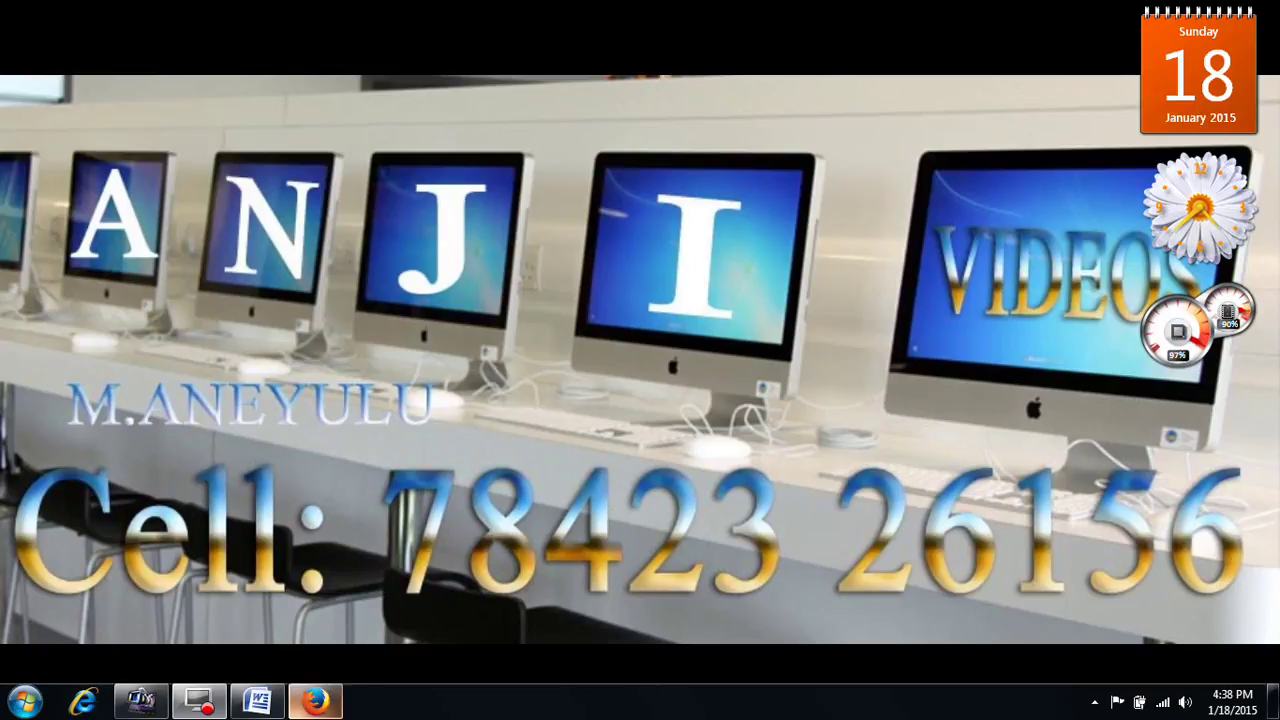
Step: Restore the 'leave letter' document window from the taskbar
{"action": "left_click", "coordinate": [257, 700]}
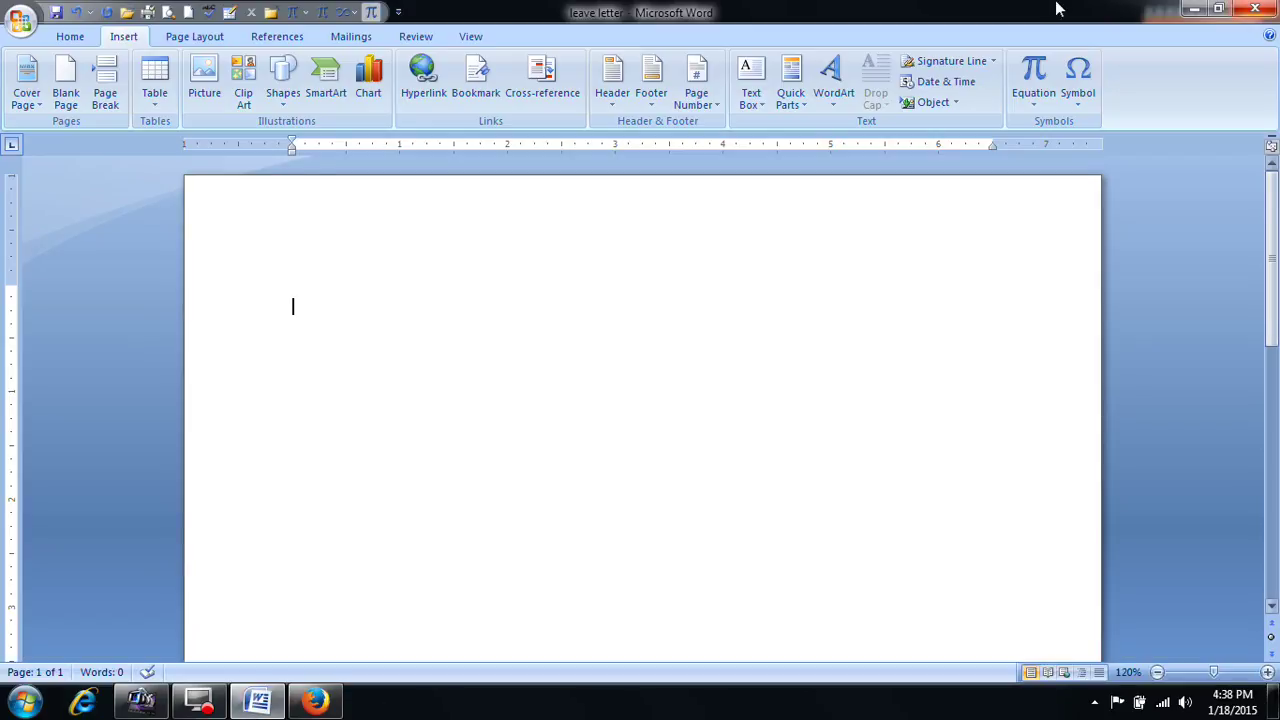
Step: Insert a Basic Block List SmartArt graphic from the List category
{"action": "left_click", "coordinate": [325, 92]}
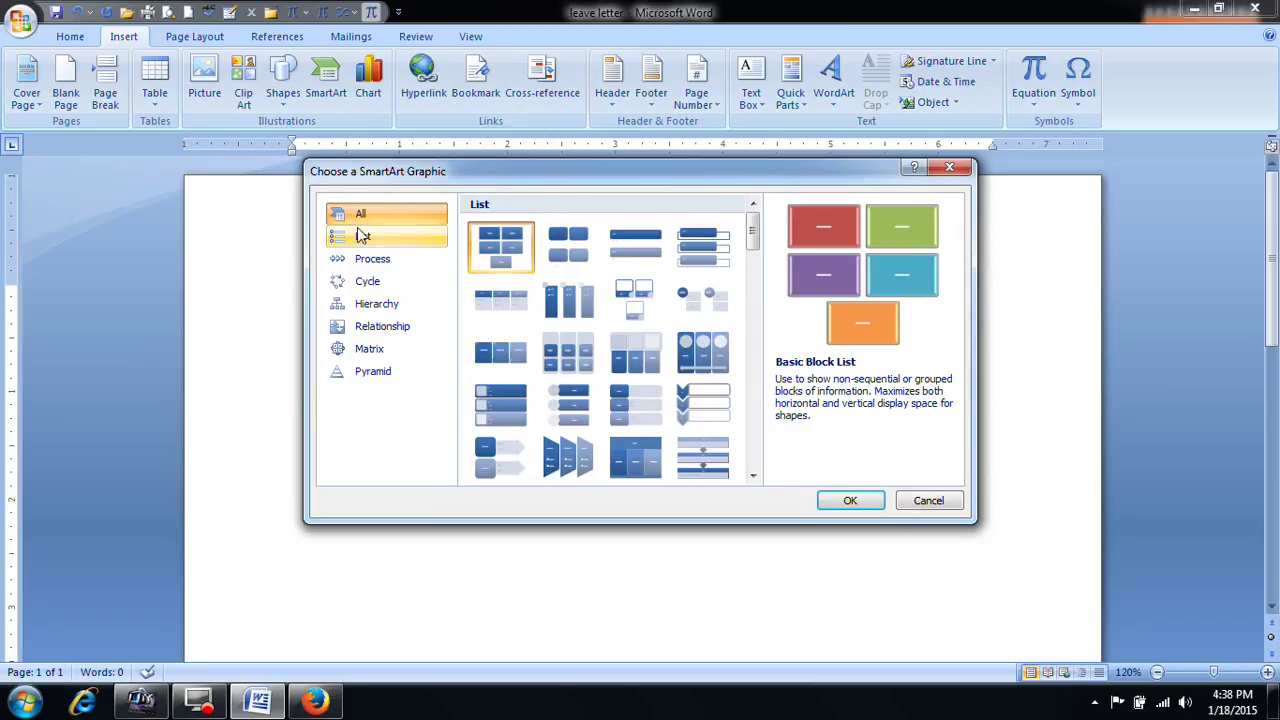
{"action": "left_click", "coordinate": [372, 260]}
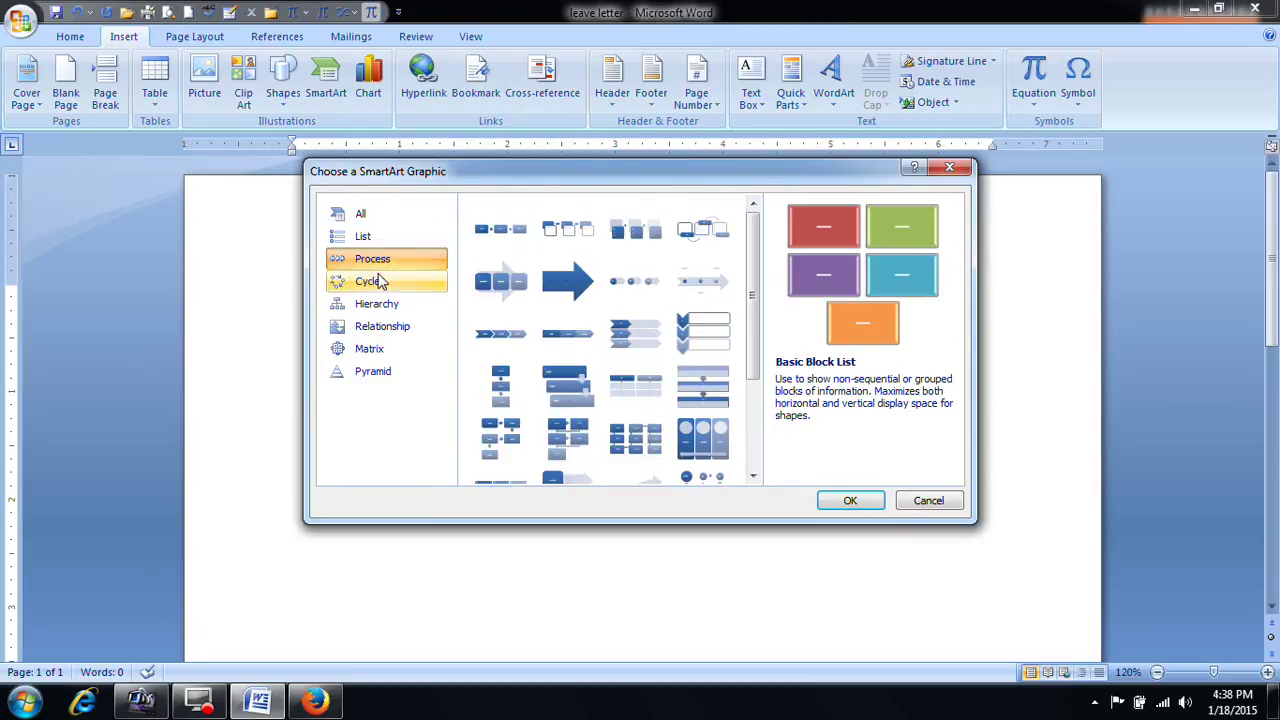
{"action": "left_click", "coordinate": [370, 238]}
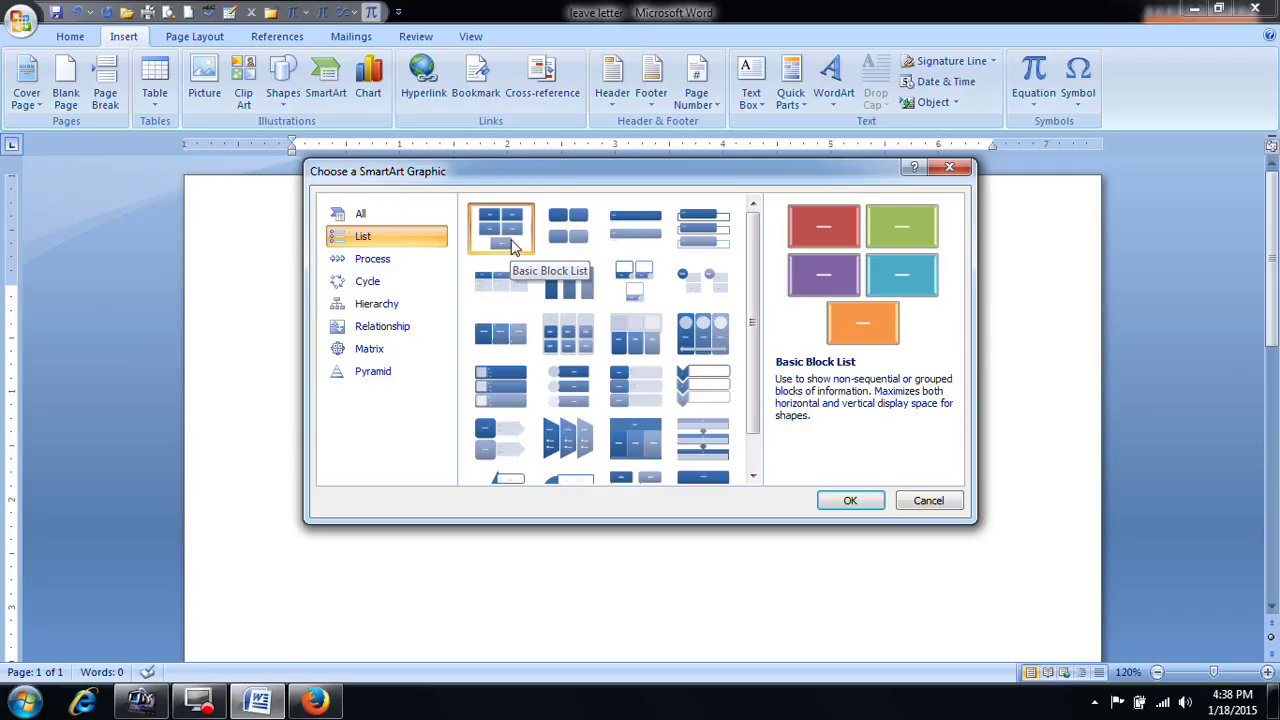
{"action": "left_click", "coordinate": [845, 500]}
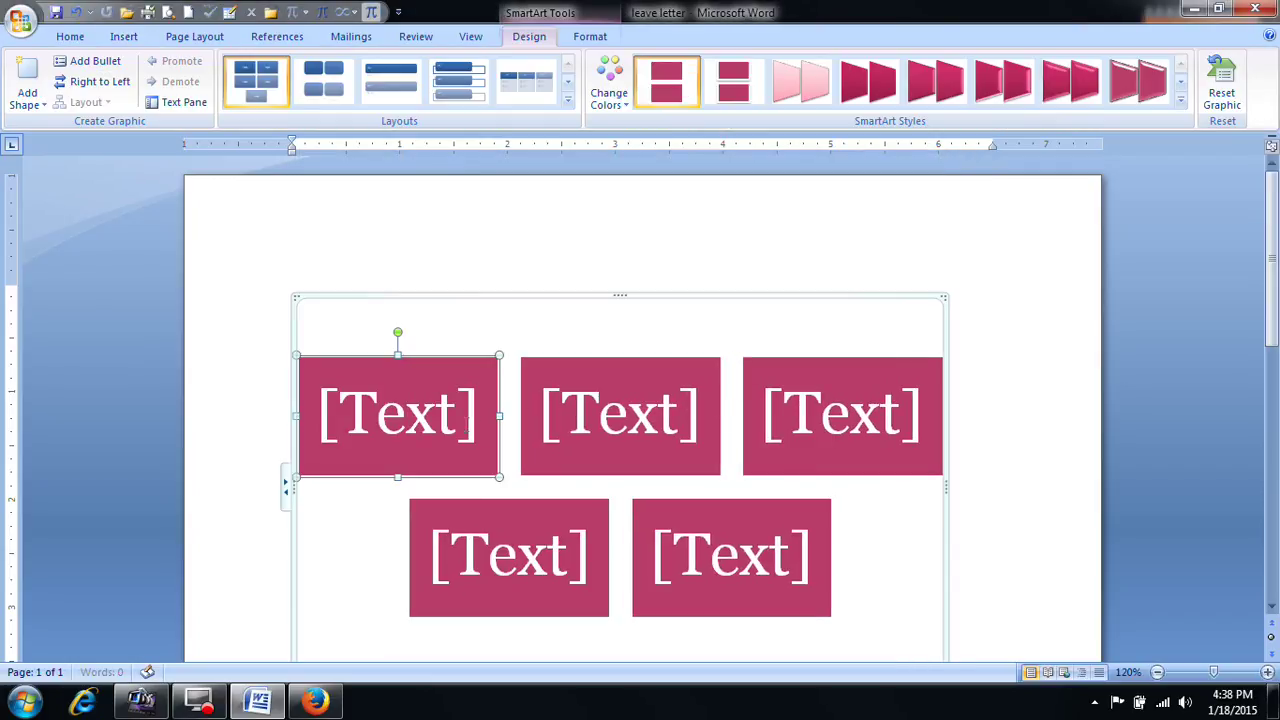
Step: Type MS-OFFICE, DTP, C, C++ and JAVA into the five [Text] placeholders
{"action": "left_click", "coordinate": [394, 434]}
{"action": "type", "text": "M"}
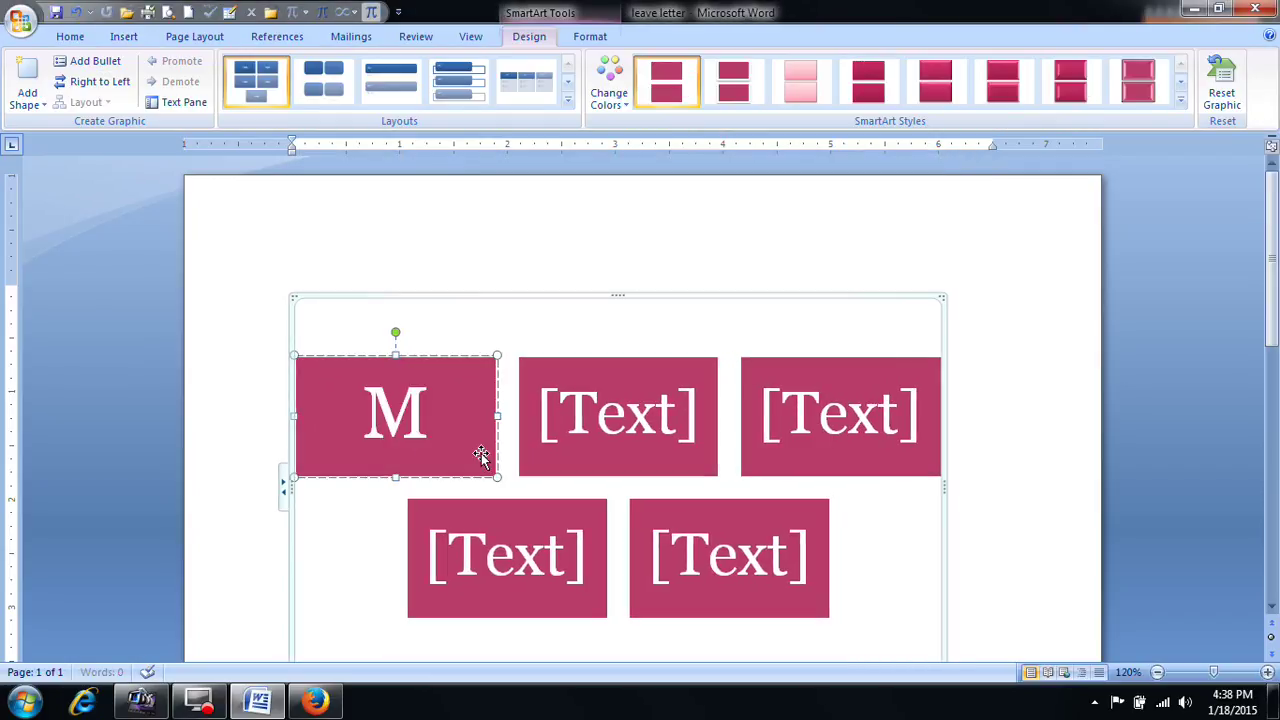
{"action": "type", "text": "S-OFF"}
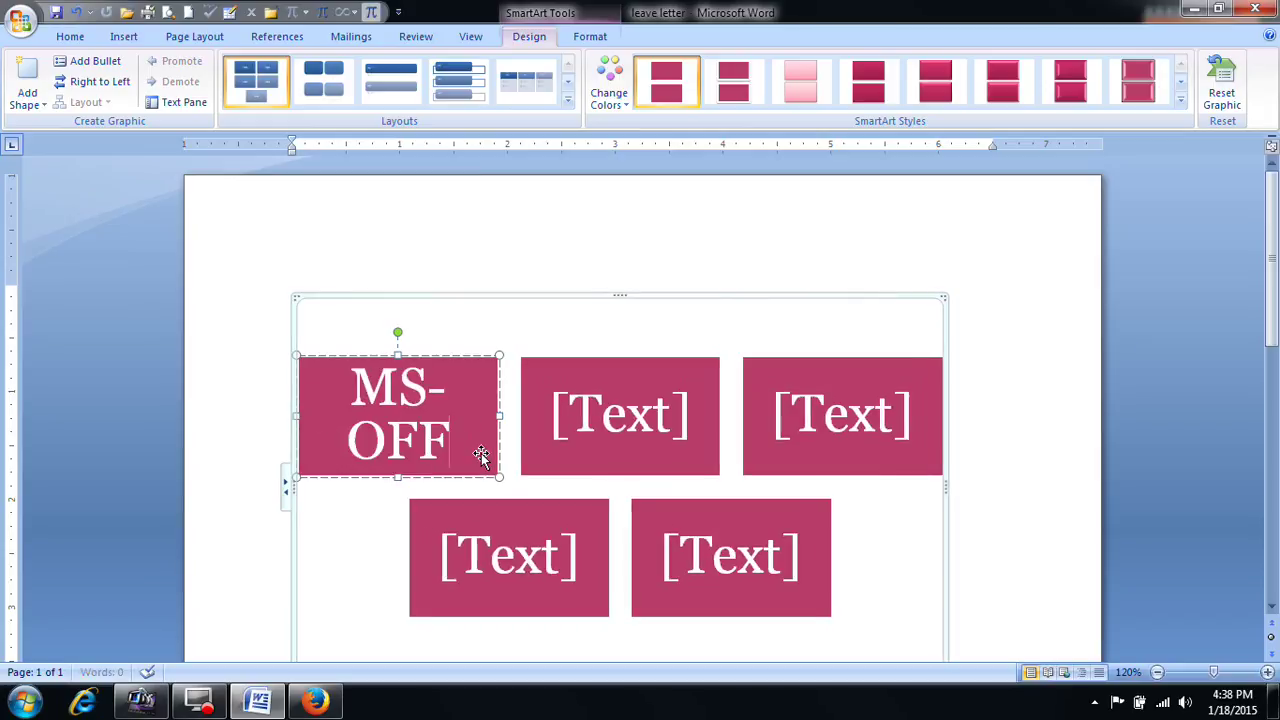
{"action": "type", "text": "ICE"}
{"action": "left_click", "coordinate": [602, 431]}
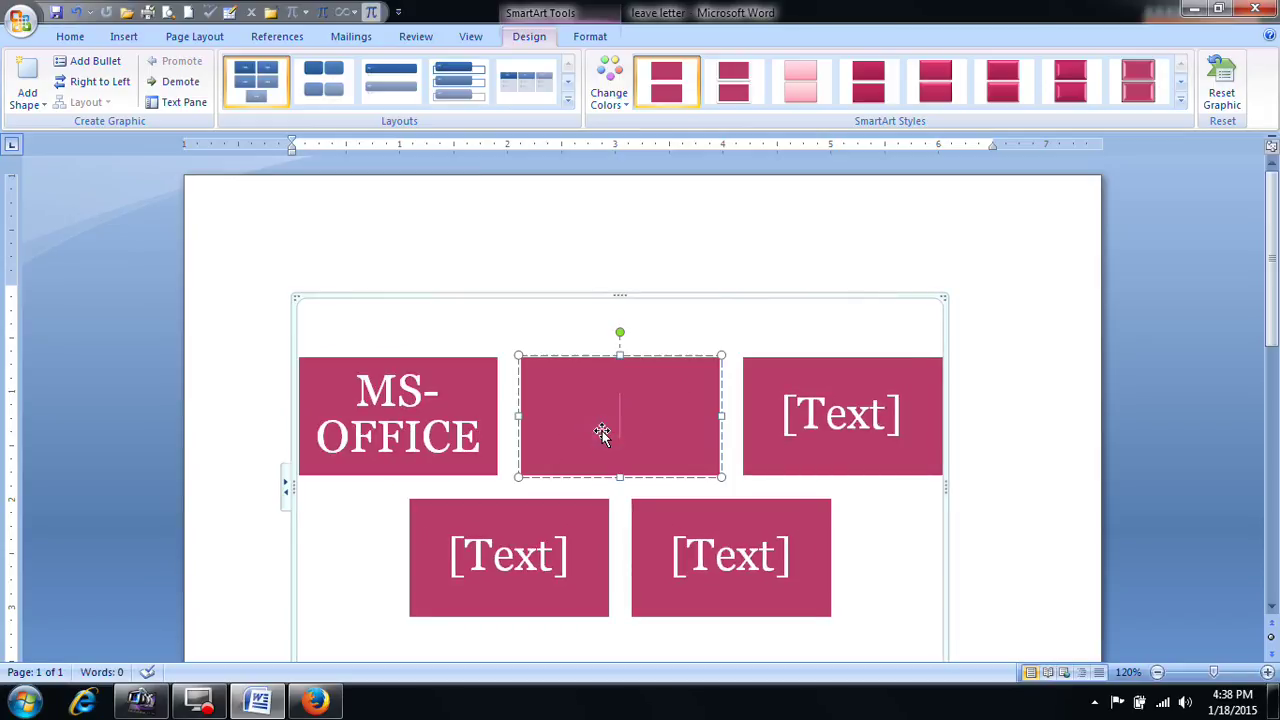
{"action": "type", "text": "DTP"}
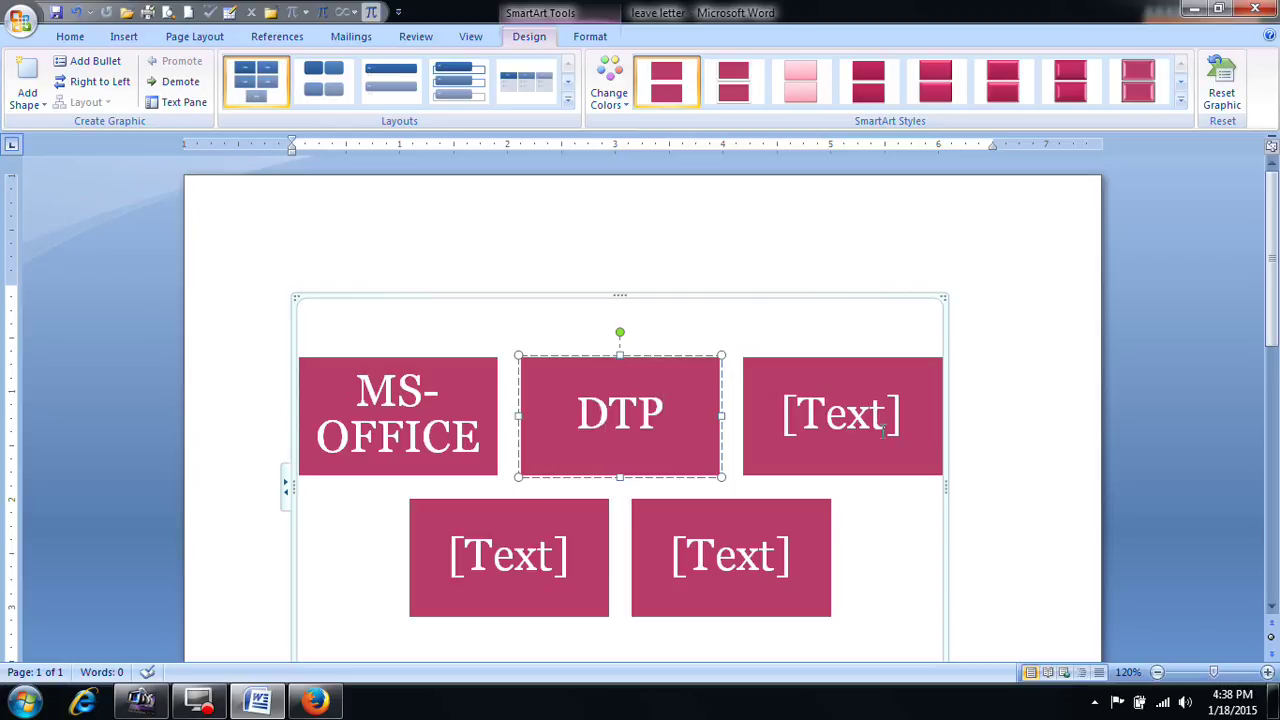
{"action": "left_click", "coordinate": [884, 430]}
{"action": "type", "text": "C"}
{"action": "left_click", "coordinate": [515, 587]}
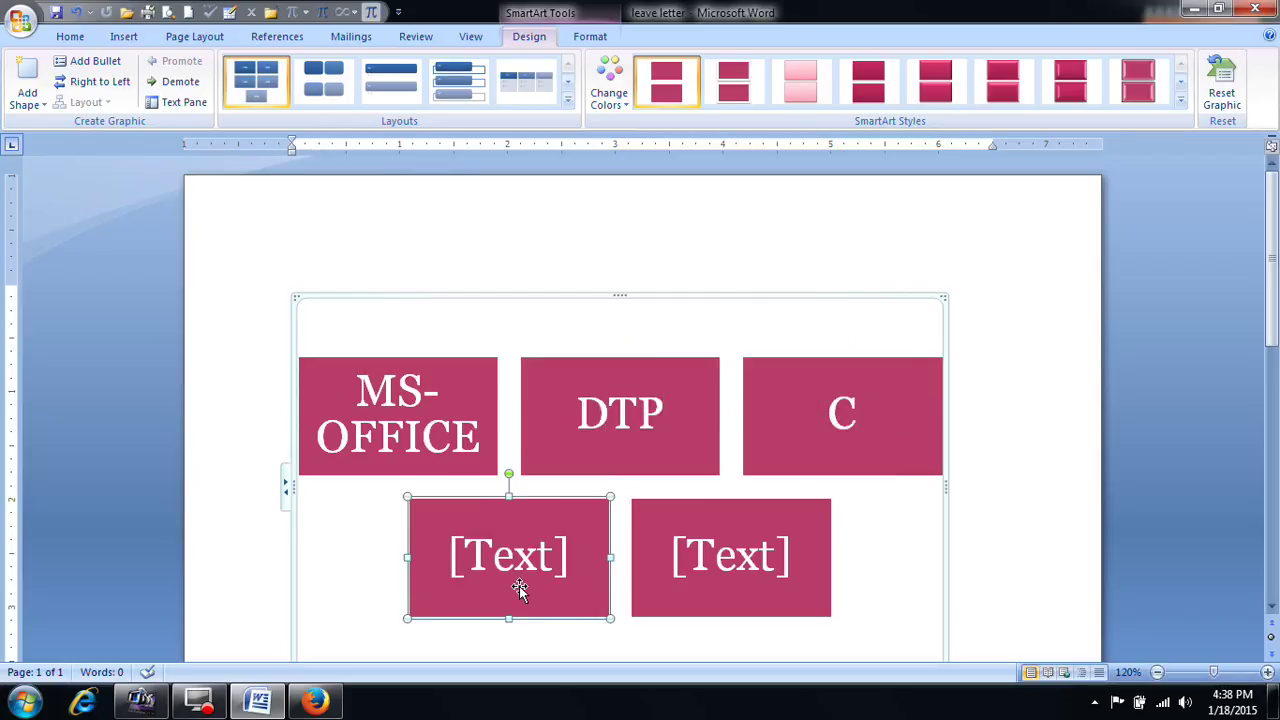
{"action": "type", "text": "C++"}
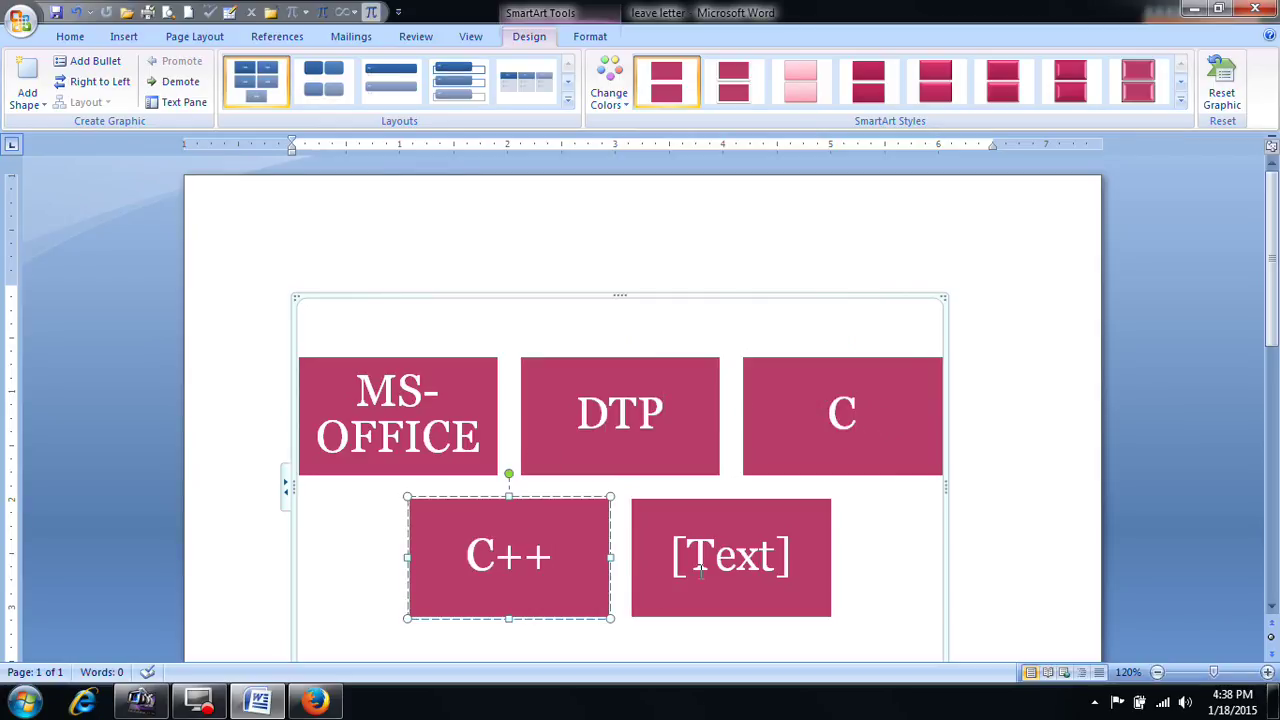
{"action": "left_click", "coordinate": [706, 565]}
{"action": "type", "text": "JAVA"}
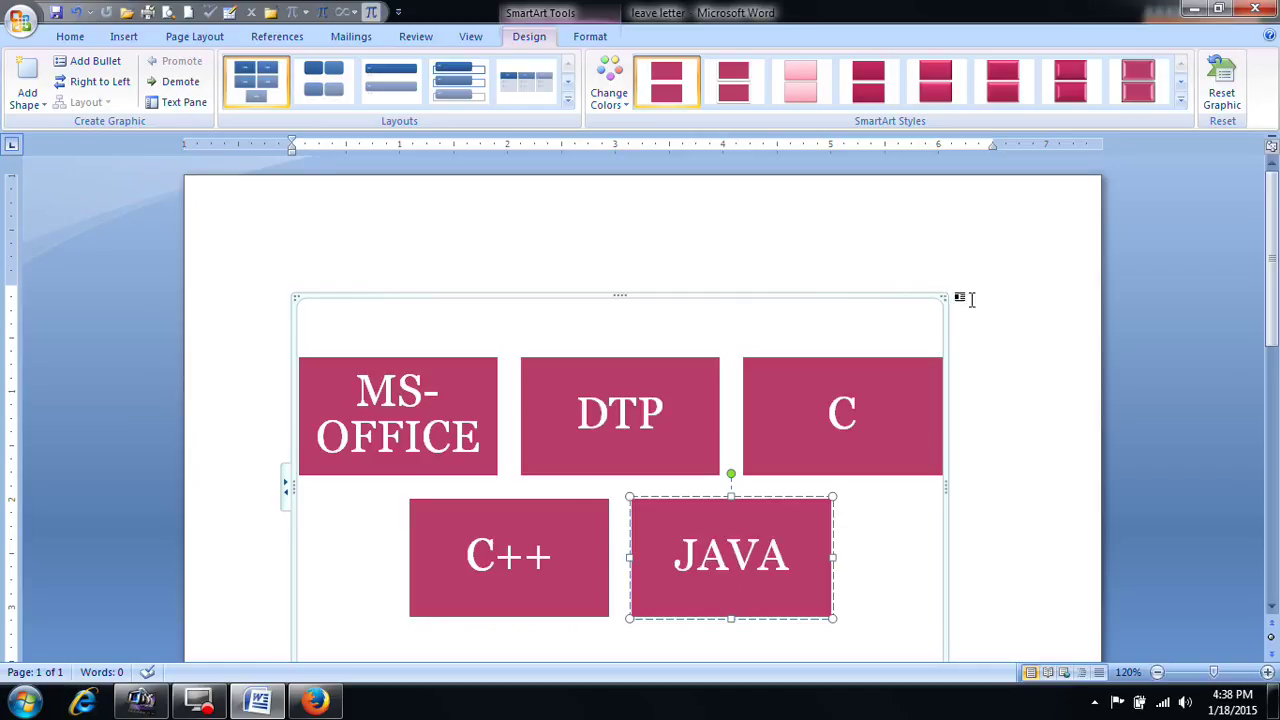
Step: Select the whole diagram and review the SmartArt Design and Format options
{"action": "left_click", "coordinate": [1020, 349]}
{"action": "scroll", "coordinate": [851, 411], "scroll_direction": "down", "scroll_amount": 3}
{"action": "left_click", "coordinate": [800, 386]}
{"action": "scroll", "coordinate": [790, 399], "scroll_direction": "up", "scroll_amount": 2}
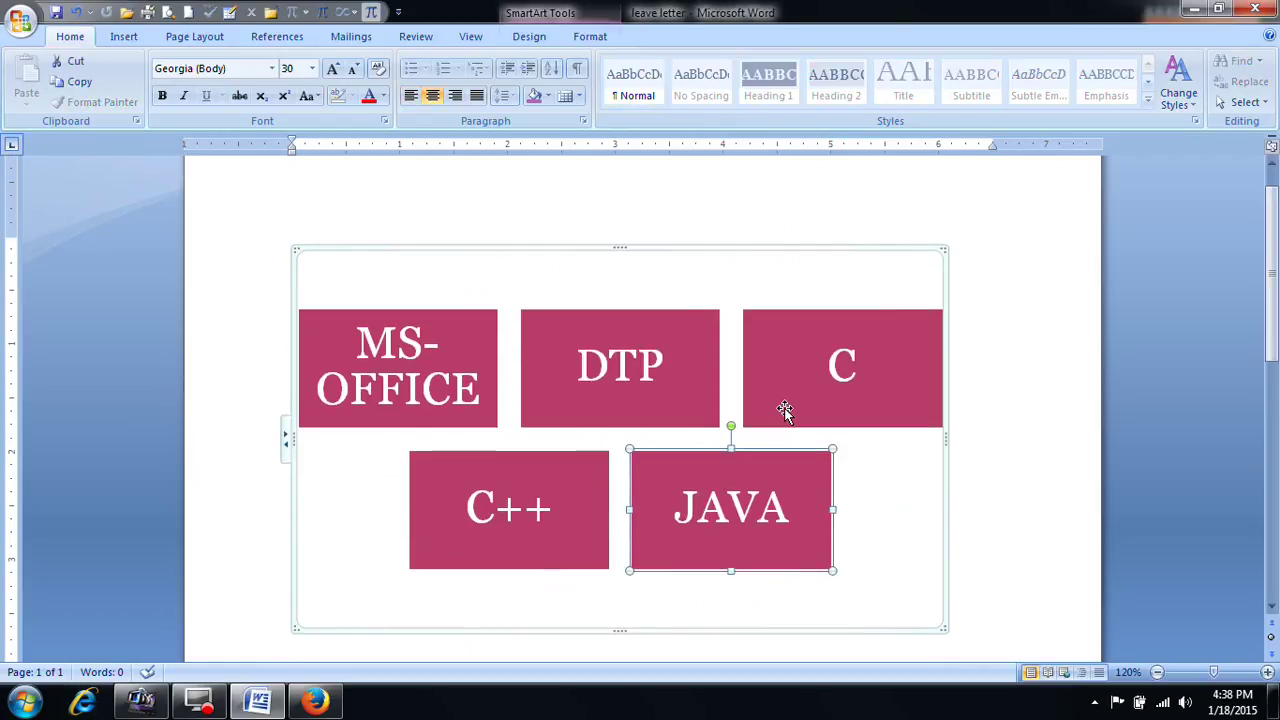
{"action": "left_click", "coordinate": [816, 250]}
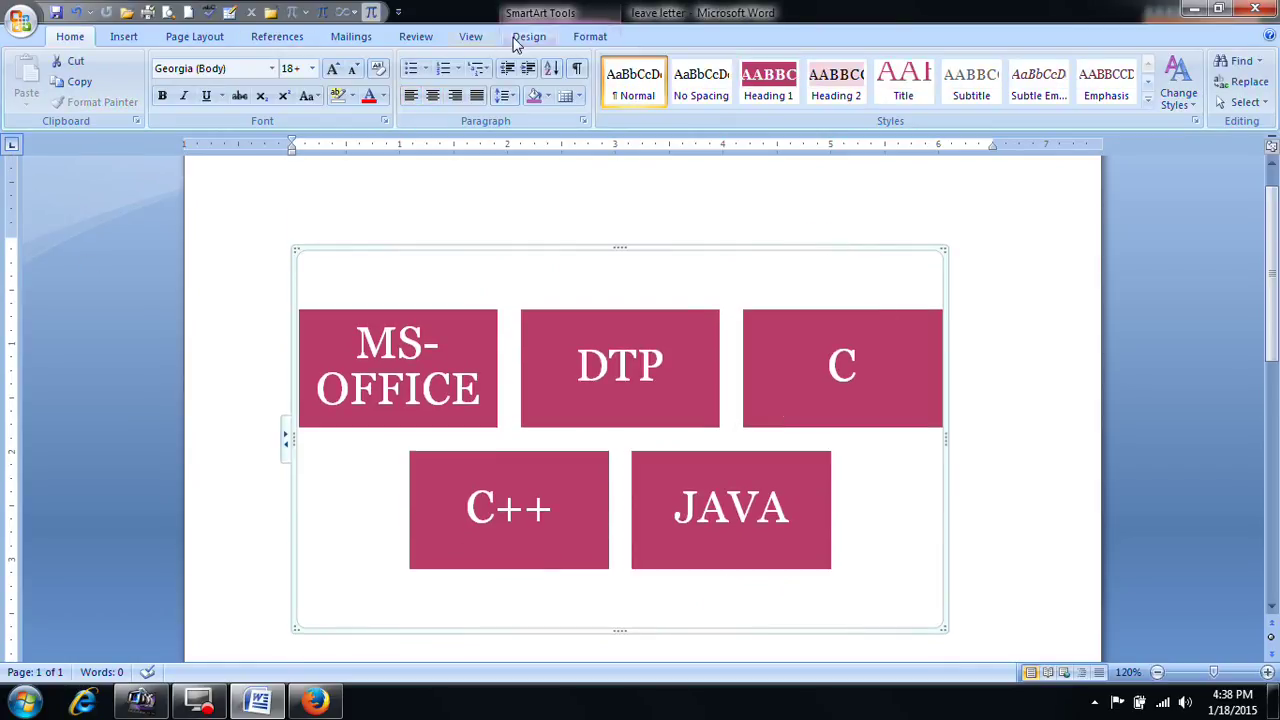
{"action": "left_click", "coordinate": [522, 40]}
{"action": "left_click", "coordinate": [586, 38]}
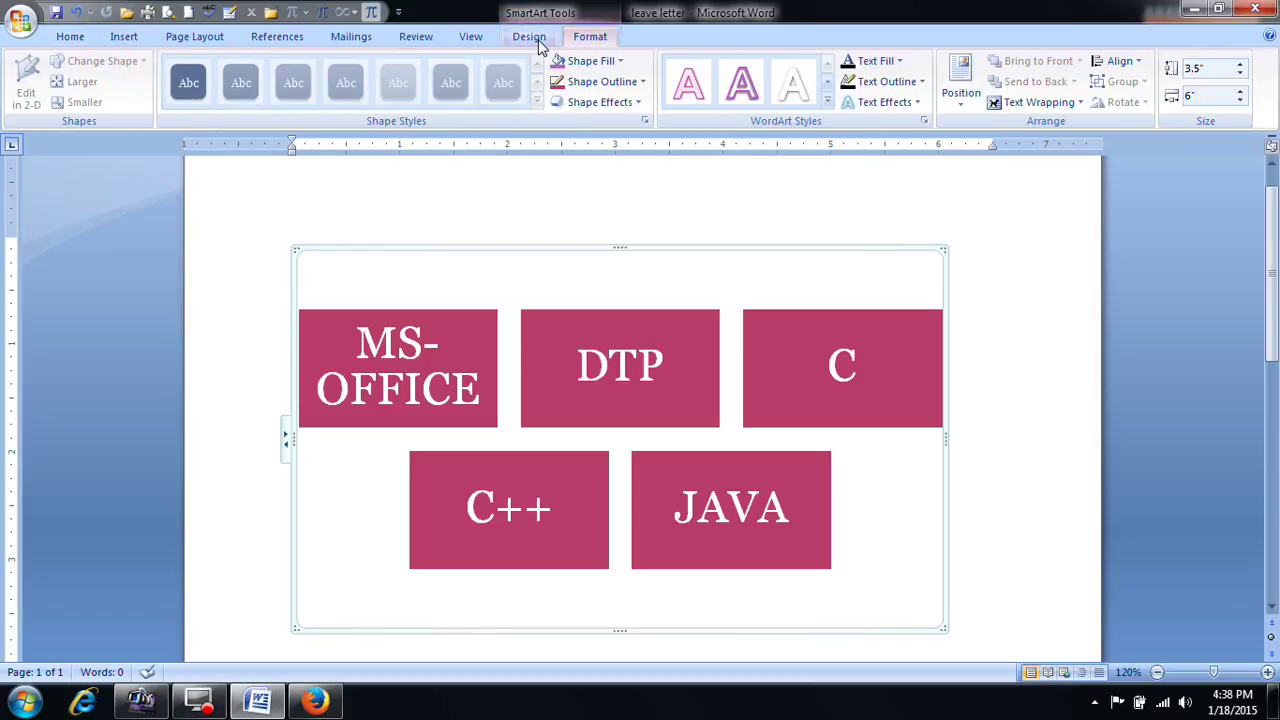
{"action": "left_click", "coordinate": [530, 38]}
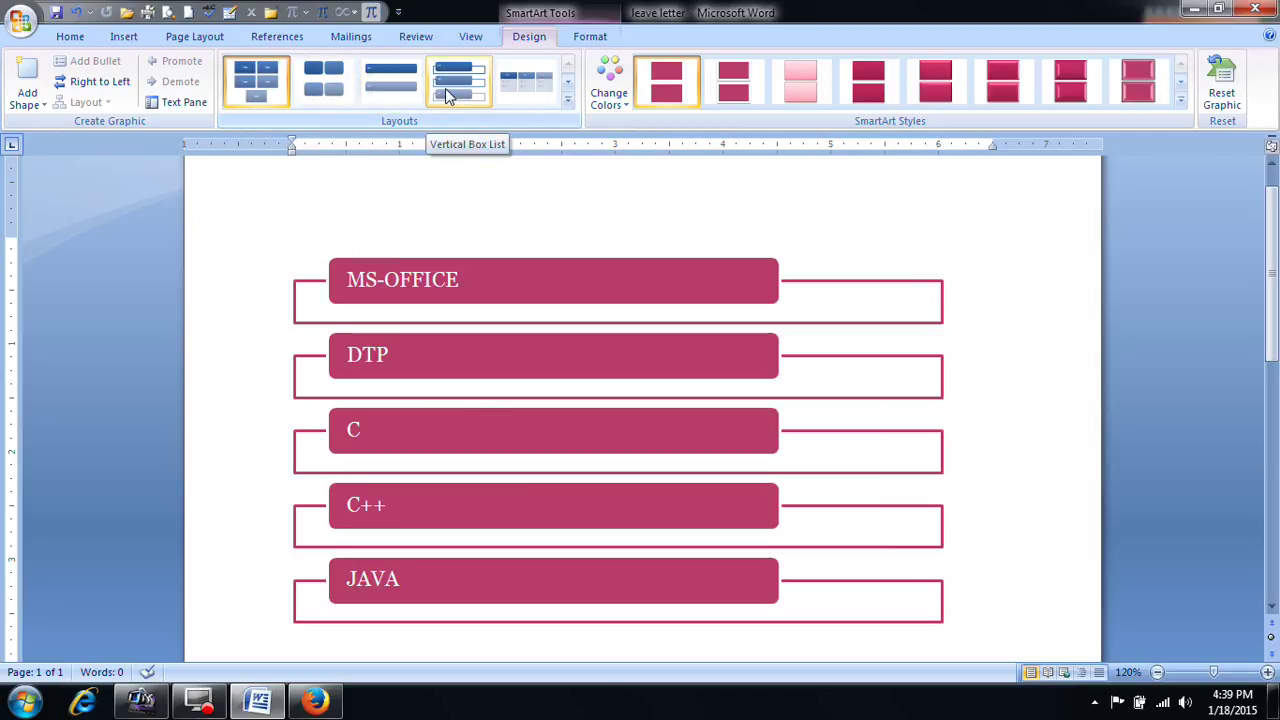
Step: Switch the diagram to a trapezoid column layout with a pale pink bevelled 3-D style
{"action": "left_click", "coordinate": [568, 100]}
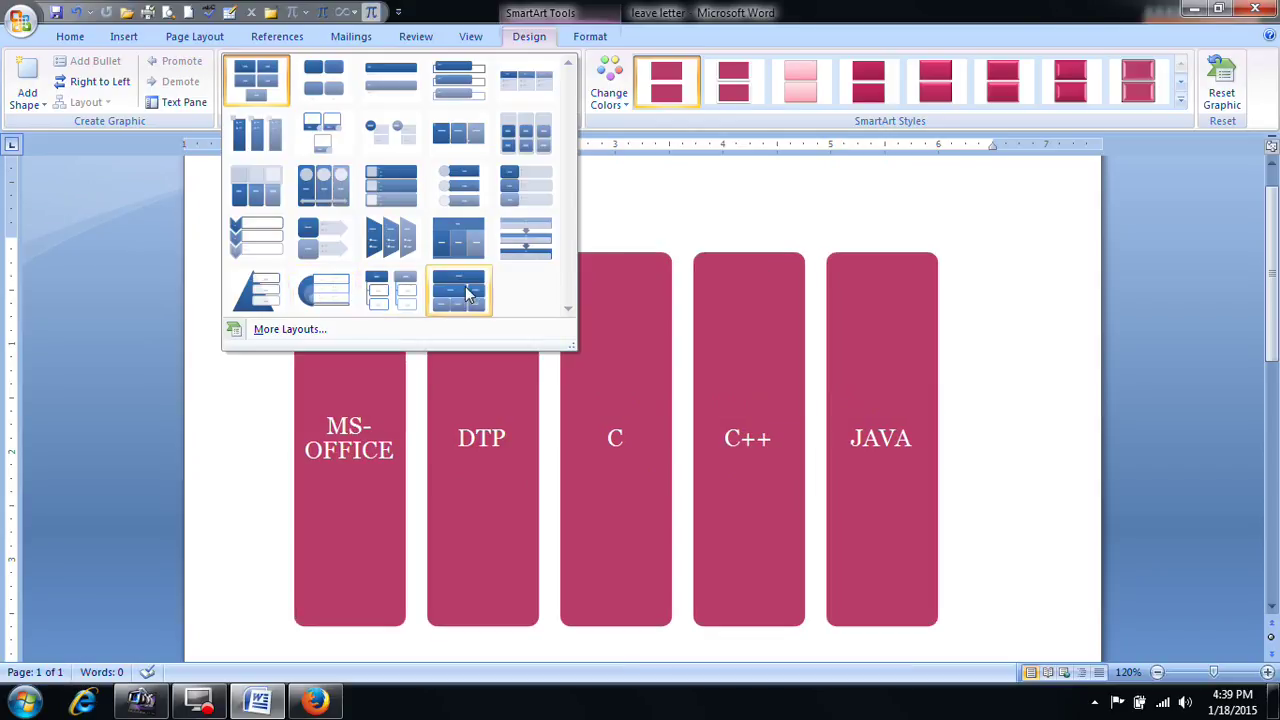
{"action": "left_click", "coordinate": [389, 240]}
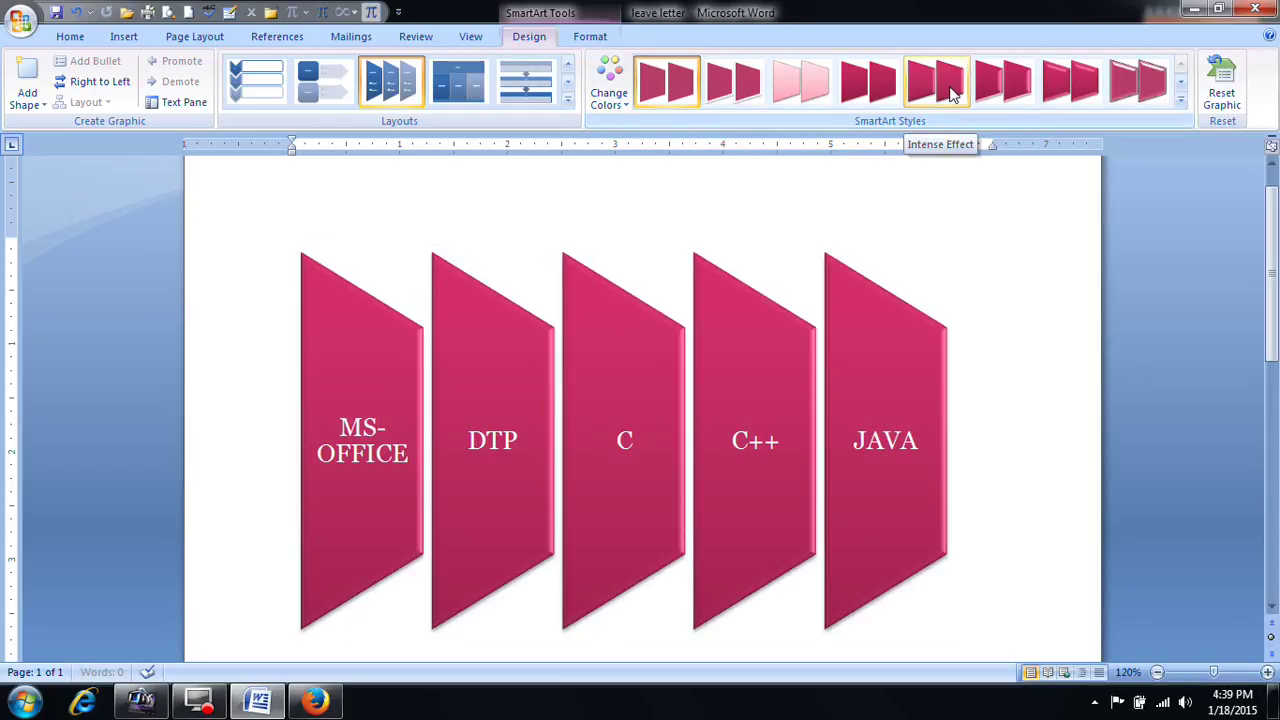
{"action": "left_click", "coordinate": [1181, 100]}
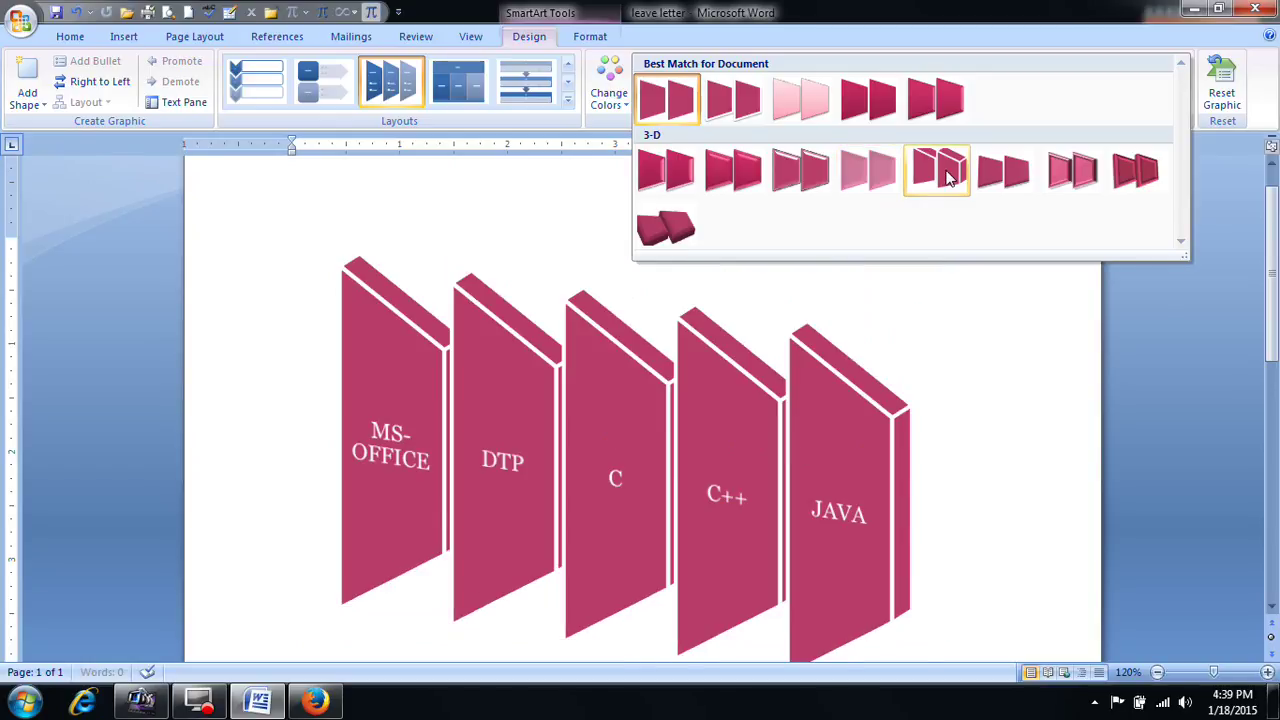
{"action": "left_click", "coordinate": [875, 172]}
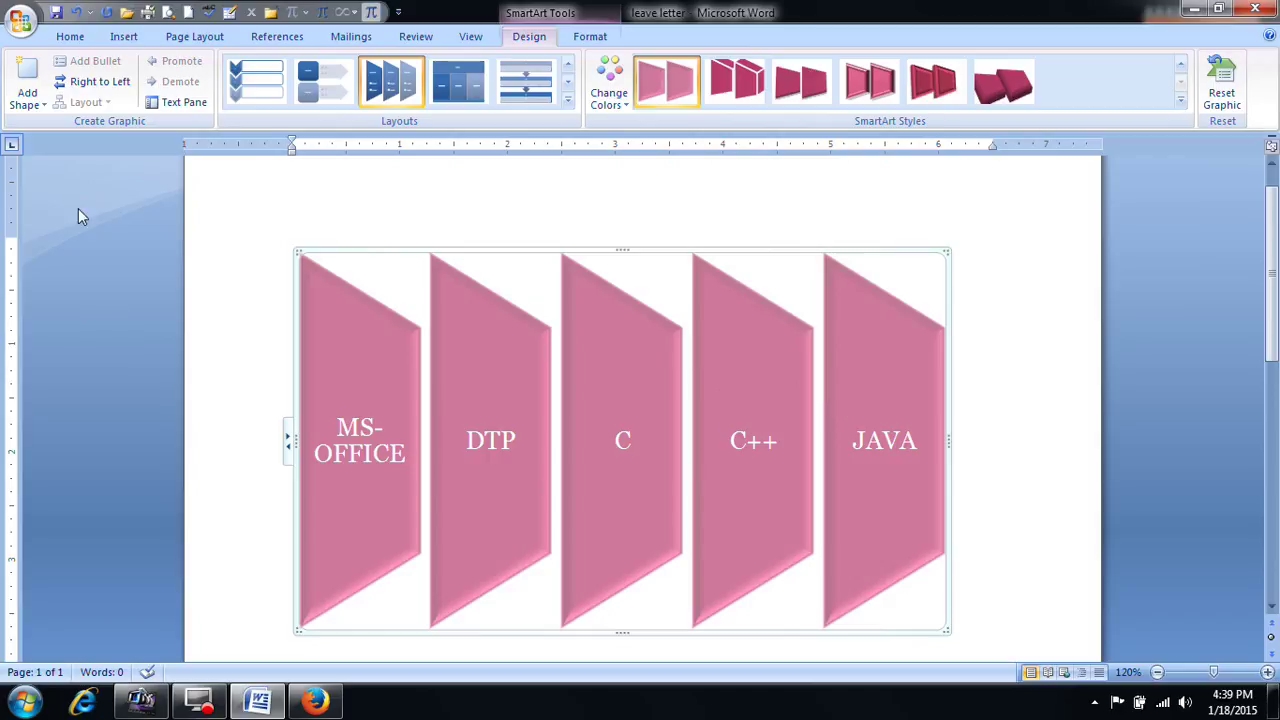
{"action": "left_click", "coordinate": [27, 98]}
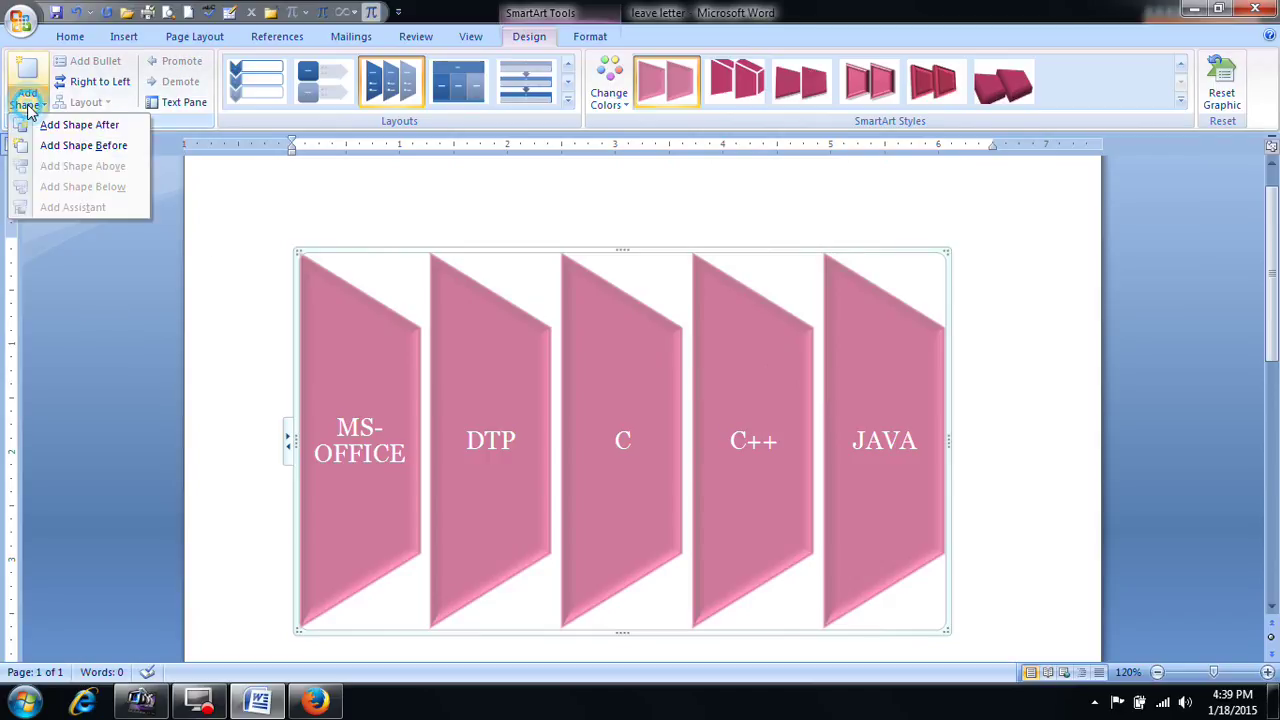
Step: Add two empty shapes to the diagram and a bullet line under MS-OFFICE
{"action": "left_click", "coordinate": [80, 146]}
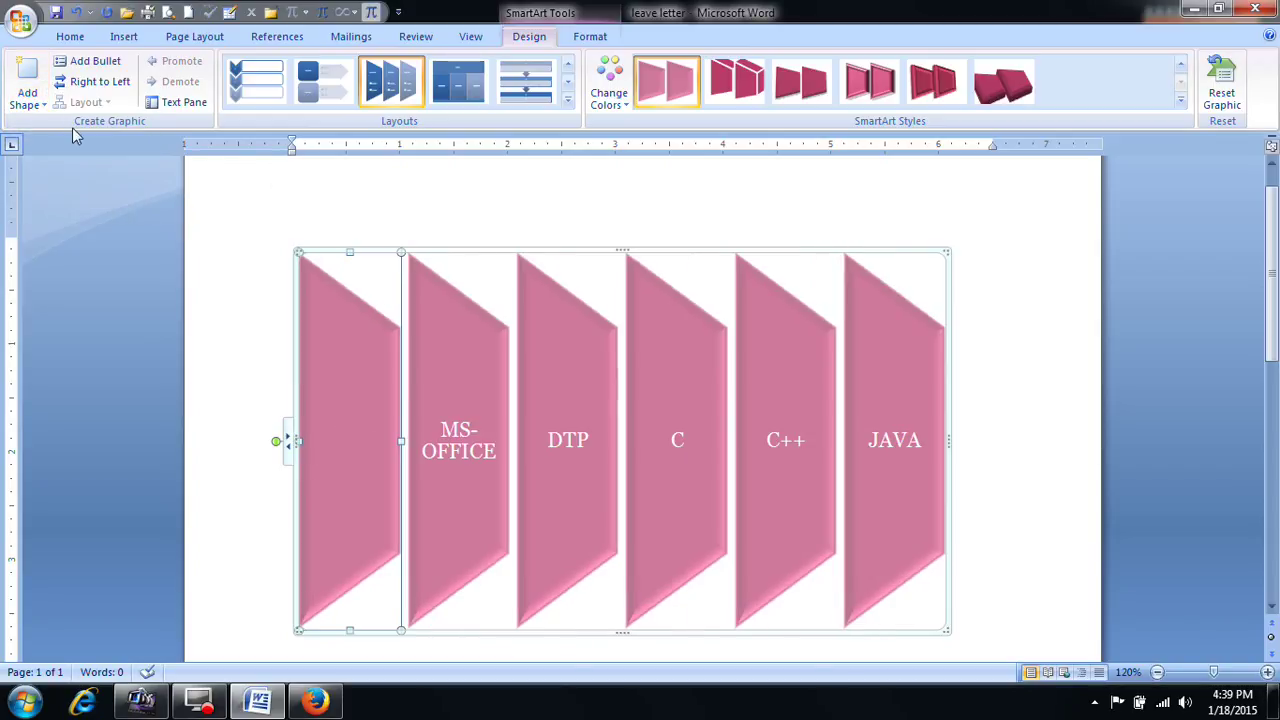
{"action": "left_click", "coordinate": [27, 98]}
{"action": "left_click", "coordinate": [80, 123]}
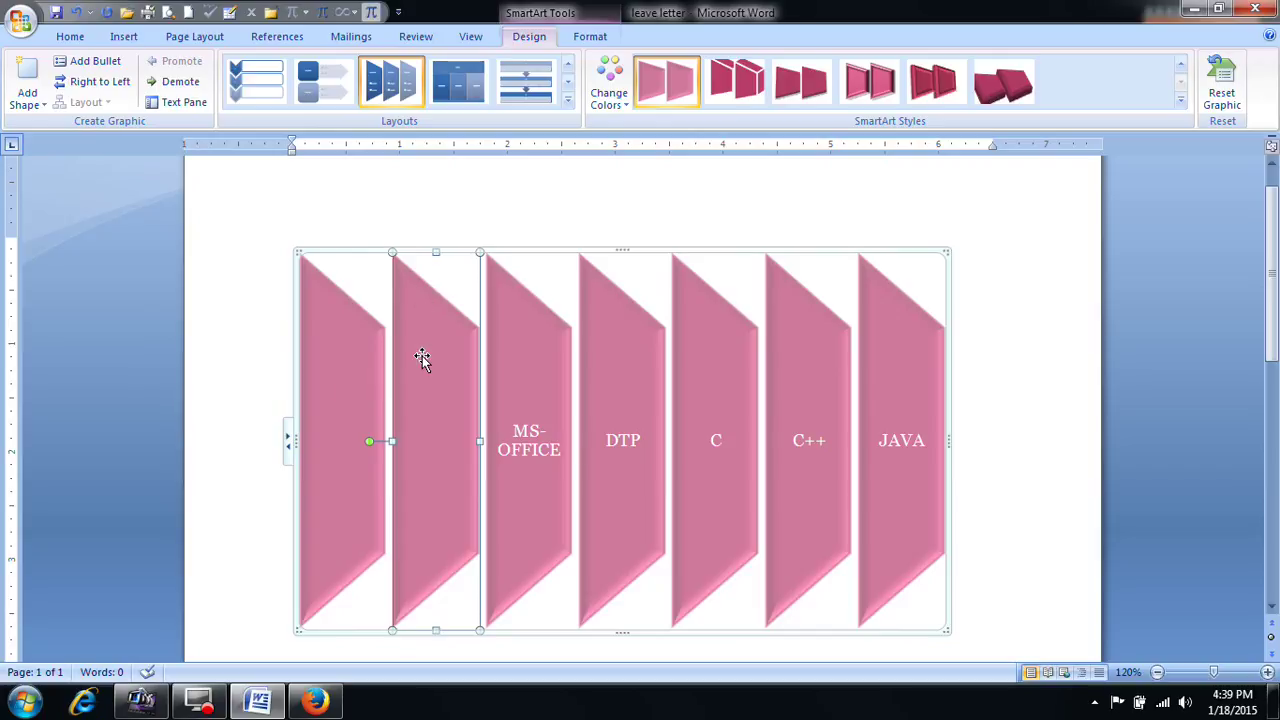
{"action": "left_click", "coordinate": [530, 440]}
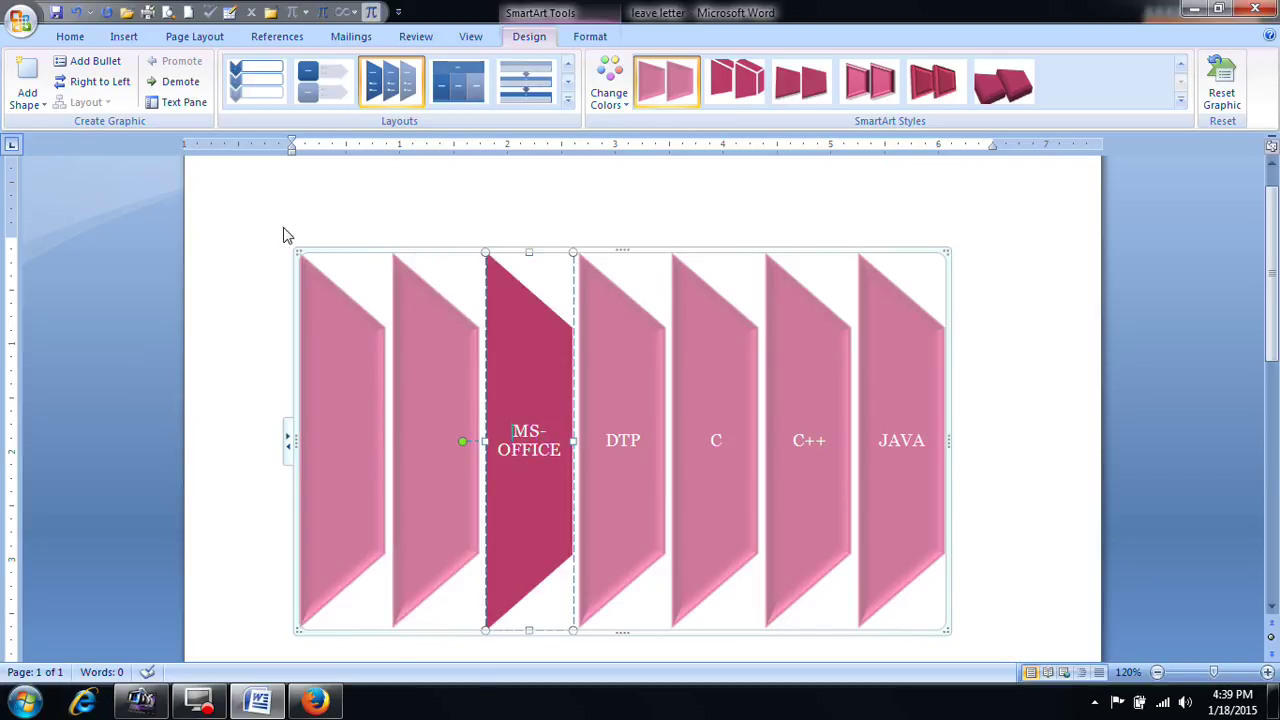
{"action": "left_click", "coordinate": [80, 61]}
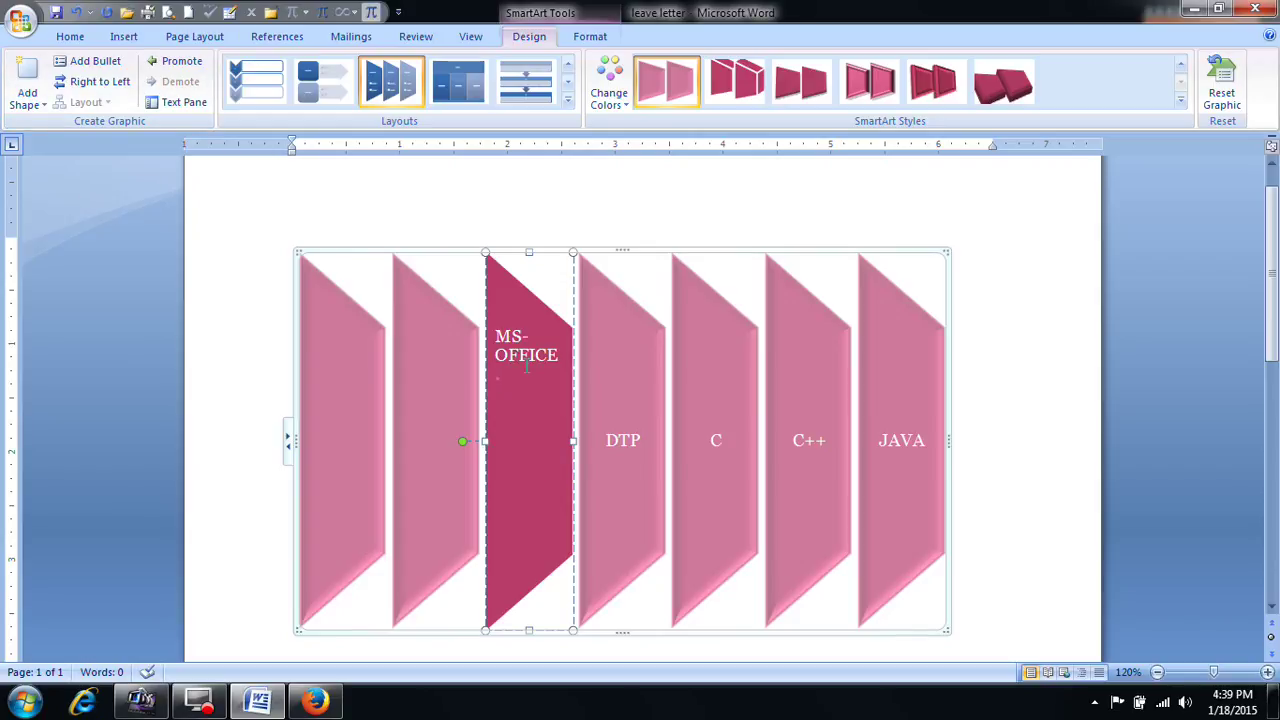
Step: Reverse the diagram order and back, then open the Text Pane from MS-OFFICE
{"action": "left_click", "coordinate": [590, 485]}
{"action": "left_click", "coordinate": [914, 452]}
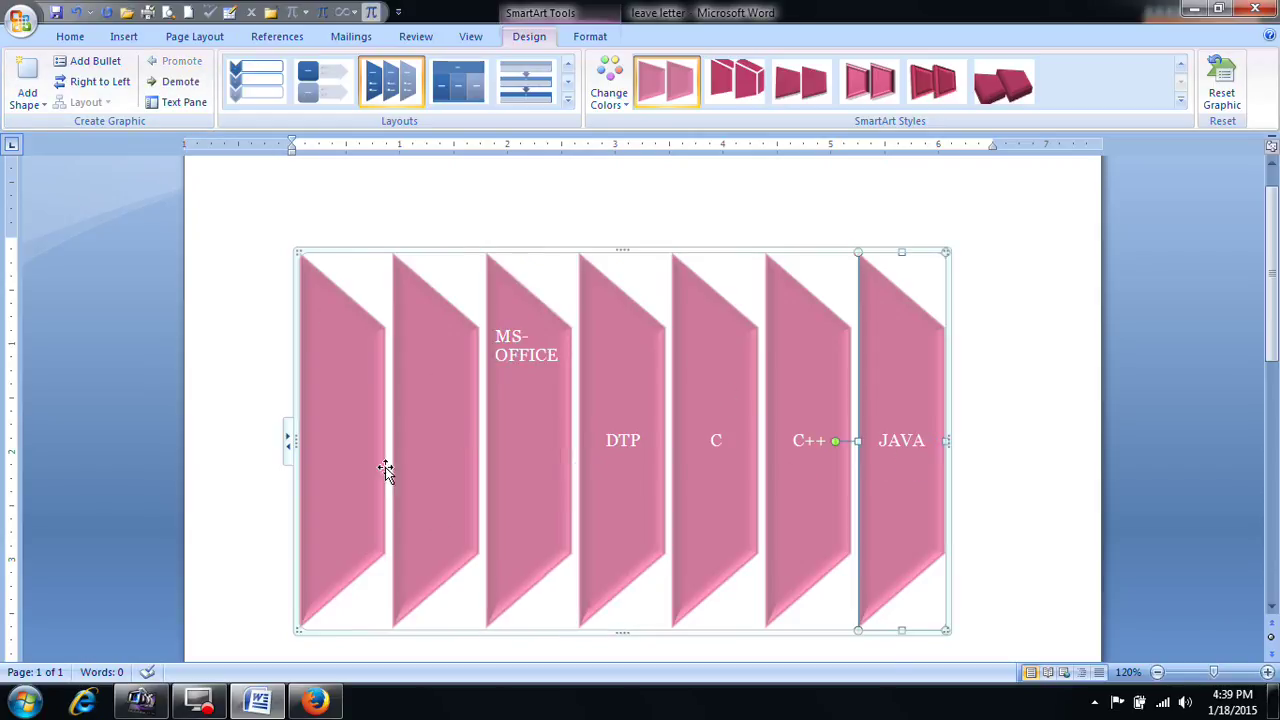
{"action": "left_click", "coordinate": [100, 81]}
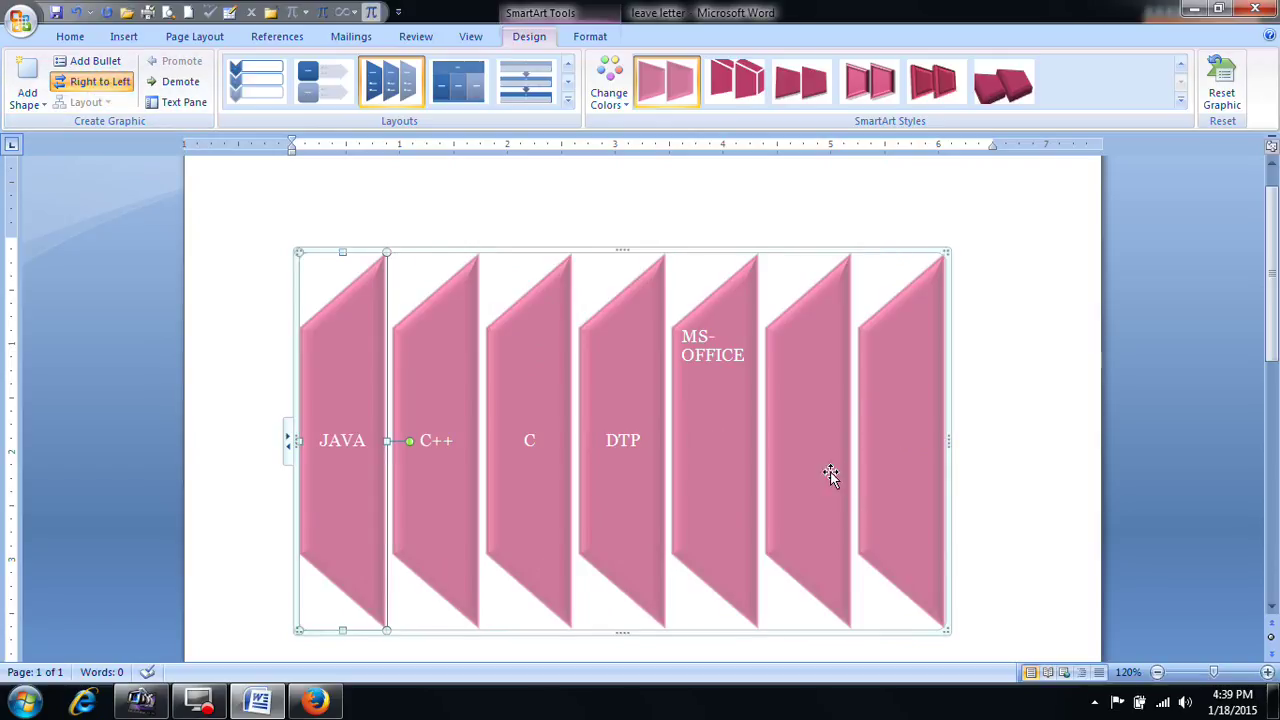
{"action": "left_click", "coordinate": [112, 86]}
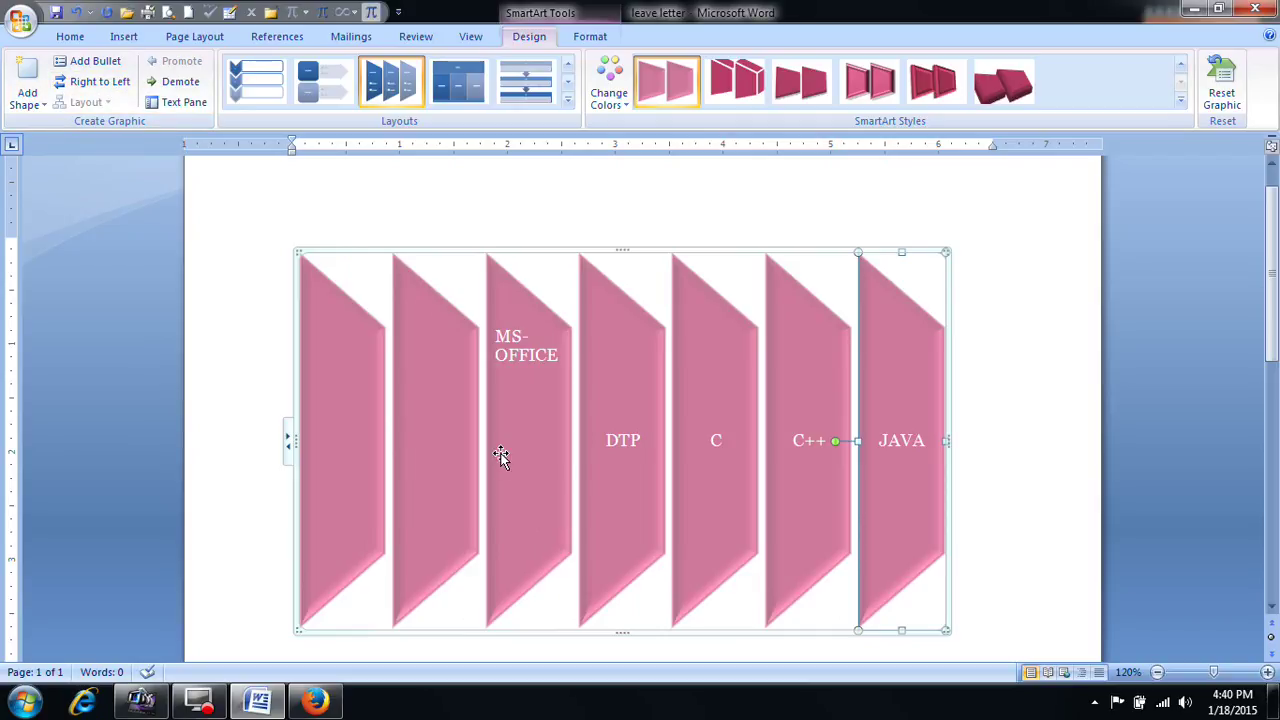
{"action": "left_click", "coordinate": [527, 360]}
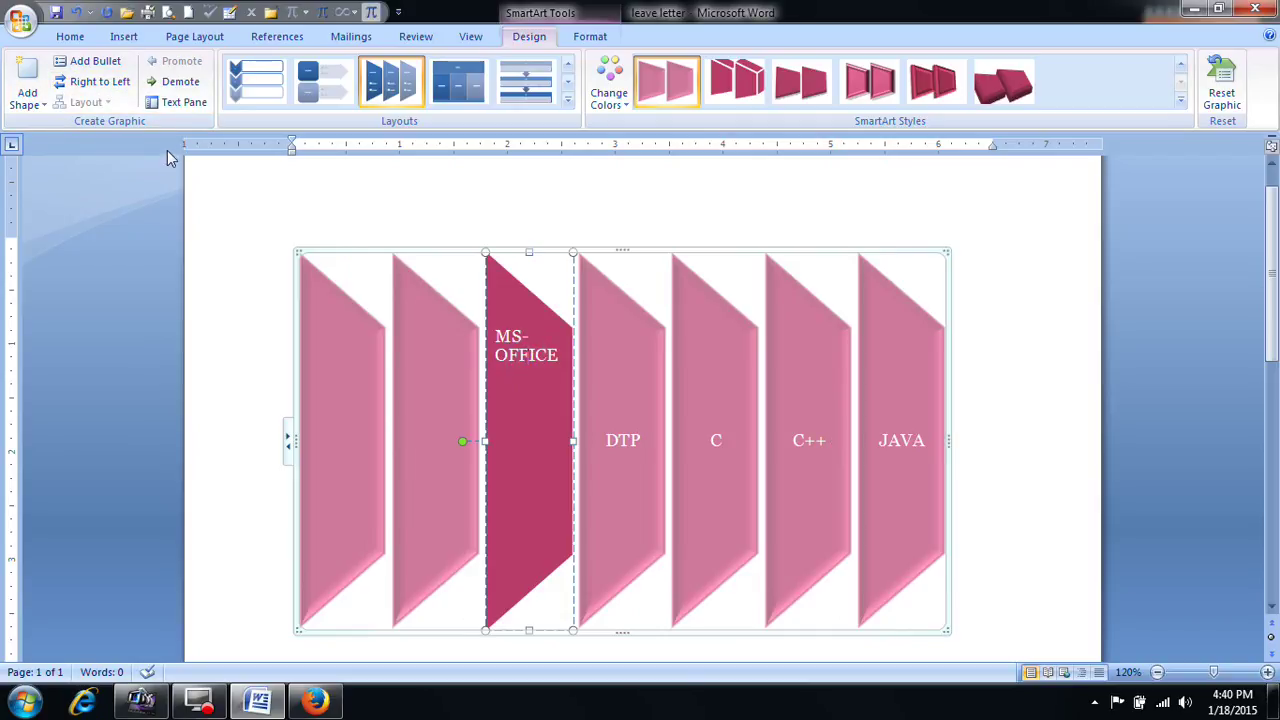
{"action": "left_click", "coordinate": [176, 102]}
Step: Promote the empty sub-bullet under MS-OFFICE into a new ORACLE shape and close the Text Pane
{"action": "left_click", "coordinate": [123, 347]}
{"action": "key", "text": "shift+Tab"}
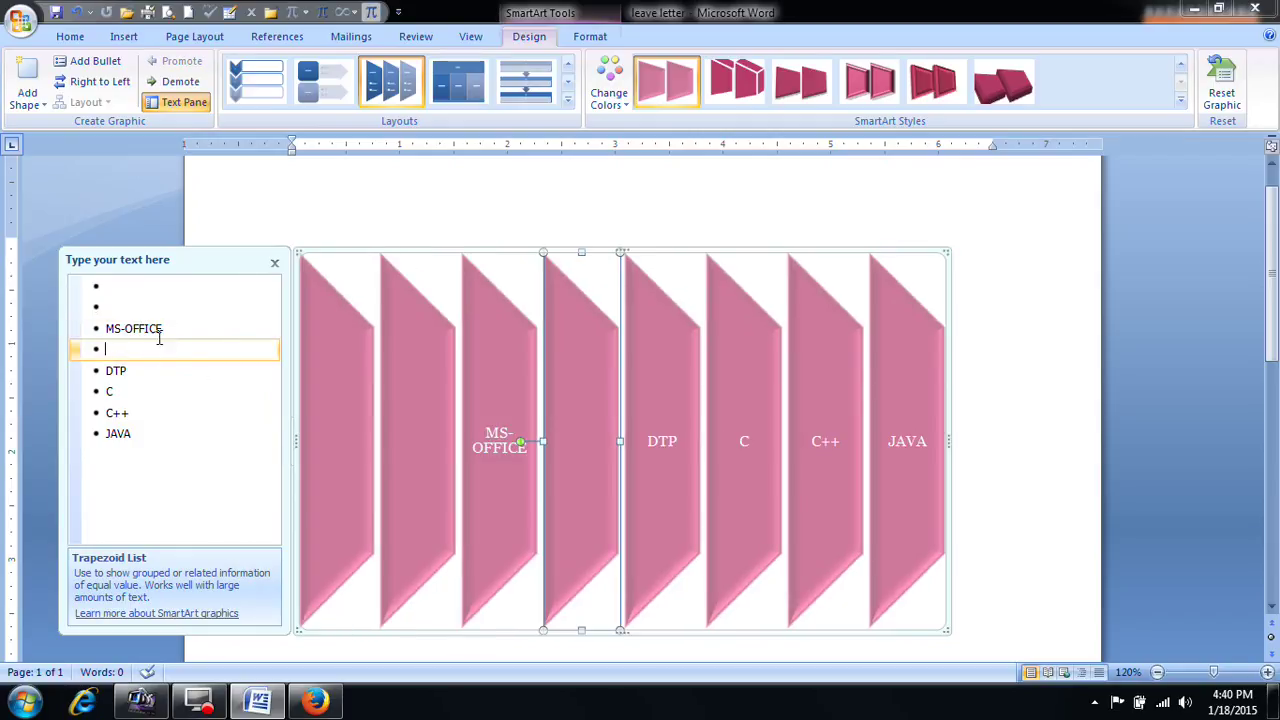
{"action": "type", "text": "ORACLE"}
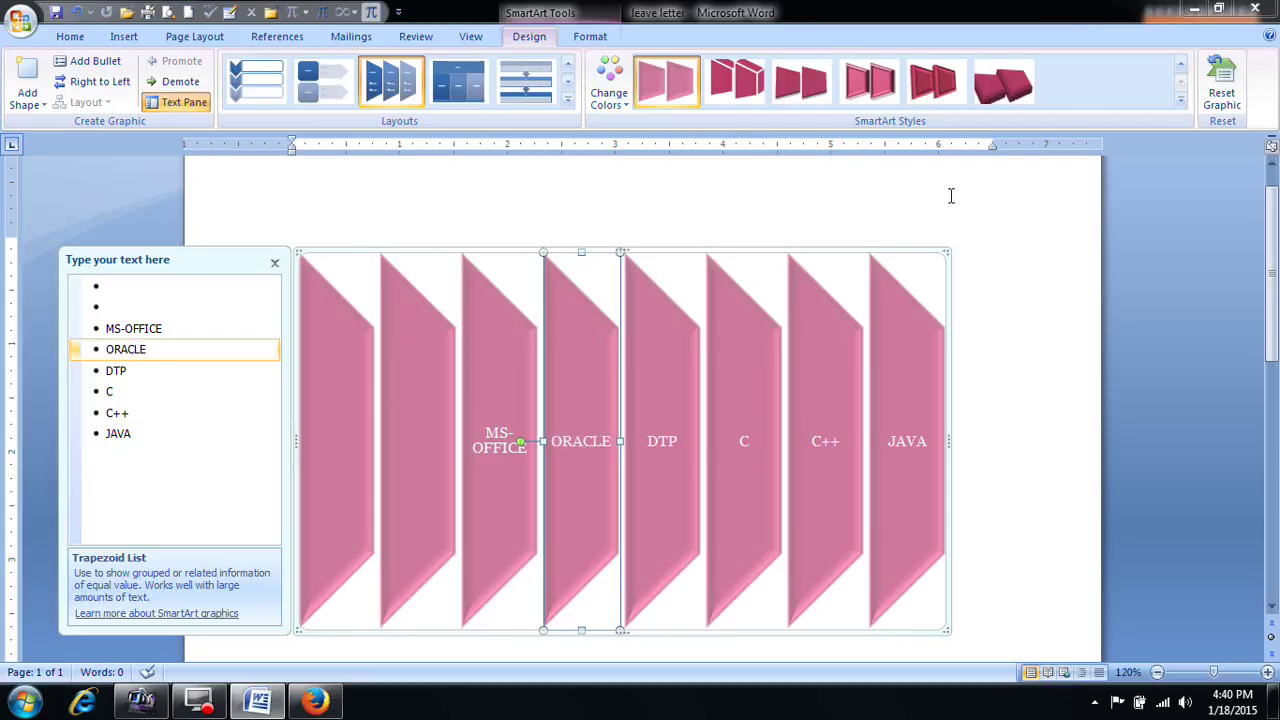
{"action": "left_click", "coordinate": [273, 265]}
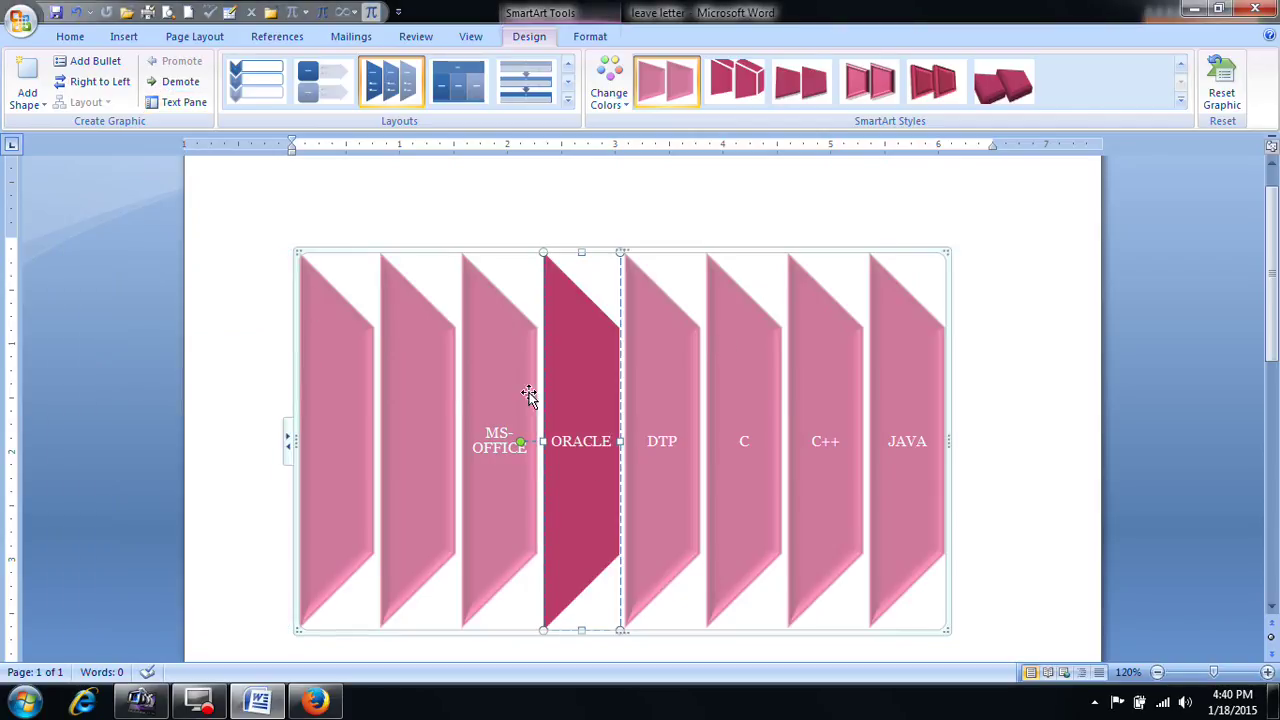
Step: Demote JAVA so it becomes a bullet point inside the C++ shape
{"action": "left_click", "coordinate": [347, 388]}
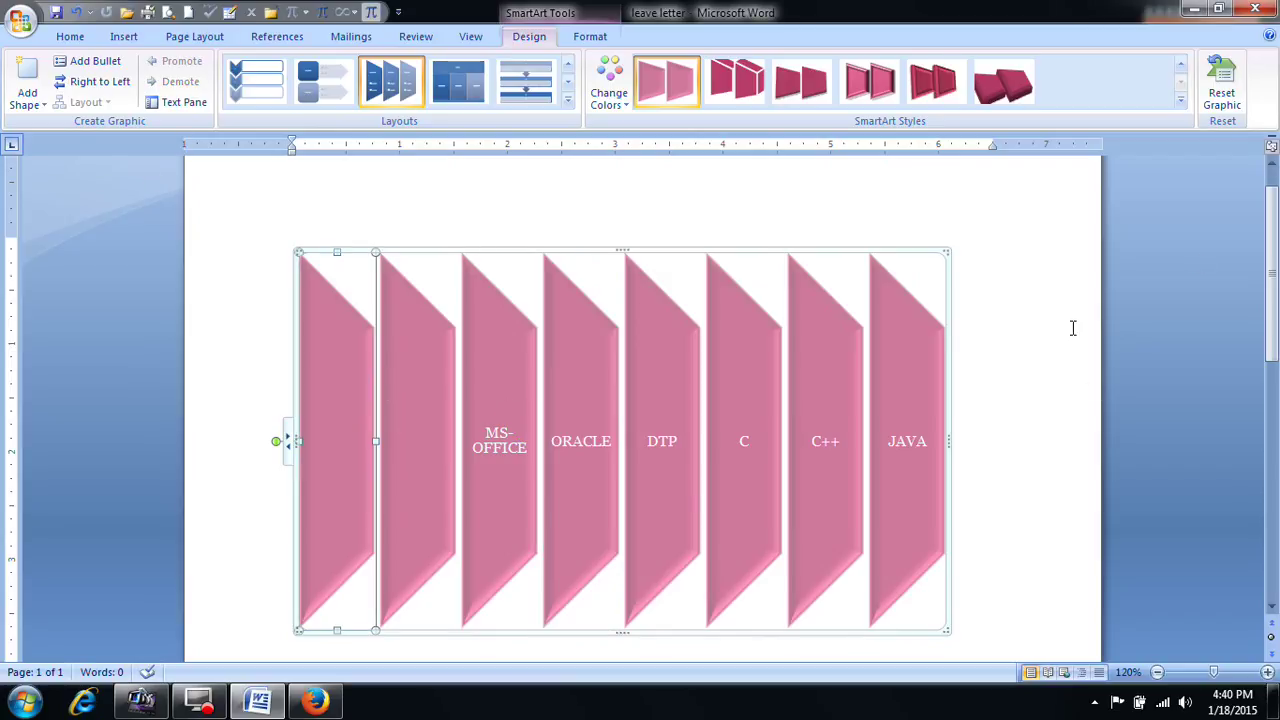
{"action": "left_click", "coordinate": [950, 347]}
{"action": "left_click", "coordinate": [904, 395]}
{"action": "left_click", "coordinate": [178, 82]}
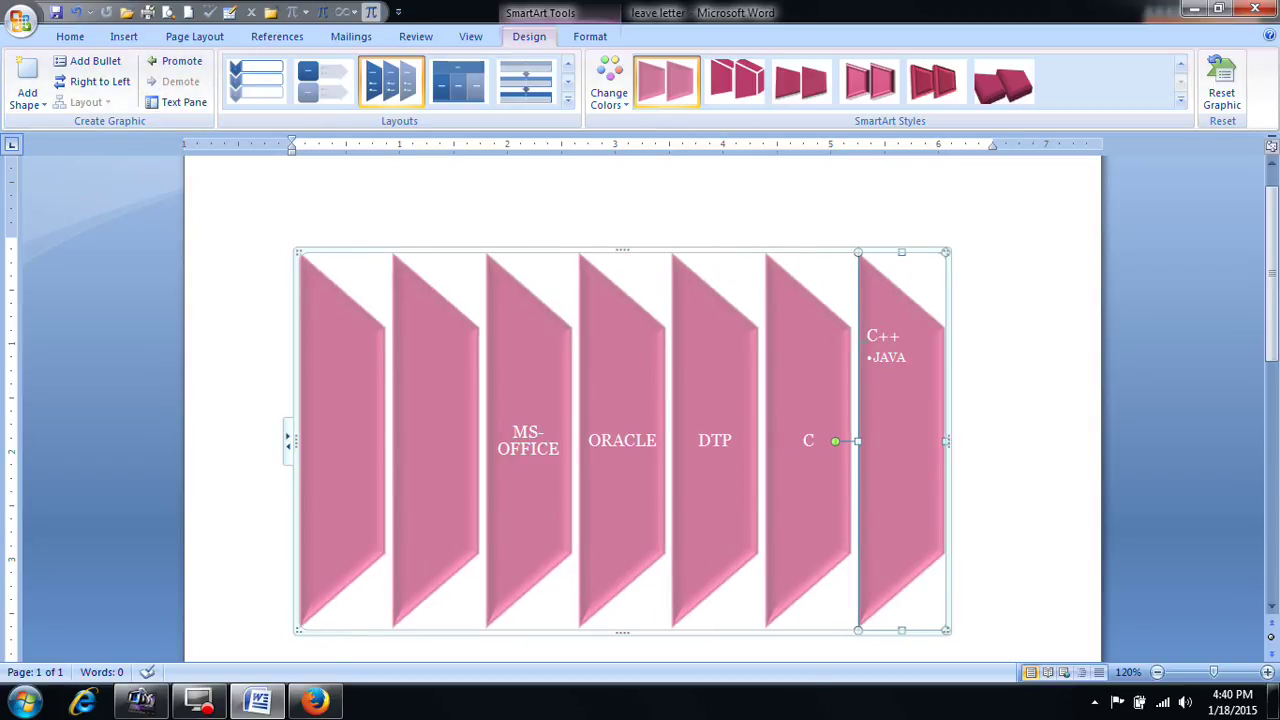
Step: Demote the second blank shape into the first, then promote it back to its own shape
{"action": "left_click", "coordinate": [346, 351]}
{"action": "left_click", "coordinate": [460, 390]}
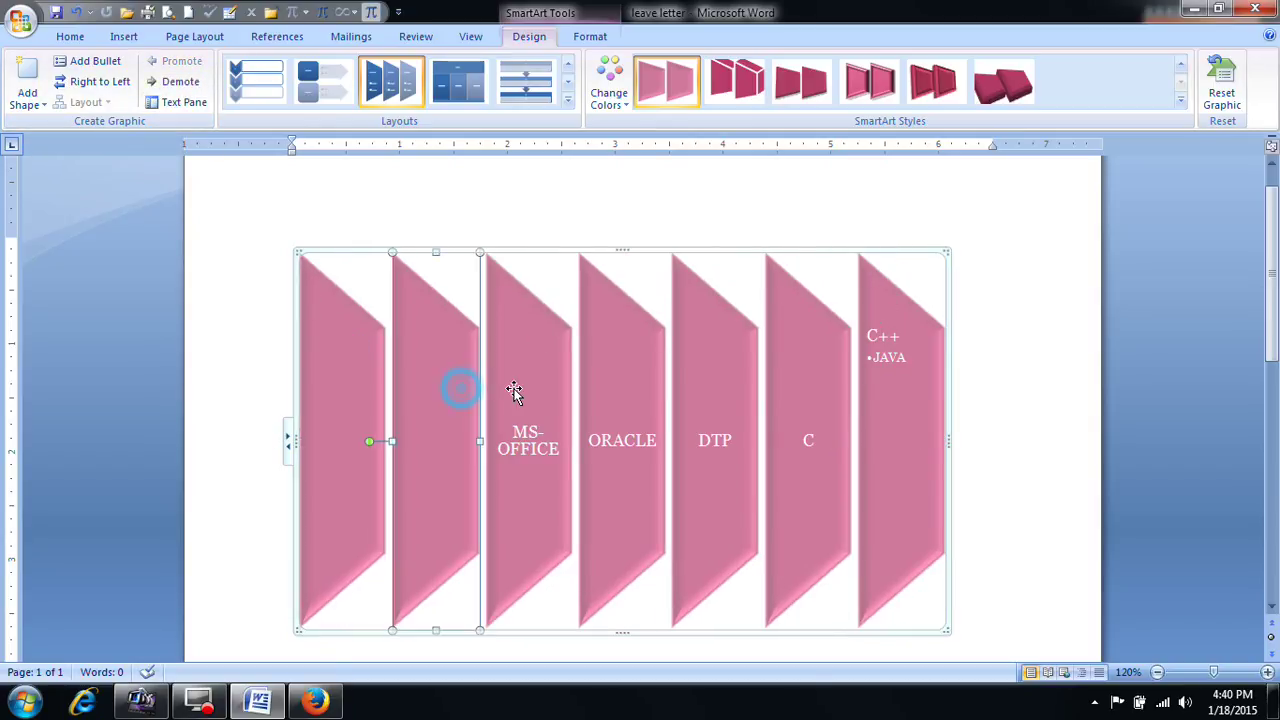
{"action": "left_click", "coordinate": [176, 82]}
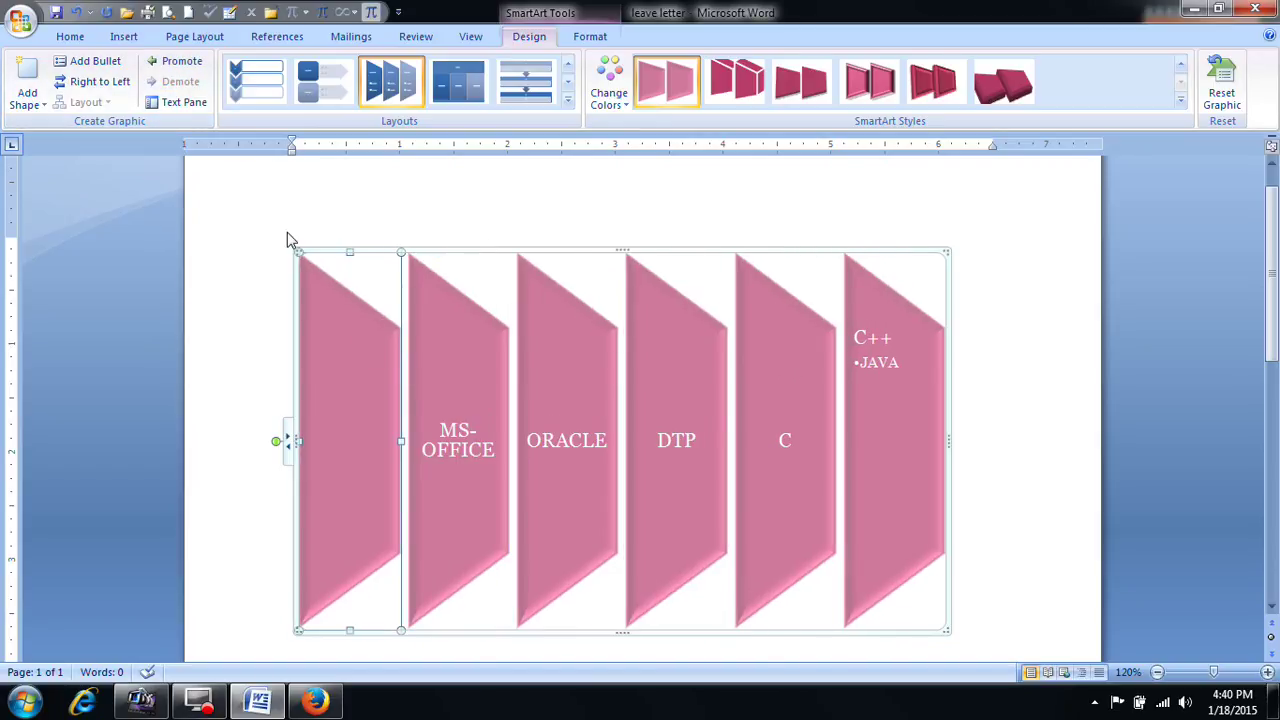
{"action": "left_click", "coordinate": [188, 62]}
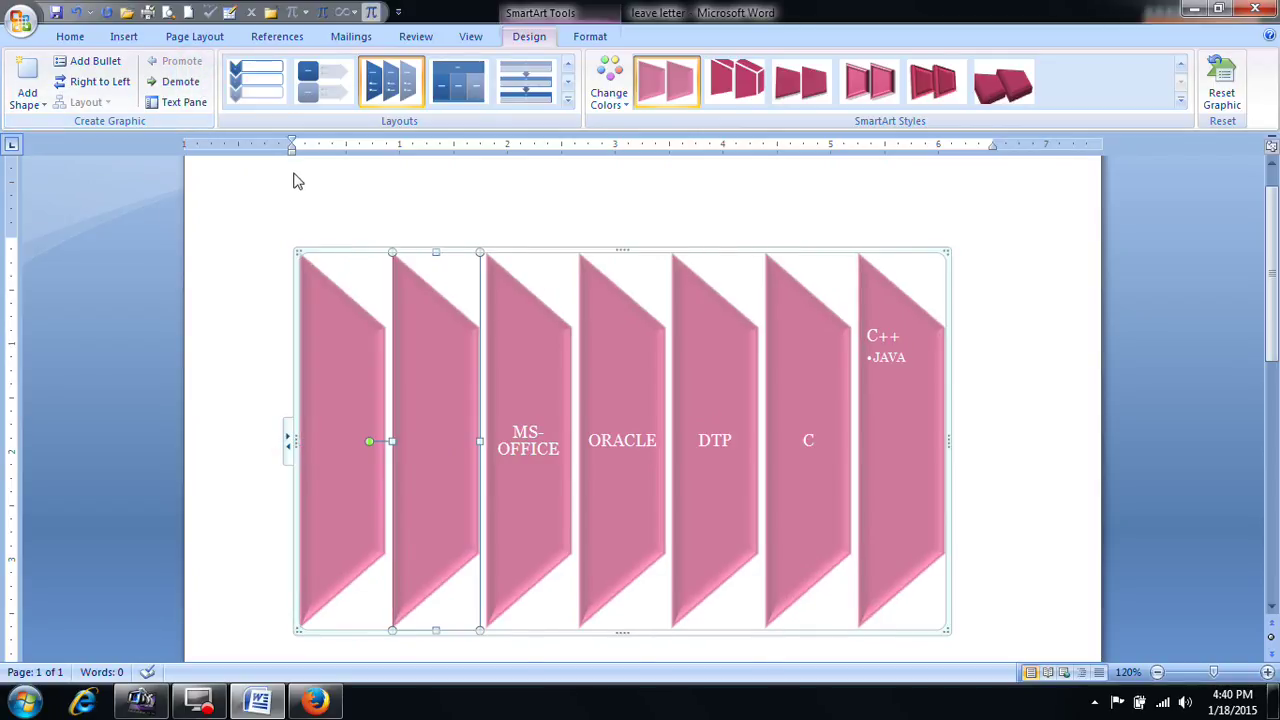
{"action": "left_click", "coordinate": [592, 37]}
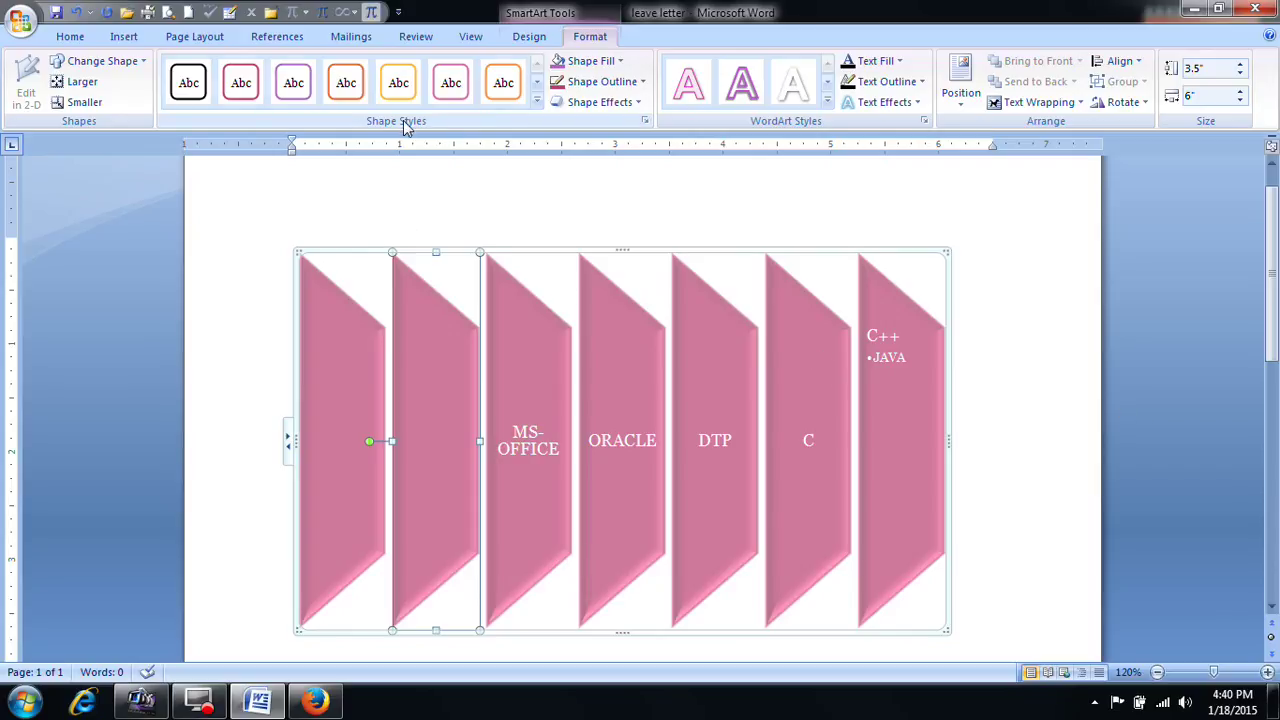
Step: Apply an orange shape style to the second shape and the MS-OFFICE shape
{"action": "left_click", "coordinate": [537, 102]}
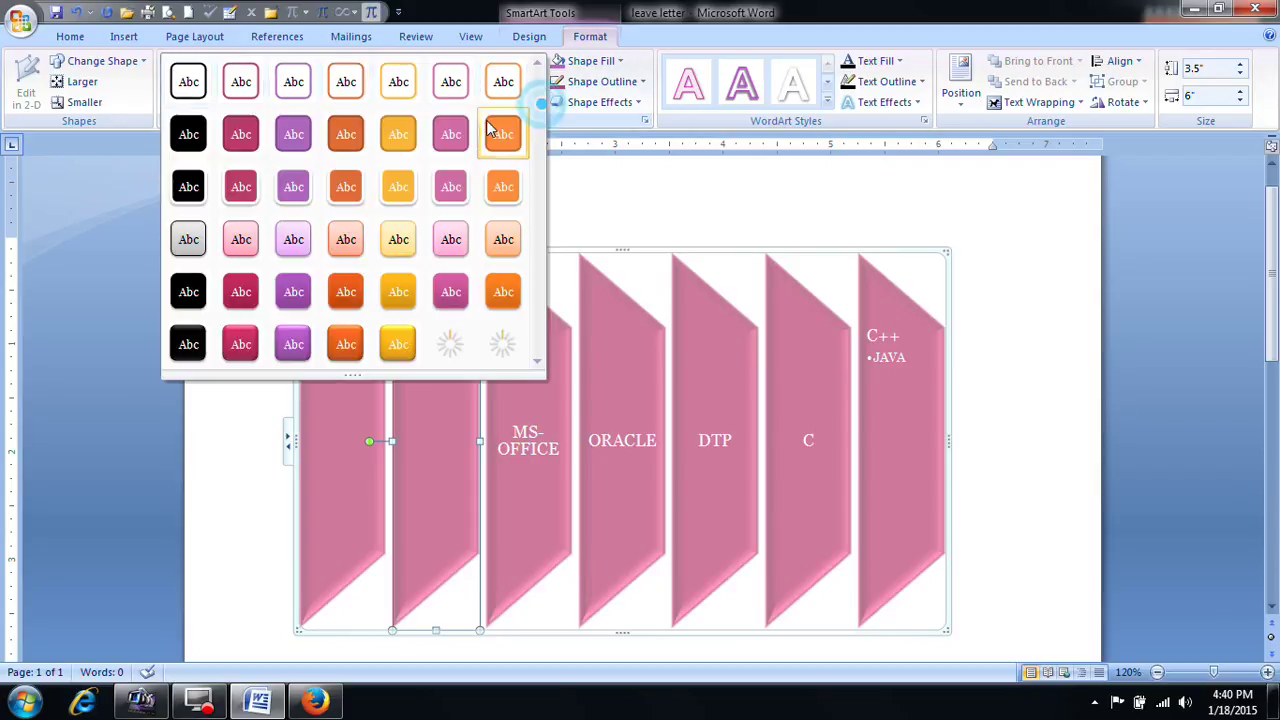
{"action": "left_click", "coordinate": [508, 297]}
{"action": "left_click", "coordinate": [518, 360]}
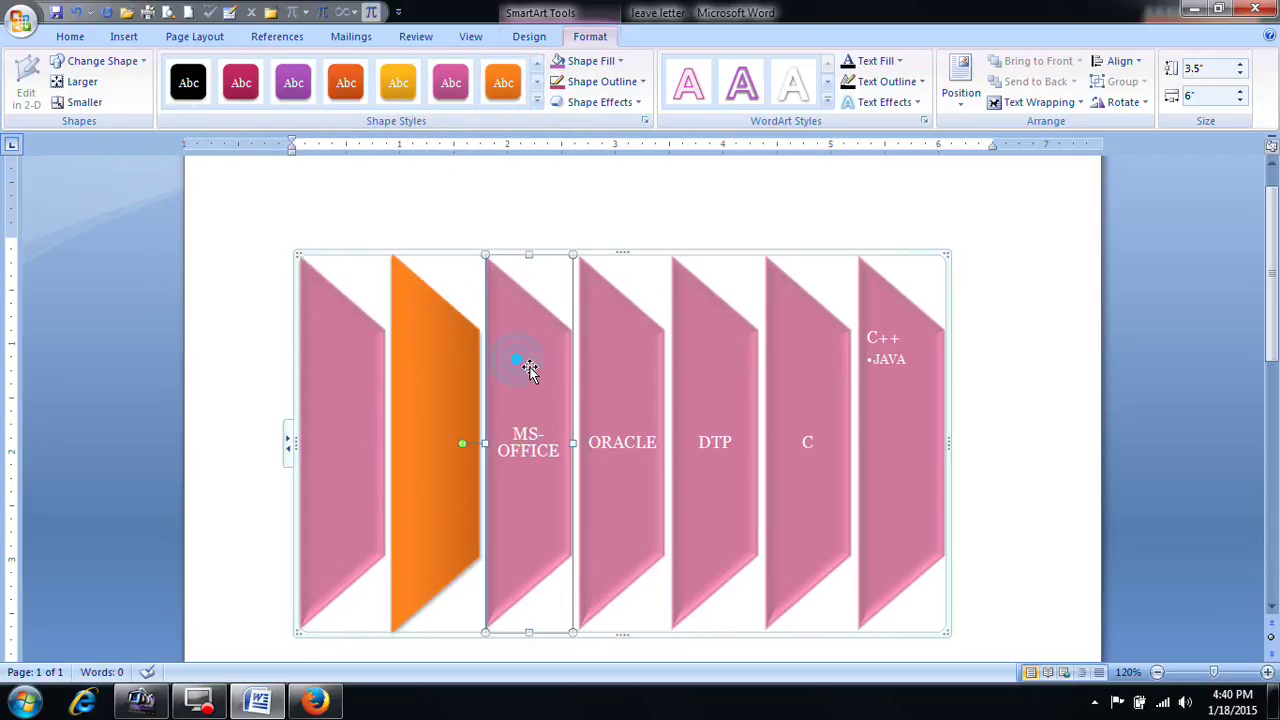
{"action": "left_click", "coordinate": [537, 101]}
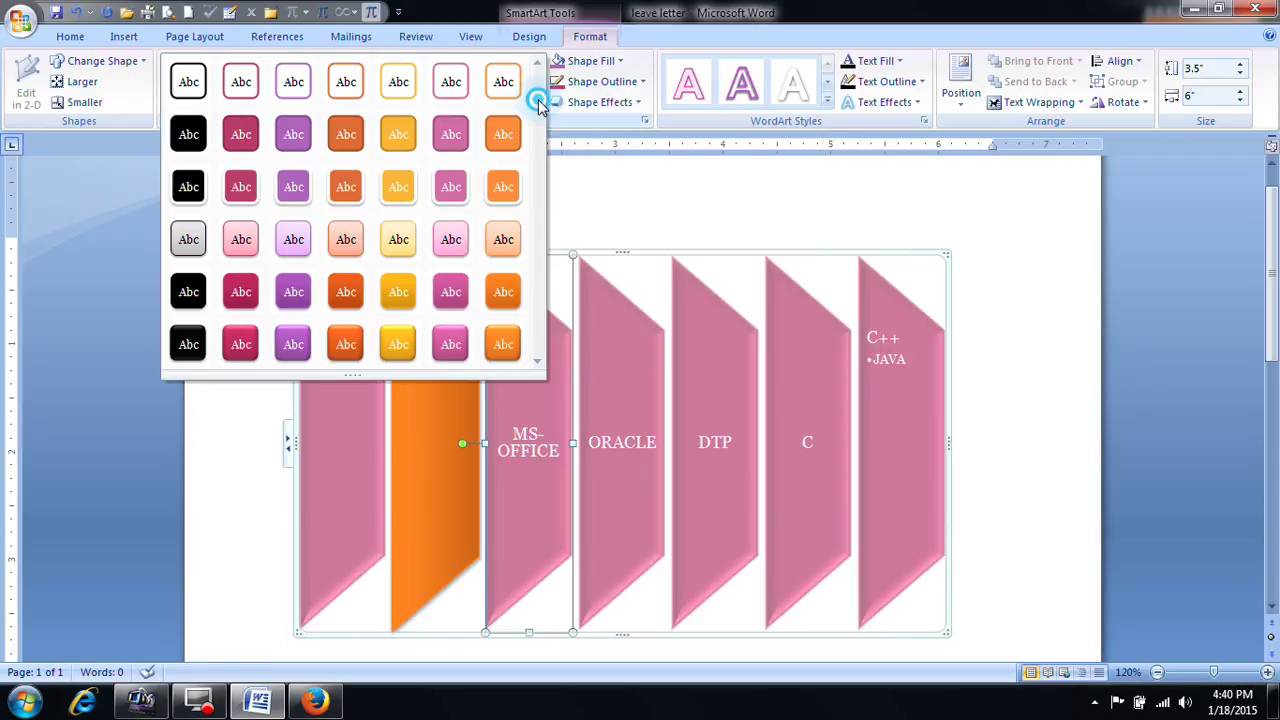
{"action": "left_click", "coordinate": [350, 348]}
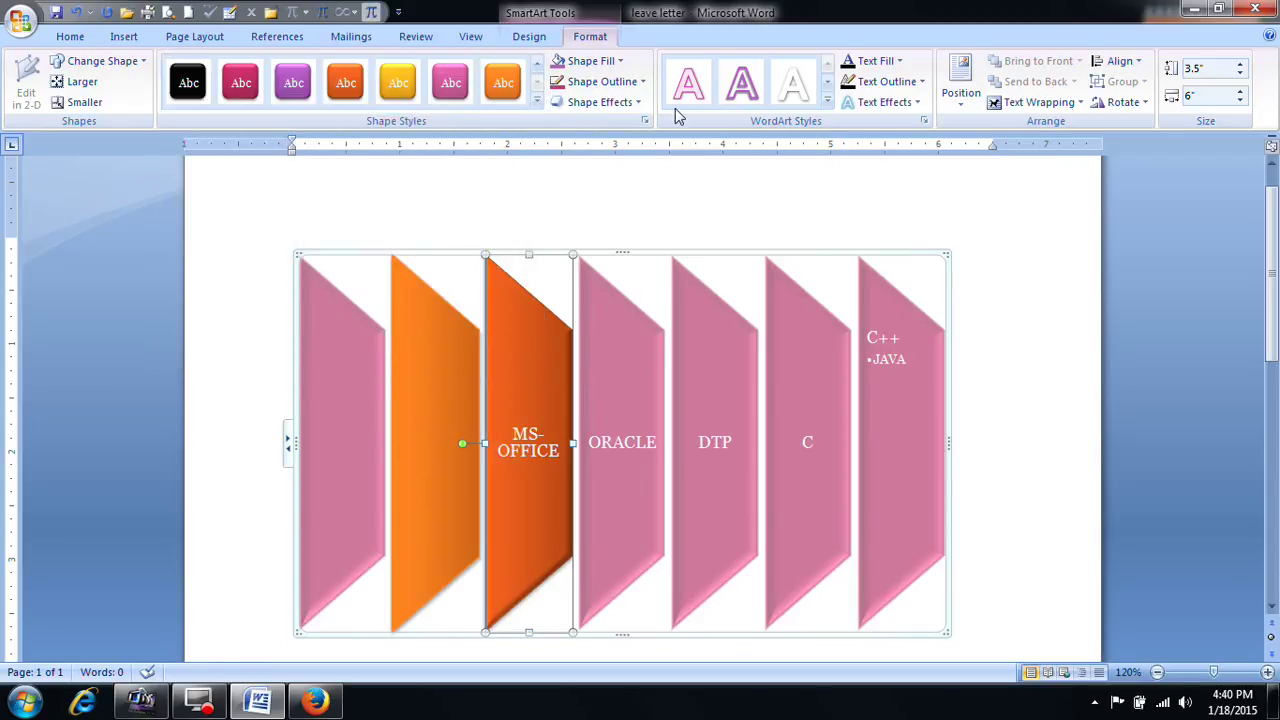
Step: Give MS-OFFICE an orange WordArt style and ORACLE a white outlined WordArt style
{"action": "left_click", "coordinate": [827, 101]}
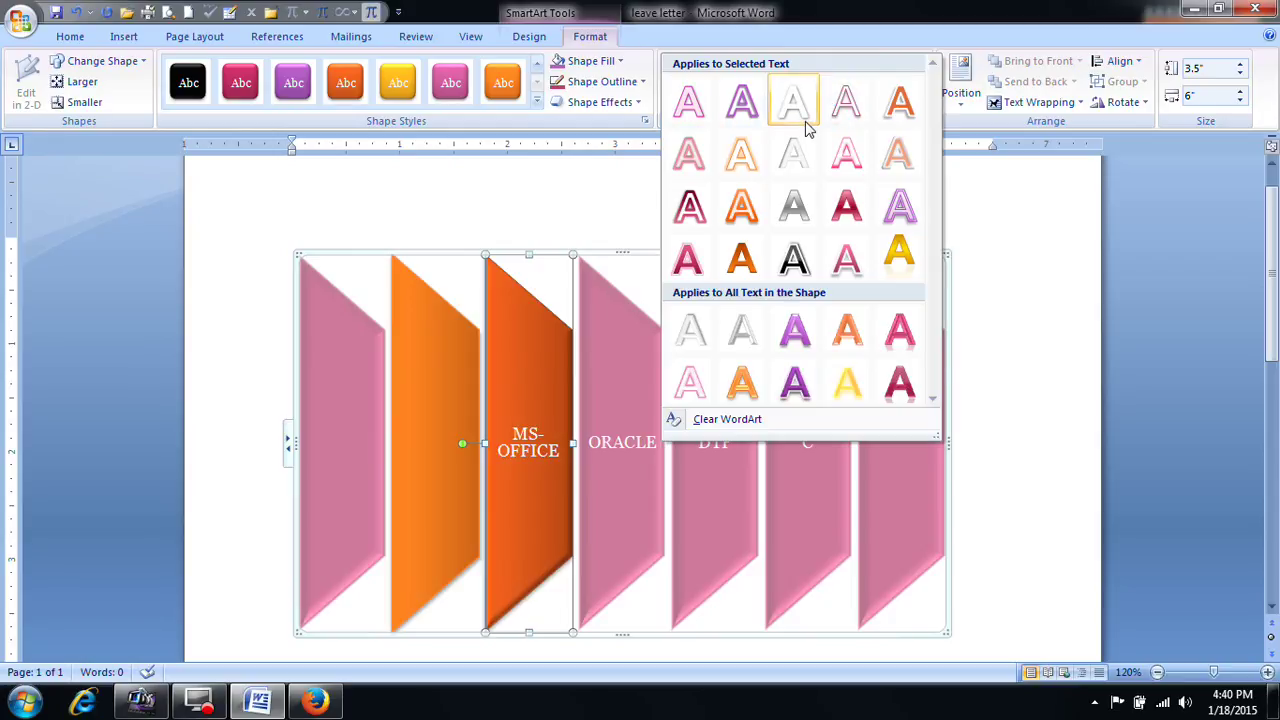
{"action": "left_click", "coordinate": [758, 252]}
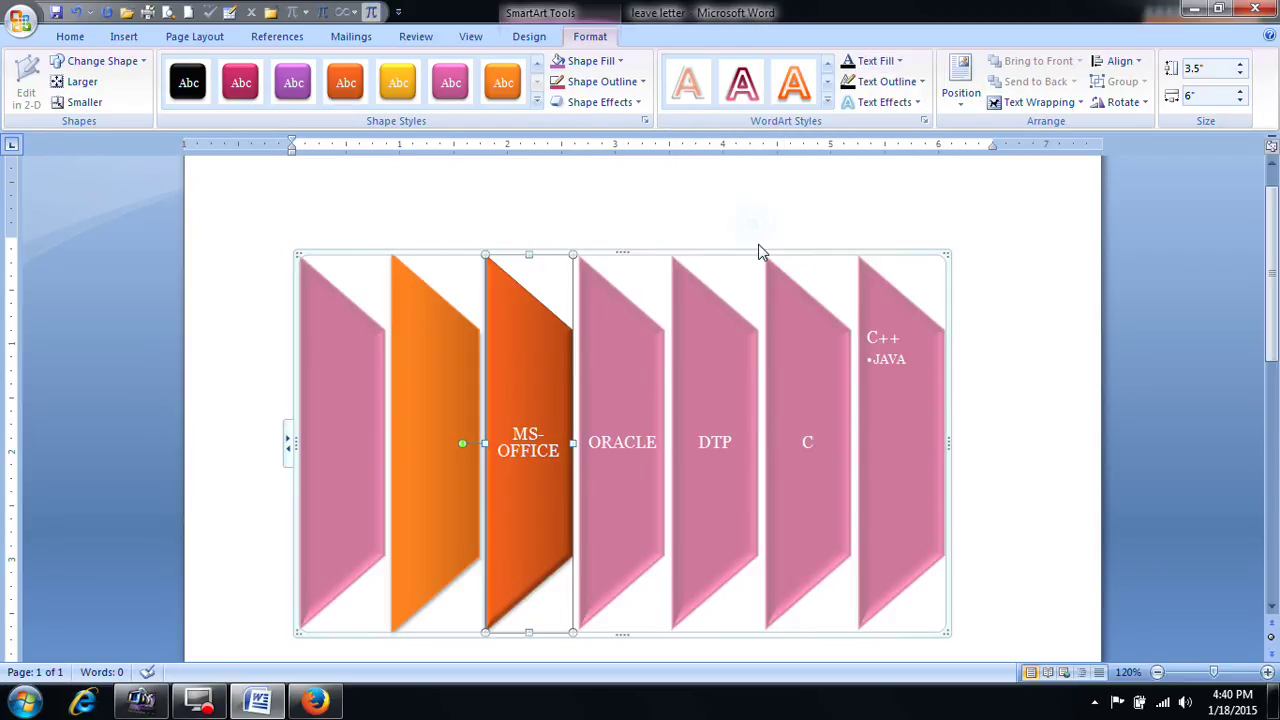
{"action": "left_click", "coordinate": [618, 447]}
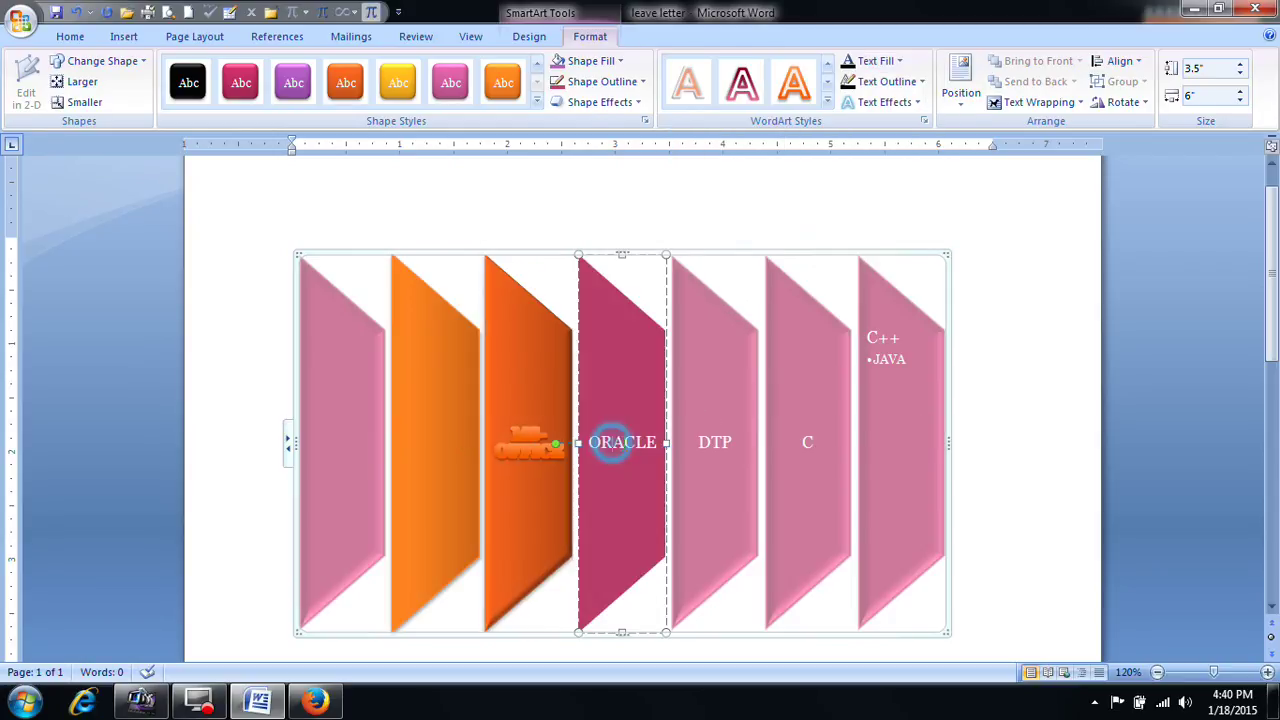
{"action": "left_click", "coordinate": [827, 101]}
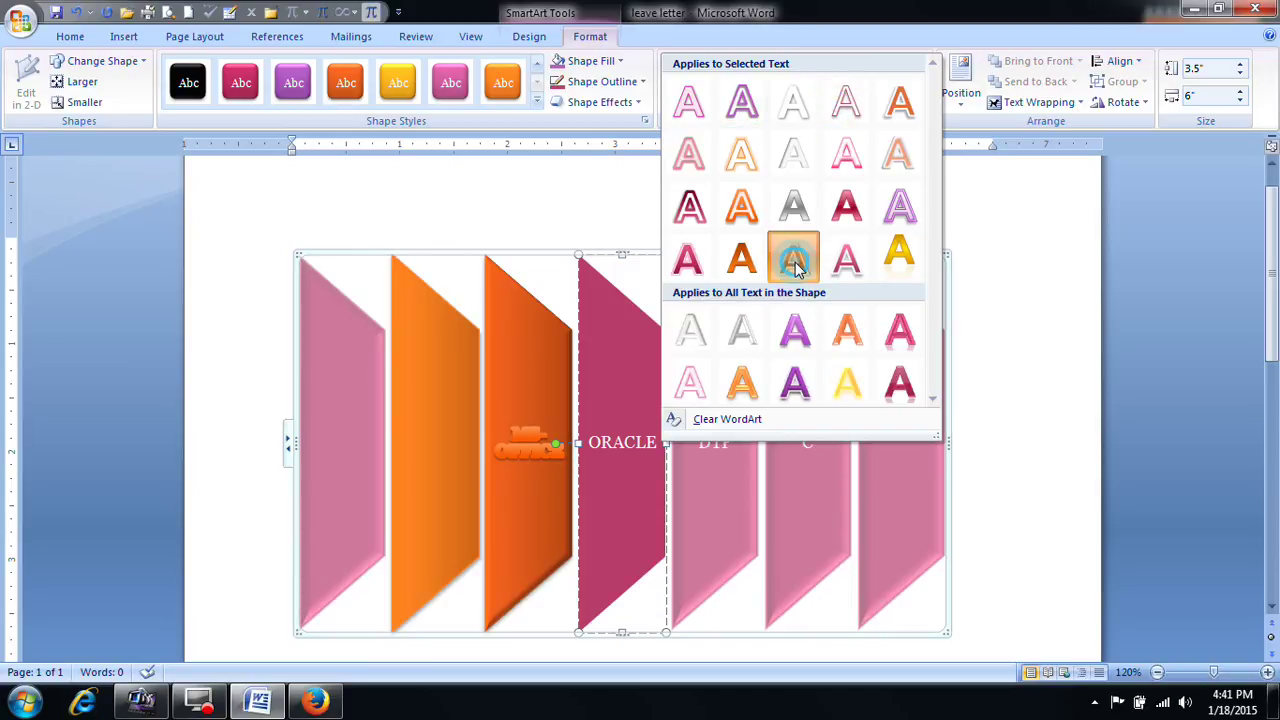
{"action": "left_click", "coordinate": [793, 258]}
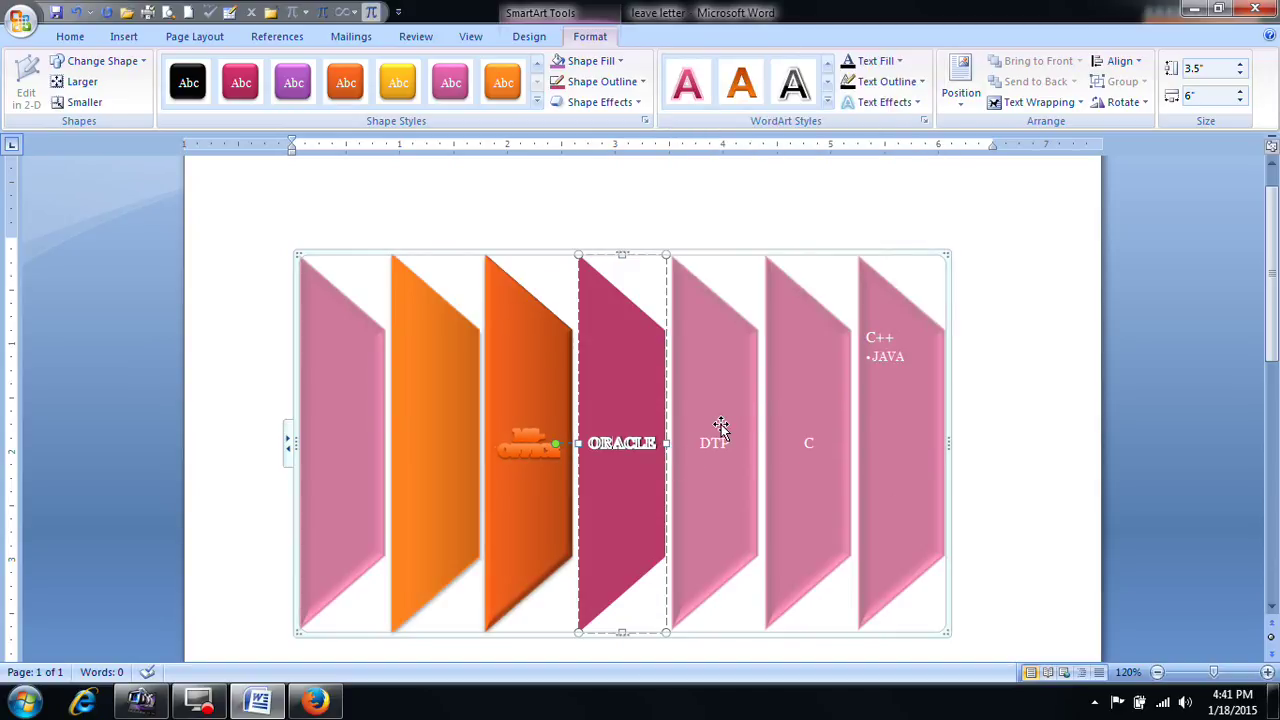
{"action": "left_click", "coordinate": [721, 428]}
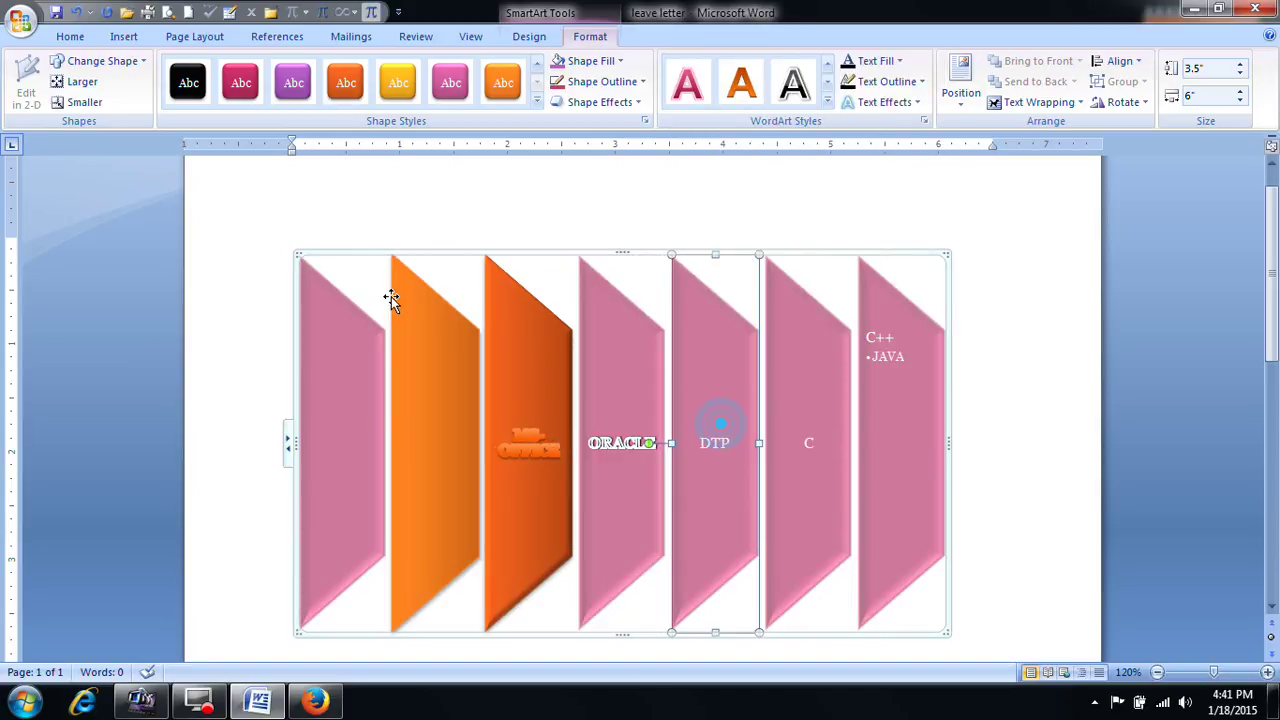
Step: Enlarge and then shrink the orange MS-OFFICE shape
{"action": "left_click", "coordinate": [574, 260]}
{"action": "left_click", "coordinate": [493, 426]}
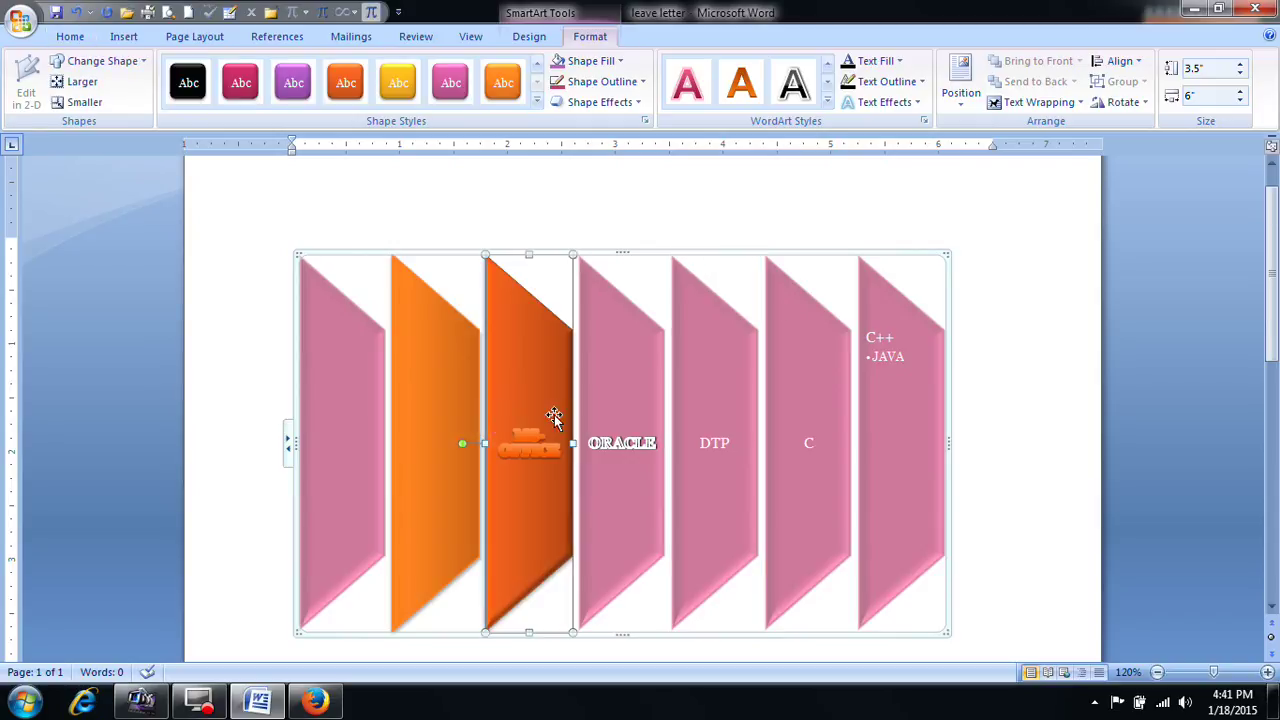
{"action": "left_click", "coordinate": [80, 84]}
{"action": "left_click", "coordinate": [81, 103]}
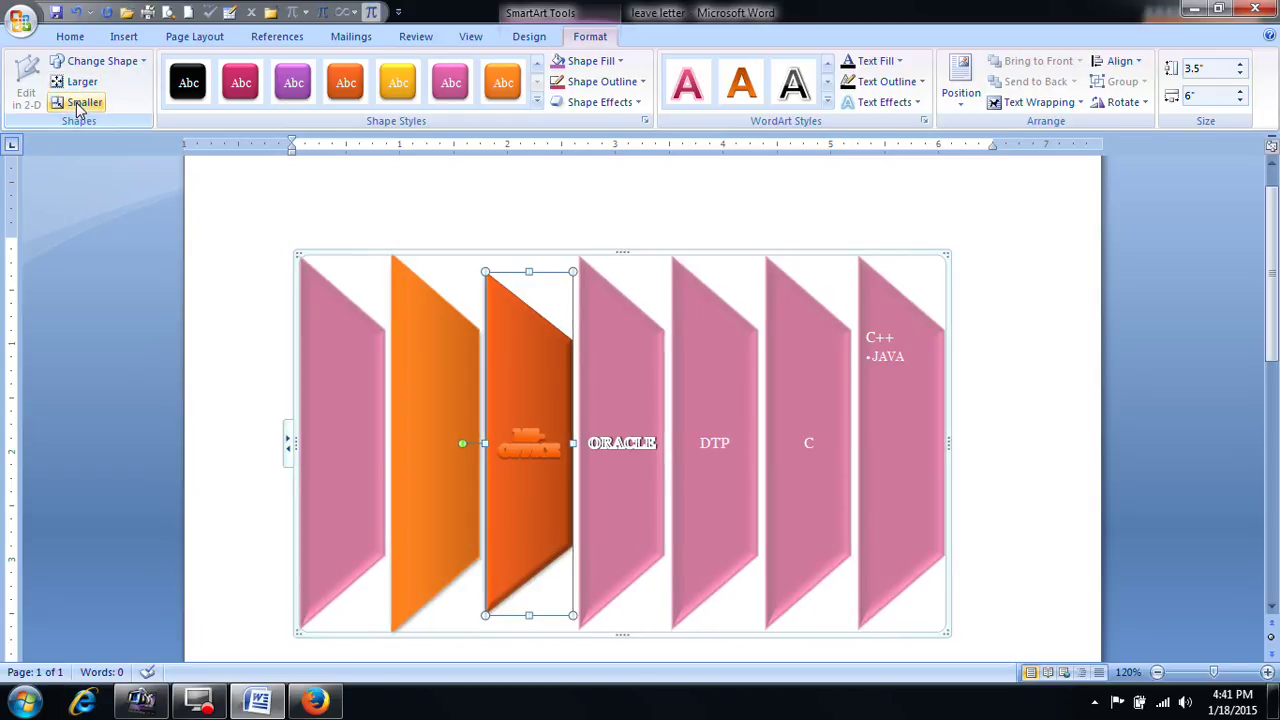
Step: Change the C shape into a sun and the C++ shape into a crescent moon
{"action": "left_click", "coordinate": [820, 408]}
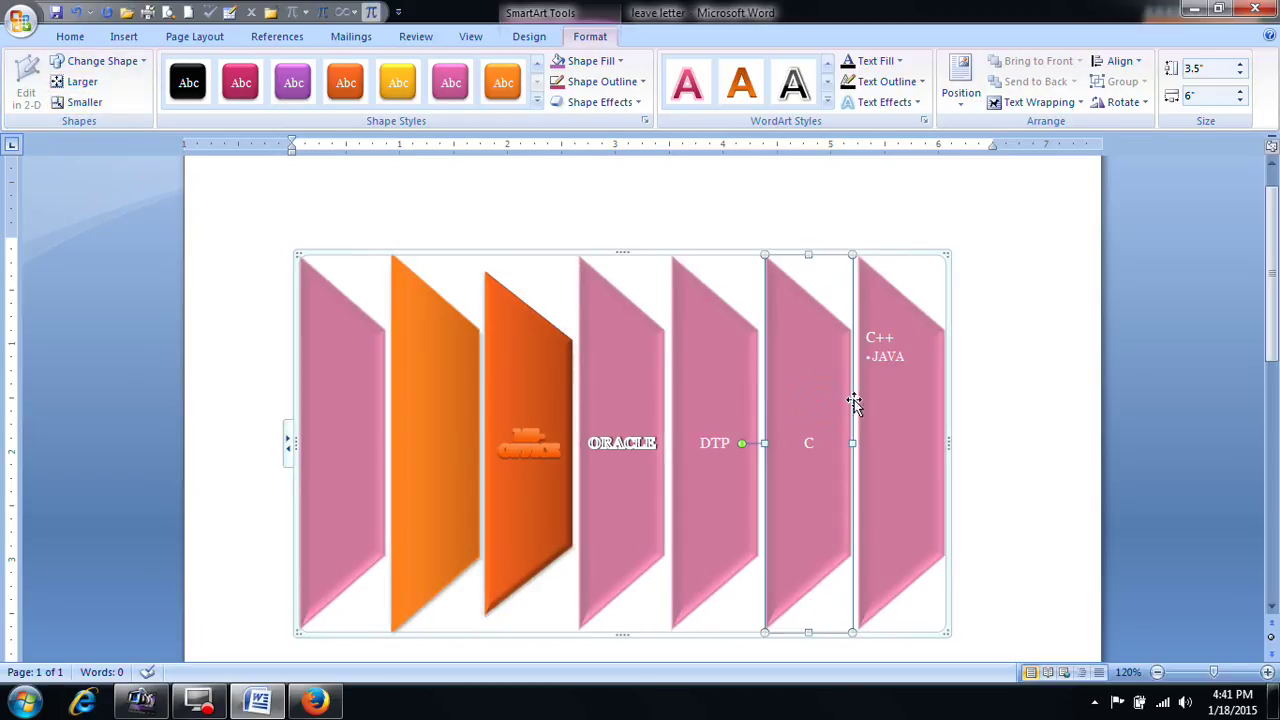
{"action": "left_click", "coordinate": [145, 64]}
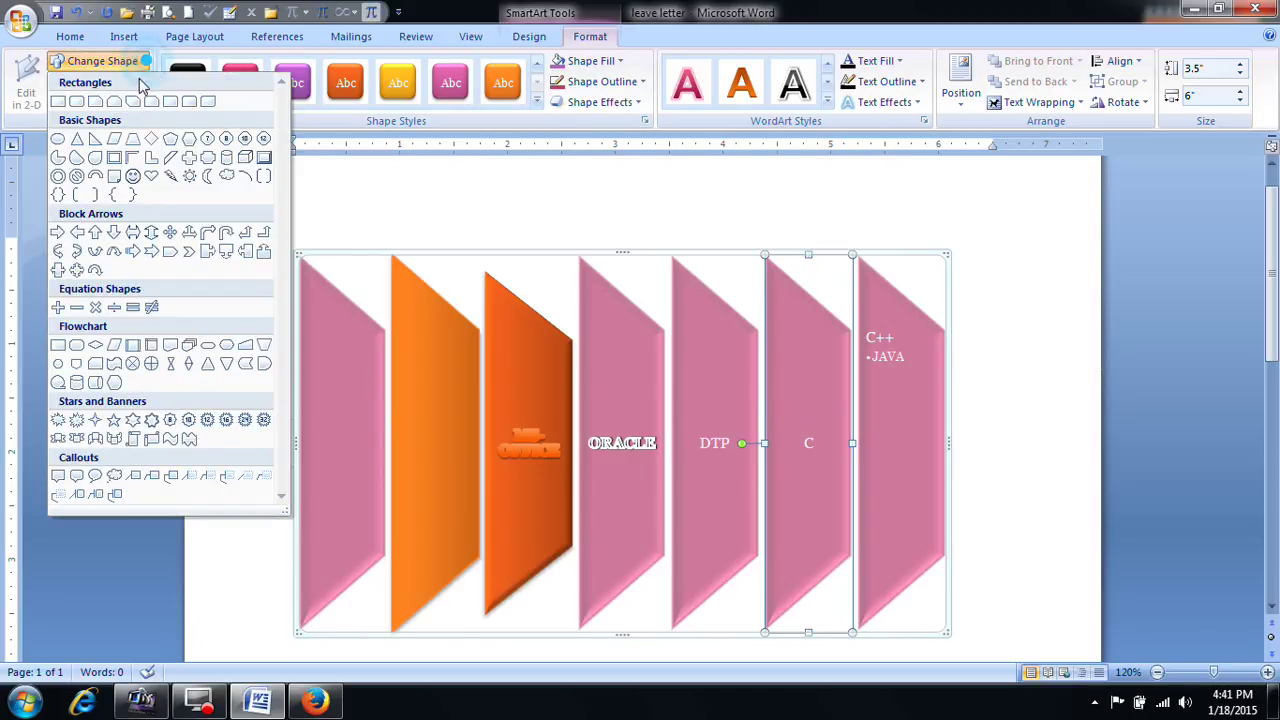
{"action": "left_click", "coordinate": [191, 178]}
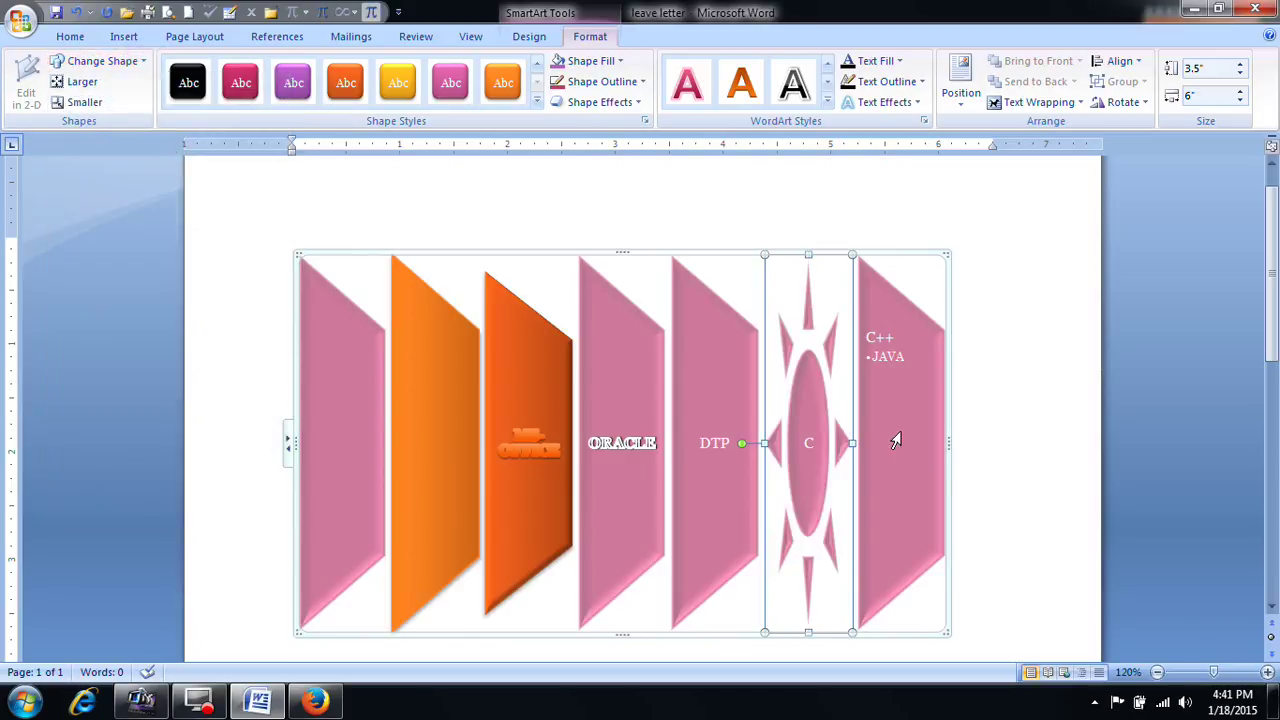
{"action": "left_click", "coordinate": [903, 386]}
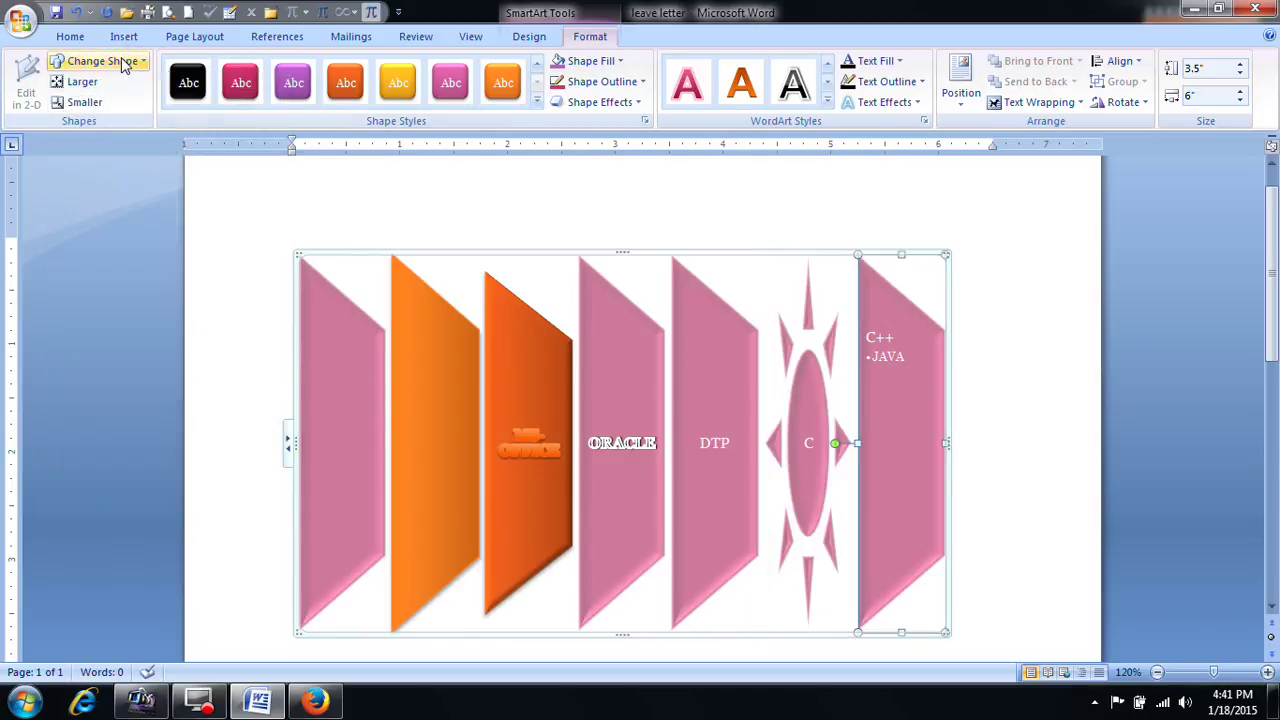
{"action": "left_click", "coordinate": [102, 61]}
{"action": "left_click", "coordinate": [207, 176]}
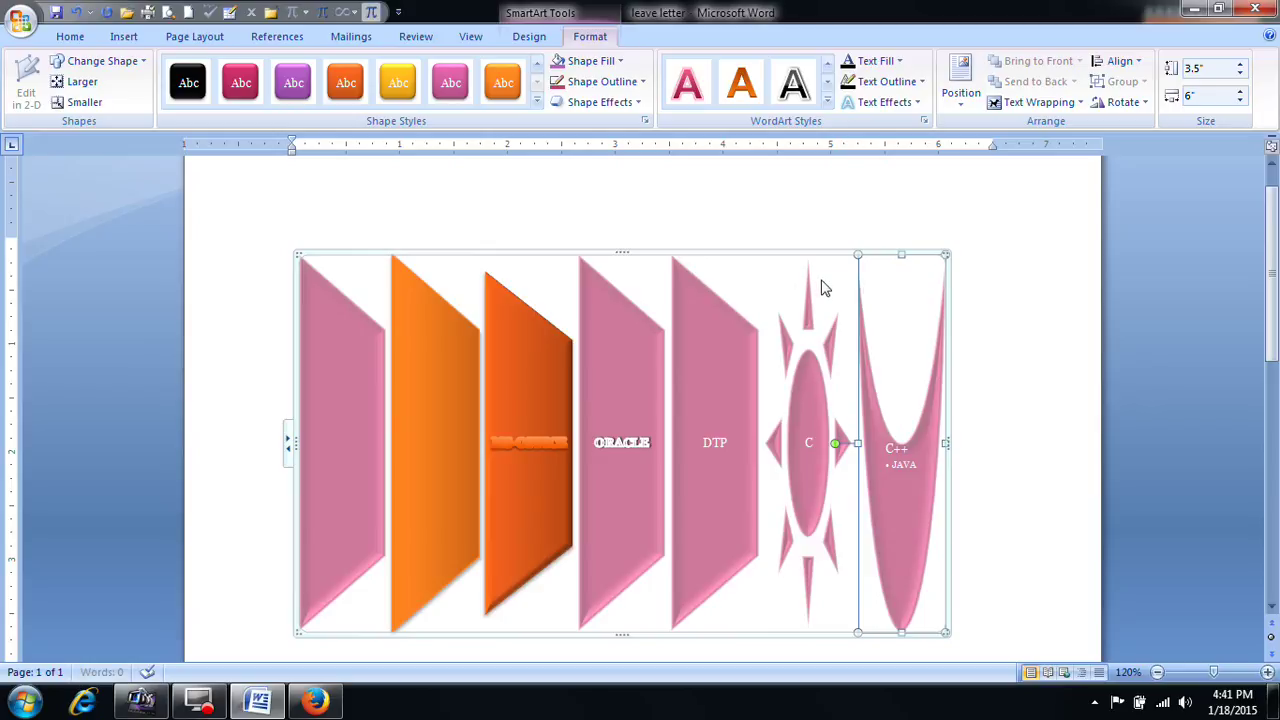
Step: Give the U-shaped C++ shape an orange glow effect
{"action": "left_click", "coordinate": [637, 103]}
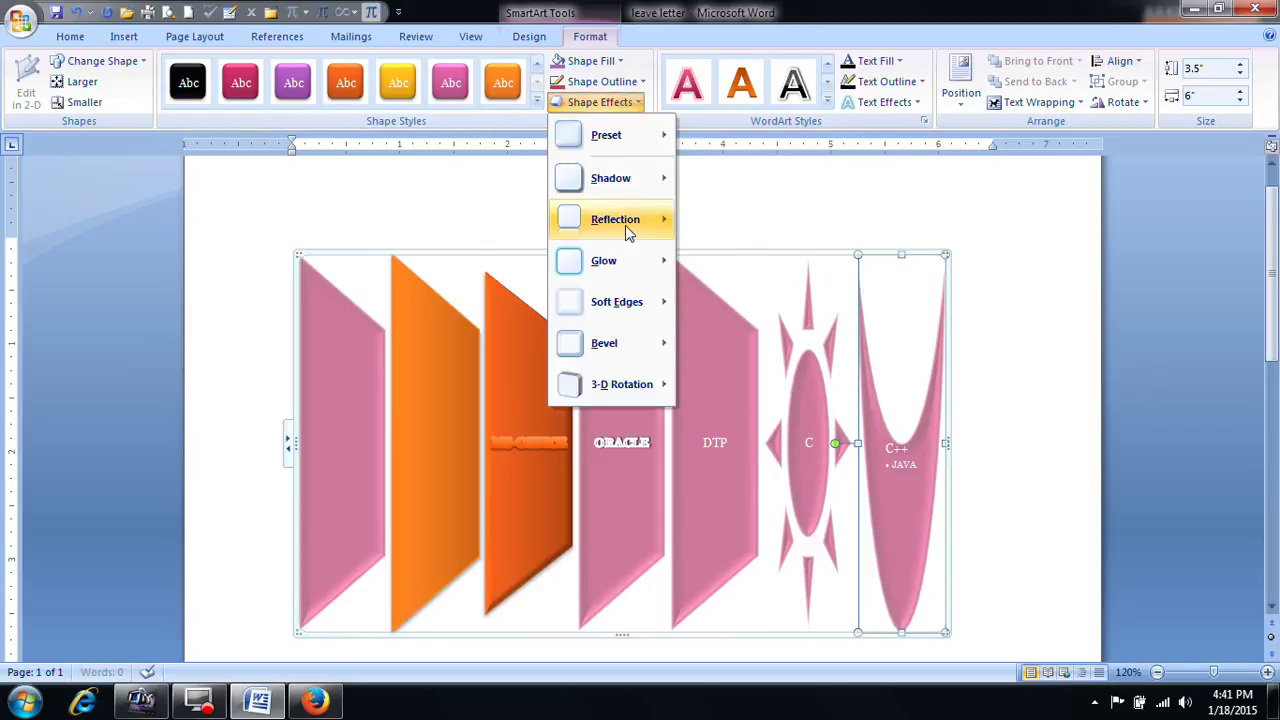
{"action": "mouse_move", "coordinate": [627, 259]}
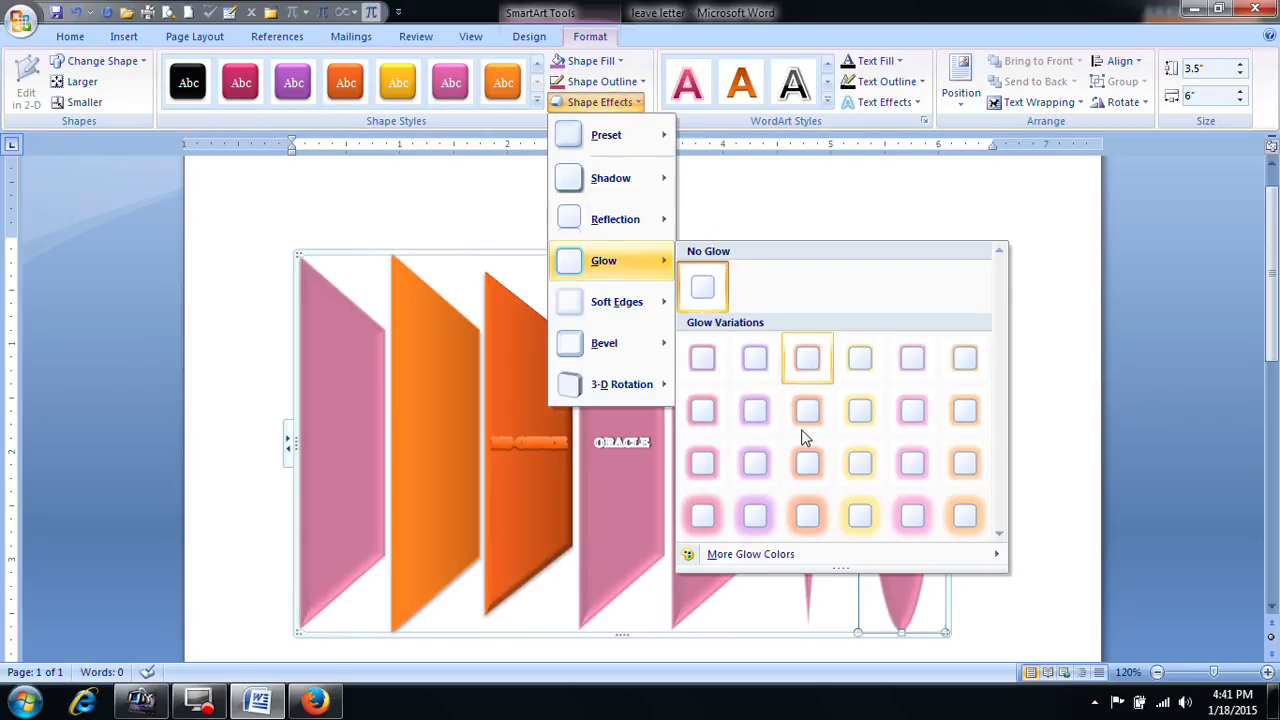
{"action": "left_click", "coordinate": [964, 410]}
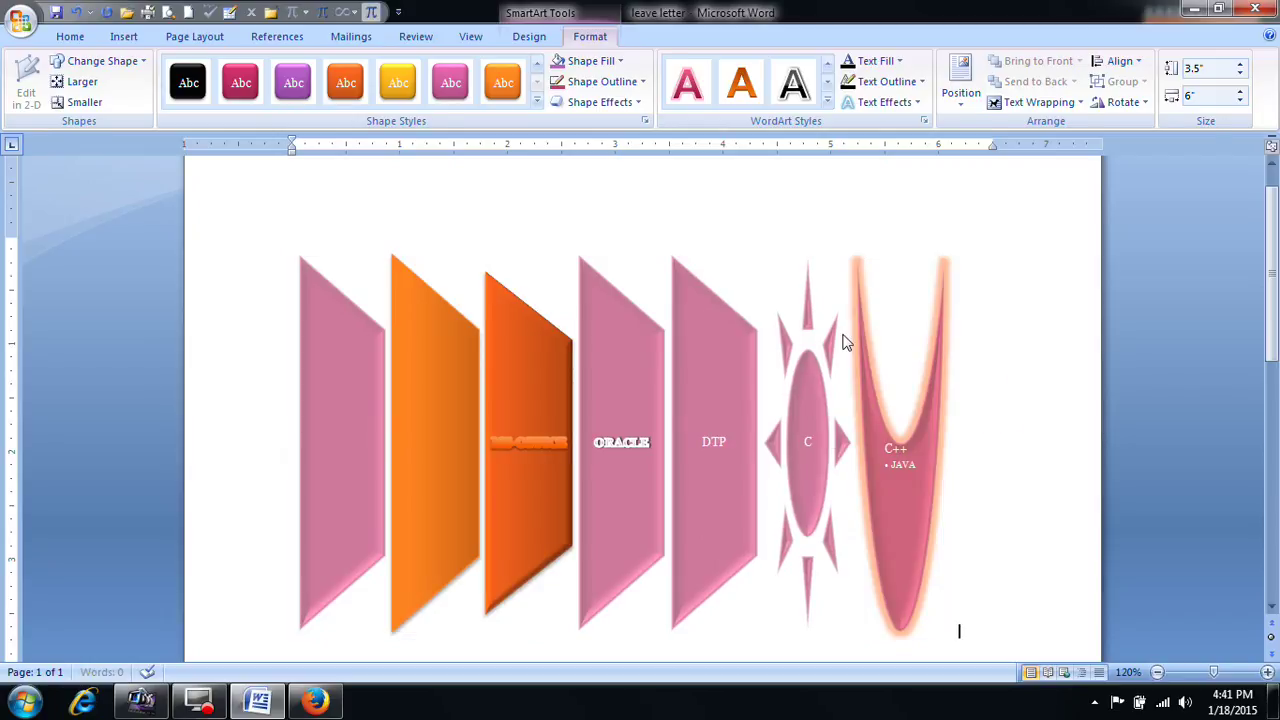
Step: Delete the U-shaped C++ shape, then delete the whole SmartArt graphic
{"action": "left_click", "coordinate": [841, 343]}
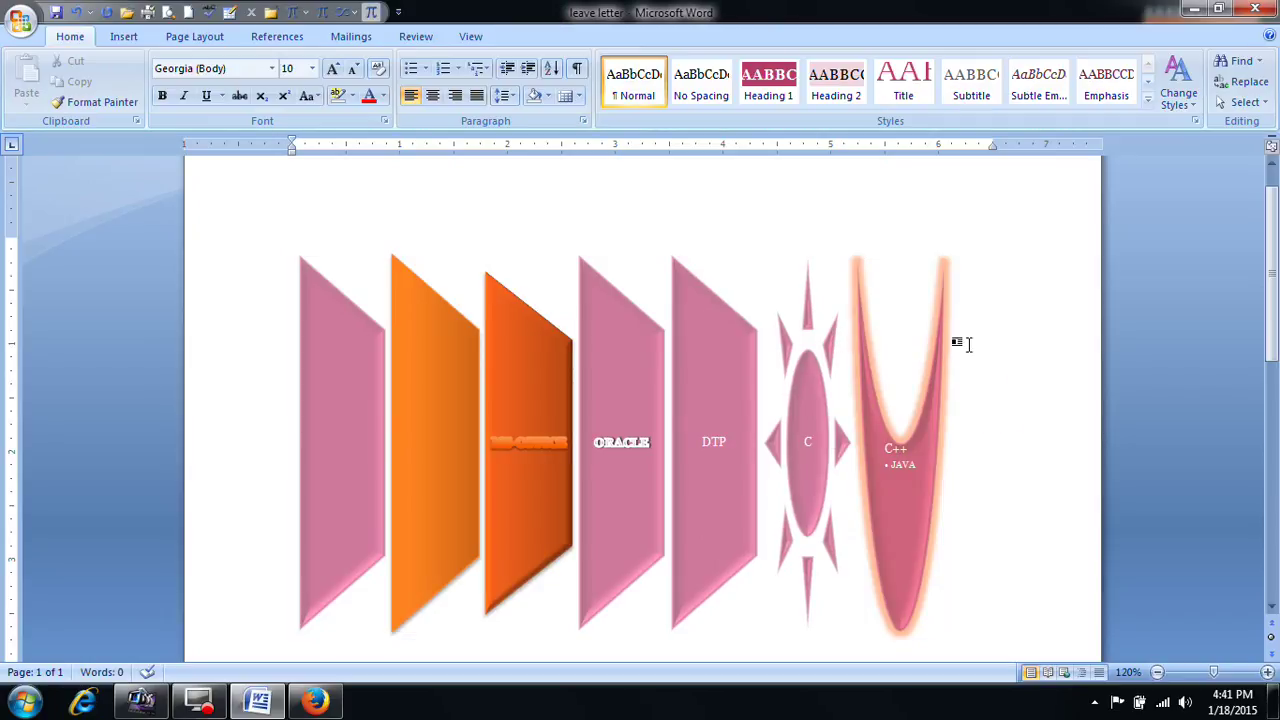
{"action": "left_click", "coordinate": [878, 428]}
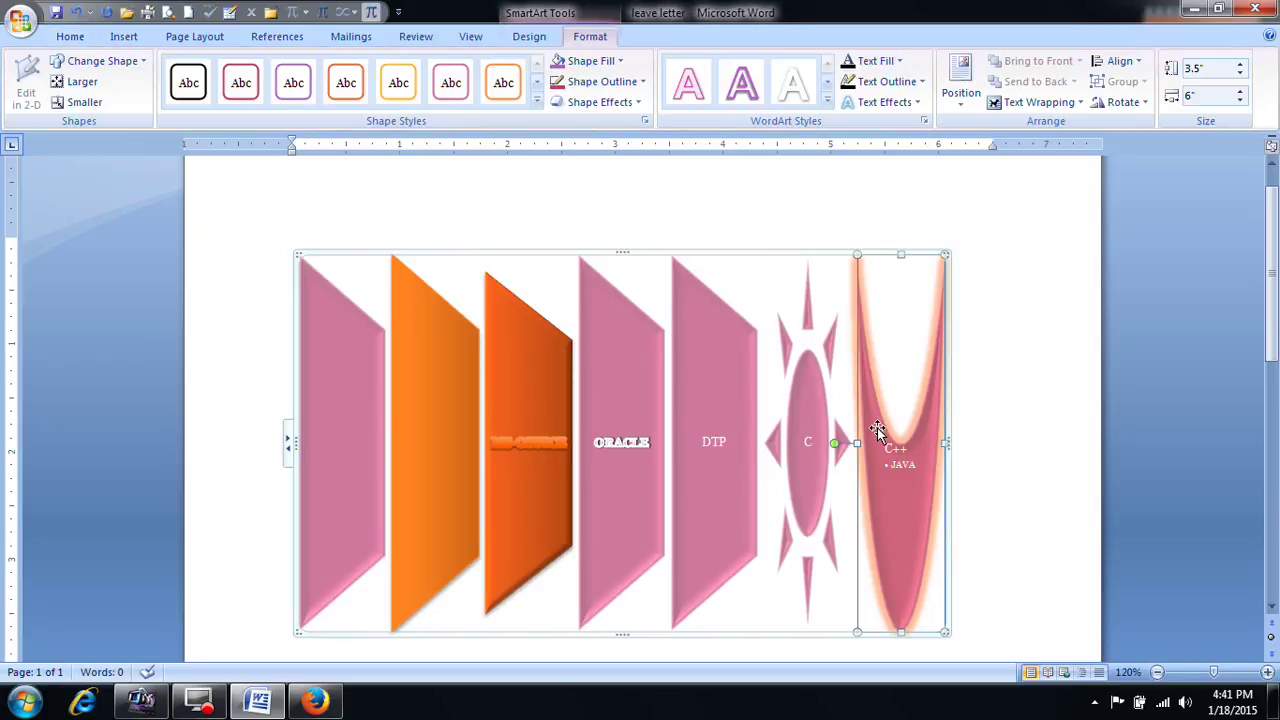
{"action": "key", "text": "Delete"}
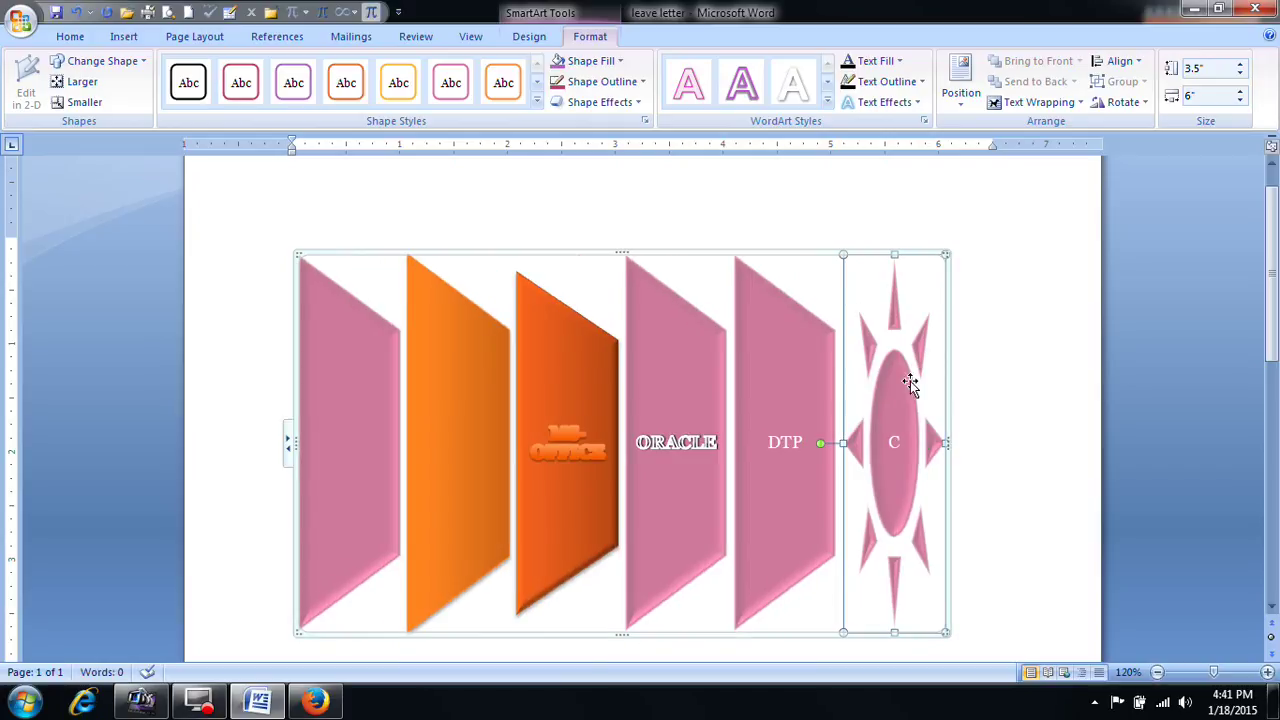
{"action": "left_click", "coordinate": [746, 255]}
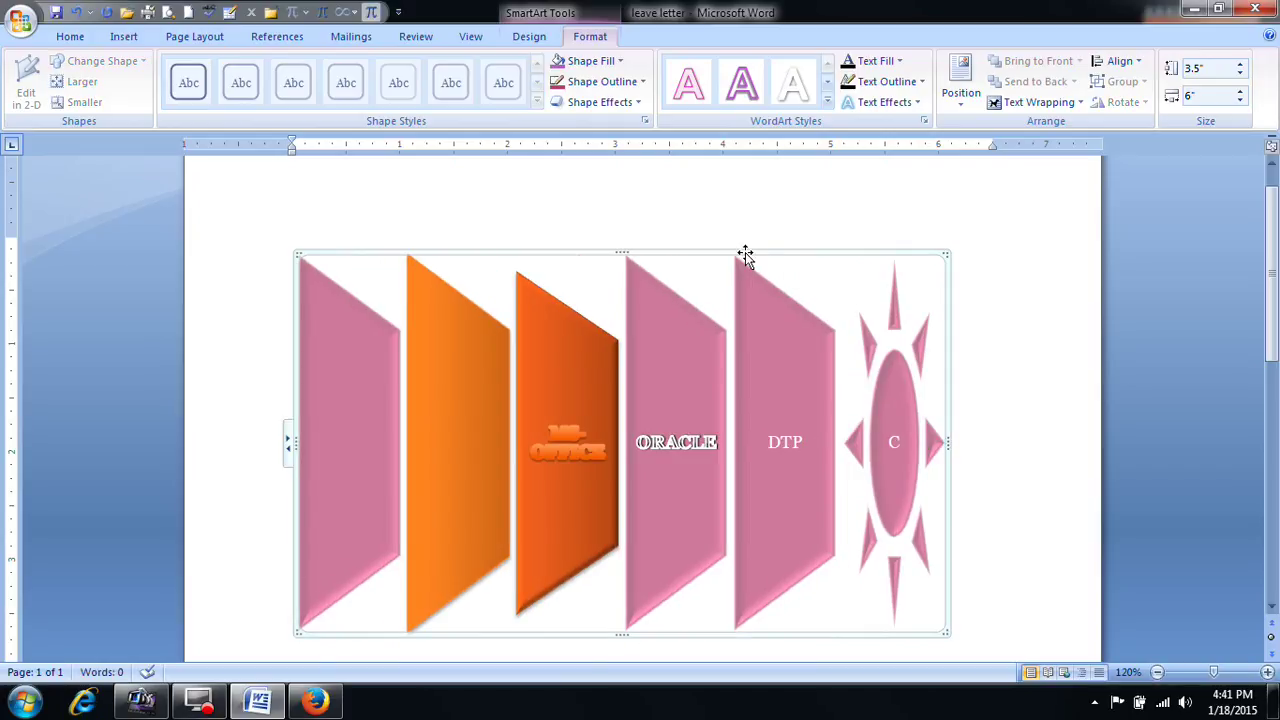
{"action": "key", "text": "Delete"}
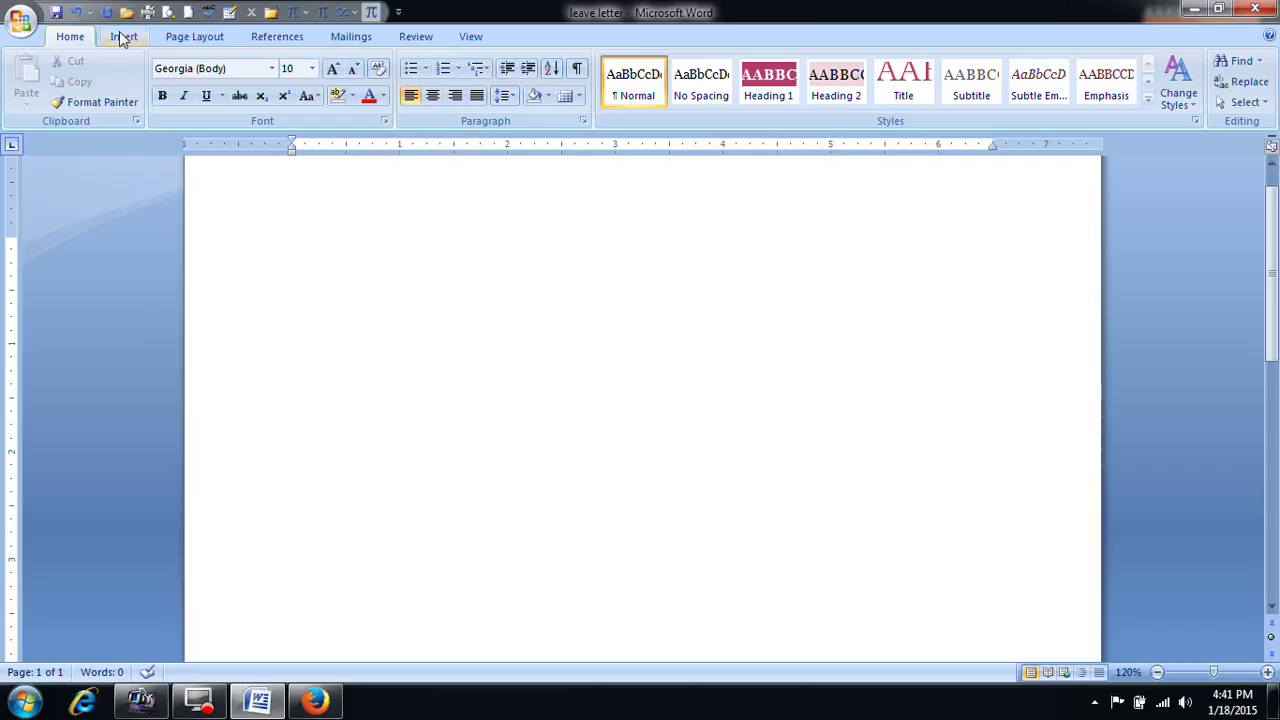
Step: Insert a Clustered Column chart, with its sample data opening in Excel
{"action": "left_click", "coordinate": [124, 36]}
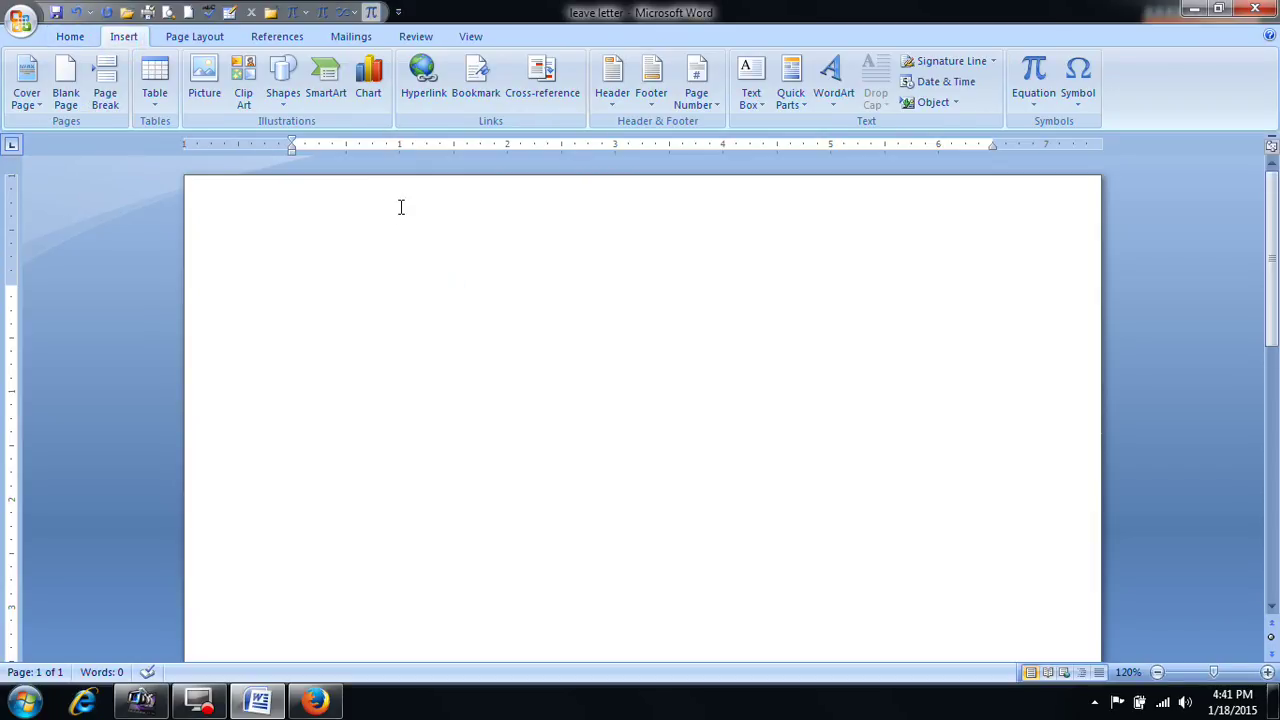
{"action": "left_click", "coordinate": [370, 92]}
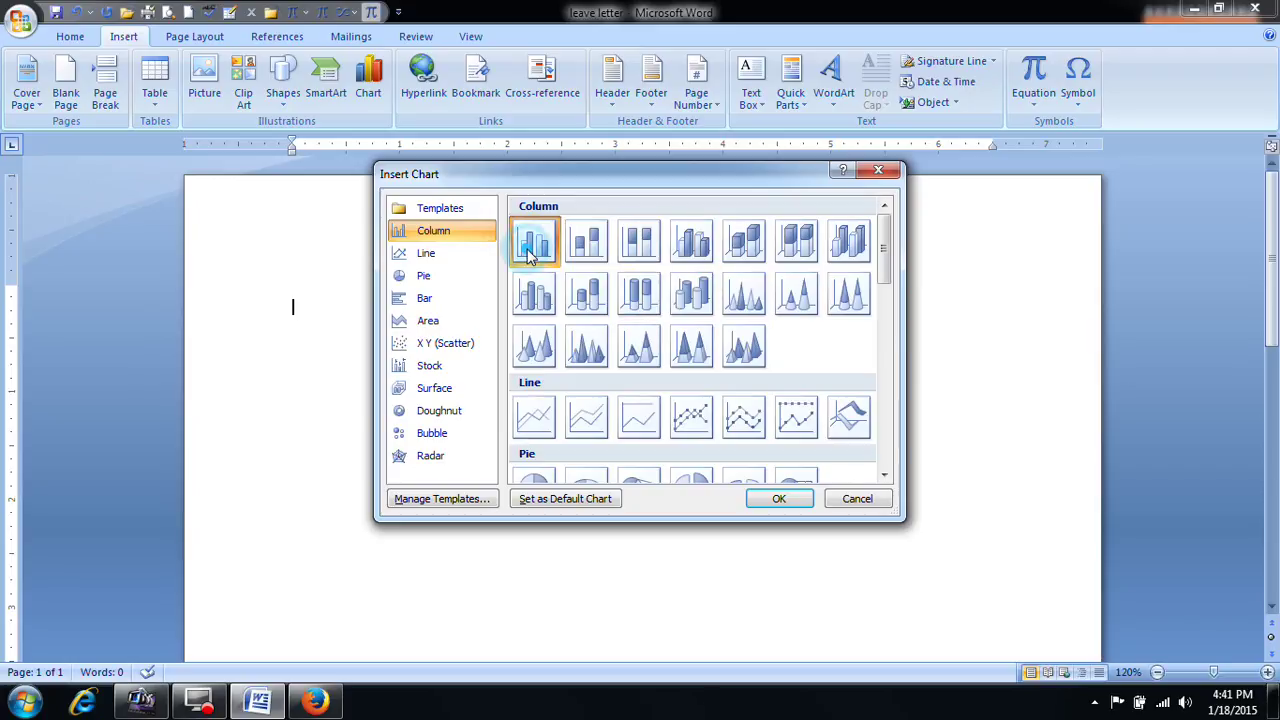
{"action": "left_click", "coordinate": [786, 499]}
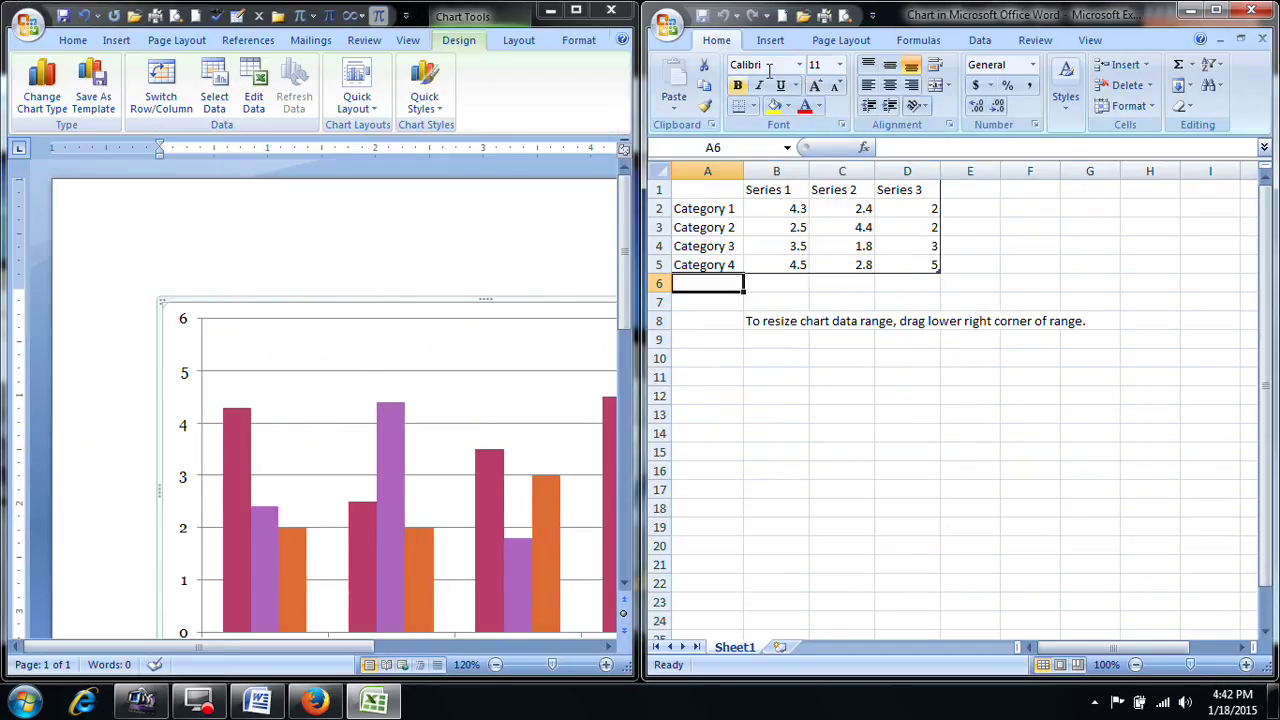
Step: Rename the four categories in A2:A5 to anji, mi, ramu and mani
{"action": "left_click", "coordinate": [705, 227]}
{"action": "key", "text": "Up"}
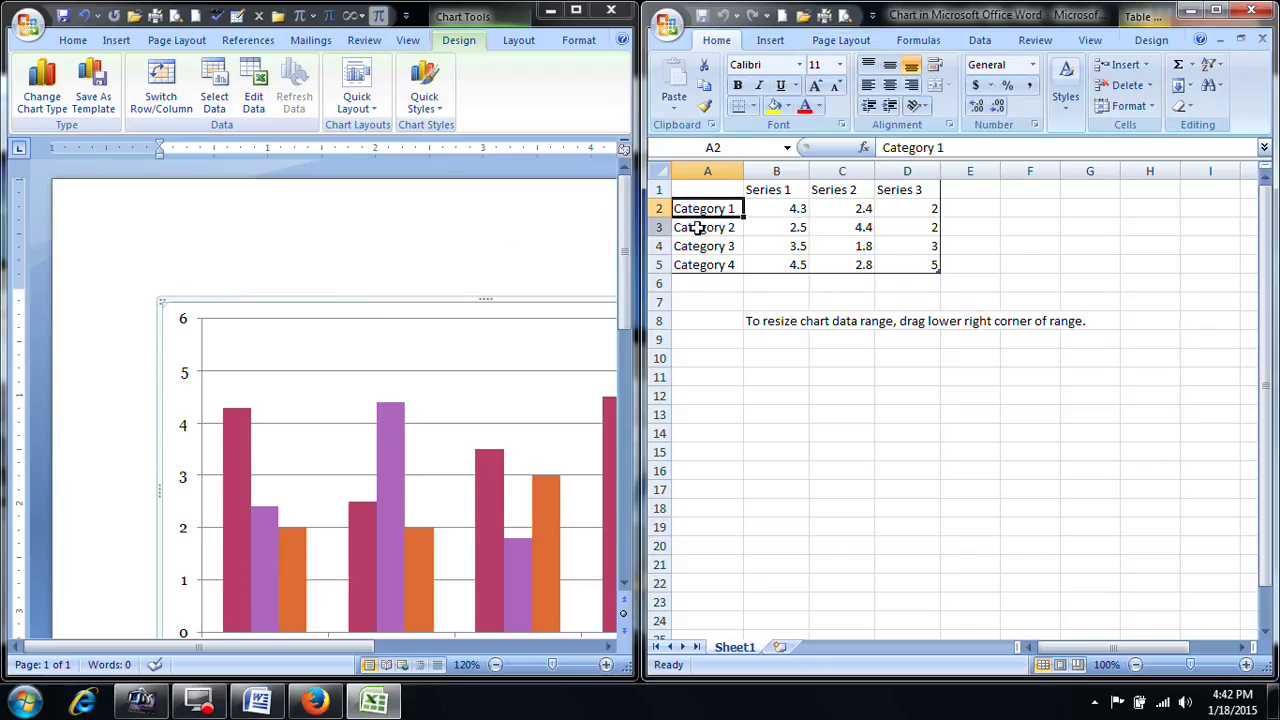
{"action": "type", "text": "anji"}
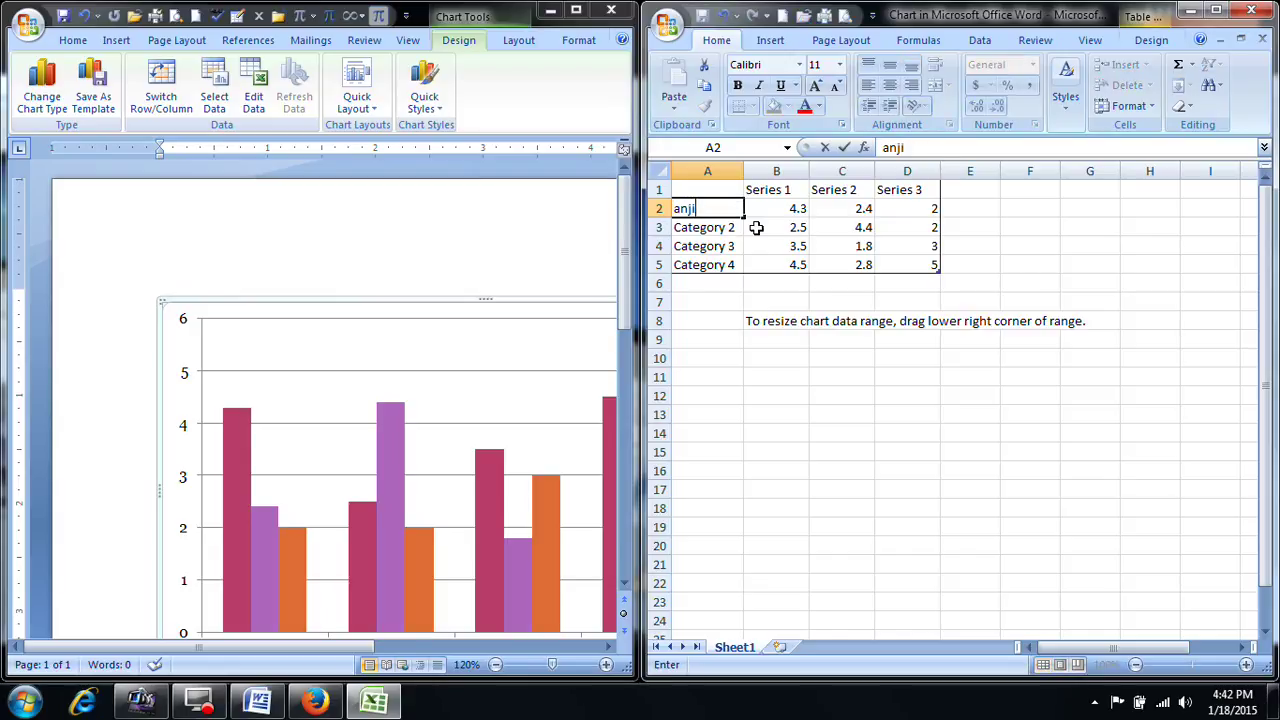
{"action": "key", "text": "Return"}
{"action": "type", "text": "mi"}
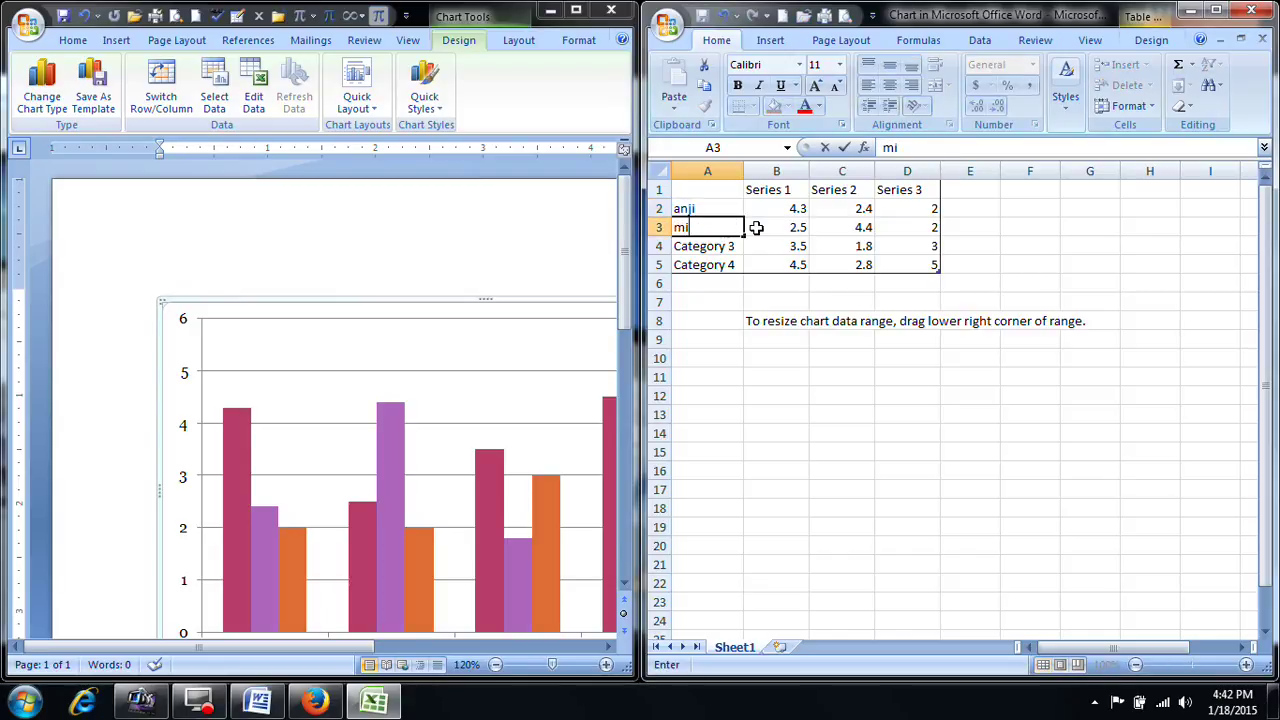
{"action": "key", "text": "Return"}
{"action": "type", "text": "ramu"}
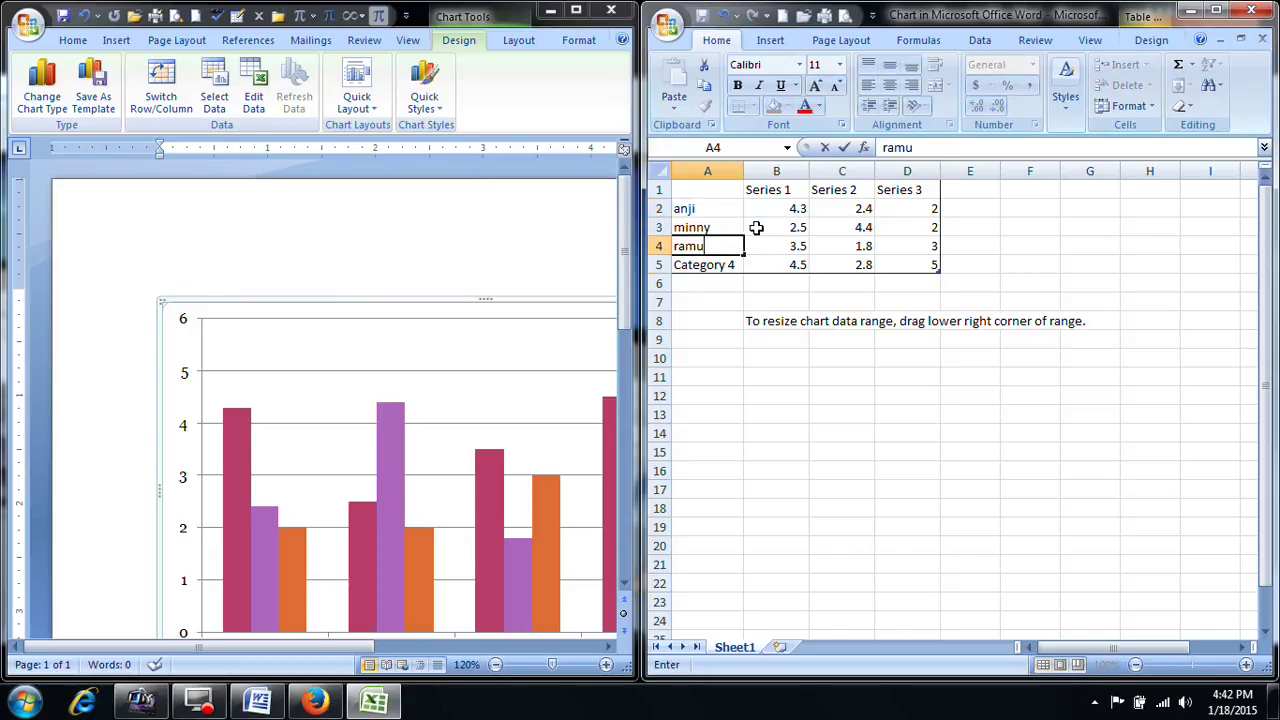
{"action": "key", "text": "Return"}
{"action": "type", "text": "c"}
{"action": "key", "text": "BackSpace"}
{"action": "type", "text": "a"}
{"action": "key", "text": "BackSpace"}
{"action": "key", "text": "BackSpace"}
{"action": "type", "text": "n"}
{"action": "key", "text": "BackSpace"}
{"action": "type", "text": "mani"}
{"action": "left_click", "coordinate": [792, 205]}
Step: Enter the series headers word, excel and powerpoint in B1:D1
{"action": "left_click", "coordinate": [789, 188]}
{"action": "type", "text": "word"}
{"action": "key", "text": "Tab"}
{"action": "type", "text": "excel"}
{"action": "key", "text": "Tab"}
{"action": "type", "text": "p"}
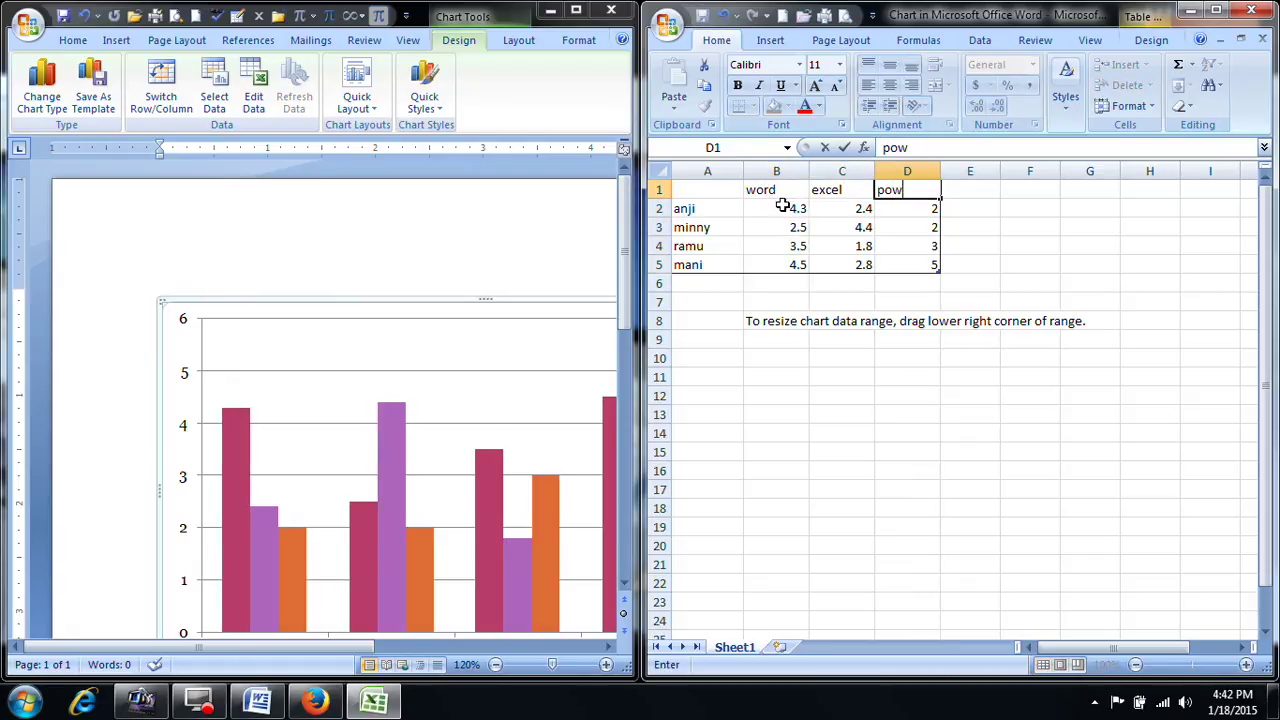
{"action": "type", "text": "owerpoint"}
Step: Enter the scores for rows 2 and 3: 23, 34, 56 and 45, 66, 77
{"action": "left_click", "coordinate": [783, 205]}
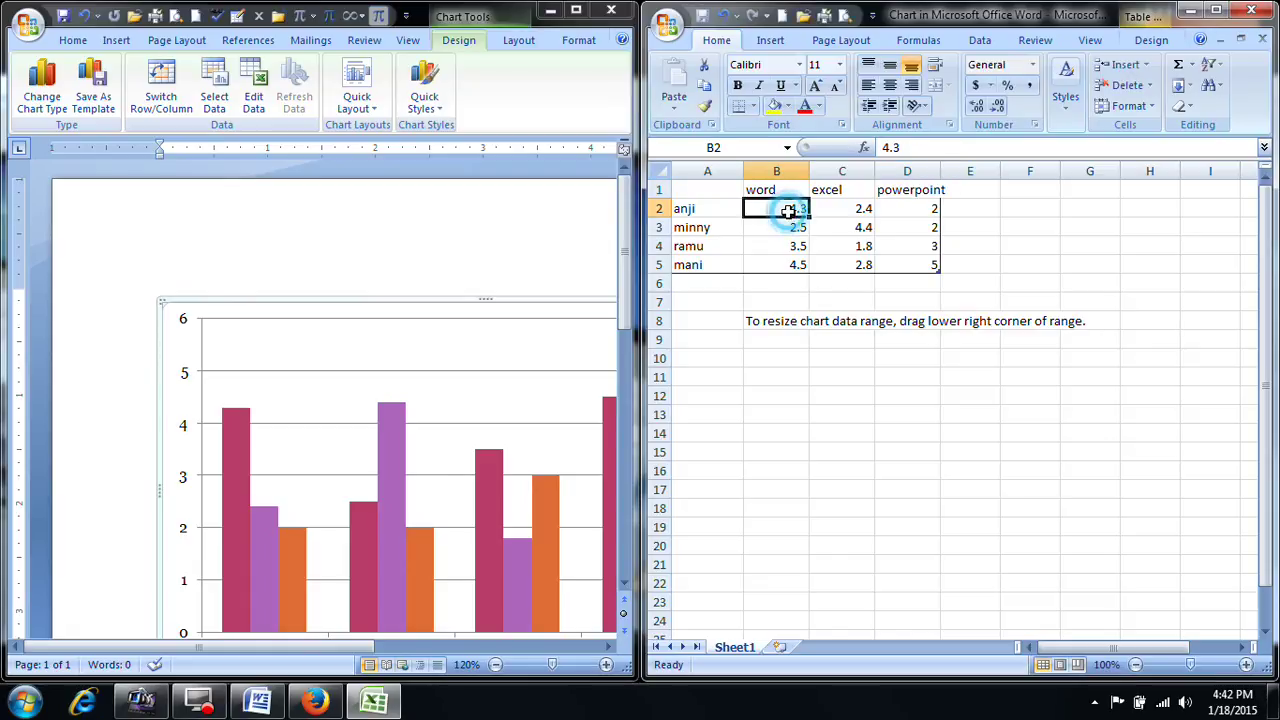
{"action": "type", "text": "23"}
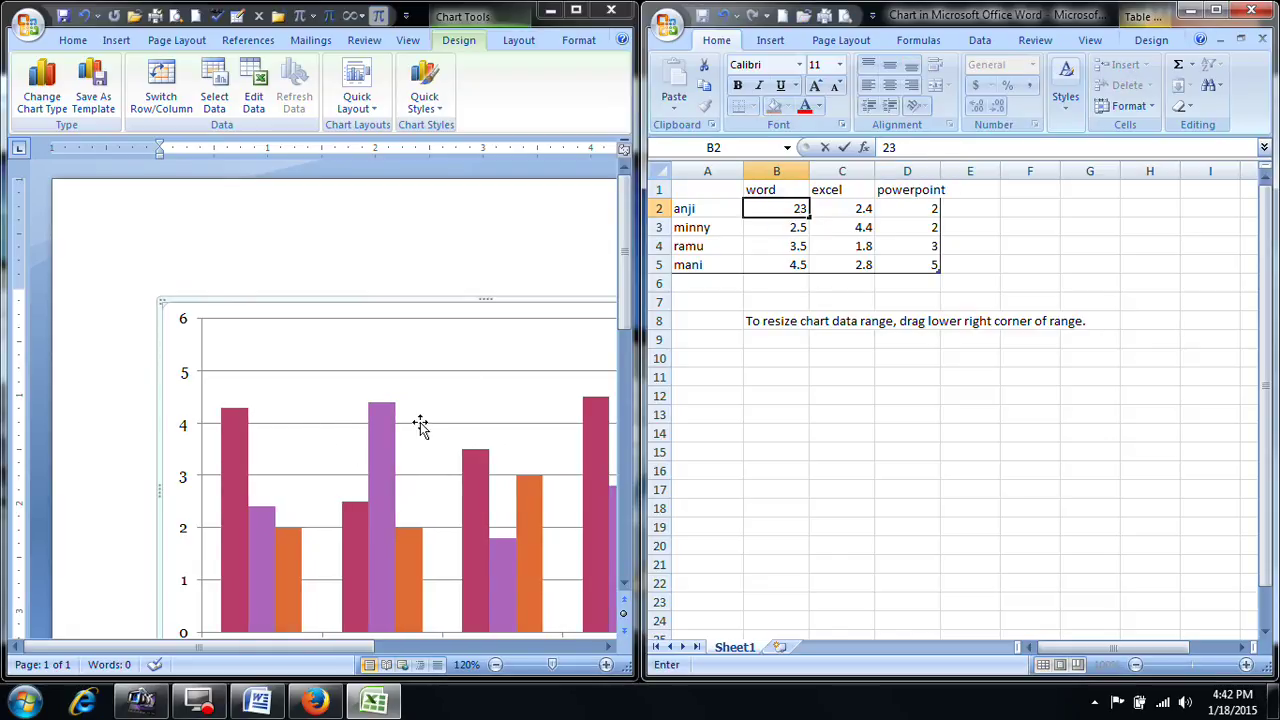
{"action": "left_click_drag", "start_coordinate": [626, 285], "coordinate": [594, 366]}
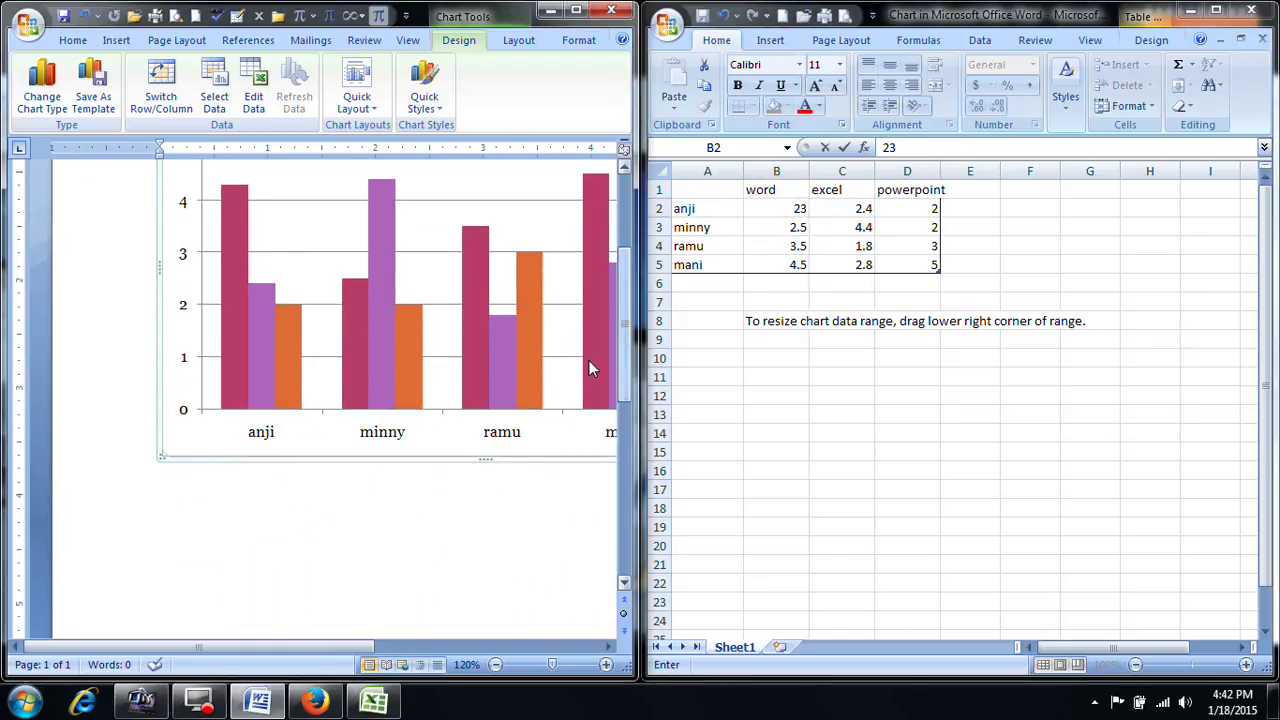
{"action": "left_click", "coordinate": [862, 208]}
{"action": "type", "text": "34"}
{"action": "key", "text": "Tab"}
{"action": "type", "text": "56"}
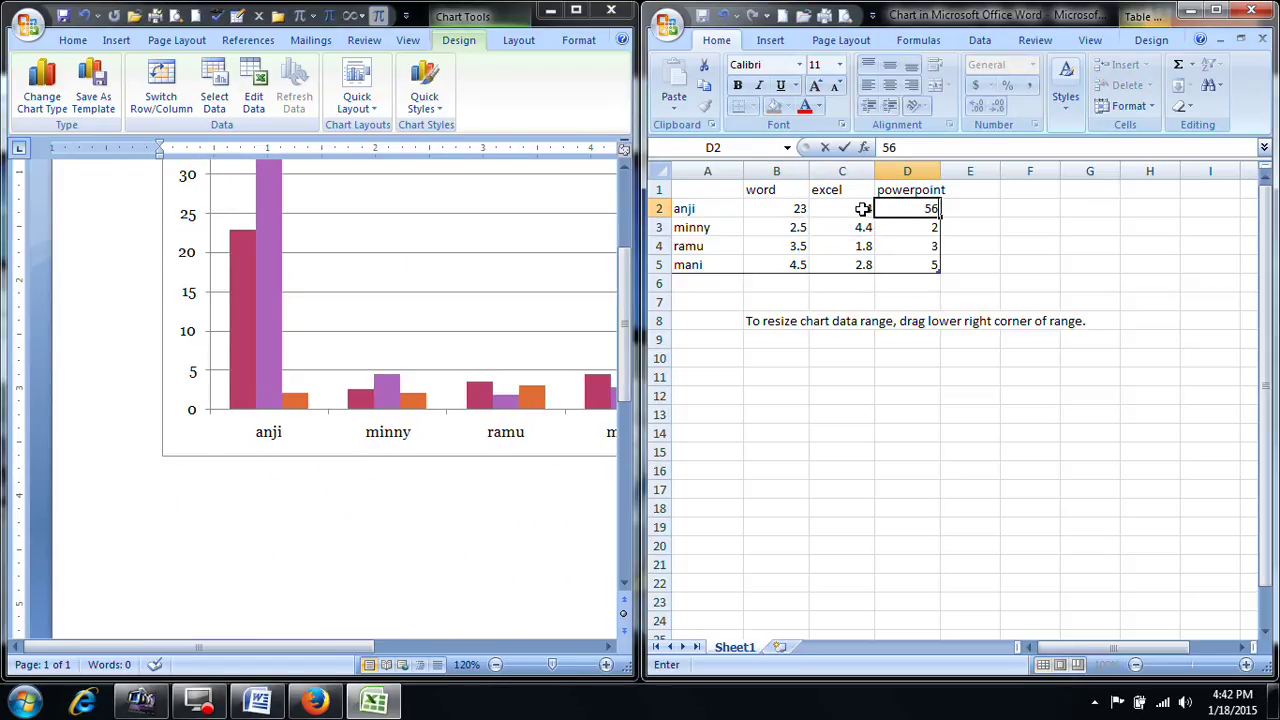
{"action": "left_click", "coordinate": [795, 227]}
{"action": "type", "text": "45"}
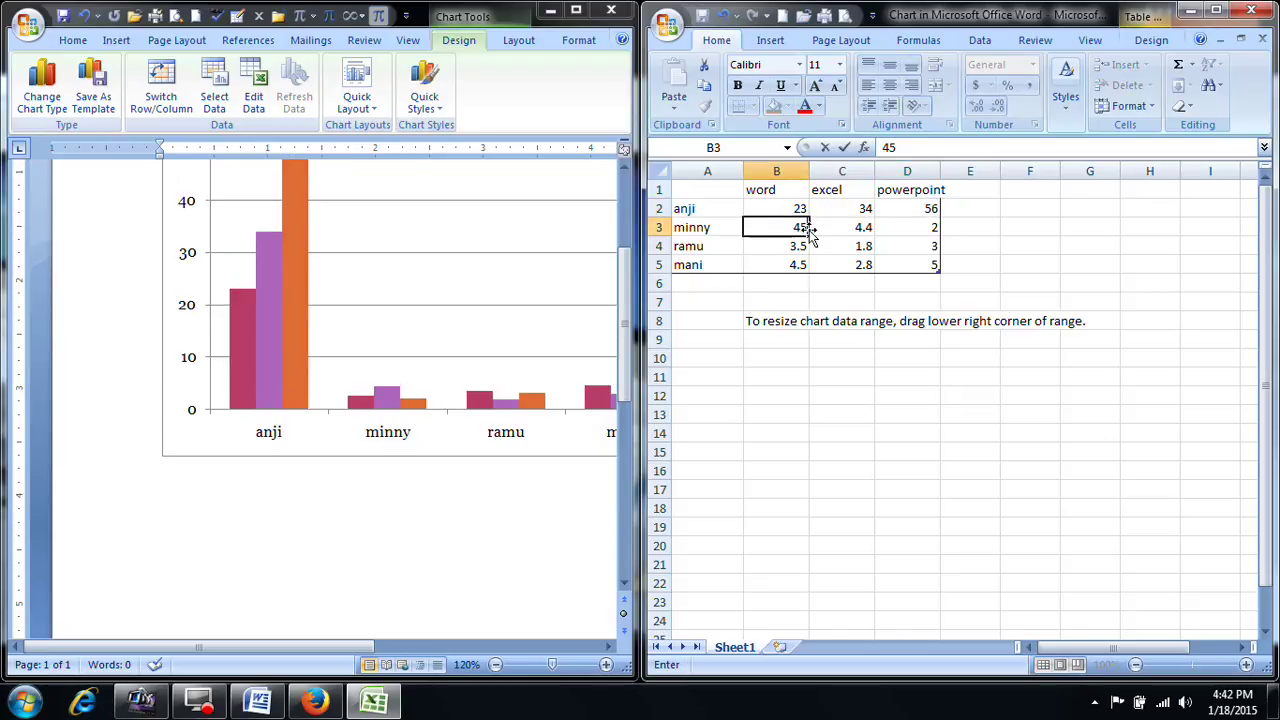
{"action": "left_click", "coordinate": [812, 228]}
{"action": "type", "text": "66"}
{"action": "key", "text": "Tab"}
{"action": "type", "text": "77"}
{"action": "key", "text": "Return"}
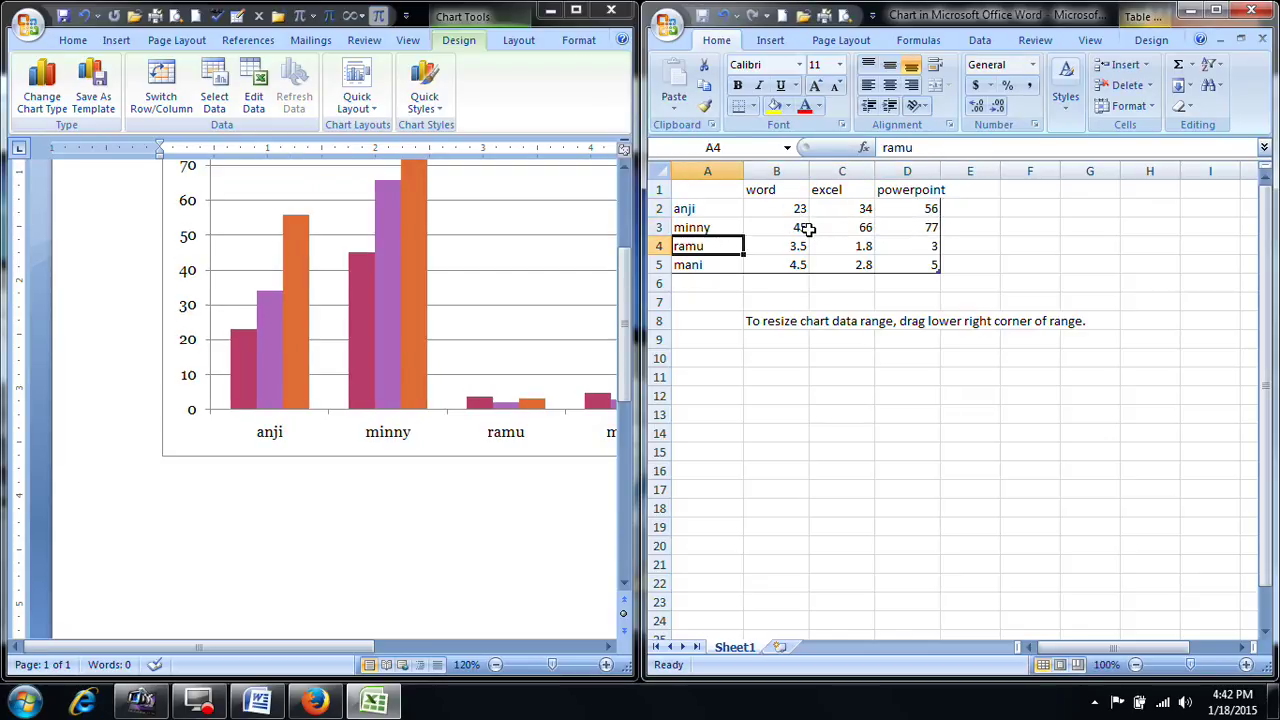
Step: Enter the row 4 and 5 scores (88, 77, 66 and 99, 99), then close the data sheet
{"action": "left_click", "coordinate": [808, 246]}
{"action": "type", "text": "88"}
{"action": "key", "text": "Tab"}
{"action": "type", "text": "77"}
{"action": "key", "text": "Tab"}
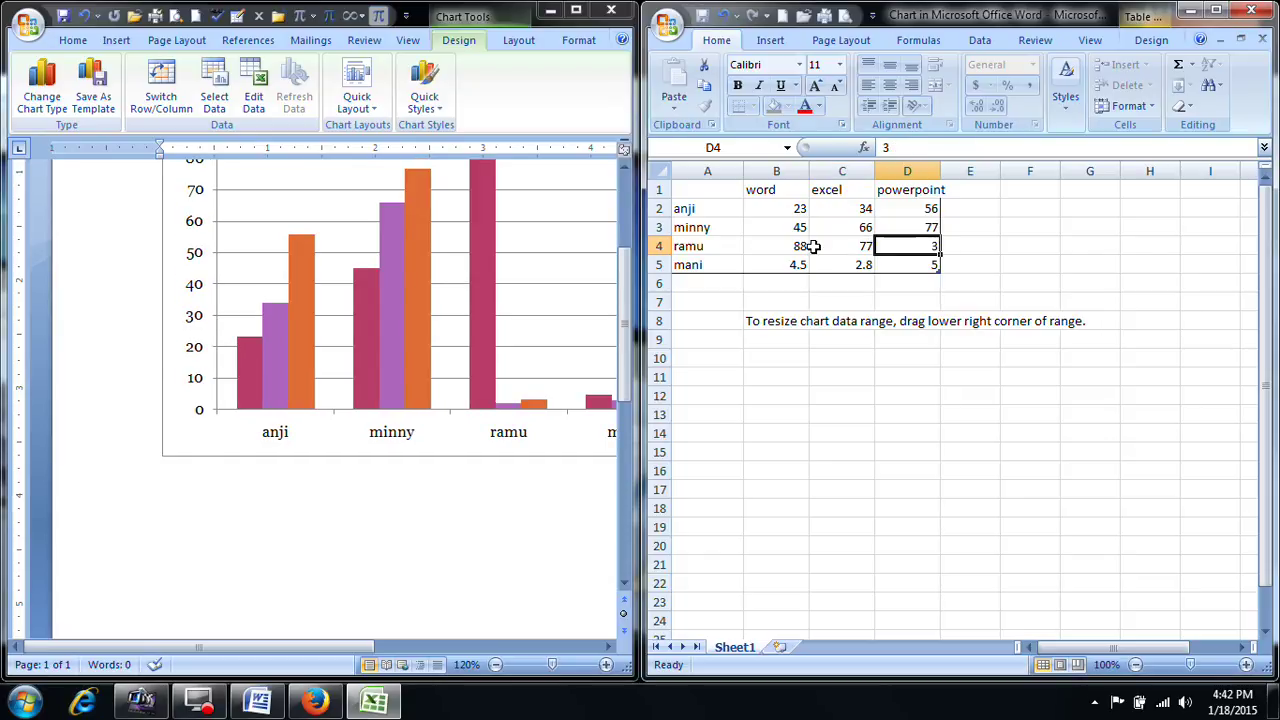
{"action": "type", "text": "66"}
{"action": "key", "text": "Return"}
{"action": "key", "text": "Tab"}
{"action": "type", "text": "99"}
{"action": "key", "text": "Tab"}
{"action": "type", "text": "99"}
{"action": "key", "text": "Tab"}
{"action": "type", "text": "99"}
{"action": "key", "text": "Return"}
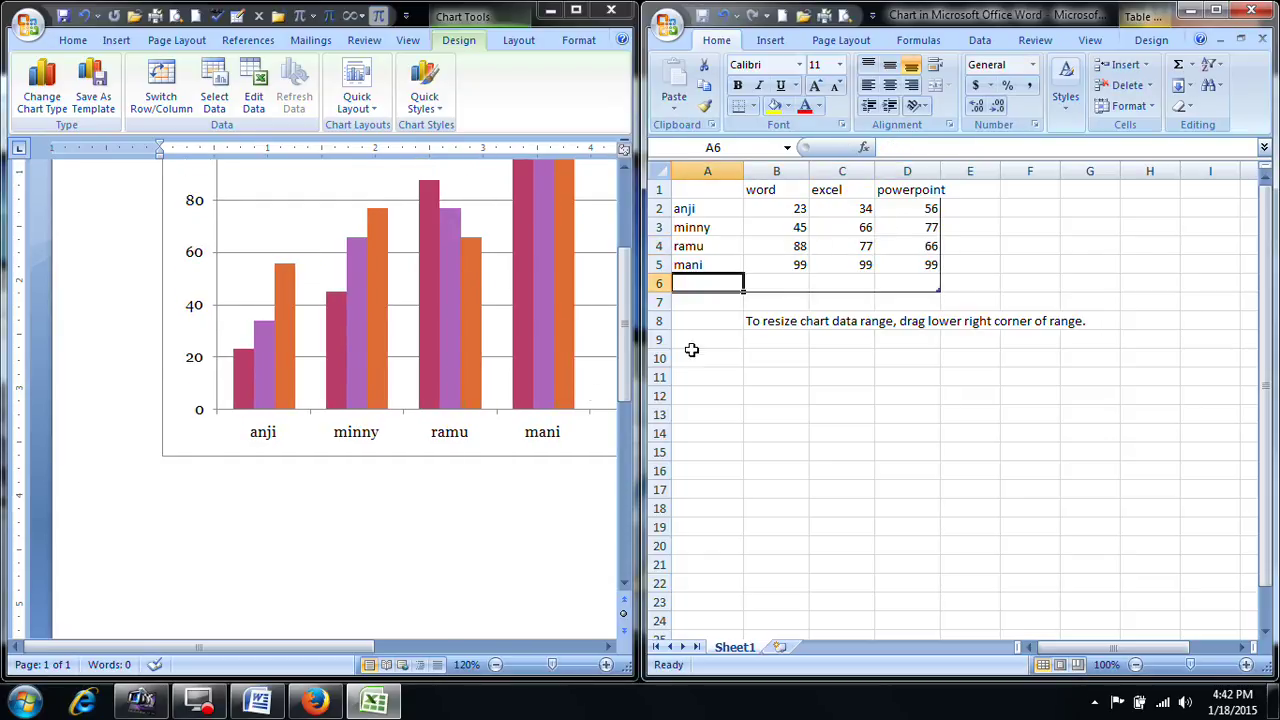
{"action": "left_click", "coordinate": [1251, 10]}
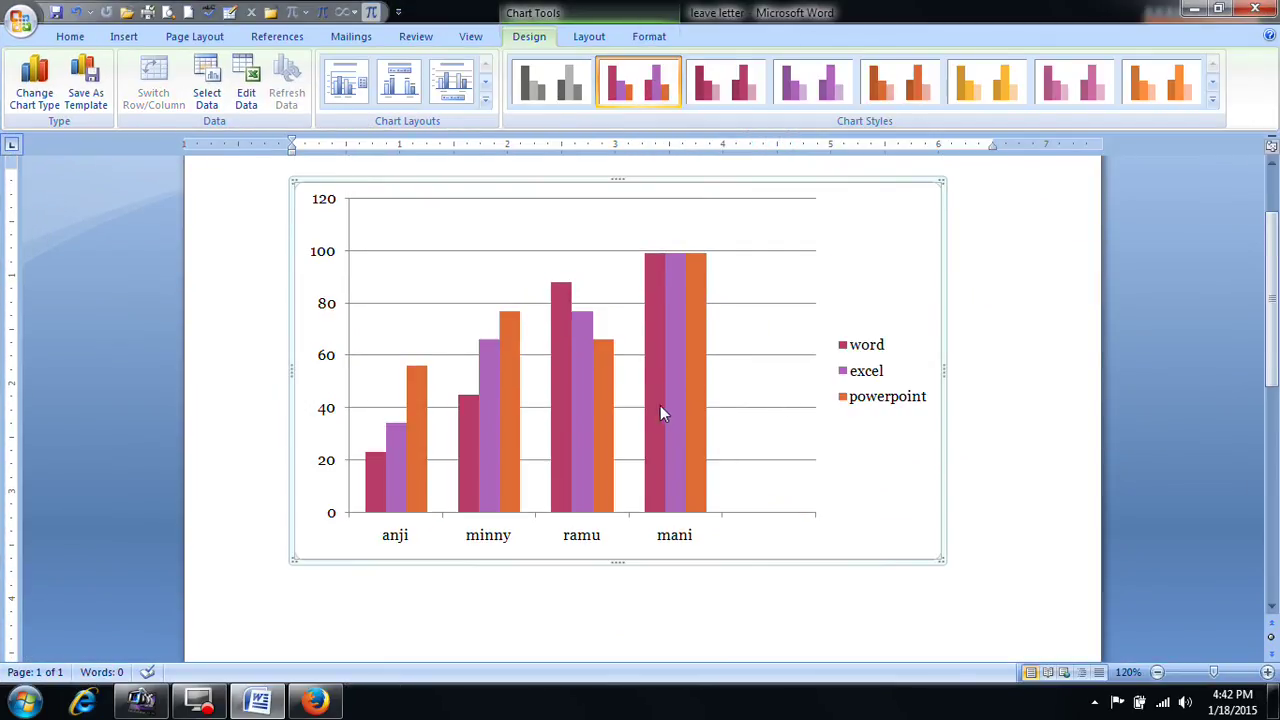
Step: Apply the orange chart style and a layout with chart title and axis titles
{"action": "scroll", "coordinate": [662, 410], "scroll_direction": "up", "scroll_amount": 1}
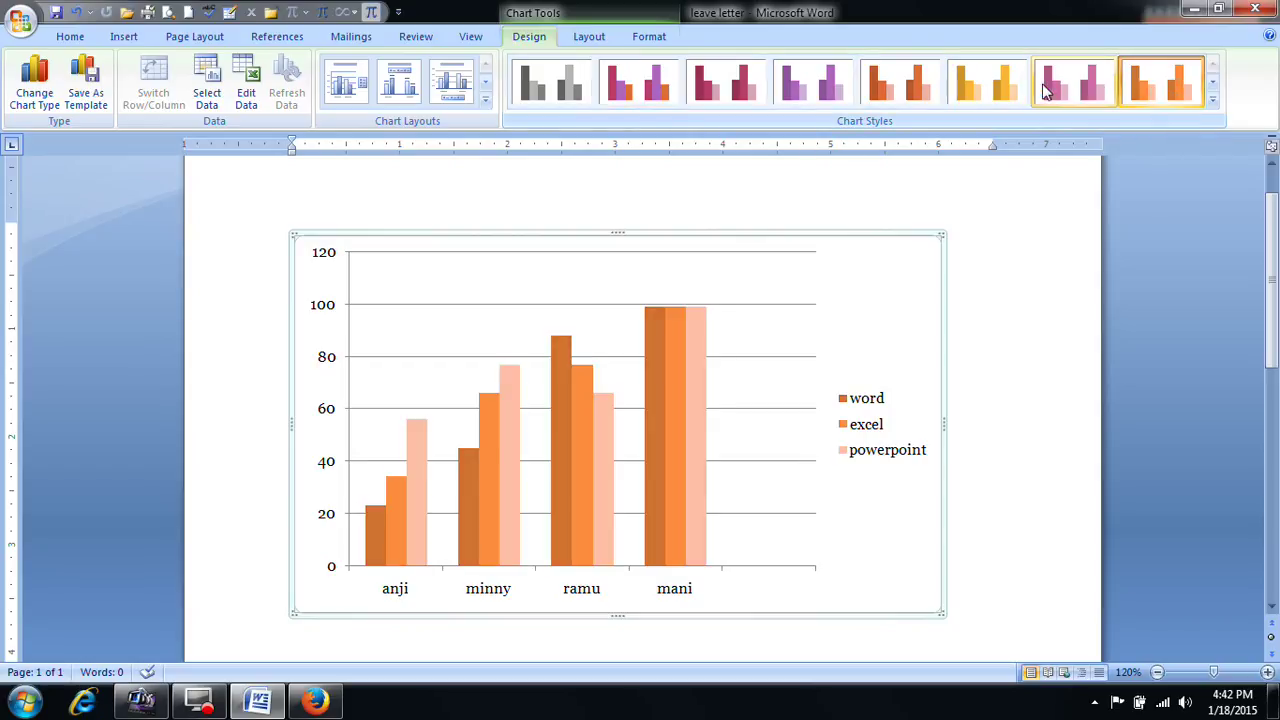
{"action": "left_click", "coordinate": [935, 88]}
{"action": "left_click", "coordinate": [485, 99]}
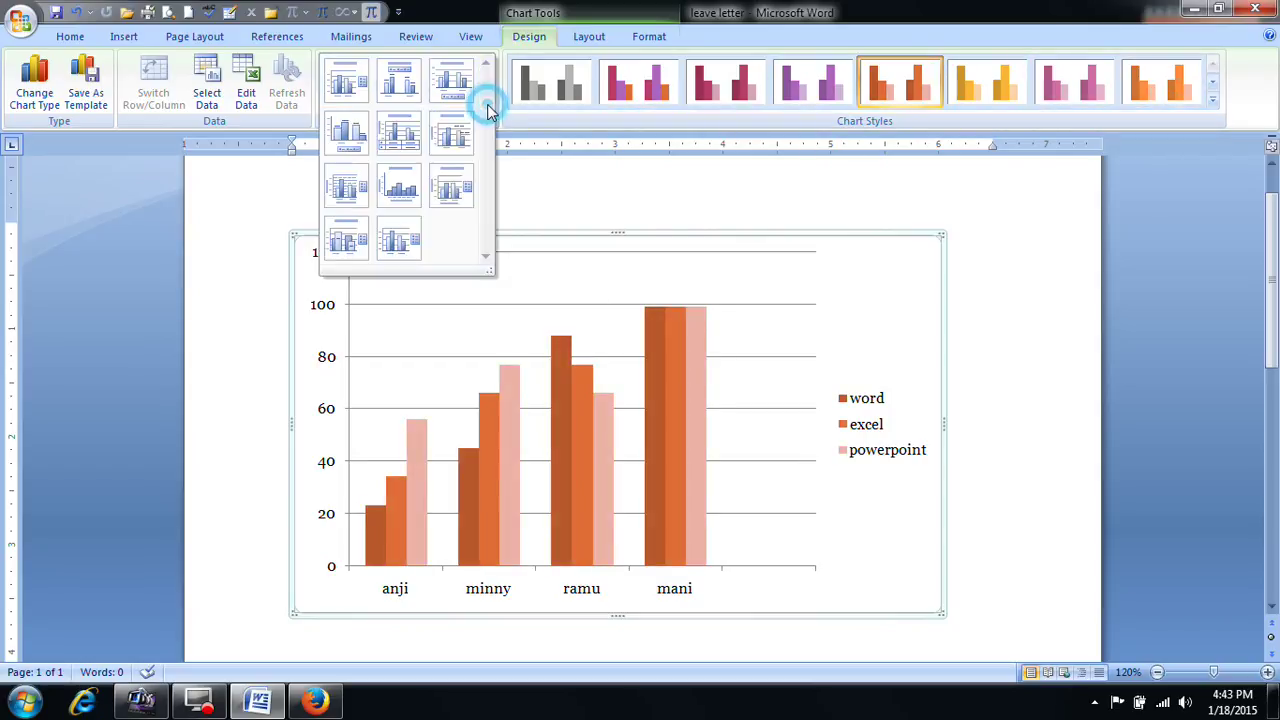
{"action": "left_click", "coordinate": [400, 186]}
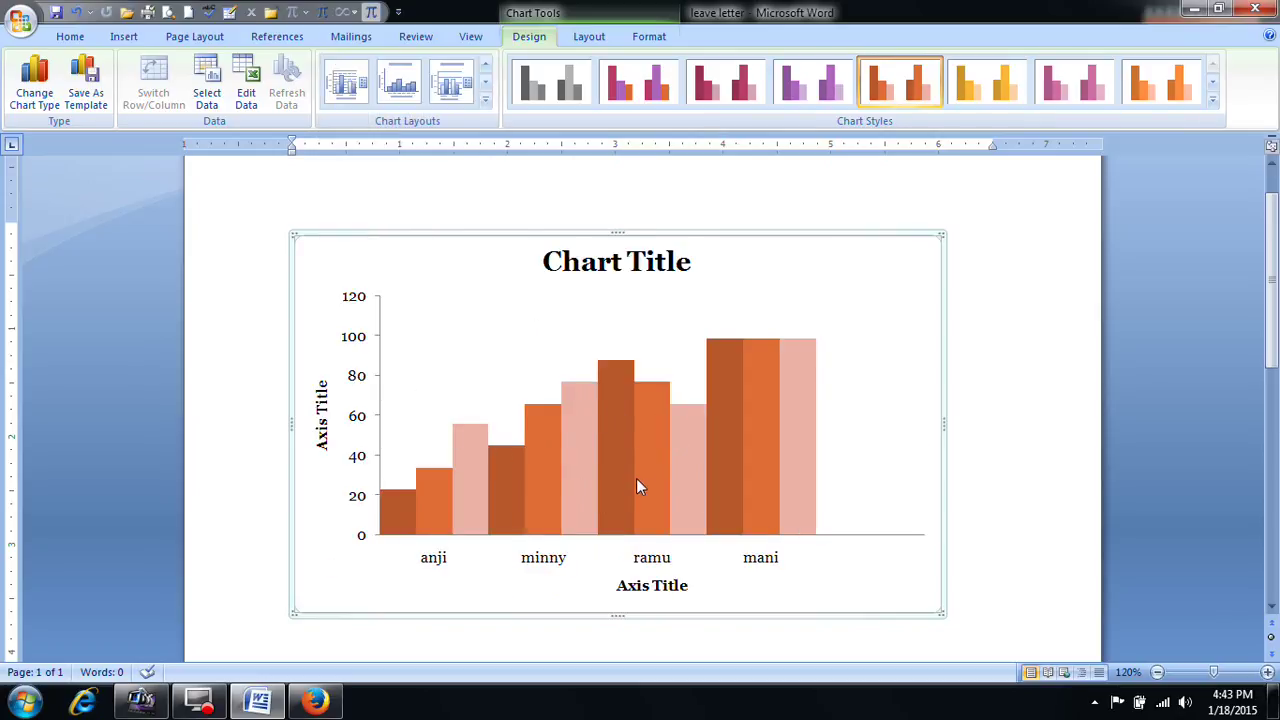
Step: Insert the portrait photo from the Downloads folder into the chart
{"action": "left_click", "coordinate": [588, 36]}
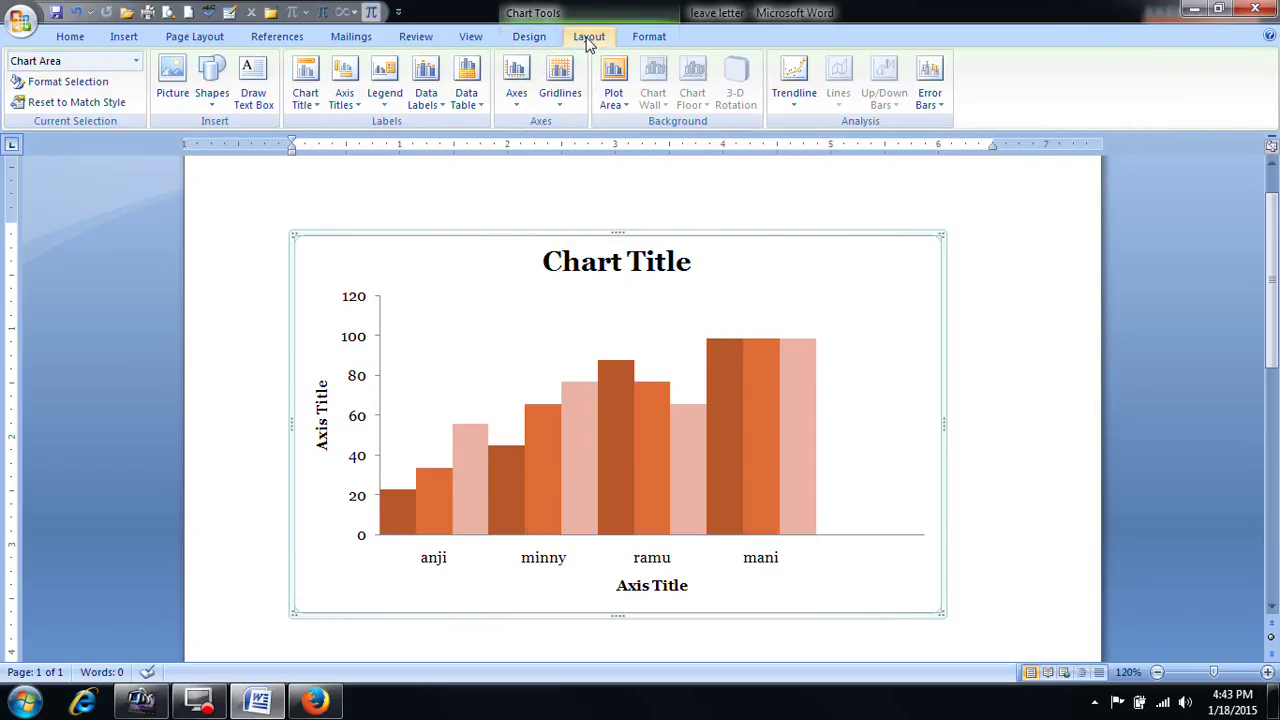
{"action": "left_click", "coordinate": [171, 95]}
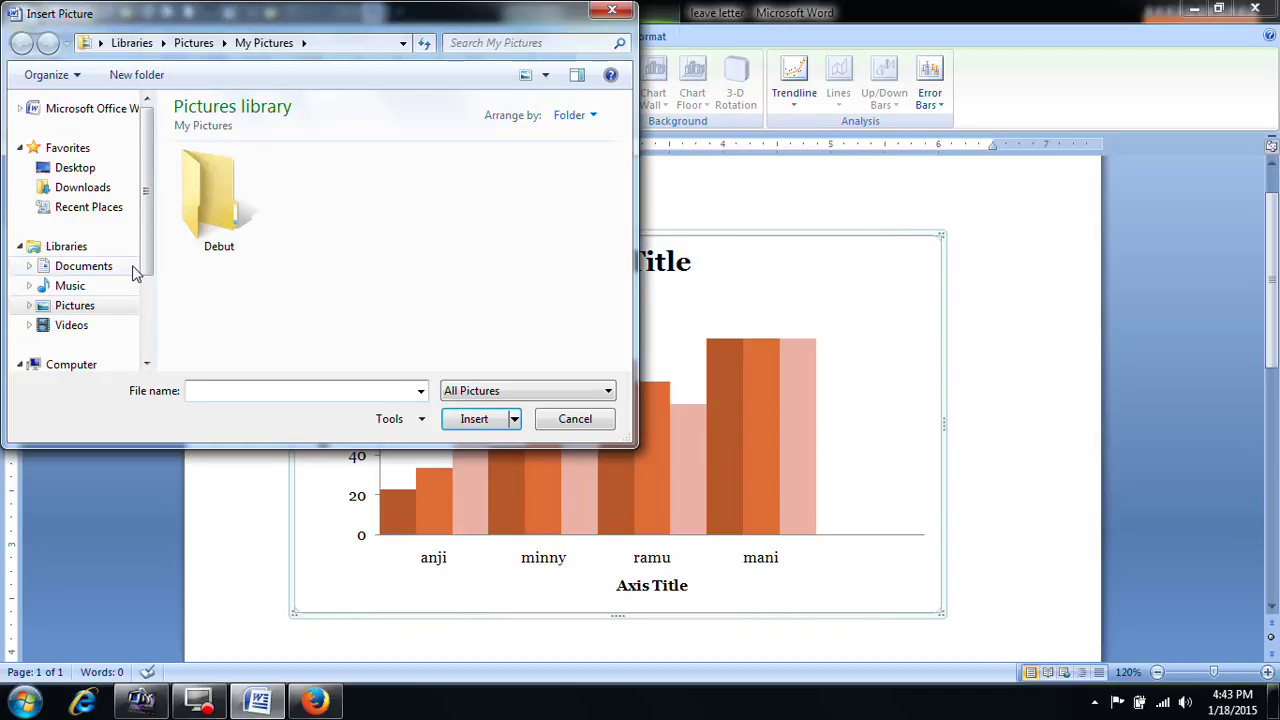
{"action": "left_click", "coordinate": [80, 189]}
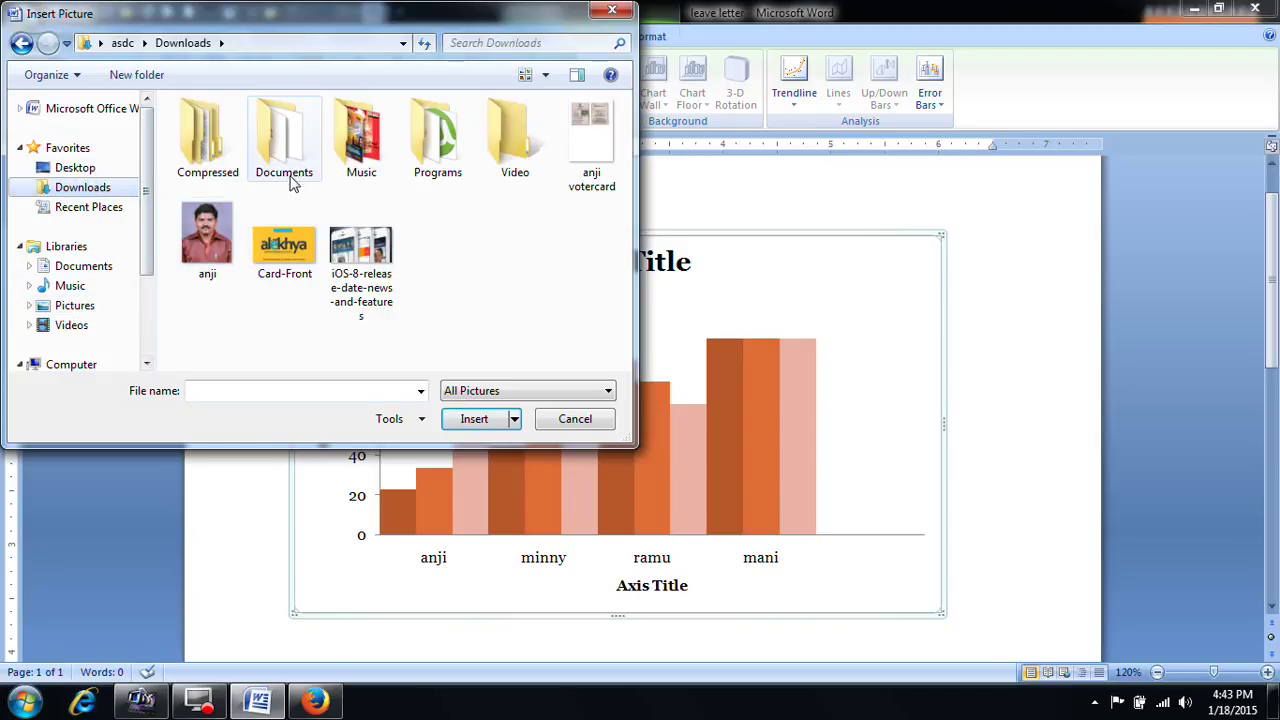
{"action": "left_click", "coordinate": [198, 243]}
{"action": "left_click", "coordinate": [482, 419]}
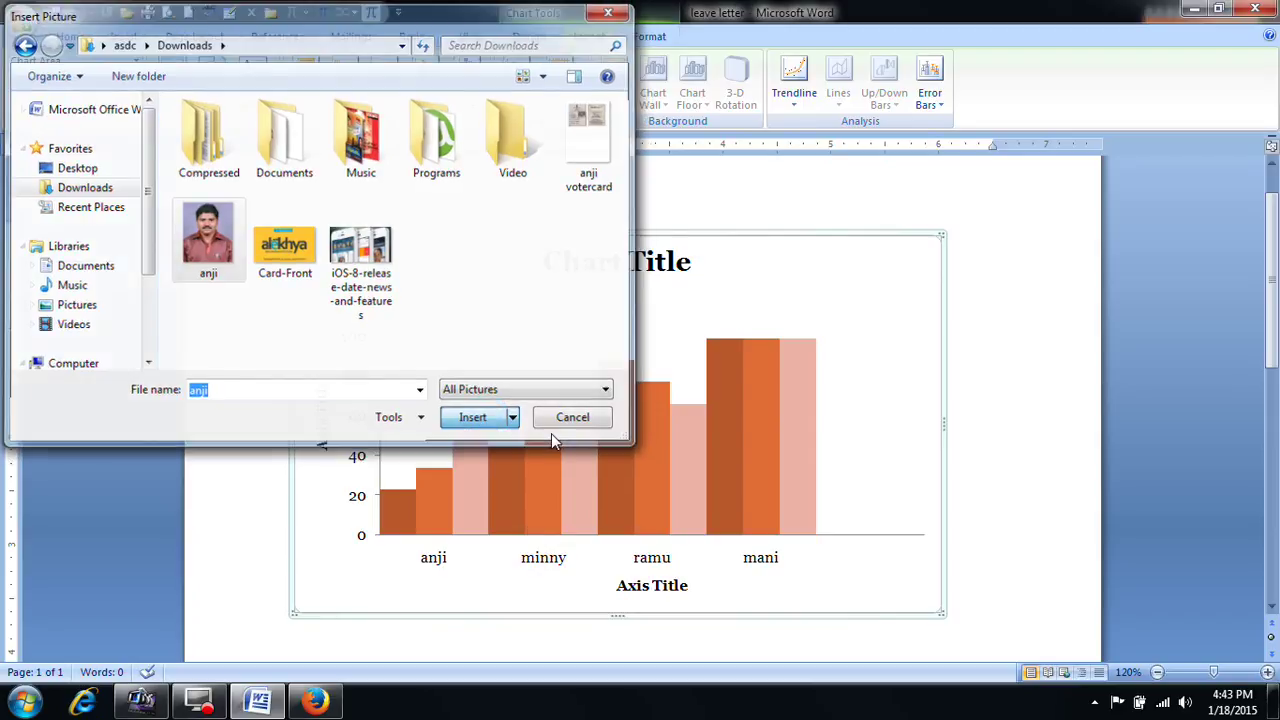
Step: Select the photo lying over the chart and delete it
{"action": "left_click", "coordinate": [737, 617]}
{"action": "left_click", "coordinate": [709, 580]}
{"action": "left_click_drag", "start_coordinate": [740, 236], "coordinate": [639, 342]}
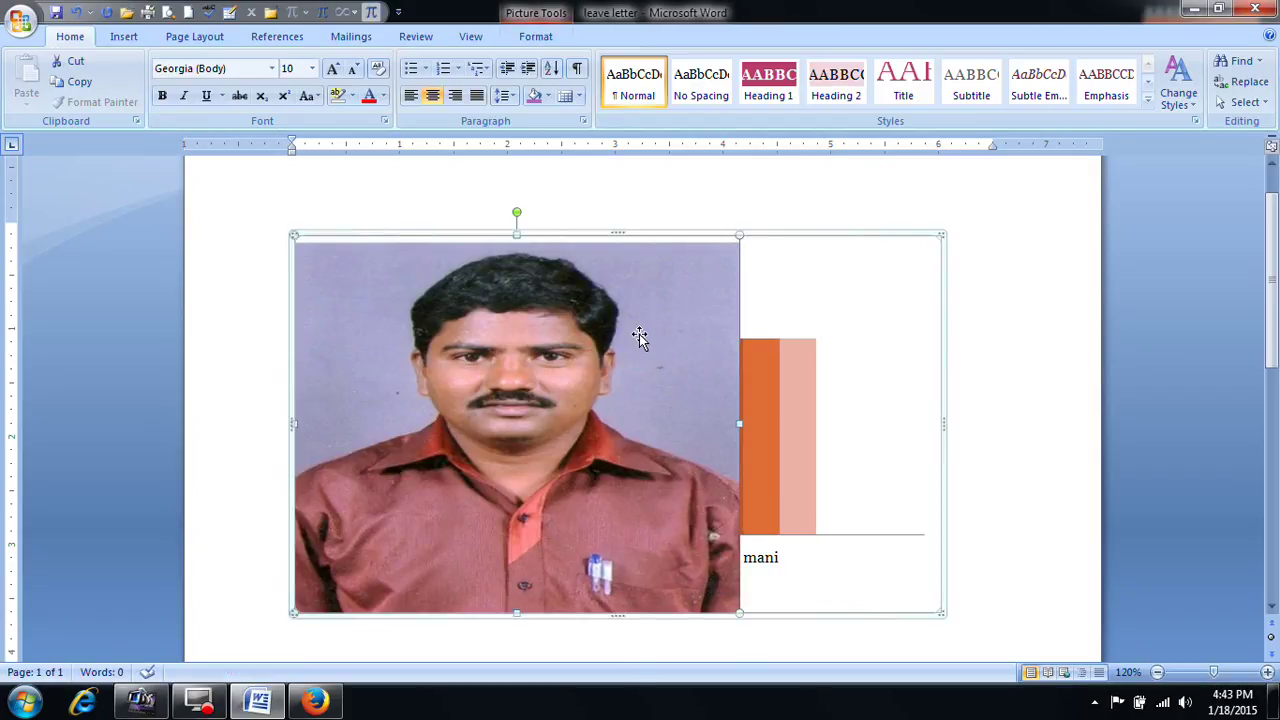
{"action": "key", "text": "Delete"}
Step: Select the whole chart and view its Format and Layout options
{"action": "left_click", "coordinate": [575, 408]}
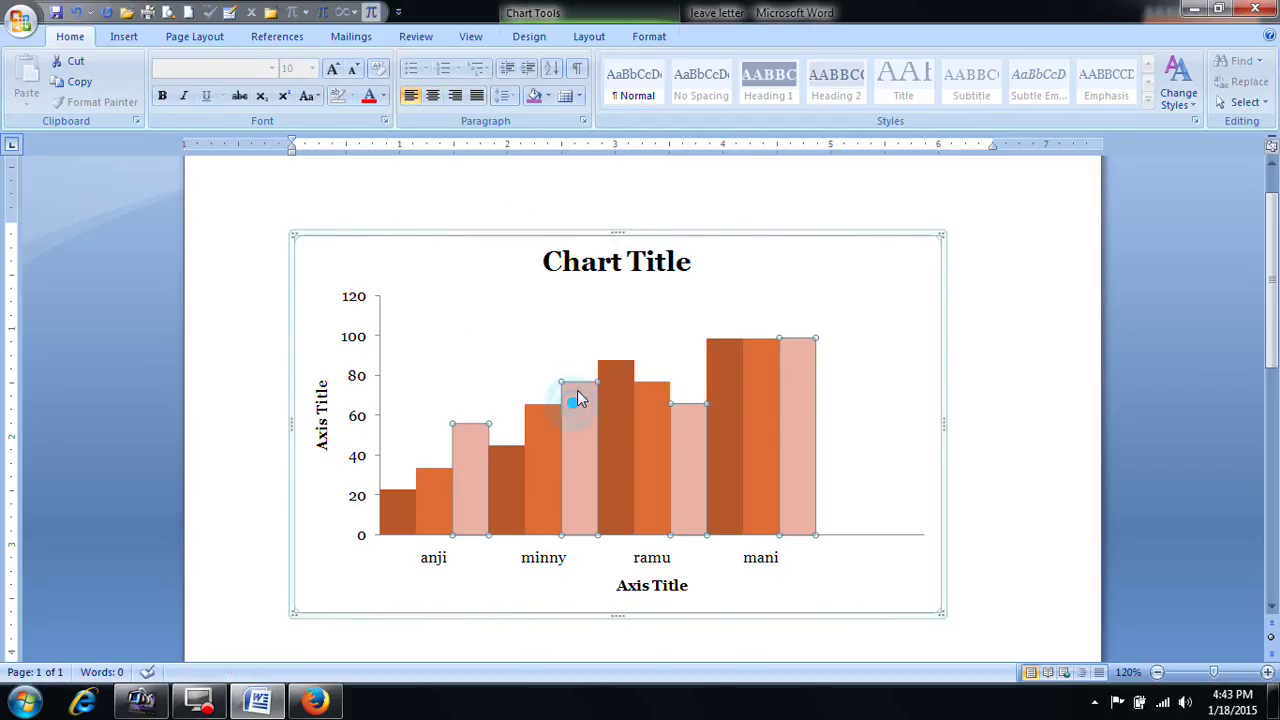
{"action": "left_click", "coordinate": [574, 317]}
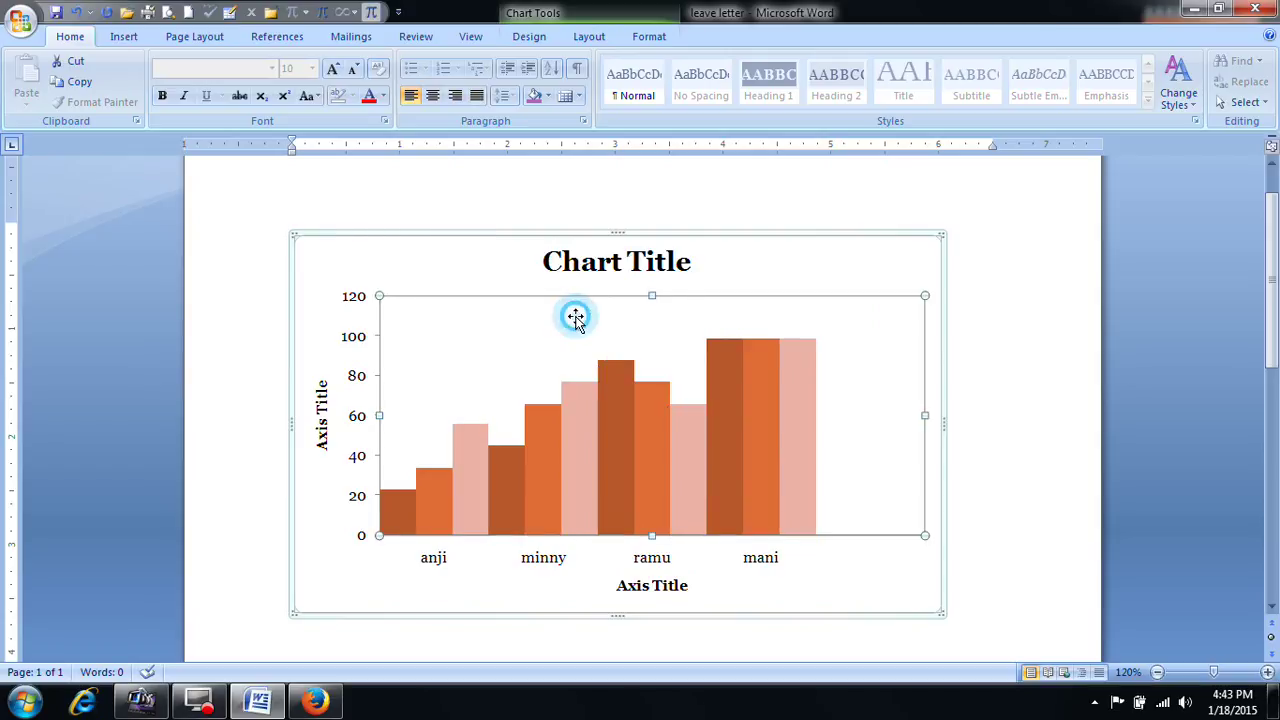
{"action": "left_click", "coordinate": [823, 247]}
{"action": "left_click", "coordinate": [648, 37]}
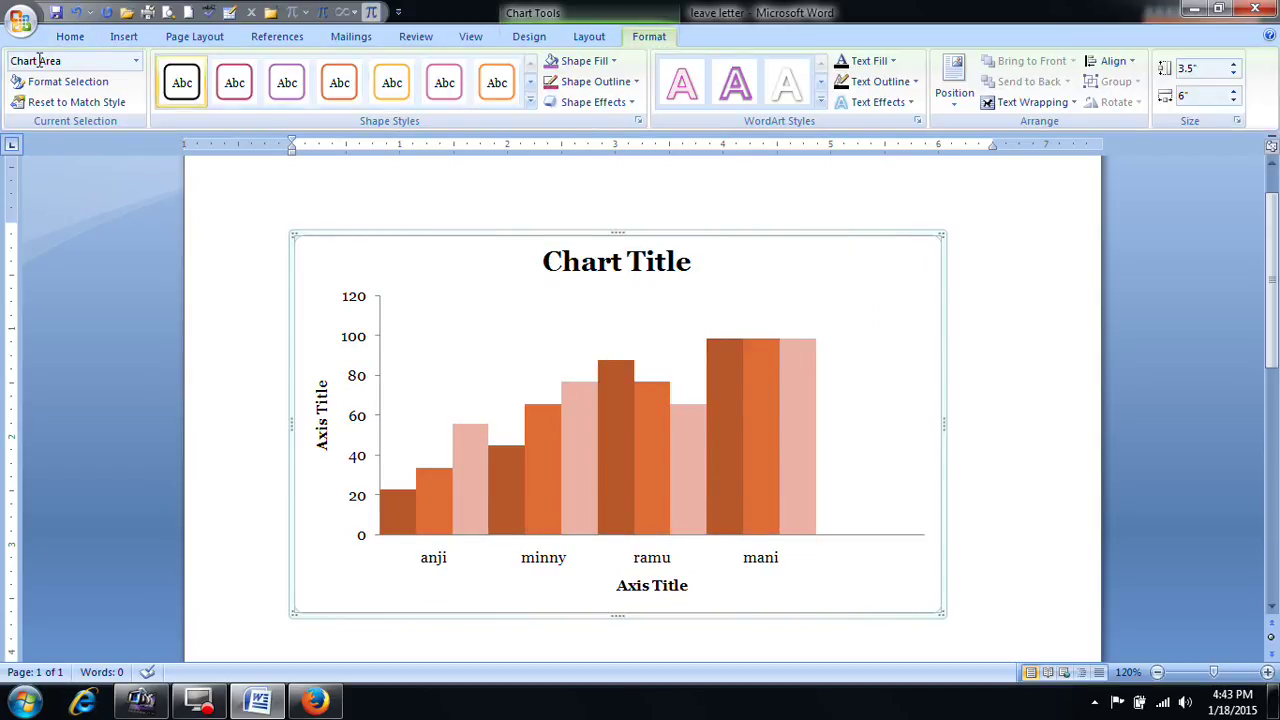
{"action": "left_click", "coordinate": [585, 36]}
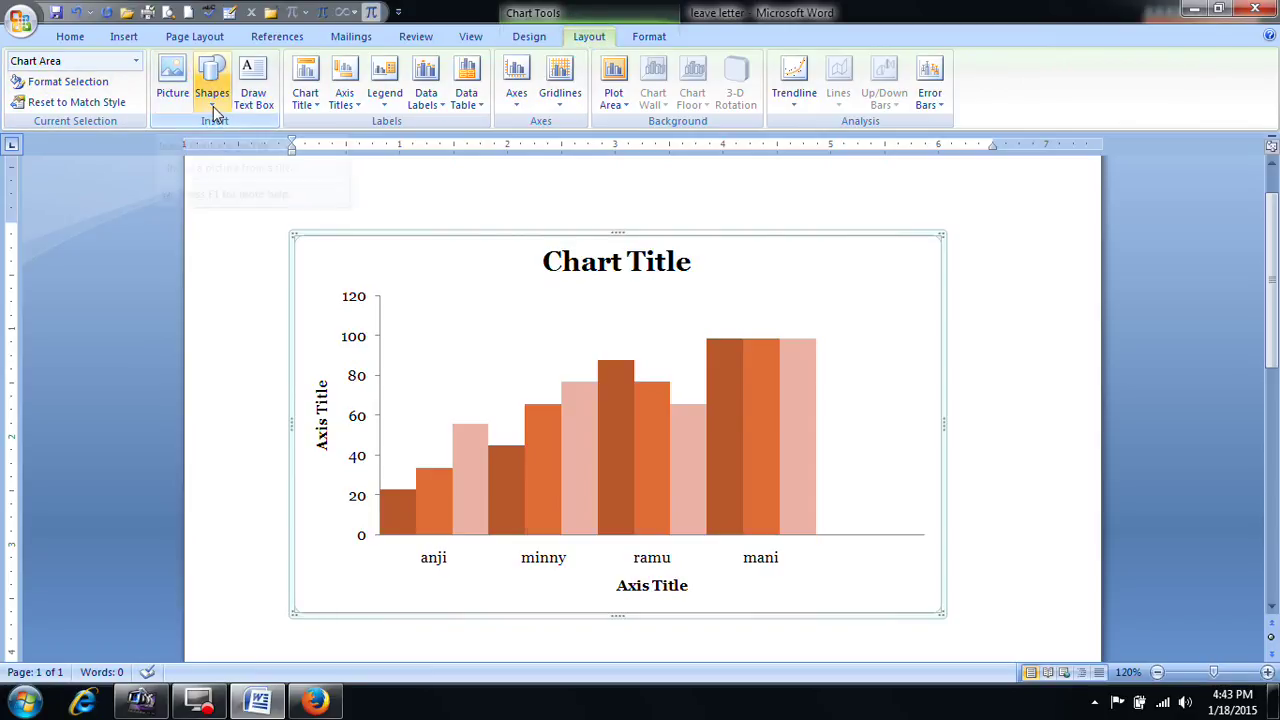
Step: Place a chart title above the chart and retype it as 'students makrs'
{"action": "left_click", "coordinate": [318, 112]}
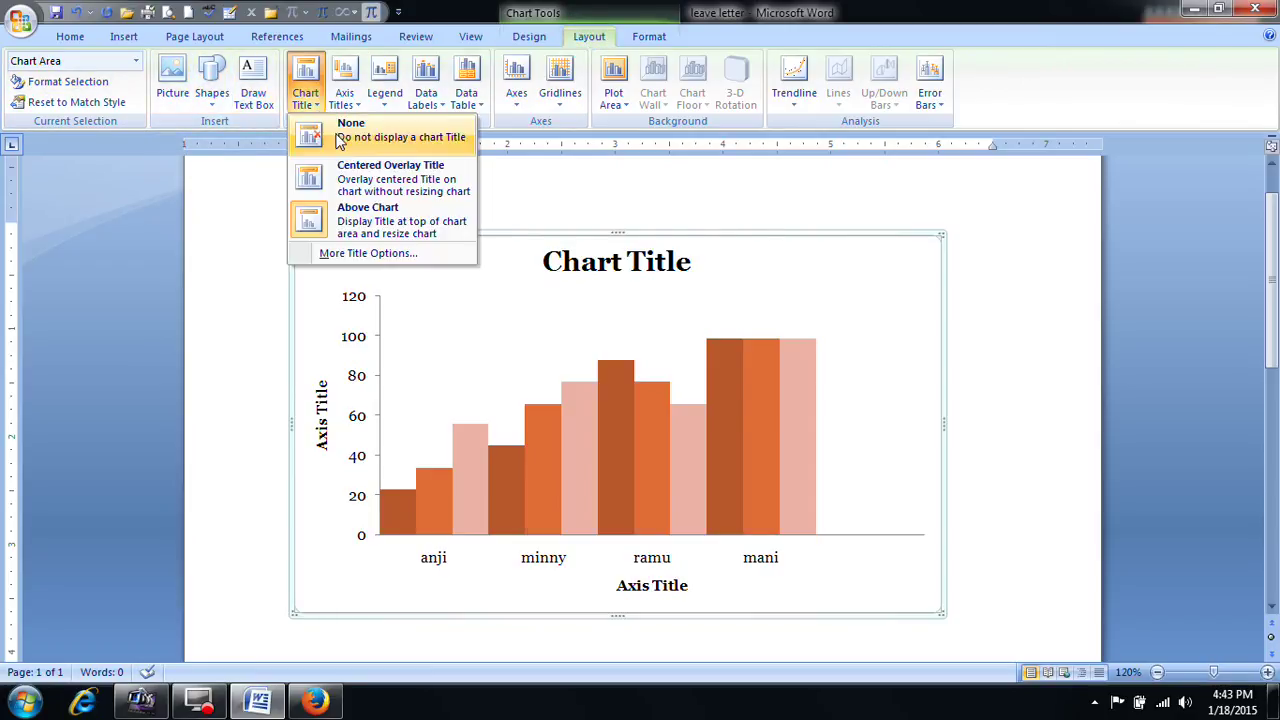
{"action": "left_click", "coordinate": [405, 218]}
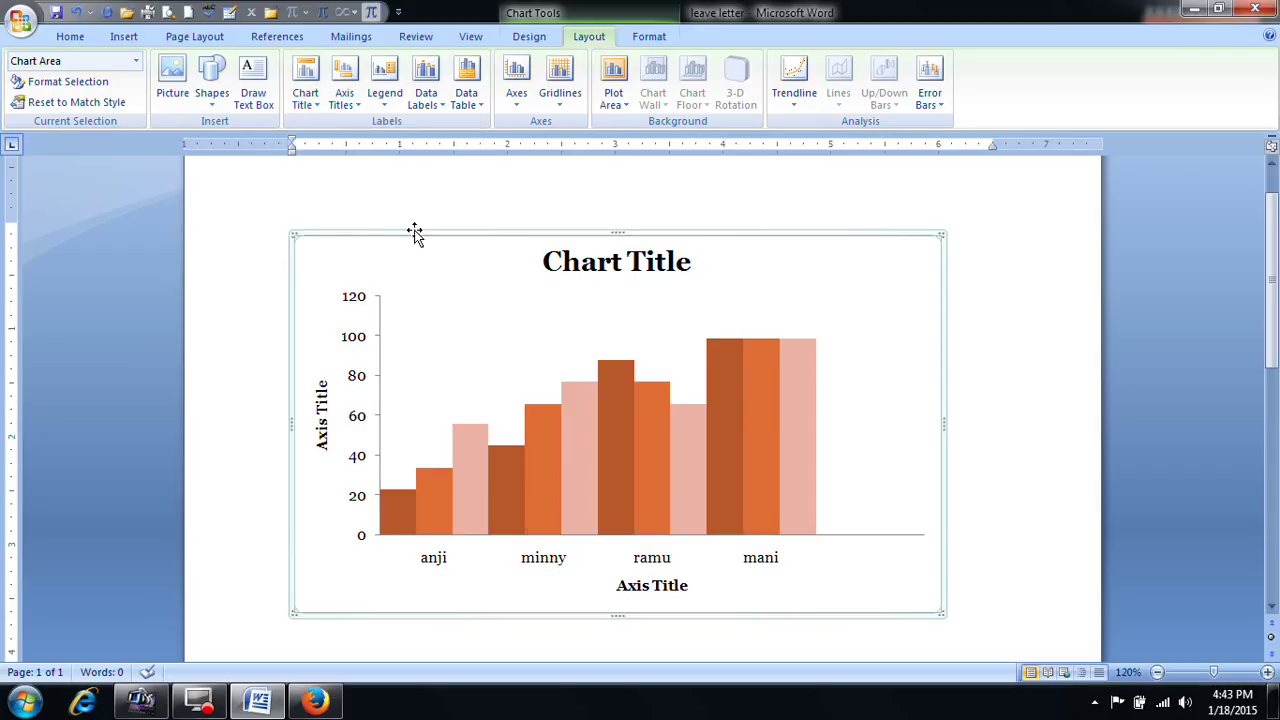
{"action": "left_click", "coordinate": [603, 262]}
{"action": "left_click_drag", "start_coordinate": [603, 262], "coordinate": [558, 266]}
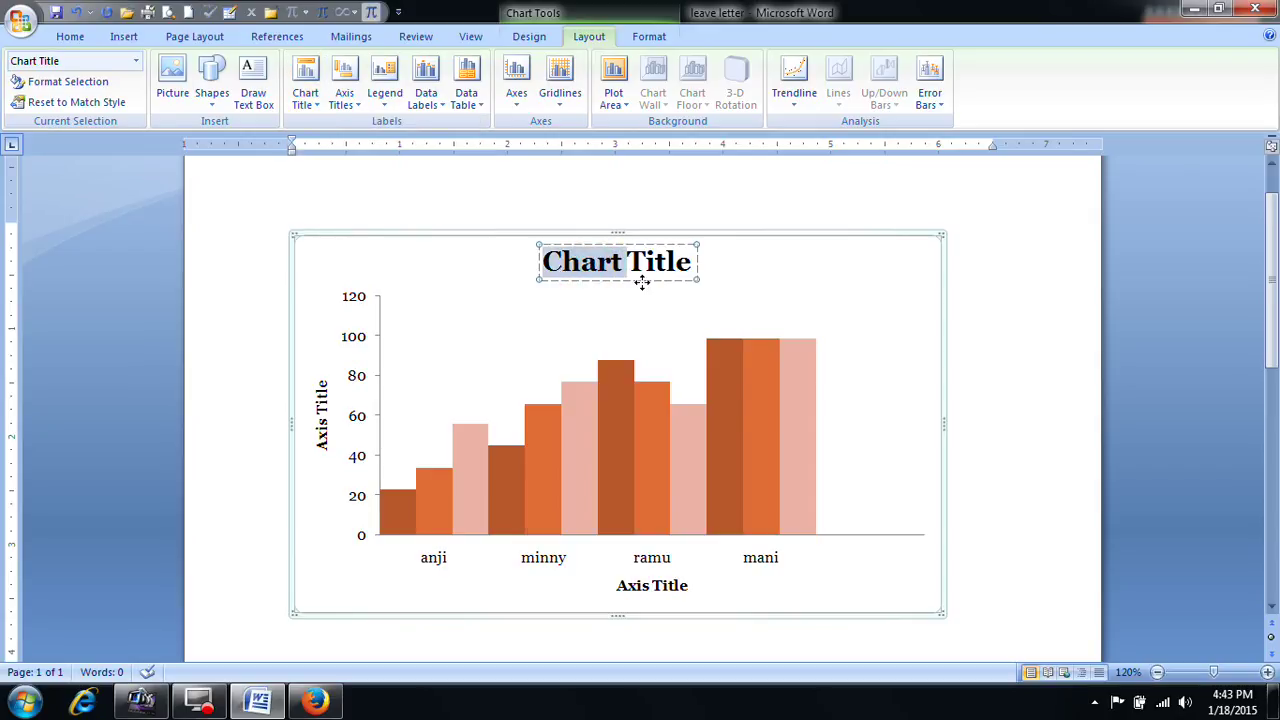
{"action": "type", "text": "students"}
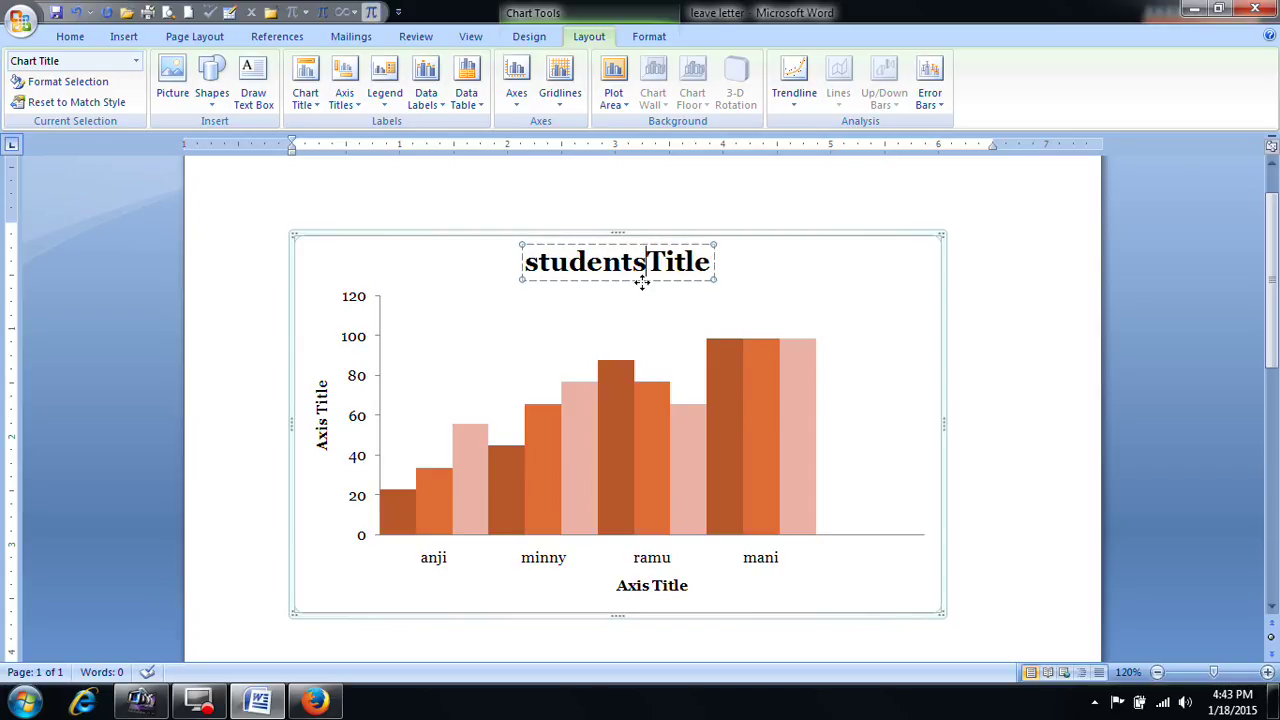
{"action": "type", "text": " de"}
{"action": "key", "text": "BackSpace"}
{"action": "key", "text": "BackSpace"}
{"action": "key", "text": "BackSpace"}
{"action": "type", "text": "makrs"}
{"action": "key", "text": "Delete"}
{"action": "key", "text": "Delete"}
{"action": "key", "text": "Delete"}
{"action": "key", "text": "Delete"}
{"action": "key", "text": "Delete"}
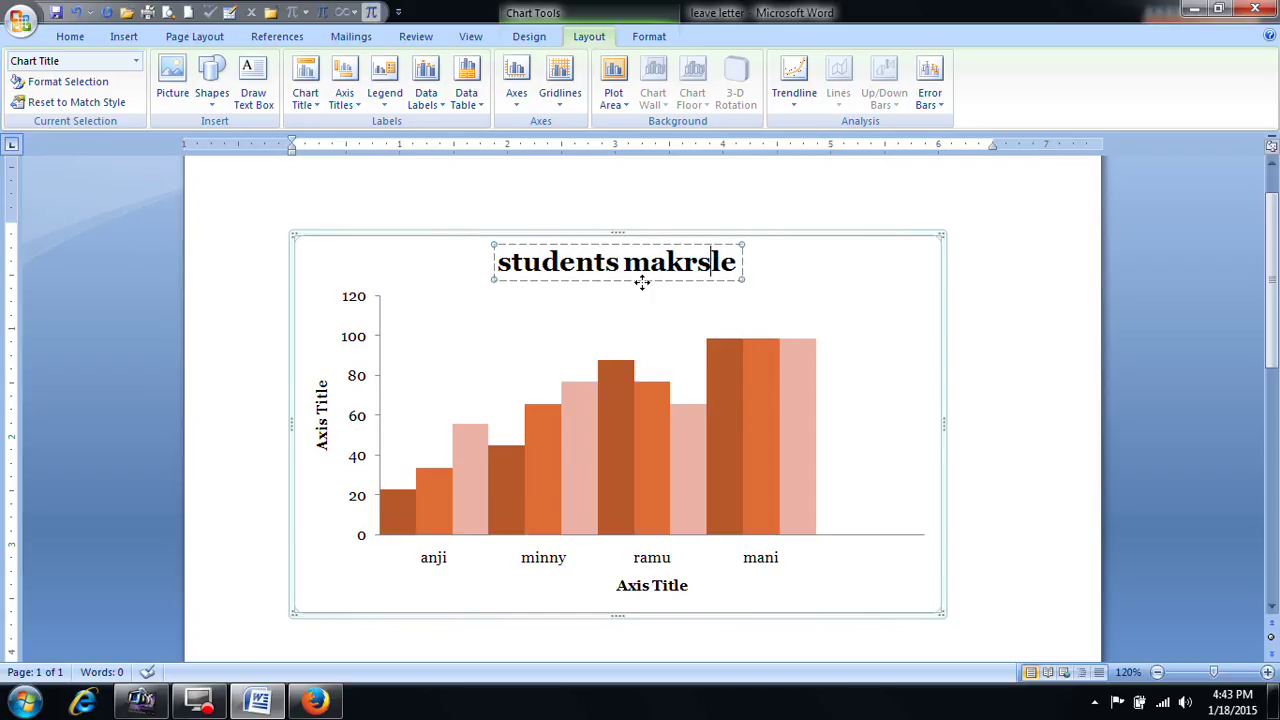
Step: Label the horizontal axis 'Names' and the vertical axis 'Marks'
{"action": "left_click", "coordinate": [646, 591]}
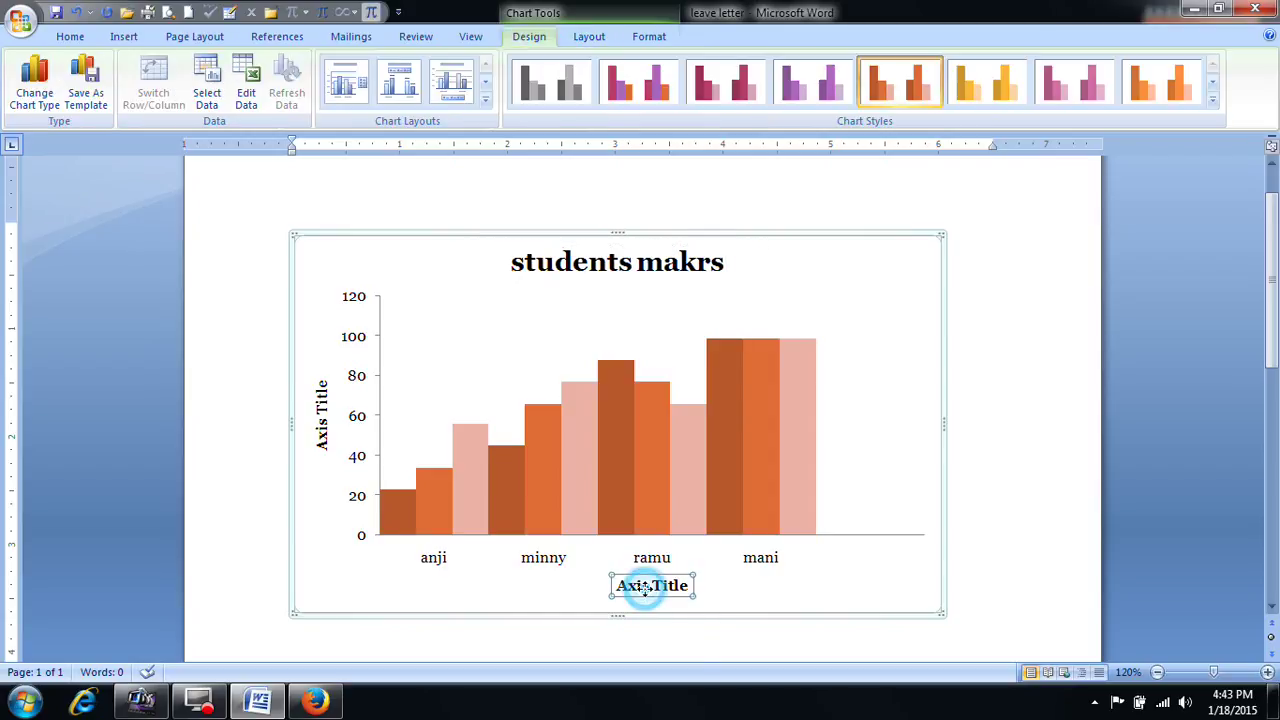
{"action": "left_click", "coordinate": [621, 587]}
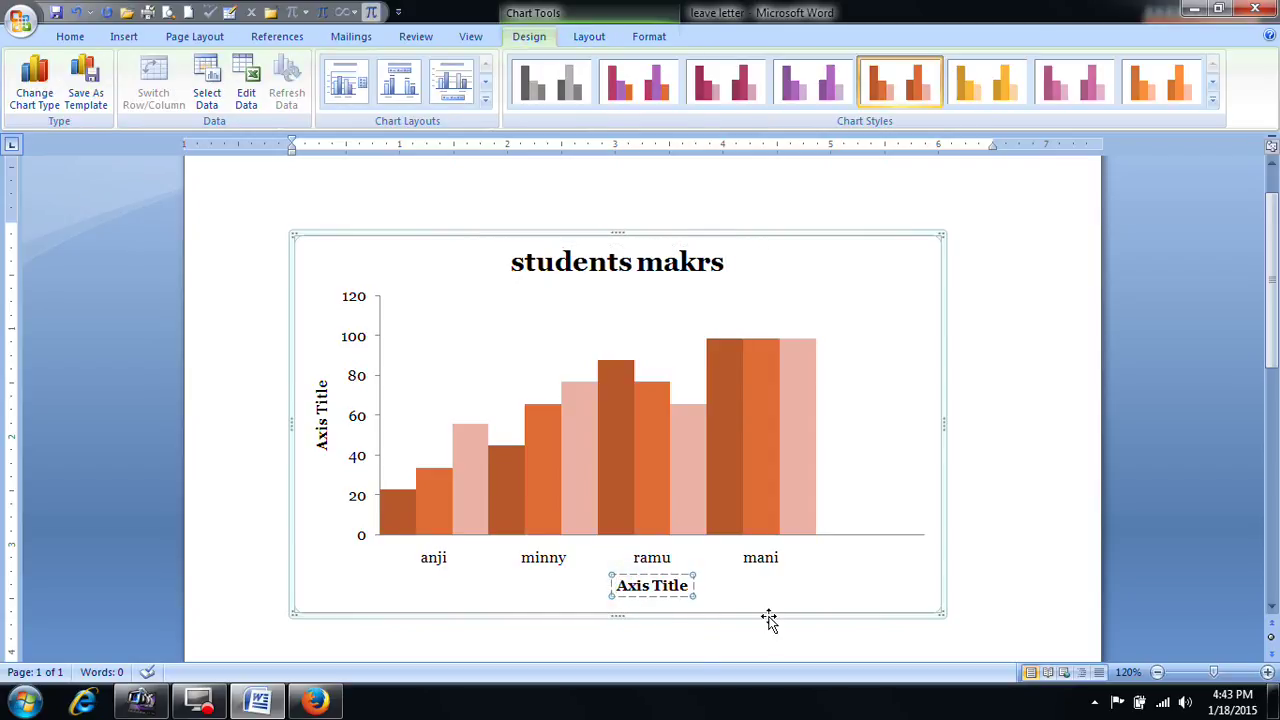
{"action": "key", "text": "Delete"}
{"action": "key", "text": "Delete"}
{"action": "key", "text": "Delete"}
{"action": "key", "text": "Delete"}
{"action": "key", "text": "Delete"}
{"action": "key", "text": "Delete"}
{"action": "key", "text": "Delete"}
{"action": "key", "text": "Delete"}
{"action": "key", "text": "Delete"}
{"action": "key", "text": "Delete"}
{"action": "type", "text": "Names"}
{"action": "left_click", "coordinate": [324, 416]}
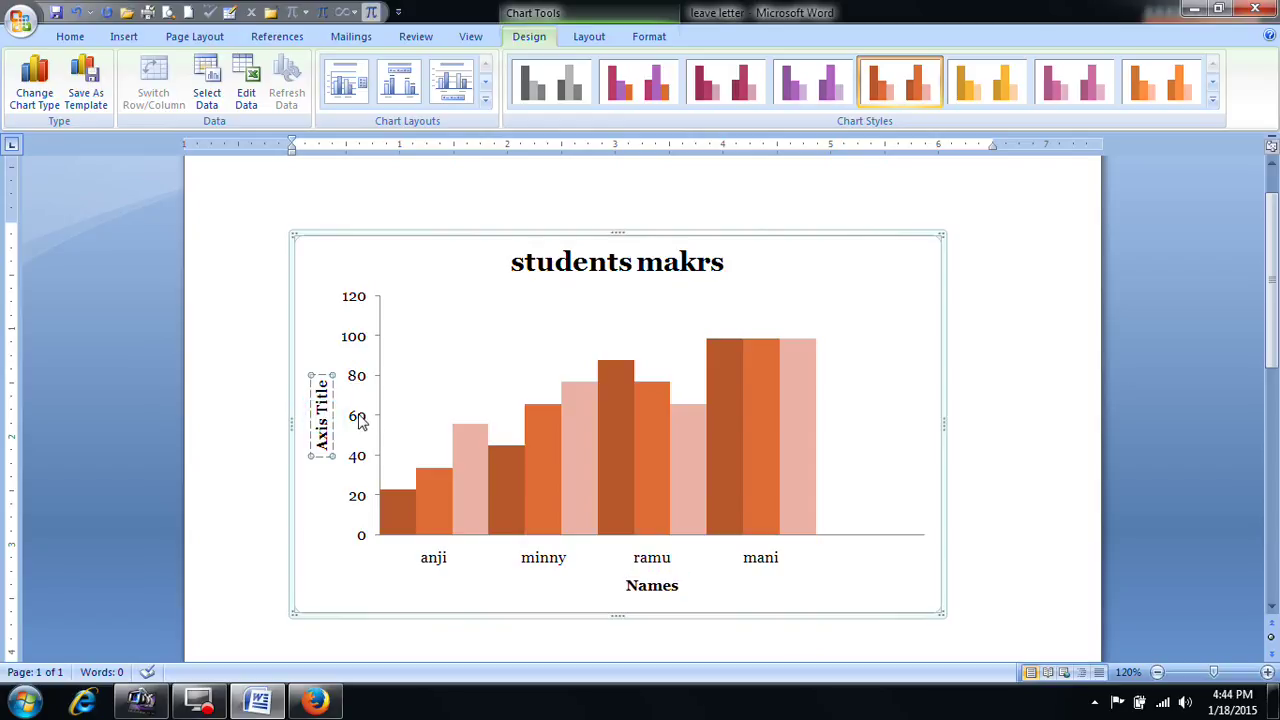
{"action": "key", "text": "Delete"}
{"action": "key", "text": "Delete"}
{"action": "key", "text": "Delete"}
{"action": "key", "text": "Delete"}
{"action": "key", "text": "Delete"}
{"action": "key", "text": "Delete"}
{"action": "key", "text": "BackSpace"}
{"action": "key", "text": "BackSpace"}
{"action": "key", "text": "BackSpace"}
{"action": "key", "text": "BackSpace"}
{"action": "type", "text": "Marks"}
Step: Select the whole chart and delete it from the page
{"action": "left_click", "coordinate": [955, 350]}
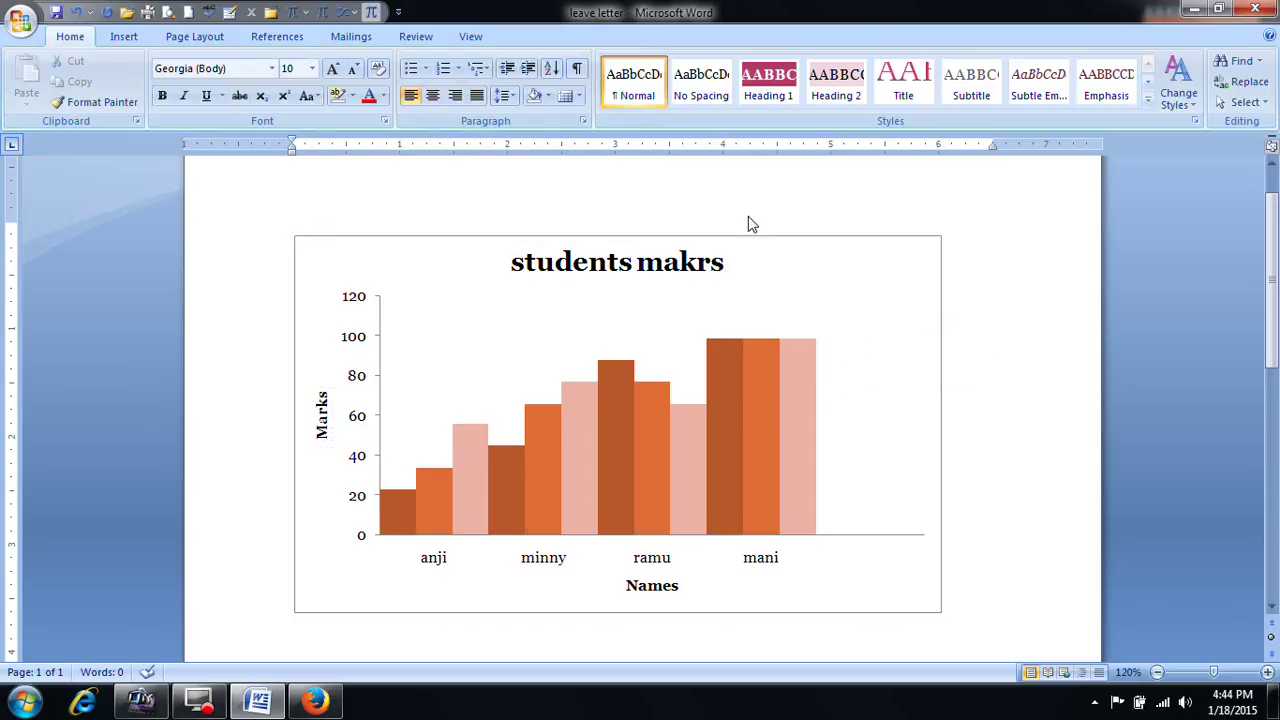
{"action": "left_click", "coordinate": [894, 360]}
{"action": "left_click", "coordinate": [603, 42]}
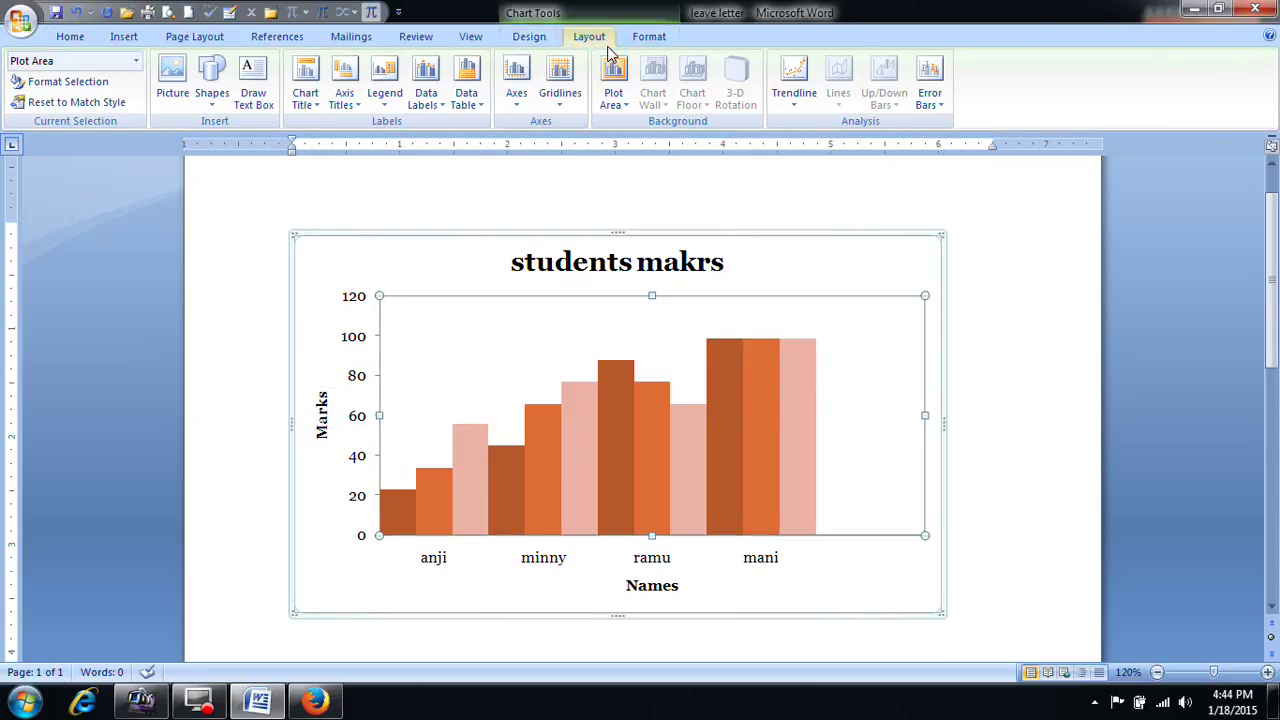
{"action": "left_click", "coordinate": [649, 36]}
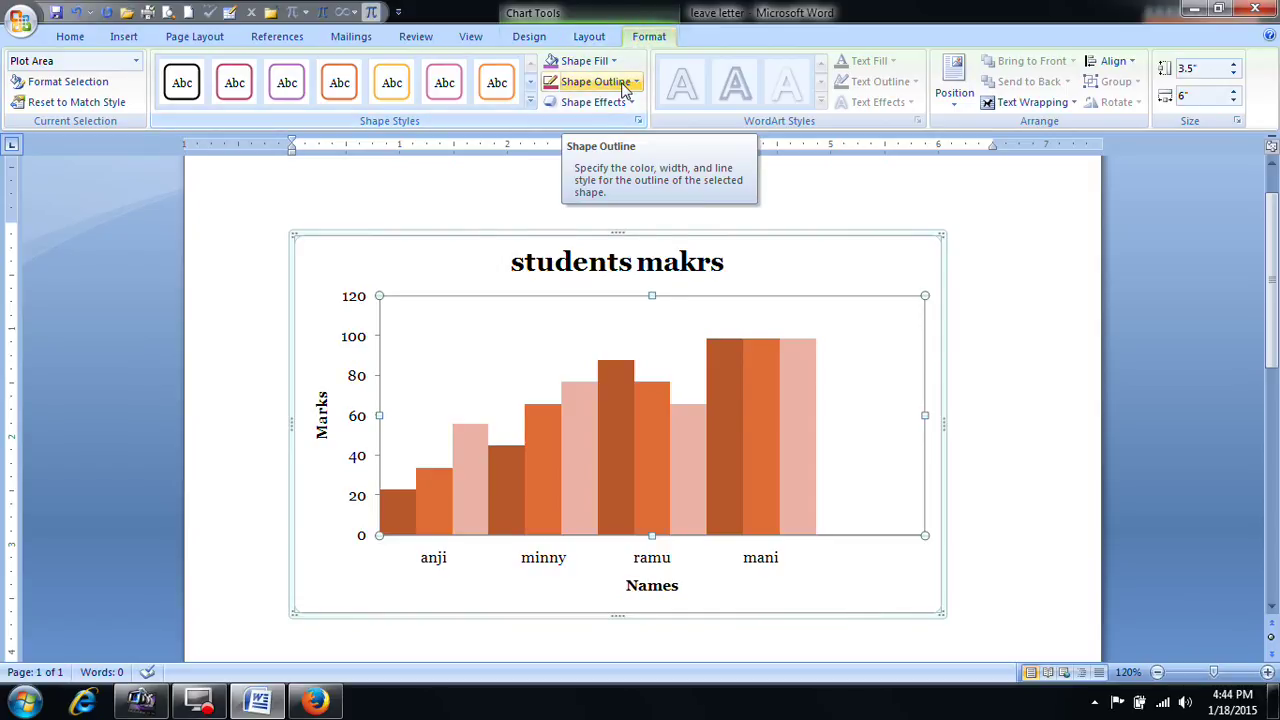
{"action": "left_click", "coordinate": [986, 277]}
{"action": "left_click", "coordinate": [745, 272]}
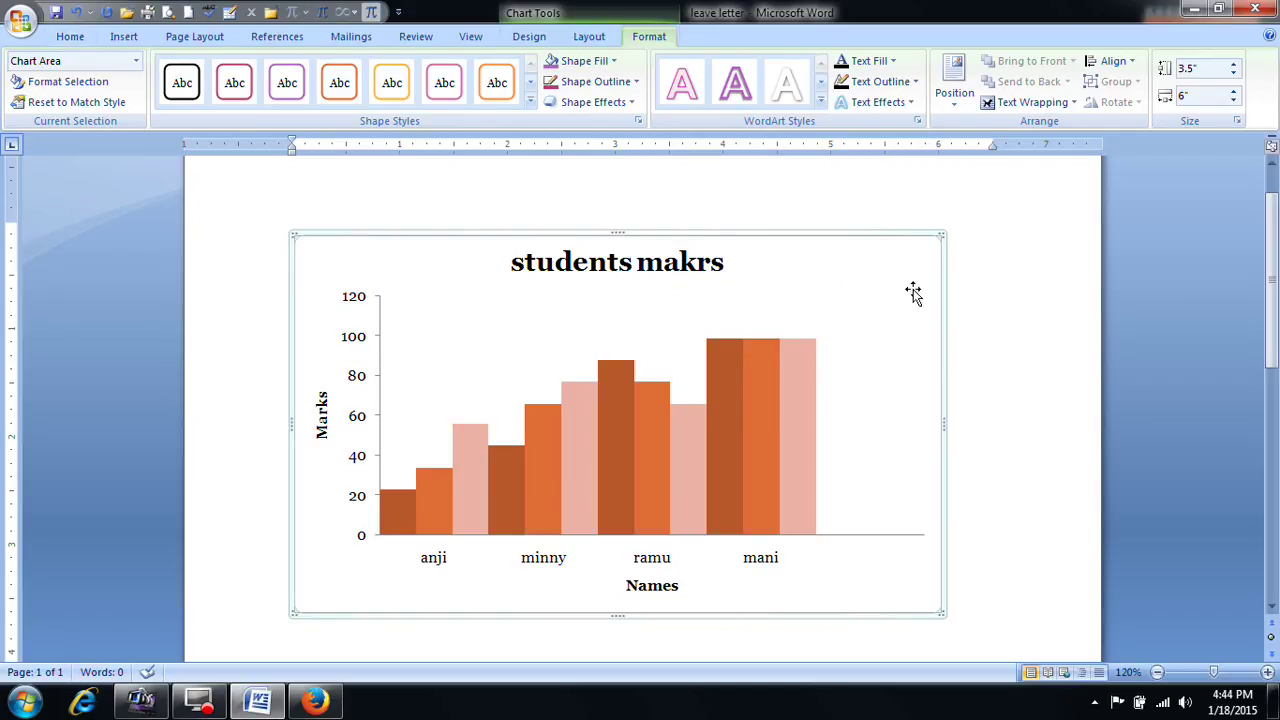
{"action": "key", "text": "Delete"}
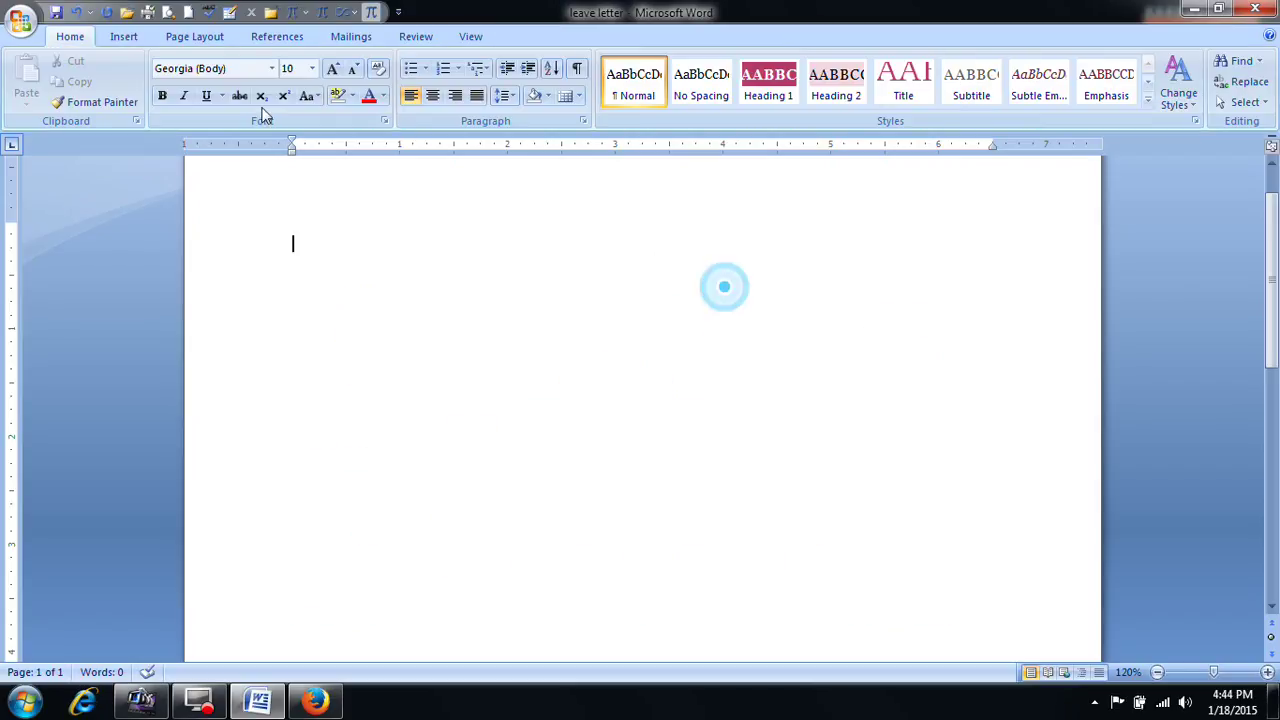
Step: Begin typing 'Ms excel' at the top of the empty page
{"action": "left_click", "coordinate": [130, 38]}
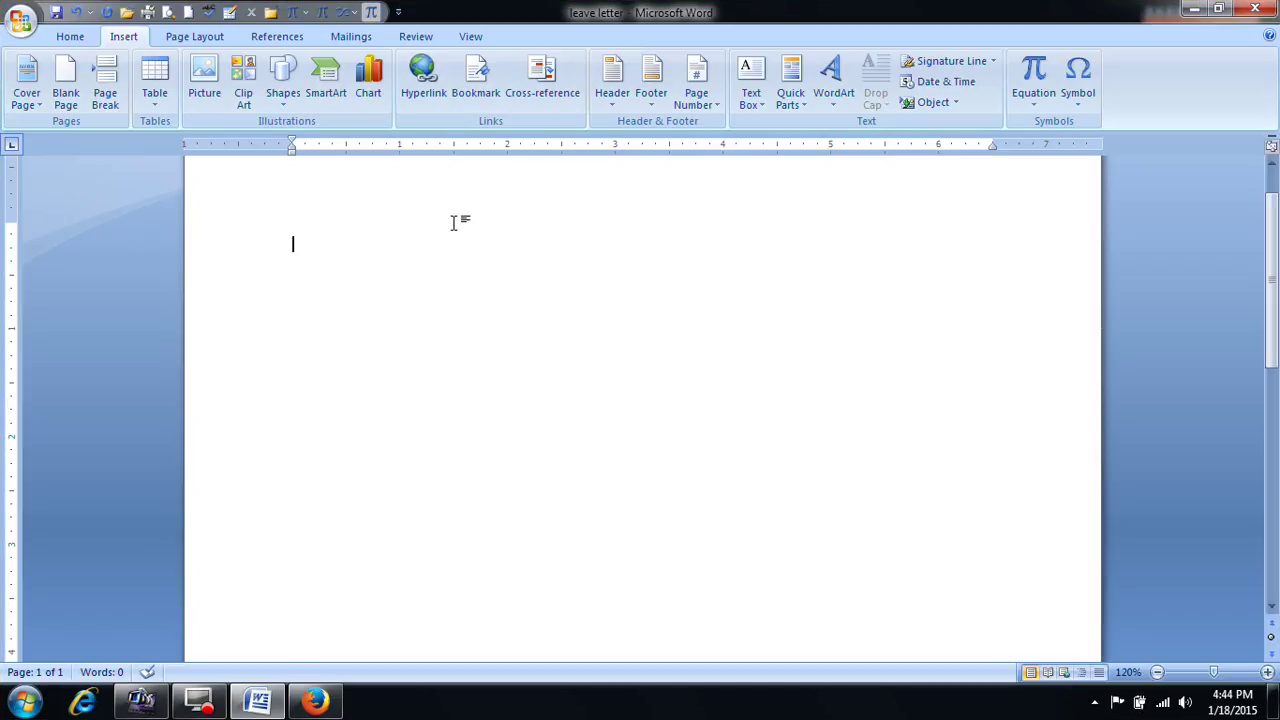
{"action": "scroll", "coordinate": [455, 295], "scroll_direction": "up", "scroll_amount": 1}
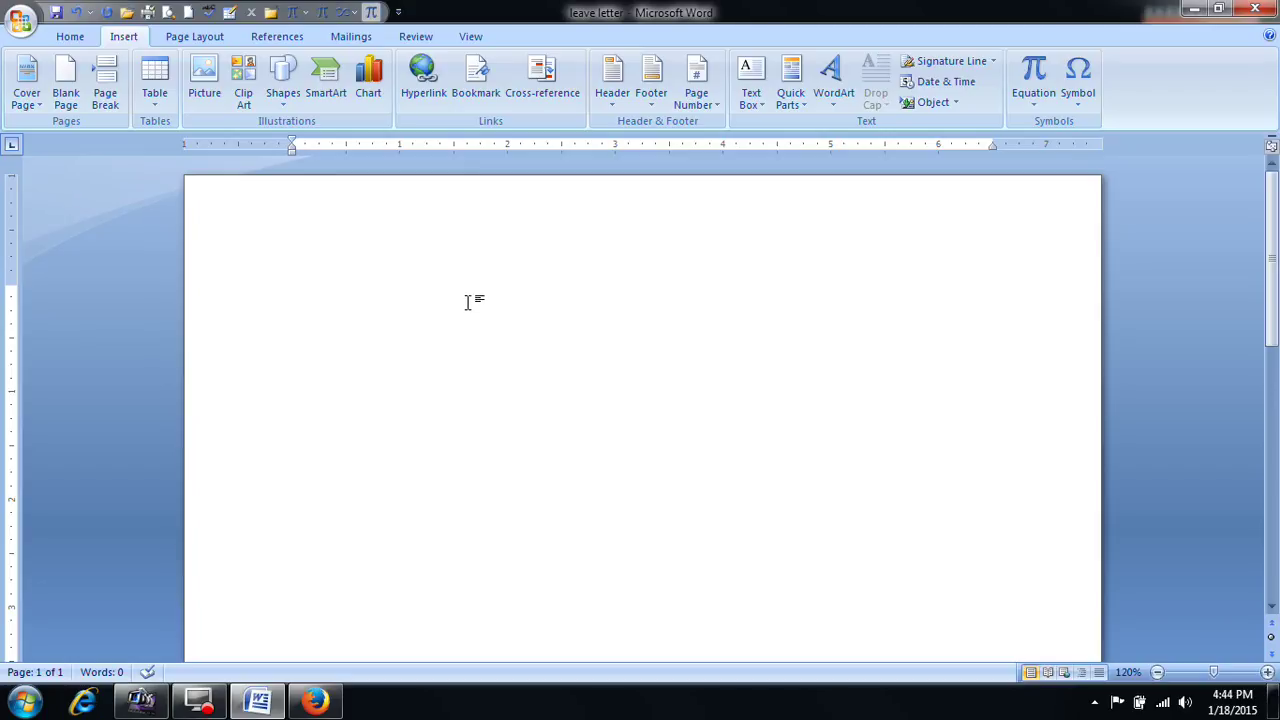
{"action": "type", "text": "ms"}
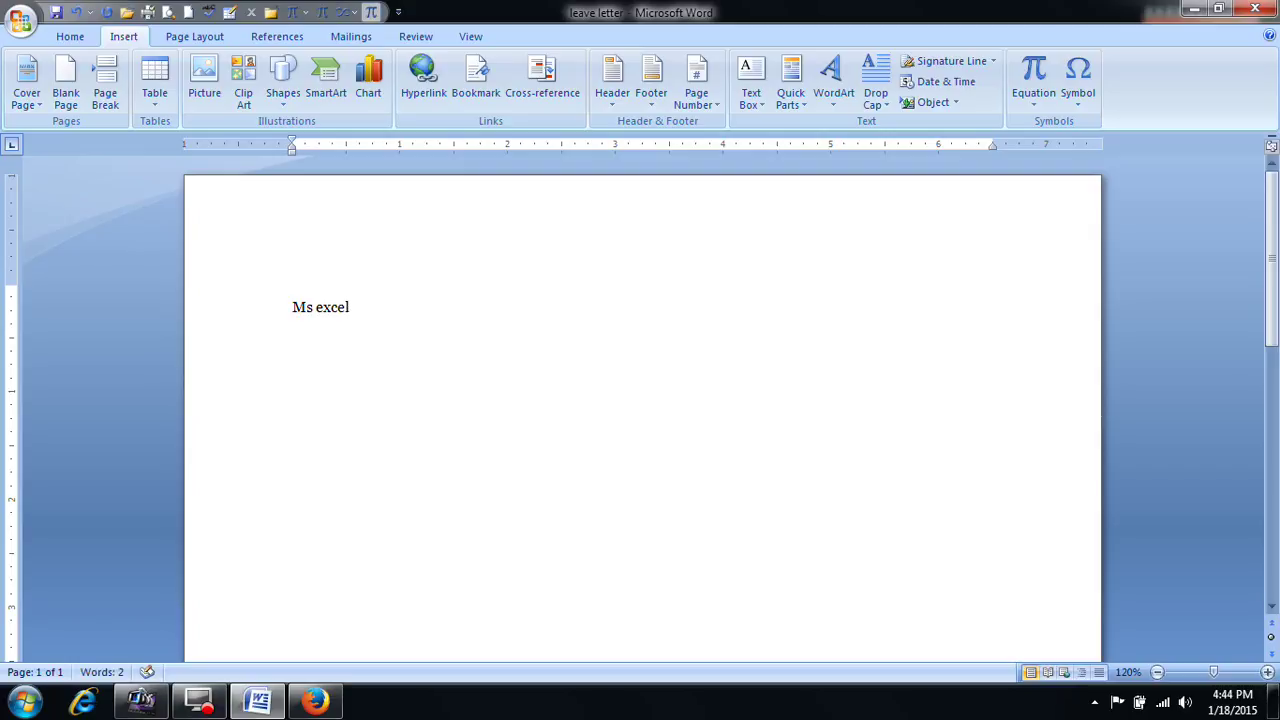
Step: Hyperlink 'Ms excel' to anji.xlsx and follow the link to open the workbook
{"action": "left_click", "coordinate": [428, 320]}
{"action": "left_click_drag", "start_coordinate": [360, 306], "coordinate": [287, 316]}
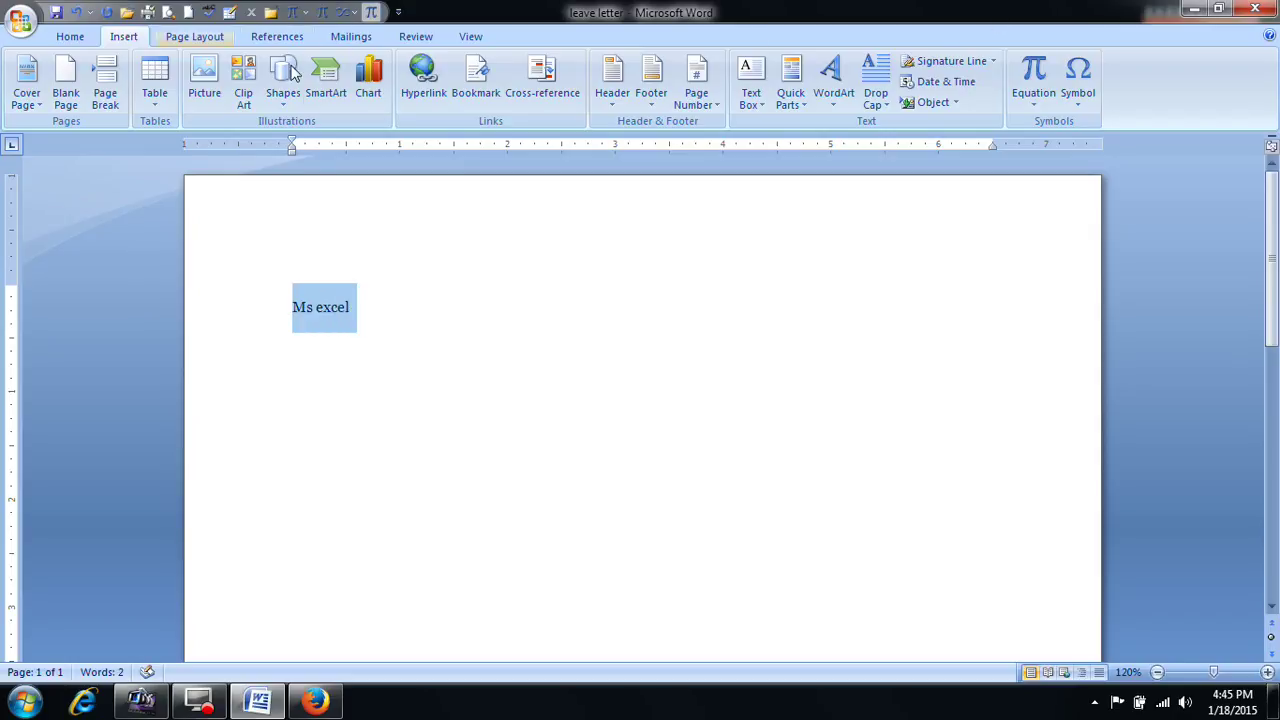
{"action": "left_click", "coordinate": [424, 82]}
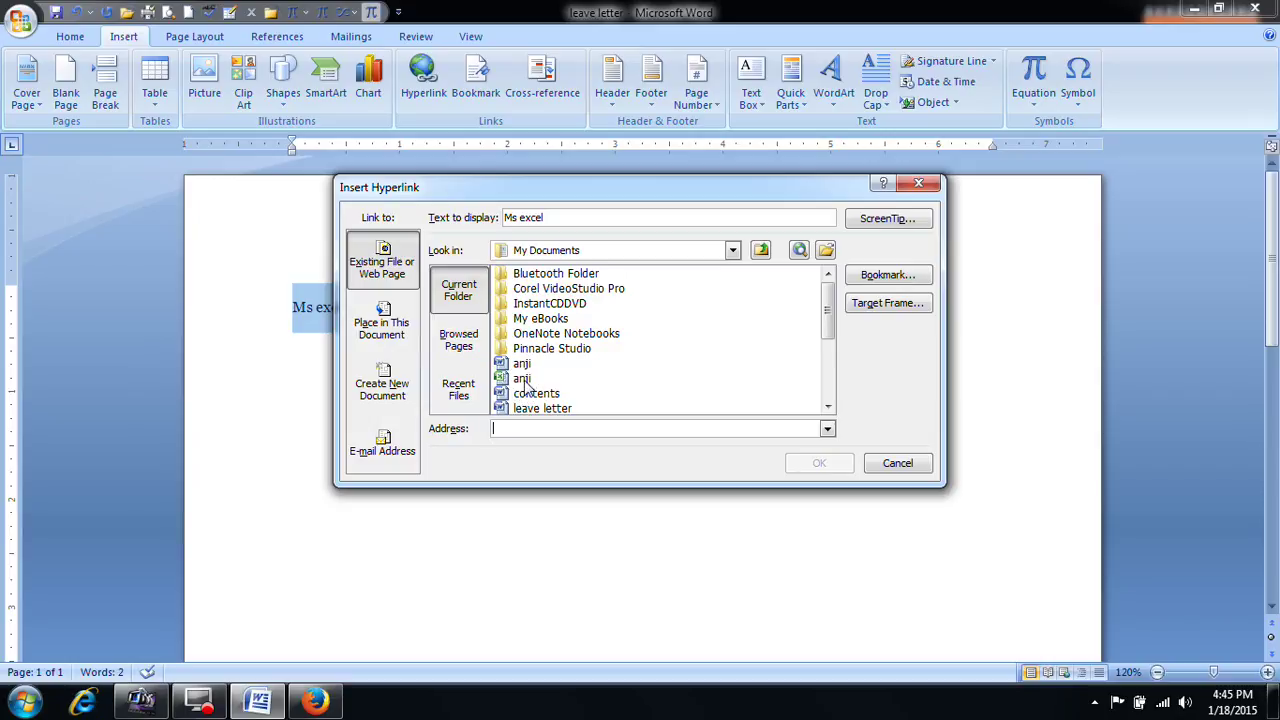
{"action": "left_click", "coordinate": [520, 381]}
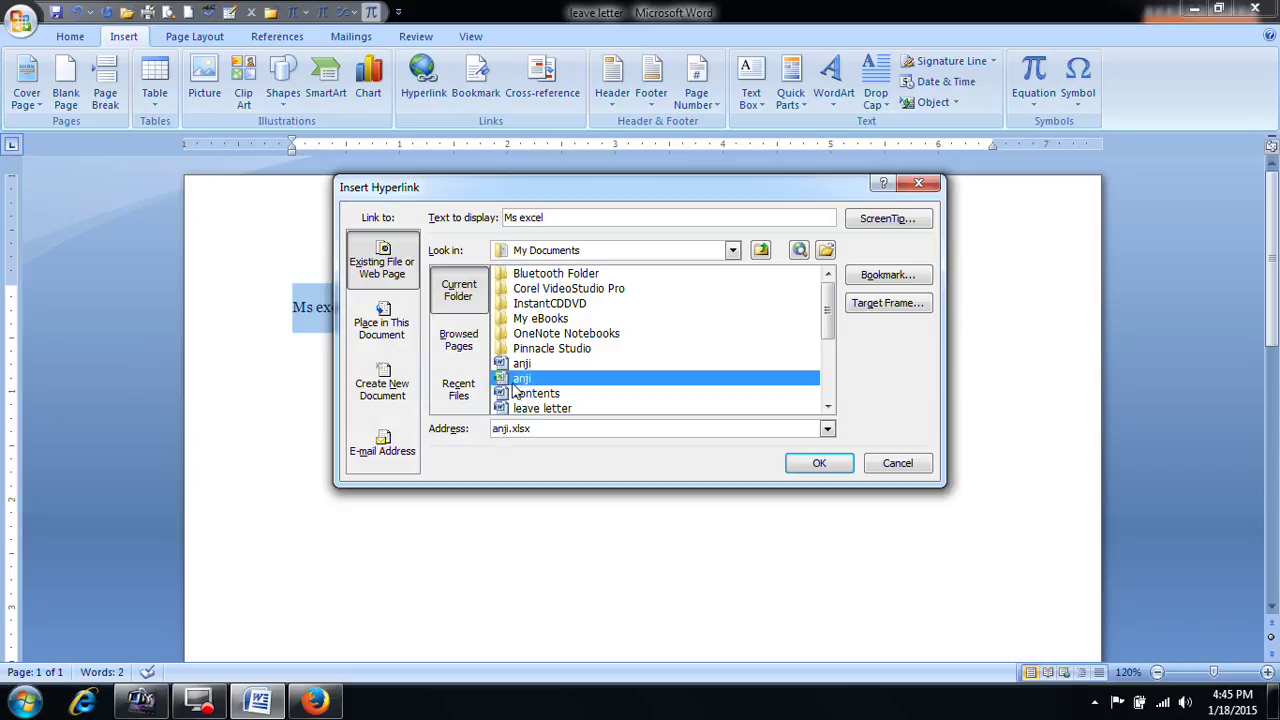
{"action": "left_click", "coordinate": [812, 463]}
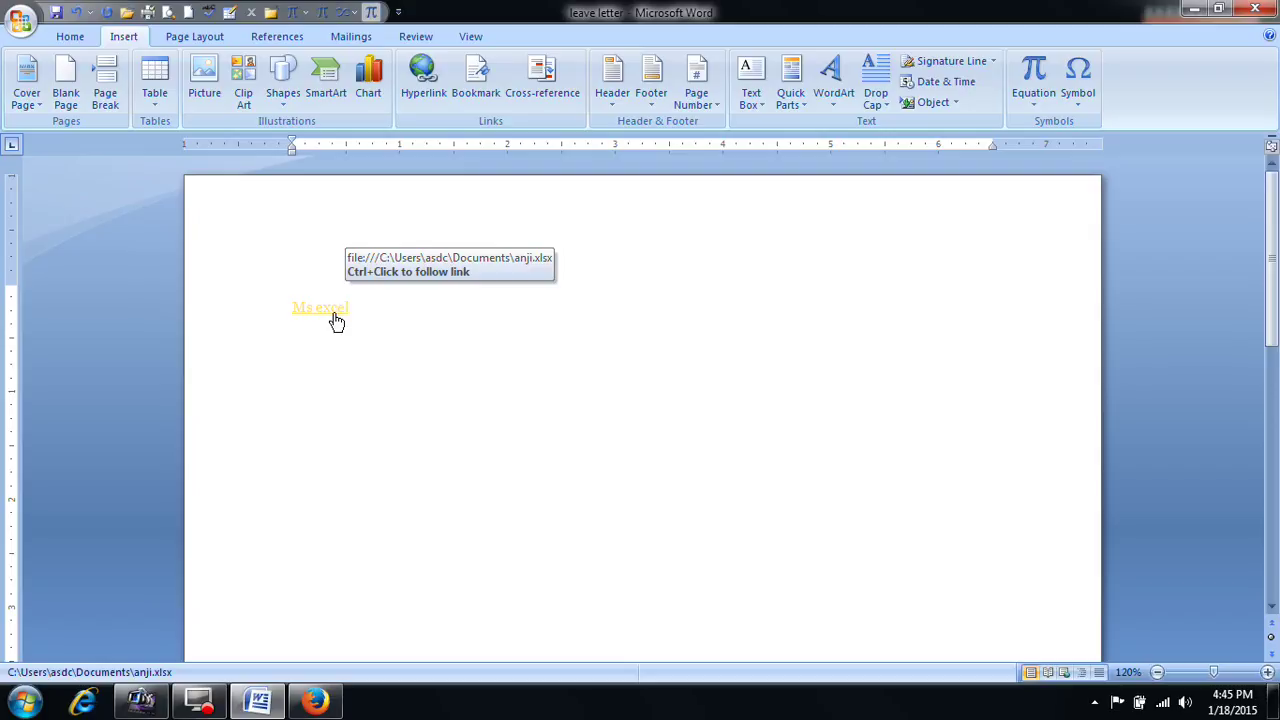
{"action": "left_click", "coordinate": [334, 313], "text": "ctrl"}
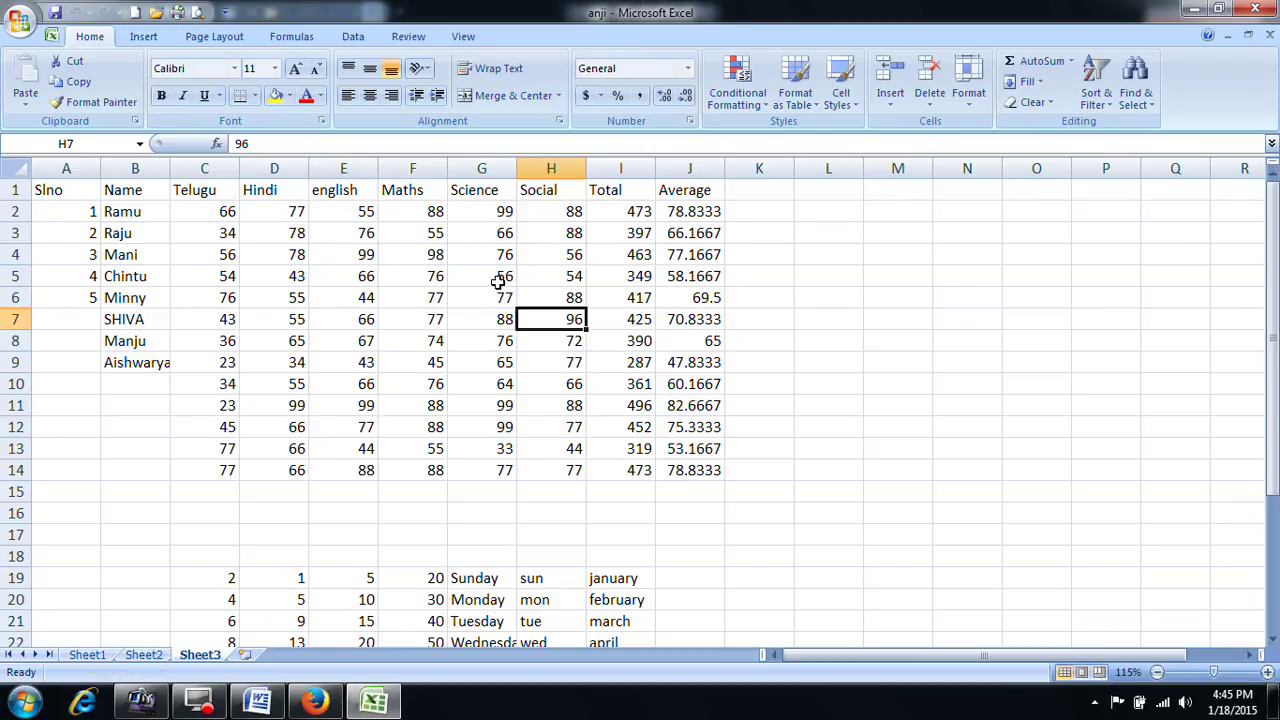
Step: Close the anji workbook in Excel to return to Word
{"action": "left_click", "coordinate": [1256, 9]}
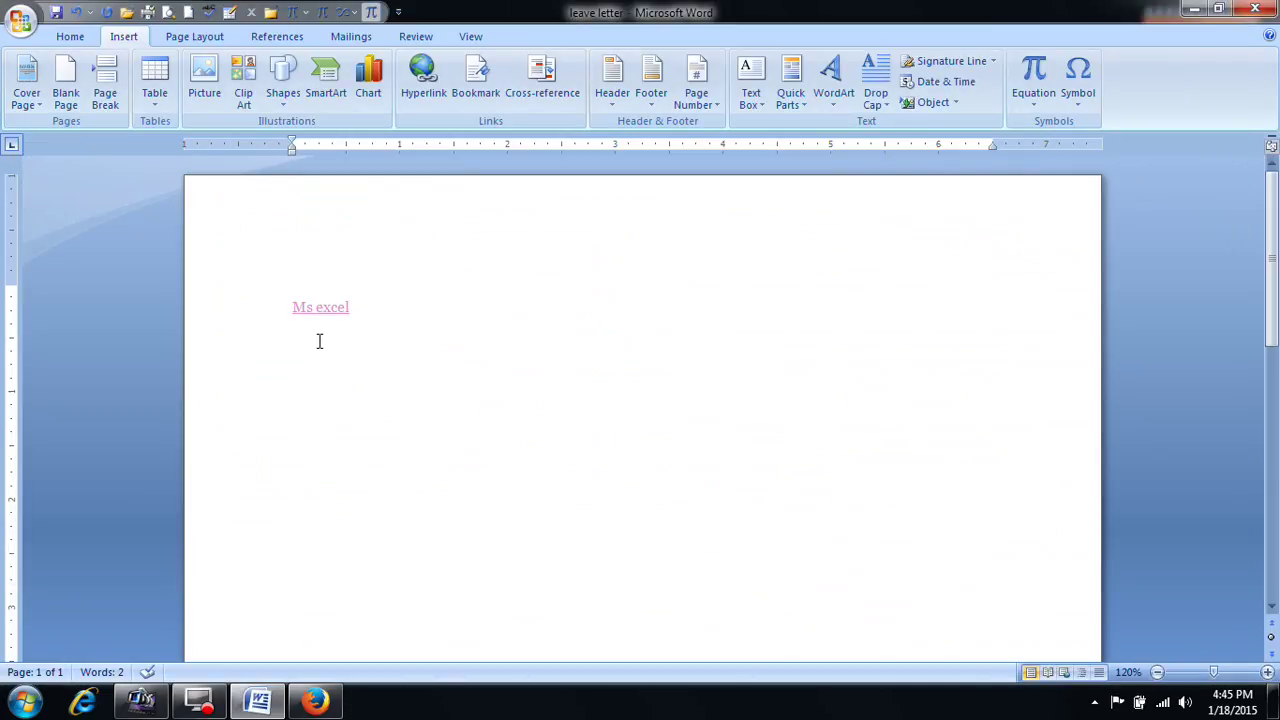
Step: Replace the Ms excel link text with the line MS OFFICE and a long filler string
{"action": "left_click_drag", "start_coordinate": [372, 307], "coordinate": [149, 309]}
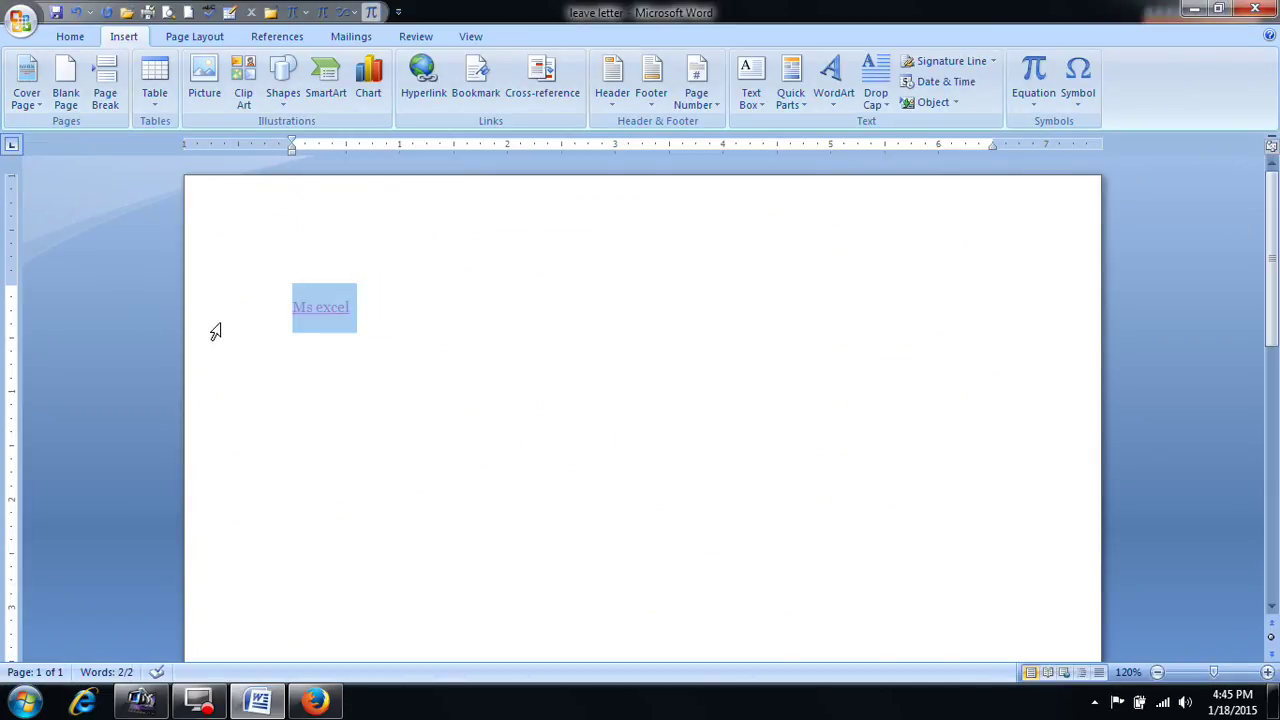
{"action": "key", "text": "BackSpace"}
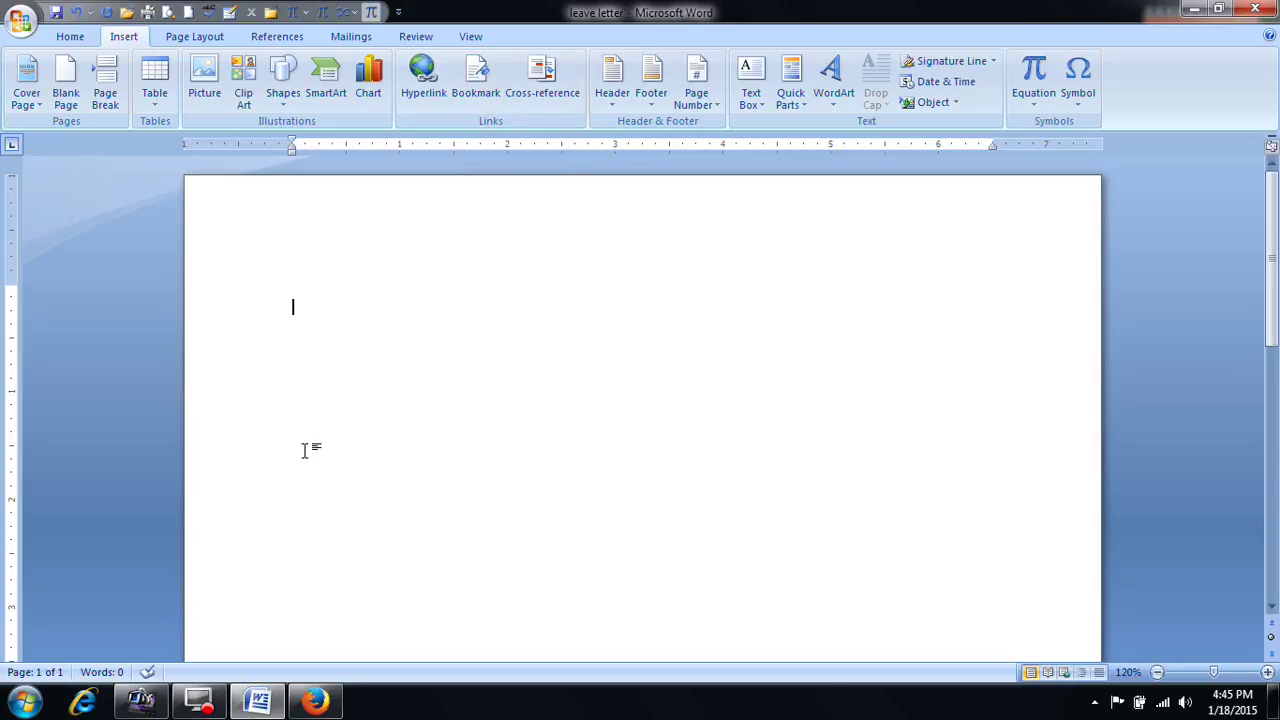
{"action": "type", "text": "MS"}
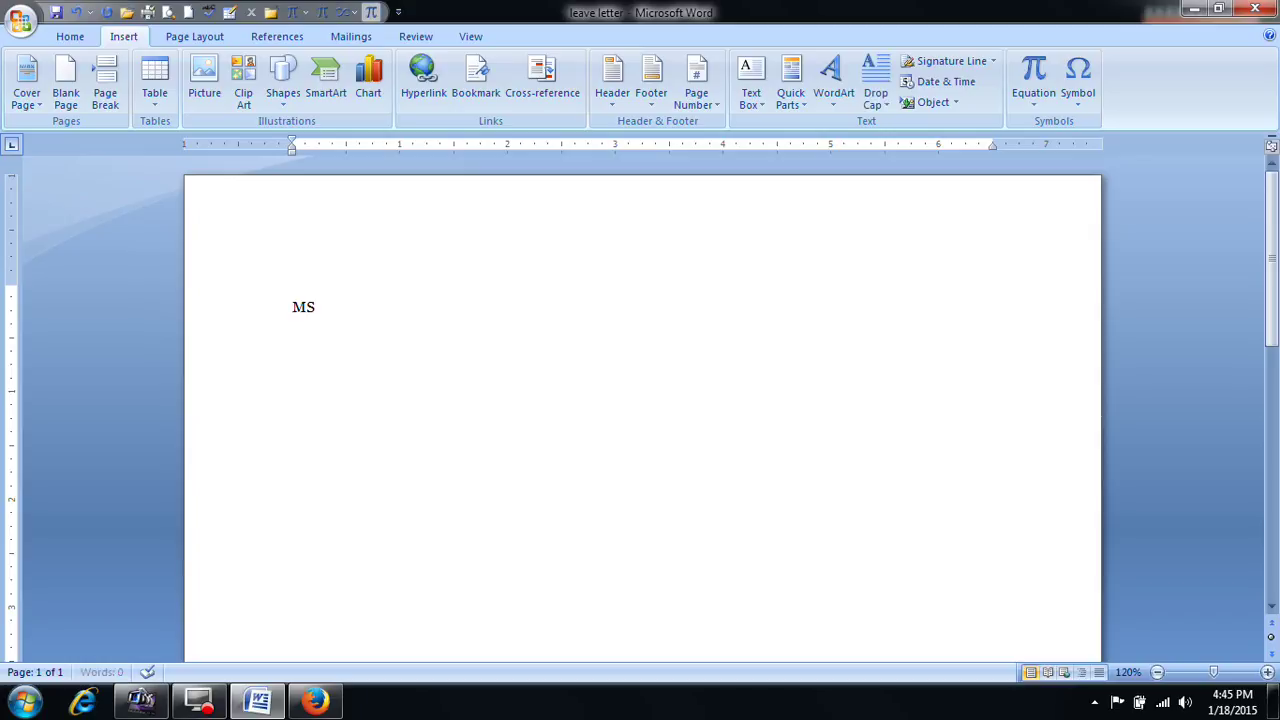
{"action": "type", "text": " OFFICE  SDFKSDJFKJSDKFSDAFSDAFSDAFSADF"}
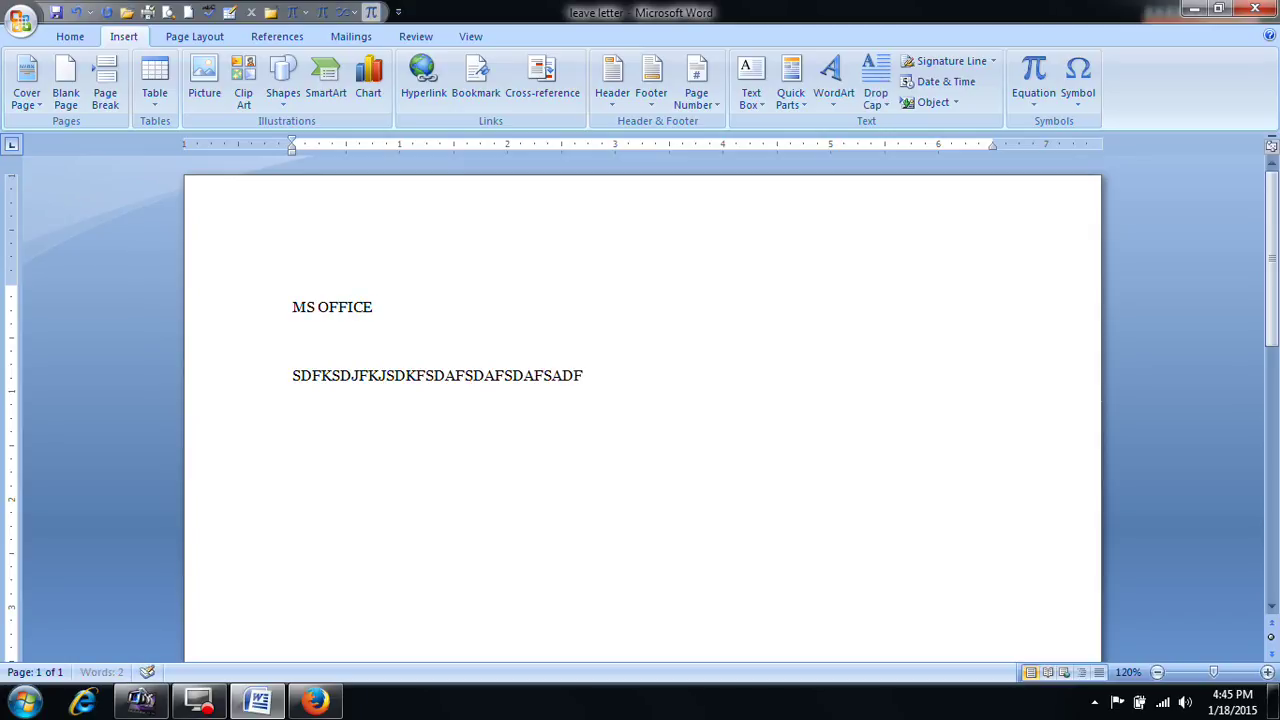
{"action": "type", "text": "SDF SDALKFJSKLDFJKSDAJFKLJSAKDLFSA"}
Step: Add seven short filler lines below it, from DFSDAFSADF through SADFJSDAFS
{"action": "key", "text": "Return"}
{"action": "type", "text": "DFSDAFSADF"}
{"action": "key", "text": "Return"}
{"action": "type", "text": "SADFSADKFSADF"}
{"action": "key", "text": "Return"}
{"action": "type", "text": "SDAFJSDF"}
{"action": "key", "text": "Return"}
{"action": "type", "text": "SADFSAKDFSADF"}
{"action": "key", "text": "Return"}
{"action": "type", "text": "SADFKSDAF"}
{"action": "key", "text": "Return"}
{"action": "type", "text": "SDAFSADKFSADF"}
{"action": "key", "text": "Return"}
{"action": "type", "text": "SADFJSDAFS"}
{"action": "key", "text": "Return"}
Step: Finish the last filler line ADFSDF and place the cursor at the end of MS OFFICE
{"action": "type", "text": "ADFSDF"}
{"action": "left_click", "coordinate": [405, 321]}
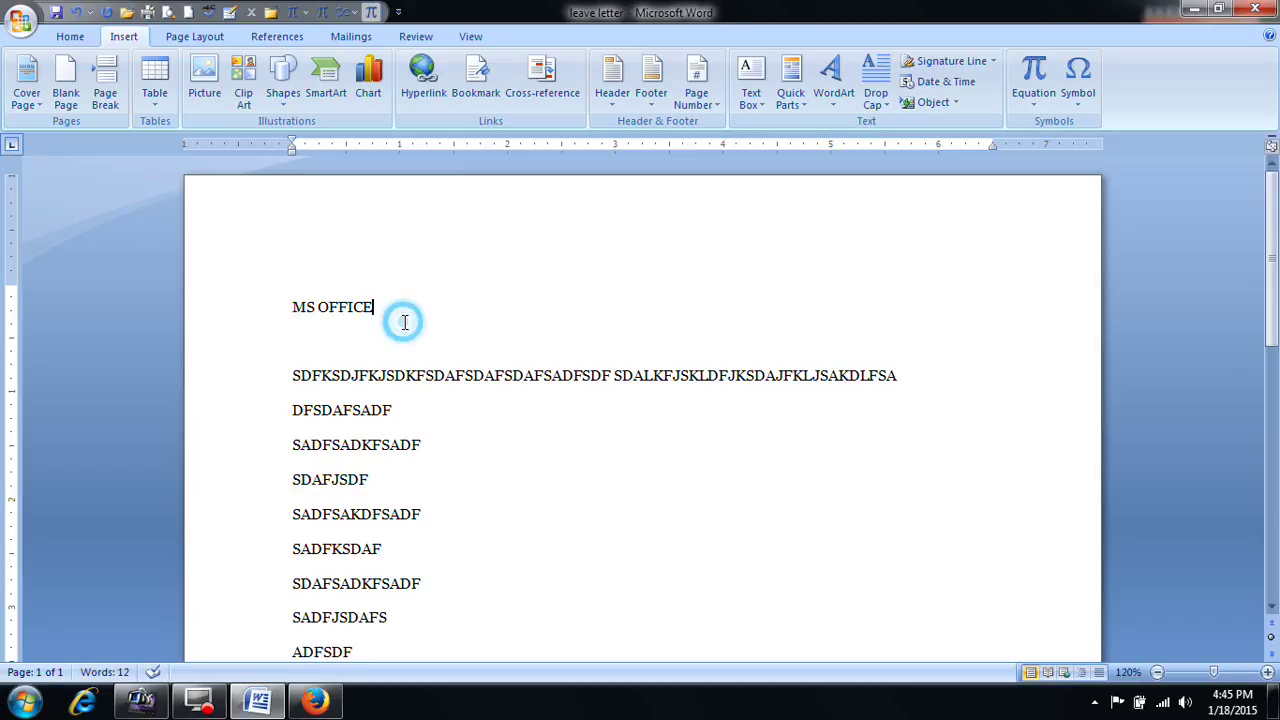
{"action": "left_click", "coordinate": [305, 307]}
{"action": "left_click", "coordinate": [464, 313]}
Step: Add a bookmark named Day1 at the MS OFFICE line
{"action": "left_click", "coordinate": [475, 85]}
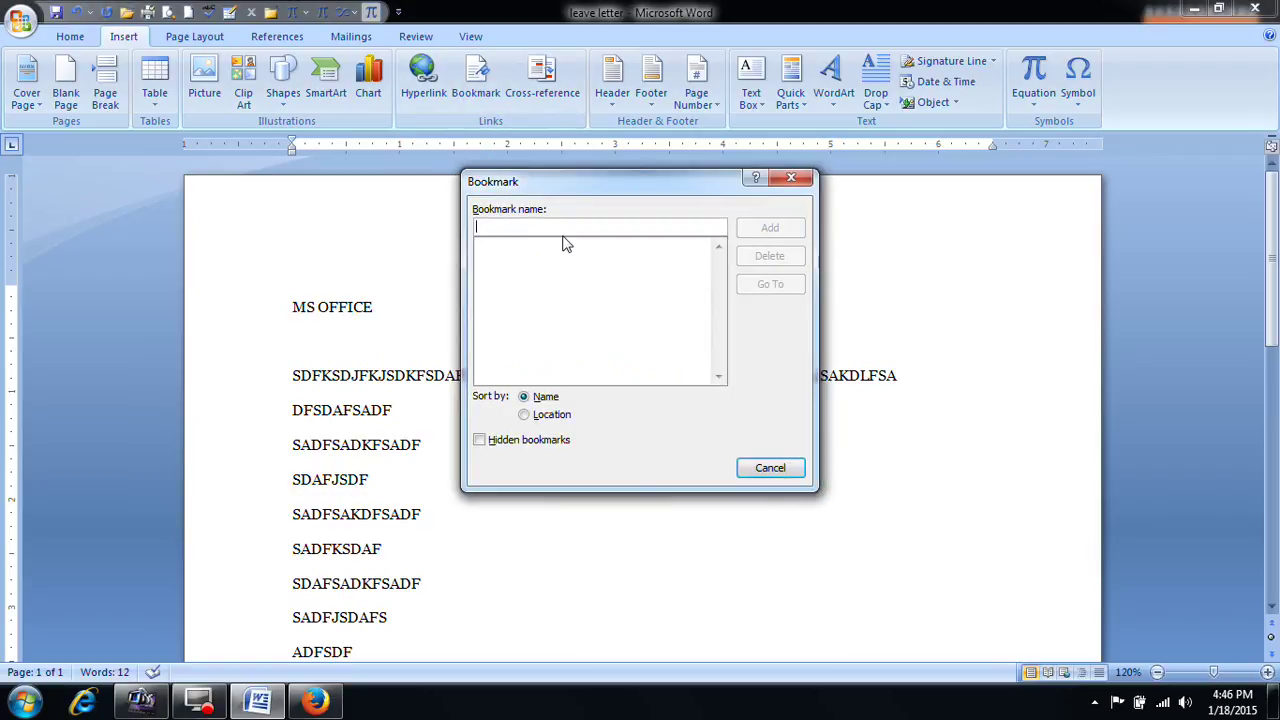
{"action": "type", "text": "Day"}
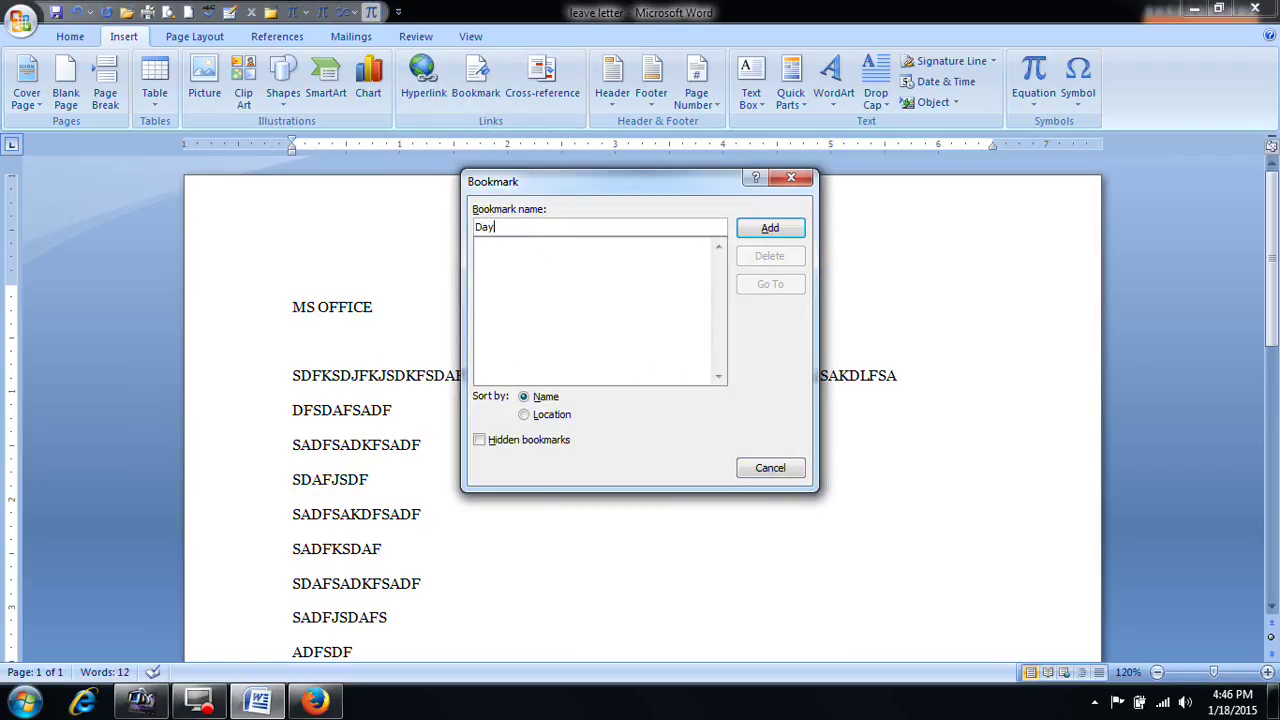
{"action": "type", "text": " 1"}
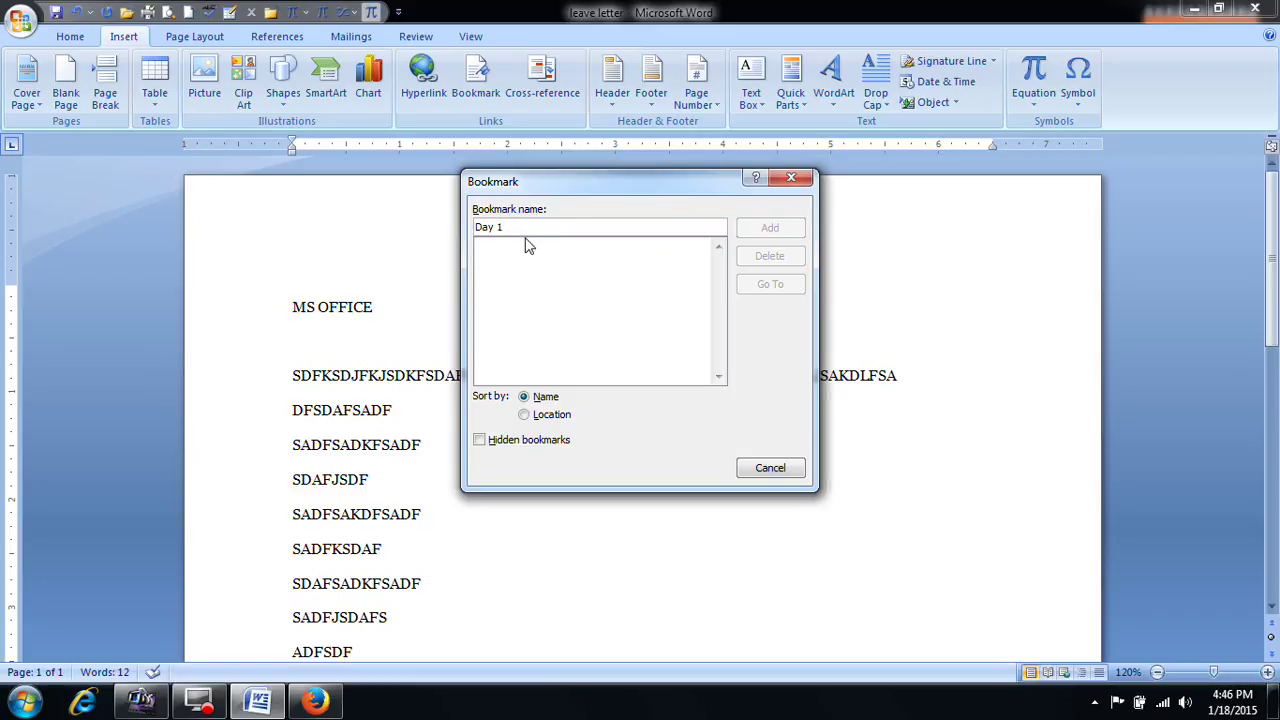
{"action": "key", "text": "BackSpace"}
{"action": "key", "text": "BackSpace"}
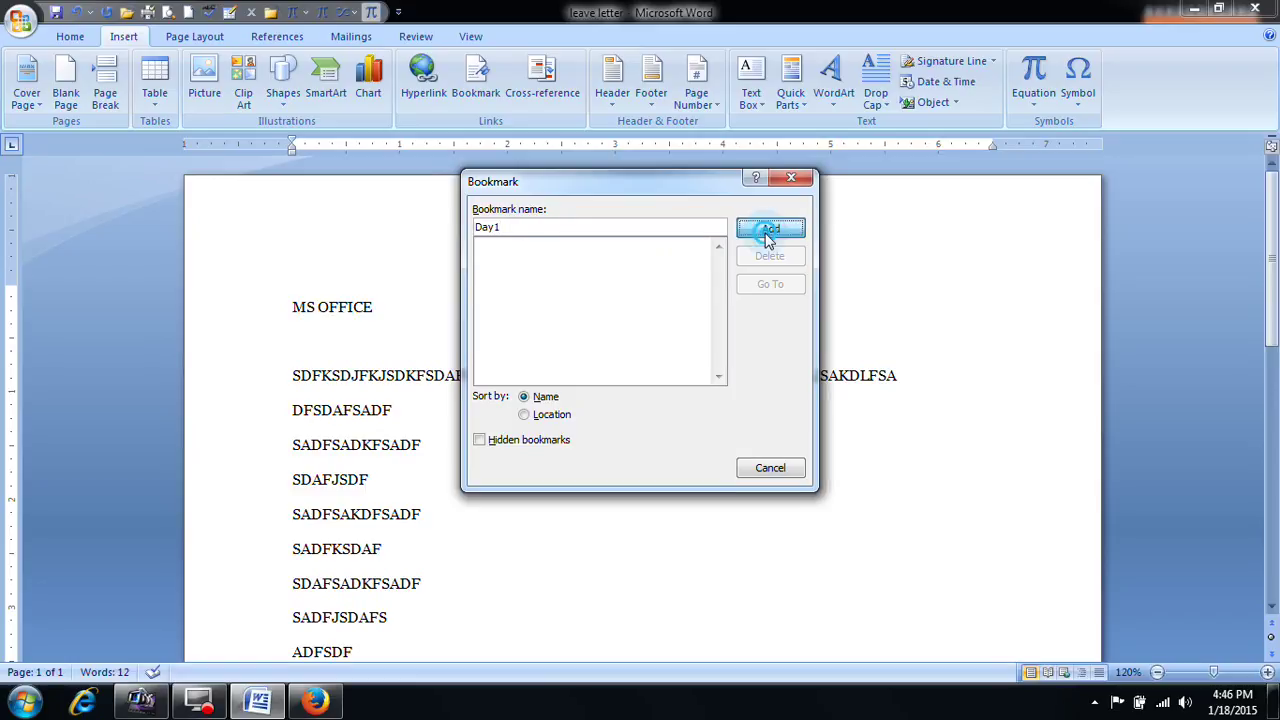
{"action": "left_click", "coordinate": [770, 228]}
{"action": "scroll", "coordinate": [532, 414], "scroll_direction": "down", "scroll_amount": 2}
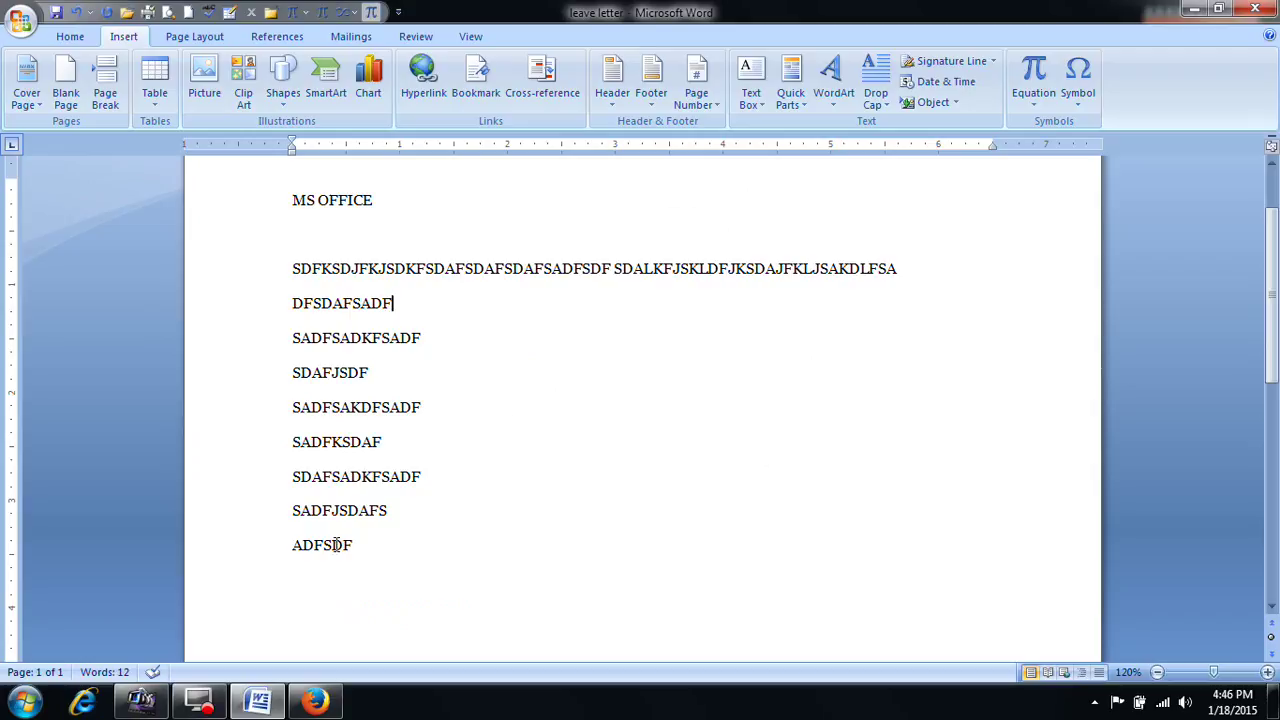
{"action": "scroll", "coordinate": [345, 545], "scroll_direction": "down", "scroll_amount": 4}
{"action": "left_click", "coordinate": [420, 489]}
Step: Insert a page break after the existing text to start page two
{"action": "scroll", "coordinate": [447, 471], "scroll_direction": "down", "scroll_amount": 10}
{"action": "key", "text": "ctrl+Return"}
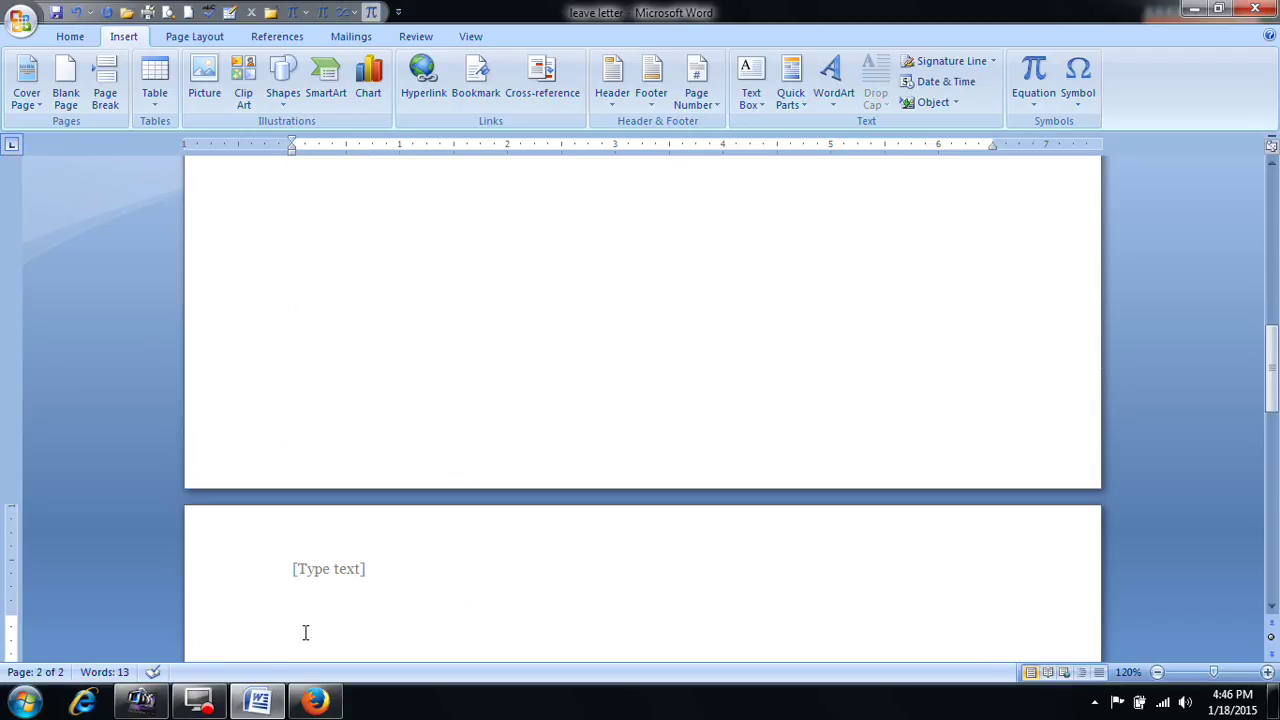
{"action": "left_click", "coordinate": [476, 80]}
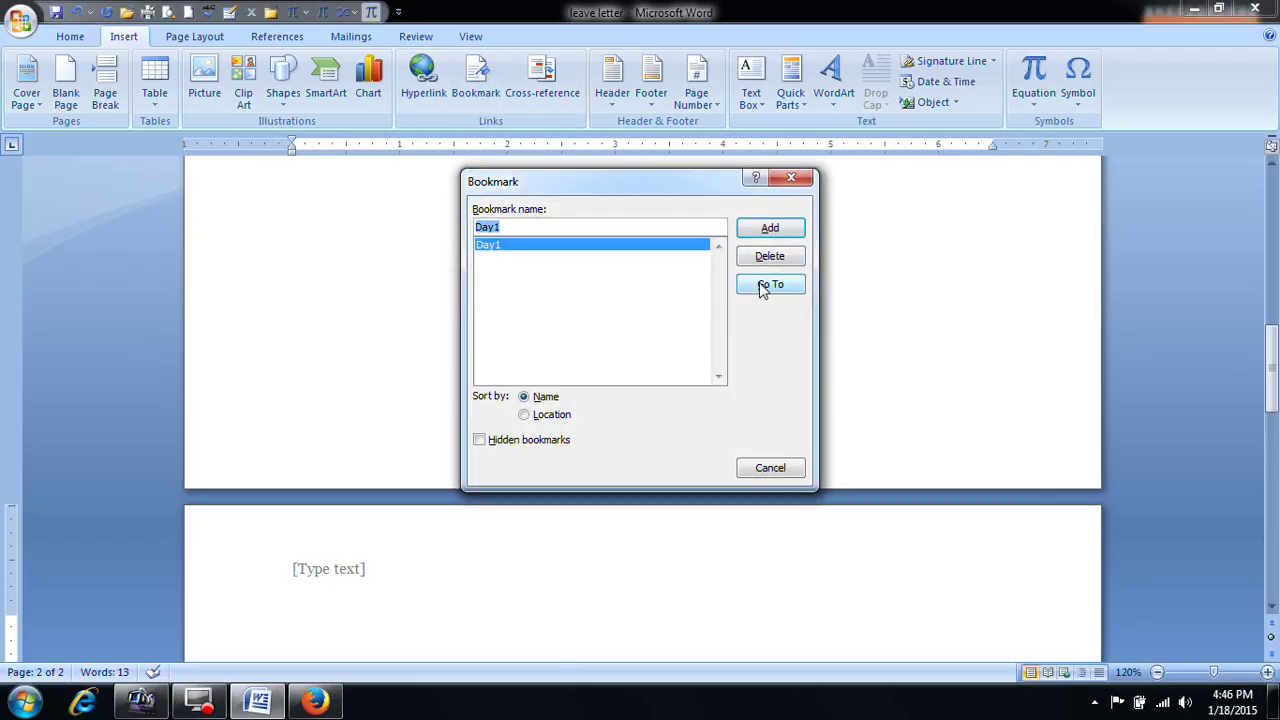
{"action": "left_click", "coordinate": [804, 180]}
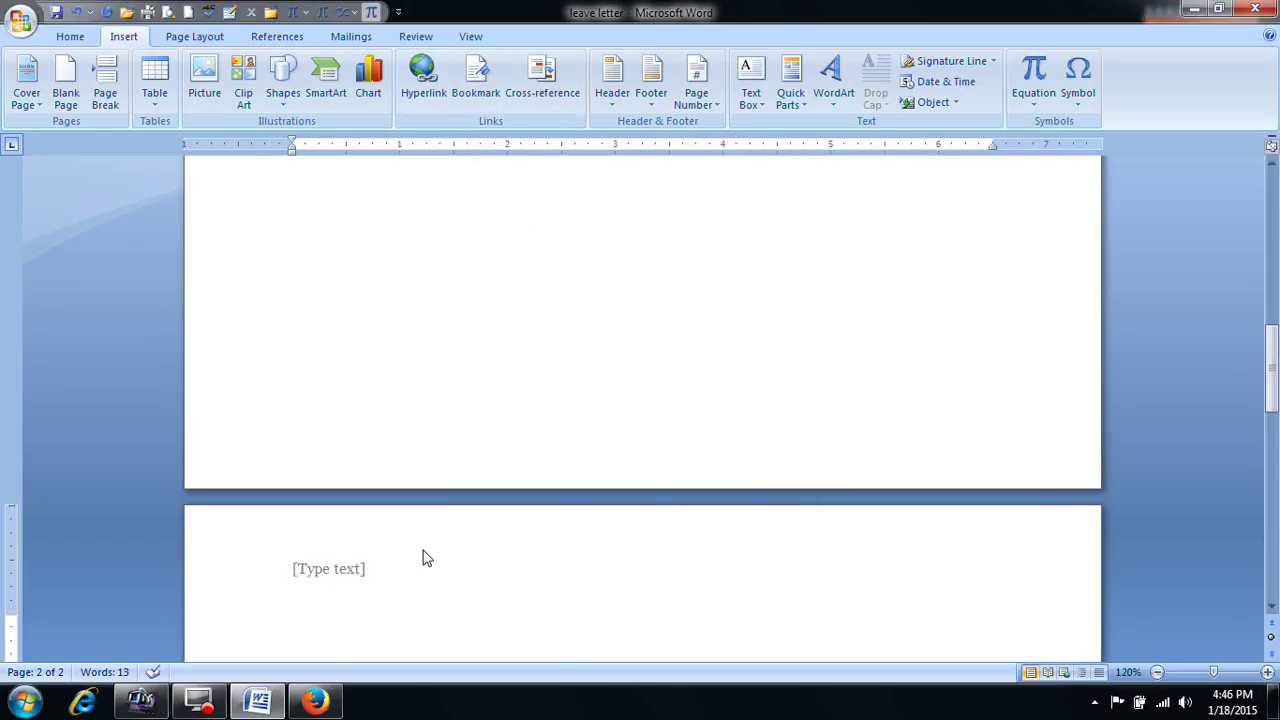
Step: Type the HARDWARE heading with filler lines SDA, FSADF and ASDFSADFSADF
{"action": "type", "text": "D"}
{"action": "key", "text": "BackSpace"}
{"action": "type", "text": "HARDWARE"}
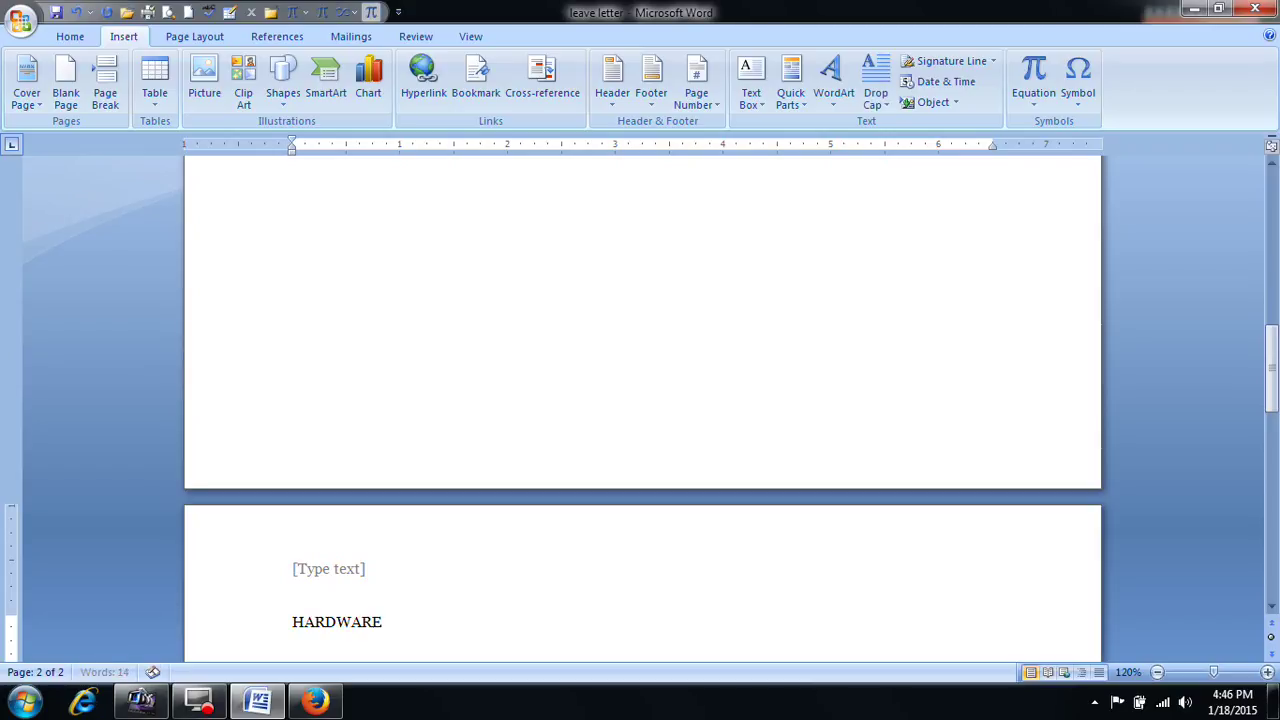
{"action": "key", "text": "Return"}
{"action": "key", "text": "Return"}
{"action": "type", "text": "SDA"}
{"action": "key", "text": "Return"}
{"action": "type", "text": "FSADF"}
{"action": "key", "text": "Return"}
{"action": "type", "text": "ASDFSADFSADF"}
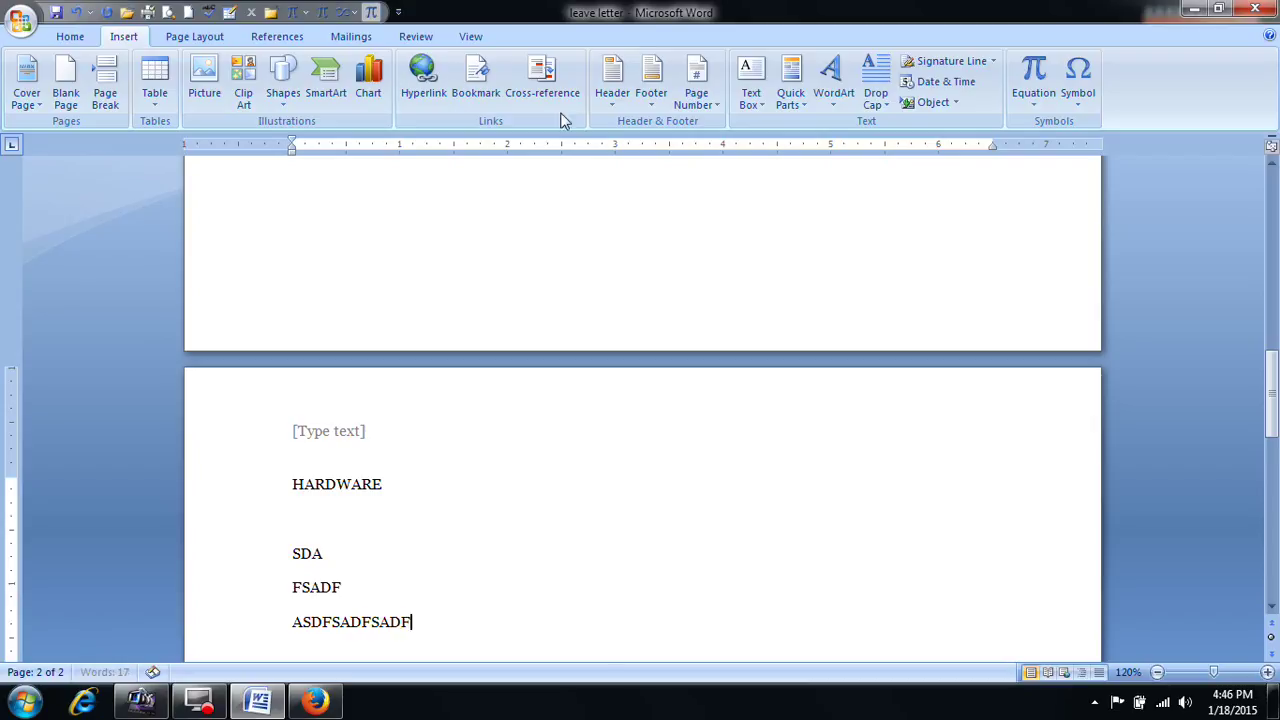
Step: Bookmark the HARDWARE section as Day2
{"action": "left_click", "coordinate": [475, 80]}
{"action": "left_click", "coordinate": [533, 230]}
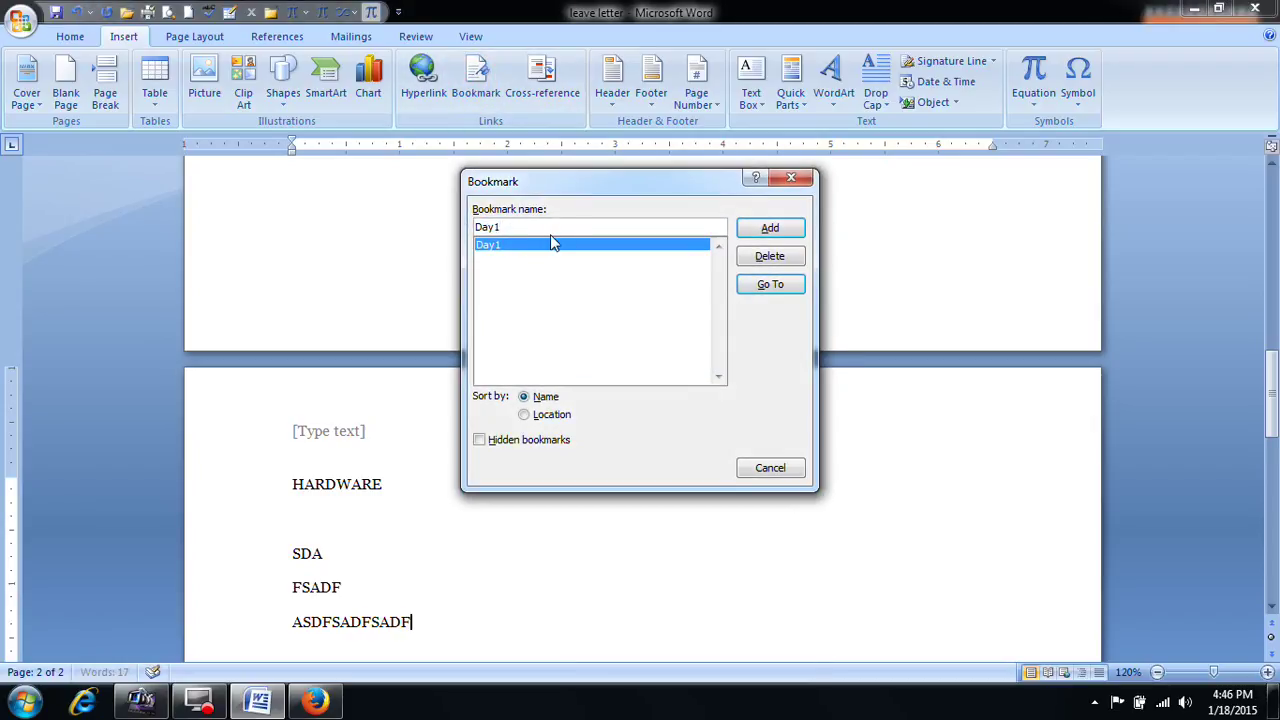
{"action": "key", "text": "BackSpace"}
{"action": "type", "text": "2"}
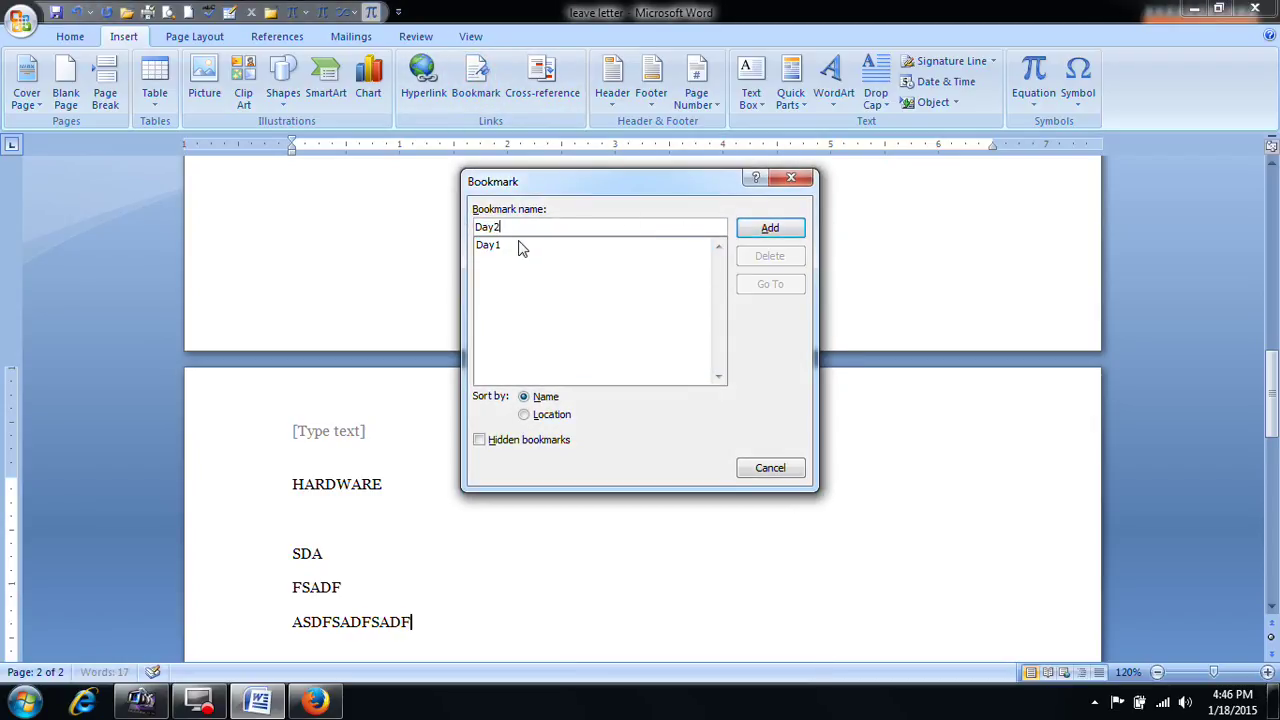
{"action": "left_click", "coordinate": [768, 228]}
{"action": "scroll", "coordinate": [591, 483], "scroll_direction": "down", "scroll_amount": 2}
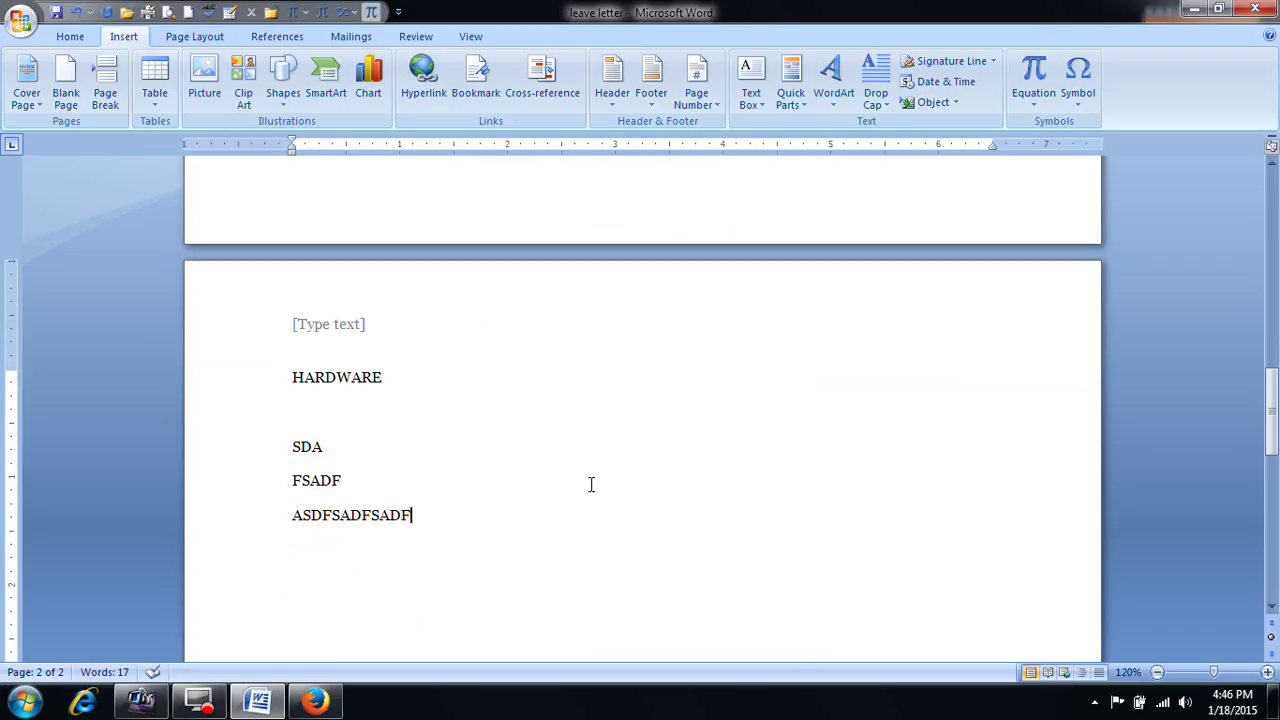
{"action": "scroll", "coordinate": [591, 483], "scroll_direction": "up", "scroll_amount": 4}
Step: Type the C LANGUAGE heading and filler text SDF on the third page
{"action": "type", "text": "DSFKASF"}
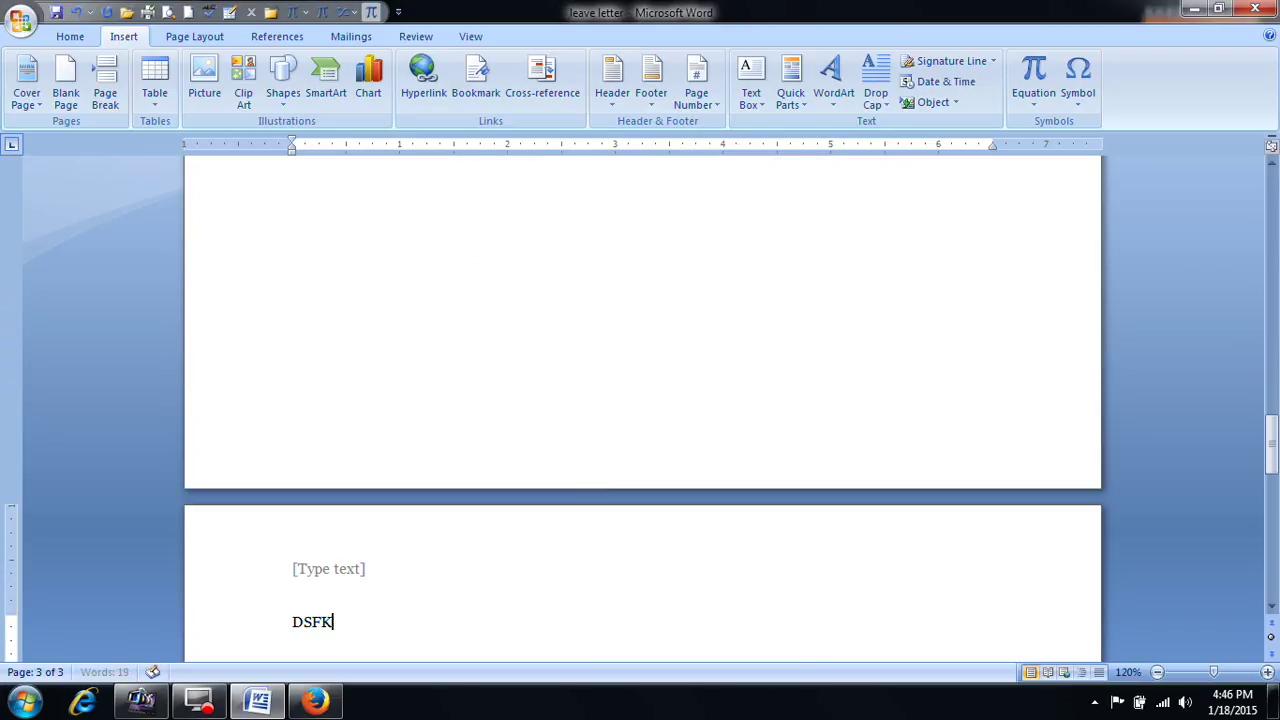
{"action": "key", "text": "BackSpace"}
{"action": "type", "text": "C LANGUAGE"}
{"action": "scroll", "coordinate": [642, 450], "scroll_direction": "down", "scroll_amount": 5}
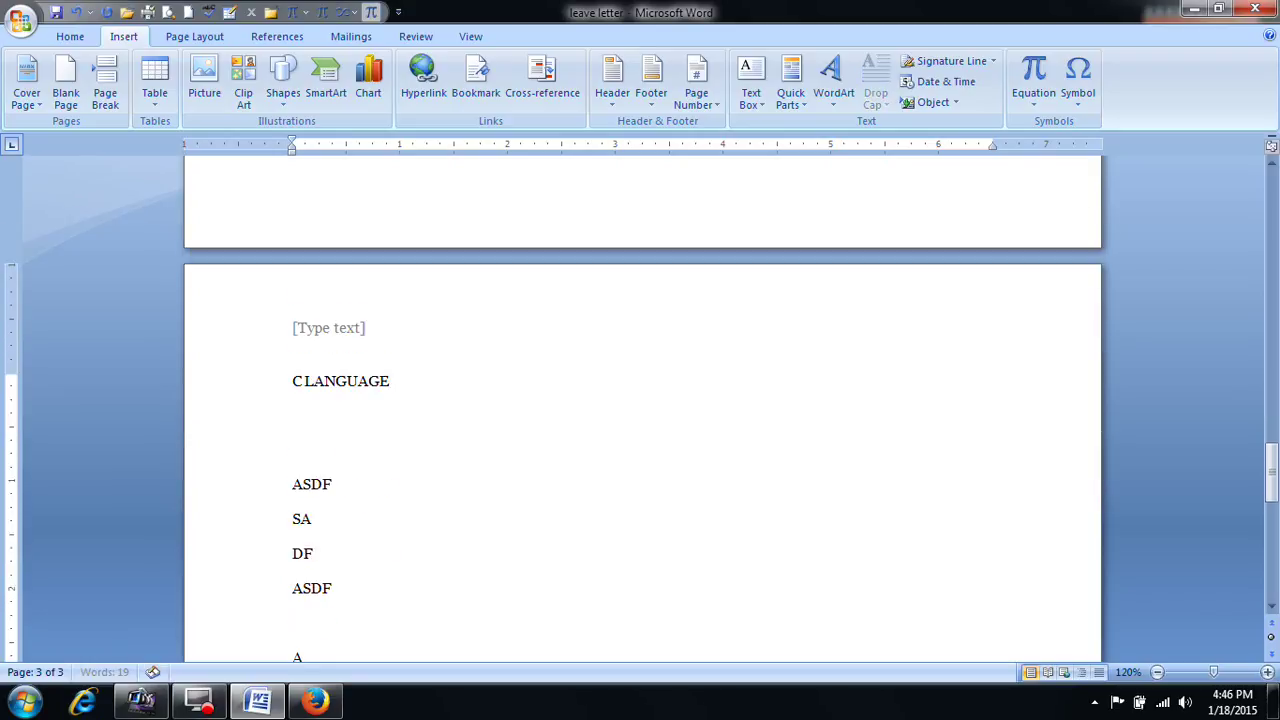
{"action": "type", "text": "SDF"}
Step: Bookmark the C LANGUAGE spot as Day3
{"action": "left_click", "coordinate": [475, 80]}
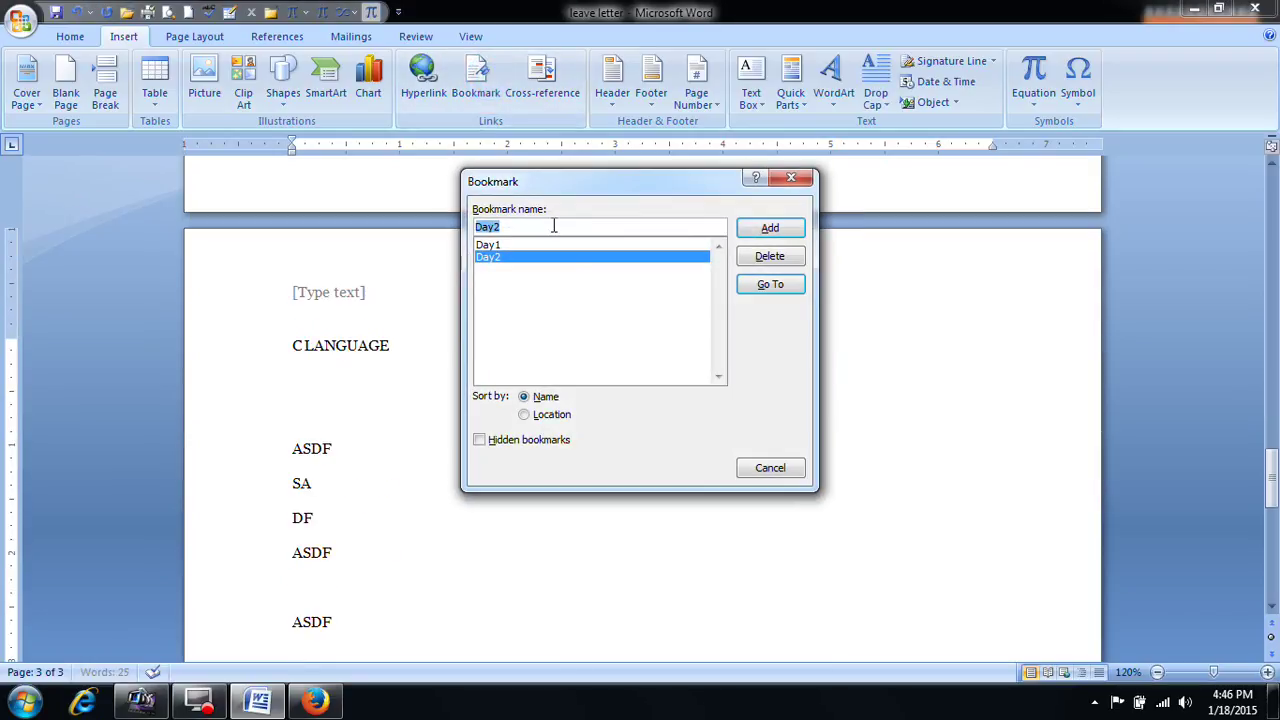
{"action": "type", "text": "D"}
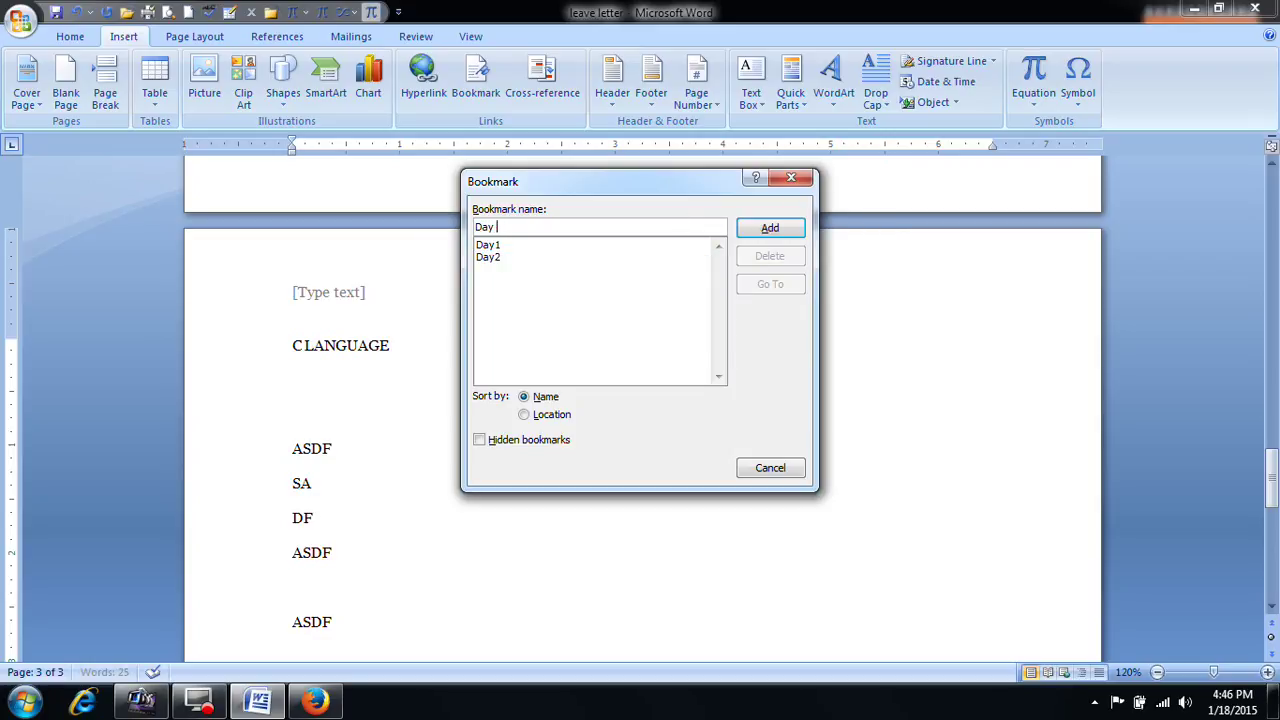
{"action": "left_click", "coordinate": [790, 222]}
{"action": "scroll", "coordinate": [797, 454], "scroll_direction": "up", "scroll_amount": 10}
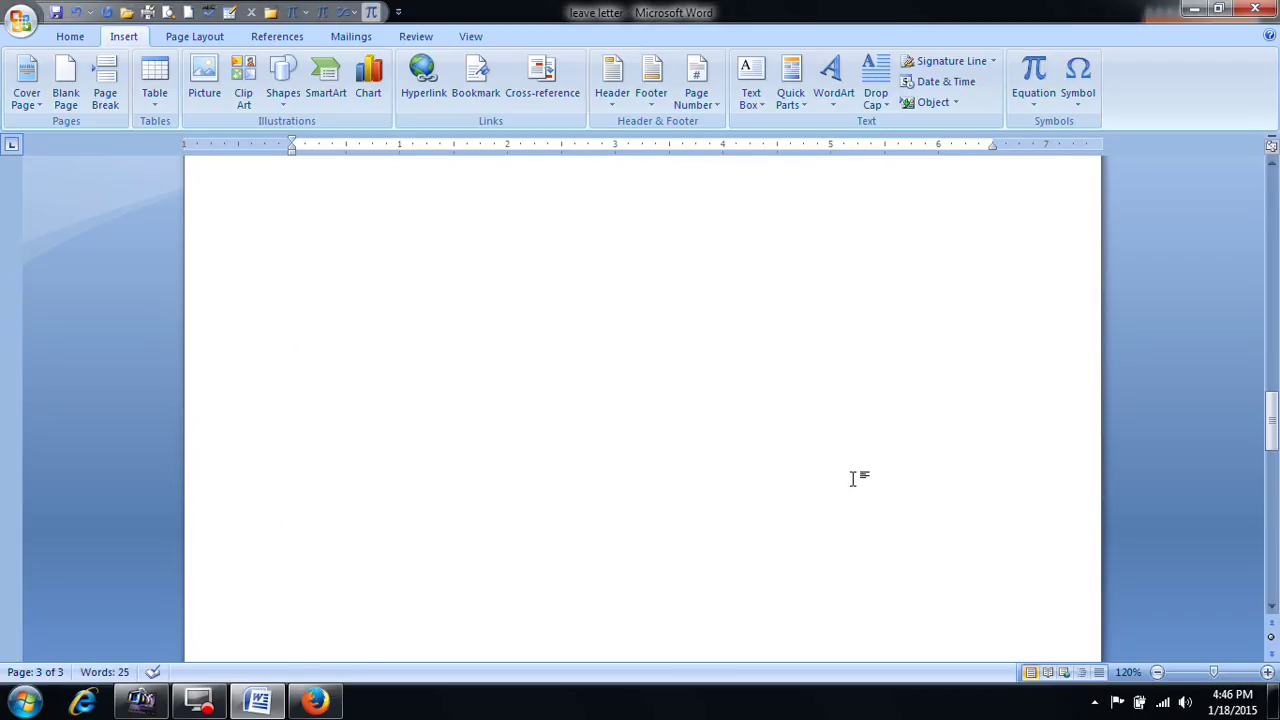
{"action": "left_click_drag", "start_coordinate": [1275, 365], "coordinate": [1275, 200]}
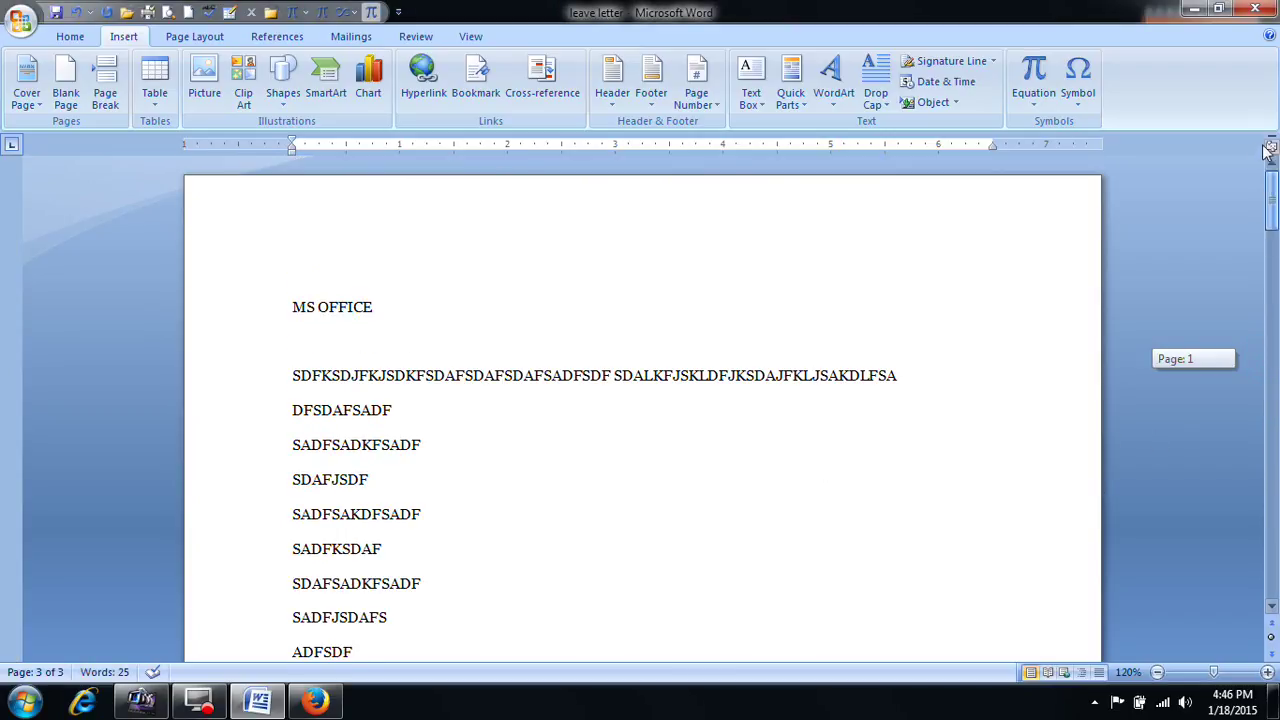
Step: Jump to the Day3 bookmark from the Bookmark dialog, then close it
{"action": "left_click", "coordinate": [587, 476]}
{"action": "left_click", "coordinate": [474, 88]}
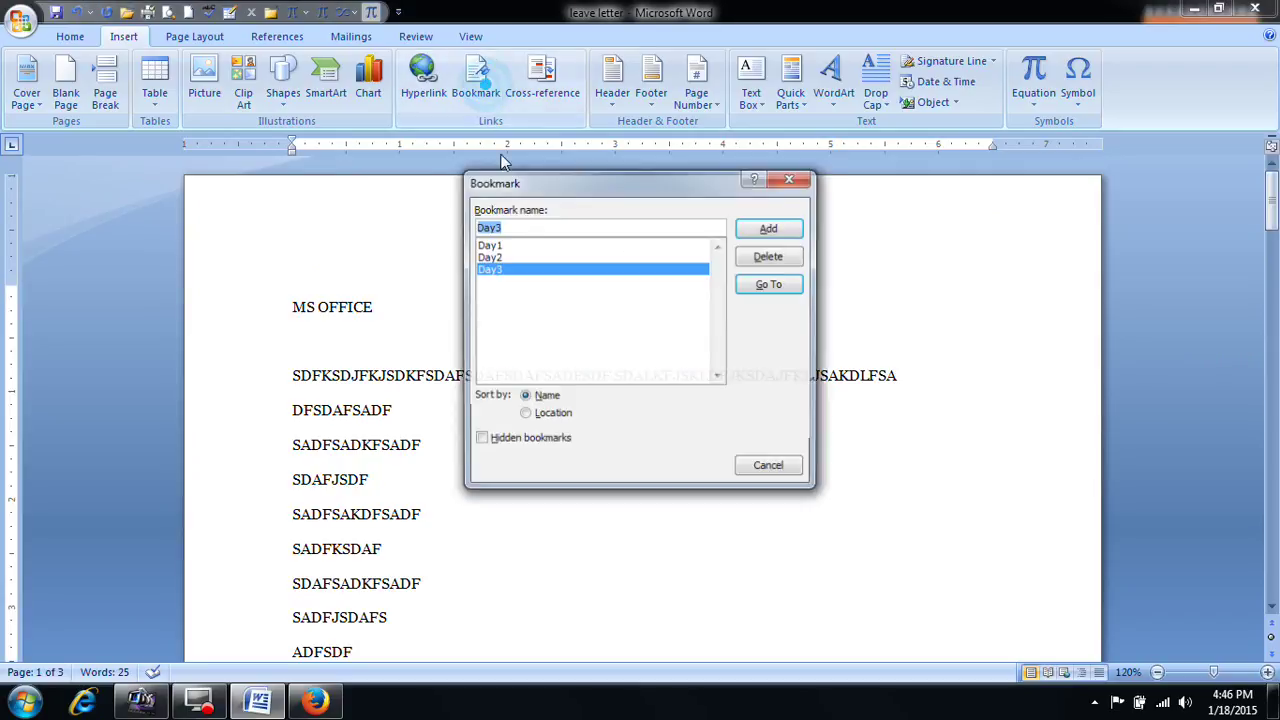
{"action": "left_click", "coordinate": [489, 246]}
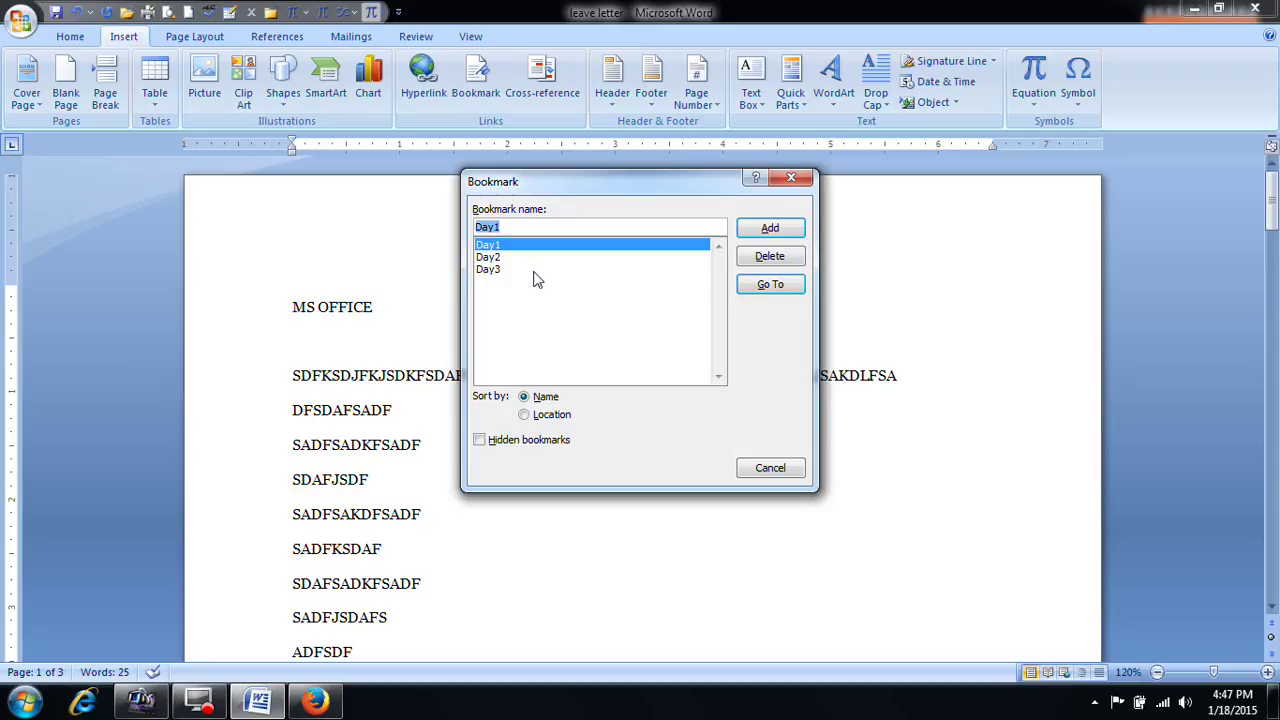
{"action": "left_click", "coordinate": [500, 271]}
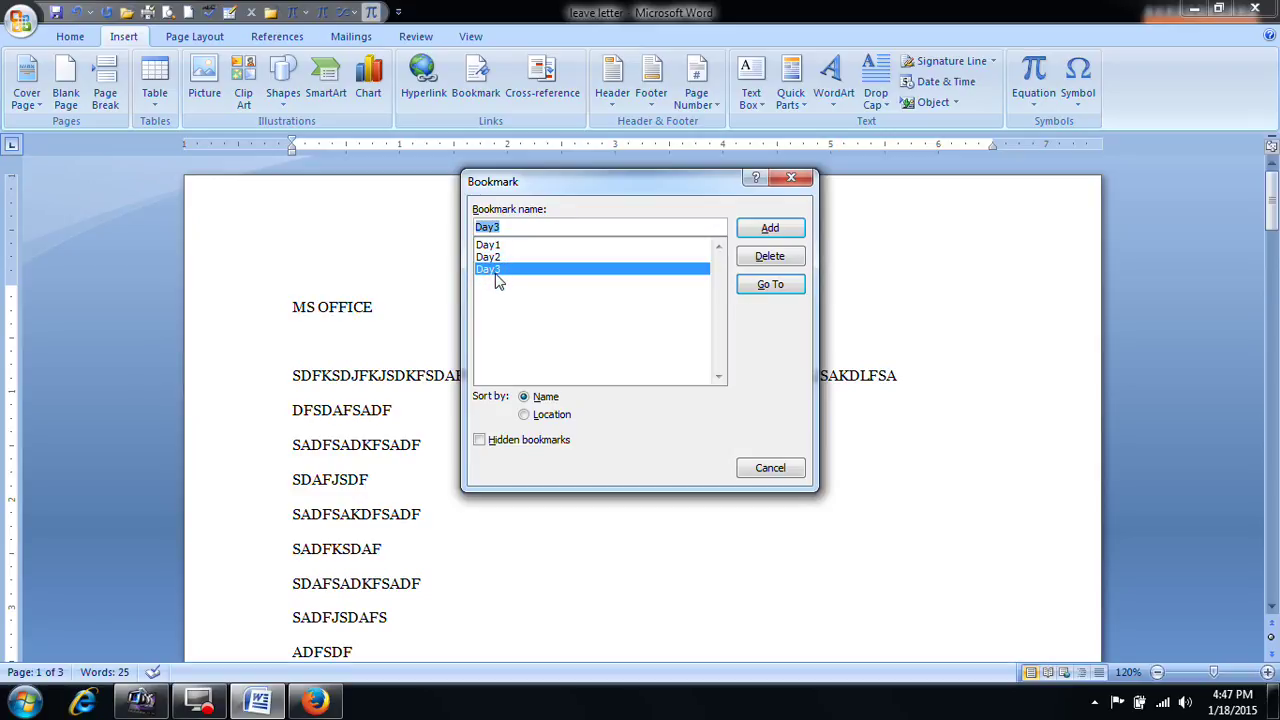
{"action": "left_click", "coordinate": [770, 287]}
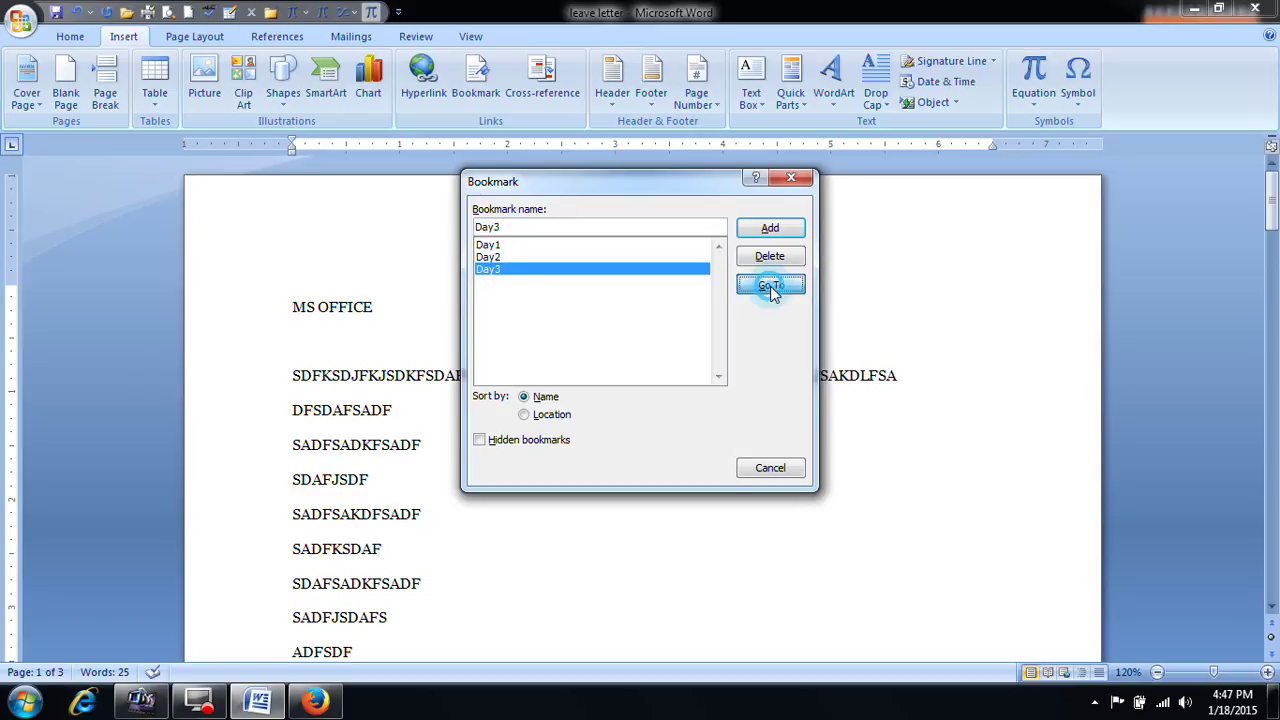
{"action": "left_click", "coordinate": [770, 468]}
Step: Jump to the Day2 bookmark, then to Day1 at MS OFFICE
{"action": "left_click_drag", "start_coordinate": [1273, 515], "coordinate": [1273, 468]}
{"action": "left_click", "coordinate": [646, 454]}
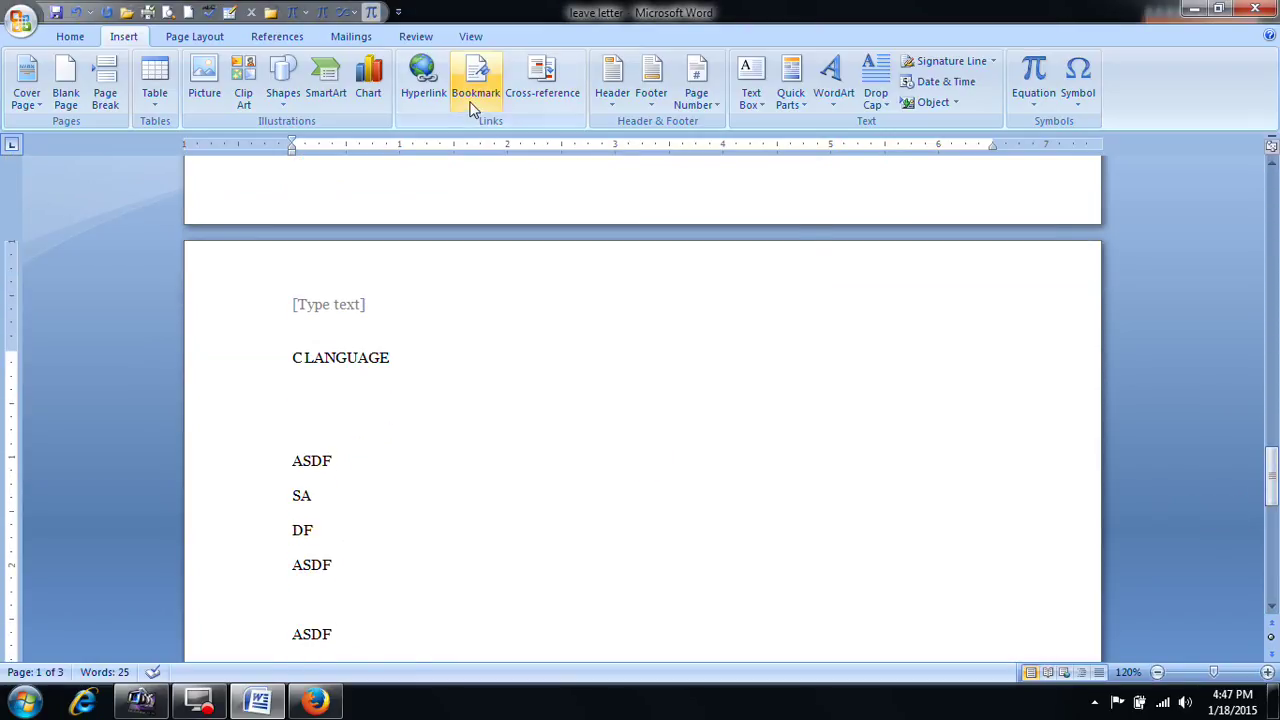
{"action": "left_click", "coordinate": [474, 92]}
{"action": "left_click", "coordinate": [500, 257]}
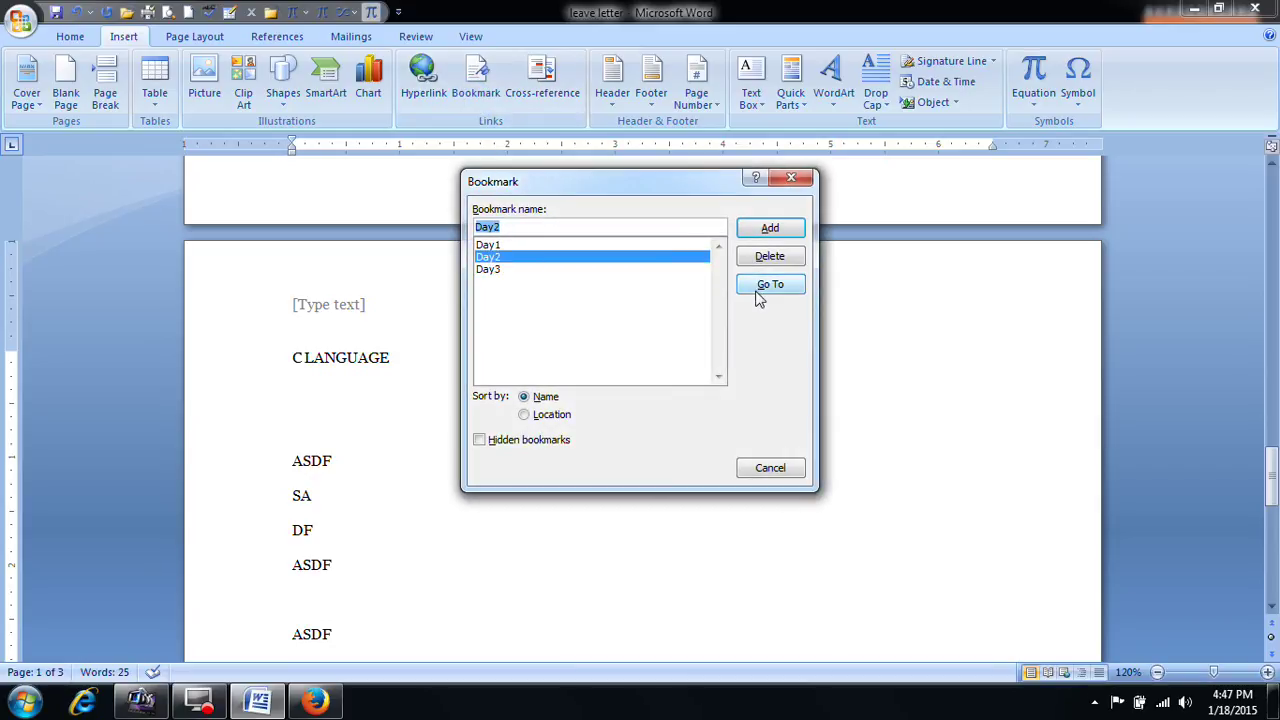
{"action": "left_click", "coordinate": [758, 292]}
{"action": "left_click", "coordinate": [543, 245]}
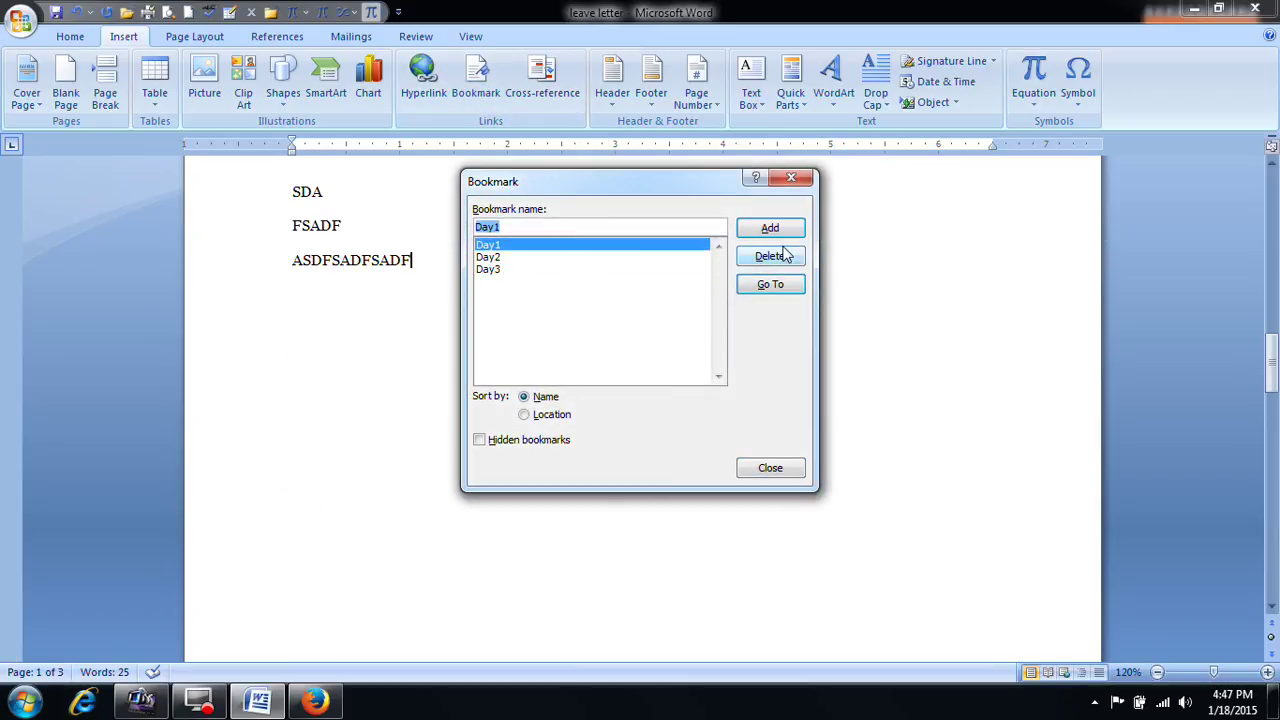
{"action": "left_click", "coordinate": [785, 286]}
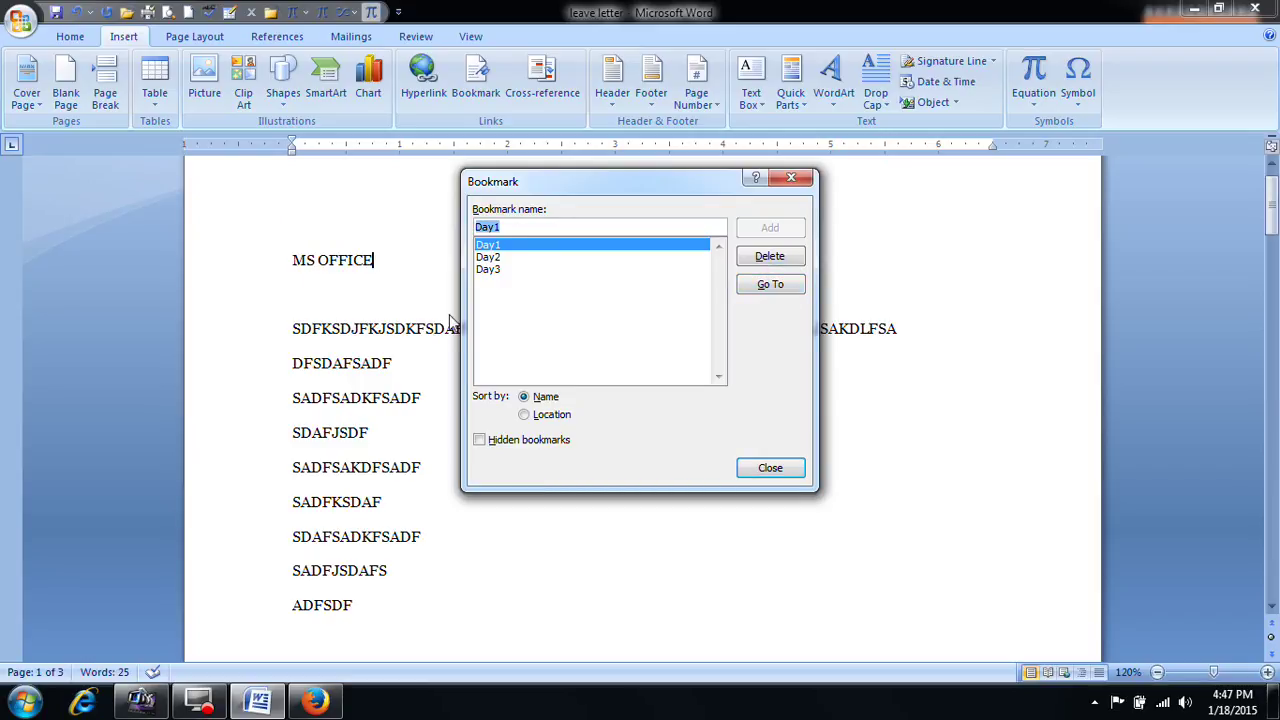
Step: Close the bookmarks window and select all the document text
{"action": "left_click", "coordinate": [502, 287]}
{"action": "left_click", "coordinate": [538, 322]}
{"action": "left_click", "coordinate": [540, 347]}
{"action": "left_click", "coordinate": [645, 317]}
{"action": "left_click", "coordinate": [589, 315]}
{"action": "left_click", "coordinate": [770, 467]}
{"action": "left_click", "coordinate": [650, 468]}
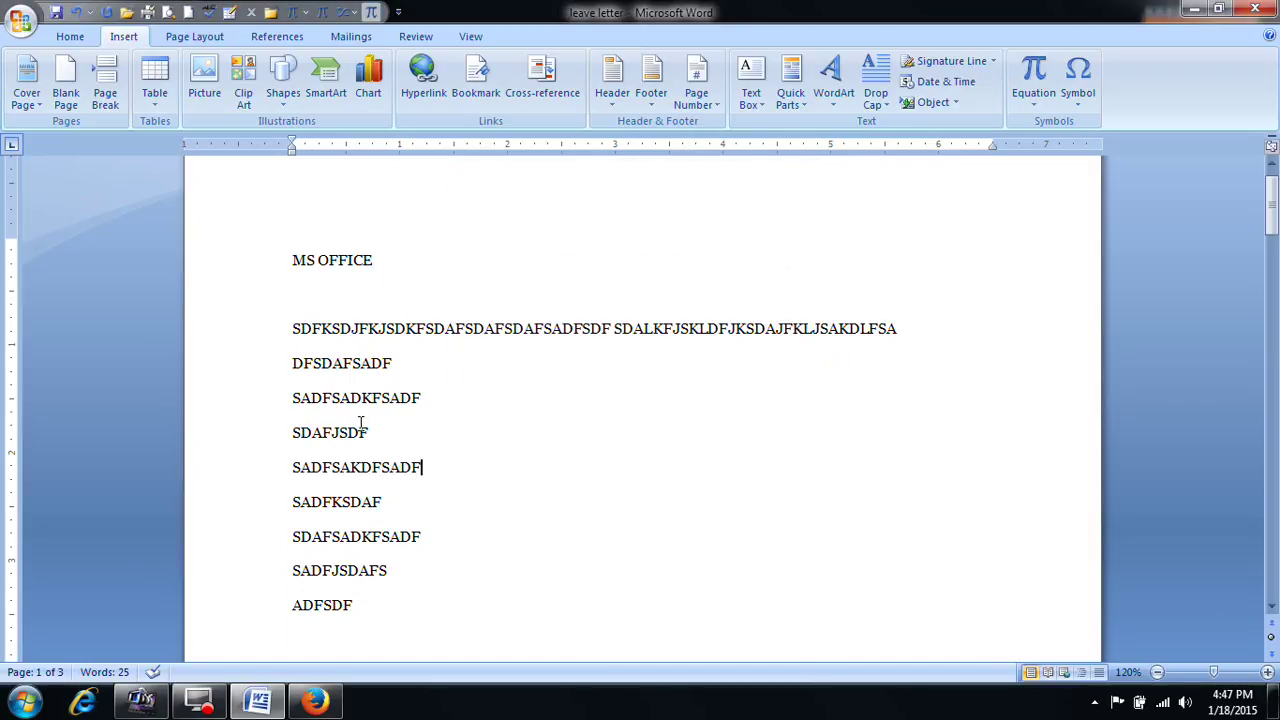
{"action": "key", "text": "ctrl+a"}
Step: Delete all the selected text, dismissing the cross-reference window unused
{"action": "key", "text": "Delete"}
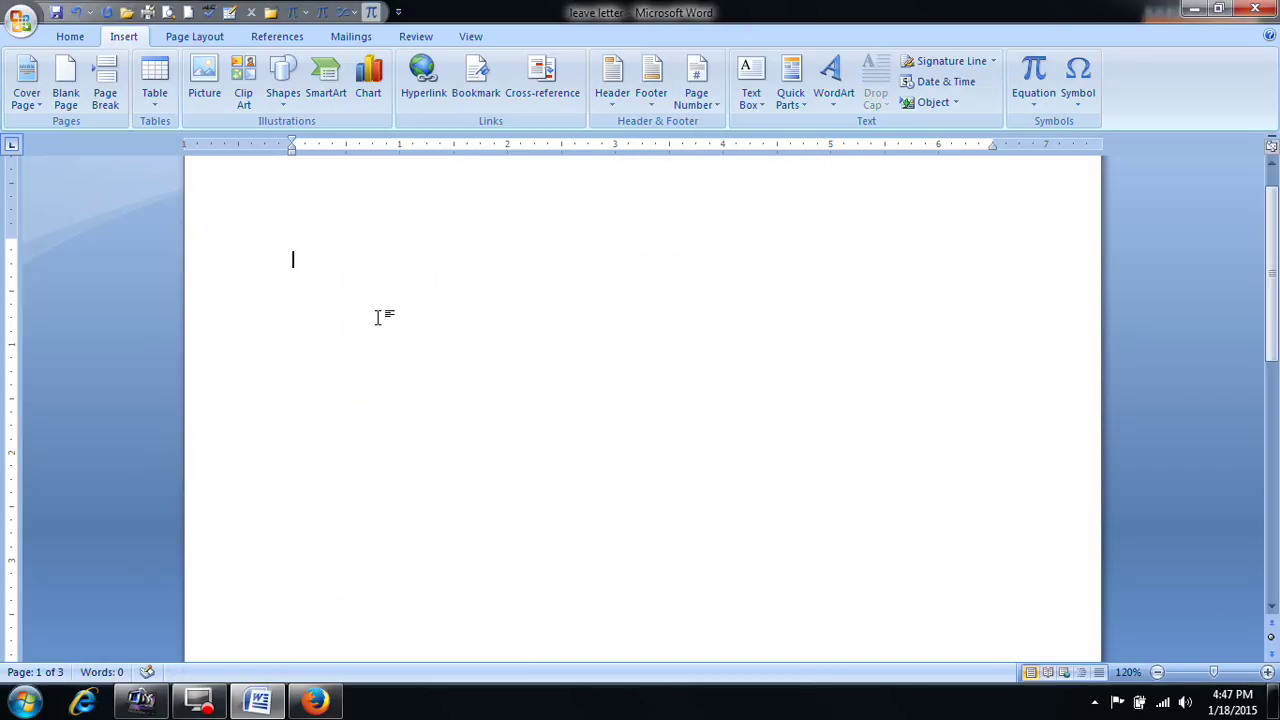
{"action": "left_click", "coordinate": [555, 97]}
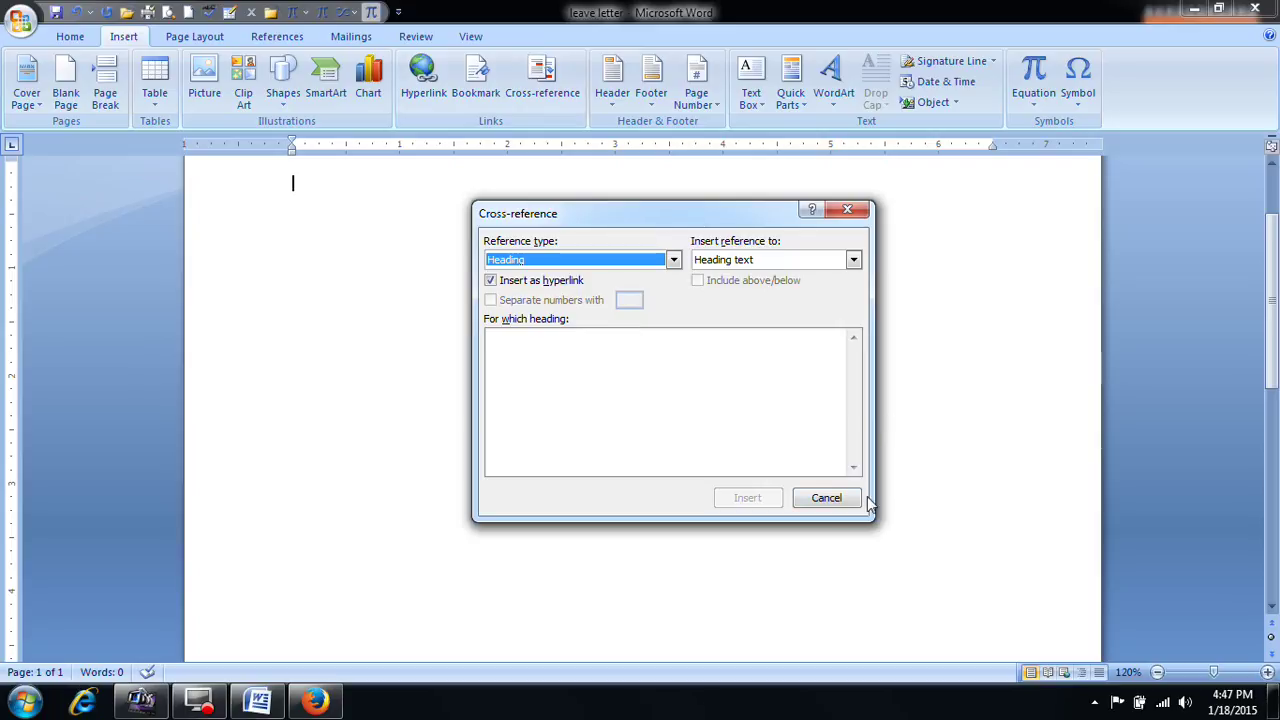
{"action": "left_click", "coordinate": [829, 498]}
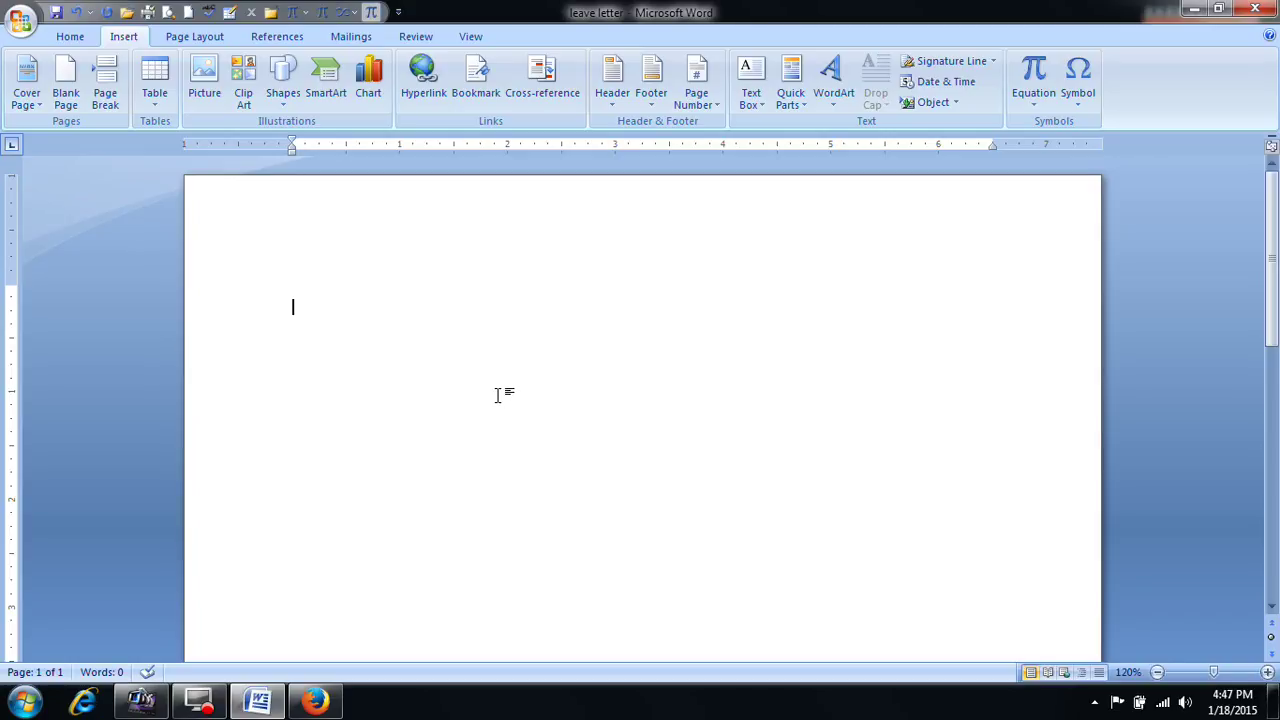
Step: Type the heading 'about me' followed by five lines of filler text
{"action": "type", "text": "about"}
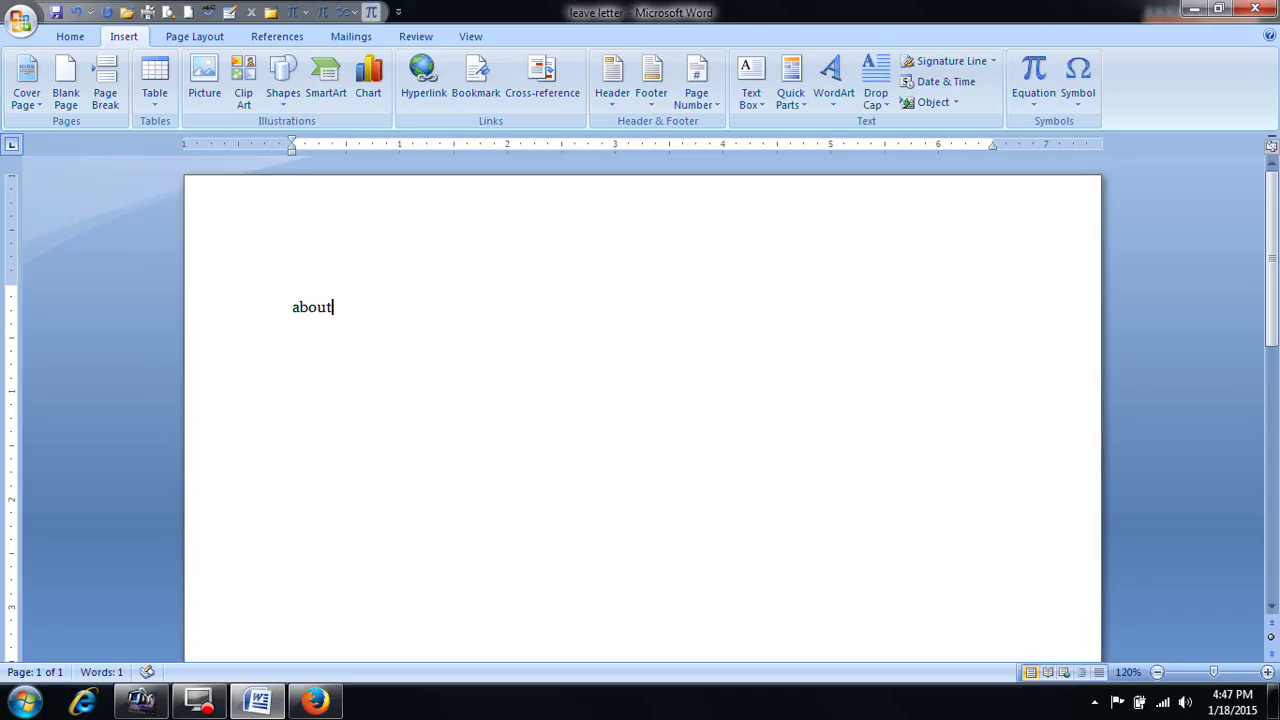
{"action": "type", "text": " me"}
{"action": "key", "text": "Return"}
{"action": "key", "text": "Return"}
{"action": "type", "text": "sadfs"}
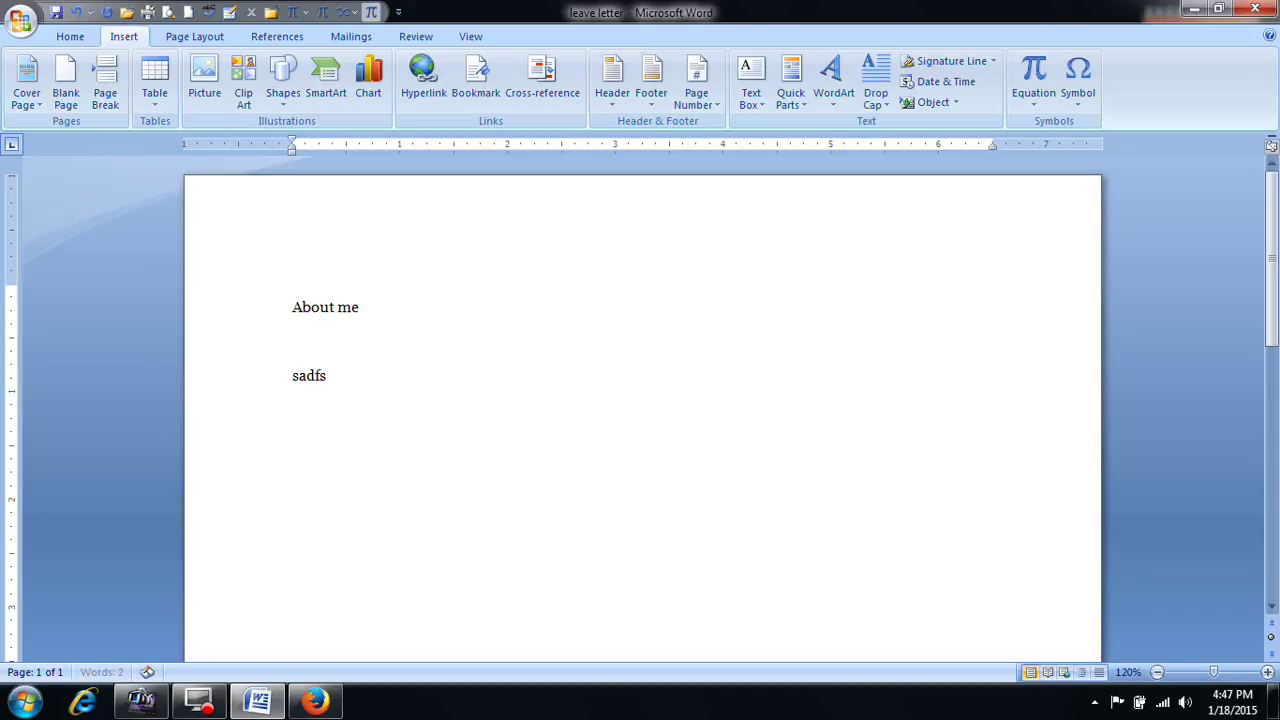
{"action": "type", "text": "dfsdkfjskladfjklsadfsa"}
{"action": "key", "text": "Return"}
{"action": "type", "text": "dfsadfsadf"}
{"action": "key", "text": "Return"}
{"action": "type", "text": "sadfsadfs"}
{"action": "key", "text": "Return"}
{"action": "type", "text": "dafsdajfsadf"}
{"action": "key", "text": "Return"}
{"action": "type", "text": "sadfsdafsadfsdafsadfjsdafksdafksdakfsdafsadfsda"}
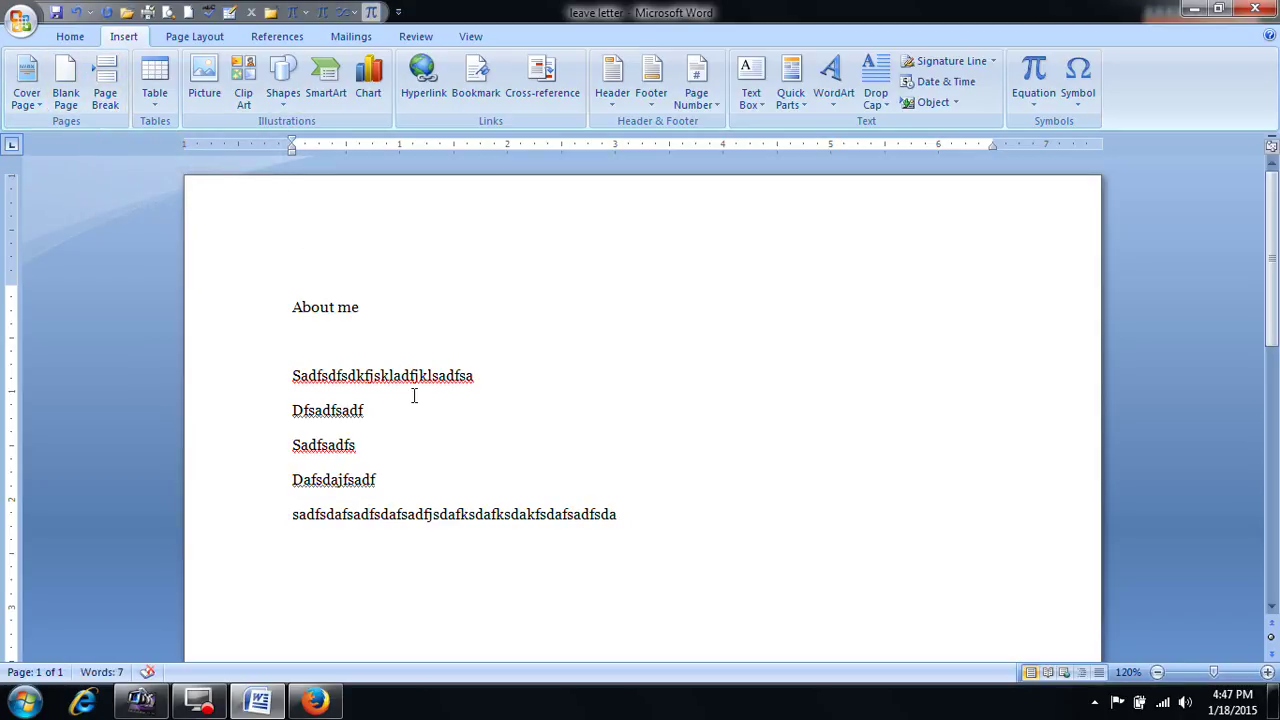
Step: Start a new page and fill it with five lines of filler text
{"action": "key", "text": "ctrl+Return"}
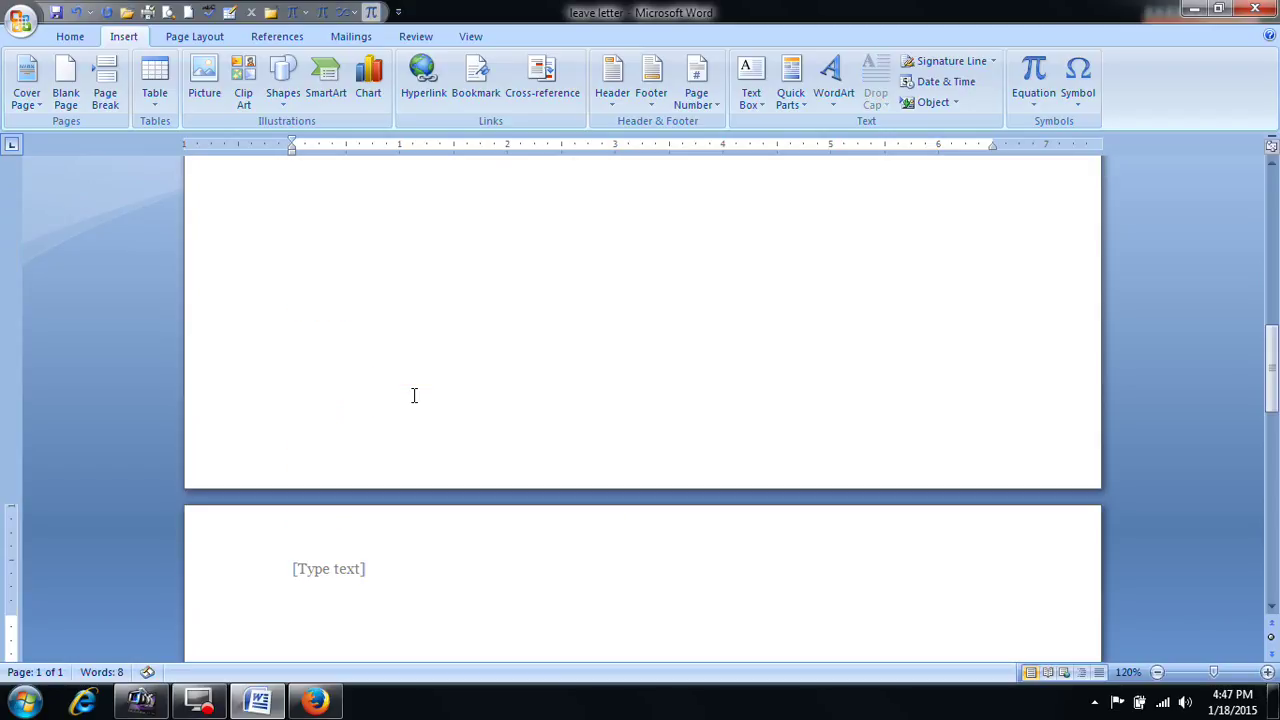
{"action": "type", "text": "sdlkafjklsadfsa"}
{"action": "key", "text": "Return"}
{"action": "type", "text": "dfsajkdfasd"}
{"action": "key", "text": "Return"}
{"action": "type", "text": "fsadfasdf"}
{"action": "key", "text": "Return"}
{"action": "type", "text": "sadfksadf"}
{"action": "key", "text": "Return"}
{"action": "type", "text": "asdfsdafjsadfsadf"}
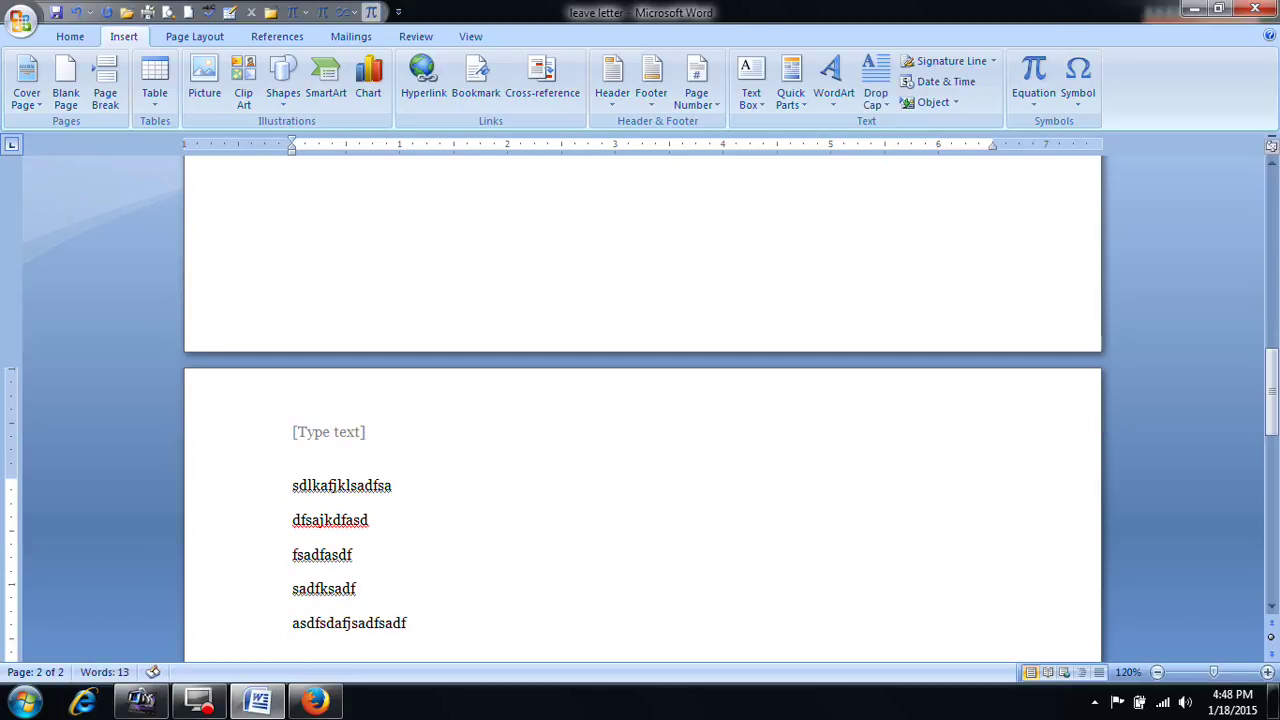
Step: Insert a MS OFFICE heading above the filler lines on page two
{"action": "left_click", "coordinate": [290, 487]}
{"action": "key", "text": "Return"}
{"action": "key", "text": "Return"}
{"action": "key", "text": "Return"}
{"action": "key", "text": "Return"}
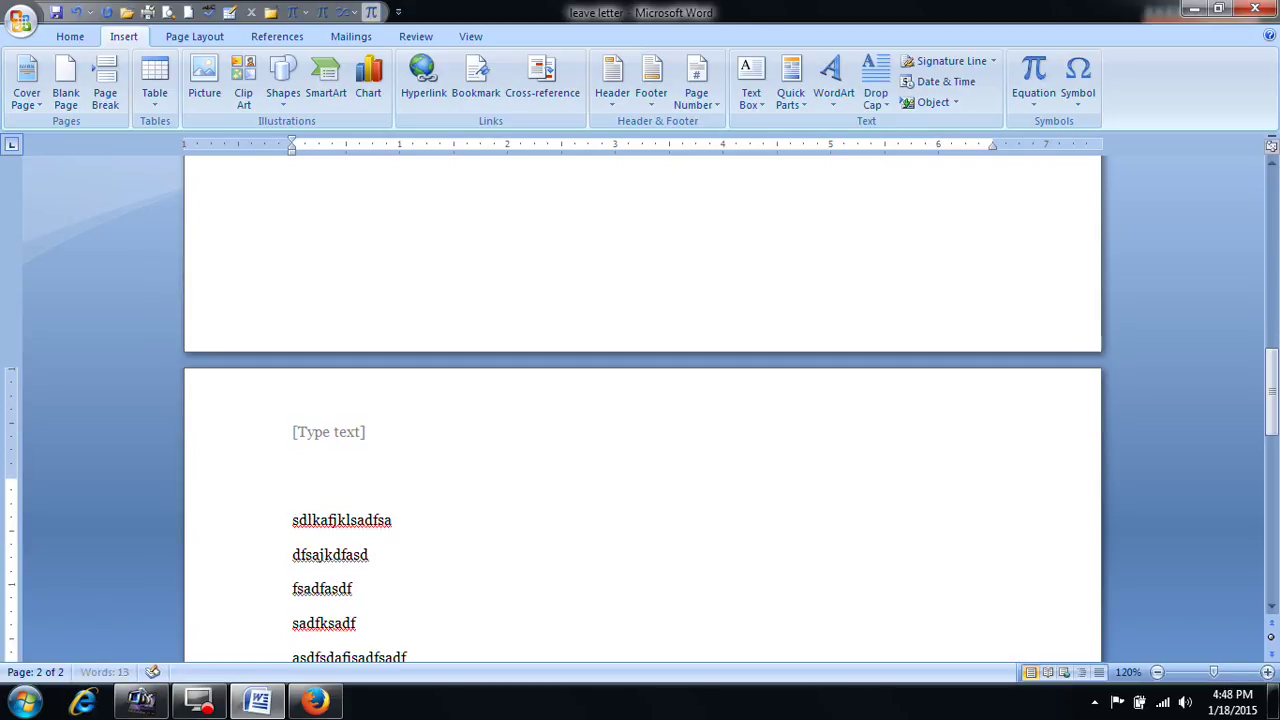
{"action": "left_click", "coordinate": [329, 534]}
{"action": "type", "text": "MS"}
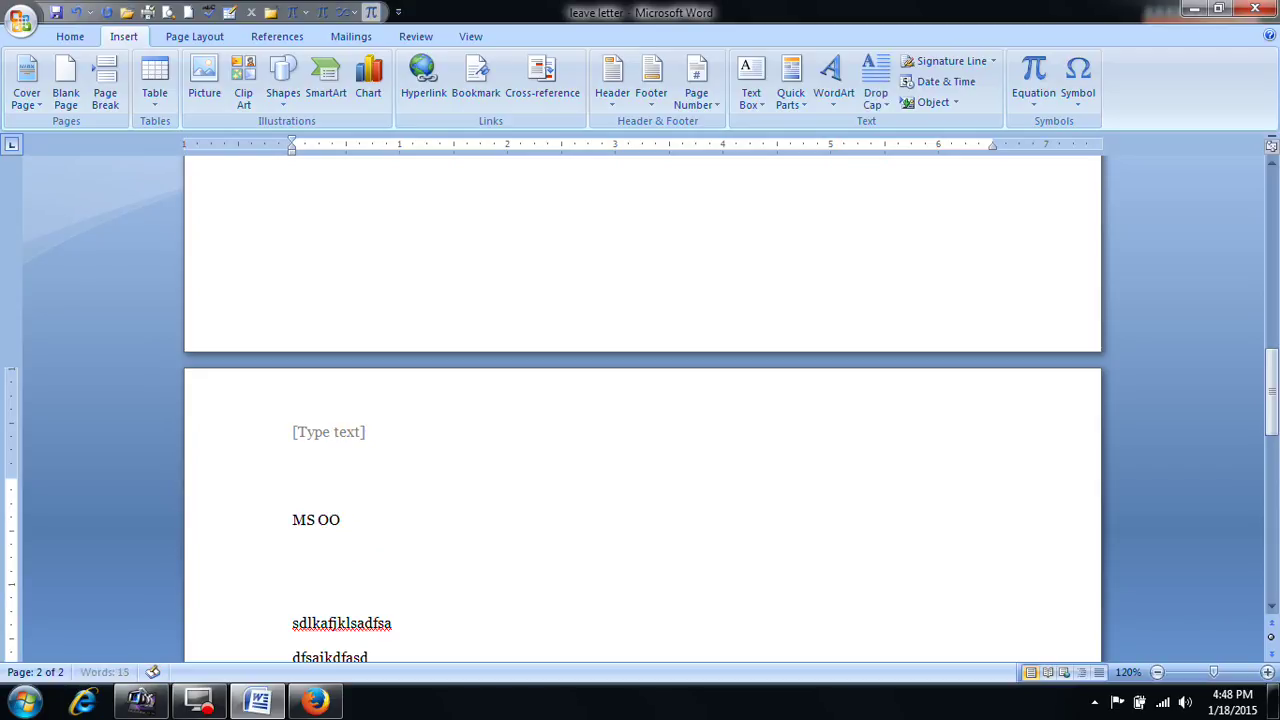
{"action": "type", "text": " OFFIC"}
{"action": "key", "text": "BackSpace"}
{"action": "type", "text": "IC"}
Step: Type D after the last filler line of the MS OFFICE page
{"action": "scroll", "coordinate": [449, 557], "scroll_direction": "down", "scroll_amount": 7}
{"action": "left_click", "coordinate": [471, 437]}
{"action": "scroll", "coordinate": [488, 449], "scroll_direction": "up", "scroll_amount": 10}
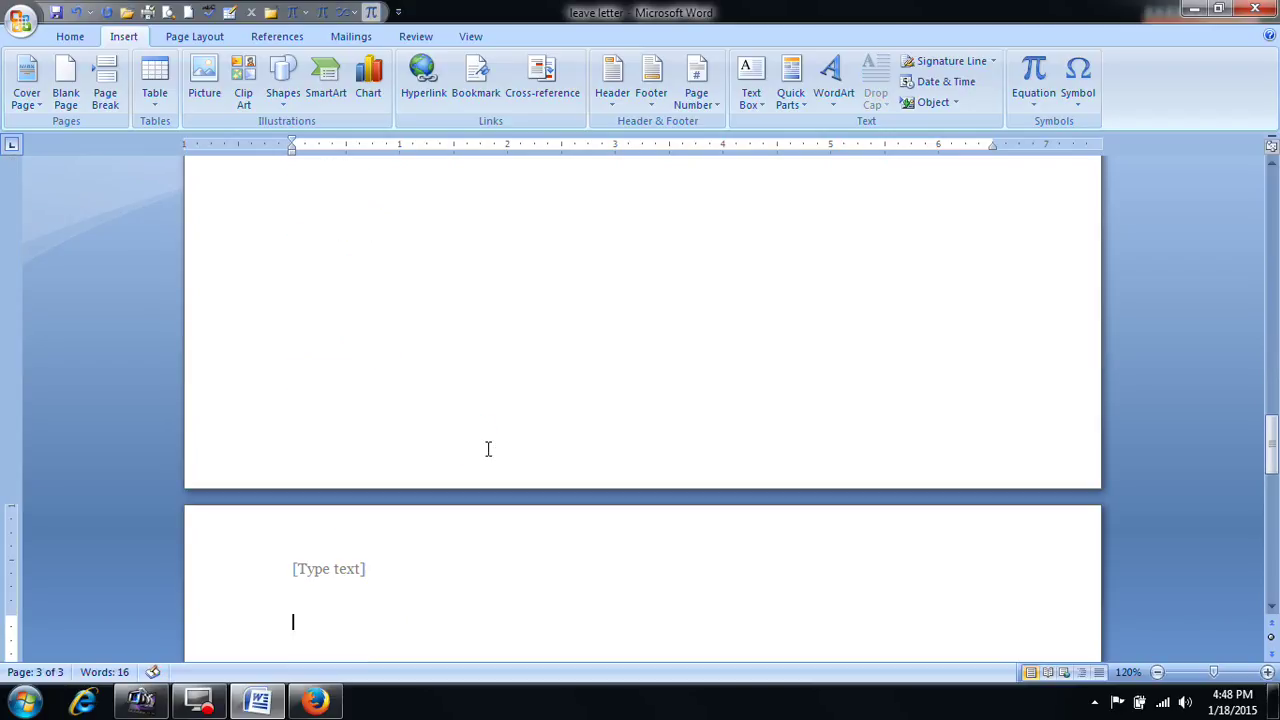
{"action": "type", "text": "DTP"}
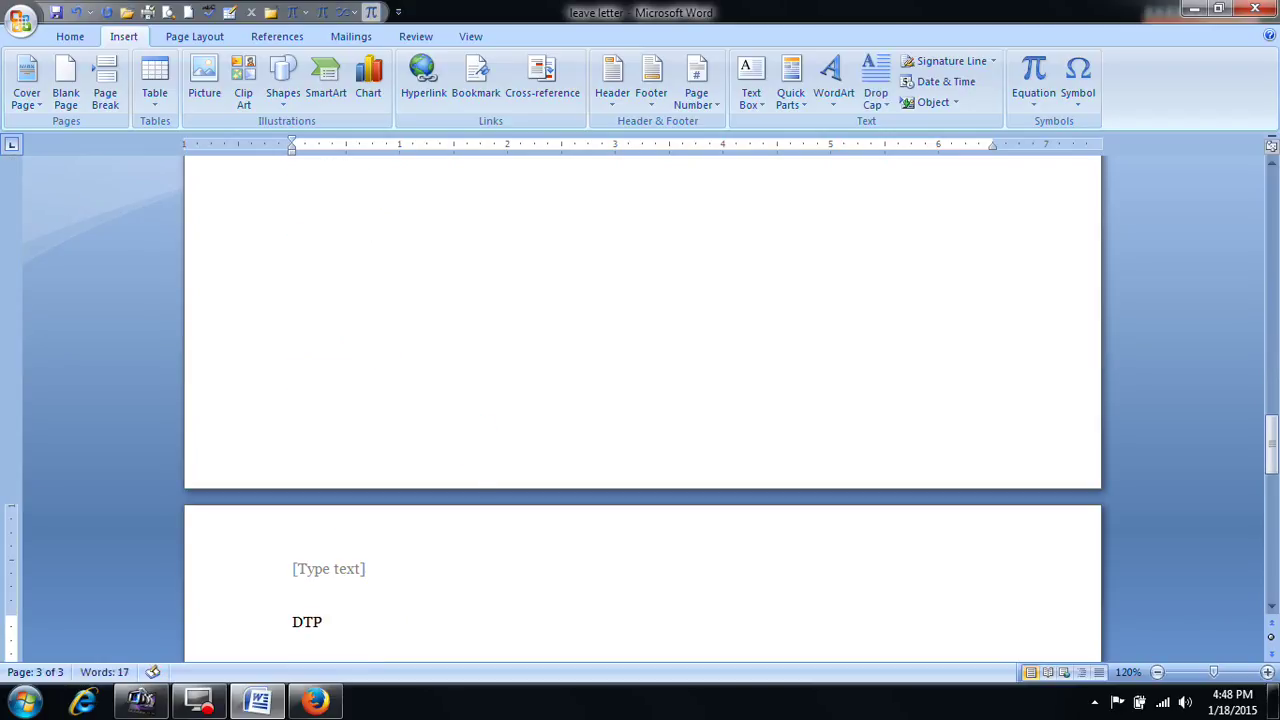
{"action": "scroll", "coordinate": [642, 400], "scroll_direction": "down", "scroll_amount": 1}
{"action": "scroll", "coordinate": [642, 400], "scroll_direction": "down", "scroll_amount": 4}
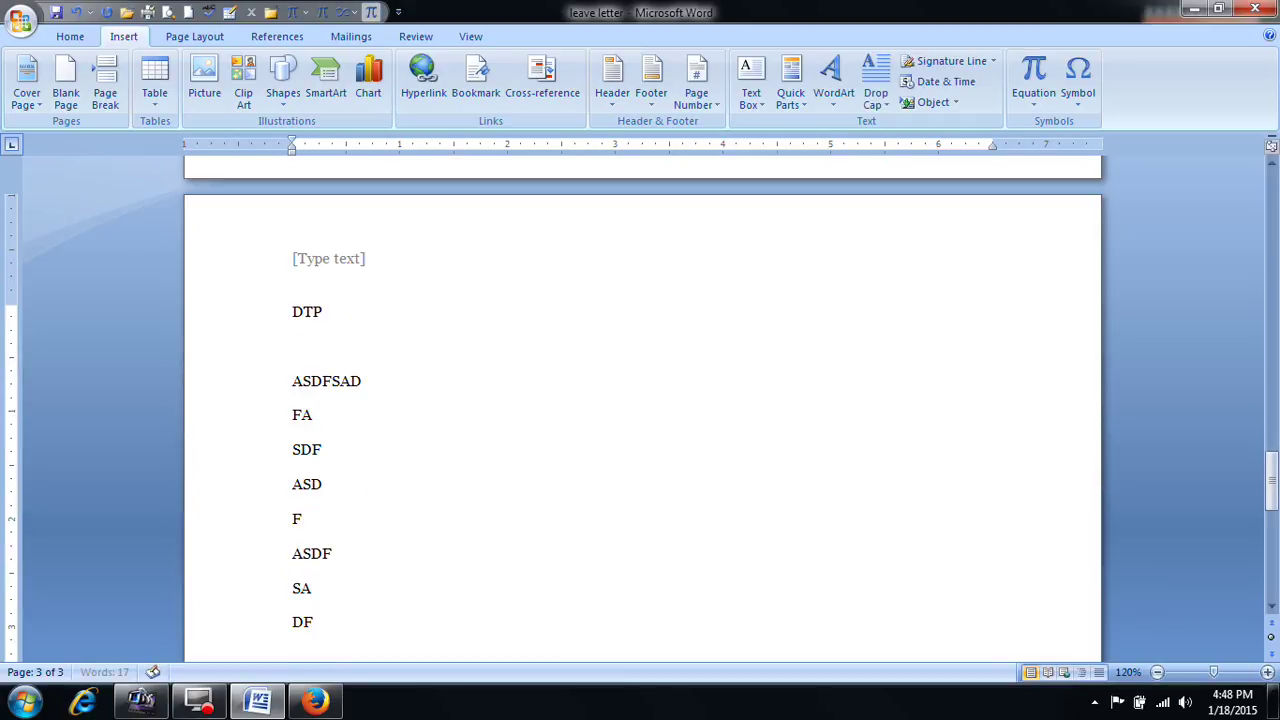
Step: Start a new page with the C-LANGUAGE heading and two filler lines
{"action": "key", "text": "ctrl+Return"}
{"action": "type", "text": "C-LANGUAGE"}
{"action": "key", "text": "Return"}
{"action": "type", "text": "FASDF'"}
{"action": "key", "text": "Return"}
{"action": "type", "text": "SDAF"}
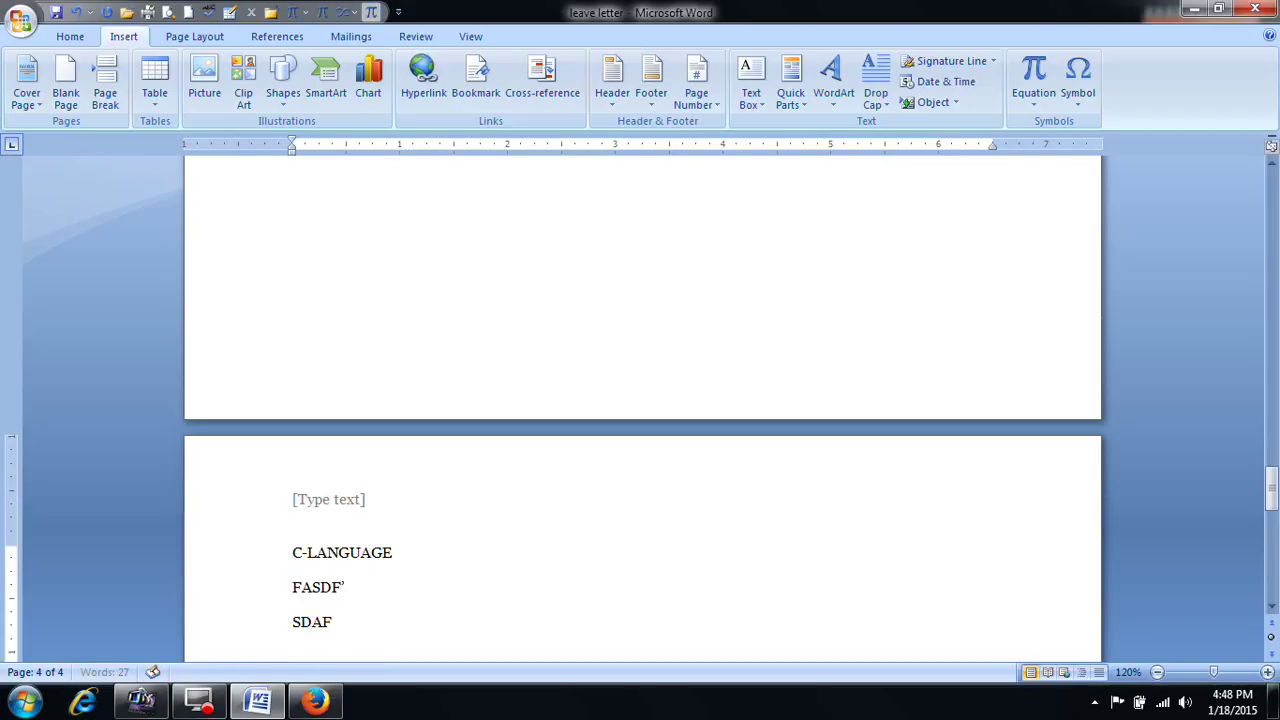
{"action": "type", "text": "JKSADFKLSADKLFKSADFKSADKFASKDFKSADFSA"}
{"action": "key", "text": "Return"}
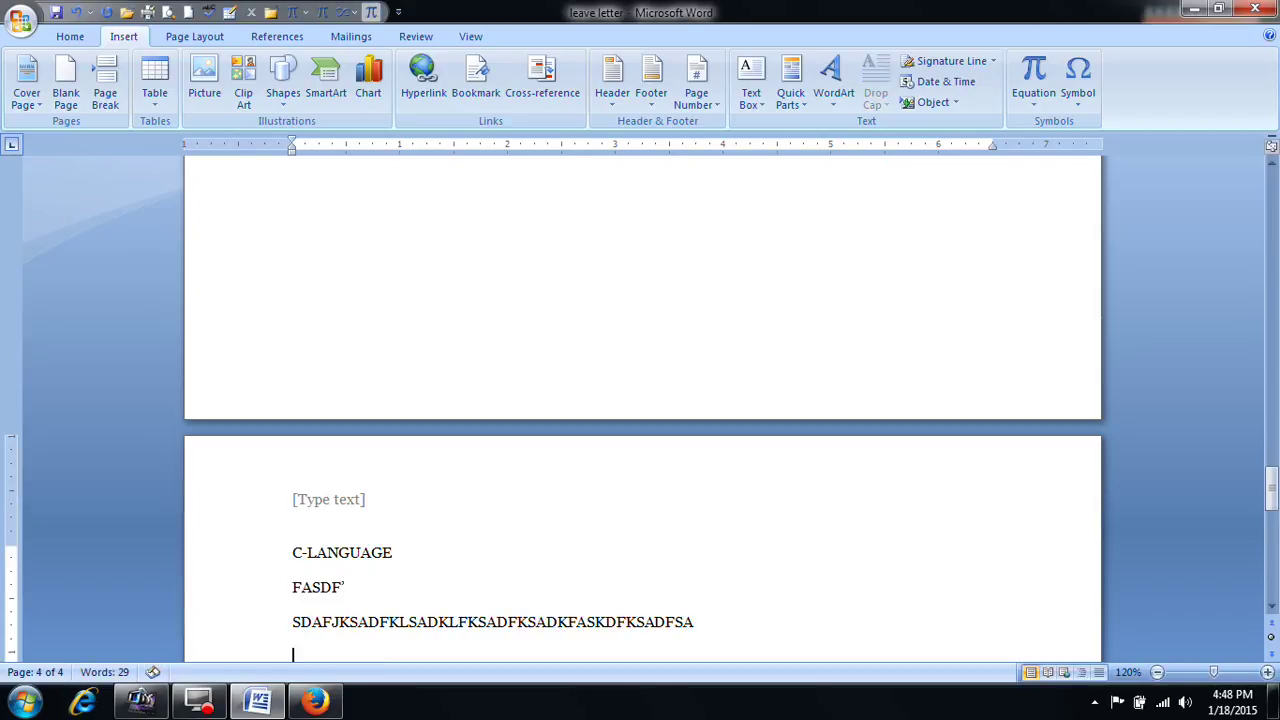
Step: Type the HARDWARE heading followed by filler text 'F SA DF ASDF AS DF ASDF SADF'
{"action": "scroll", "coordinate": [352, 660], "scroll_direction": "up", "scroll_amount": 1}
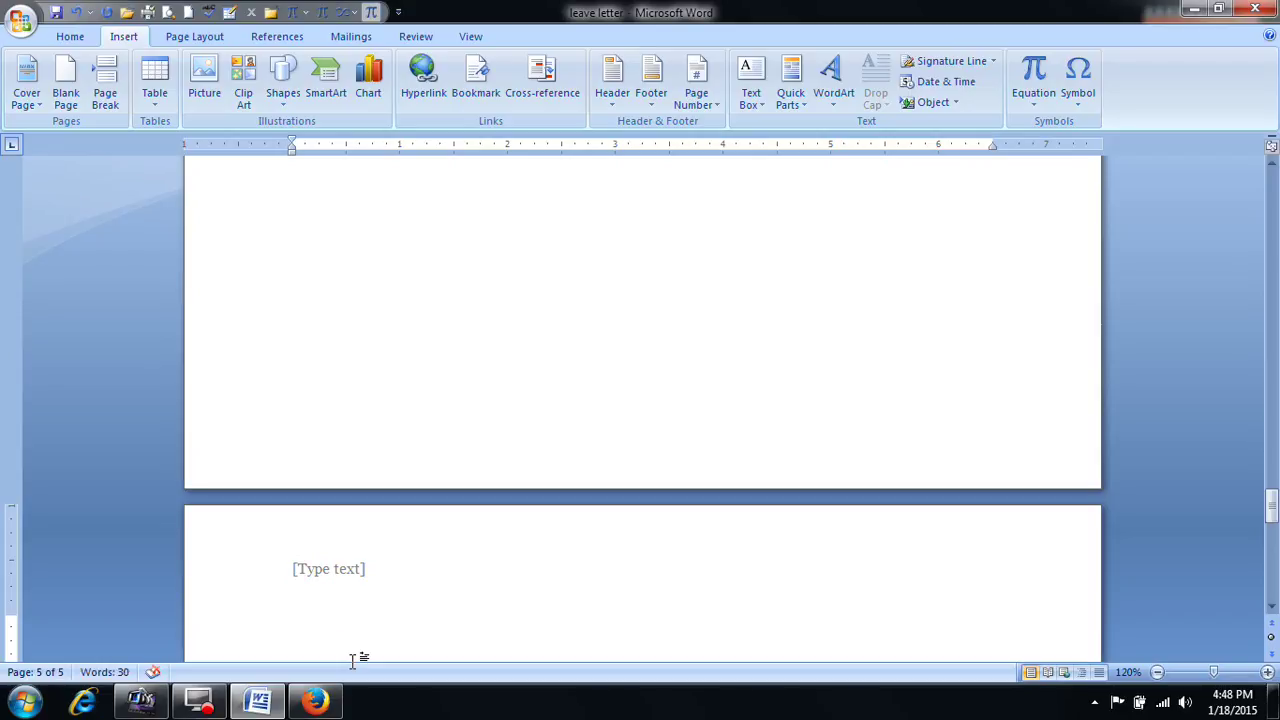
{"action": "type", "text": "HARD"}
{"action": "type", "text": "WA"}
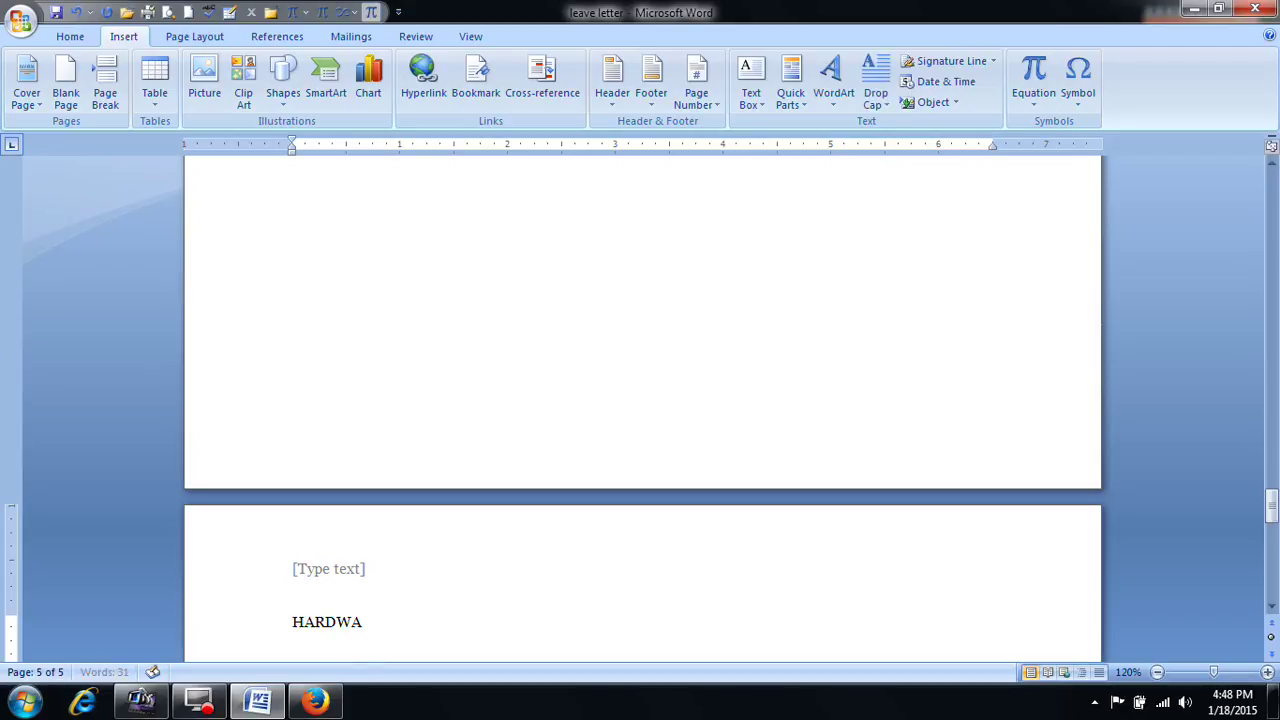
{"action": "type", "text": "RE  F SA DF ASDF AS DF ASDF SADF"}
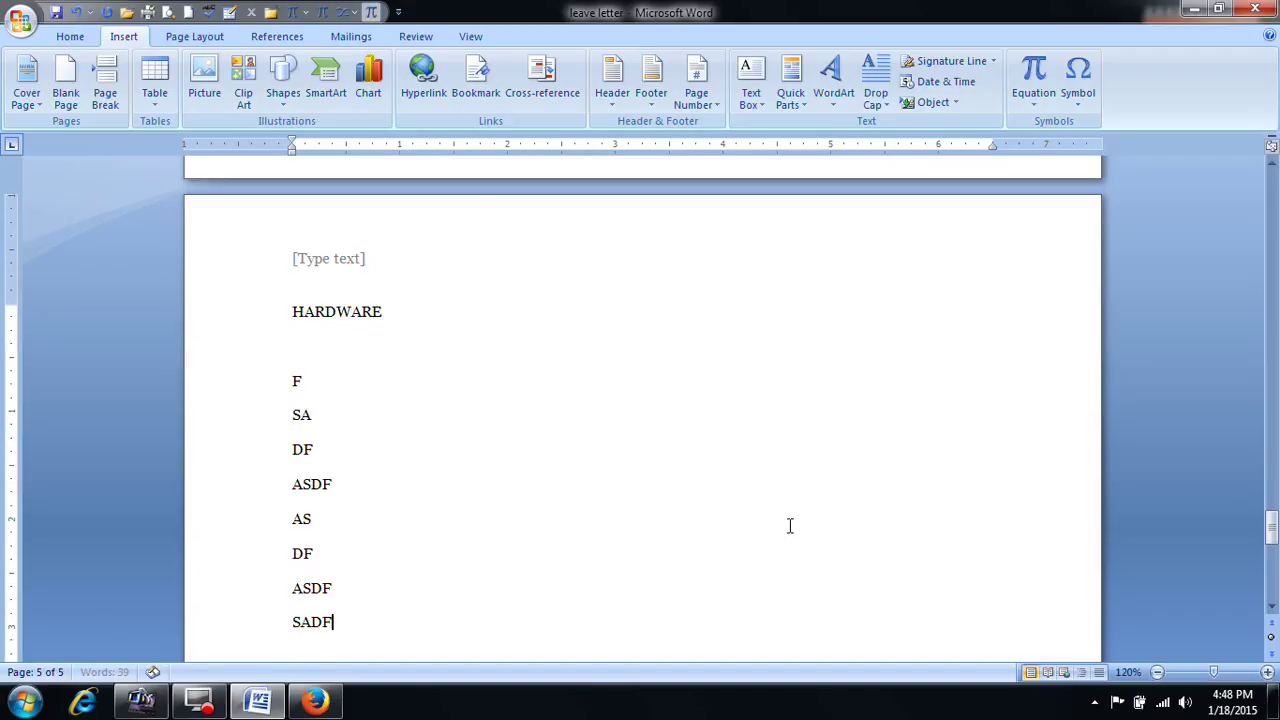
{"action": "left_click_drag", "start_coordinate": [1271, 535], "coordinate": [1271, 190]}
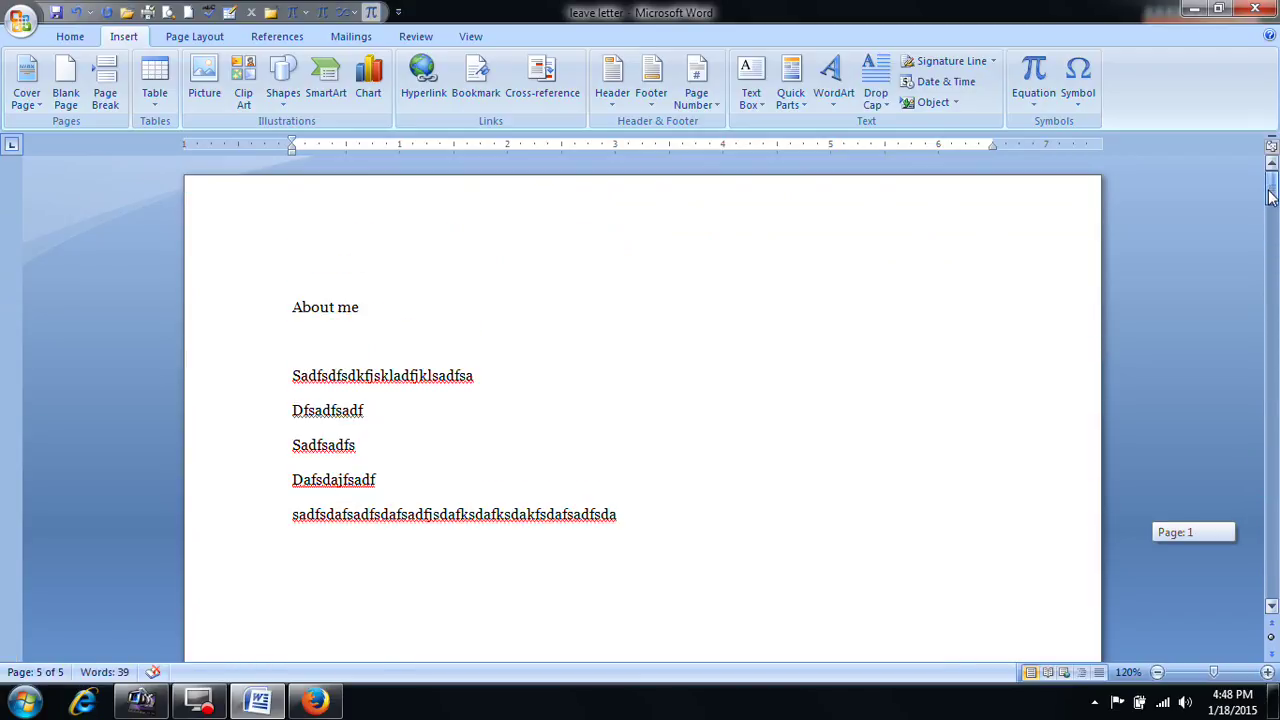
Step: Apply the Heading 1 style to the MS OFFICE heading
{"action": "left_click", "coordinate": [346, 356]}
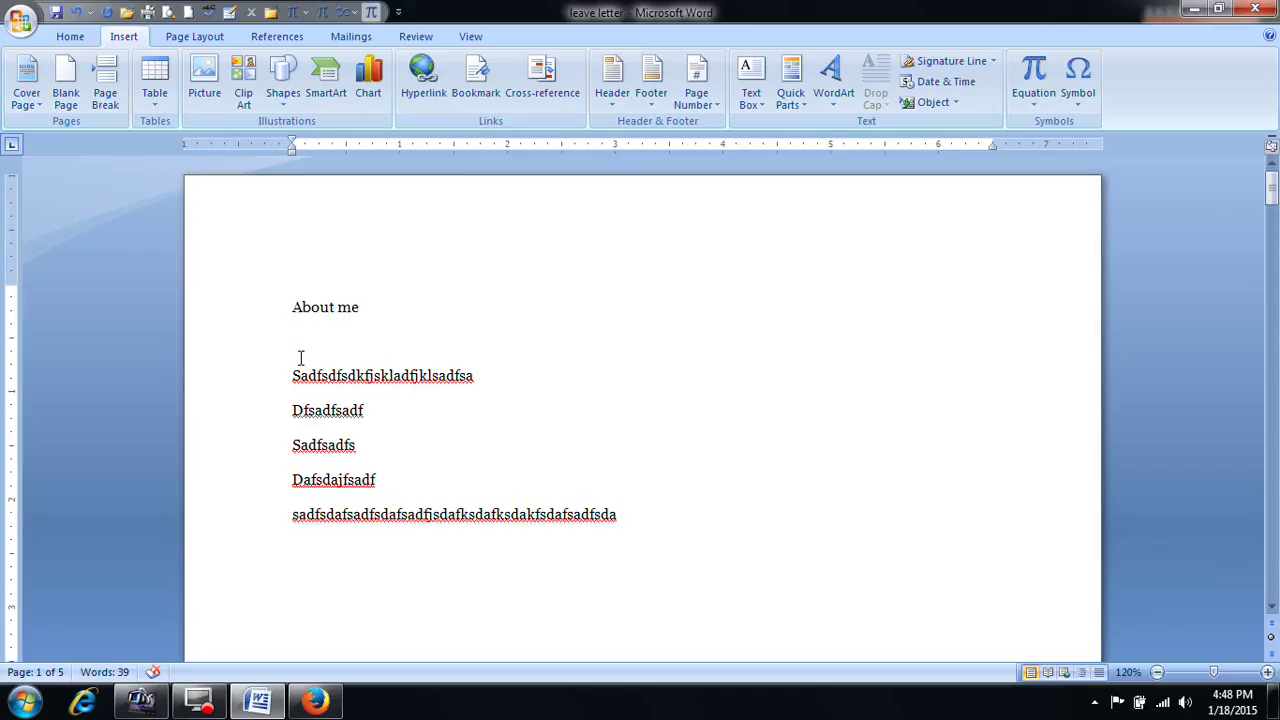
{"action": "scroll", "coordinate": [316, 440], "scroll_direction": "down", "scroll_amount": 1}
{"action": "left_click", "coordinate": [323, 517]}
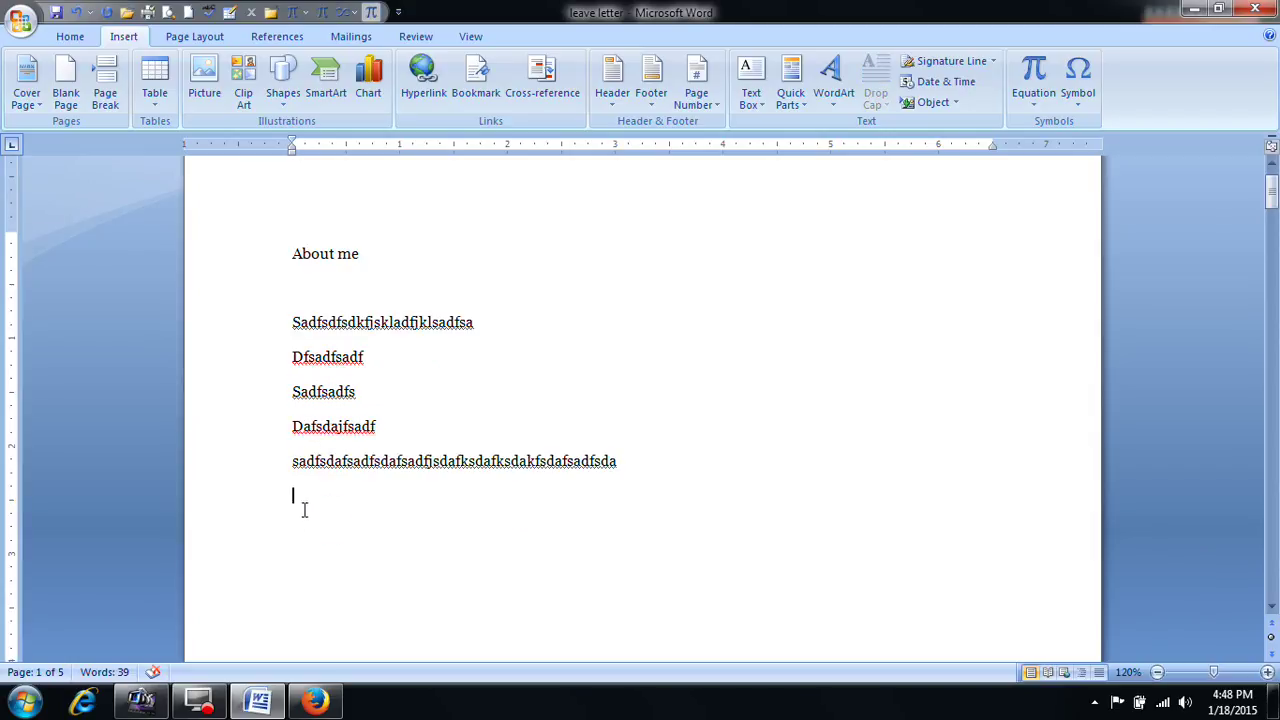
{"action": "scroll", "coordinate": [309, 521], "scroll_direction": "down", "scroll_amount": 3}
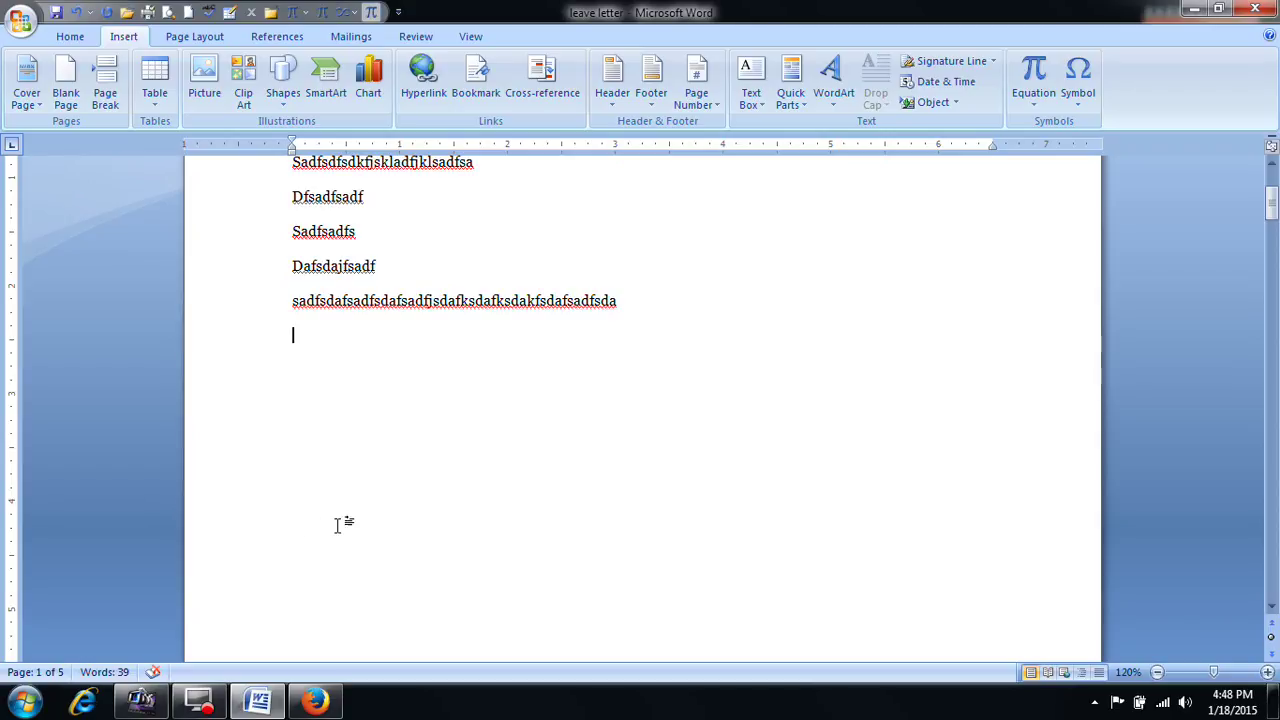
{"action": "scroll", "coordinate": [338, 527], "scroll_direction": "down", "scroll_amount": 5}
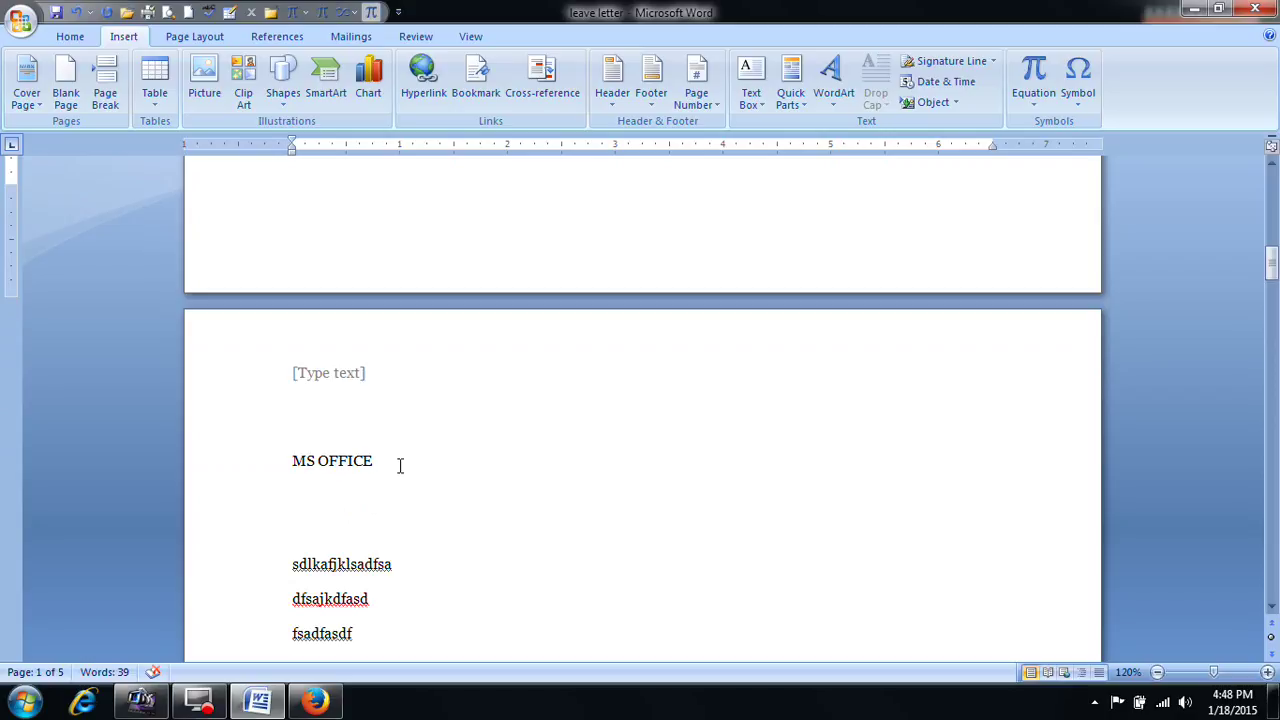
{"action": "left_click_drag", "start_coordinate": [392, 469], "coordinate": [290, 463]}
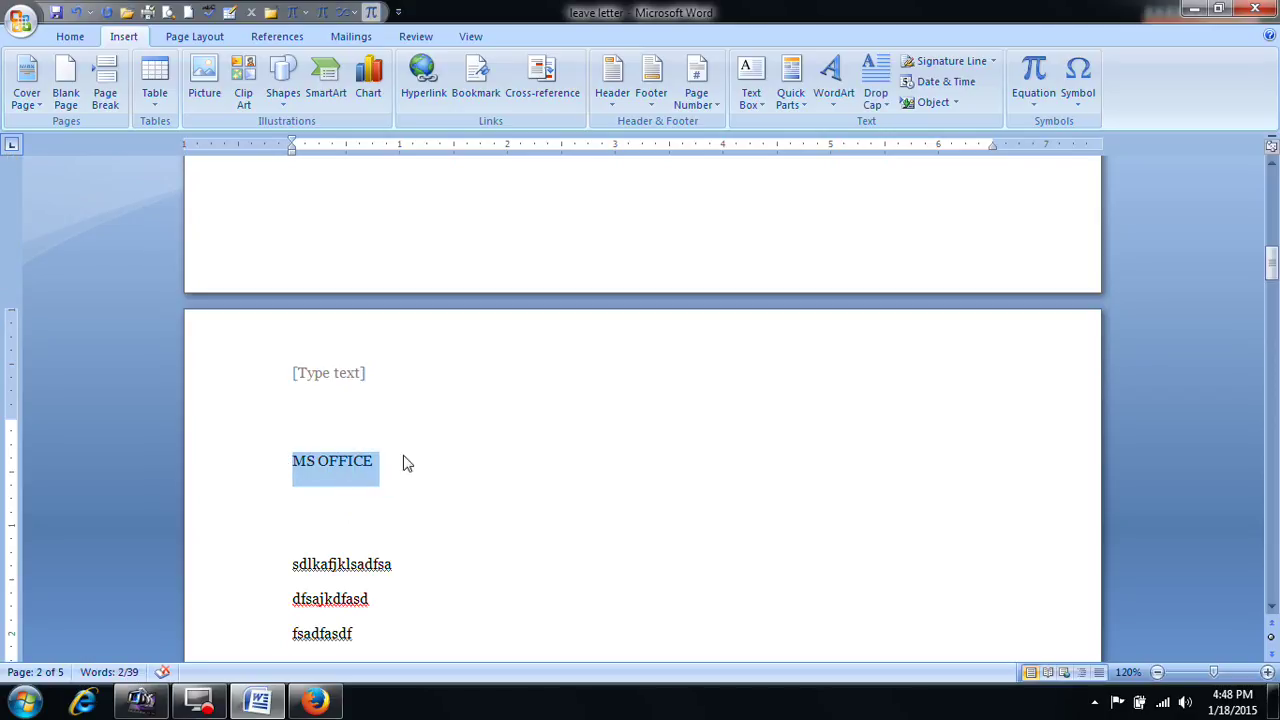
{"action": "left_click", "coordinate": [72, 38]}
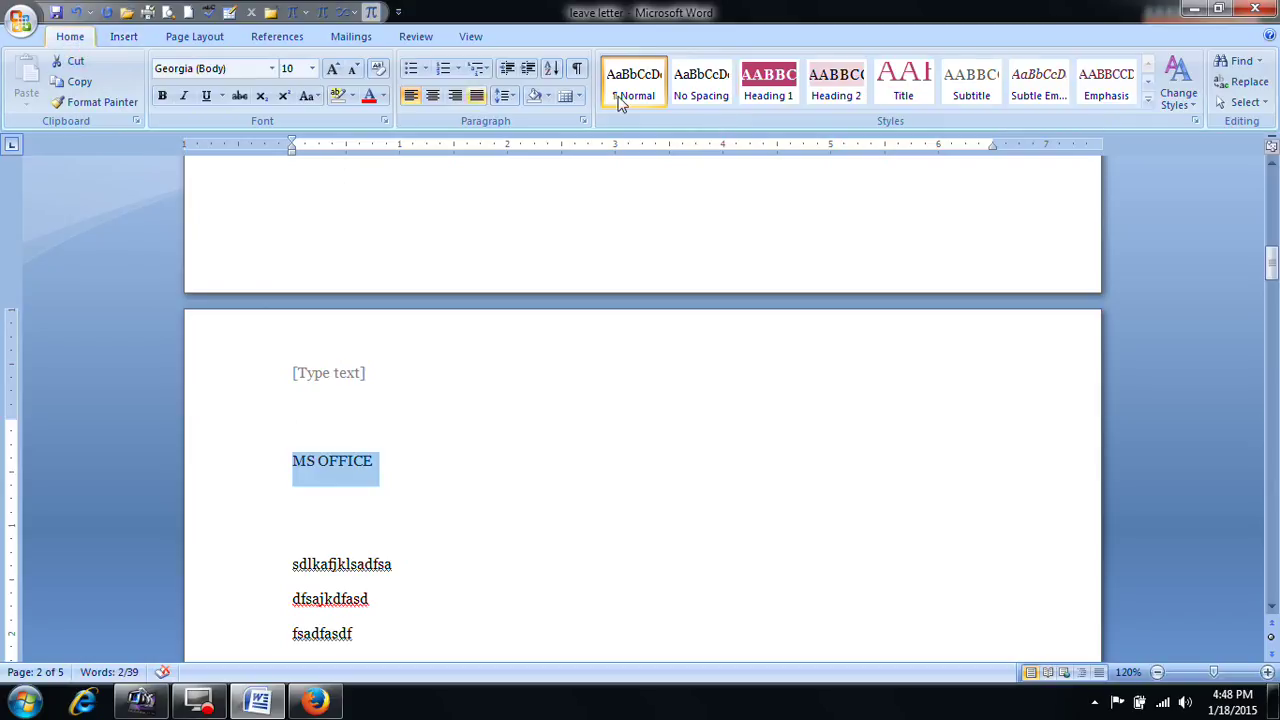
{"action": "left_click", "coordinate": [767, 92]}
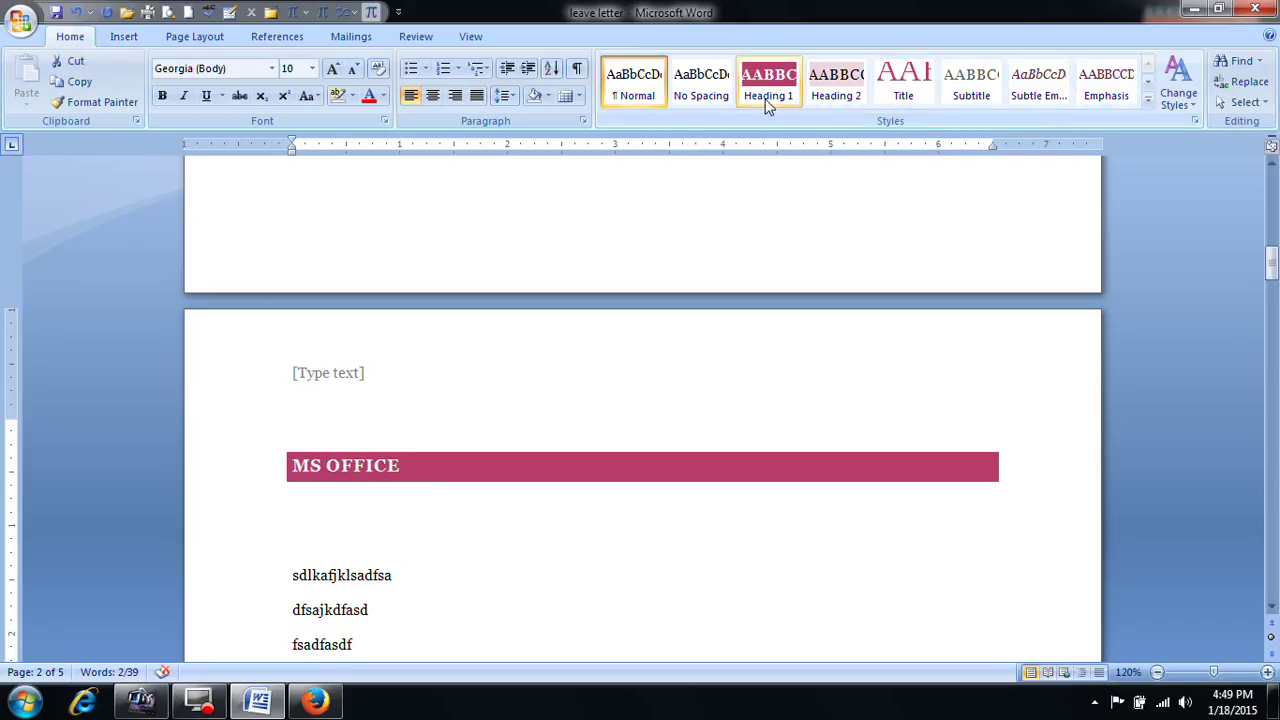
{"action": "scroll", "coordinate": [691, 397], "scroll_direction": "down", "scroll_amount": 3}
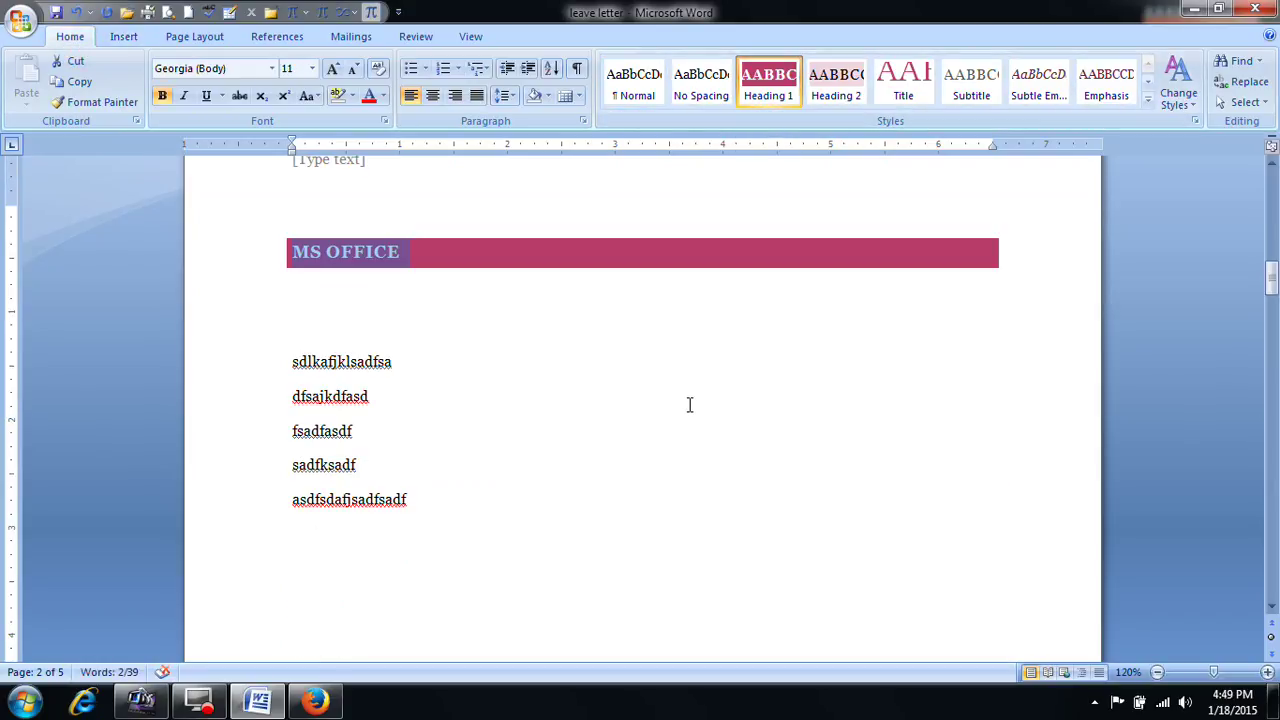
{"action": "triple_click", "coordinate": [416, 255]}
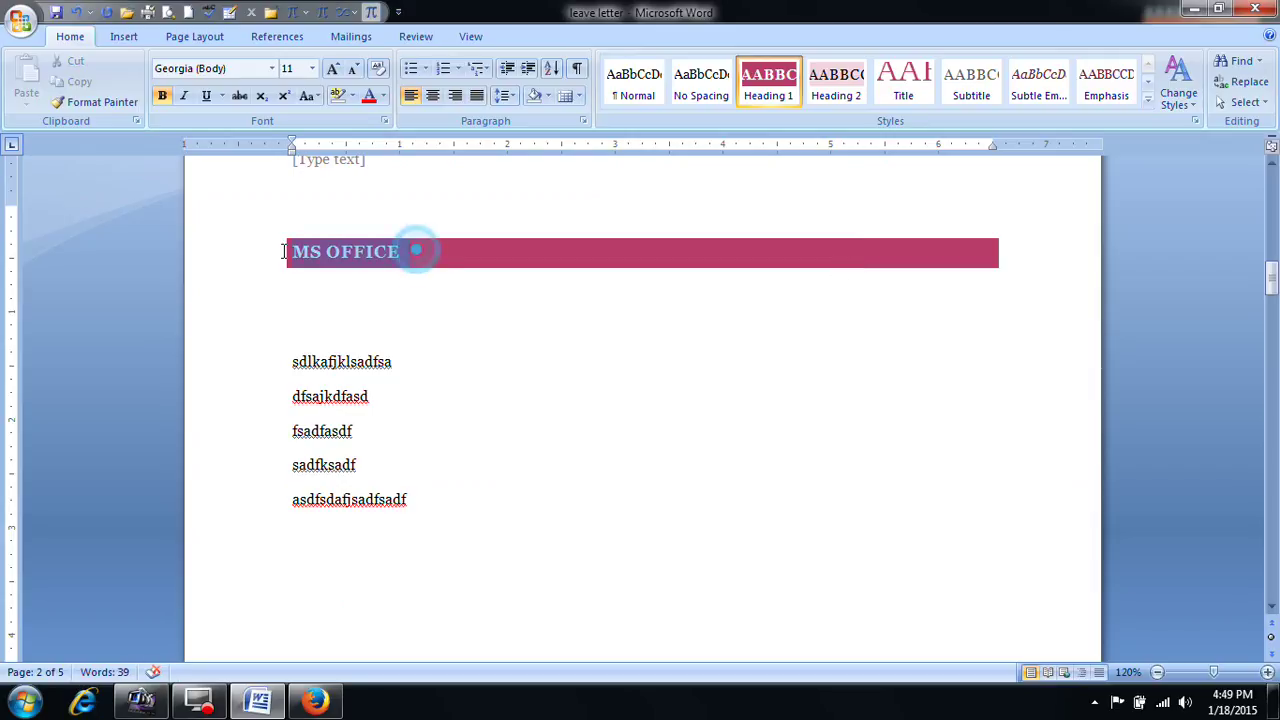
{"action": "left_click", "coordinate": [1148, 104]}
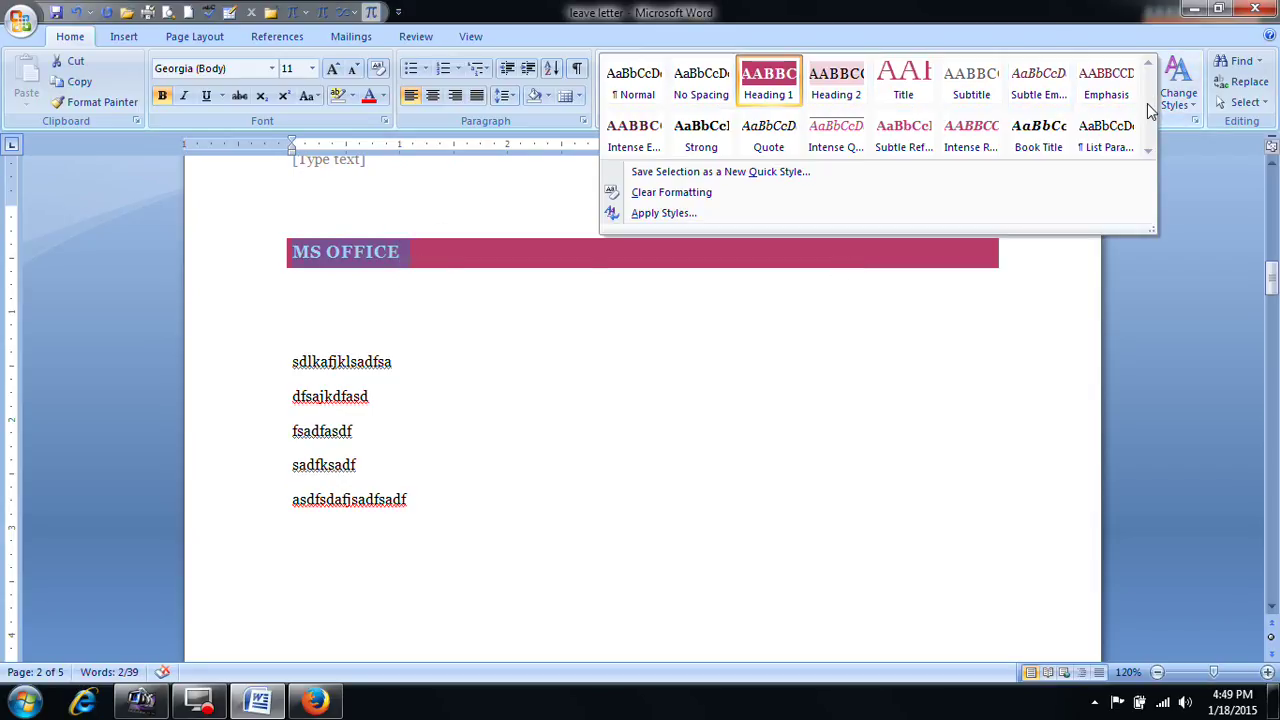
{"action": "left_click", "coordinate": [771, 83]}
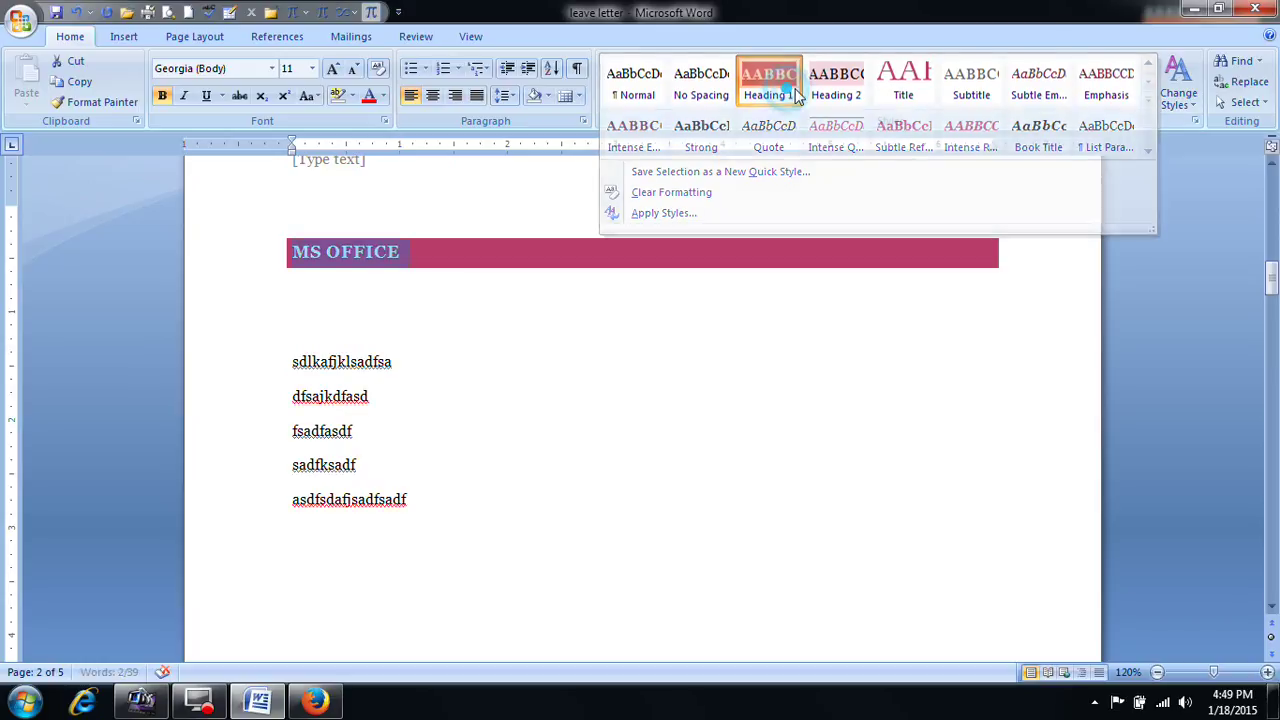
Step: Change the style set to Default (Black and White)
{"action": "left_click", "coordinate": [1195, 104]}
{"action": "mouse_move", "coordinate": [1200, 130]}
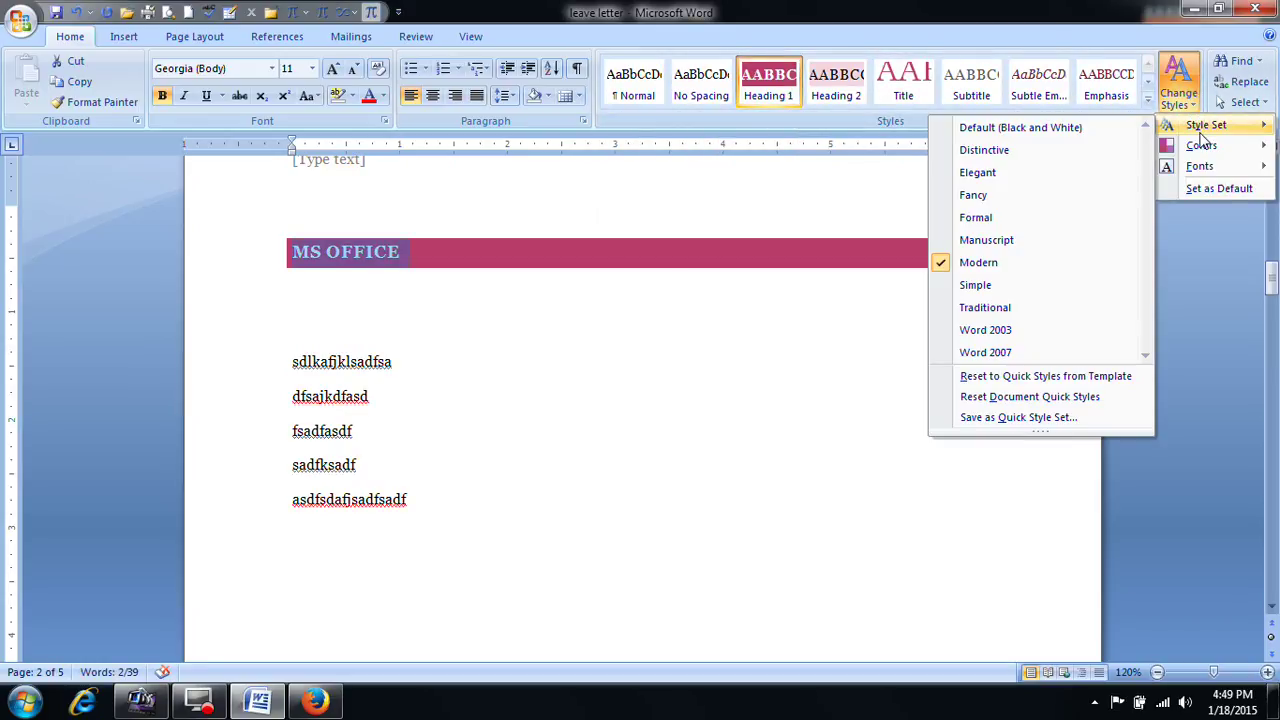
{"action": "left_click", "coordinate": [950, 262]}
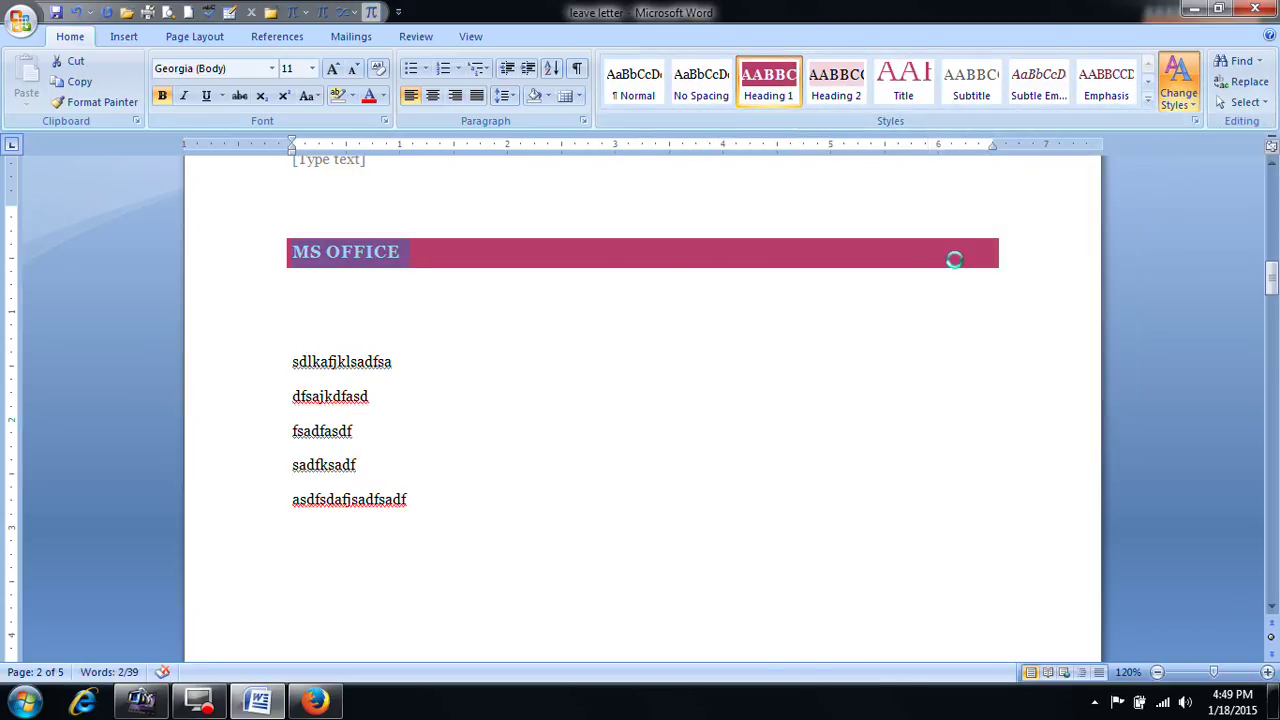
{"action": "left_click", "coordinate": [1190, 104]}
{"action": "mouse_move", "coordinate": [1205, 125]}
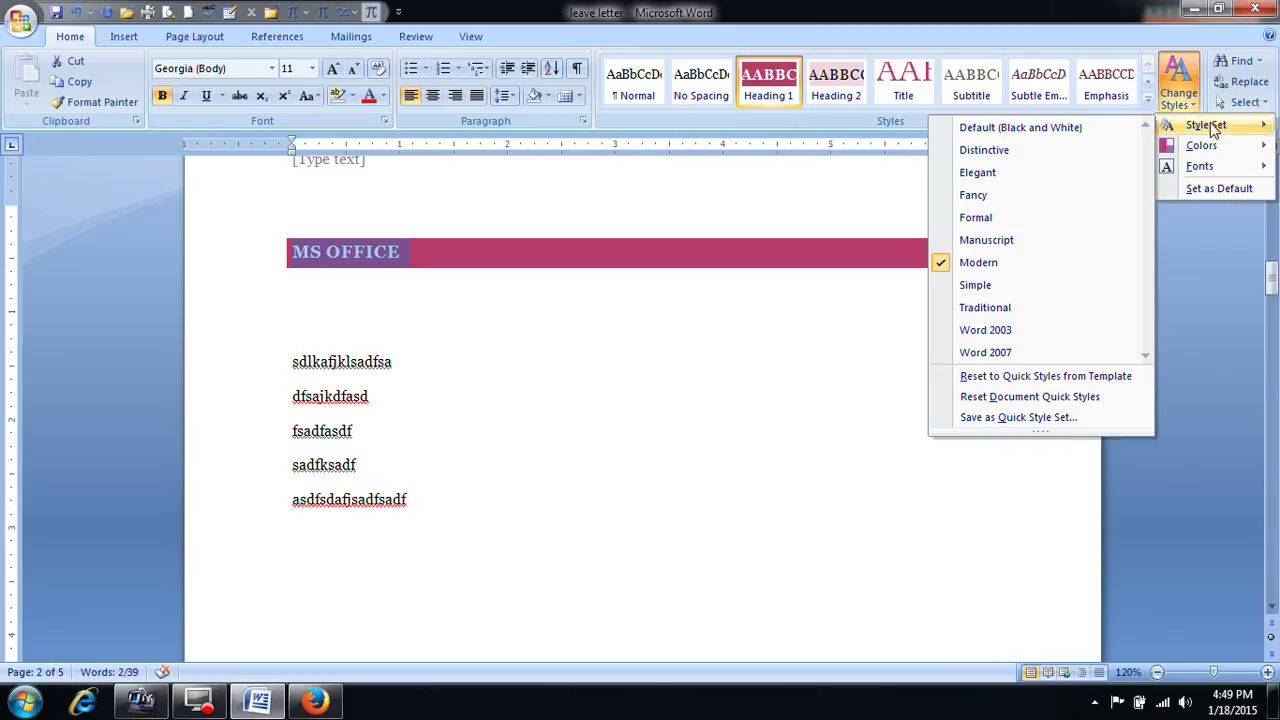
{"action": "left_click", "coordinate": [1028, 129]}
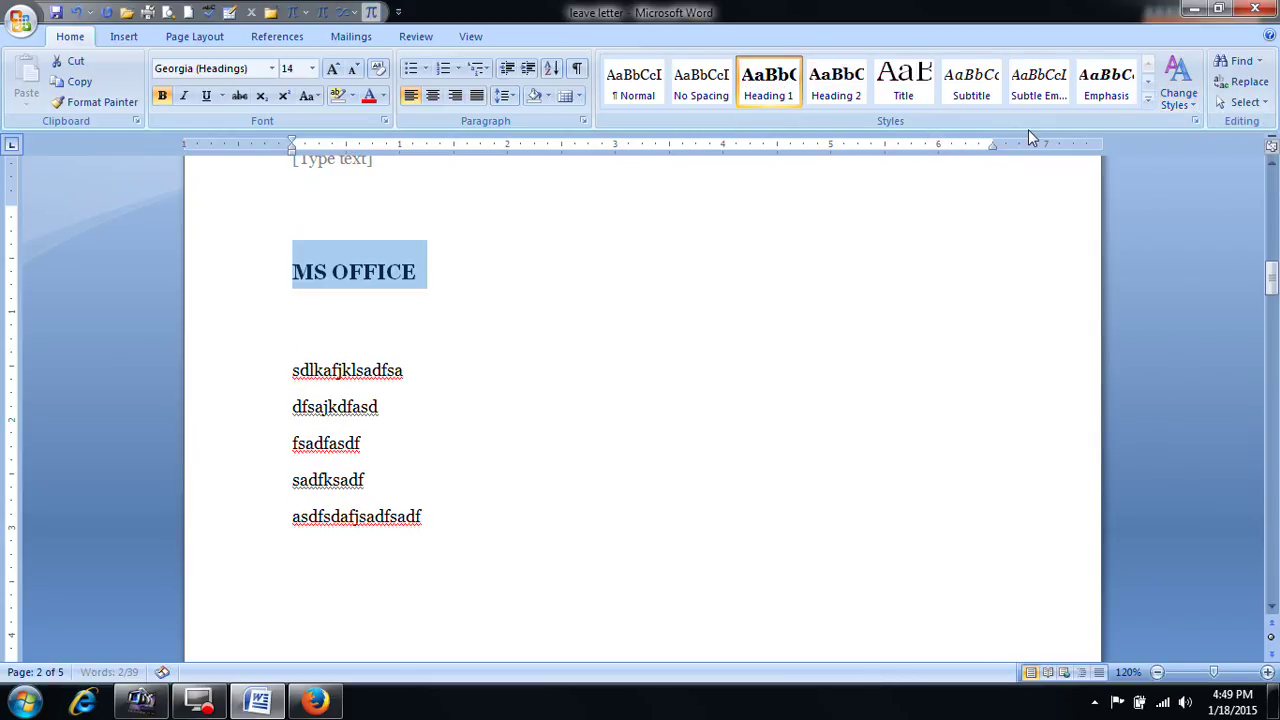
Step: Select the DTP heading text and apply Heading 1 from the Styles gallery
{"action": "scroll", "coordinate": [656, 368], "scroll_direction": "up", "scroll_amount": 3}
{"action": "scroll", "coordinate": [634, 386], "scroll_direction": "down", "scroll_amount": 20}
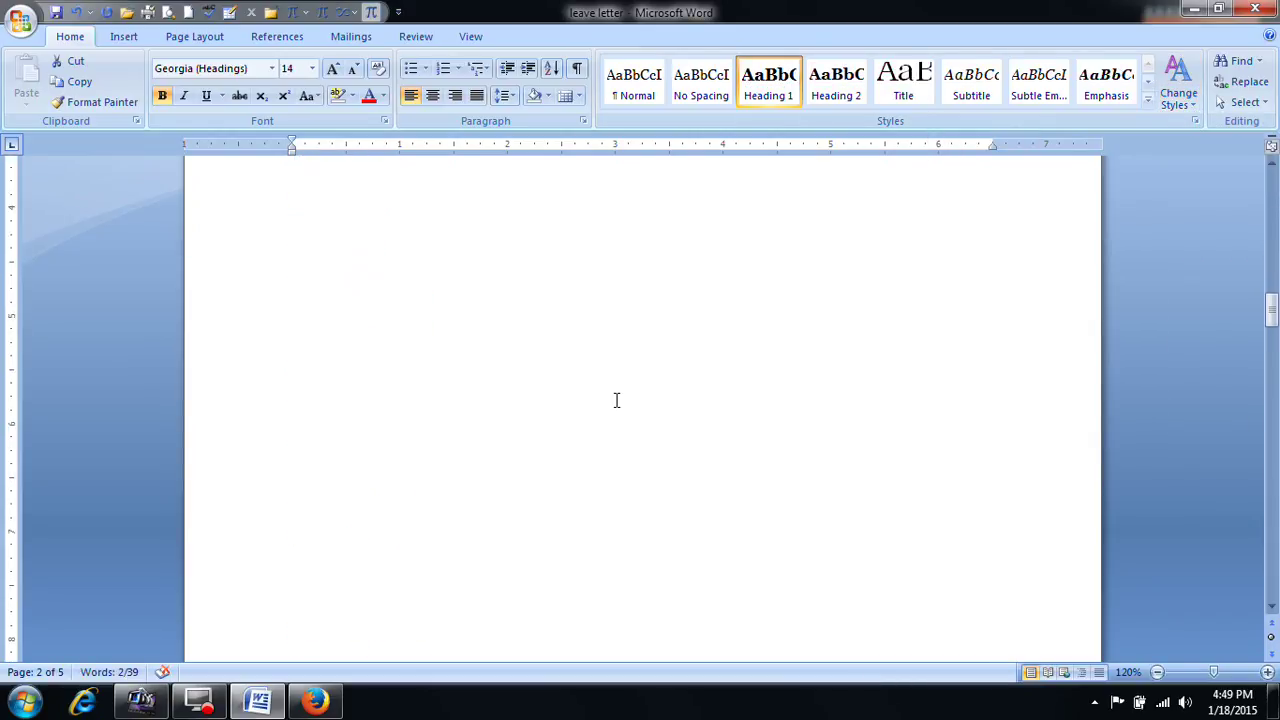
{"action": "scroll", "coordinate": [596, 424], "scroll_direction": "down", "scroll_amount": 2}
{"action": "left_click_drag", "start_coordinate": [342, 468], "coordinate": [294, 457]}
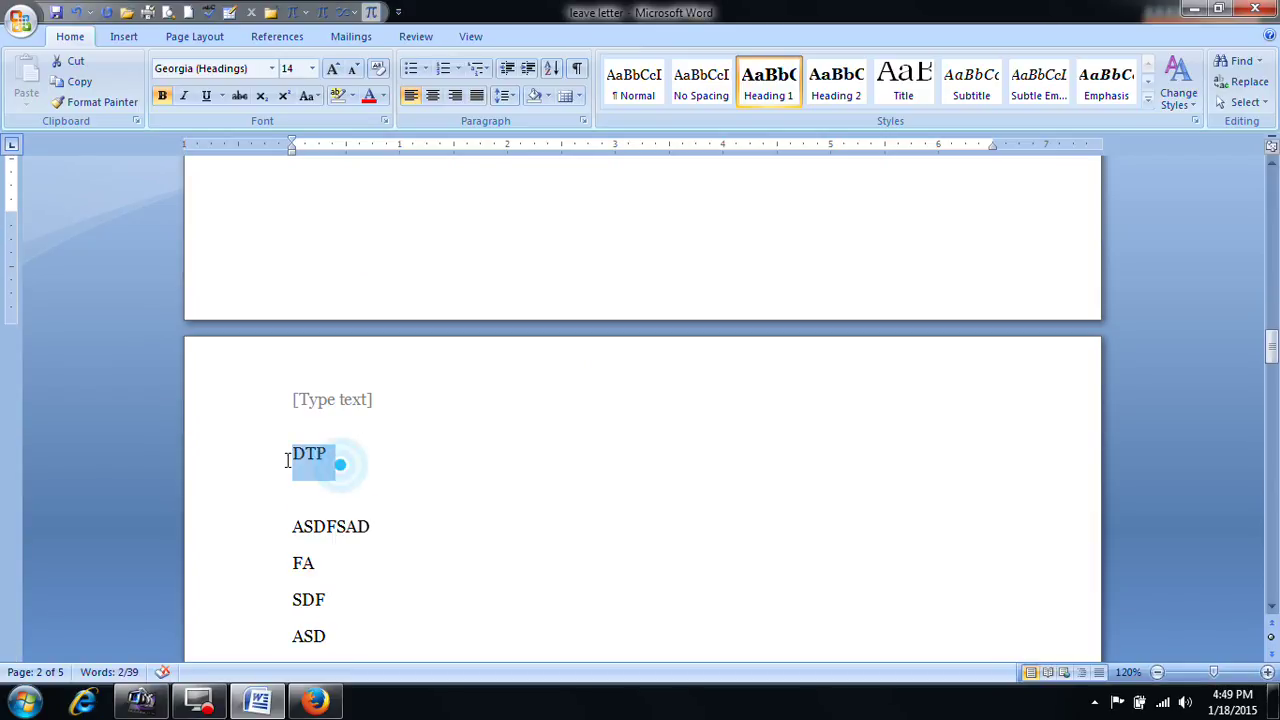
{"action": "left_click", "coordinate": [768, 80]}
Step: Apply Heading 1 to the C-LANGUAGE and HARDWARE headings
{"action": "scroll", "coordinate": [730, 370], "scroll_direction": "down", "scroll_amount": 15}
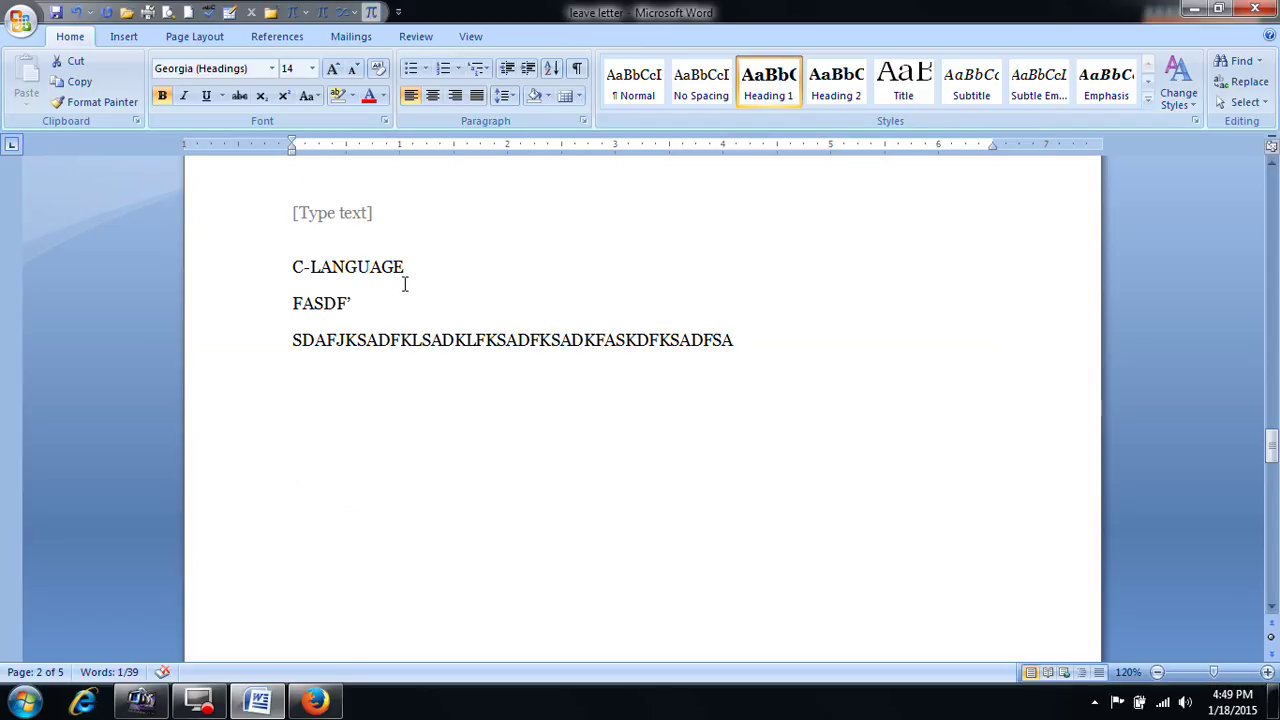
{"action": "left_click_drag", "start_coordinate": [408, 280], "coordinate": [274, 263]}
{"action": "left_click", "coordinate": [782, 82]}
{"action": "scroll", "coordinate": [731, 306], "scroll_direction": "down", "scroll_amount": 20}
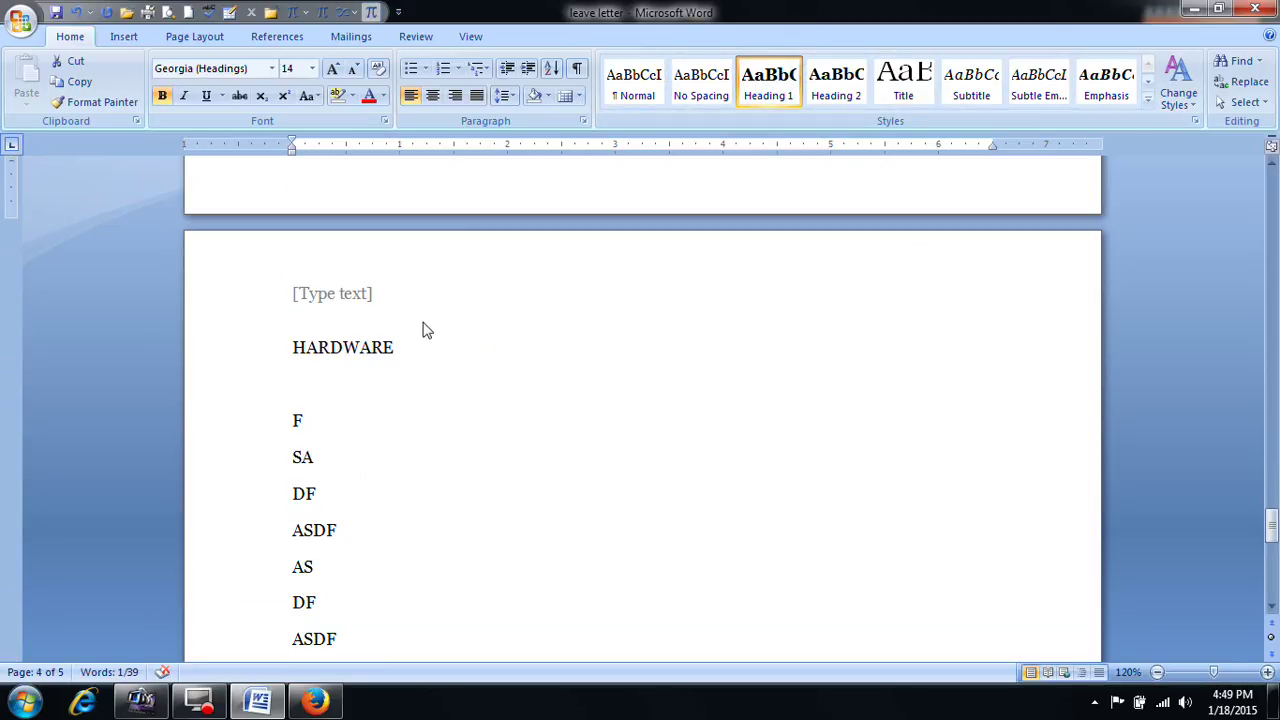
{"action": "left_click_drag", "start_coordinate": [395, 347], "coordinate": [231, 351]}
{"action": "left_click", "coordinate": [775, 82]}
Step: Add a COURSES line below the last line on page 1, followed by an empty line
{"action": "scroll", "coordinate": [787, 183], "scroll_direction": "down", "scroll_amount": 5}
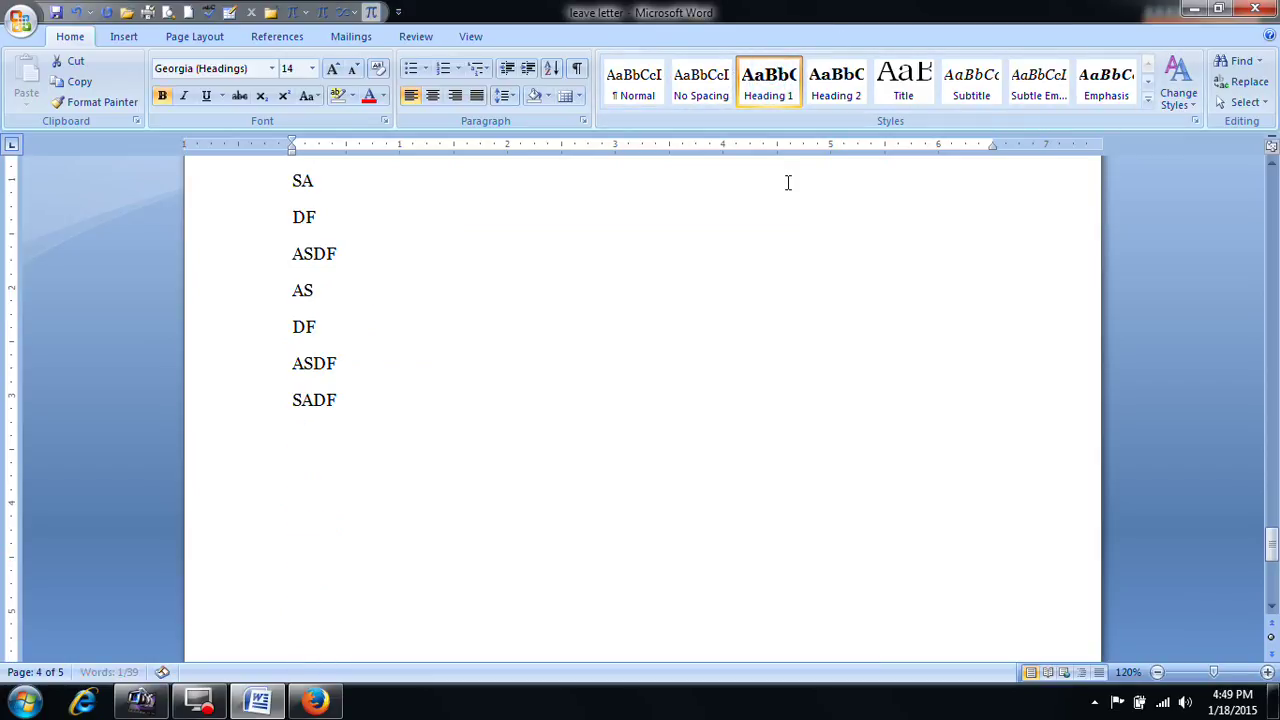
{"action": "scroll", "coordinate": [787, 183], "scroll_direction": "down", "scroll_amount": 6}
{"action": "left_click_drag", "start_coordinate": [1272, 590], "coordinate": [1272, 600]}
{"action": "scroll", "coordinate": [588, 515], "scroll_direction": "down", "scroll_amount": 2}
{"action": "left_click", "coordinate": [287, 393]}
{"action": "key", "text": "Return"}
{"action": "type", "text": "COUR"}
{"action": "key", "text": "Return"}
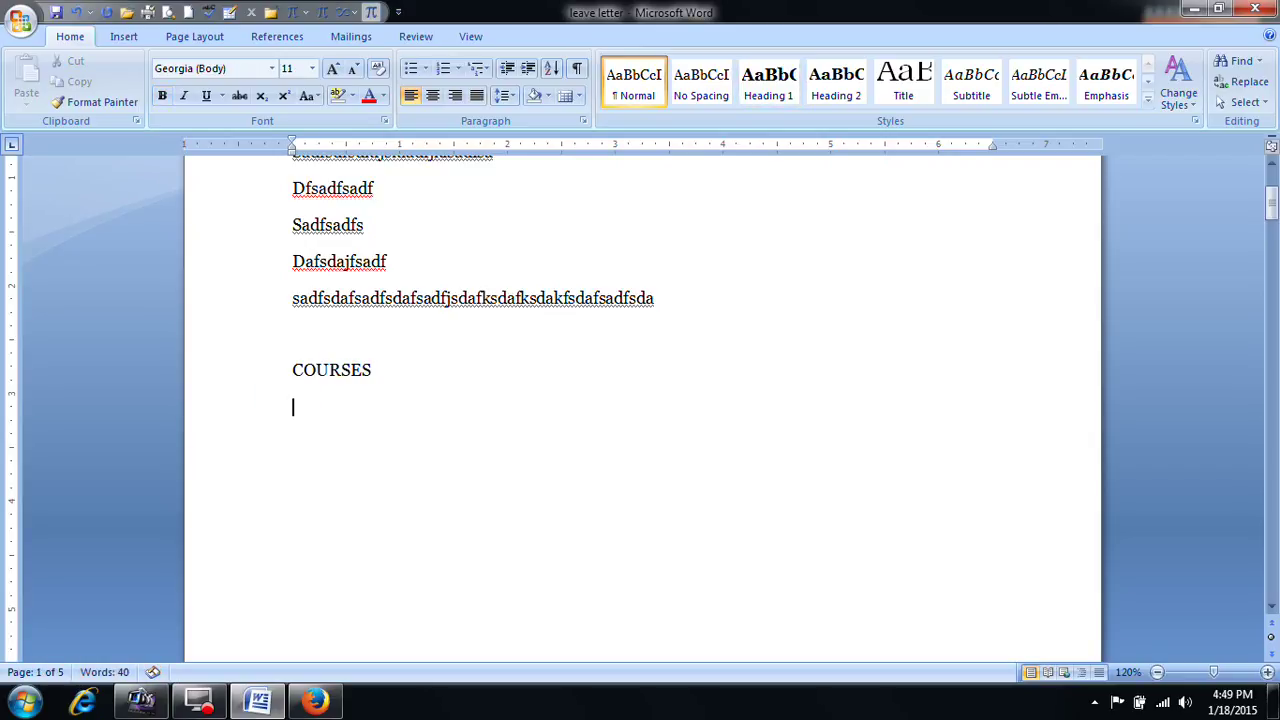
Step: Insert a hyperlinked Heading cross-reference to MS OFFICE
{"action": "left_click", "coordinate": [133, 40]}
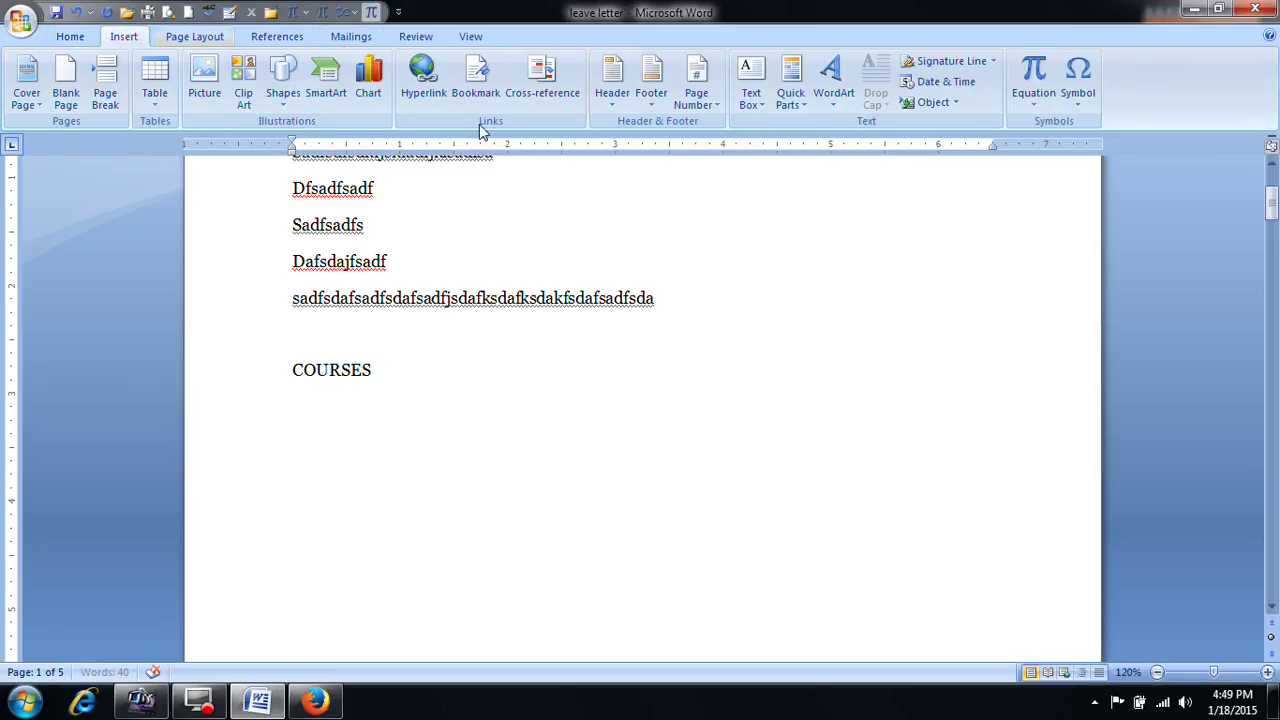
{"action": "left_click", "coordinate": [543, 100]}
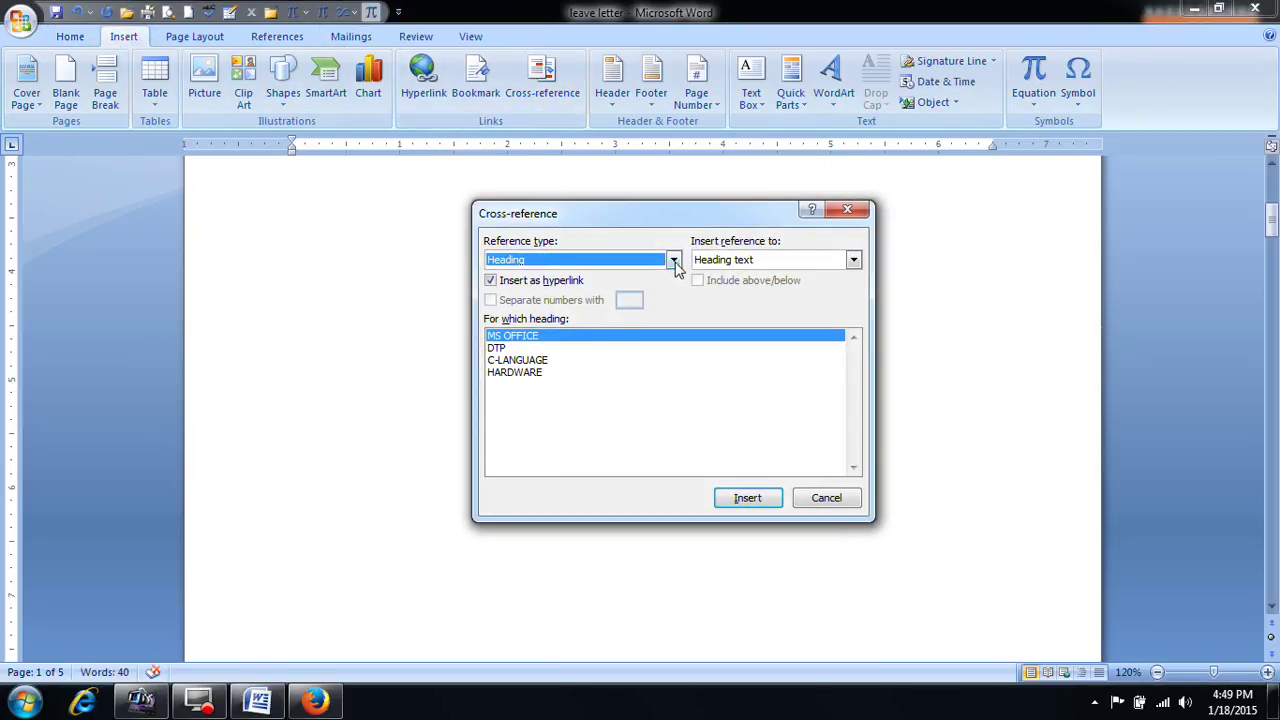
{"action": "left_click", "coordinate": [673, 260]}
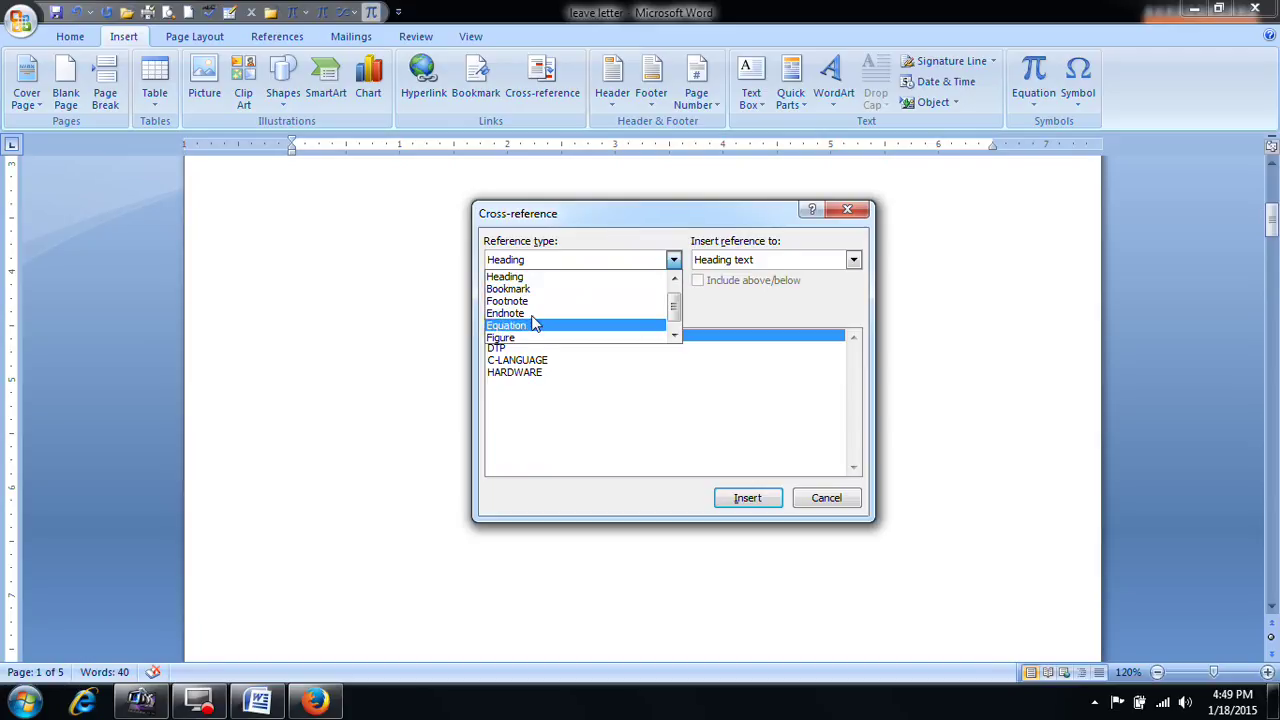
{"action": "left_click", "coordinate": [526, 277]}
{"action": "left_click_drag", "start_coordinate": [638, 219], "coordinate": [737, 220]}
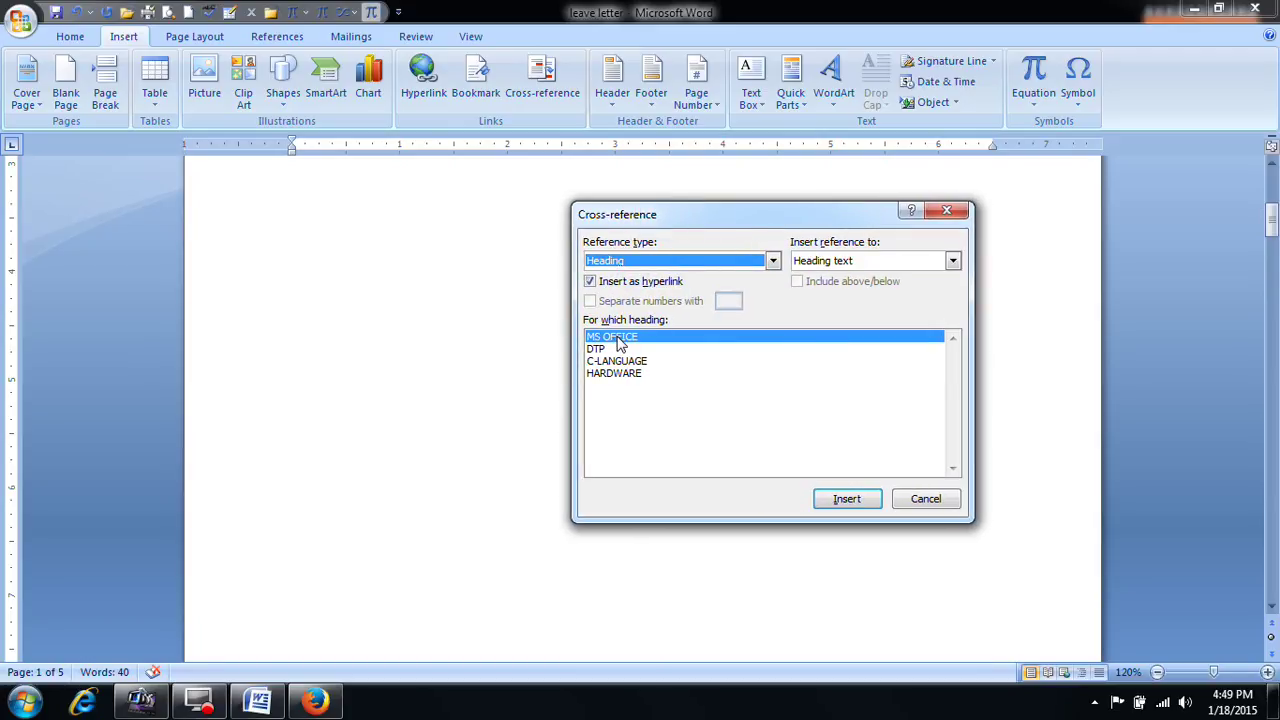
{"action": "left_click", "coordinate": [846, 498]}
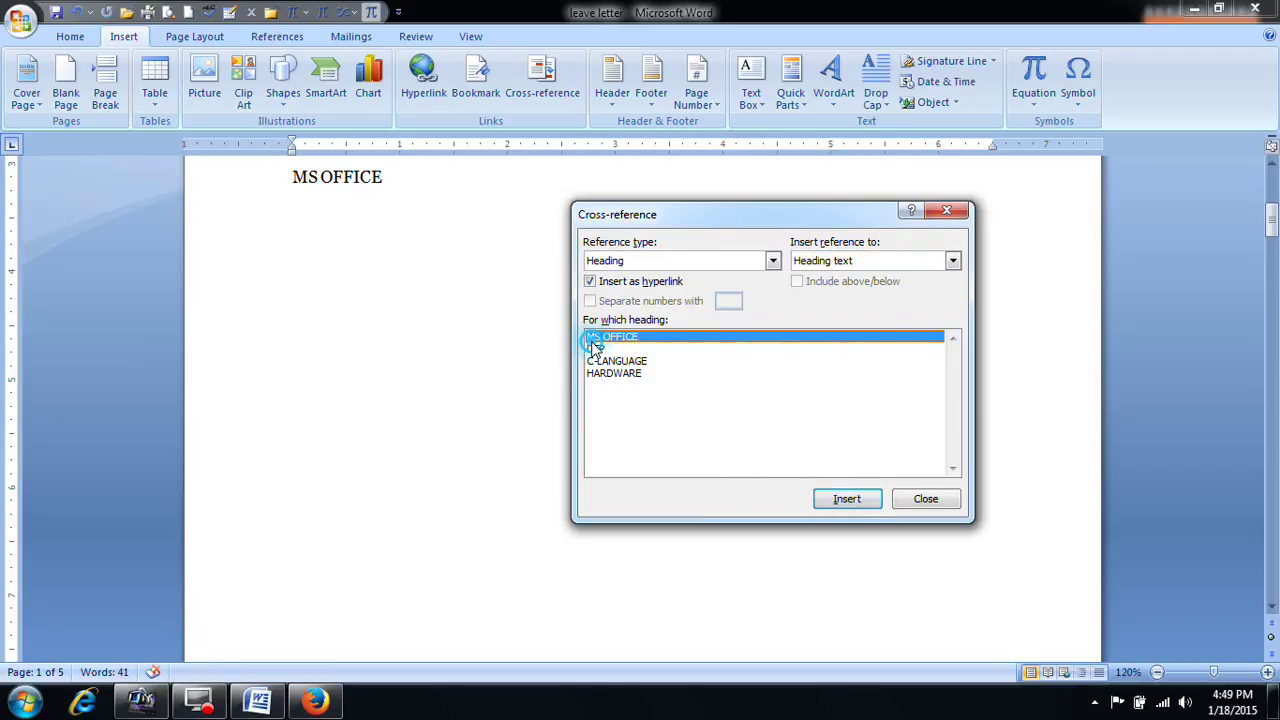
Step: Insert cross-references to DTP, C-LANGUAGE and HARDWARE, then close the dialog
{"action": "left_click", "coordinate": [595, 348]}
{"action": "left_click", "coordinate": [834, 500]}
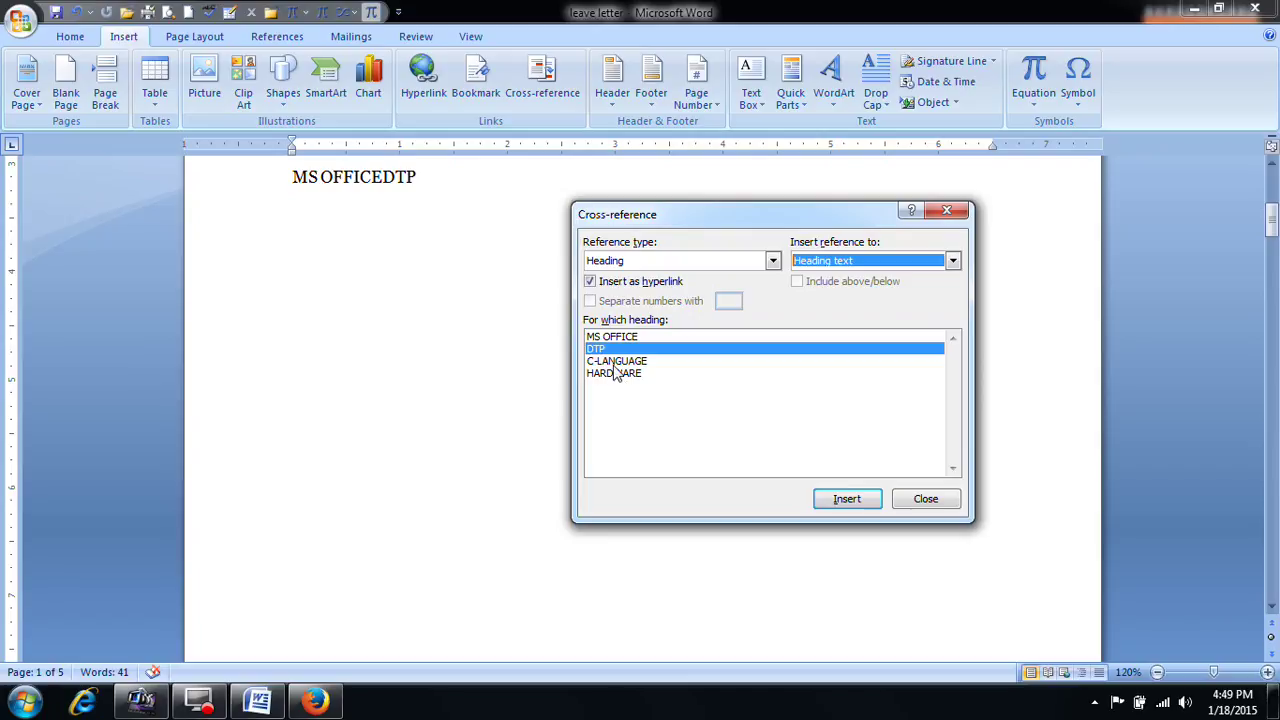
{"action": "left_click", "coordinate": [615, 361]}
{"action": "left_click", "coordinate": [846, 498]}
{"action": "left_click", "coordinate": [626, 374]}
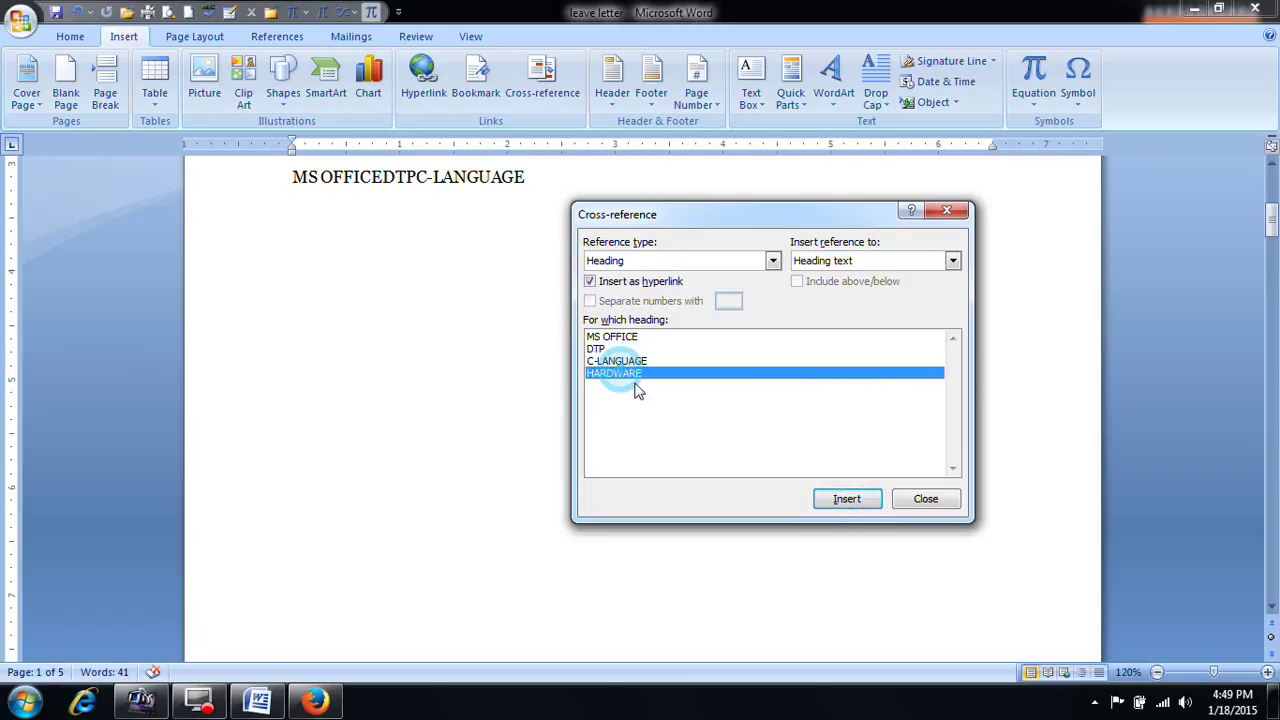
{"action": "left_click", "coordinate": [846, 498]}
{"action": "left_click", "coordinate": [925, 499]}
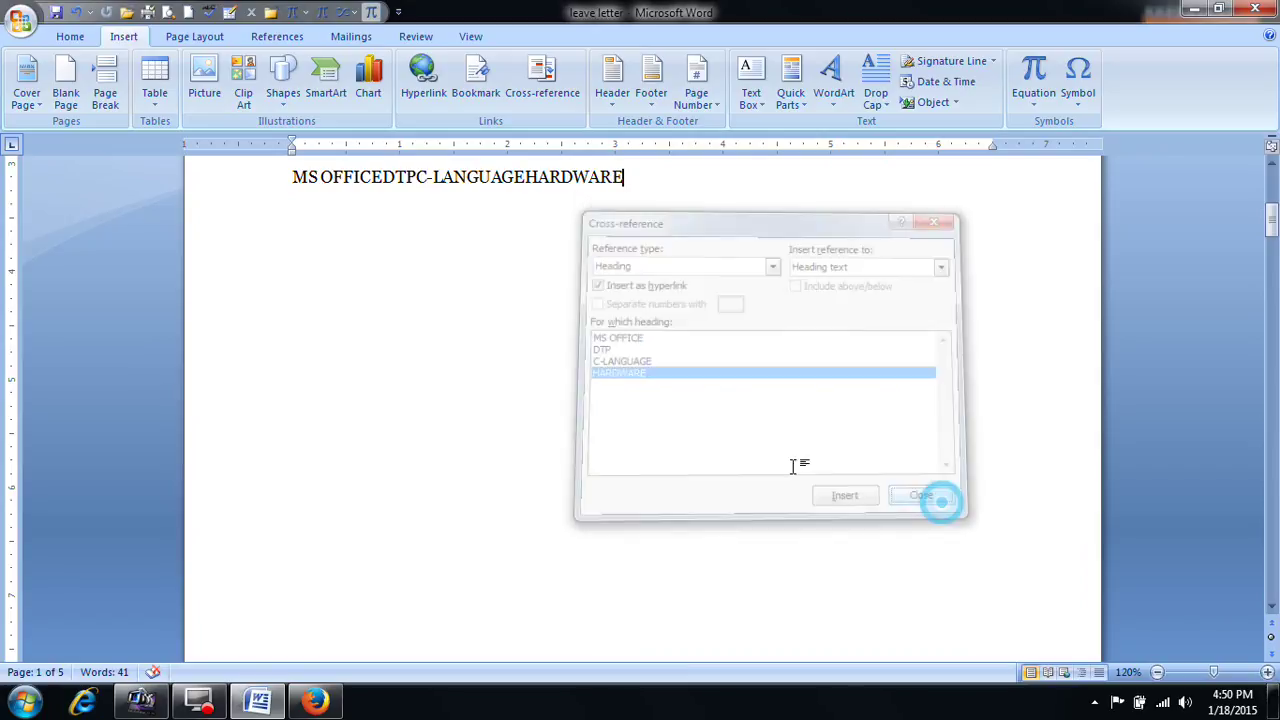
Step: Separate the MS OFFICE, DTP, C-LANGUAGE and HARDWARE links with tab gaps
{"action": "left_click", "coordinate": [366, 389]}
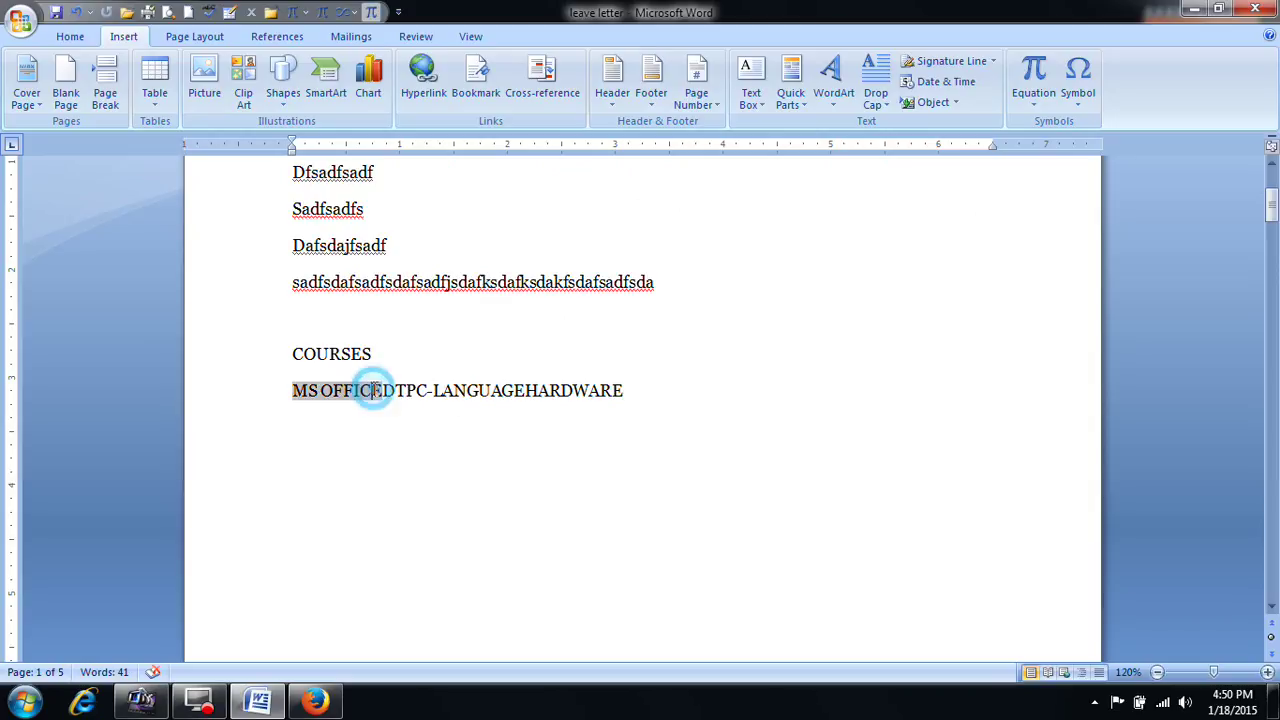
{"action": "left_click", "coordinate": [388, 390]}
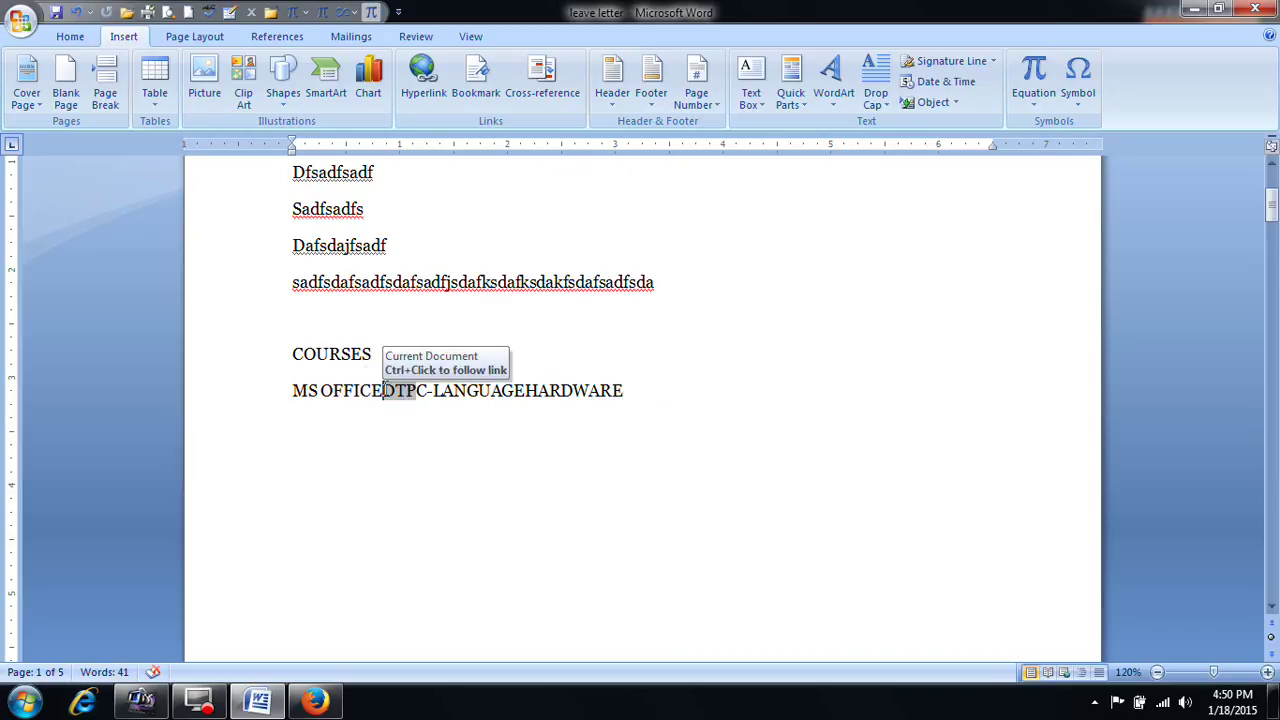
{"action": "key", "text": "Tab"}
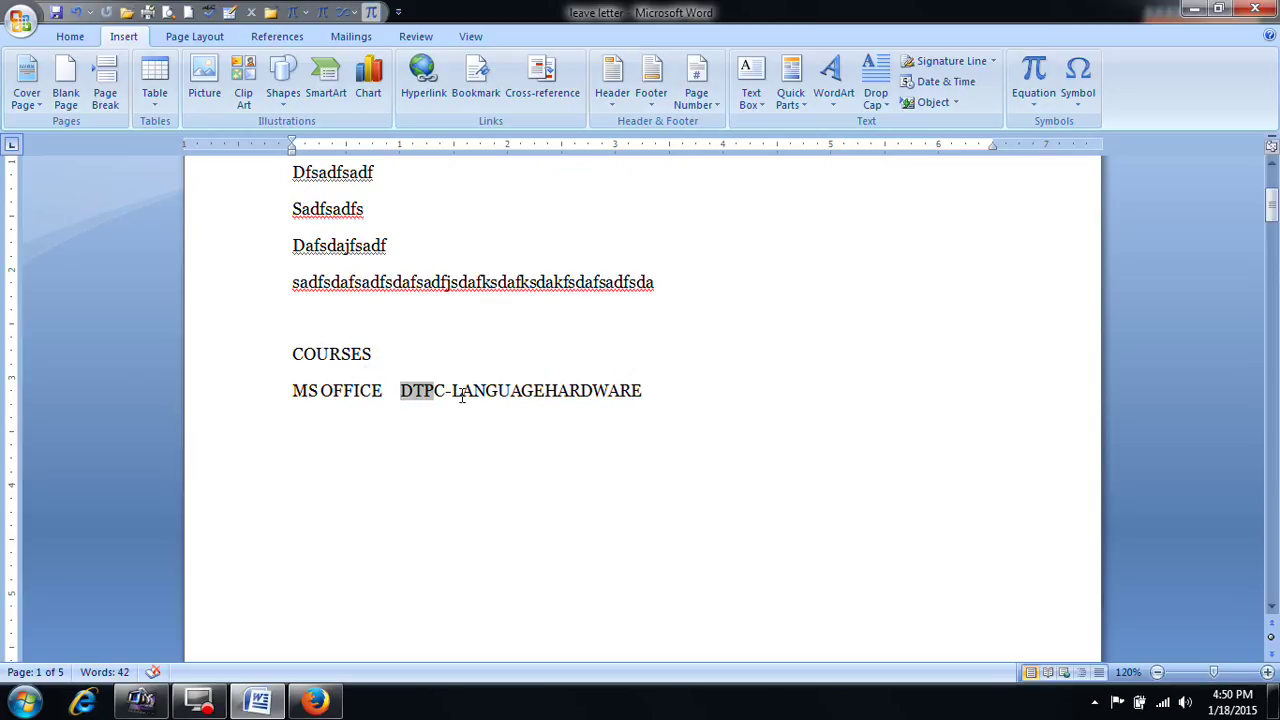
{"action": "key", "text": "Tab"}
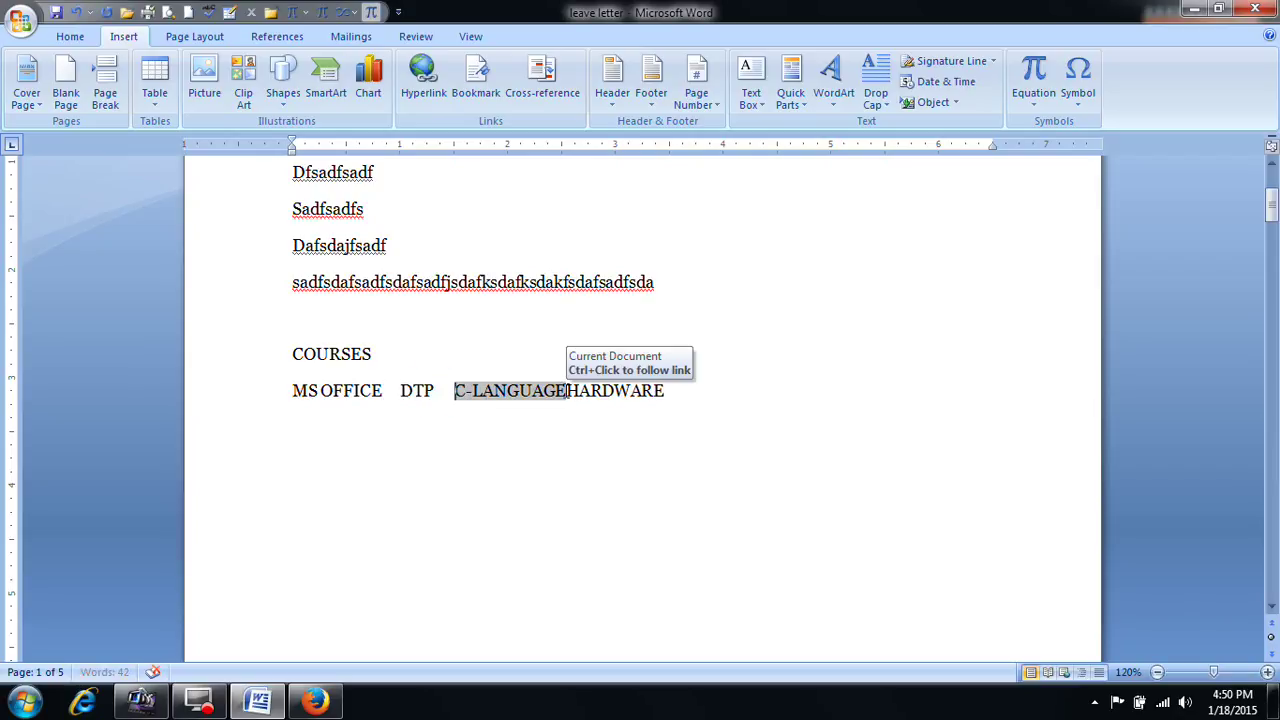
{"action": "key", "text": "Tab"}
{"action": "left_click", "coordinate": [651, 457]}
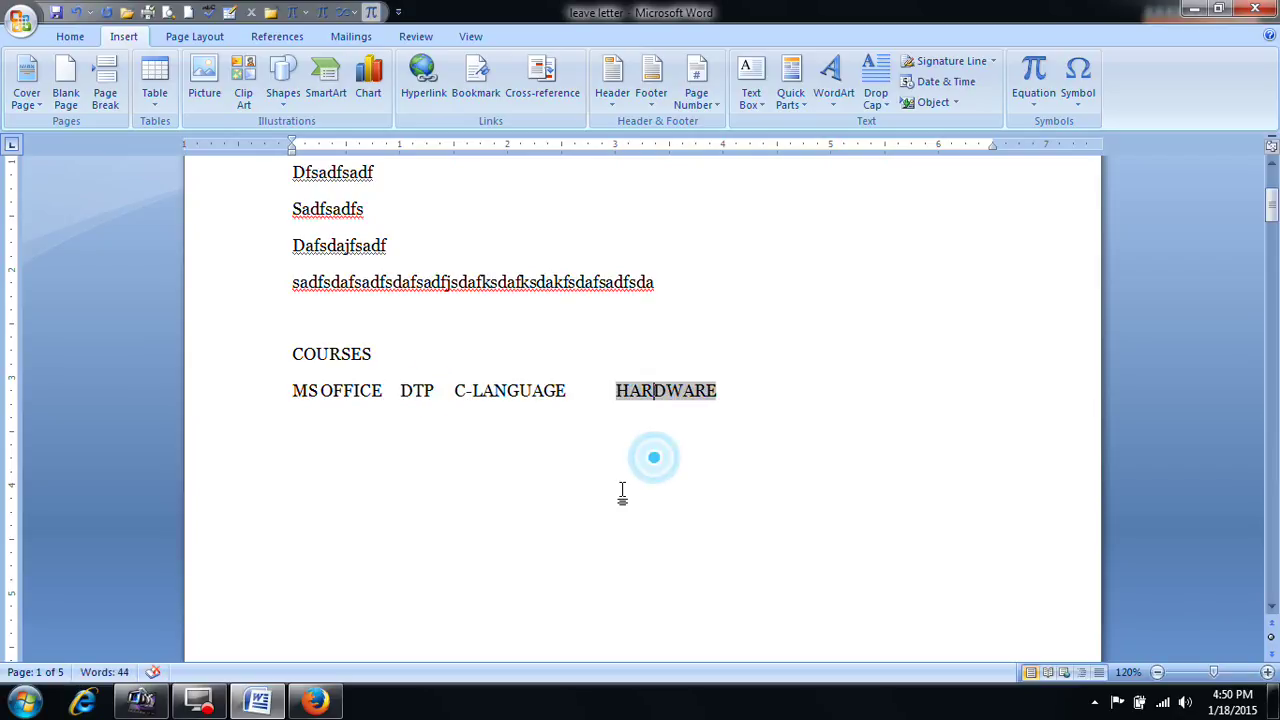
{"action": "scroll", "coordinate": [623, 486], "scroll_direction": "up", "scroll_amount": 3}
{"action": "scroll", "coordinate": [623, 486], "scroll_direction": "up", "scroll_amount": 2}
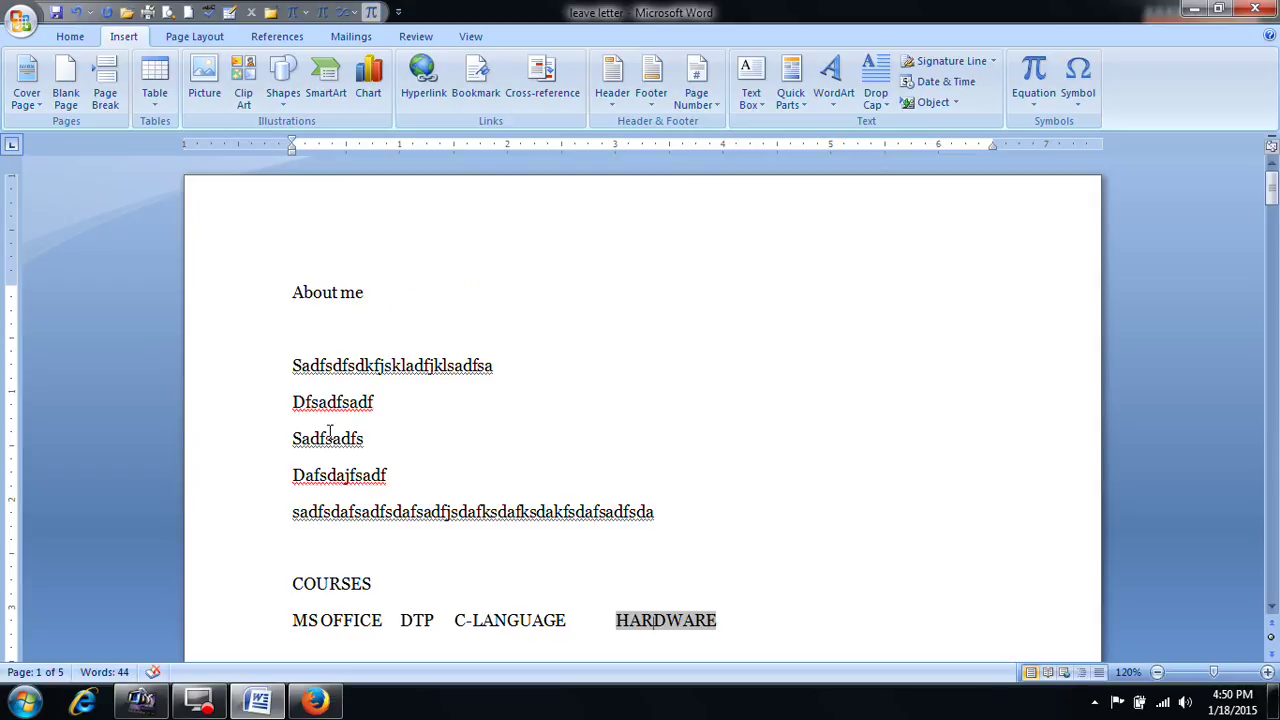
{"action": "scroll", "coordinate": [329, 432], "scroll_direction": "down", "scroll_amount": 3}
{"action": "scroll", "coordinate": [340, 440], "scroll_direction": "down", "scroll_amount": 1}
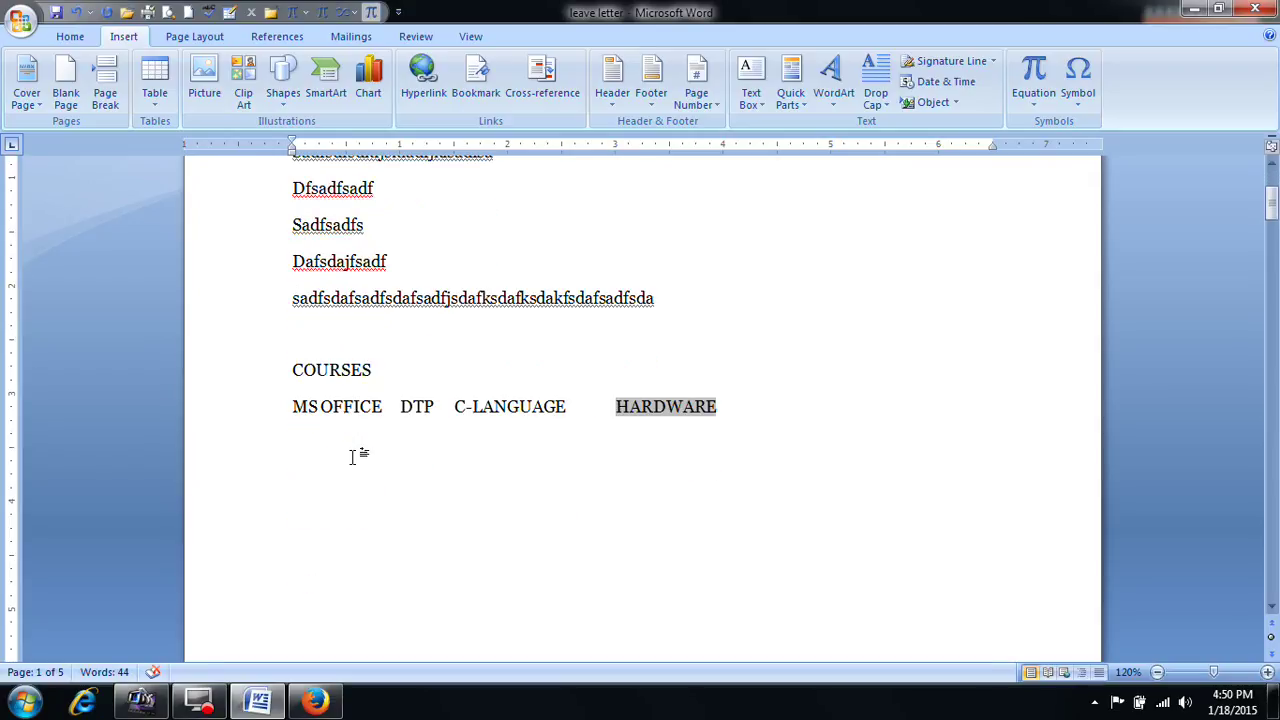
{"action": "scroll", "coordinate": [380, 437], "scroll_direction": "down", "scroll_amount": 1}
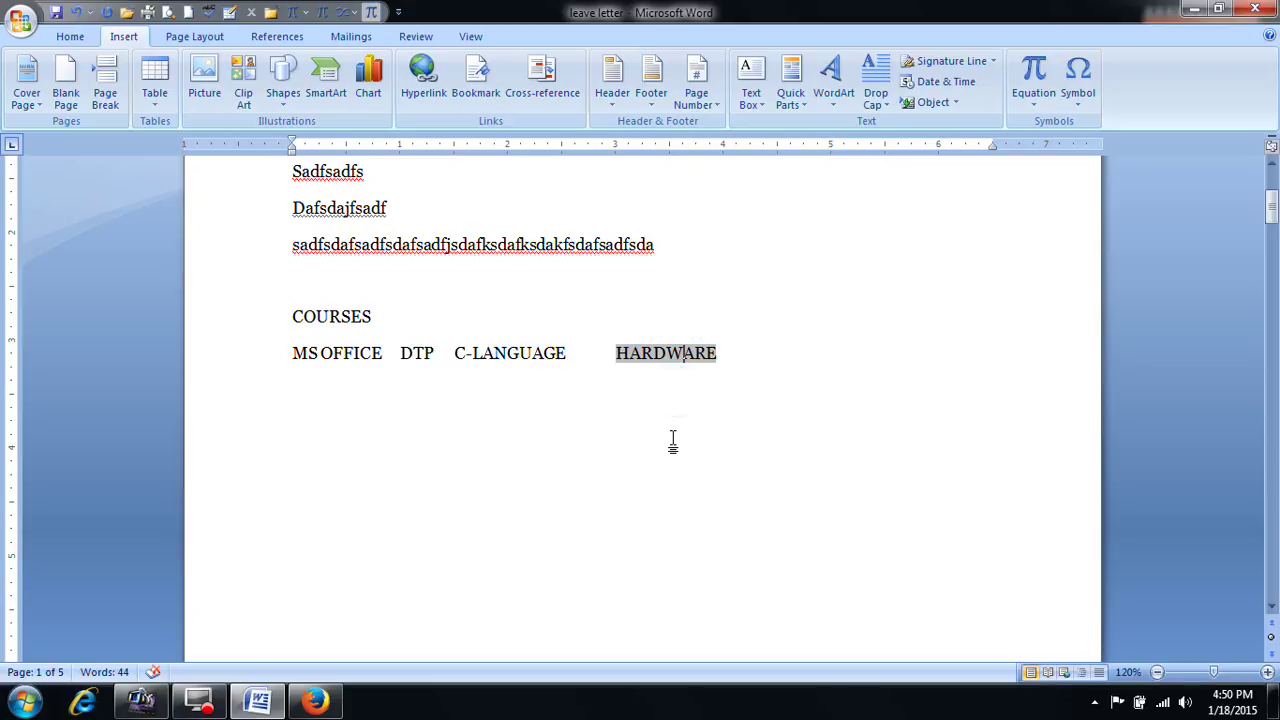
Step: Ctrl+click the HARDWARE link to confirm it jumps to its heading
{"action": "left_click", "coordinate": [655, 360], "text": "ctrl"}
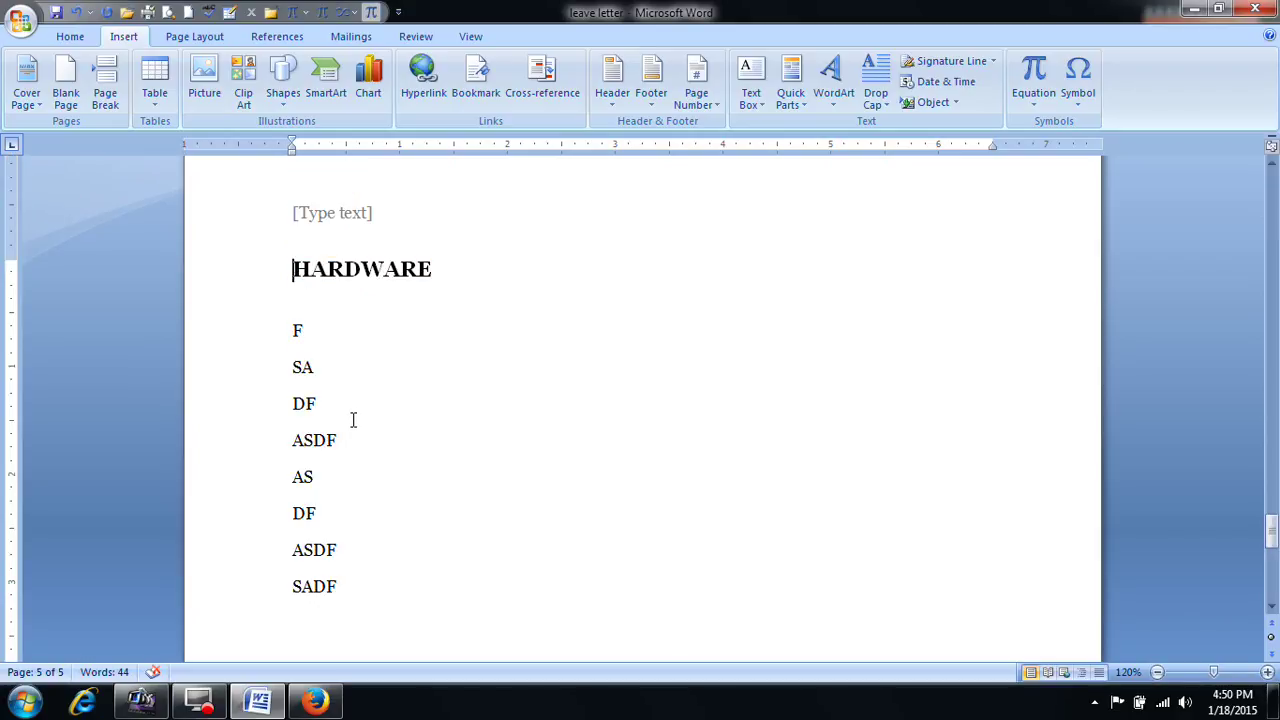
{"action": "scroll", "coordinate": [353, 420], "scroll_direction": "up", "scroll_amount": 2}
{"action": "scroll", "coordinate": [353, 420], "scroll_direction": "down", "scroll_amount": 6}
{"action": "left_click_drag", "start_coordinate": [1272, 547], "coordinate": [1272, 178]}
Step: Apply the Heading 1 style to the About me line
{"action": "left_click_drag", "start_coordinate": [371, 291], "coordinate": [293, 299]}
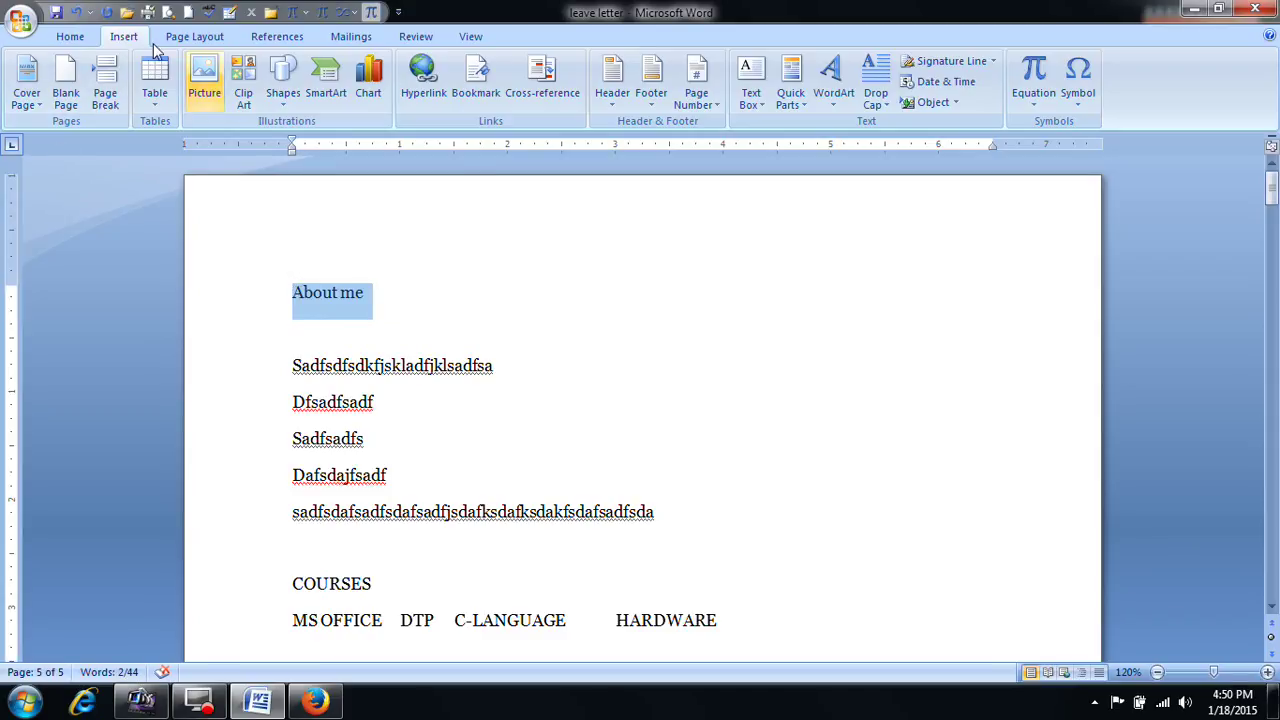
{"action": "scroll", "coordinate": [204, 70], "scroll_direction": "up", "scroll_amount": 1}
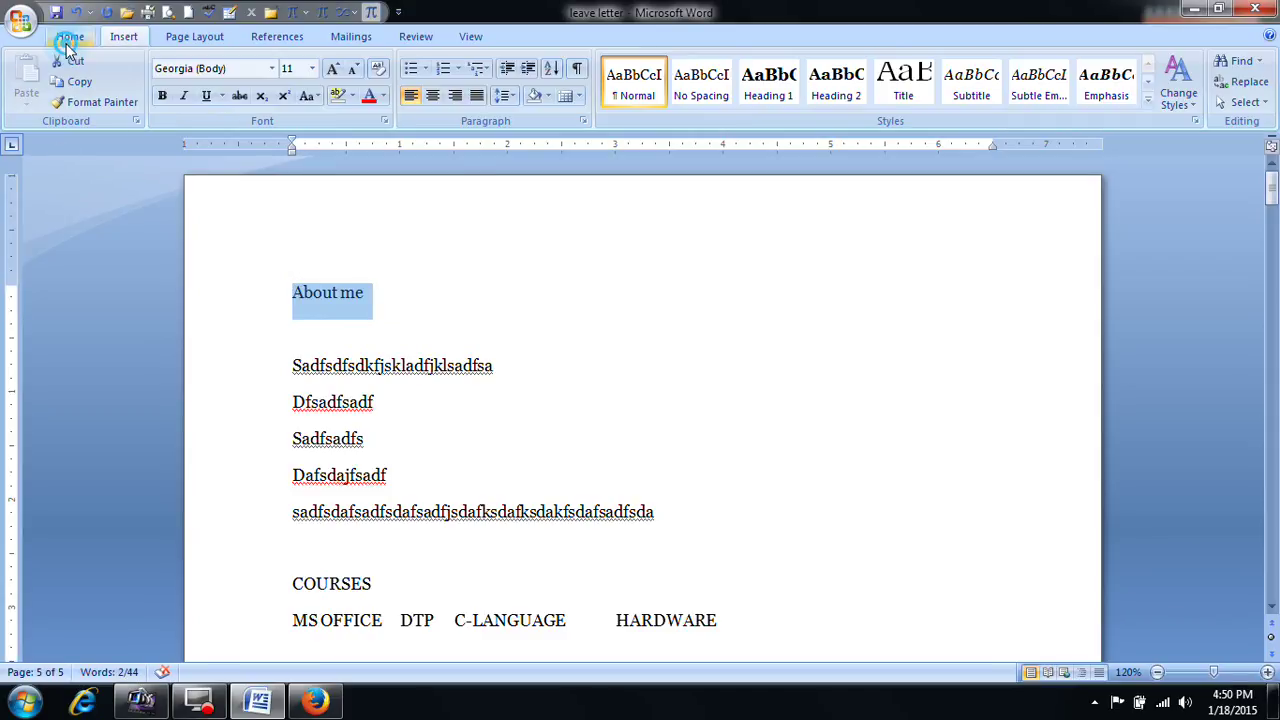
{"action": "left_click", "coordinate": [768, 85]}
{"action": "left_click", "coordinate": [565, 308]}
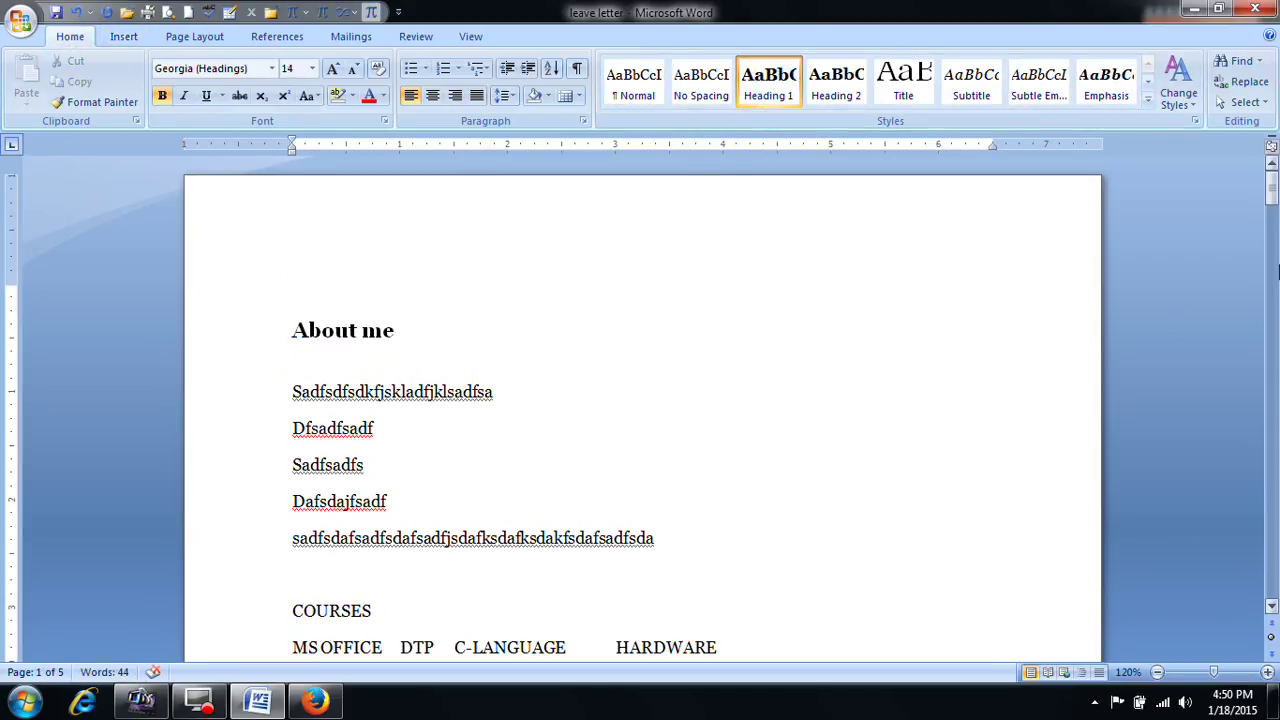
Step: Add an empty line after the final SADF line
{"action": "left_click_drag", "start_coordinate": [1272, 195], "coordinate": [1273, 555]}
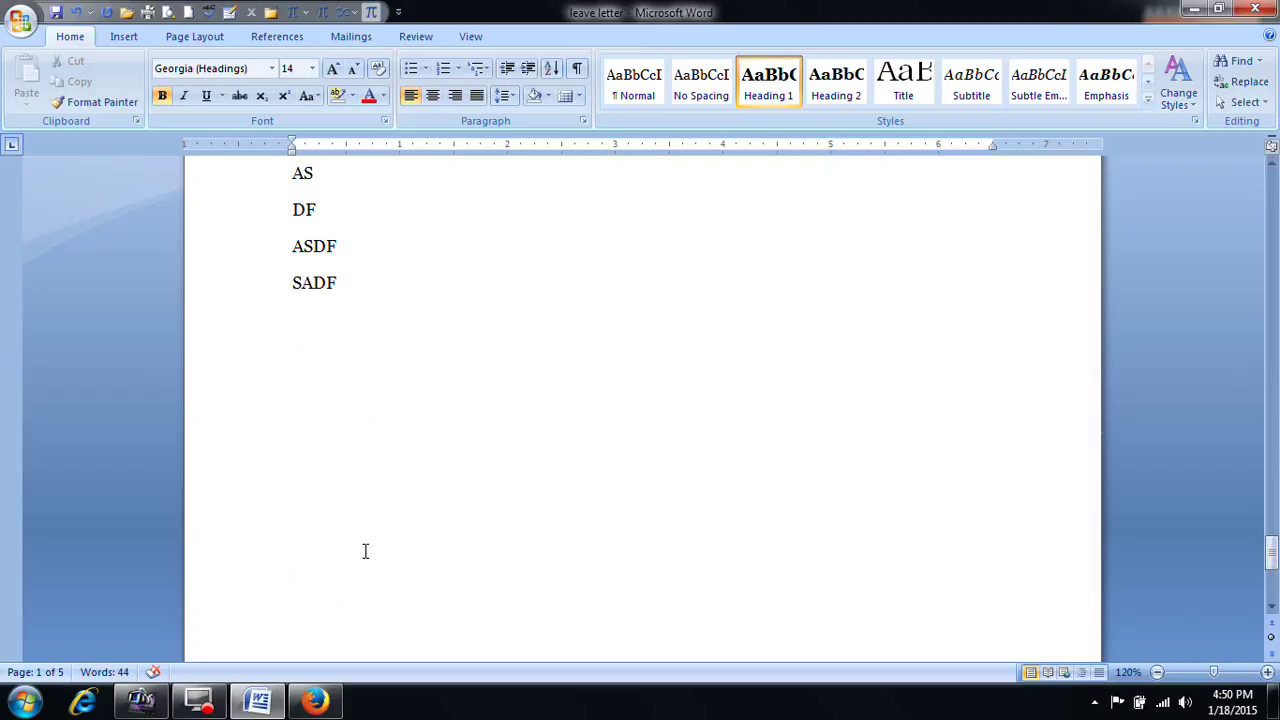
{"action": "left_click", "coordinate": [226, 397]}
{"action": "left_click", "coordinate": [428, 329]}
{"action": "key", "text": "Return"}
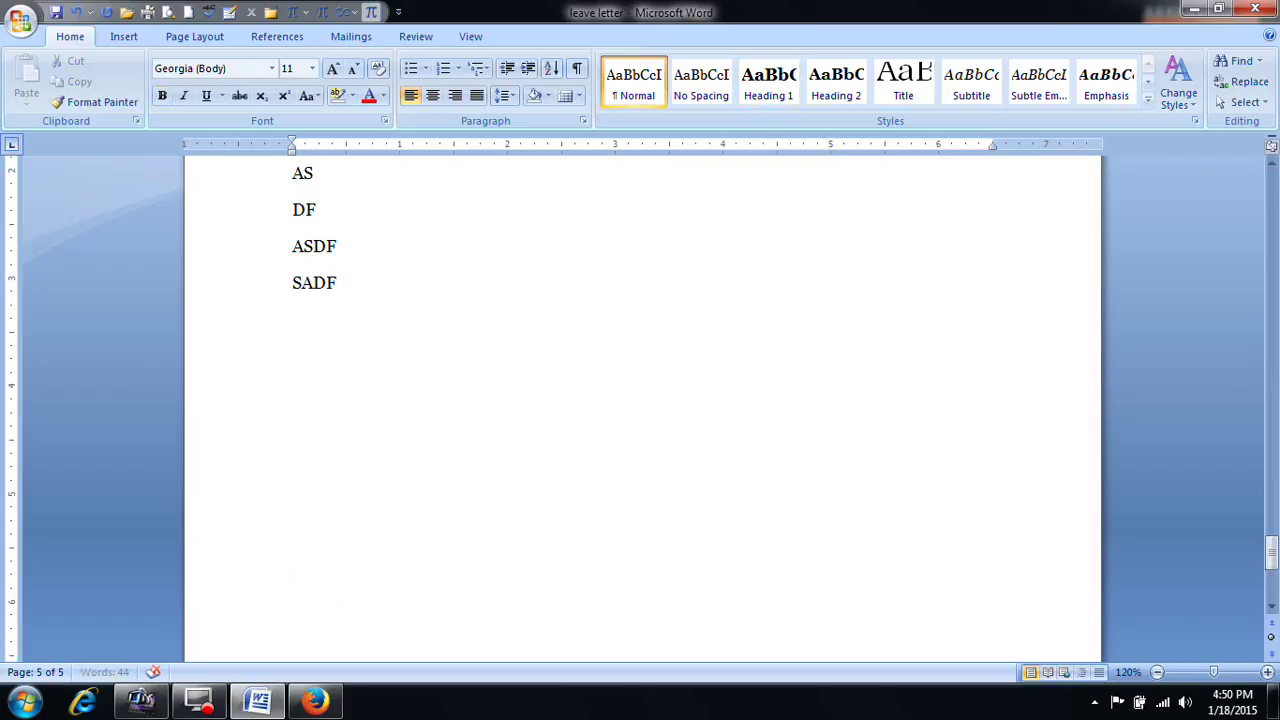
Step: Insert a hyperlinked cross-reference to the About me heading
{"action": "left_click", "coordinate": [122, 36]}
{"action": "left_click", "coordinate": [545, 80]}
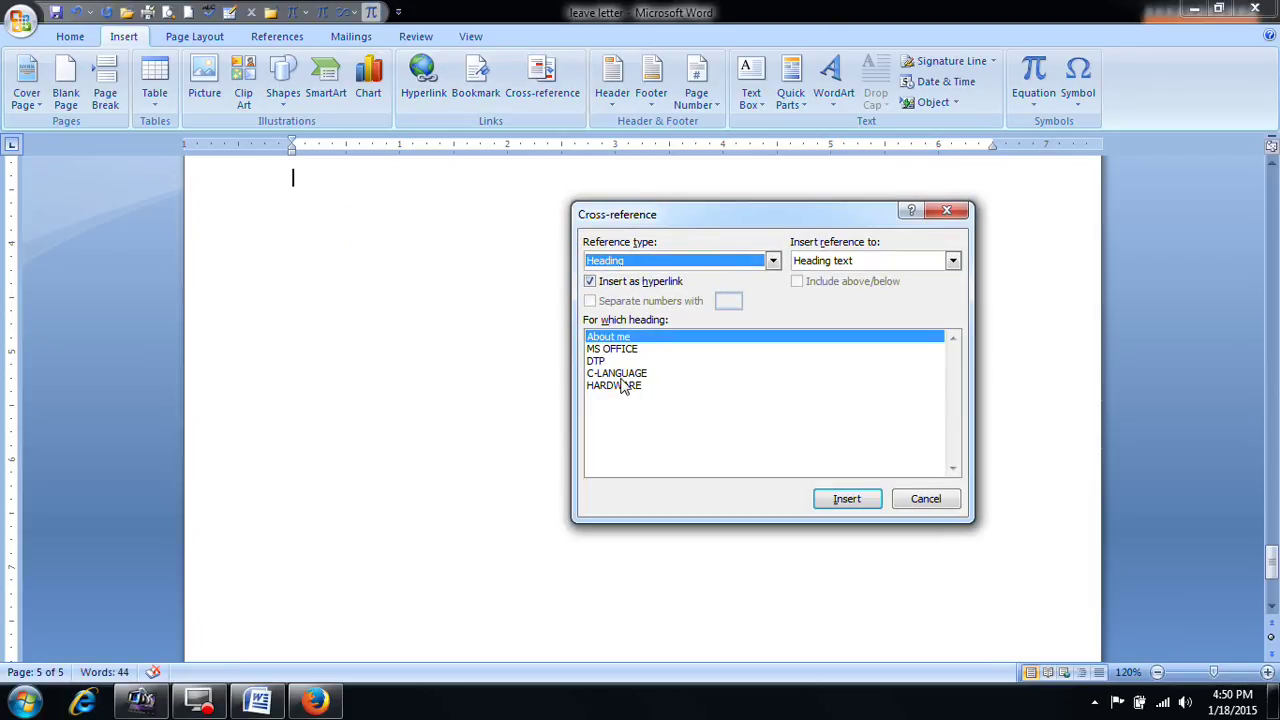
{"action": "left_click", "coordinate": [847, 498]}
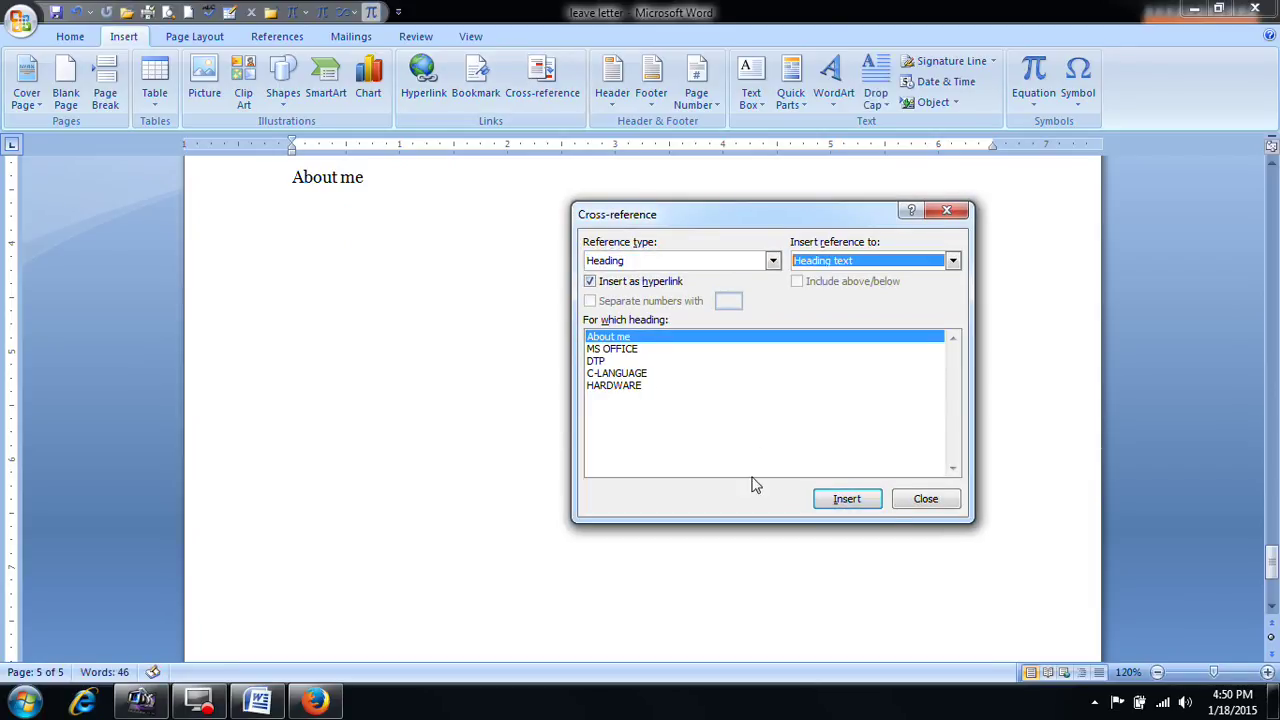
{"action": "left_click", "coordinate": [930, 501]}
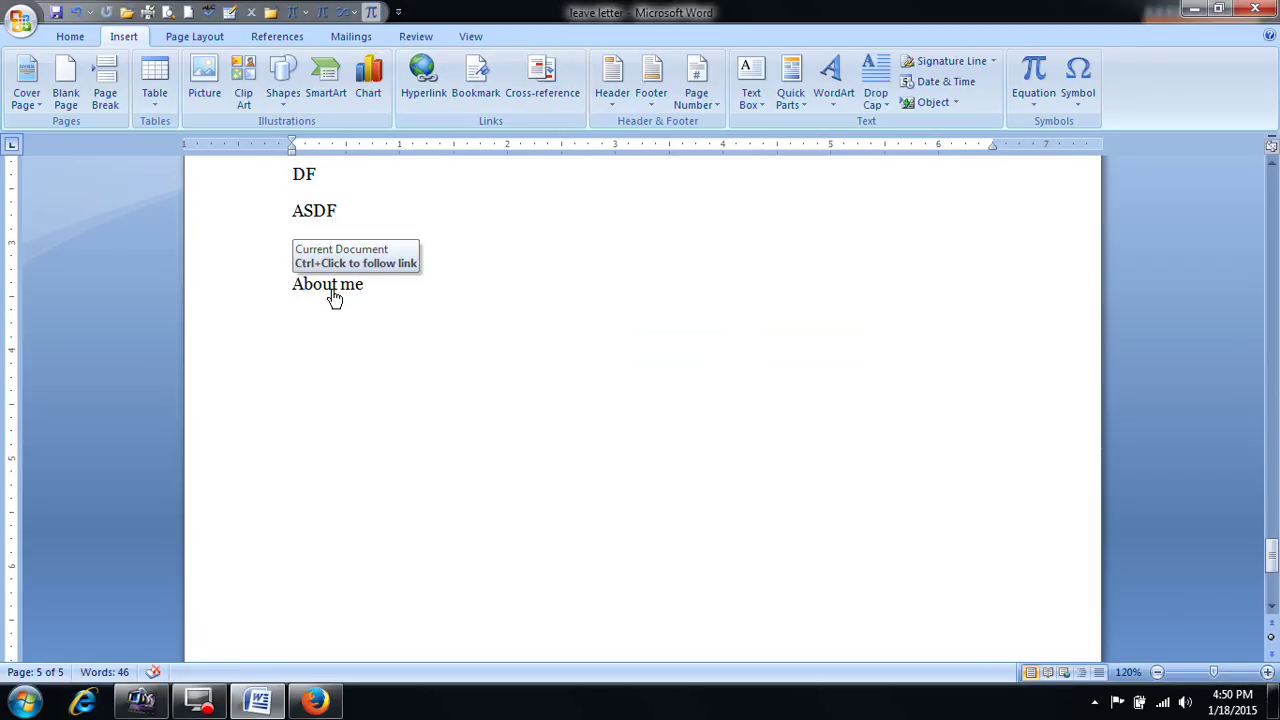
Step: Follow the About me and DTP links, then select all the document text
{"action": "left_click", "coordinate": [334, 297], "text": "ctrl"}
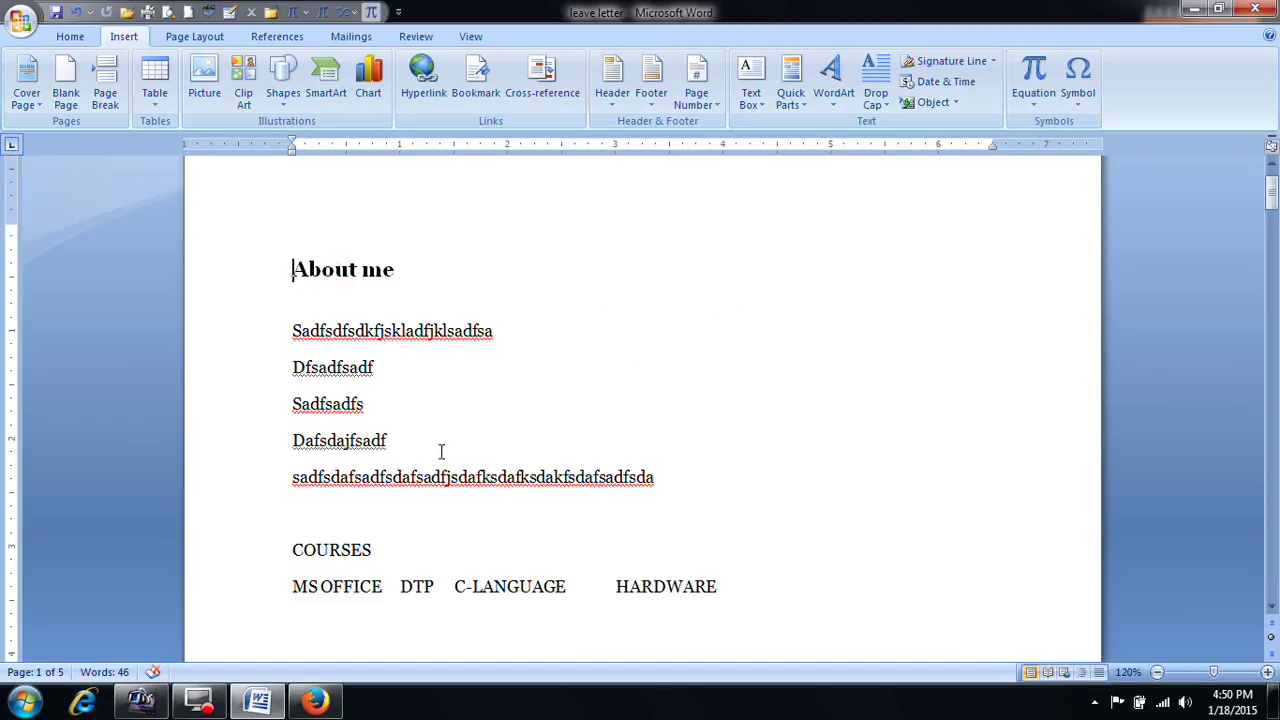
{"action": "scroll", "coordinate": [438, 462], "scroll_direction": "down", "scroll_amount": 2}
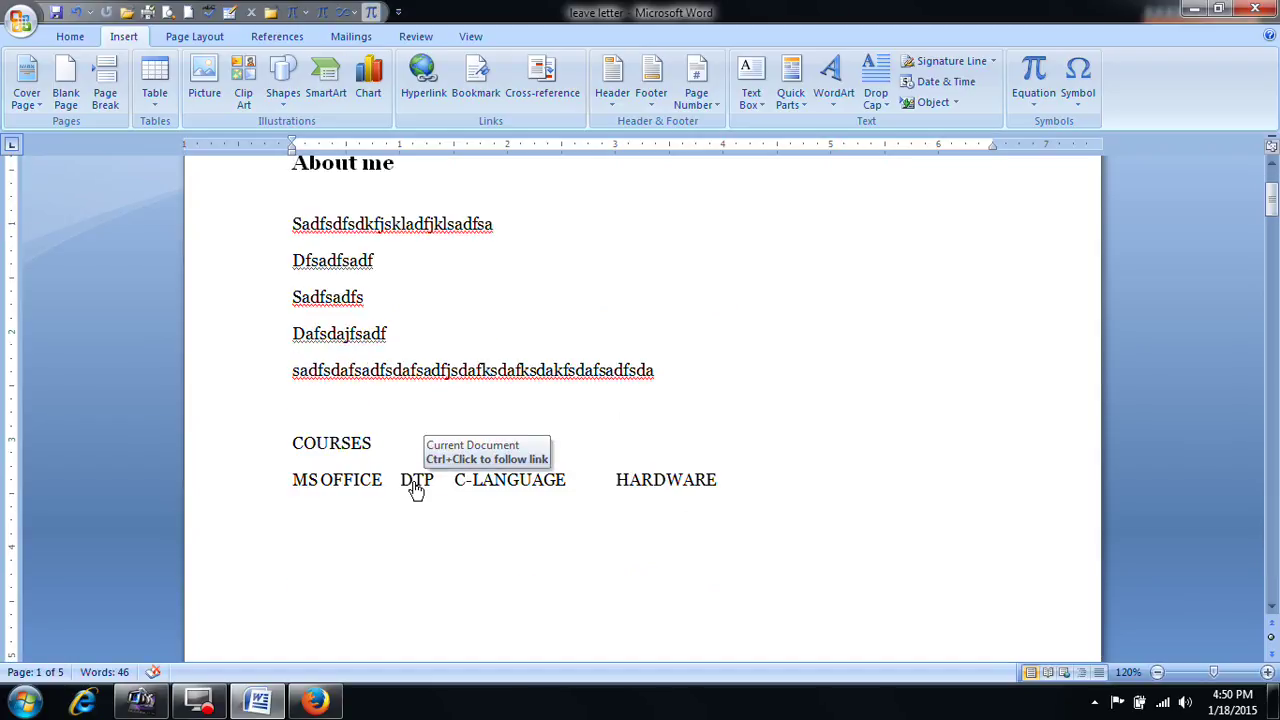
{"action": "left_click", "coordinate": [415, 478], "text": "ctrl"}
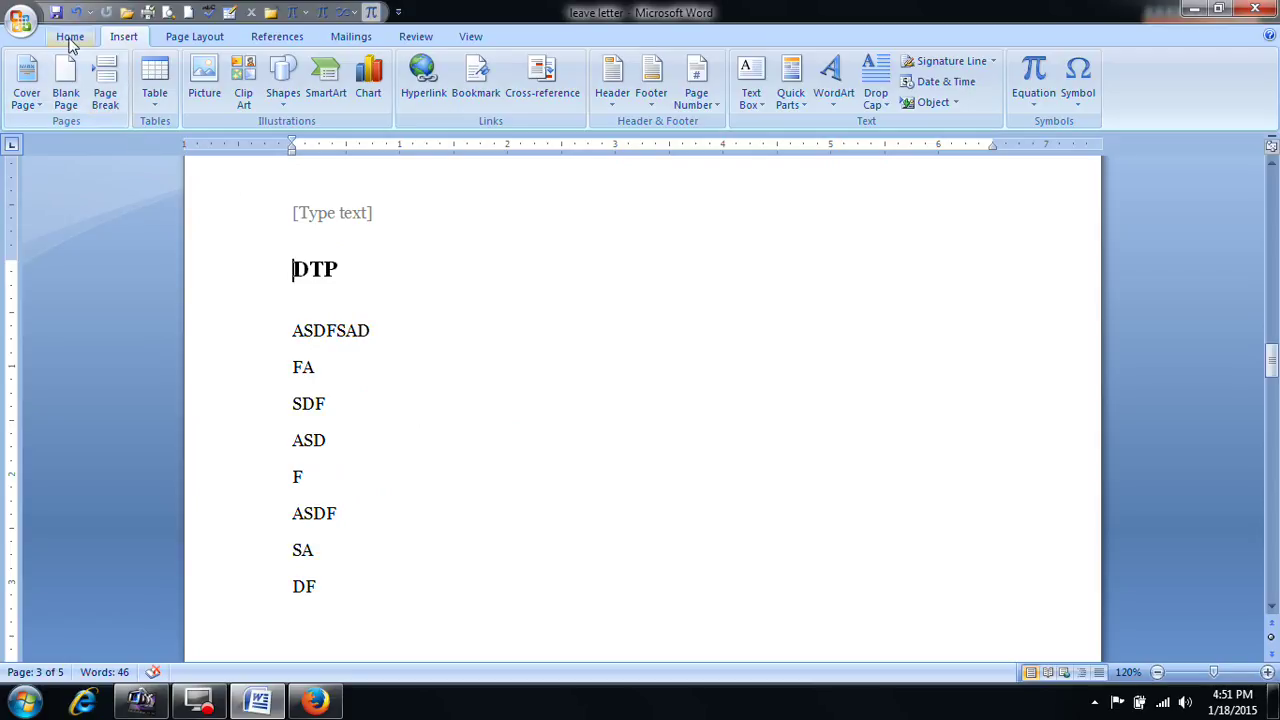
{"action": "left_click", "coordinate": [70, 36]}
{"action": "scroll", "coordinate": [425, 405], "scroll_direction": "up", "scroll_amount": 7}
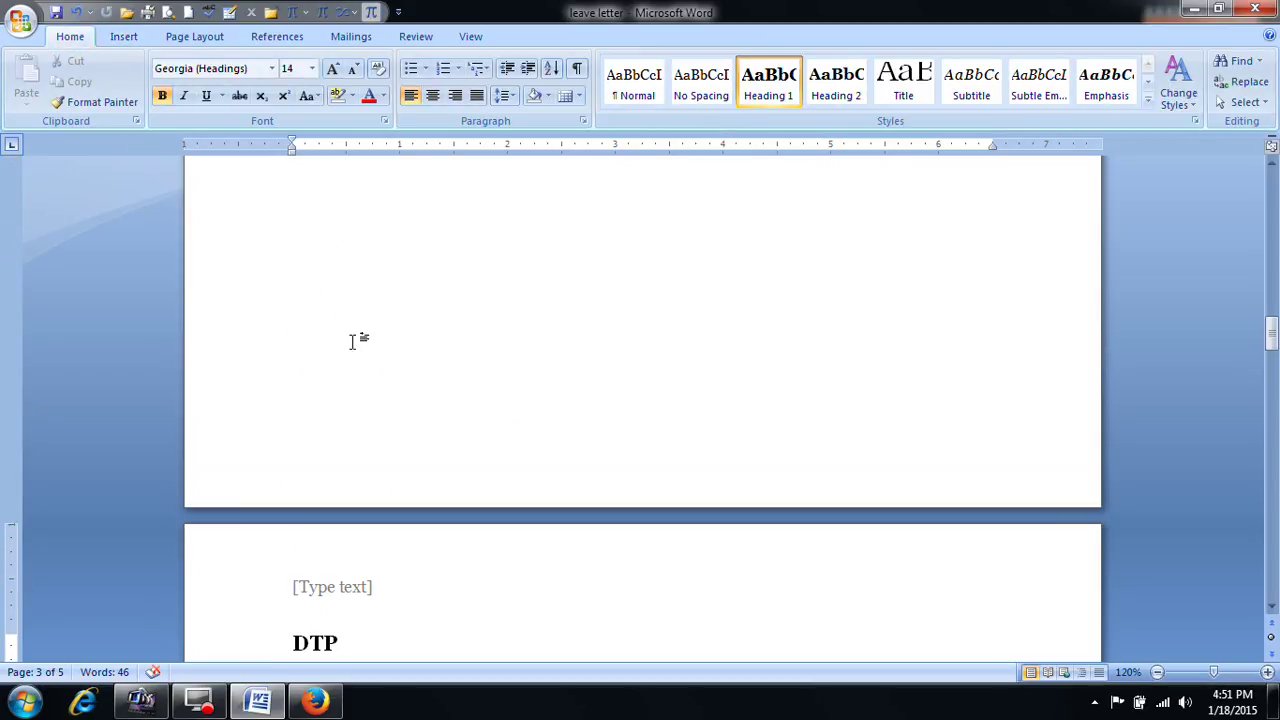
{"action": "left_click", "coordinate": [124, 36]}
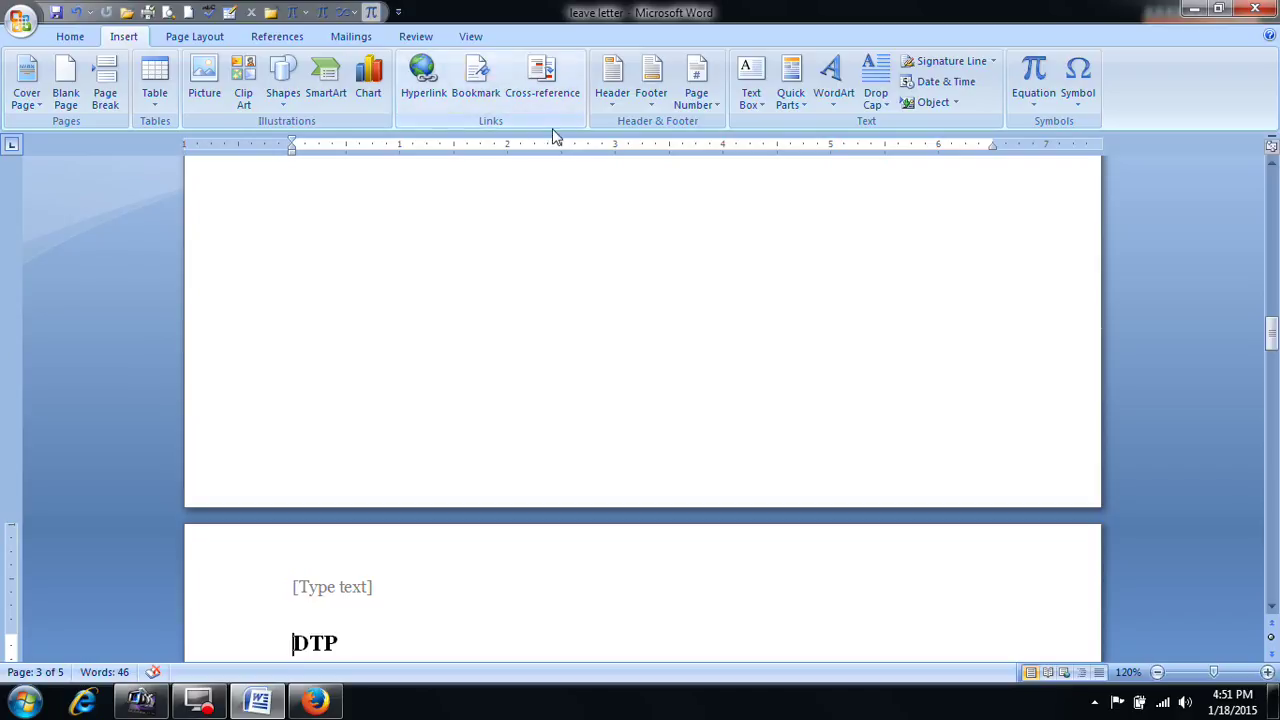
{"action": "key", "text": "ctrl+a"}
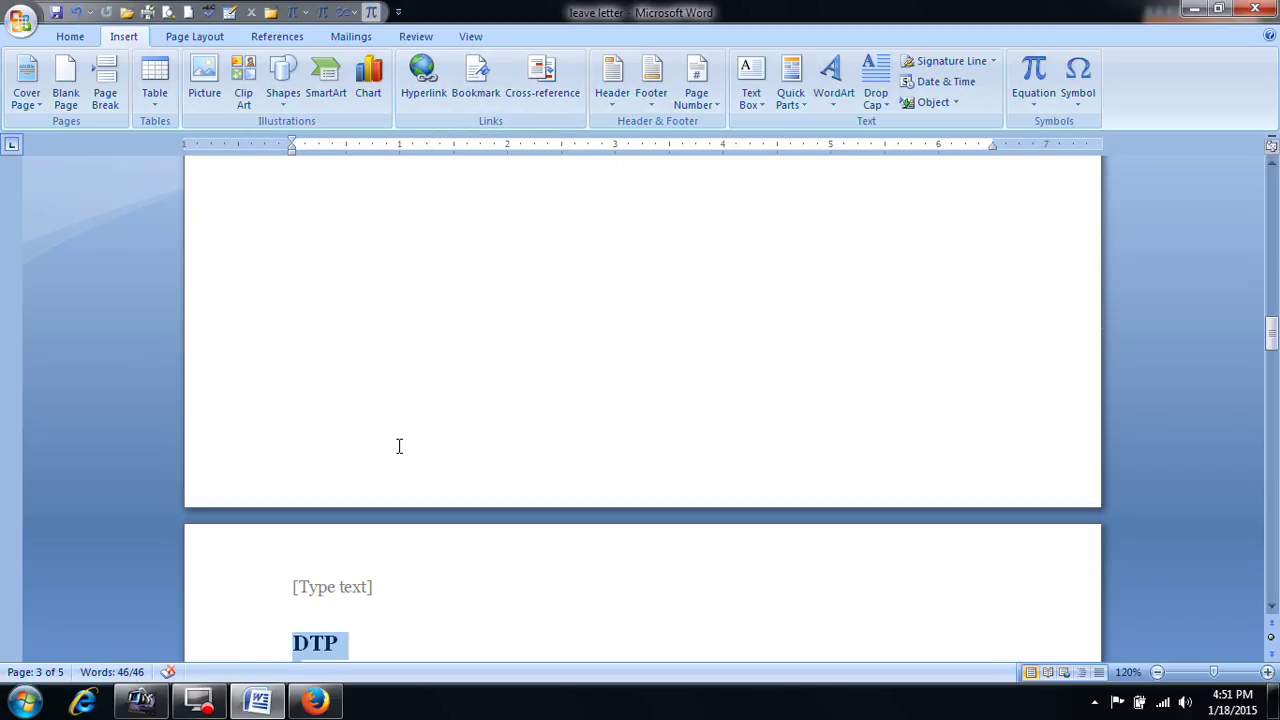
Step: Delete all of the selected document text
{"action": "key", "text": "Delete"}
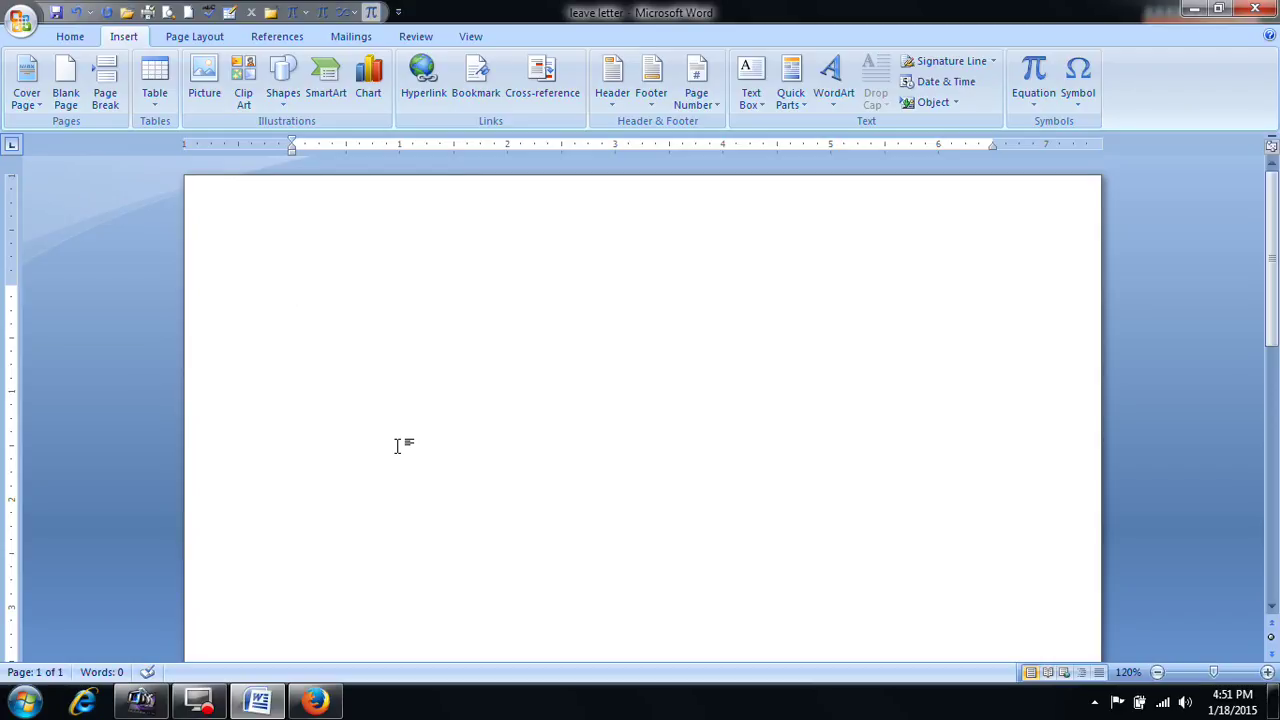
{"action": "scroll", "coordinate": [534, 440], "scroll_direction": "down", "scroll_amount": 10}
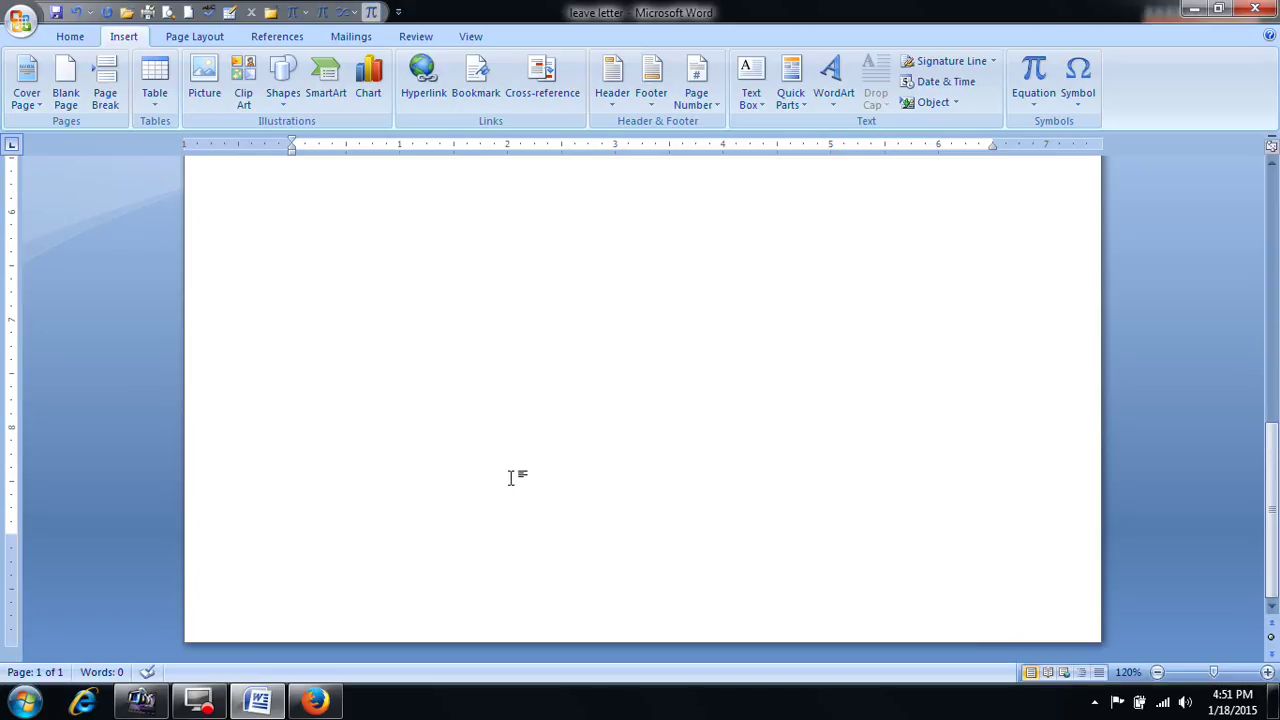
{"action": "scroll", "coordinate": [495, 441], "scroll_direction": "down", "scroll_amount": 3}
Step: Remove the [Type text] placeholder from the page 2 header and close header editing
{"action": "double_click", "coordinate": [351, 578]}
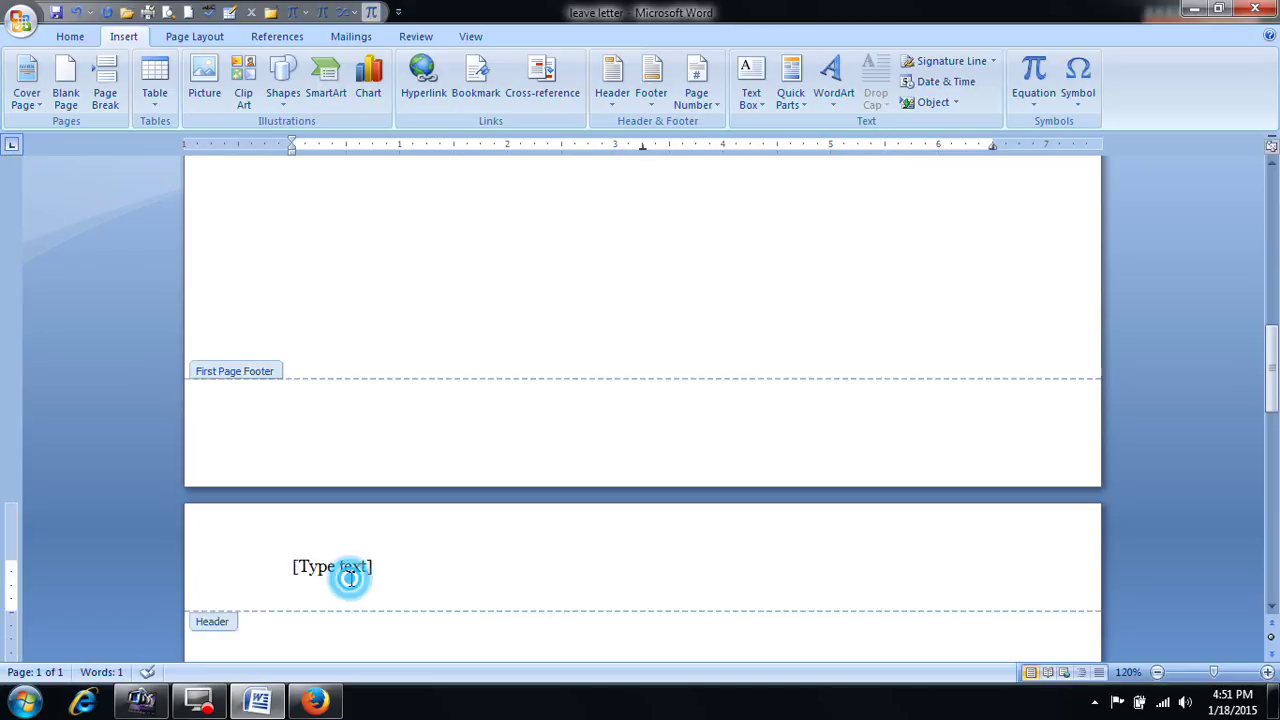
{"action": "key", "text": "Delete"}
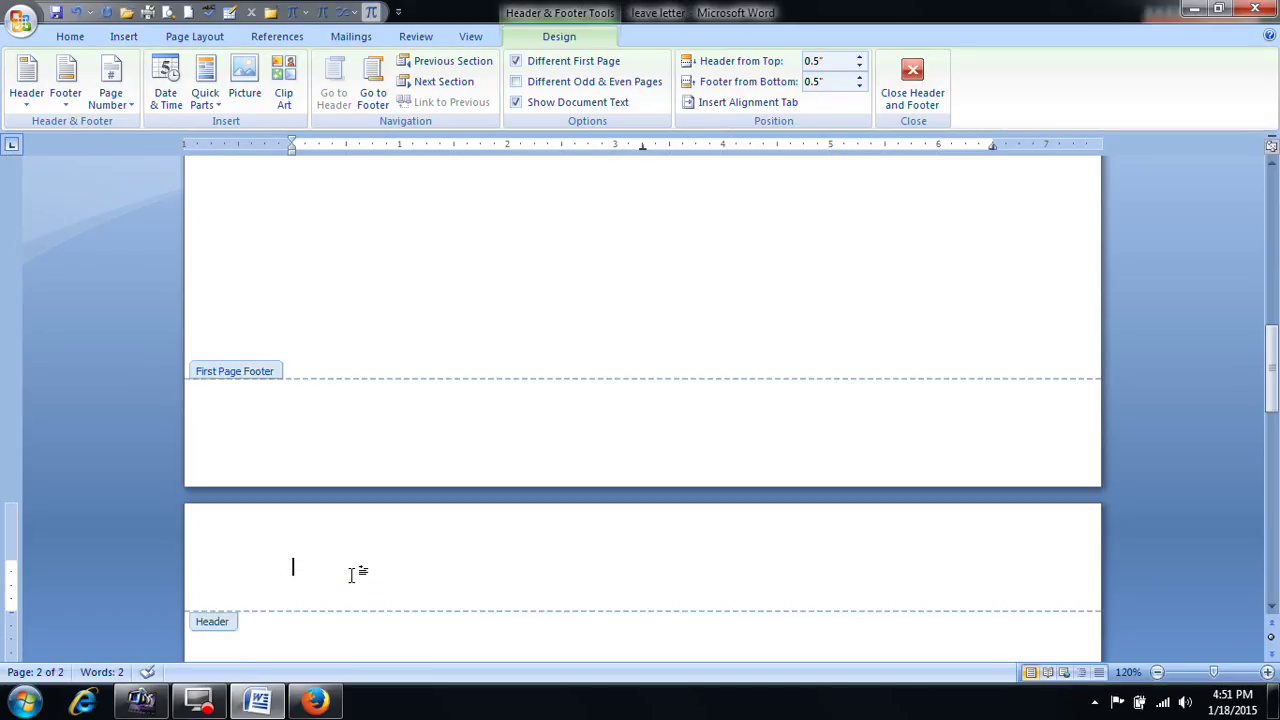
{"action": "left_click", "coordinate": [938, 100]}
{"action": "scroll", "coordinate": [814, 306], "scroll_direction": "up", "scroll_amount": 3}
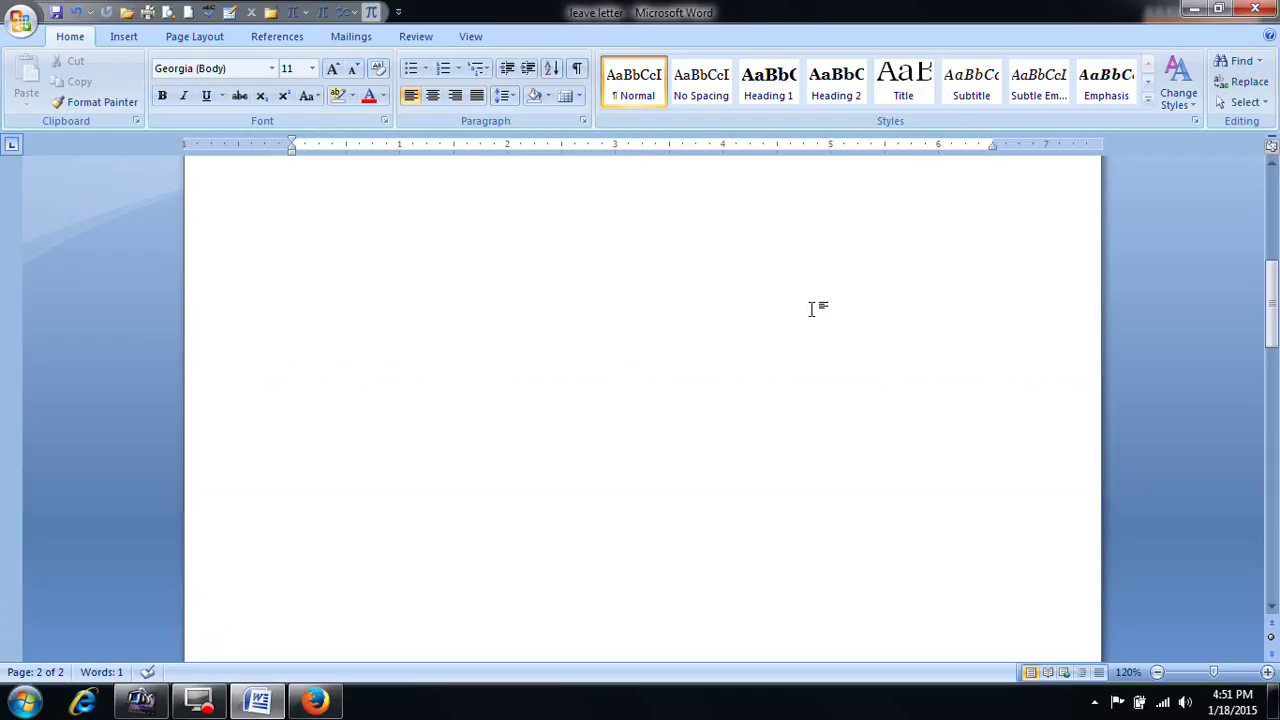
{"action": "scroll", "coordinate": [814, 308], "scroll_direction": "up", "scroll_amount": 1}
{"action": "left_click", "coordinate": [728, 305]}
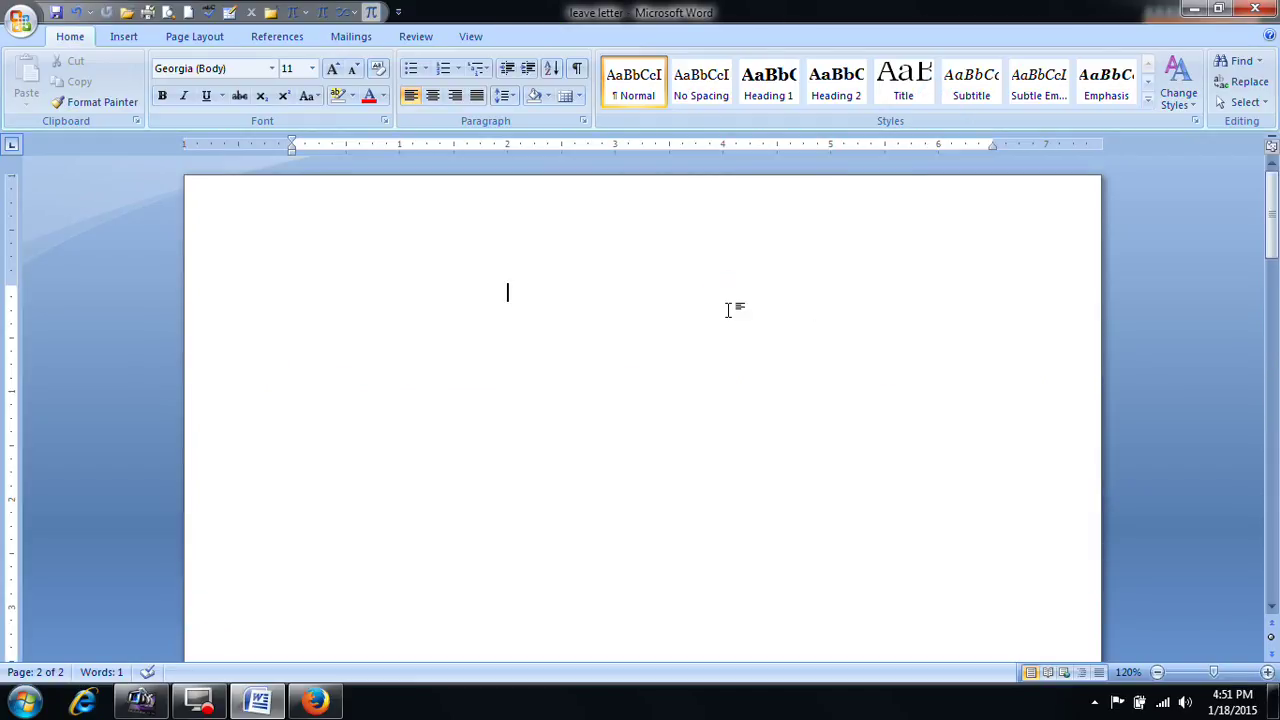
Step: Enter =RAND() on the first line to generate three sample paragraphs, then select them
{"action": "key", "text": "Delete"}
{"action": "type", "text": "=RAND()"}
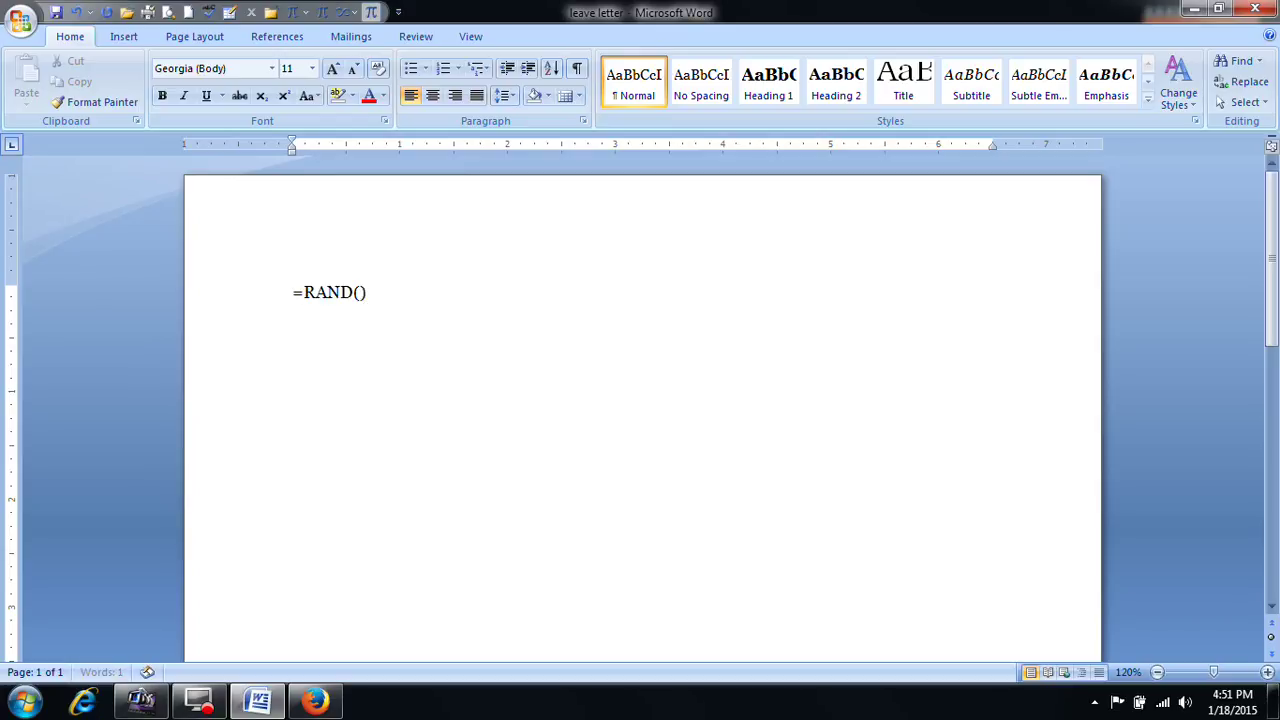
{"action": "key", "text": "Return"}
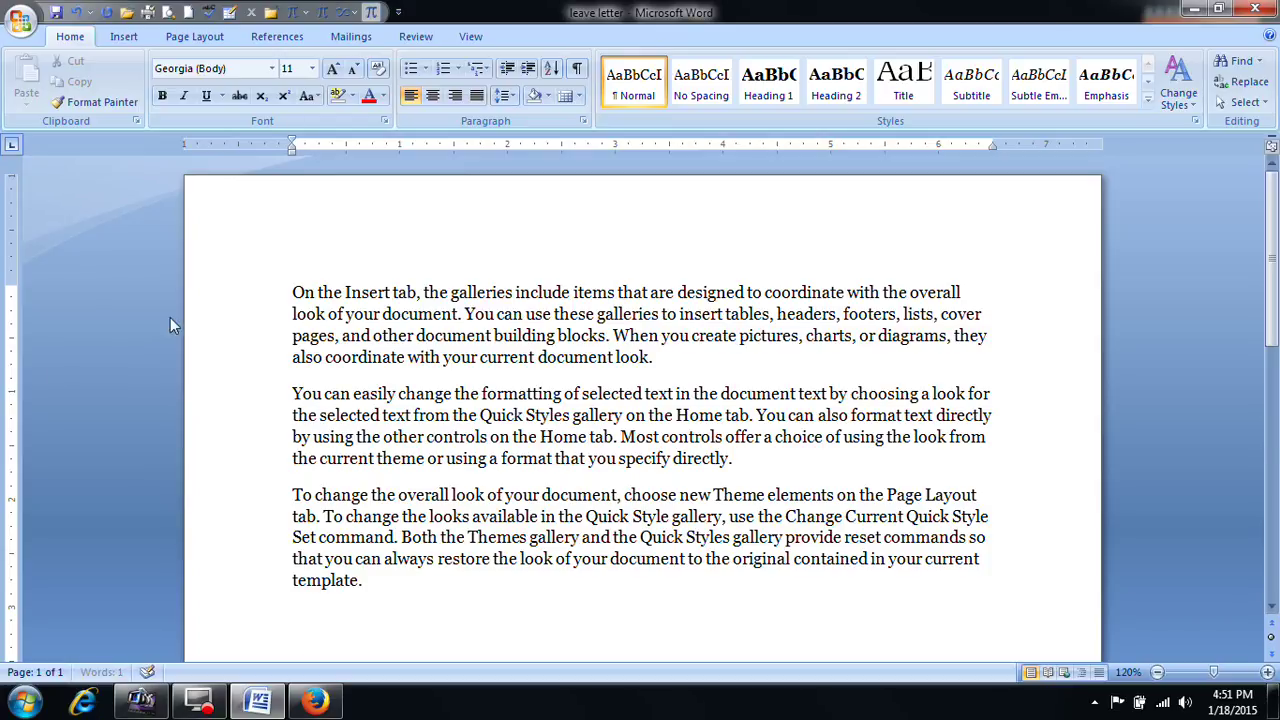
{"action": "left_click_drag", "start_coordinate": [293, 290], "coordinate": [591, 566]}
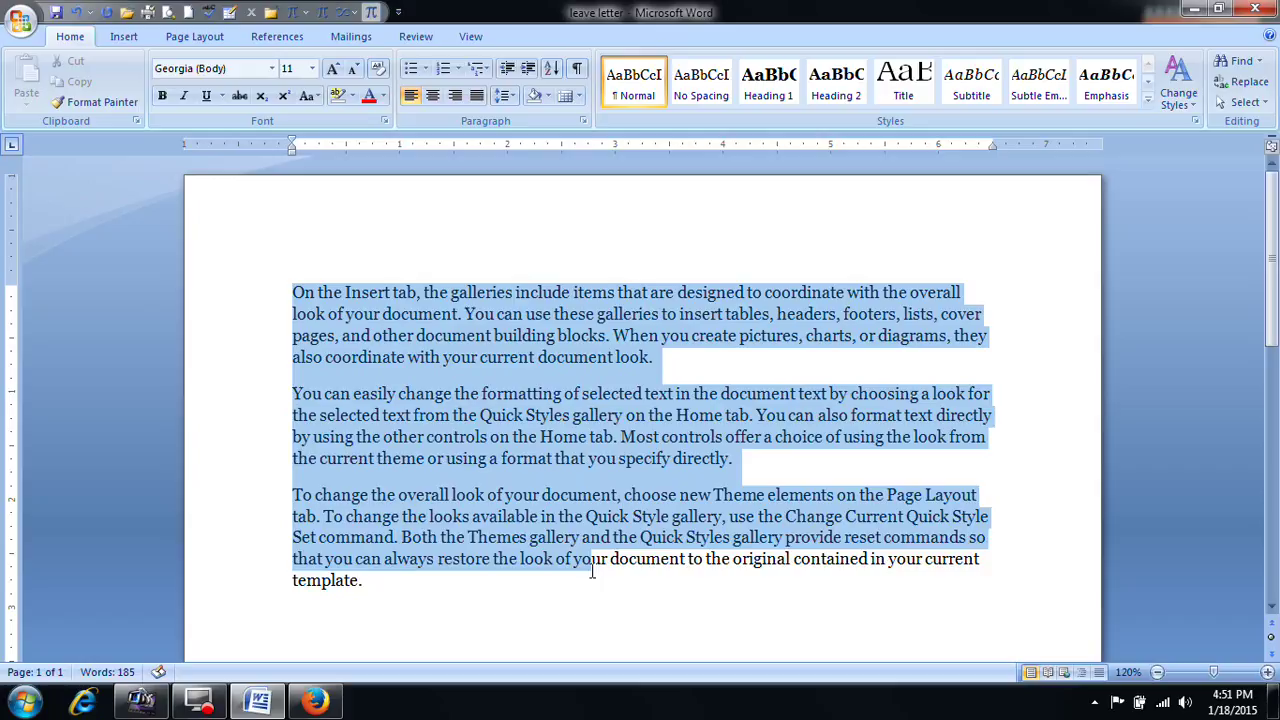
{"action": "left_click_drag", "start_coordinate": [493, 596], "coordinate": [493, 596]}
{"action": "left_click", "coordinate": [493, 596]}
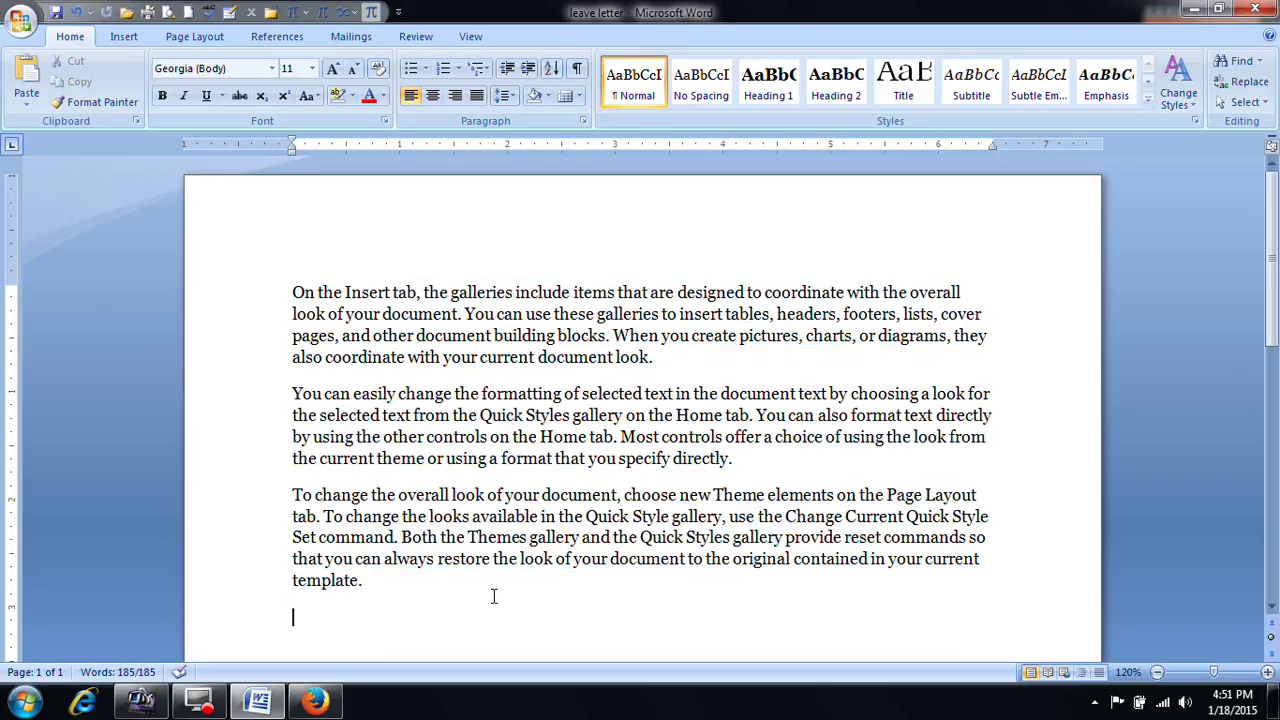
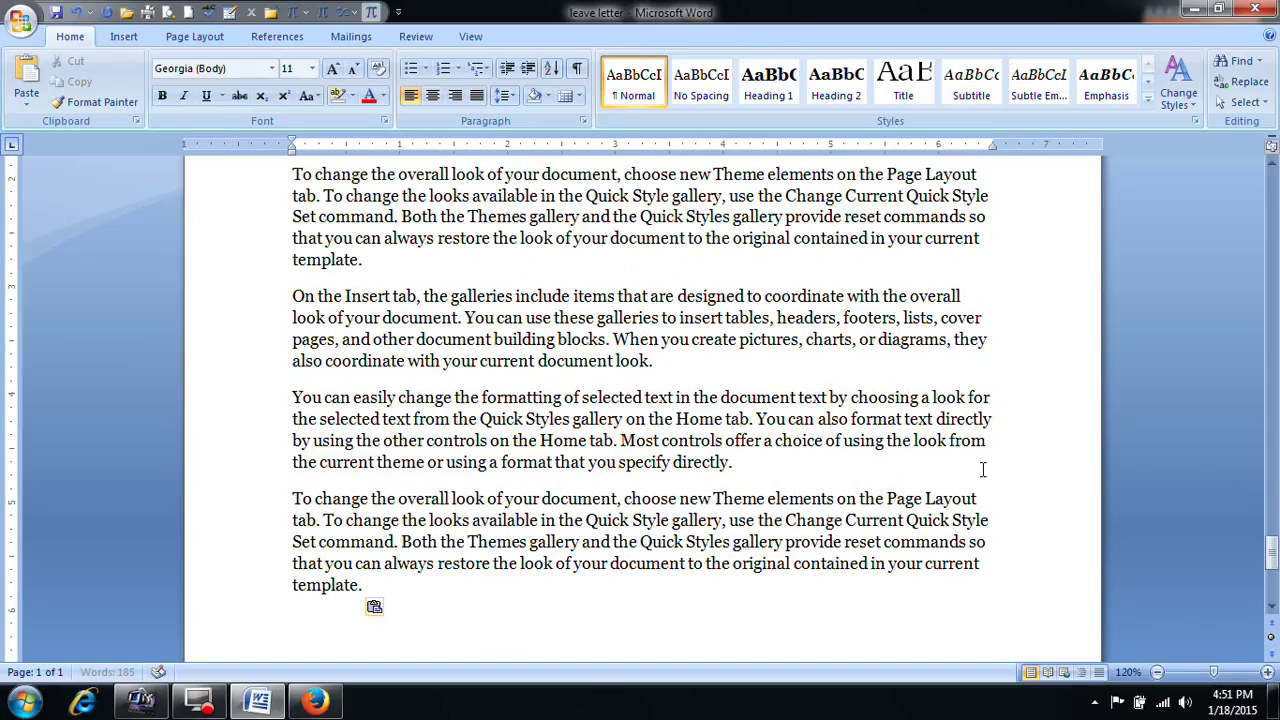
Step: Place the insertion point at the very start of the first paragraph
{"action": "left_click_drag", "start_coordinate": [1274, 578], "coordinate": [1274, 185]}
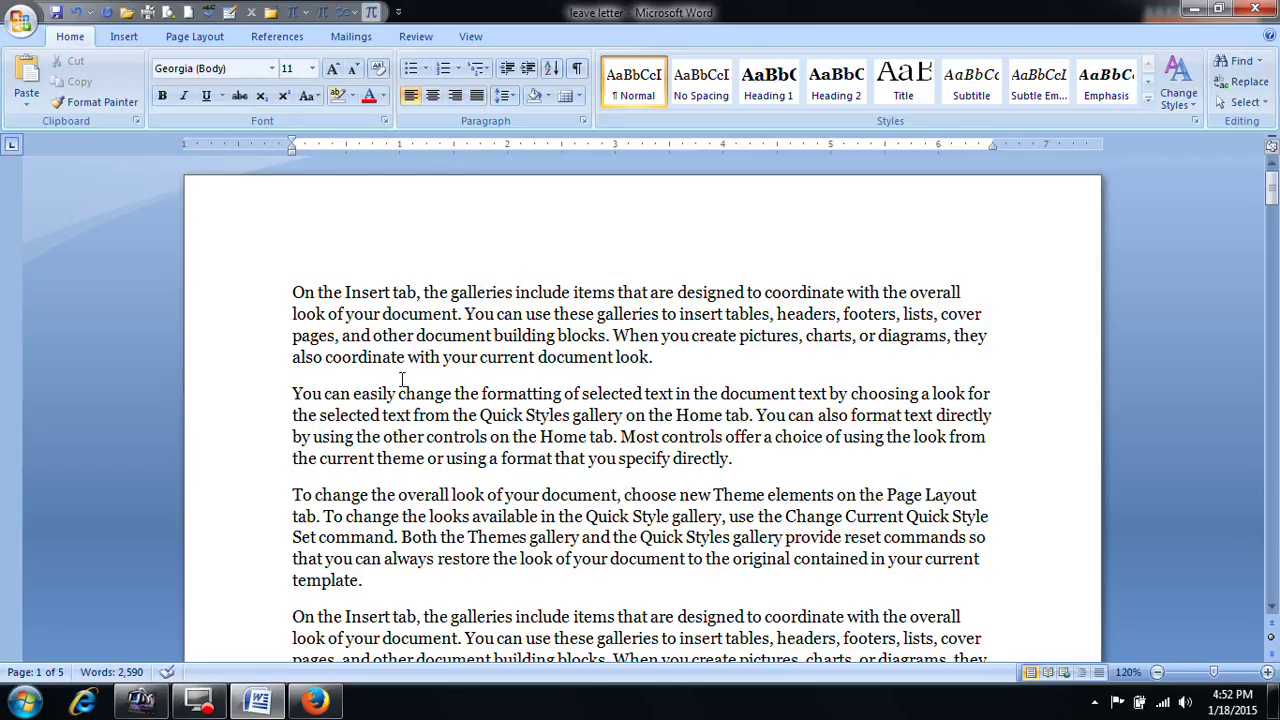
{"action": "mouse_move", "coordinate": [1273, 182]}
{"action": "left_mouse_down"}
{"action": "mouse_move", "coordinate": [1274, 200]}
{"action": "mouse_move", "coordinate": [1275, 175]}
{"action": "left_mouse_up"}
{"action": "scroll", "coordinate": [686, 298], "scroll_direction": "down", "scroll_amount": 6}
{"action": "scroll", "coordinate": [686, 298], "scroll_direction": "down", "scroll_amount": 4}
{"action": "scroll", "coordinate": [682, 308], "scroll_direction": "up", "scroll_amount": 10}
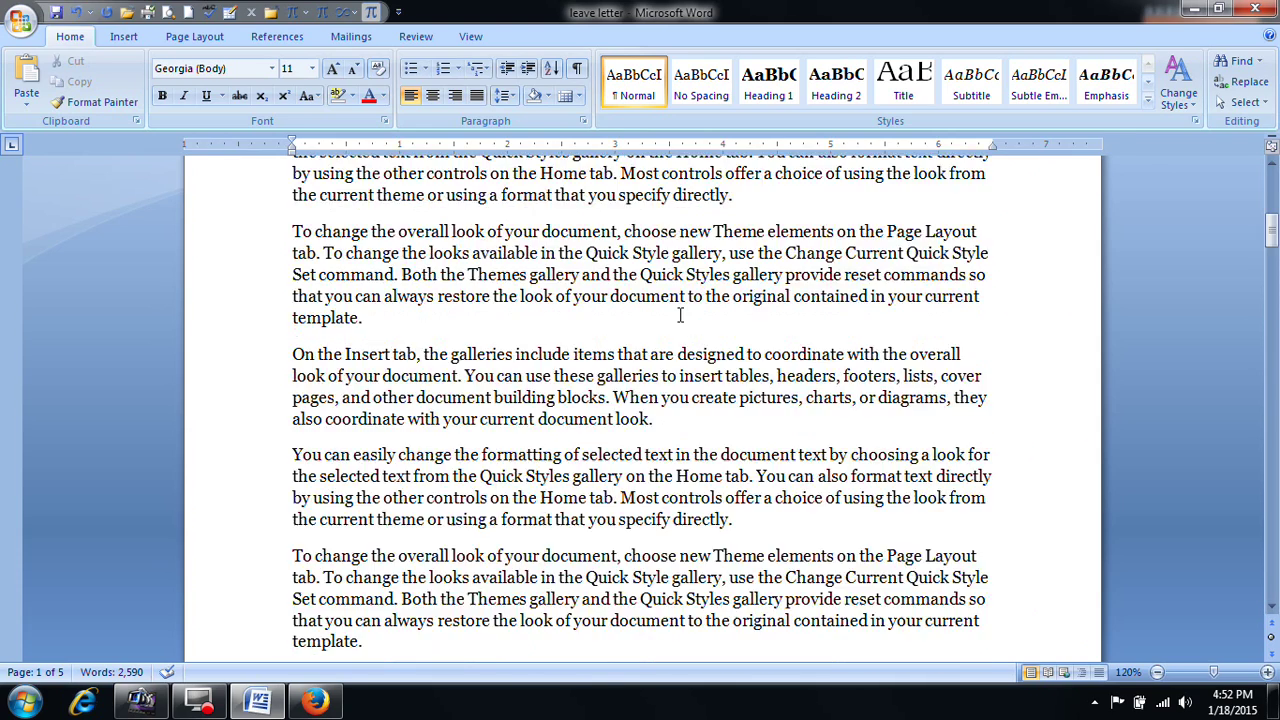
{"action": "left_click", "coordinate": [677, 262]}
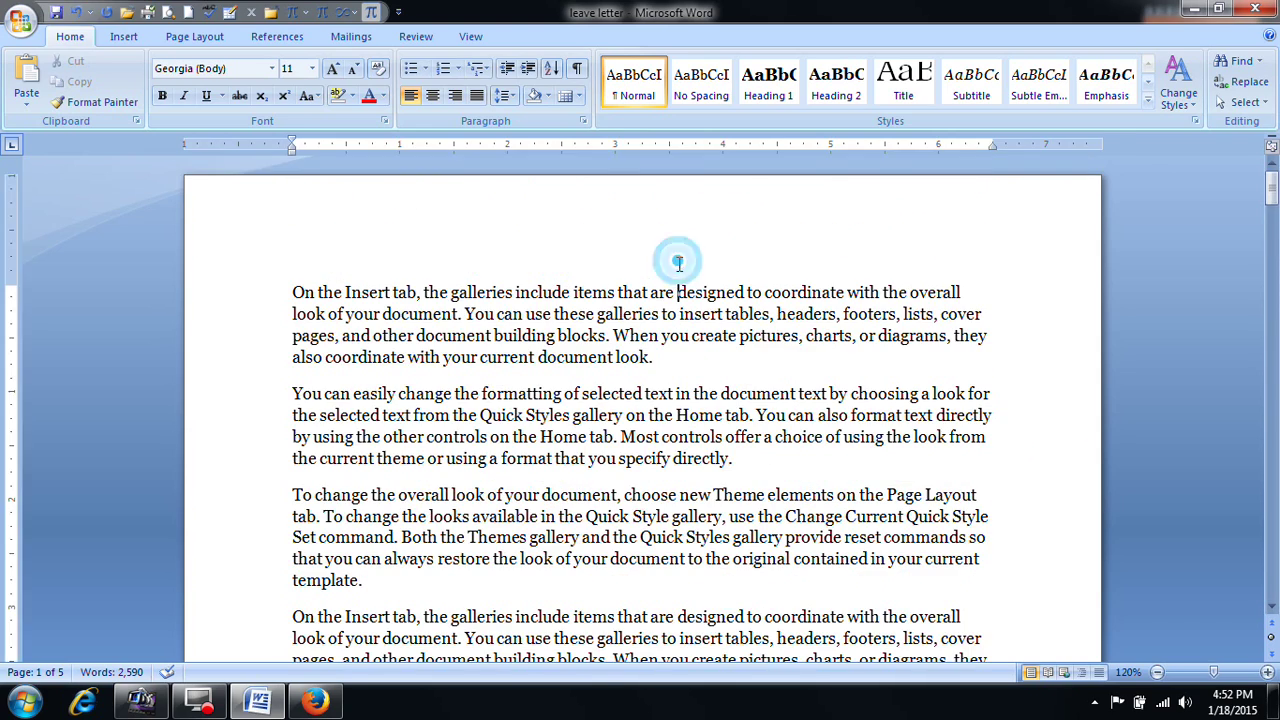
{"action": "left_click", "coordinate": [292, 290]}
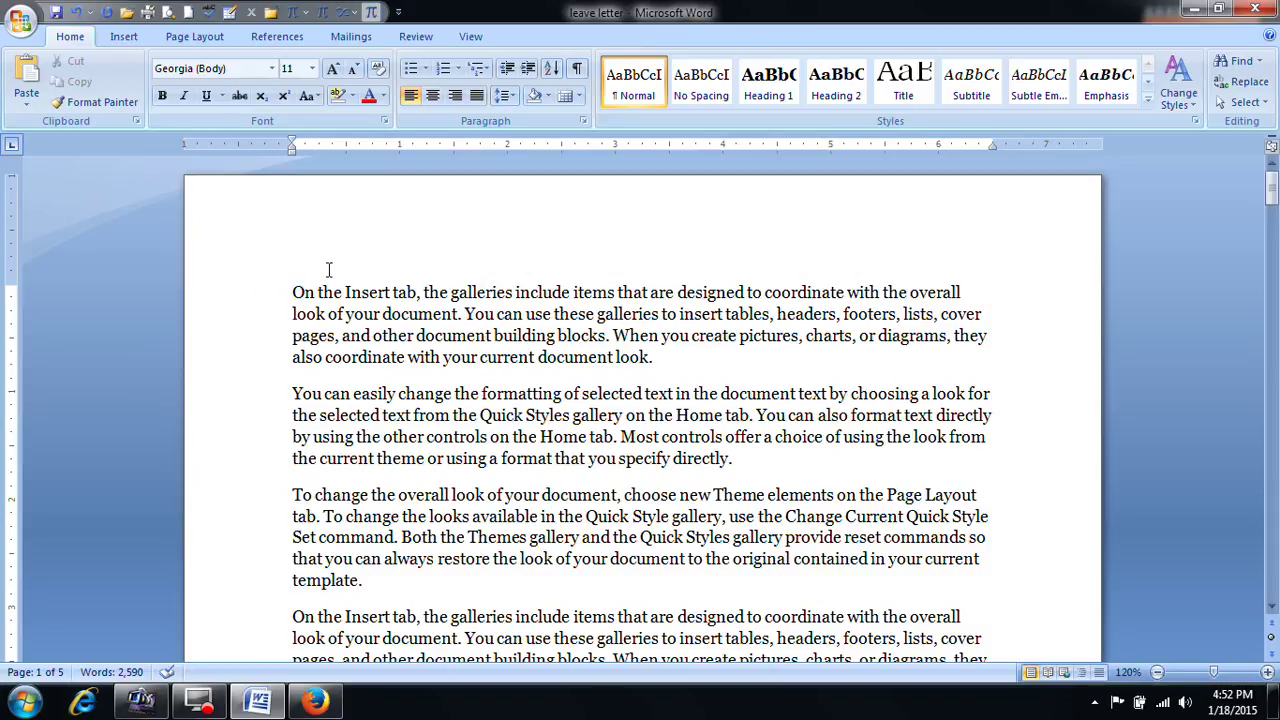
{"action": "scroll", "coordinate": [349, 300], "scroll_direction": "down", "scroll_amount": 6}
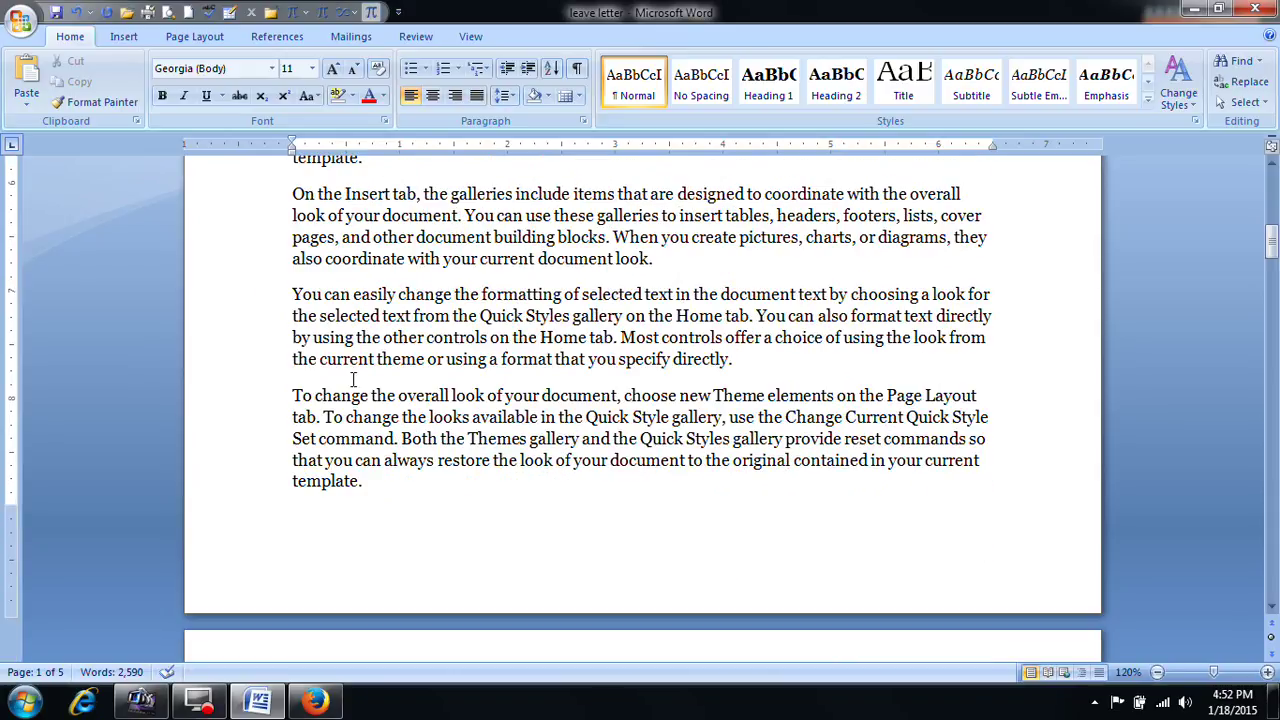
{"action": "scroll", "coordinate": [359, 518], "scroll_direction": "down", "scroll_amount": 4}
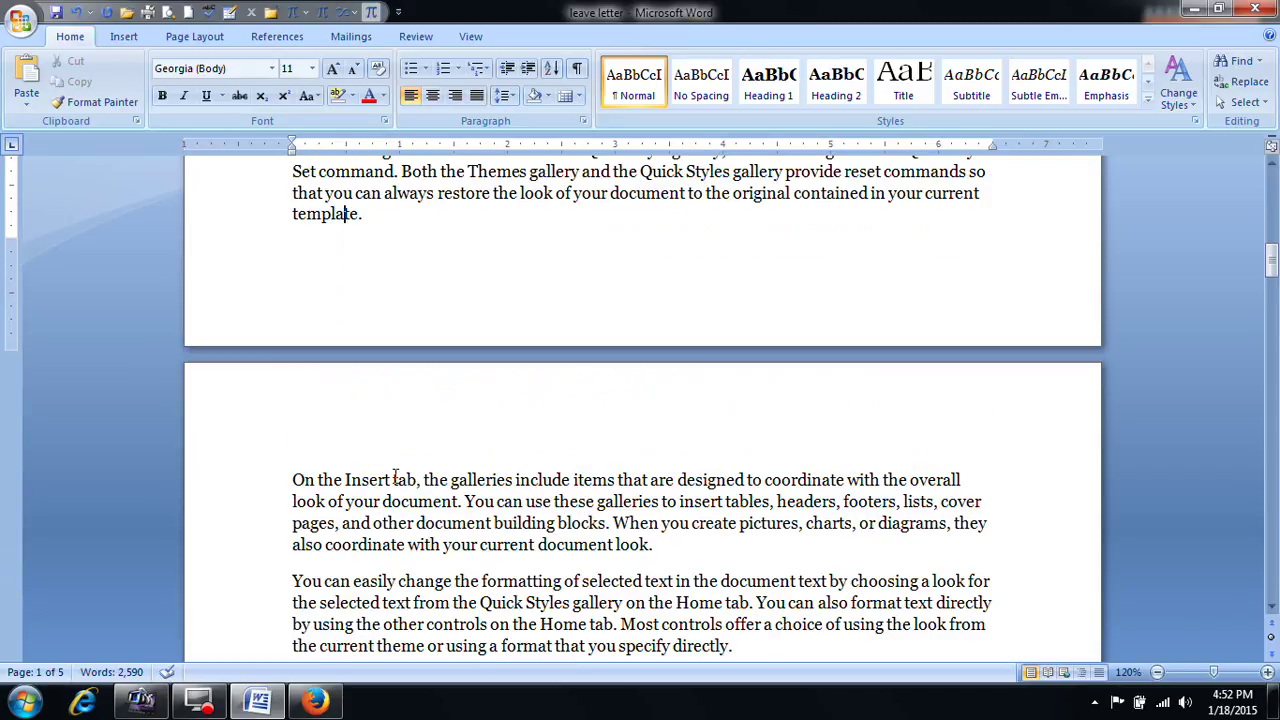
{"action": "scroll", "coordinate": [418, 444], "scroll_direction": "down", "scroll_amount": 15}
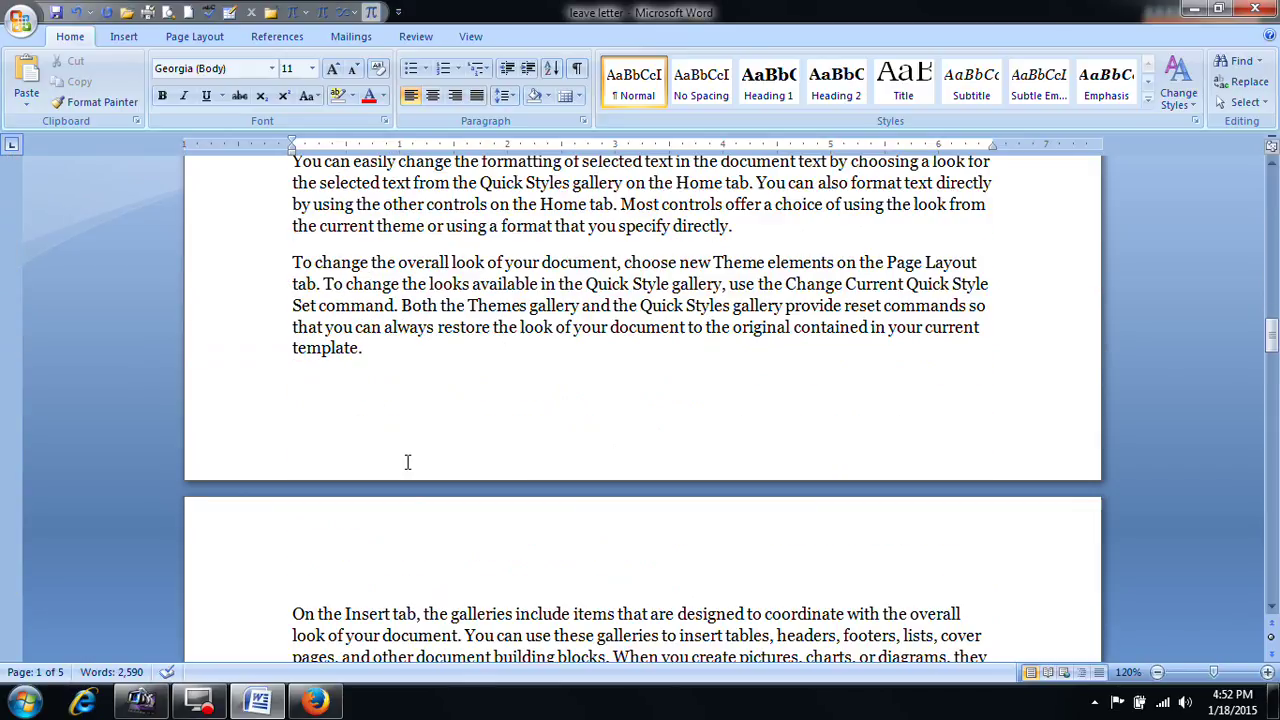
{"action": "left_click_drag", "start_coordinate": [1271, 335], "coordinate": [1271, 188]}
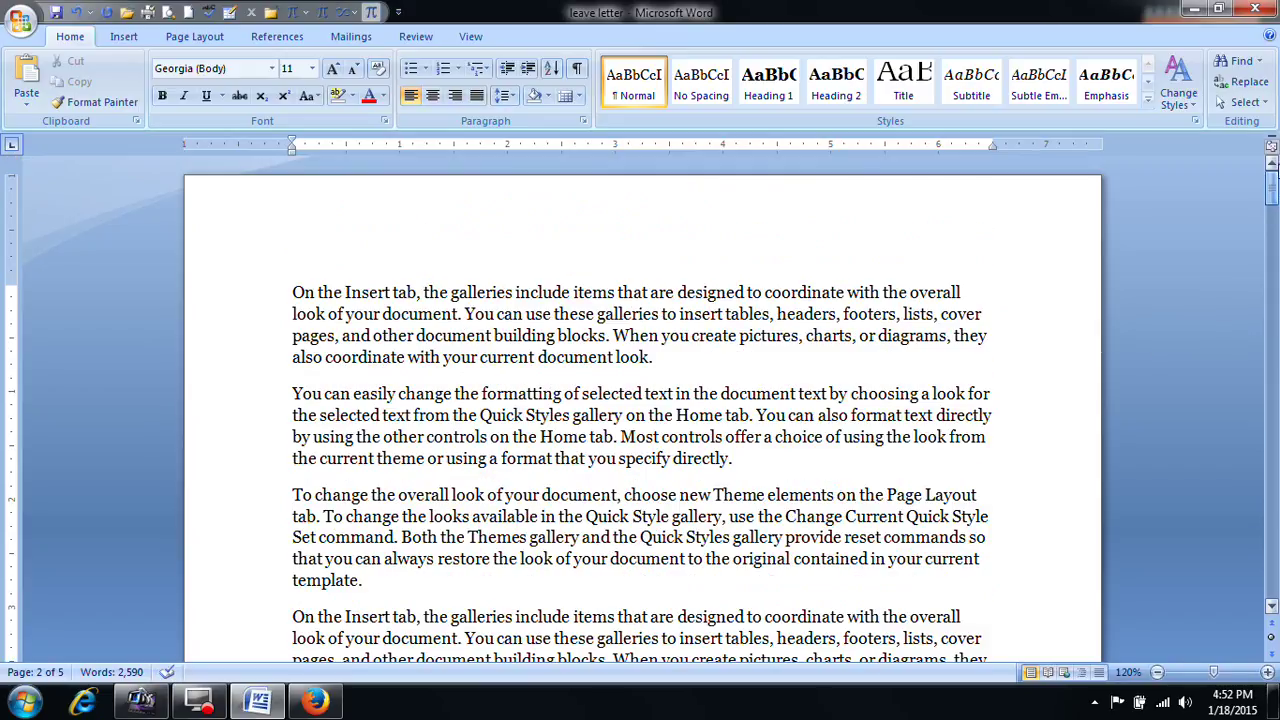
{"action": "left_click", "coordinate": [290, 292]}
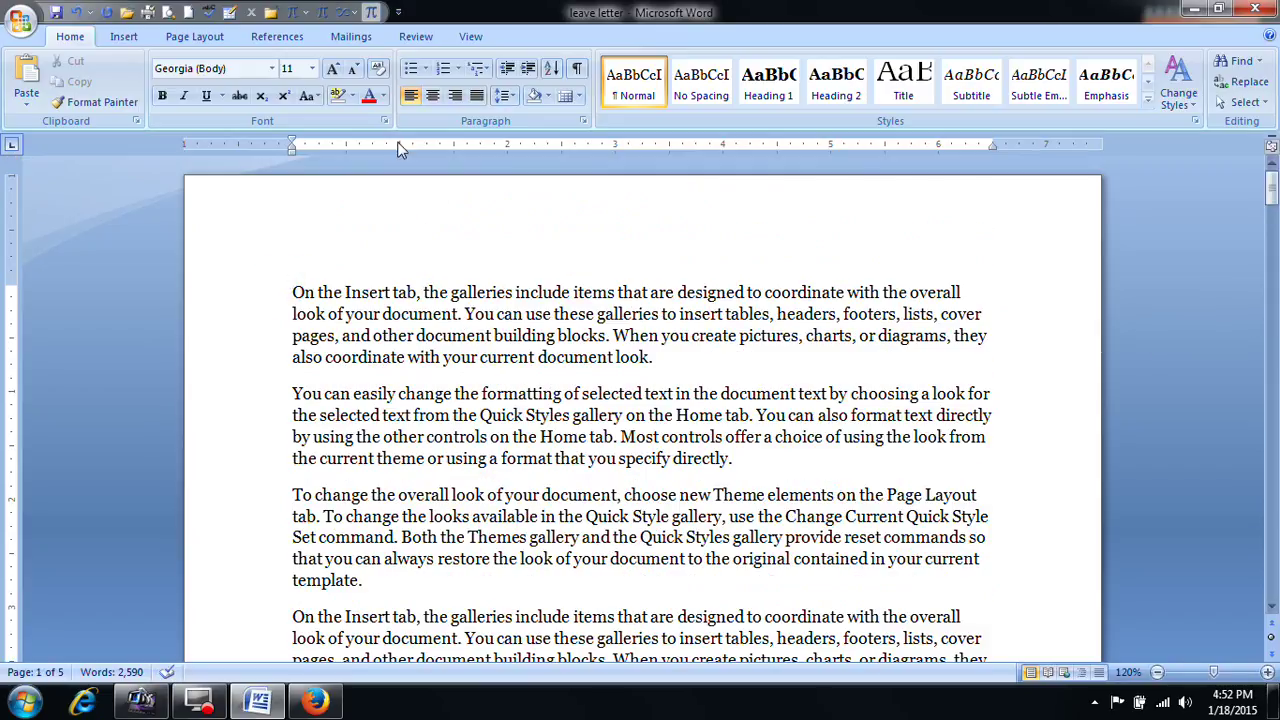
Step: Insert a Blank header reading 'NIPUNA Technologies' and start a new line below it
{"action": "left_click", "coordinate": [135, 36]}
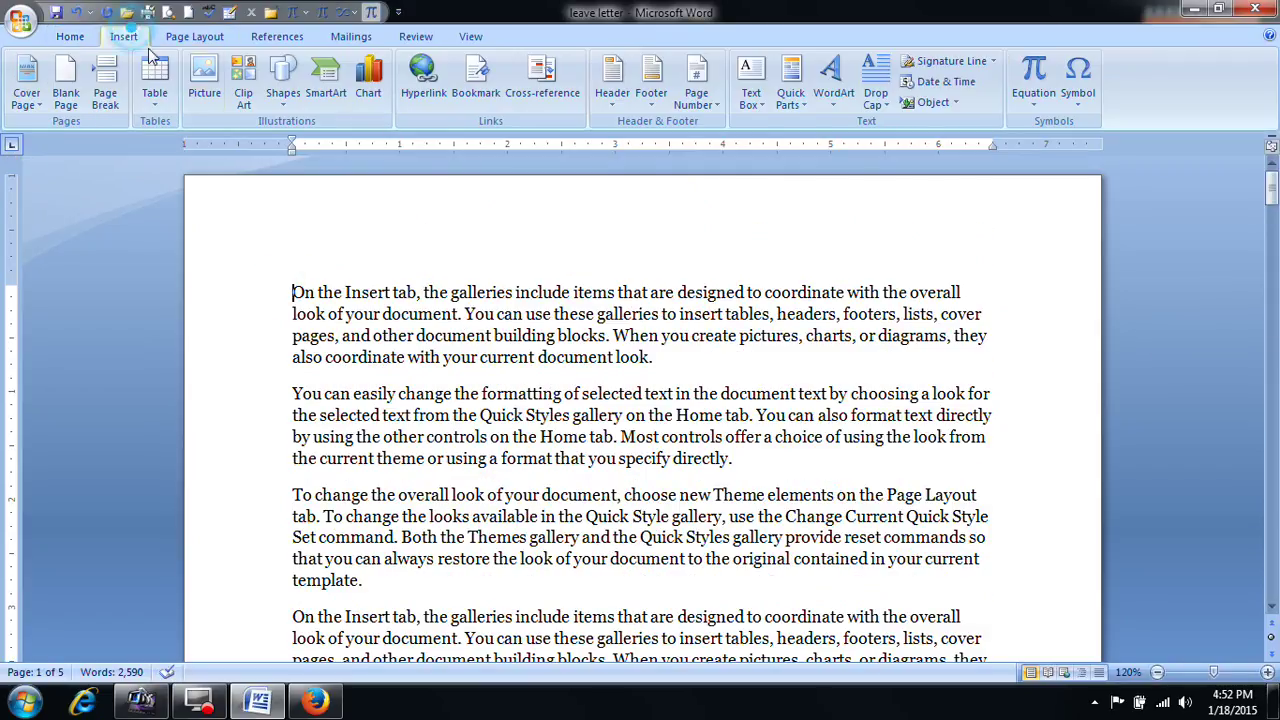
{"action": "left_click", "coordinate": [607, 101]}
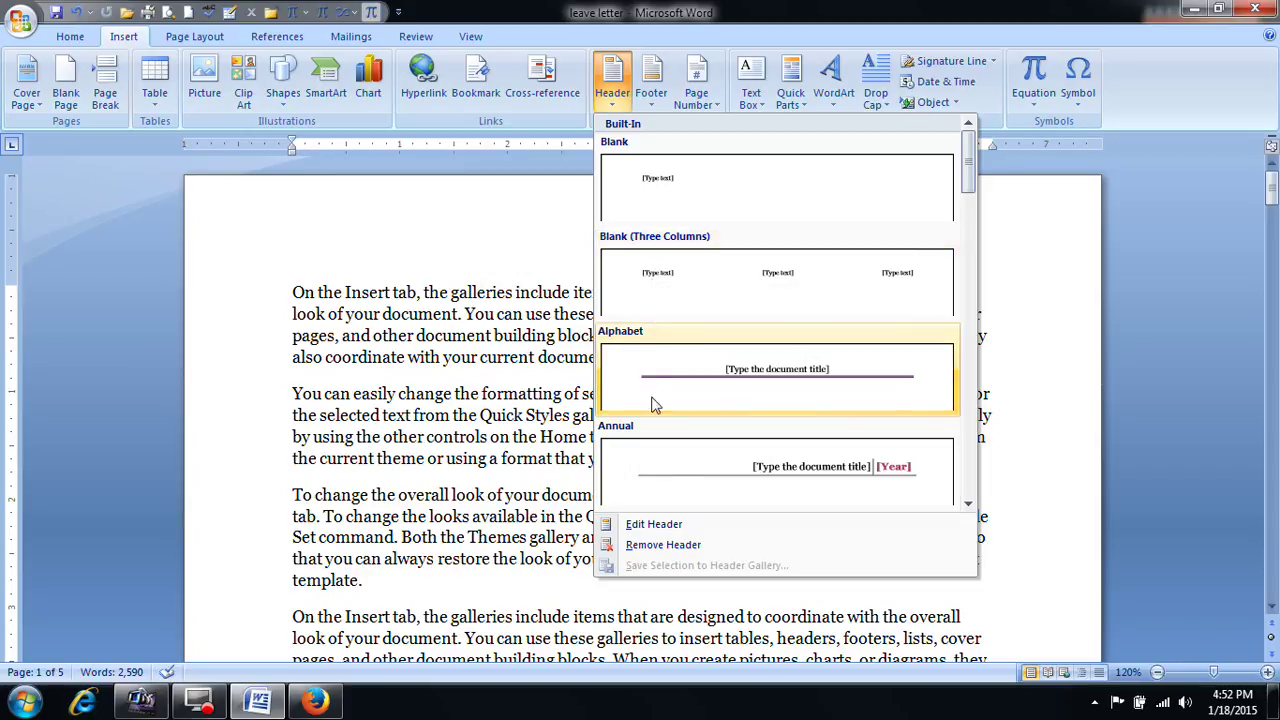
{"action": "left_click", "coordinate": [673, 203]}
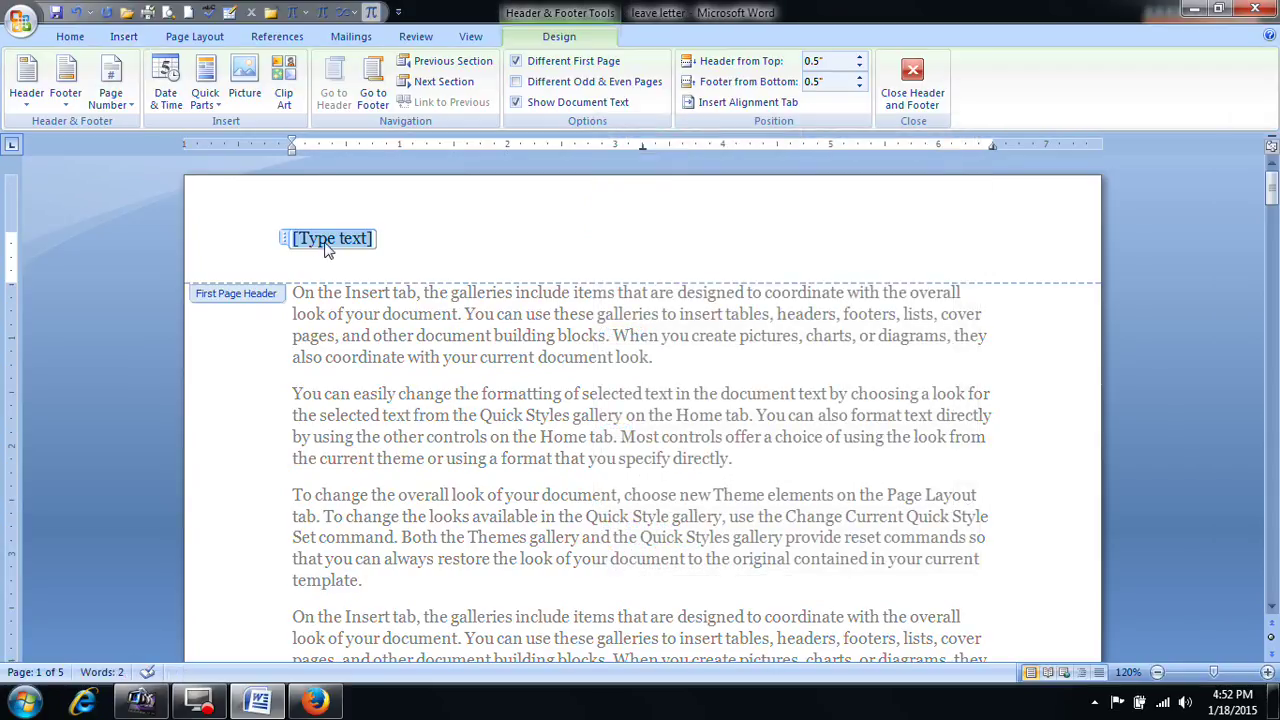
{"action": "type", "text": "ni"}
{"action": "type", "text": "NIPUNA"}
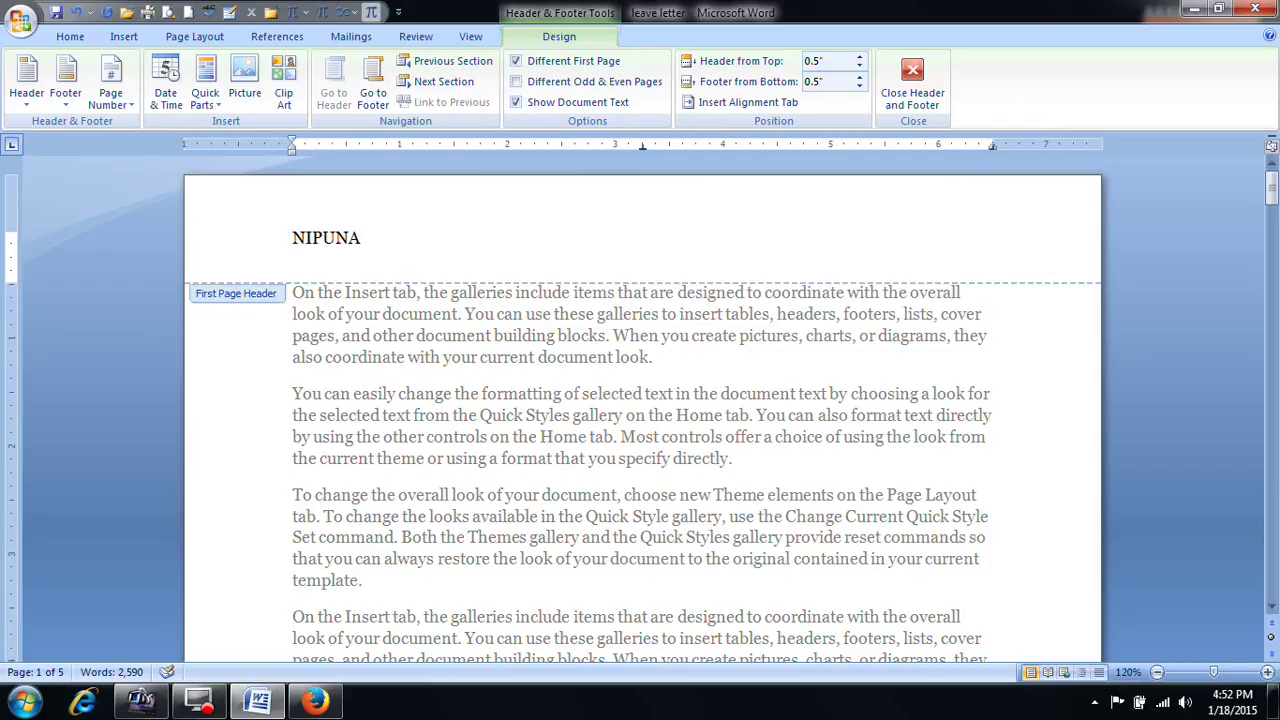
{"action": "type", "text": " Technologies"}
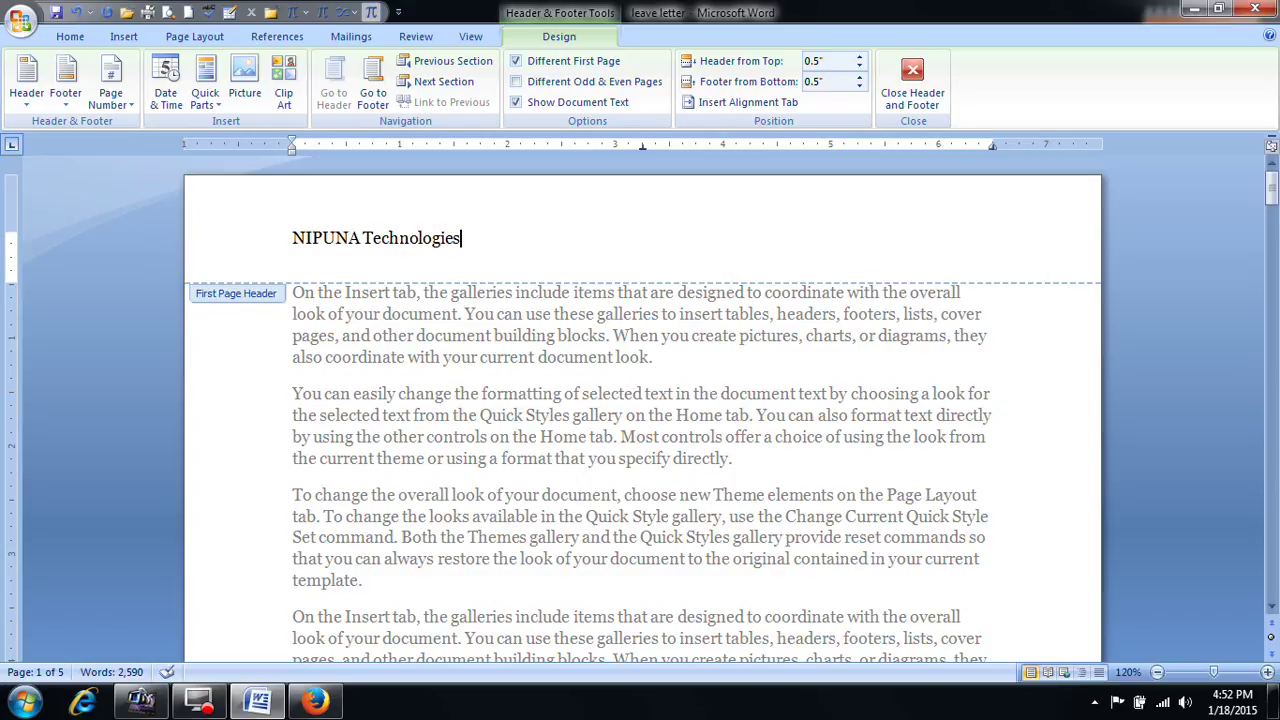
{"action": "key", "text": "Return"}
Step: Move from the first-page header into the first-page footer
{"action": "scroll", "coordinate": [320, 270], "scroll_direction": "down", "scroll_amount": 10}
{"action": "scroll", "coordinate": [320, 270], "scroll_direction": "down", "scroll_amount": 2}
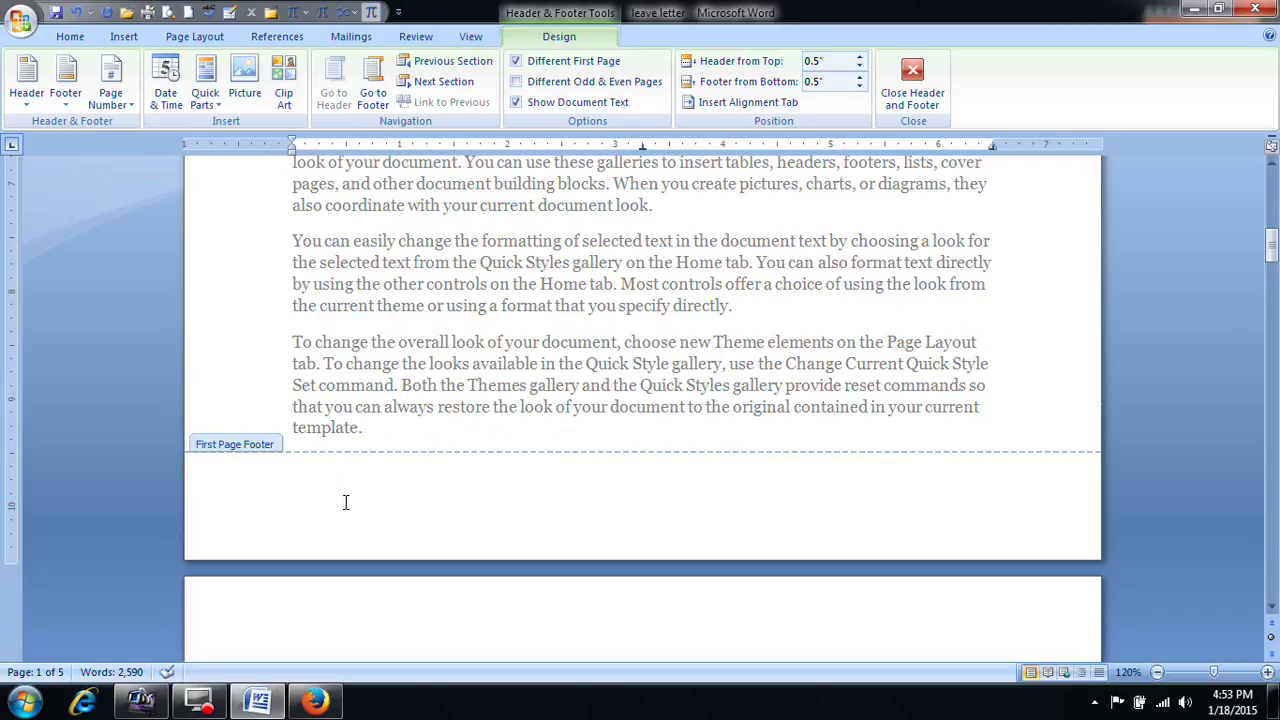
{"action": "scroll", "coordinate": [345, 460], "scroll_direction": "up", "scroll_amount": 16}
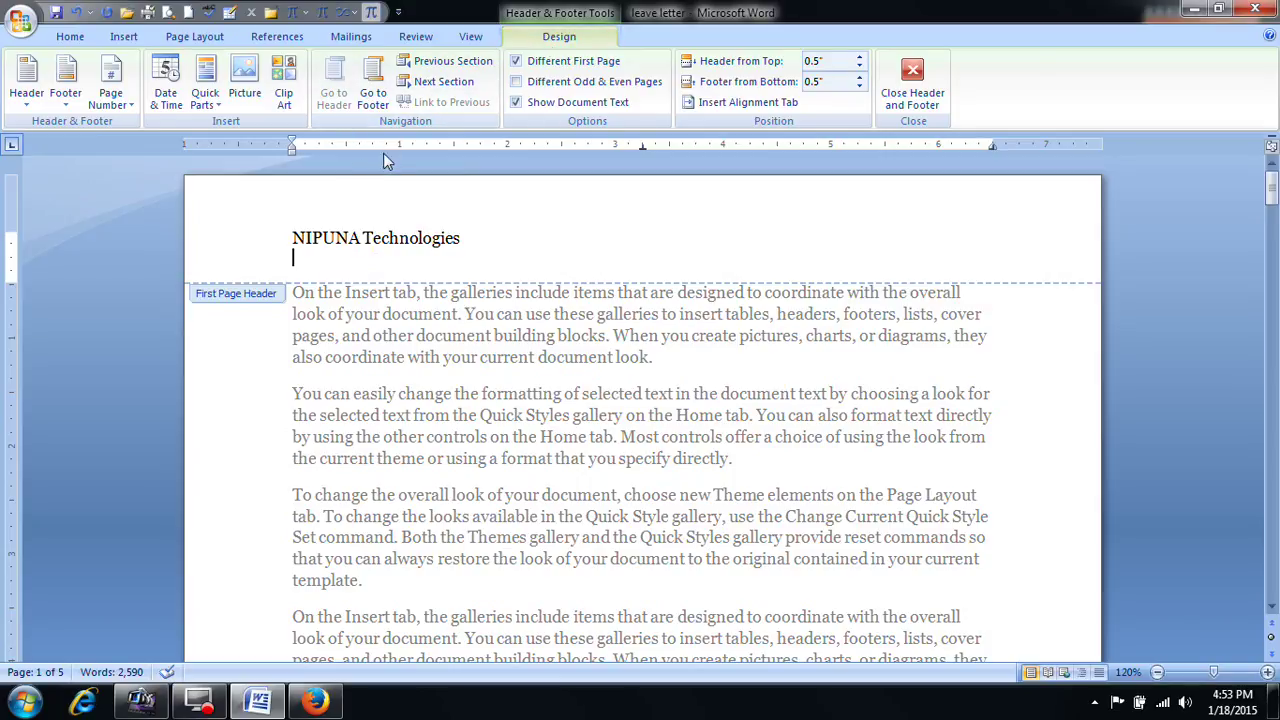
{"action": "left_click", "coordinate": [373, 92]}
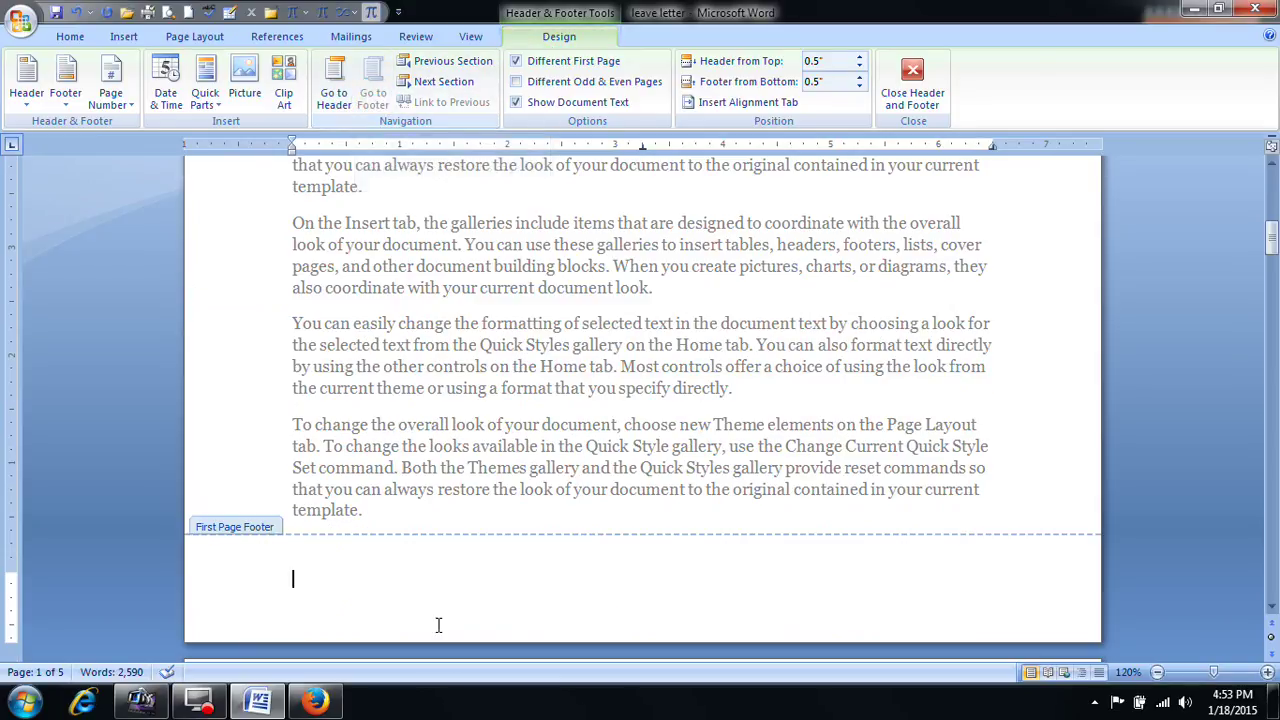
{"action": "left_click", "coordinate": [334, 92]}
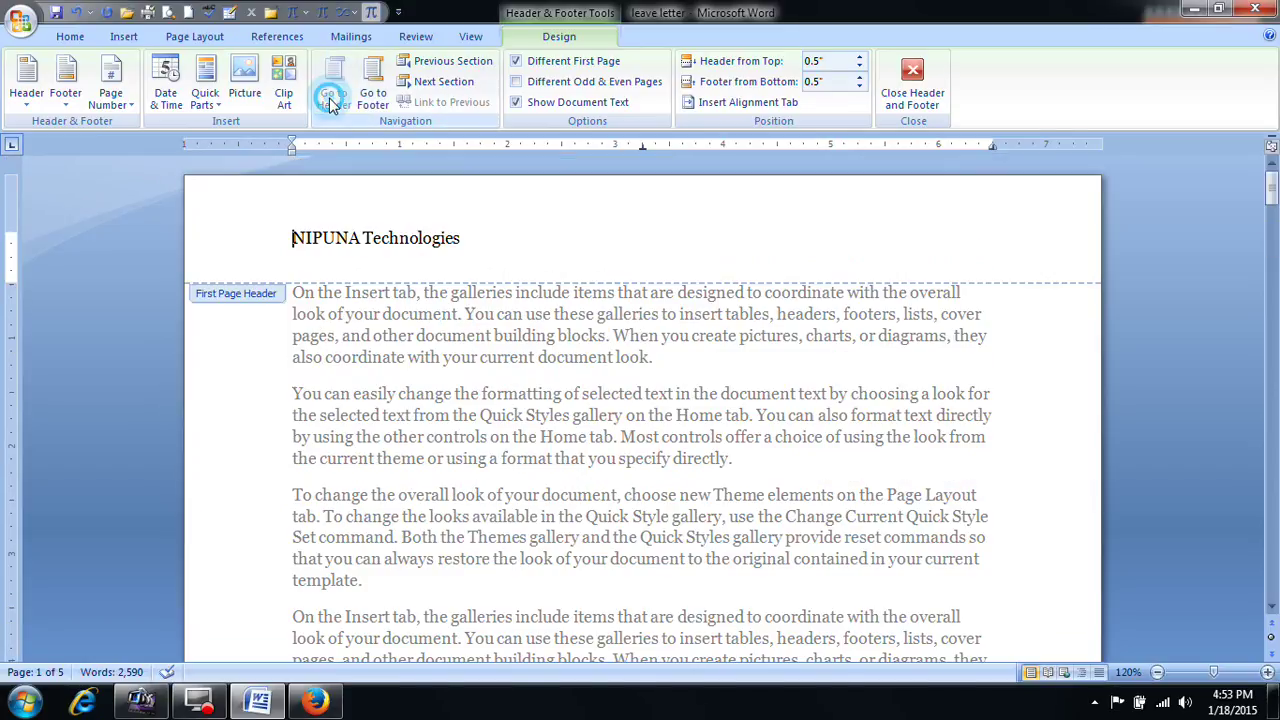
{"action": "left_click", "coordinate": [373, 92]}
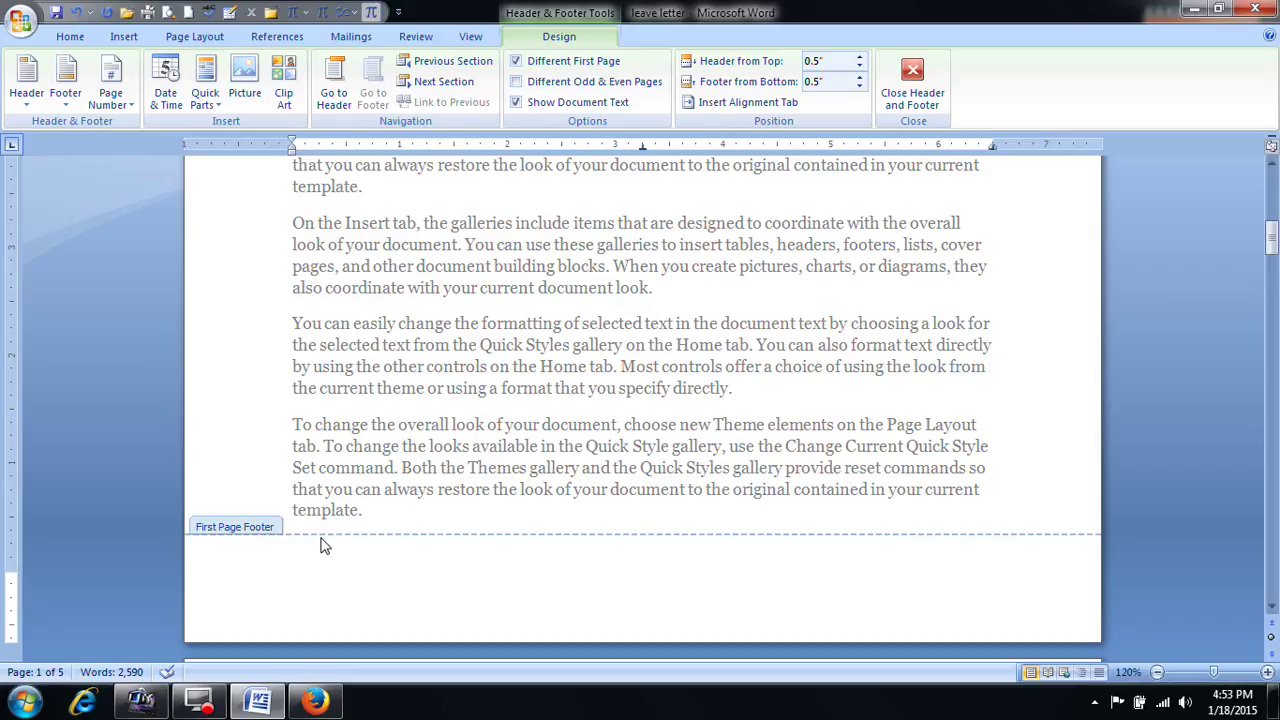
Step: Type the town and area name on the left and a labelled cell phone number centred
{"action": "type", "text": "Kamalanagar Ana"}
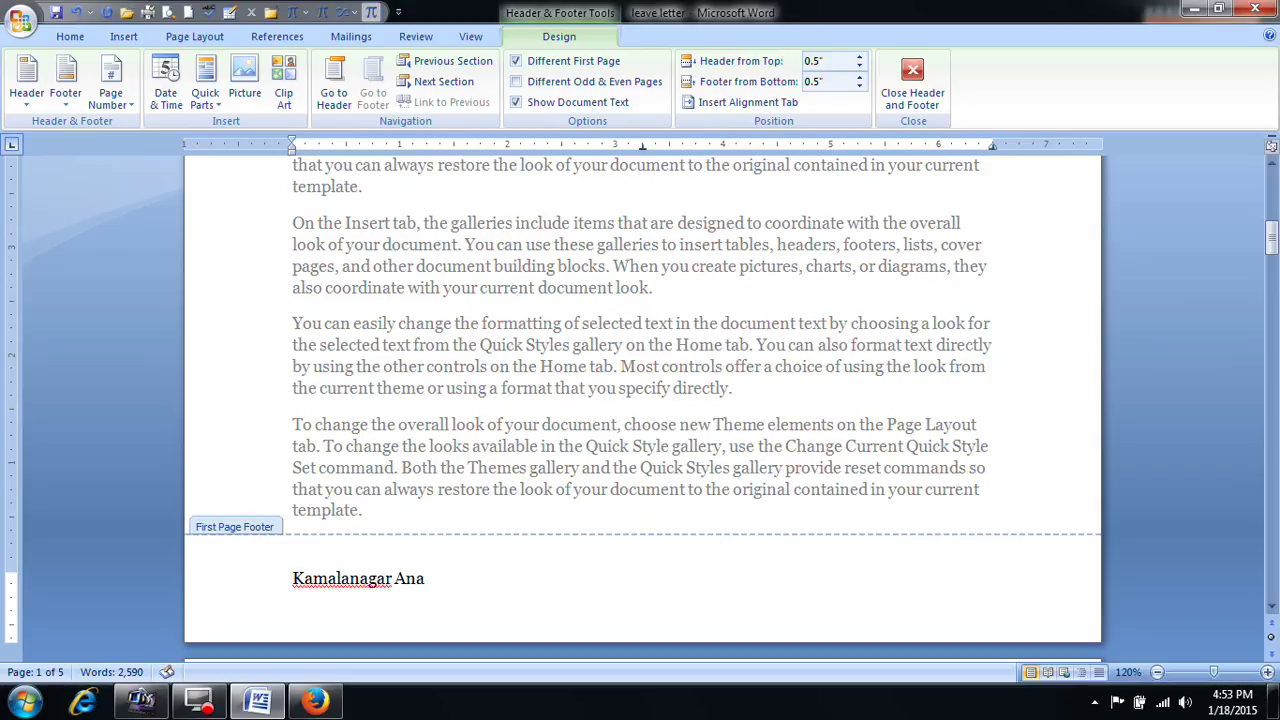
{"action": "type", "text": "ntpauram"}
{"action": "key", "text": "Tab"}
{"action": "type", "text": "Cekkk"}
{"action": "key", "text": "BackSpace"}
{"action": "key", "text": "BackSpace"}
{"action": "key", "text": "BackSpace"}
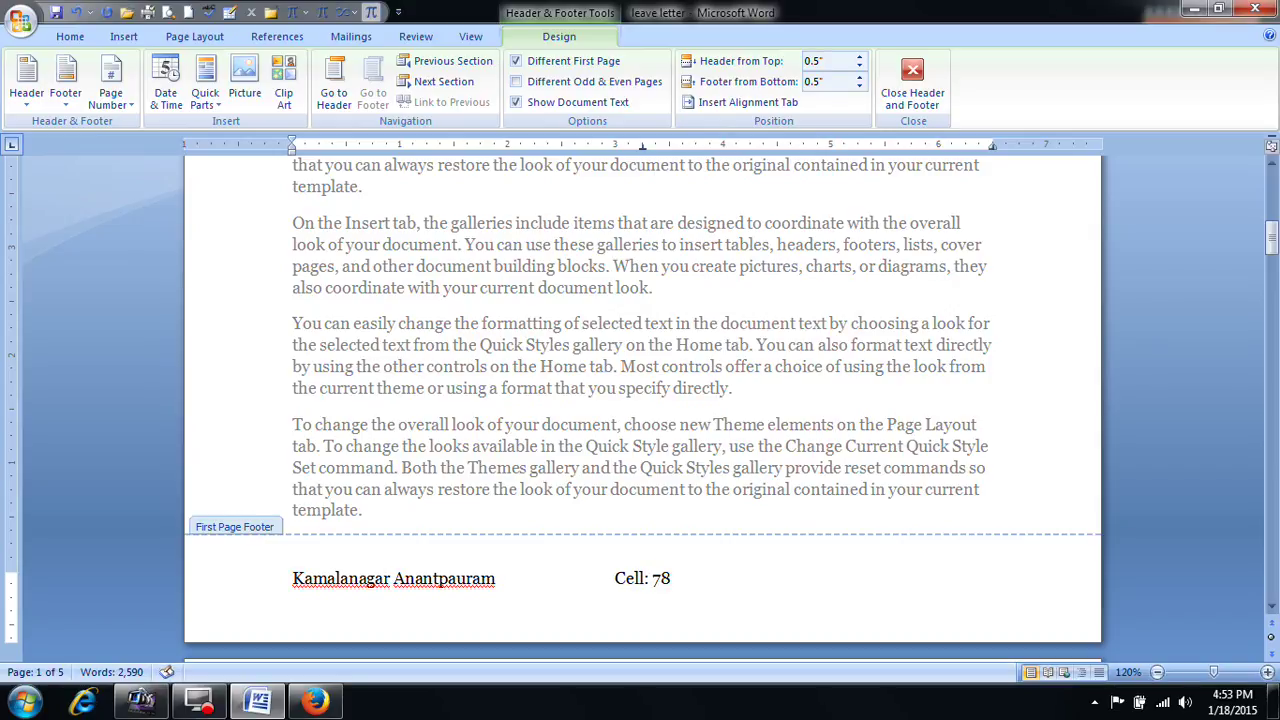
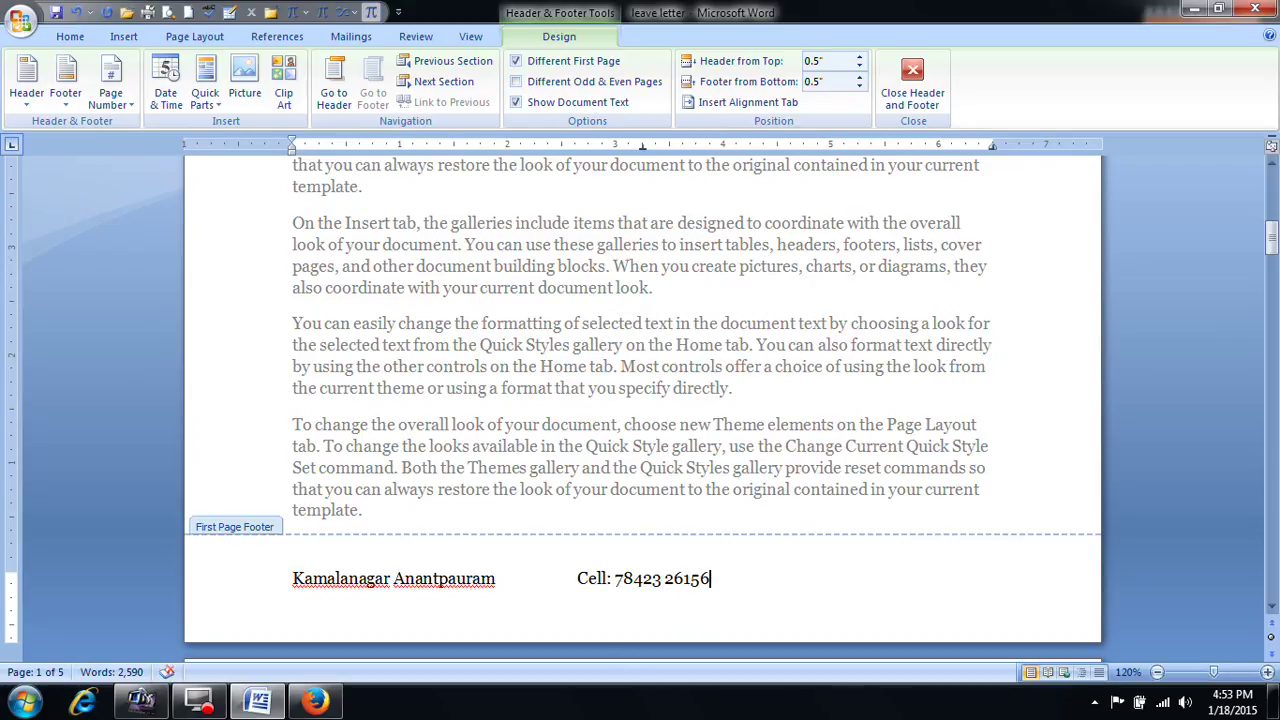
{"action": "key", "text": "Tab"}
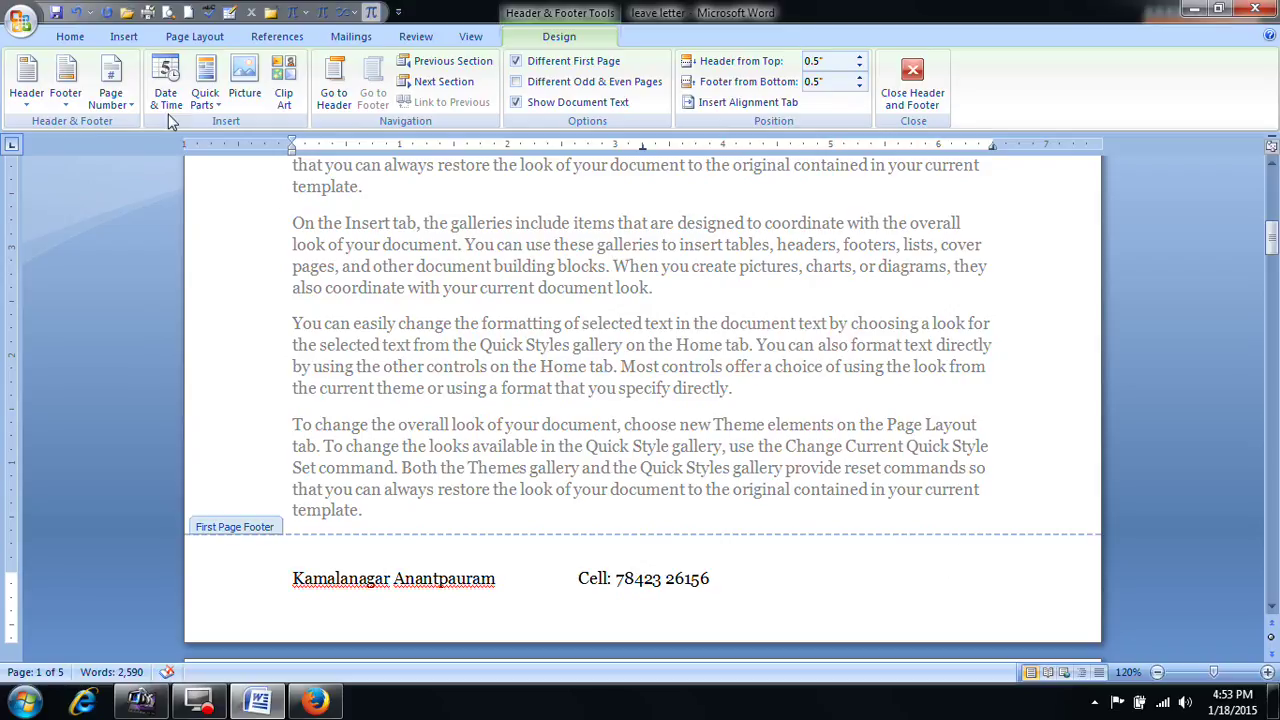
Step: Insert an Accent Bar 1 '1 | Page' number at the footer's current position
{"action": "left_click", "coordinate": [112, 100]}
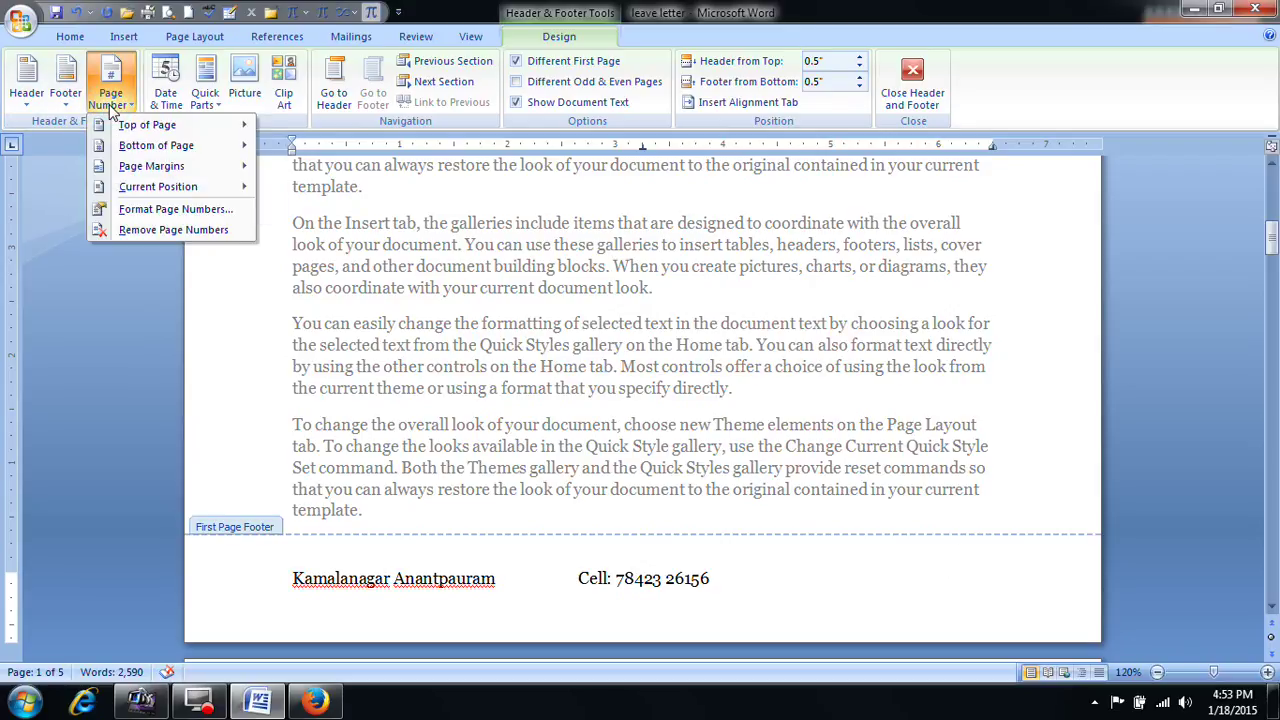
{"action": "mouse_move", "coordinate": [128, 133]}
{"action": "mouse_move", "coordinate": [175, 190]}
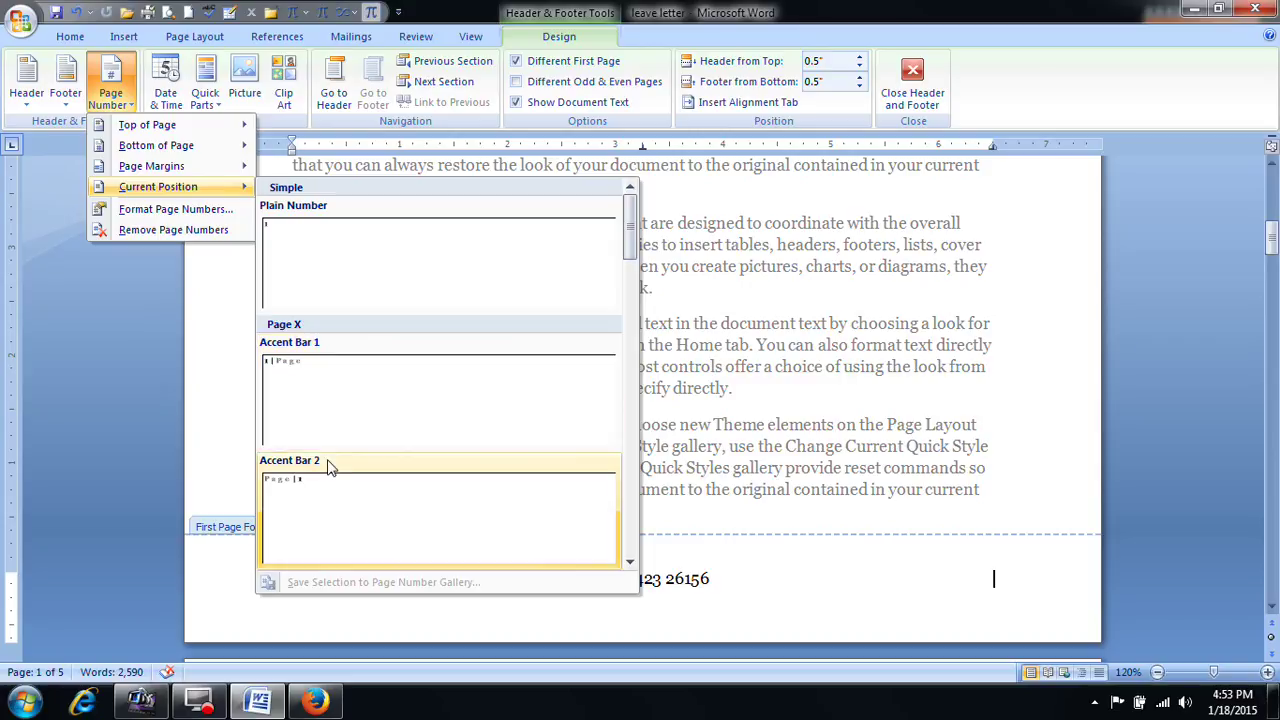
{"action": "left_click", "coordinate": [305, 372]}
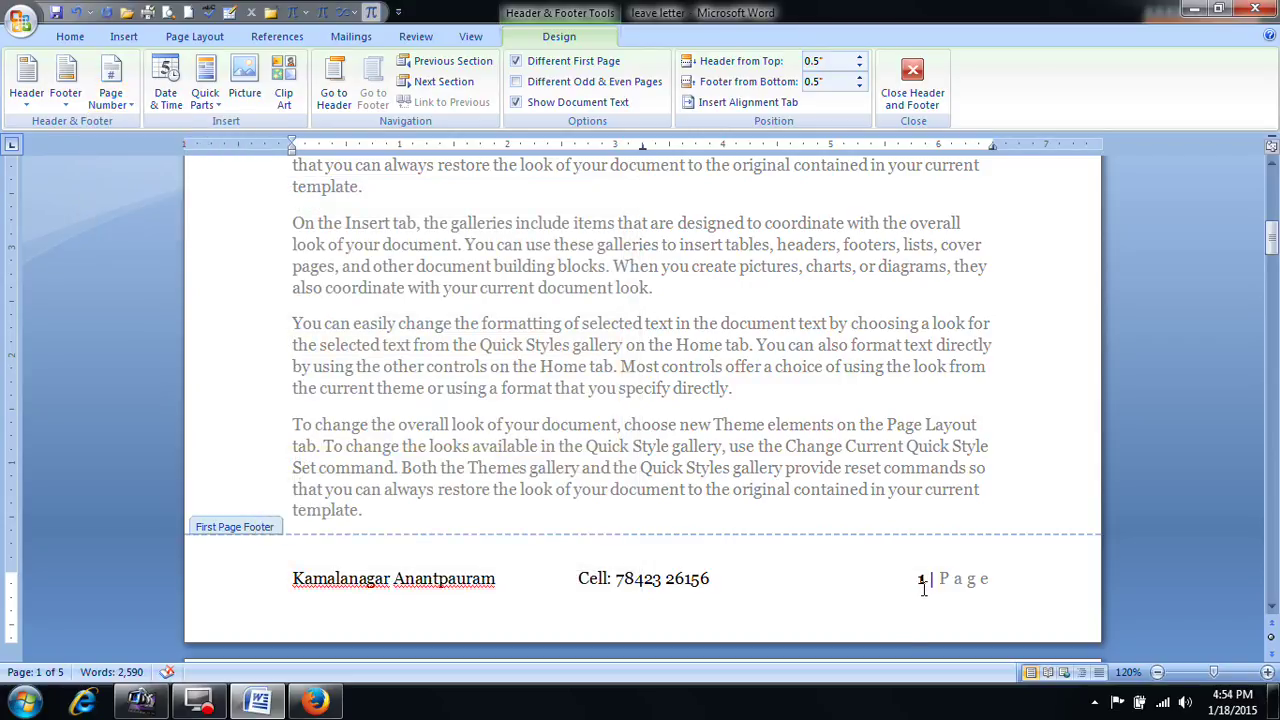
Step: Return to the first-page header and place the insertion point on its second line
{"action": "left_click", "coordinate": [850, 580]}
{"action": "scroll", "coordinate": [835, 555], "scroll_direction": "up", "scroll_amount": 5}
{"action": "scroll", "coordinate": [845, 545], "scroll_direction": "up", "scroll_amount": 5}
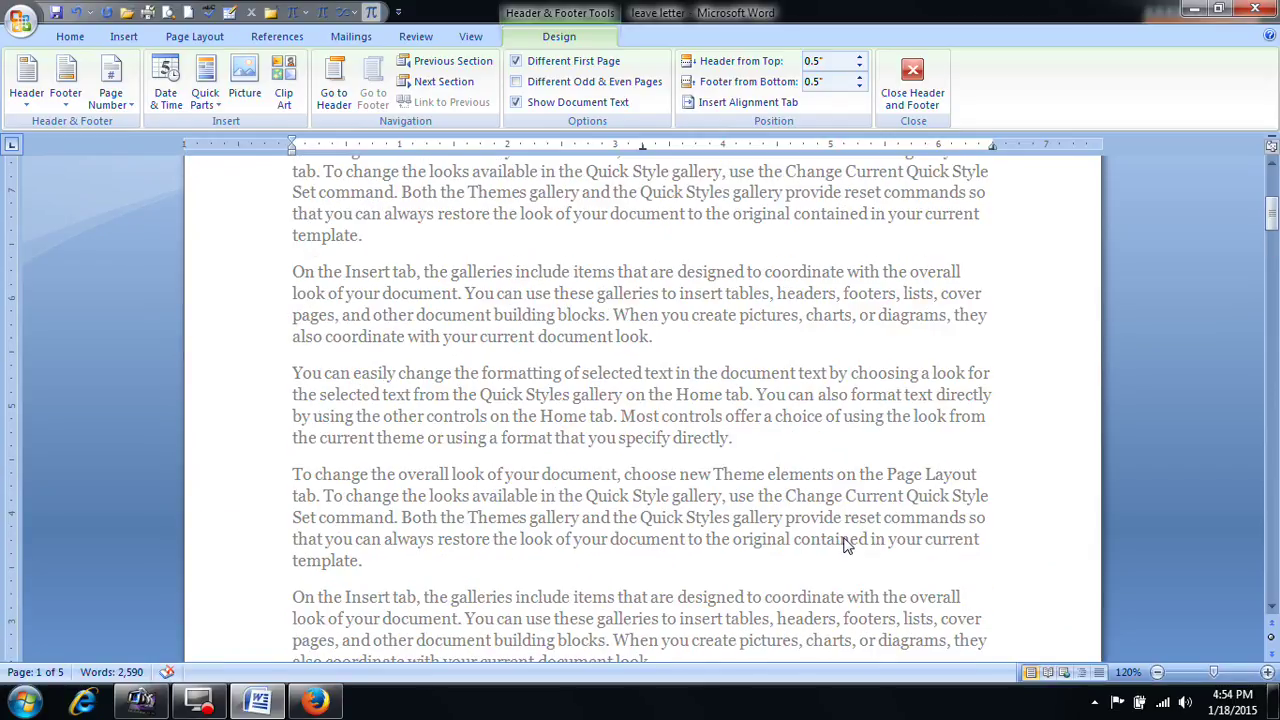
{"action": "left_click", "coordinate": [592, 313]}
{"action": "left_click", "coordinate": [580, 262]}
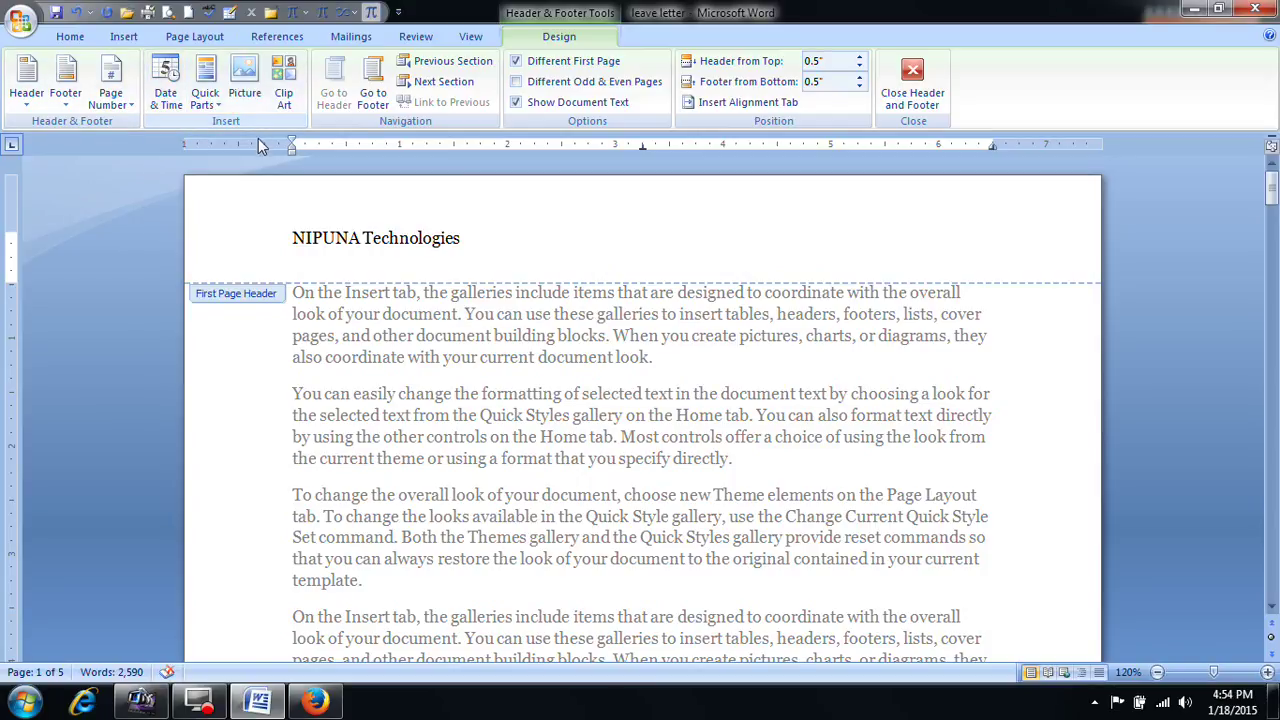
Step: Dismiss the Date & Time formats without inserting a date, then close header and footer editing
{"action": "left_click", "coordinate": [166, 95]}
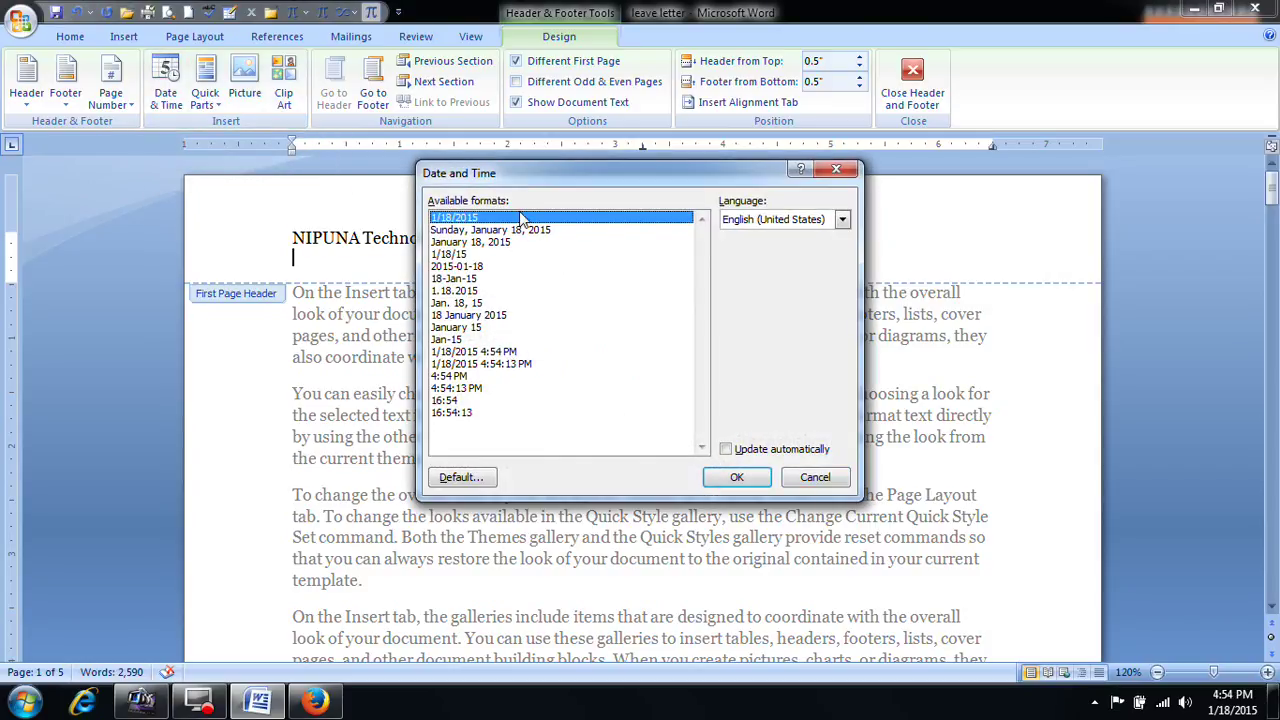
{"action": "left_click", "coordinate": [806, 478]}
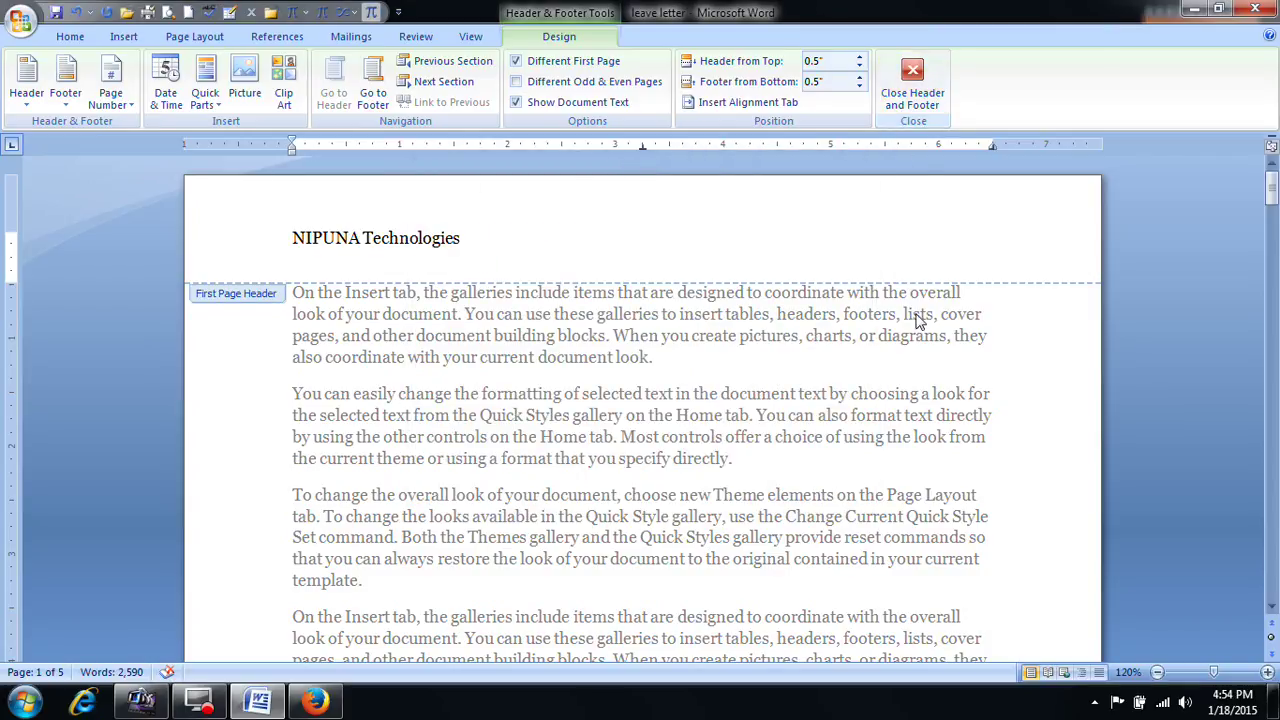
{"action": "left_click", "coordinate": [912, 85]}
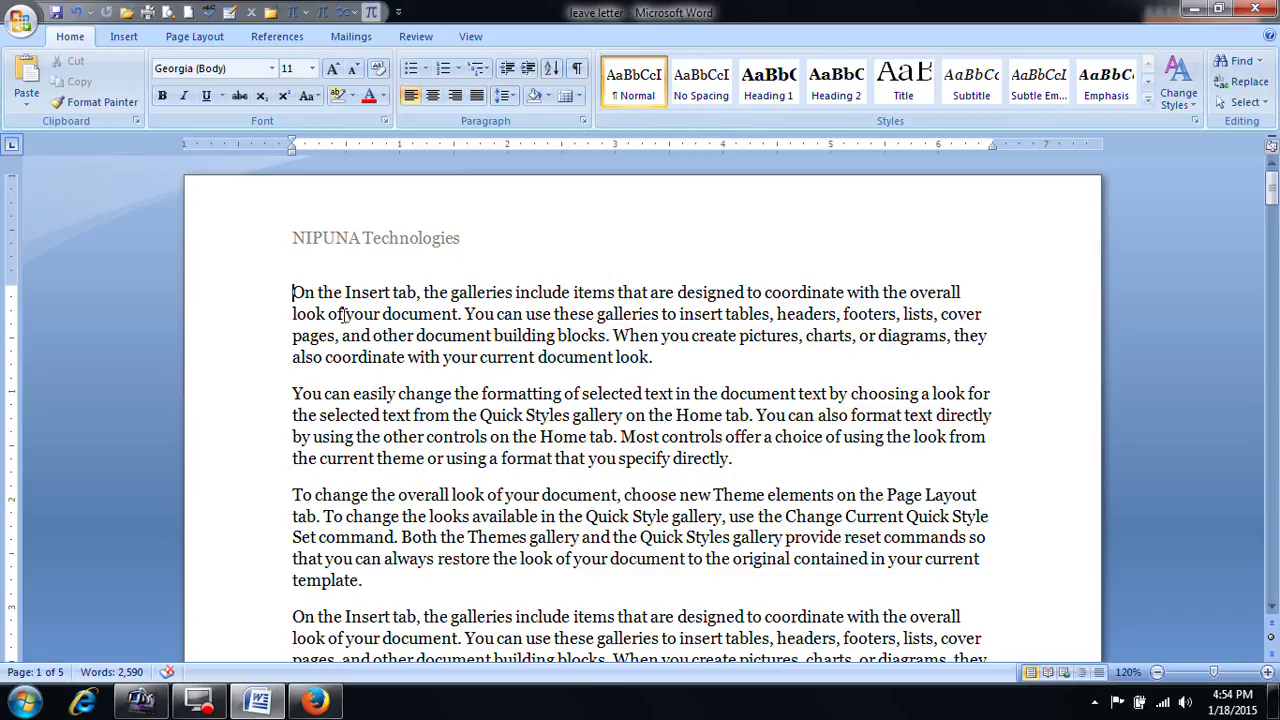
Step: Hide and restore the white space between pages while scrolling through the leave letter
{"action": "left_click_drag", "start_coordinate": [10, 288], "coordinate": [10, 283]}
{"action": "scroll", "coordinate": [42, 292], "scroll_direction": "down", "scroll_amount": 5}
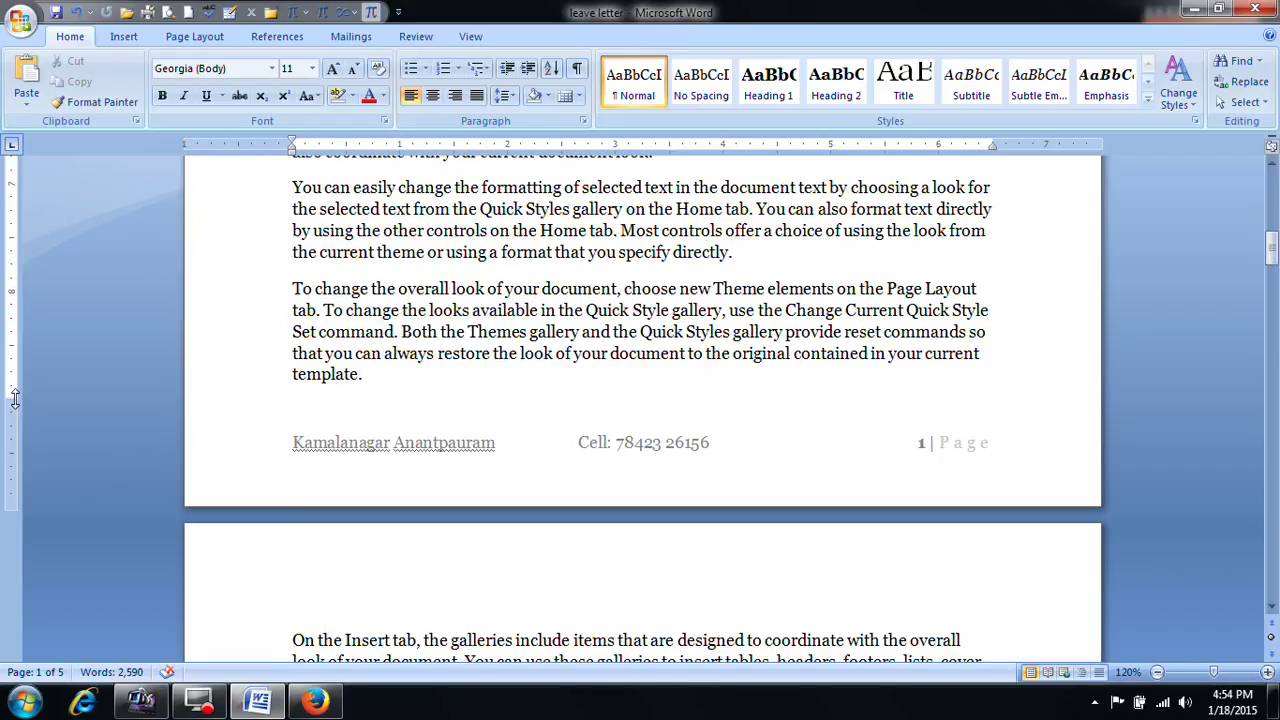
{"action": "scroll", "coordinate": [210, 486], "scroll_direction": "down", "scroll_amount": 1}
{"action": "double_click", "coordinate": [257, 462]}
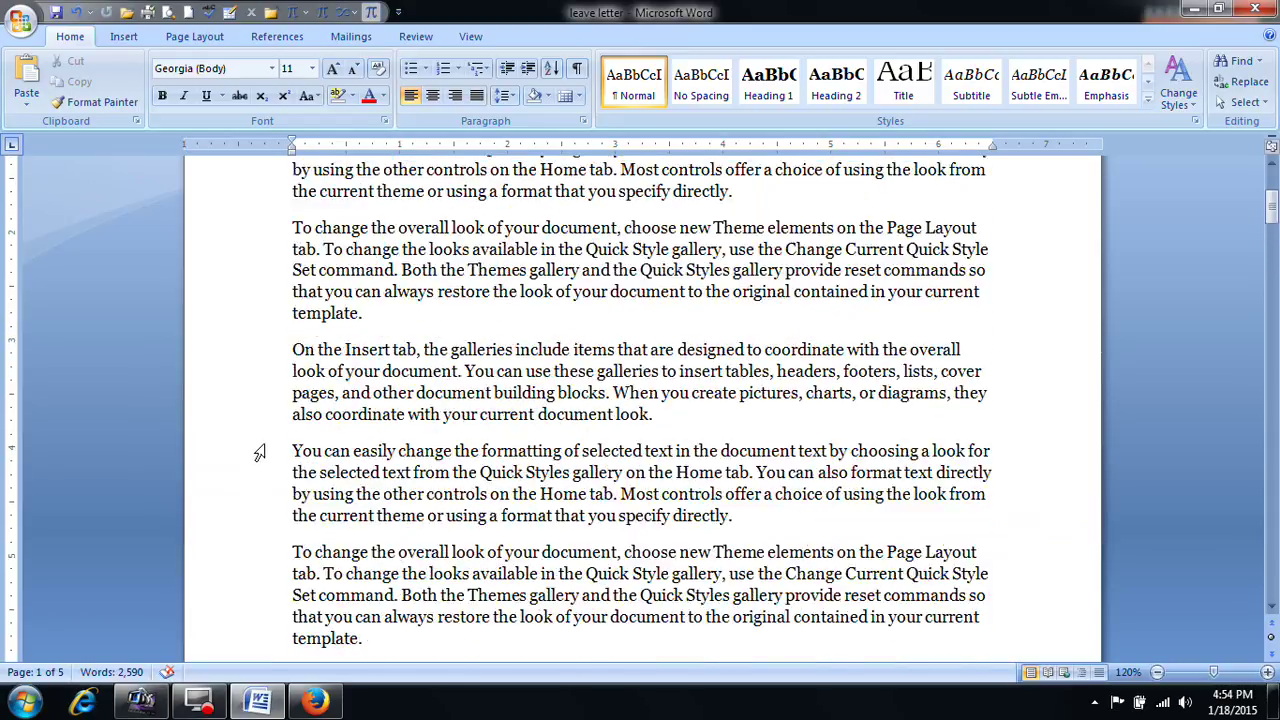
{"action": "double_click", "coordinate": [259, 453]}
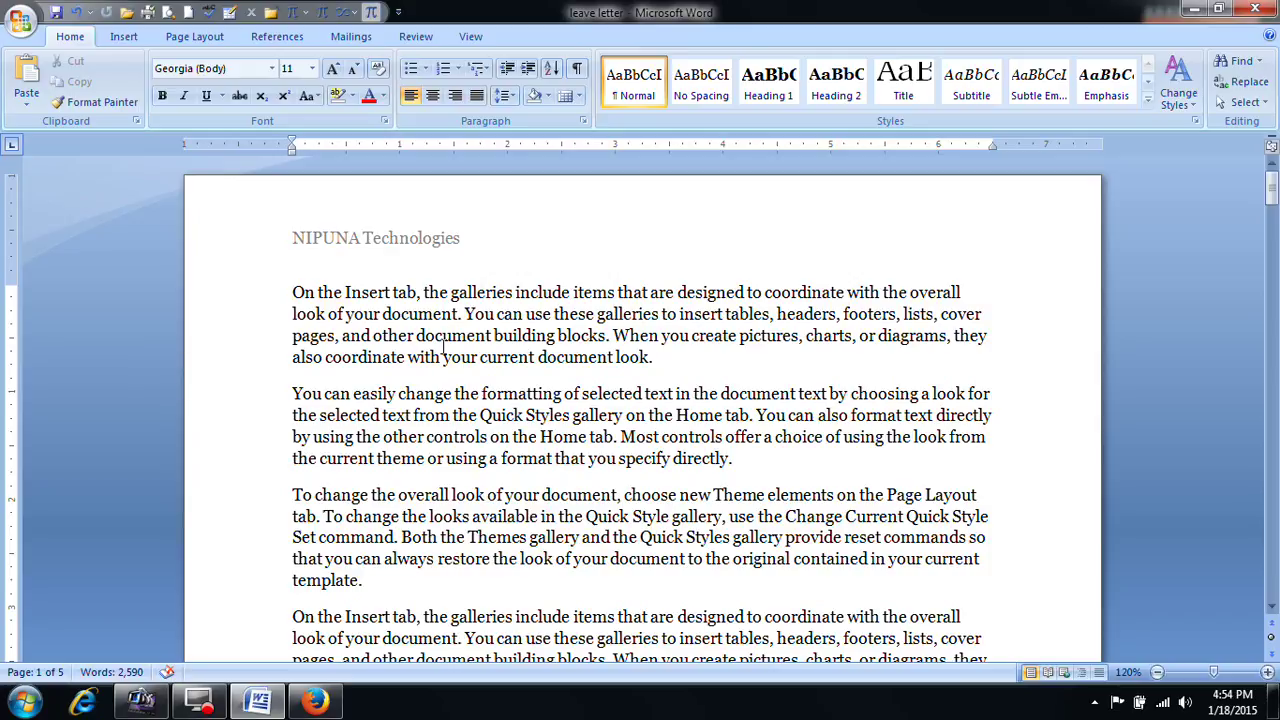
{"action": "scroll", "coordinate": [444, 346], "scroll_direction": "down", "scroll_amount": 4}
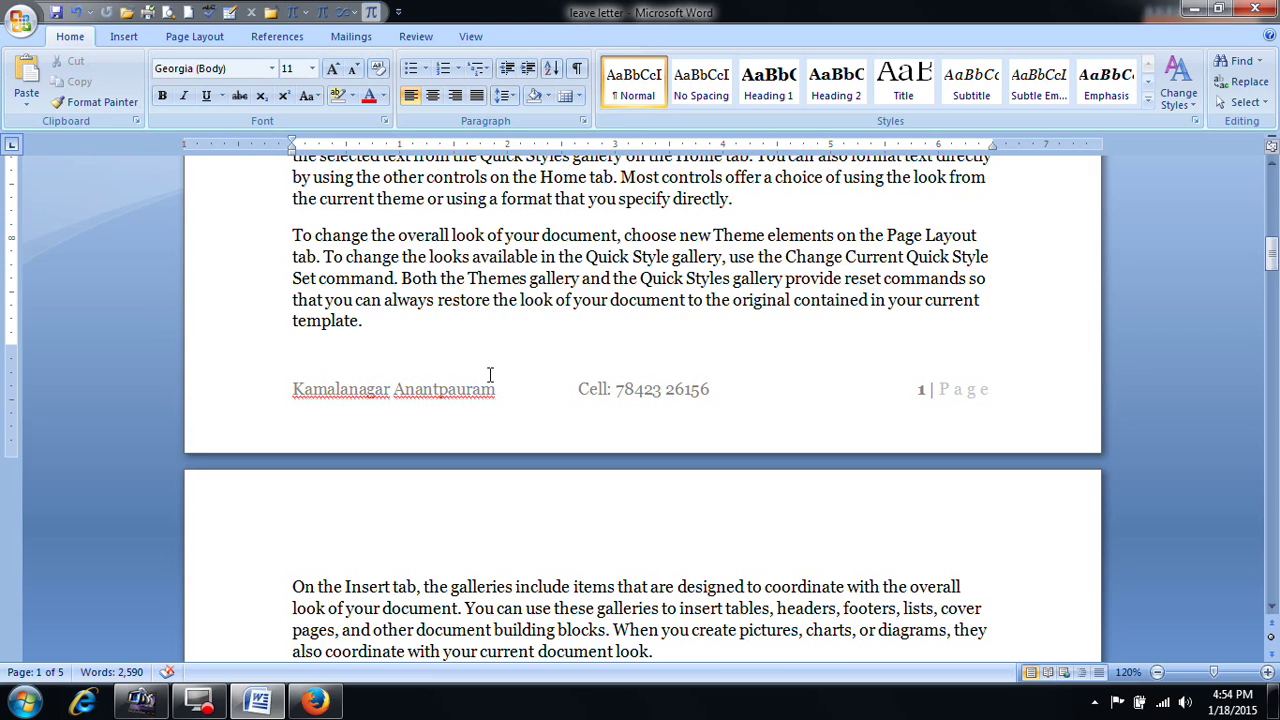
{"action": "scroll", "coordinate": [490, 375], "scroll_direction": "down", "scroll_amount": 15}
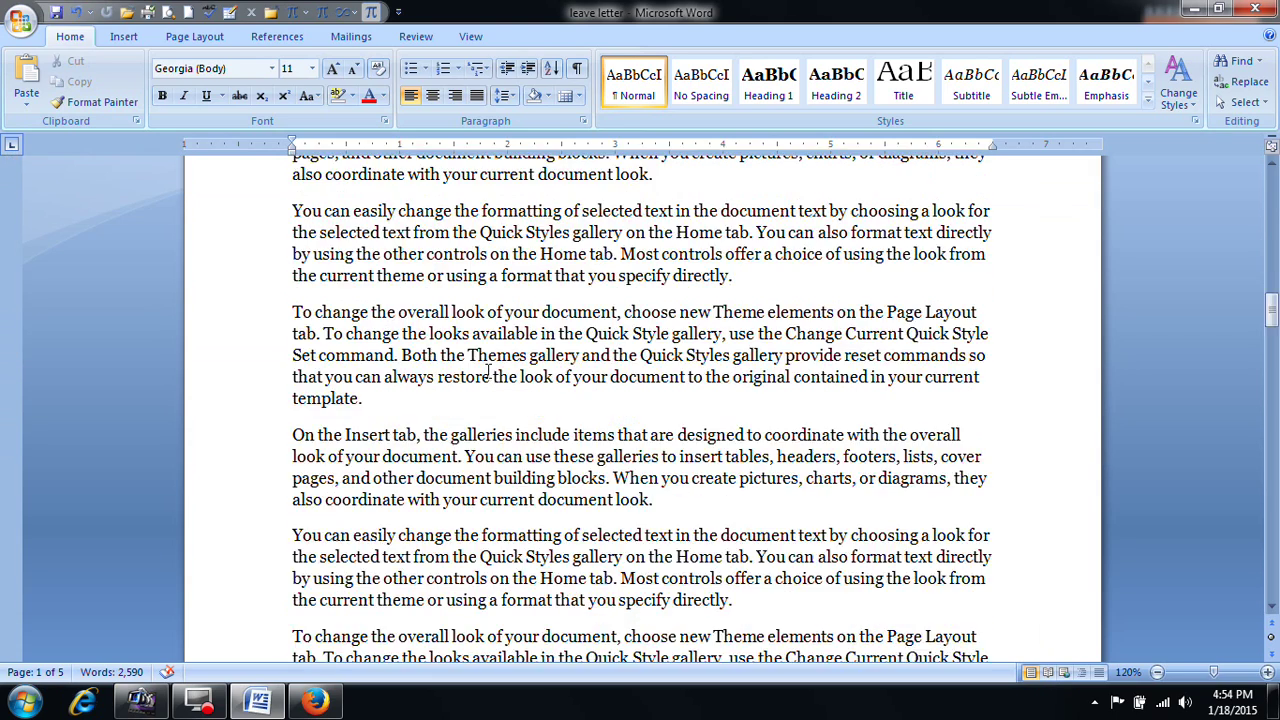
{"action": "scroll", "coordinate": [488, 368], "scroll_direction": "down", "scroll_amount": 20}
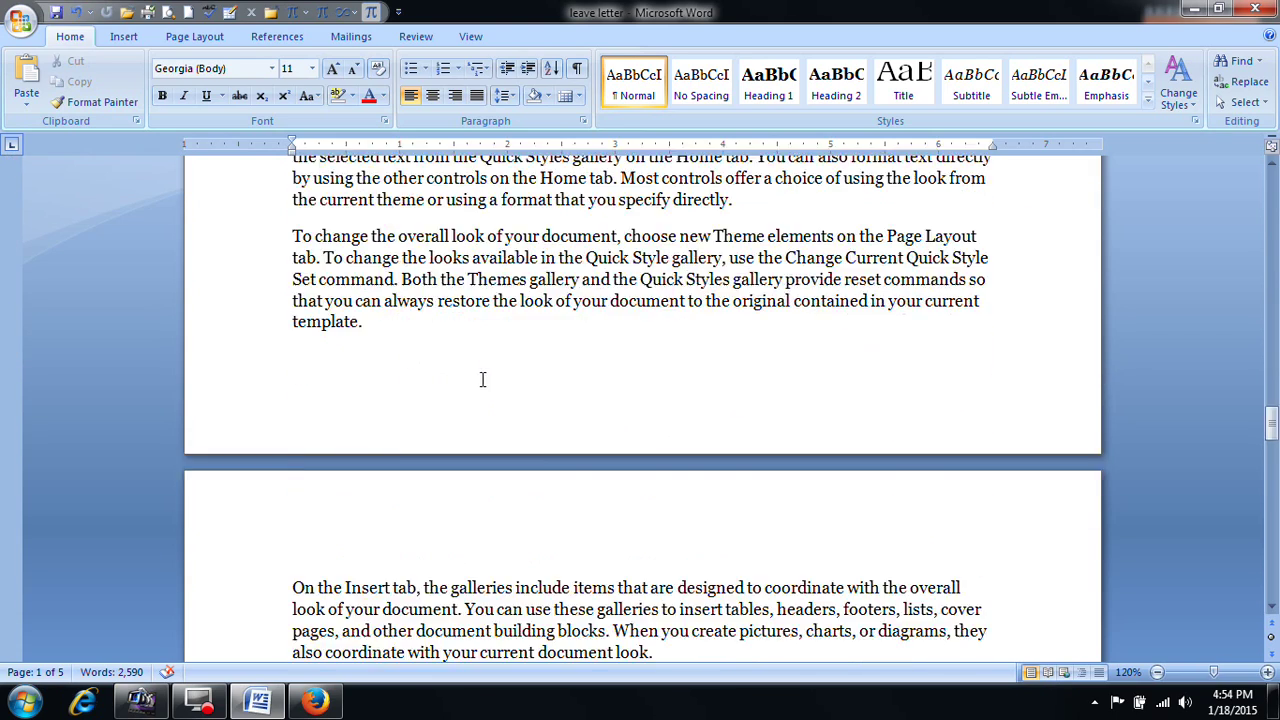
{"action": "left_click_drag", "start_coordinate": [1268, 480], "coordinate": [1271, 188]}
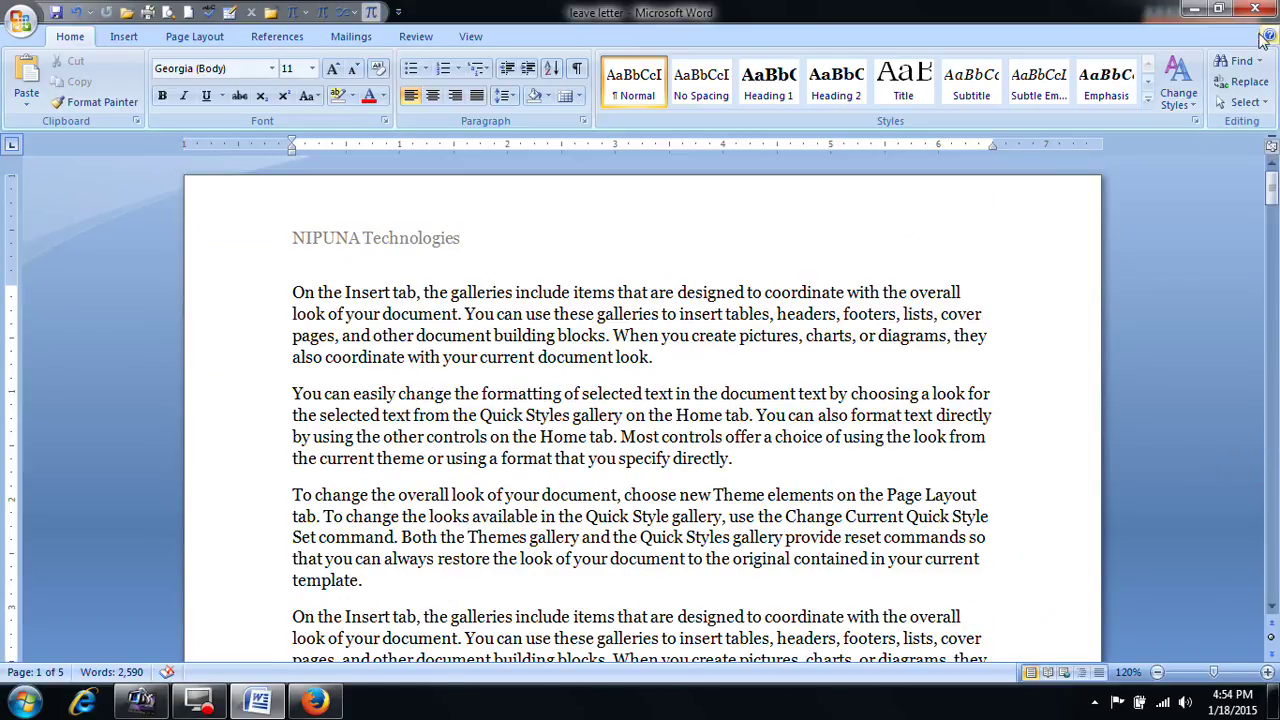
Step: Close the leave letter without saving and start a new blank document
{"action": "key", "text": "alt+F4"}
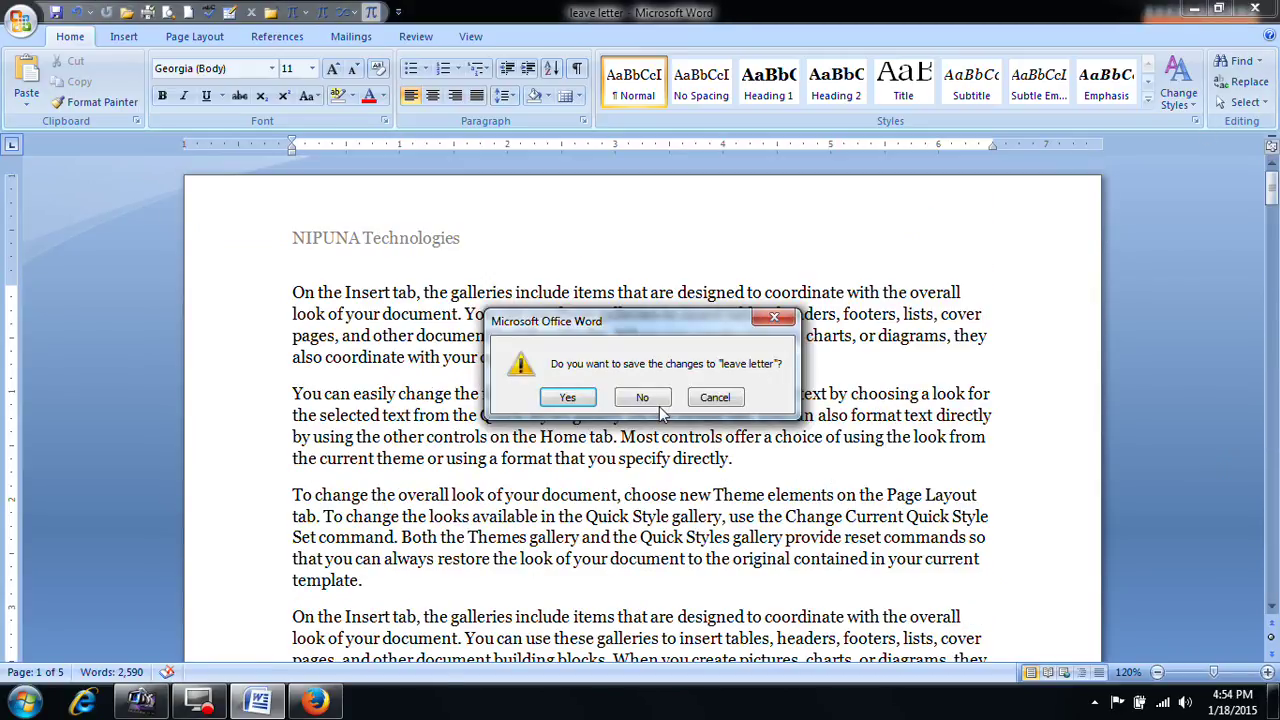
{"action": "left_click", "coordinate": [648, 397]}
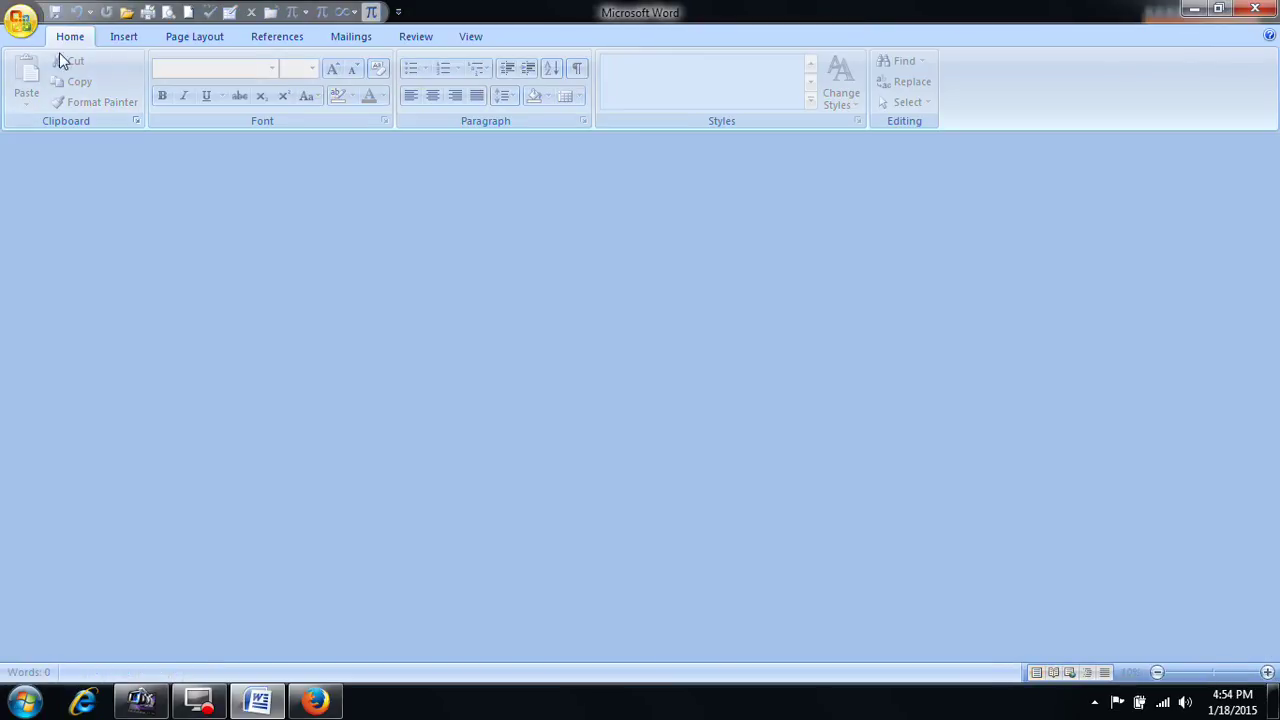
{"action": "key", "text": "ctrl+n"}
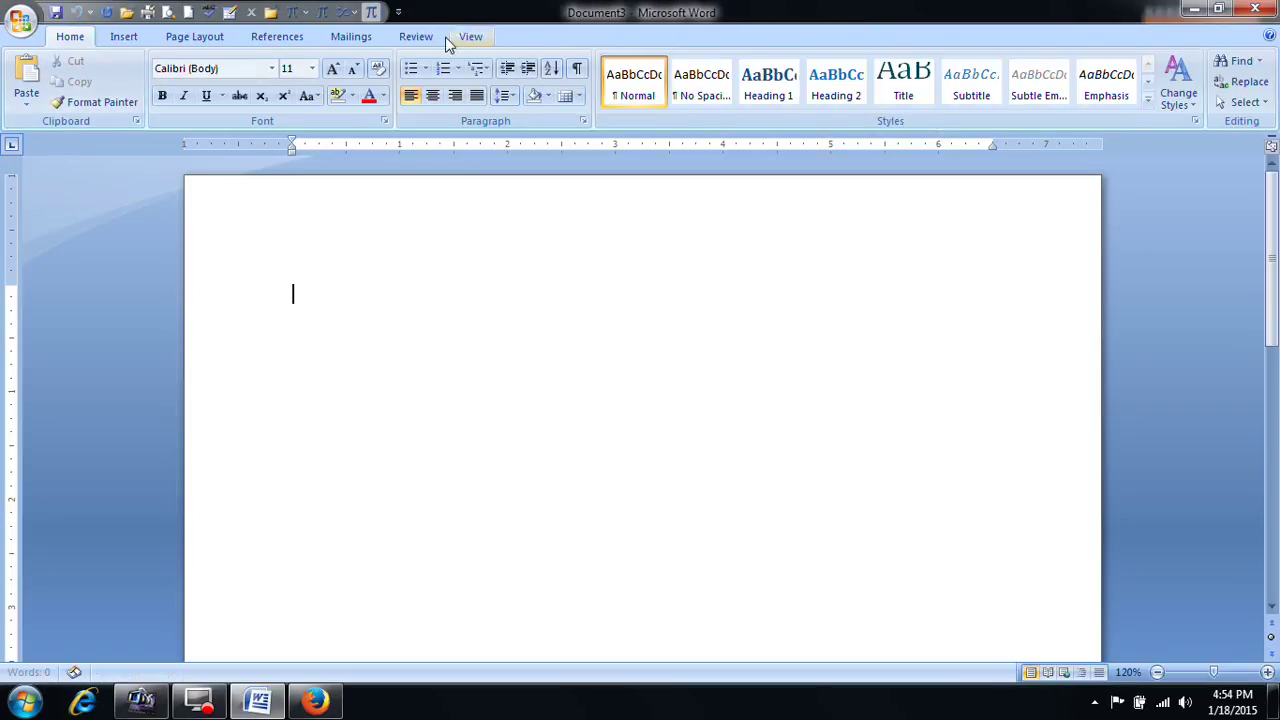
{"action": "left_click", "coordinate": [125, 37]}
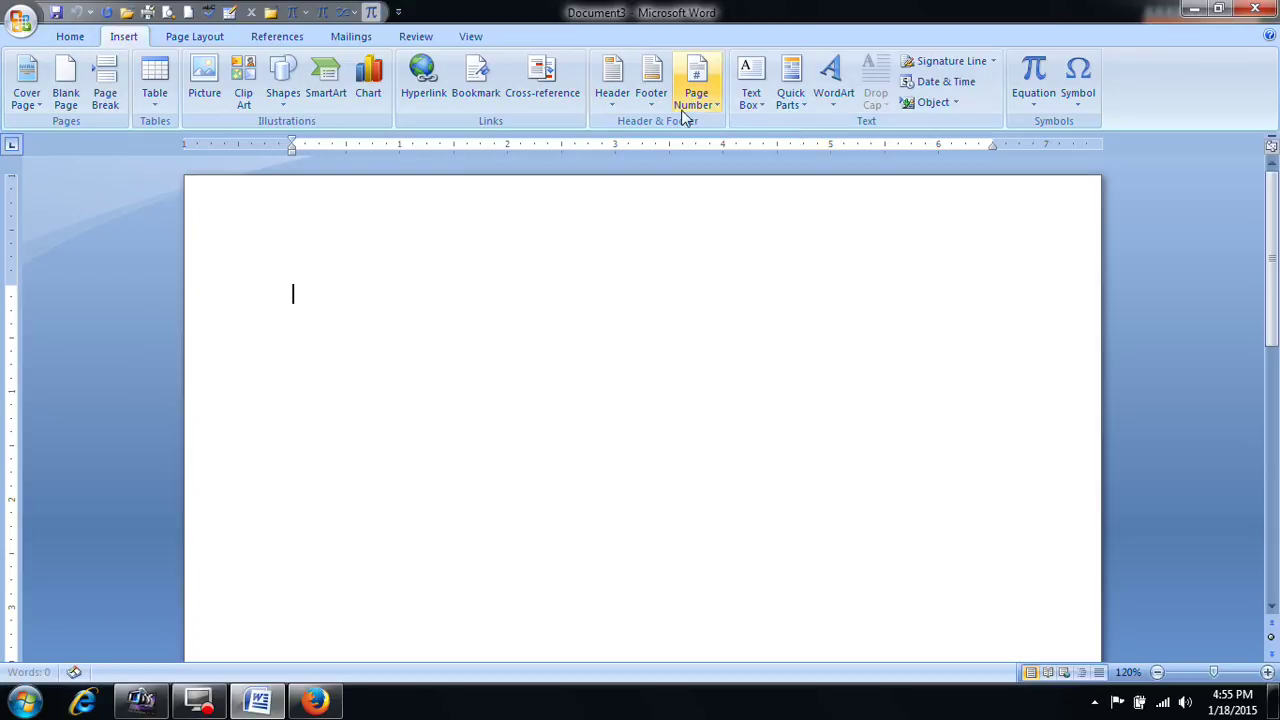
Step: Insert a Blank header reading 'NIPUNA TECHNOLOGIES'
{"action": "left_click", "coordinate": [610, 95]}
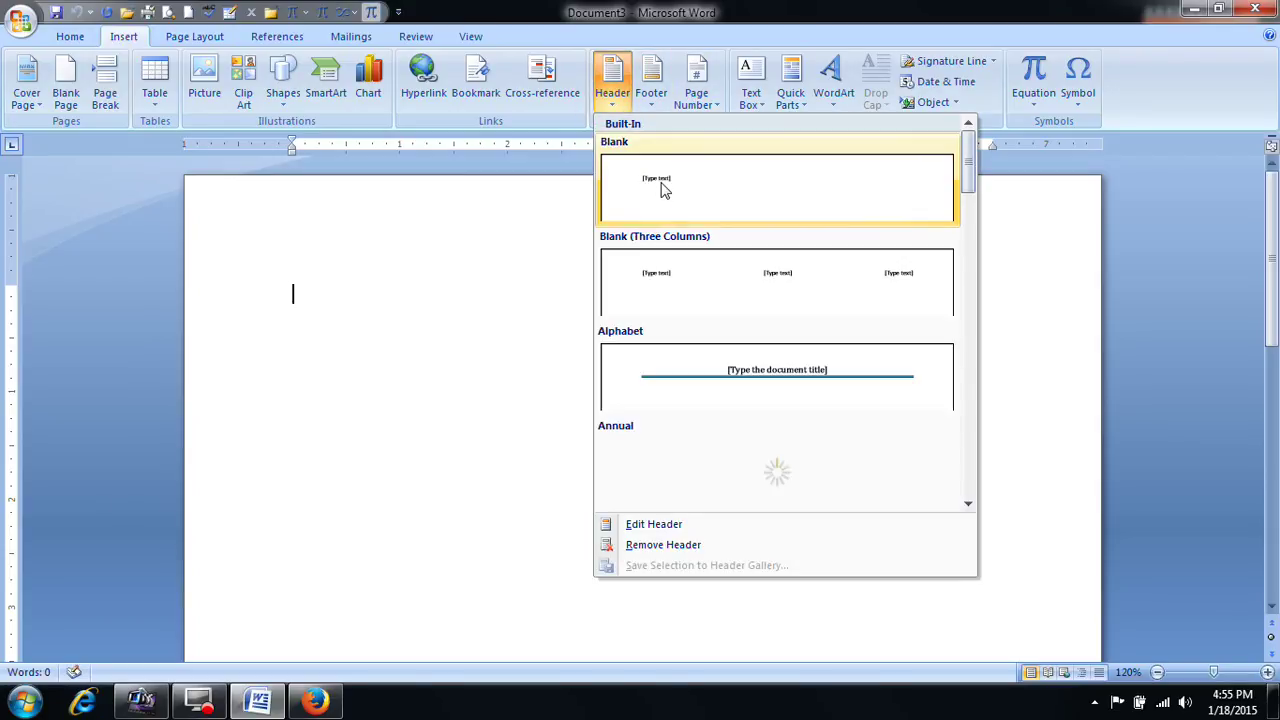
{"action": "left_click", "coordinate": [660, 190]}
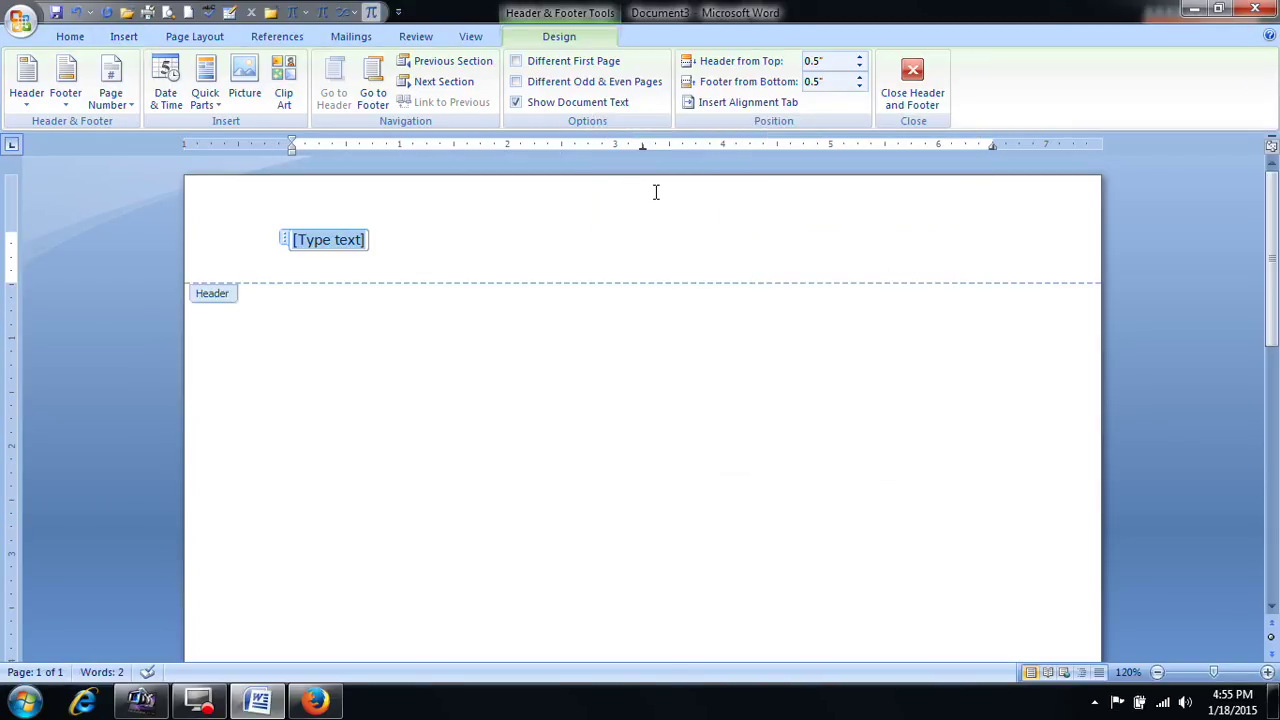
{"action": "type", "text": "NIPUNA TECHNOLOGIES"}
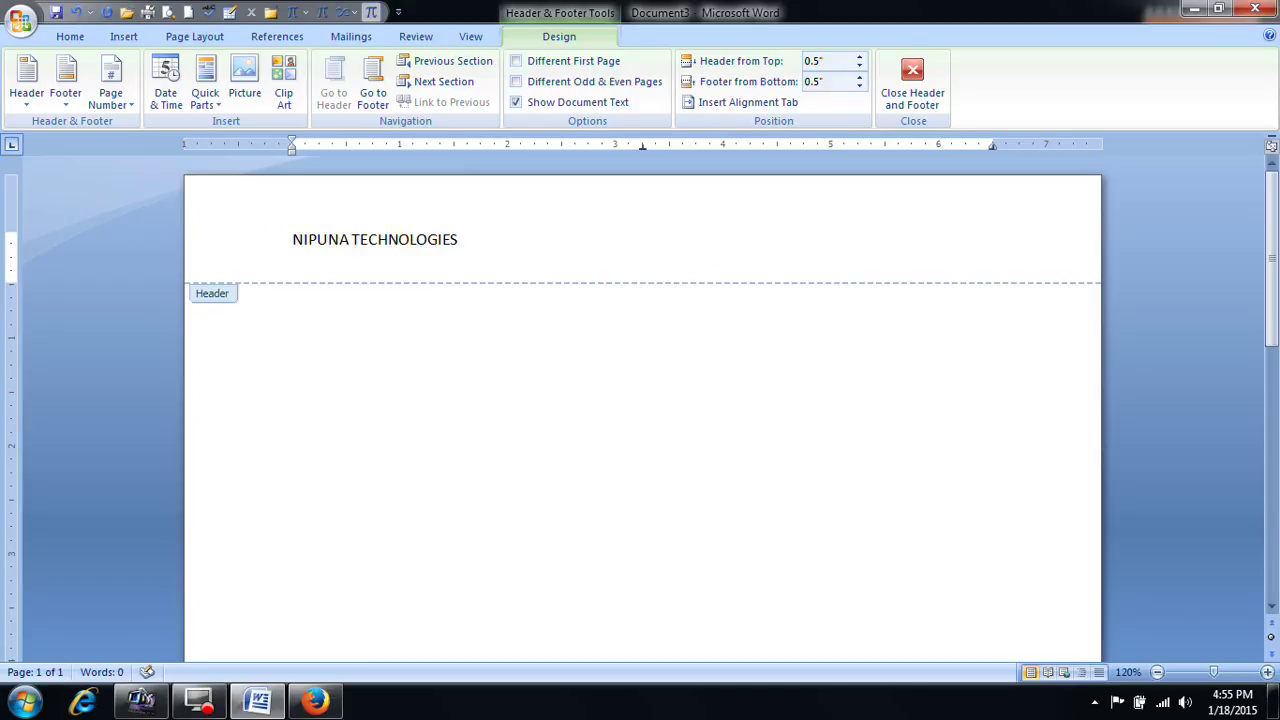
{"action": "scroll", "coordinate": [680, 323], "scroll_direction": "down", "scroll_amount": 15}
{"action": "left_click", "coordinate": [334, 558]}
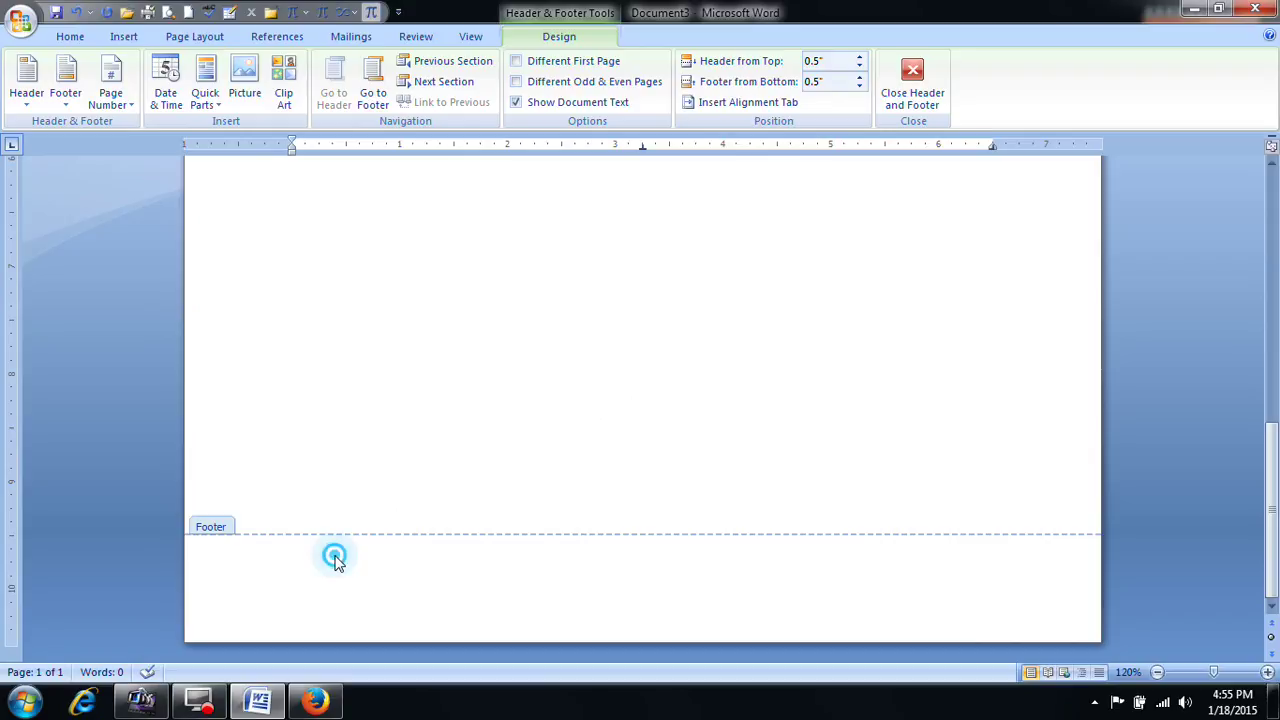
Step: Move to the footer and add an Accent Bar 1 '1 | Page' page number
{"action": "left_click", "coordinate": [382, 114]}
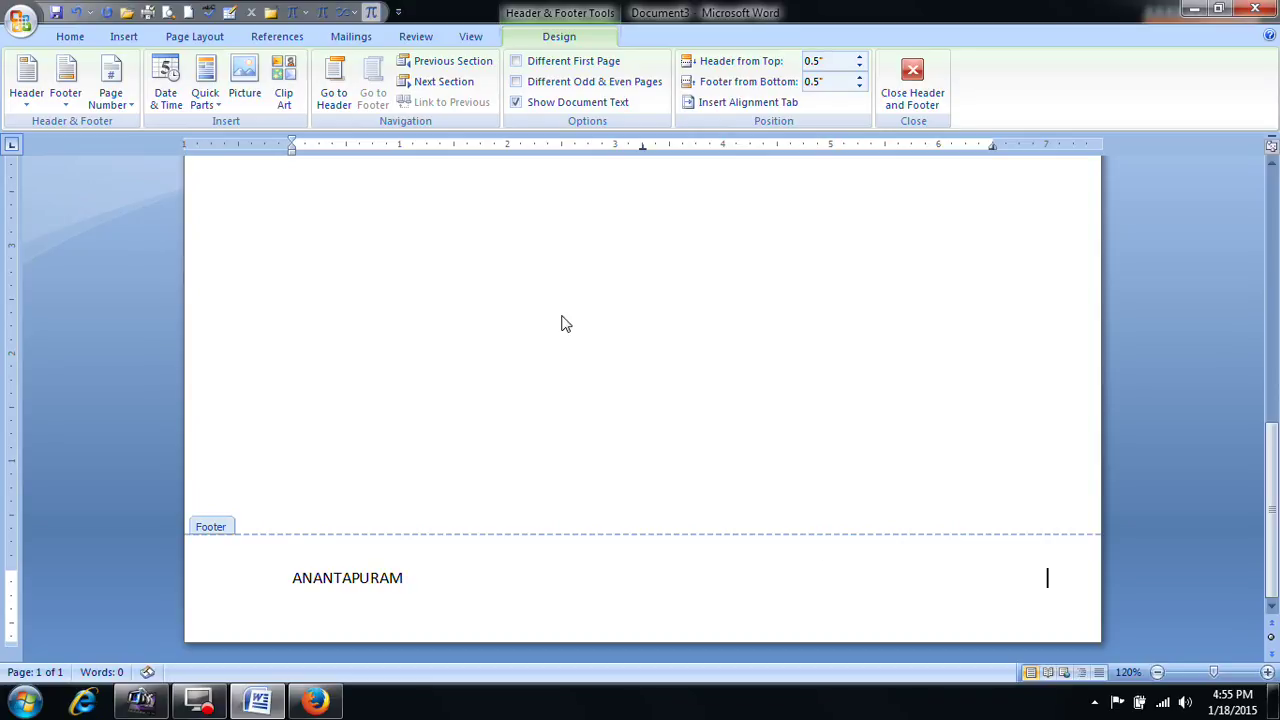
{"action": "left_click", "coordinate": [122, 105]}
{"action": "mouse_move", "coordinate": [176, 192]}
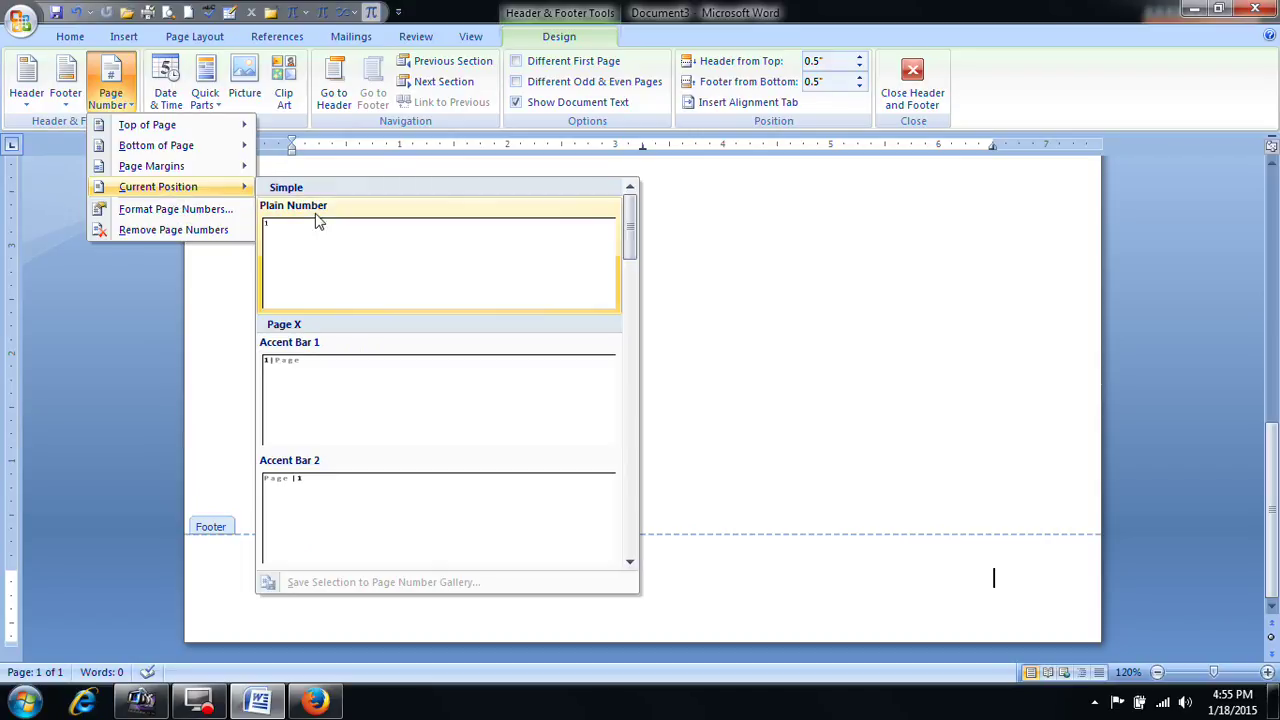
{"action": "left_click", "coordinate": [337, 372]}
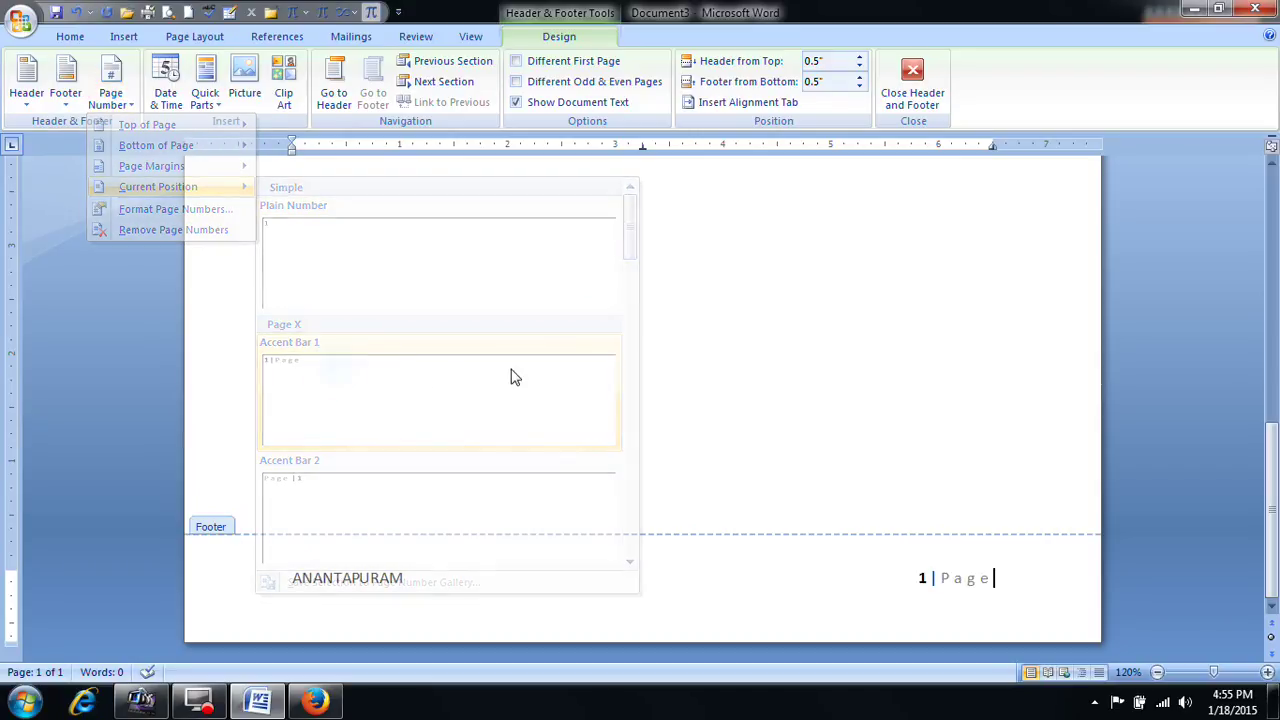
{"action": "left_click", "coordinate": [913, 98]}
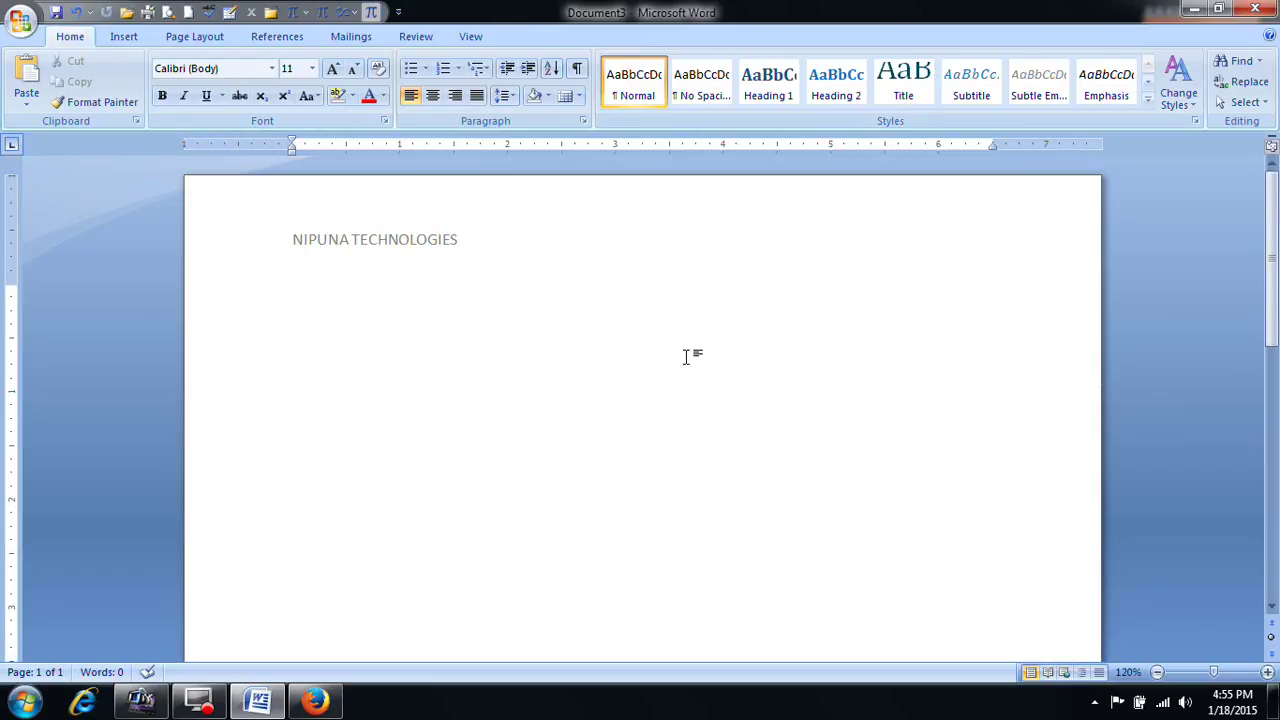
{"action": "type", "text": "=RAND("}
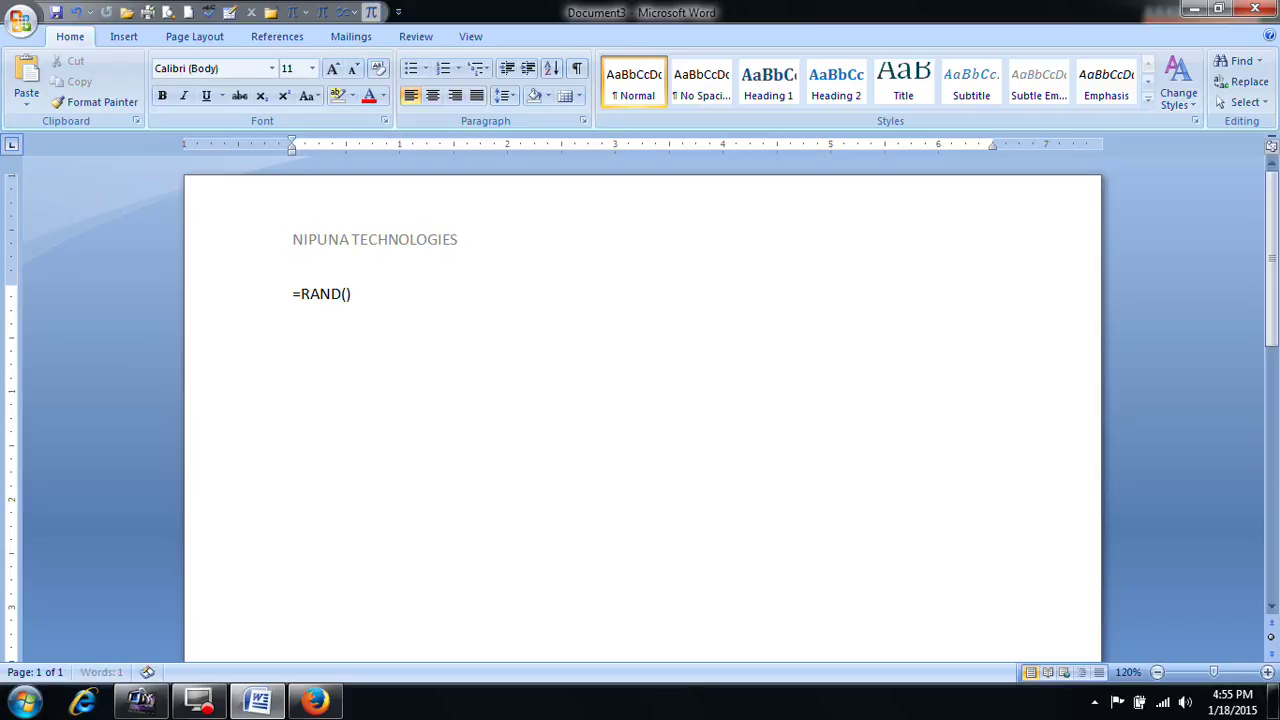
{"action": "key", "text": "Return"}
{"action": "scroll", "coordinate": [700, 391], "scroll_direction": "down", "scroll_amount": 5}
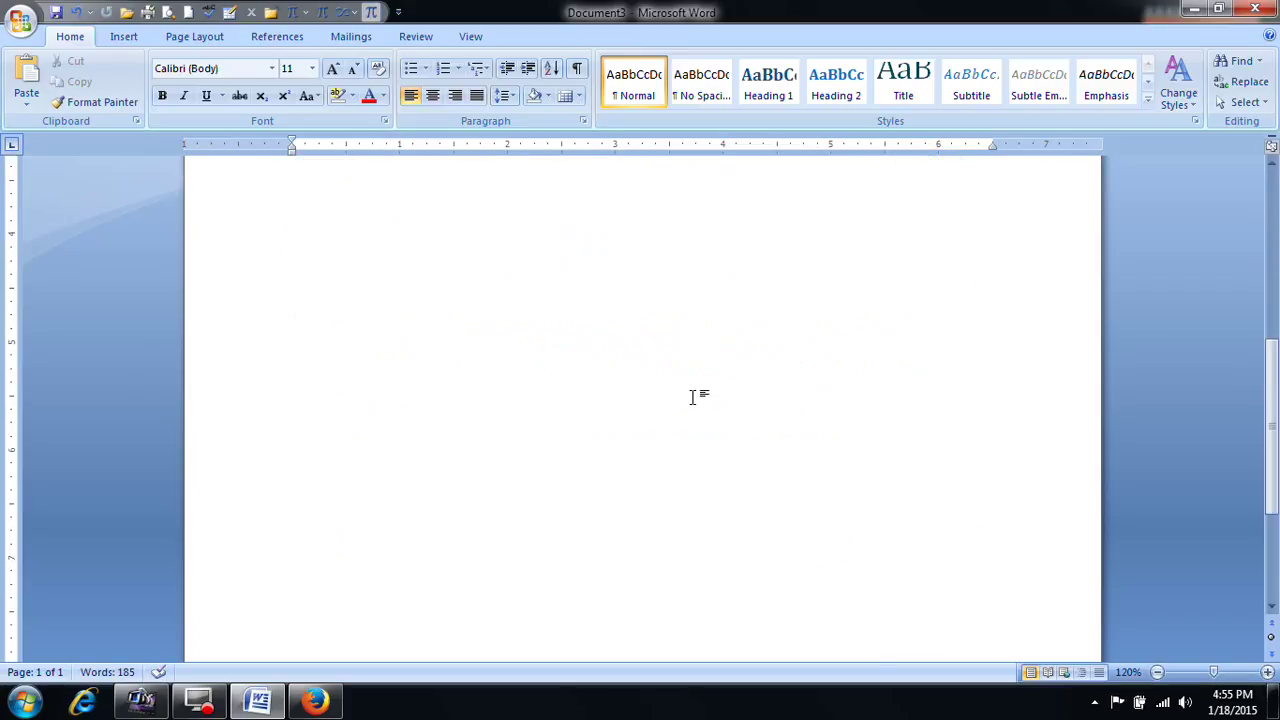
{"action": "scroll", "coordinate": [692, 397], "scroll_direction": "down", "scroll_amount": 3}
{"action": "key", "text": "ctrl+Return"}
{"action": "scroll", "coordinate": [690, 410], "scroll_direction": "down", "scroll_amount": 5}
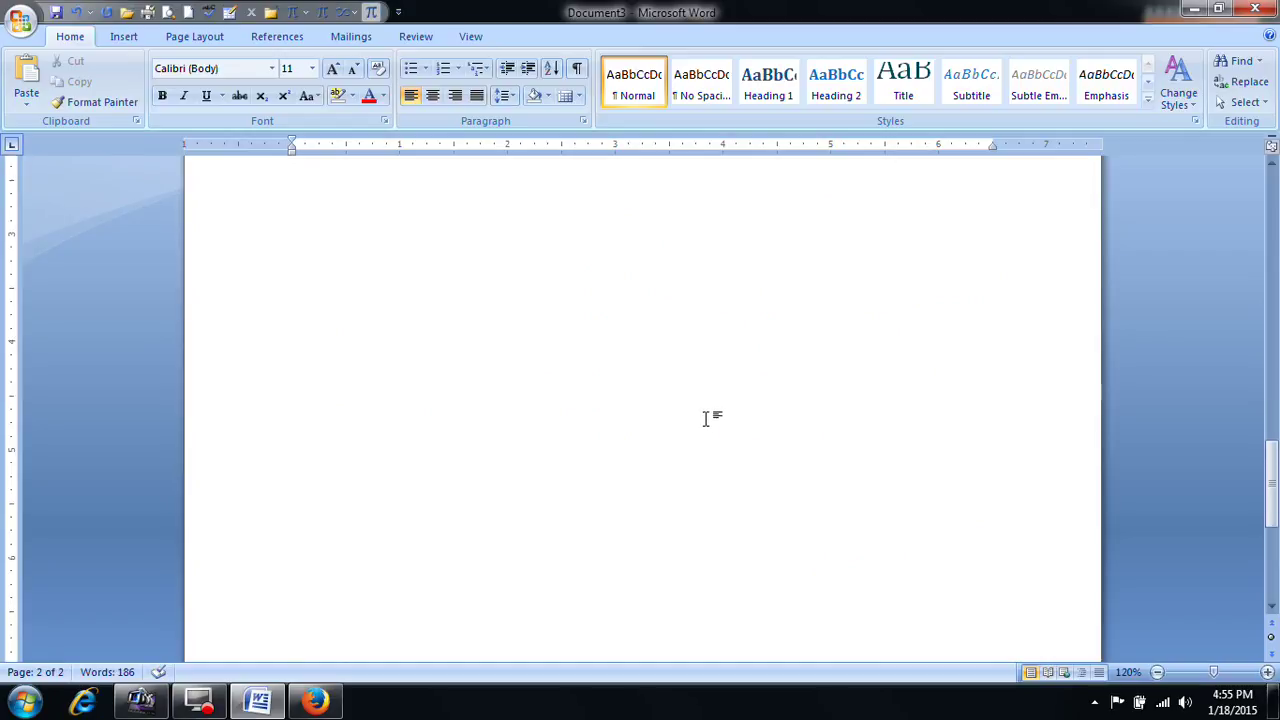
{"action": "scroll", "coordinate": [711, 423], "scroll_direction": "down", "scroll_amount": 1}
{"action": "scroll", "coordinate": [720, 406], "scroll_direction": "up", "scroll_amount": 15}
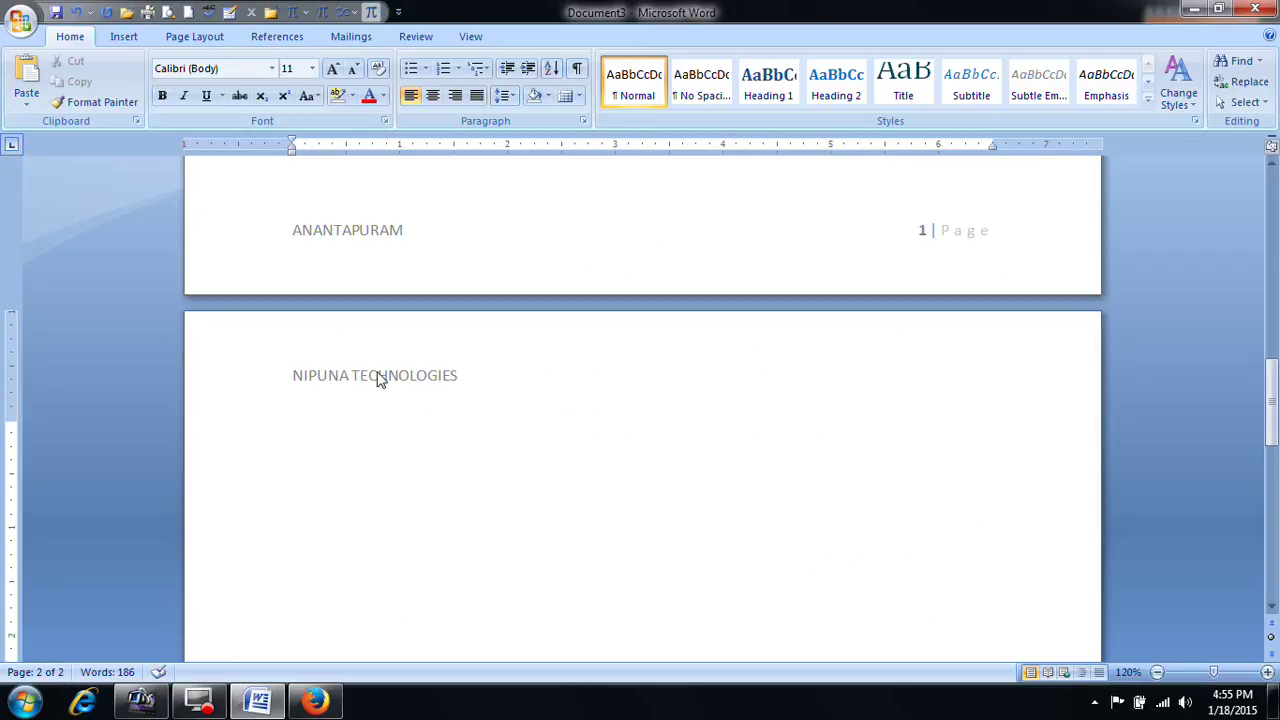
{"action": "scroll", "coordinate": [400, 375], "scroll_direction": "down", "scroll_amount": 12}
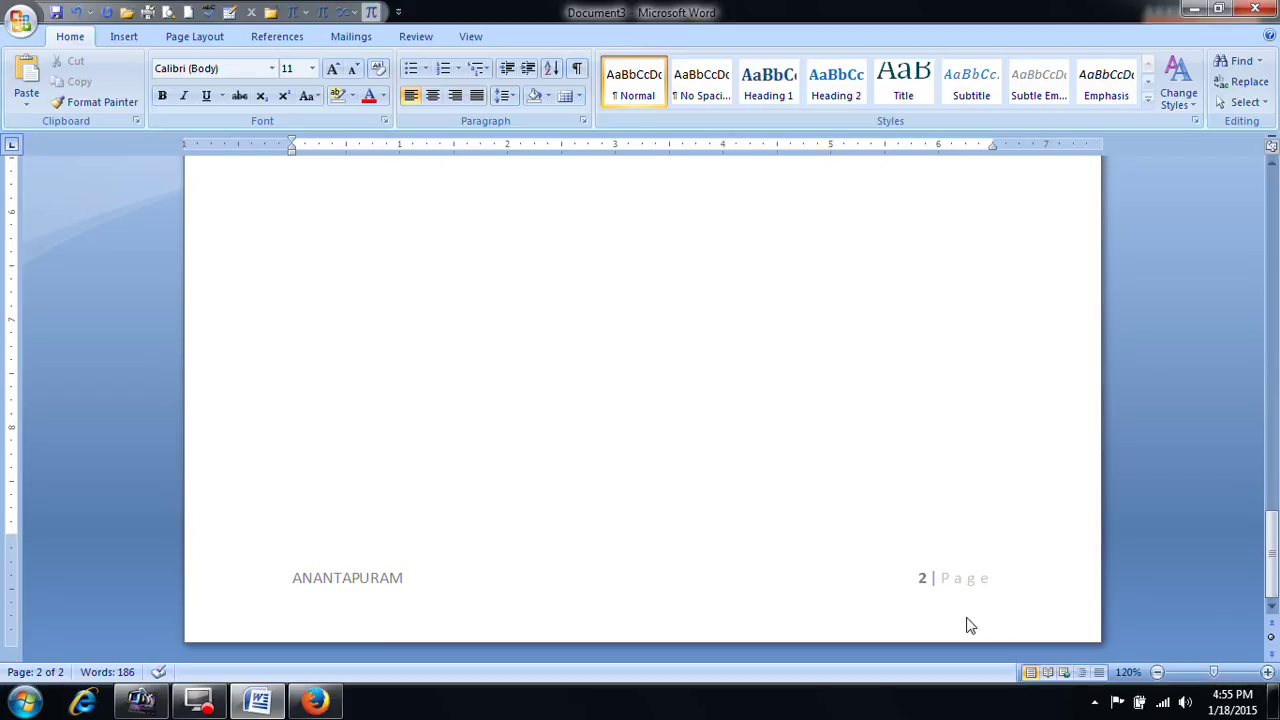
{"action": "scroll", "coordinate": [797, 537], "scroll_direction": "up", "scroll_amount": 12}
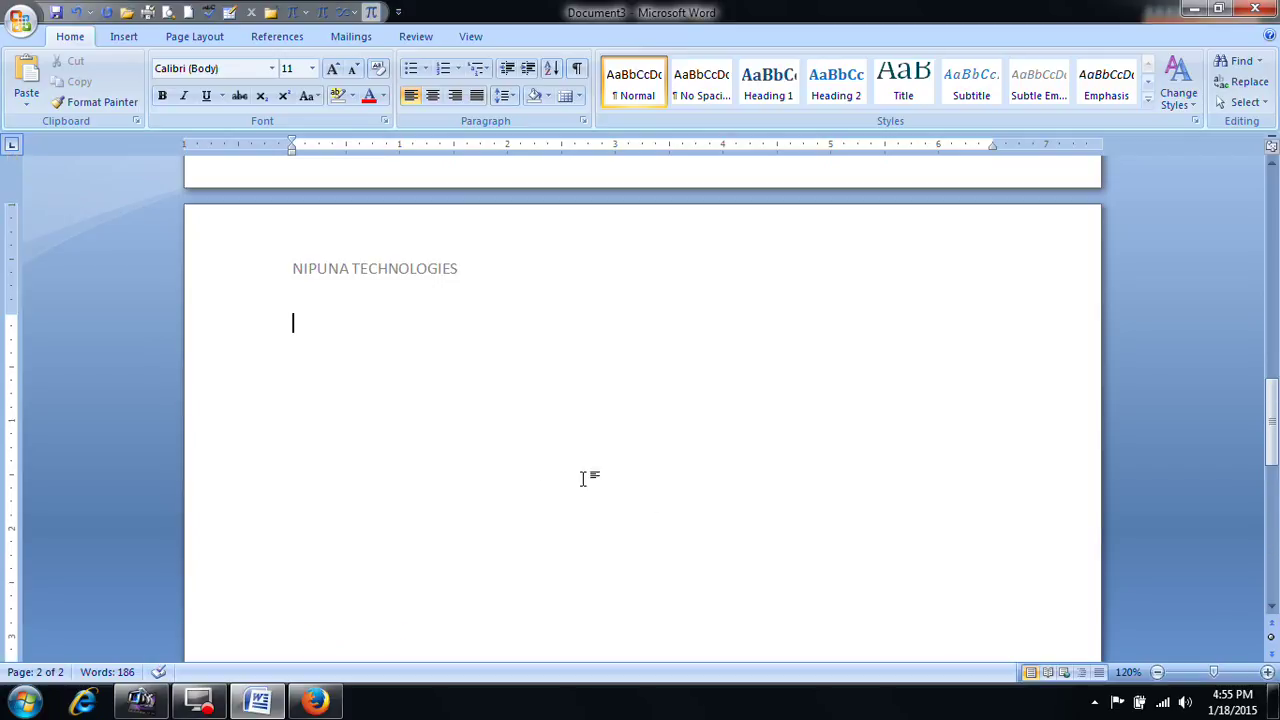
{"action": "type", "text": "On the Insert tab, the galleries include items that are designed to coordinate with the overall look of your document. You can use these galleries to insert tables, headers, footers, lists, cover pages, and other document building blocks. When you create pictures, charts, or diagrams, they also coordinate with your current document look. You can easily change the formatting of selected text in the document text by choosing a look for the selected text from the Quick Styles gallery on the Home tab. You can also format text directly by using the other controls on the Home tab. Most controls offer a choice of using the look from the current theme or using a format that you specify directly. To change the overall look of your document, choose new Theme elements on the Page Layout tab. To change the looks available in the Quick Style gallery, use the Change Current Quick Style Set command. Both the Themes gallery and the Quick Styles gallery provide reset commands so that you can always restore the look of your document to the original contained in your current template."}
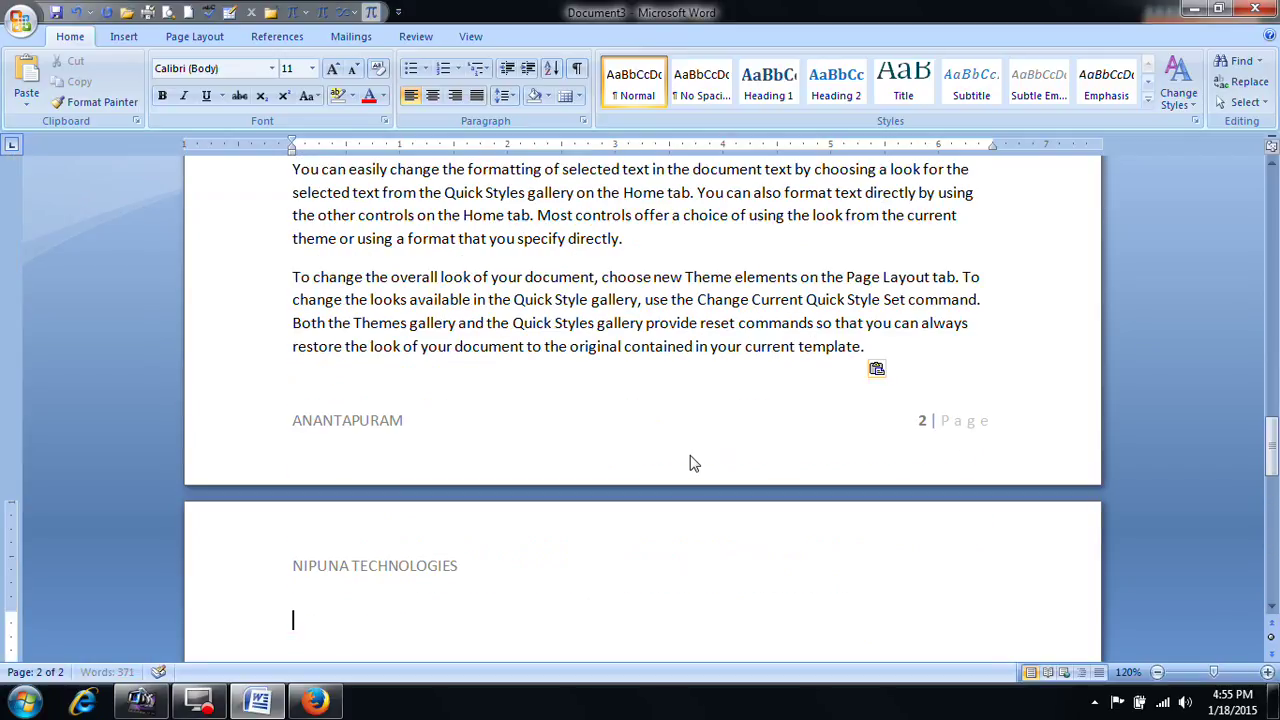
{"action": "scroll", "coordinate": [675, 466], "scroll_direction": "up", "scroll_amount": 9}
{"action": "scroll", "coordinate": [643, 470], "scroll_direction": "down", "scroll_amount": 8}
{"action": "key", "text": "ctrl+v"}
{"action": "key", "text": "ctrl+v"}
{"action": "key", "text": "ctrl+v"}
{"action": "key", "text": "ctrl+v"}
{"action": "key", "text": "ctrl+v"}
{"action": "key", "text": "ctrl+v"}
{"action": "key", "text": "ctrl+v"}
{"action": "key", "text": "ctrl+v"}
{"action": "key", "text": "ctrl+v"}
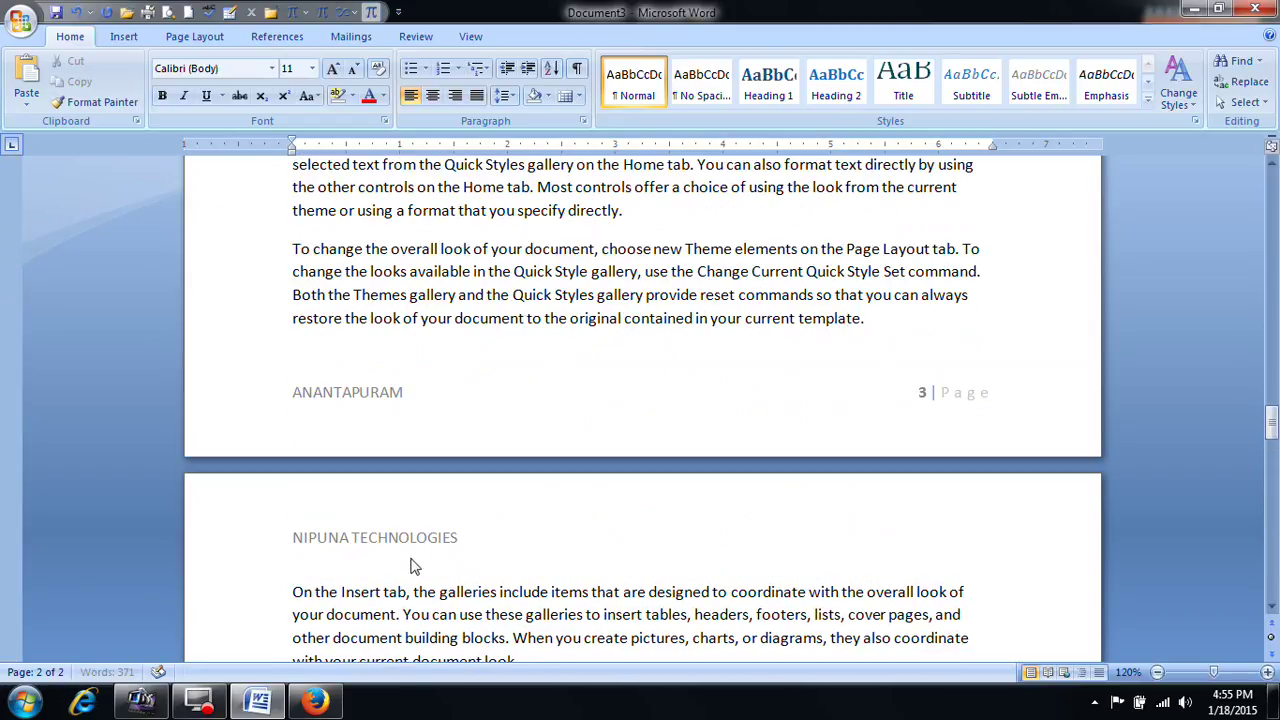
{"action": "scroll", "coordinate": [540, 440], "scroll_direction": "up", "scroll_amount": 15}
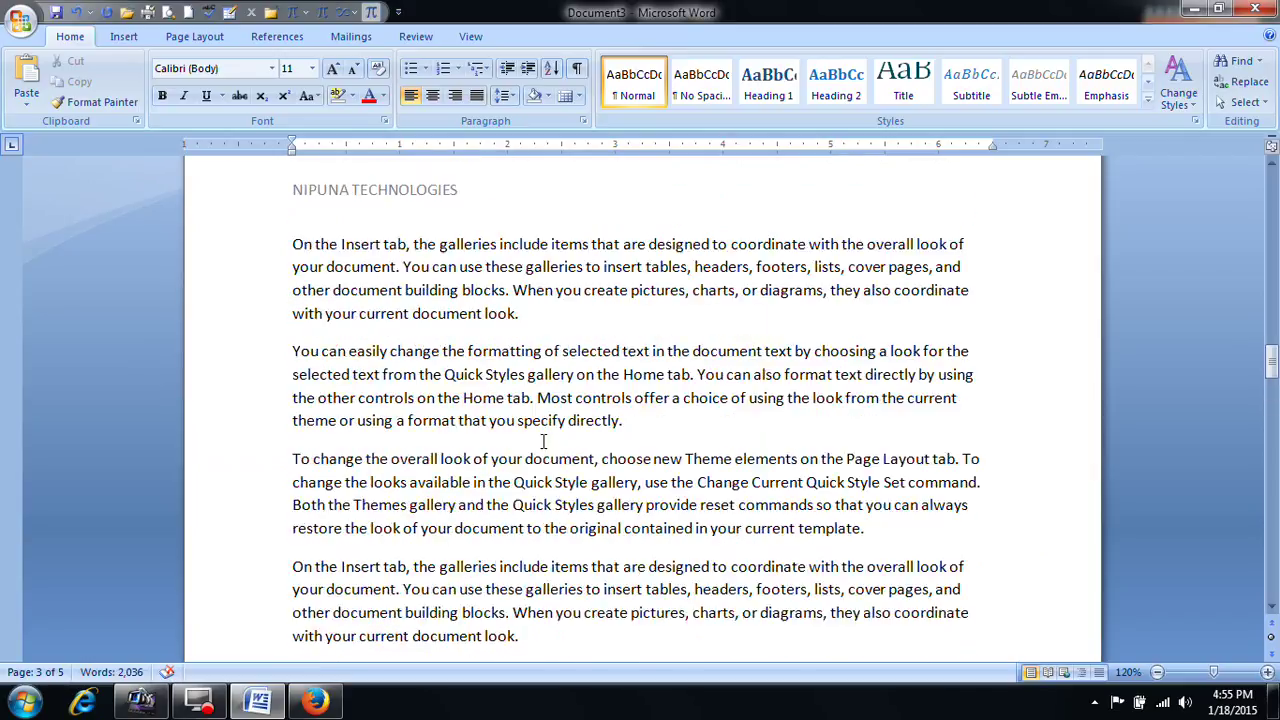
{"action": "scroll", "coordinate": [541, 450], "scroll_direction": "up", "scroll_amount": 20}
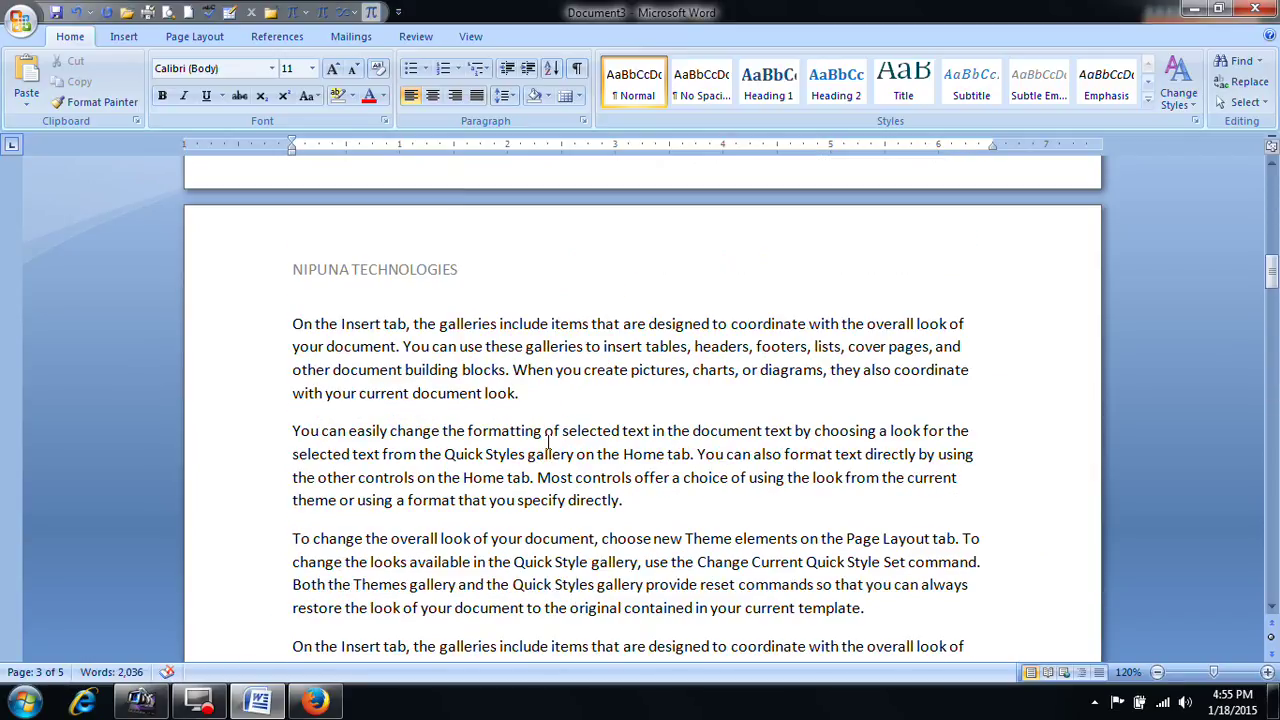
{"action": "scroll", "coordinate": [548, 450], "scroll_direction": "up", "scroll_amount": 3}
{"action": "left_click_drag", "start_coordinate": [1272, 250], "coordinate": [1272, 258]}
{"action": "scroll", "coordinate": [705, 378], "scroll_direction": "down", "scroll_amount": 4}
{"action": "scroll", "coordinate": [705, 378], "scroll_direction": "down", "scroll_amount": 6}
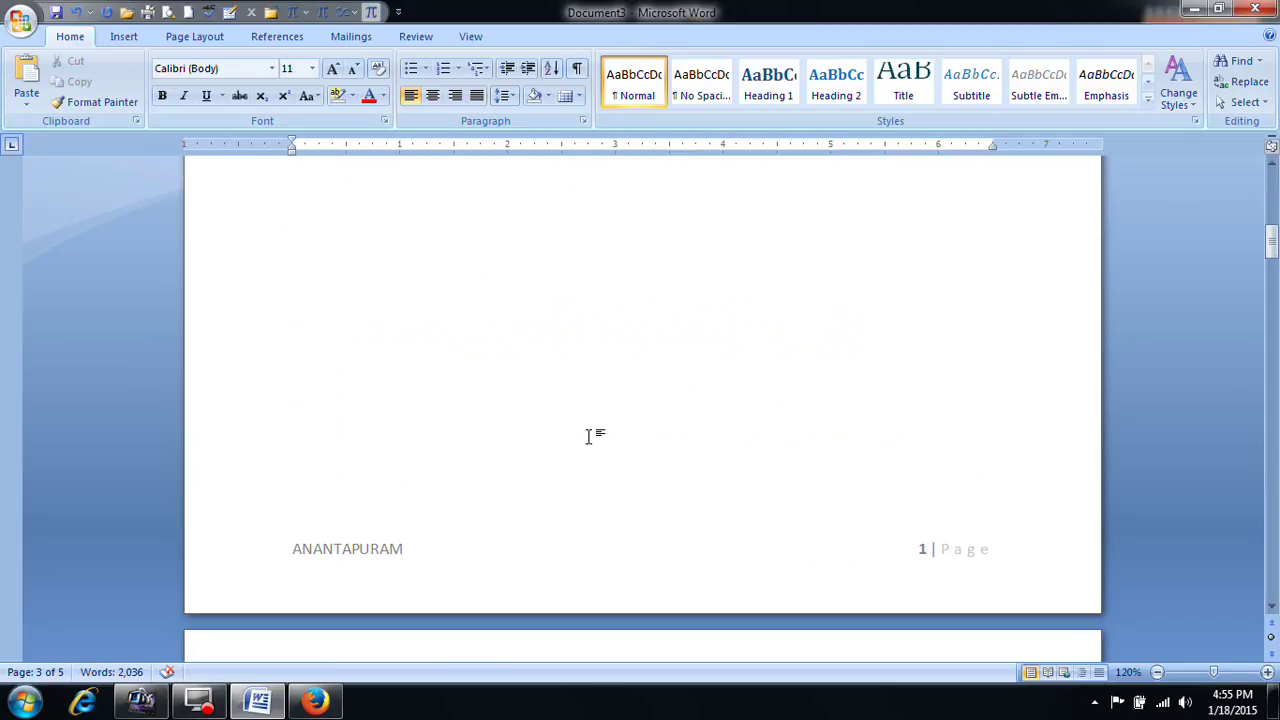
Step: Reopen header editing and toggle Show Document Text off and on twice, ending visible
{"action": "double_click", "coordinate": [390, 536]}
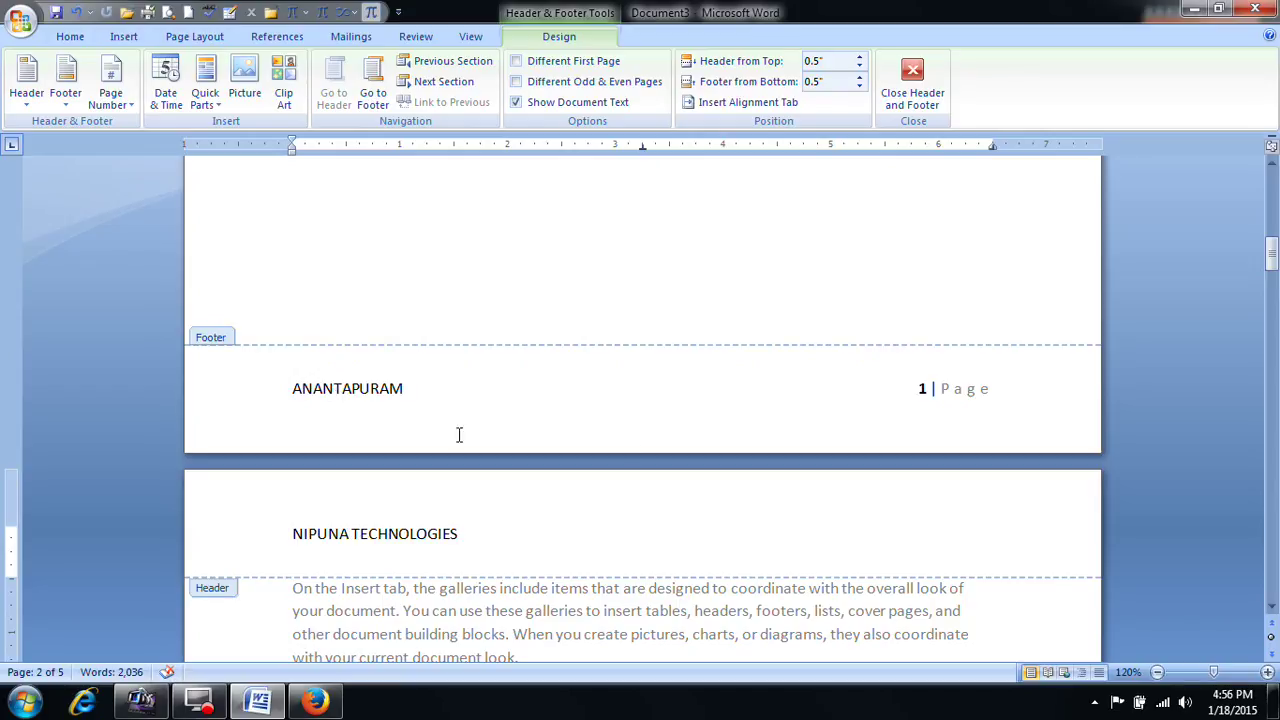
{"action": "left_click_drag", "start_coordinate": [1271, 262], "coordinate": [1273, 170]}
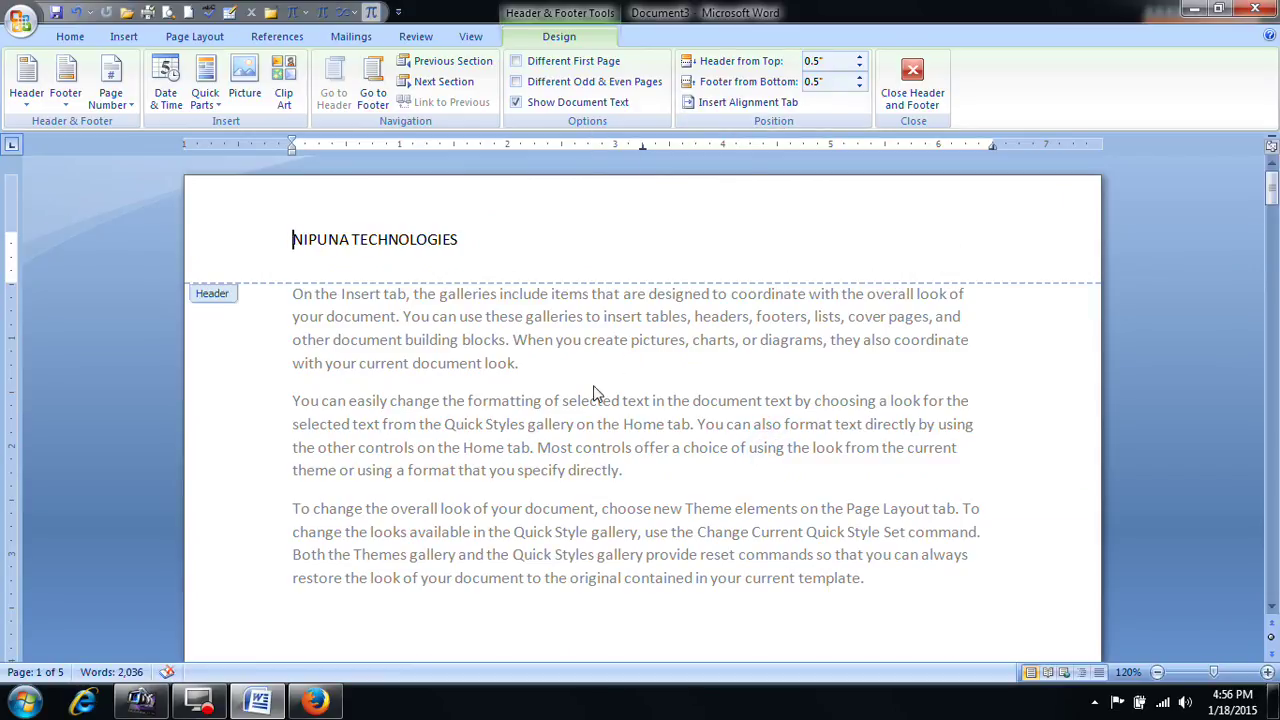
{"action": "left_click", "coordinate": [516, 102]}
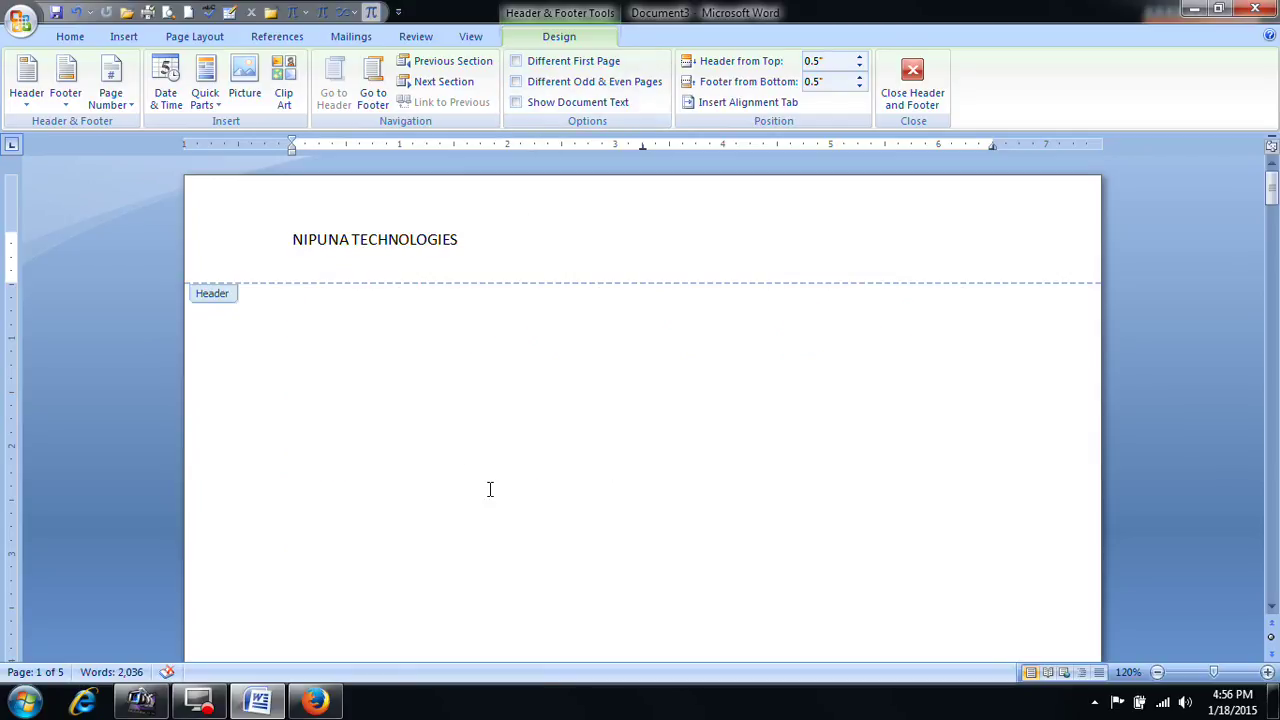
{"action": "left_click", "coordinate": [516, 103]}
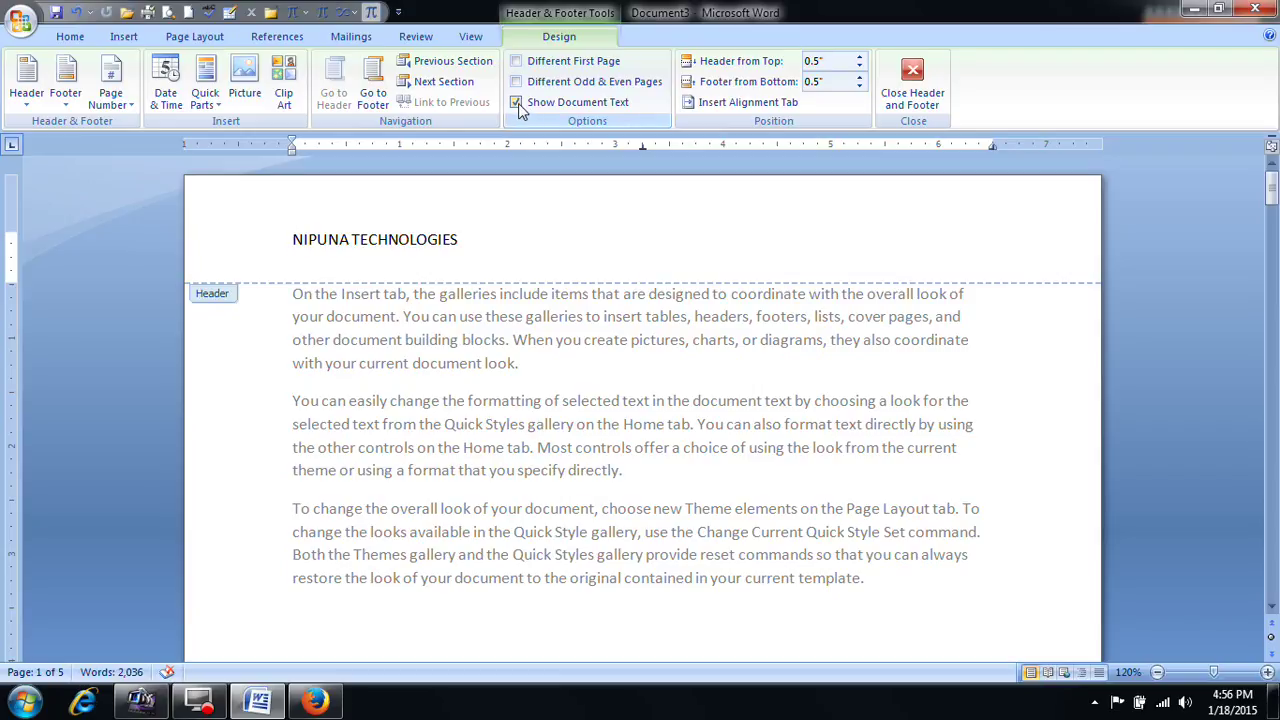
{"action": "left_click", "coordinate": [517, 103]}
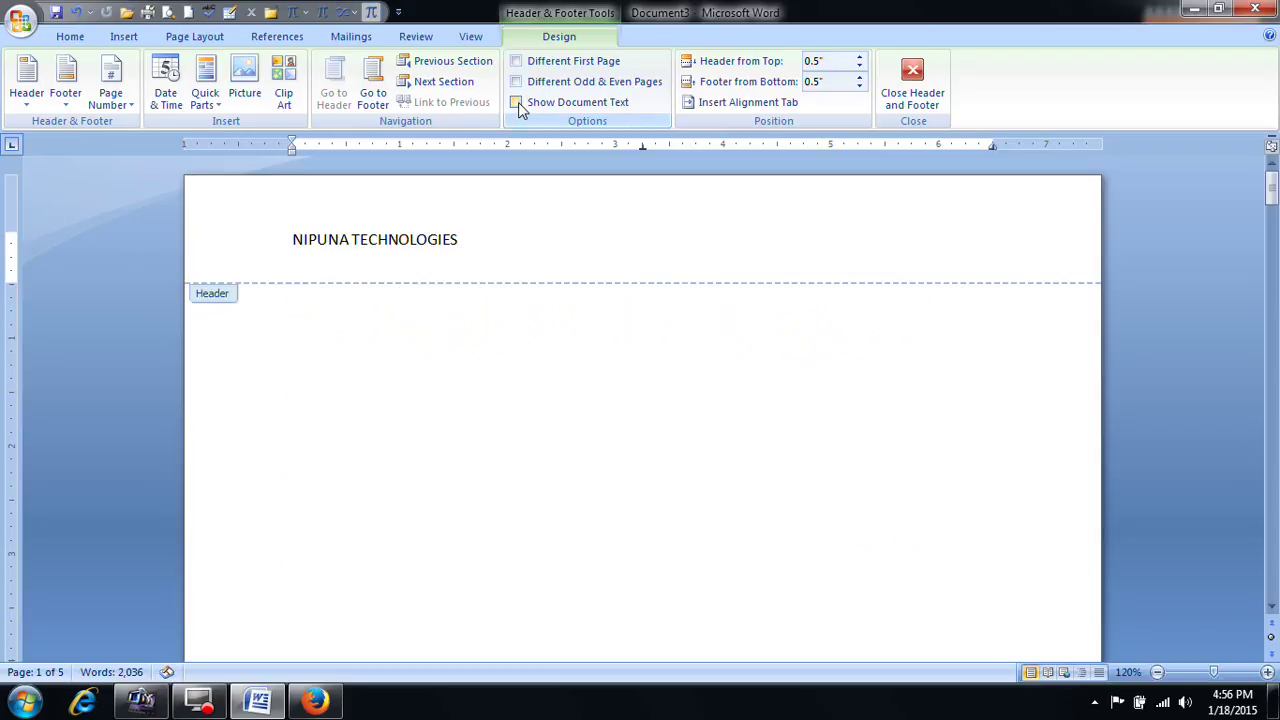
{"action": "left_click", "coordinate": [517, 103]}
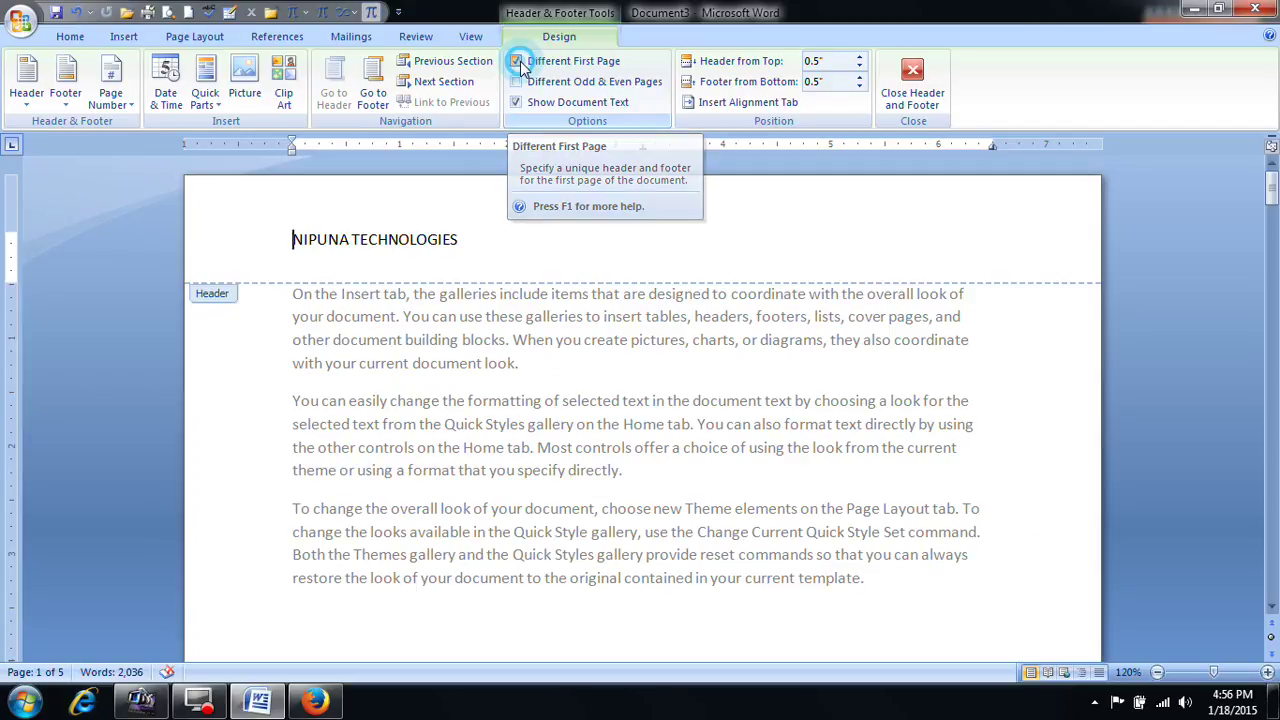
Step: Turn on Different First Page and type 'ASDFSADFSAD' in the first-page footer
{"action": "left_click", "coordinate": [516, 61]}
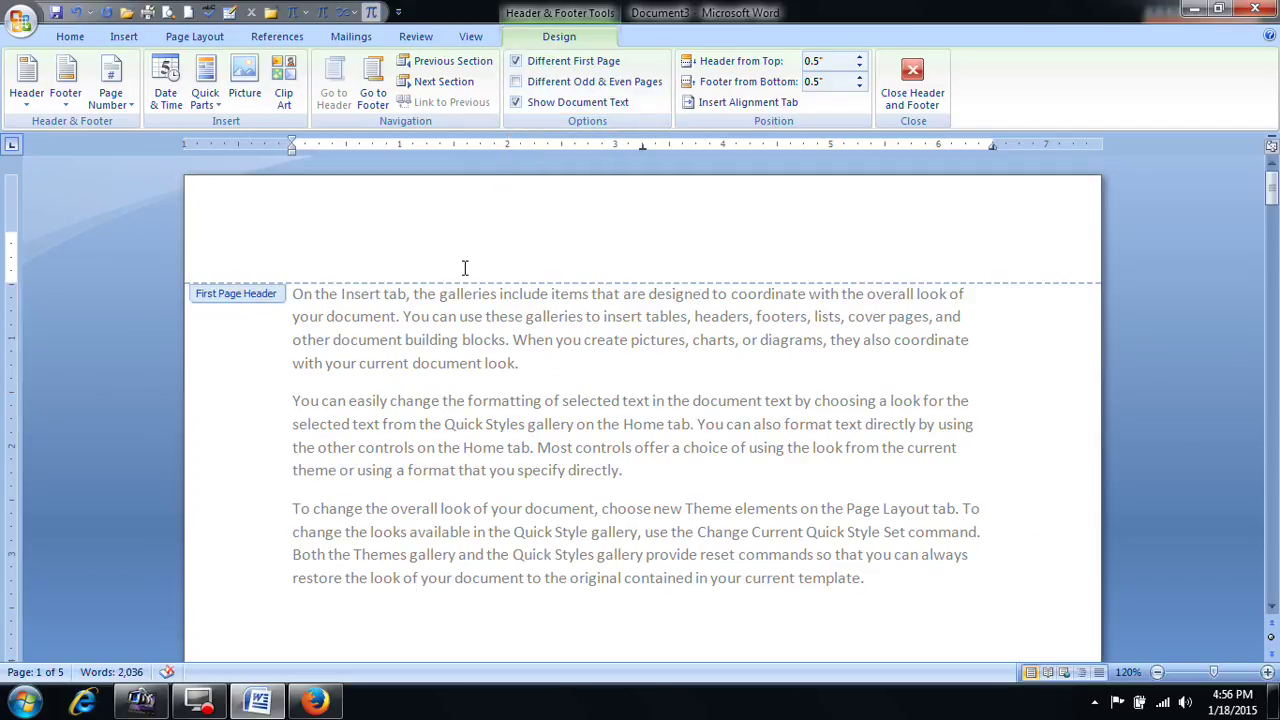
{"action": "scroll", "coordinate": [510, 302], "scroll_direction": "down", "scroll_amount": 20}
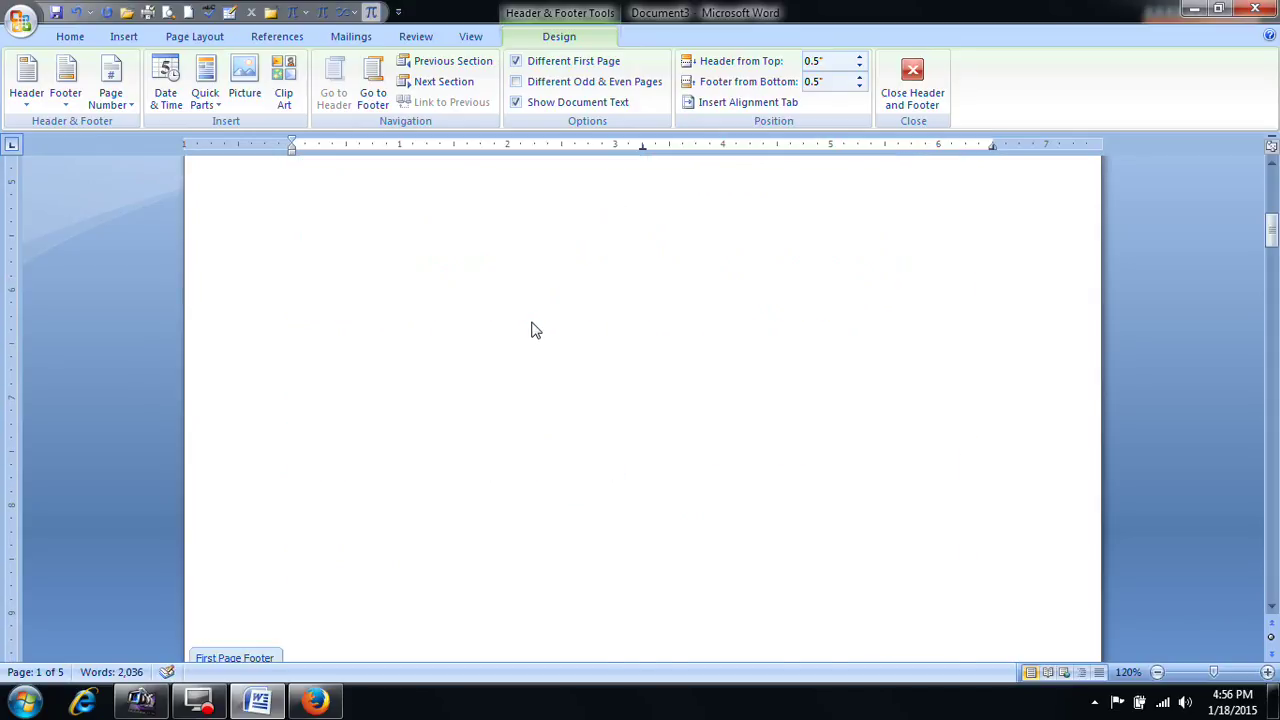
{"action": "scroll", "coordinate": [480, 392], "scroll_direction": "up", "scroll_amount": 2}
{"action": "scroll", "coordinate": [483, 393], "scroll_direction": "down", "scroll_amount": 7}
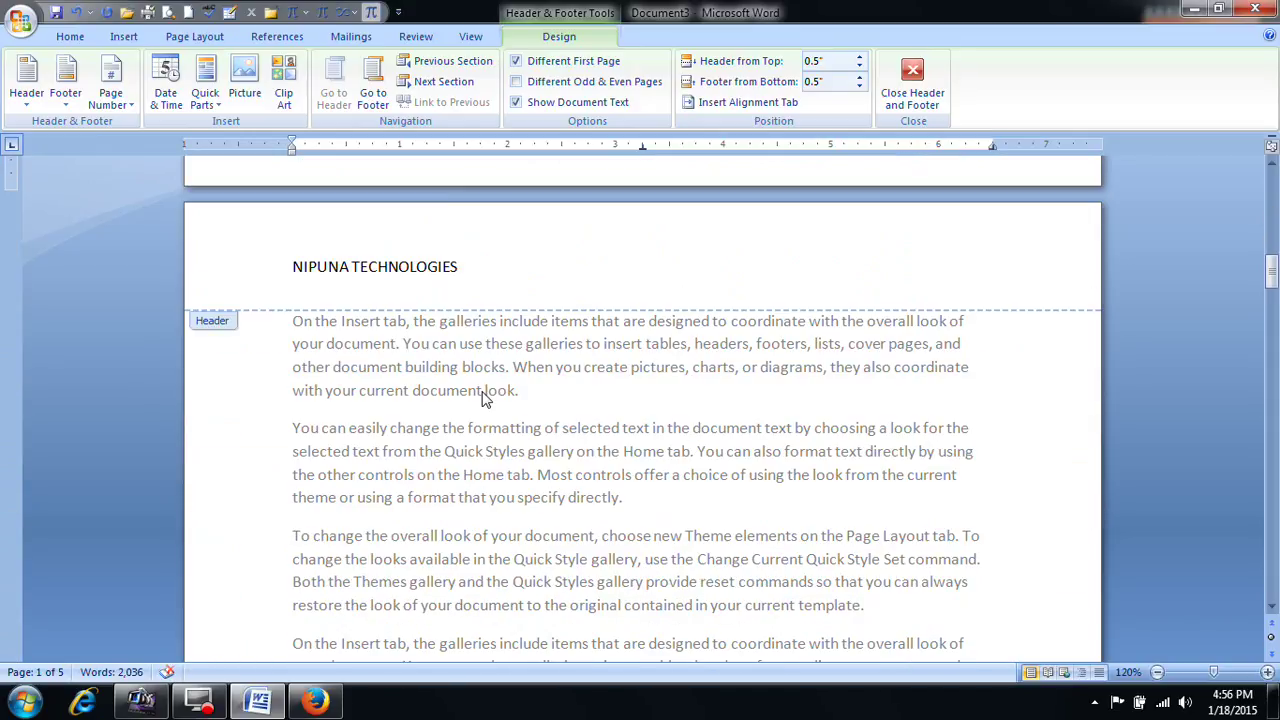
{"action": "scroll", "coordinate": [485, 395], "scroll_direction": "up", "scroll_amount": 15}
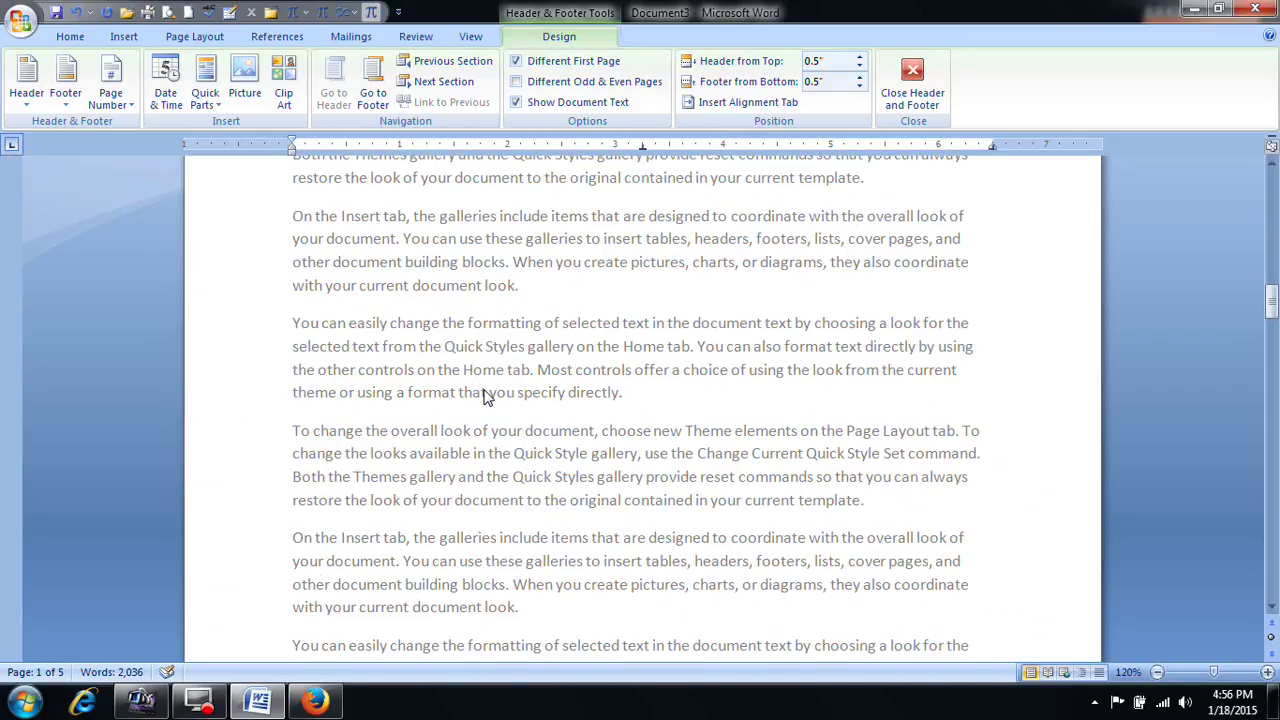
{"action": "scroll", "coordinate": [485, 389], "scroll_direction": "up", "scroll_amount": 3}
{"action": "left_click", "coordinate": [440, 462]}
{"action": "type", "text": "ASDFSADFSADFSDF"}
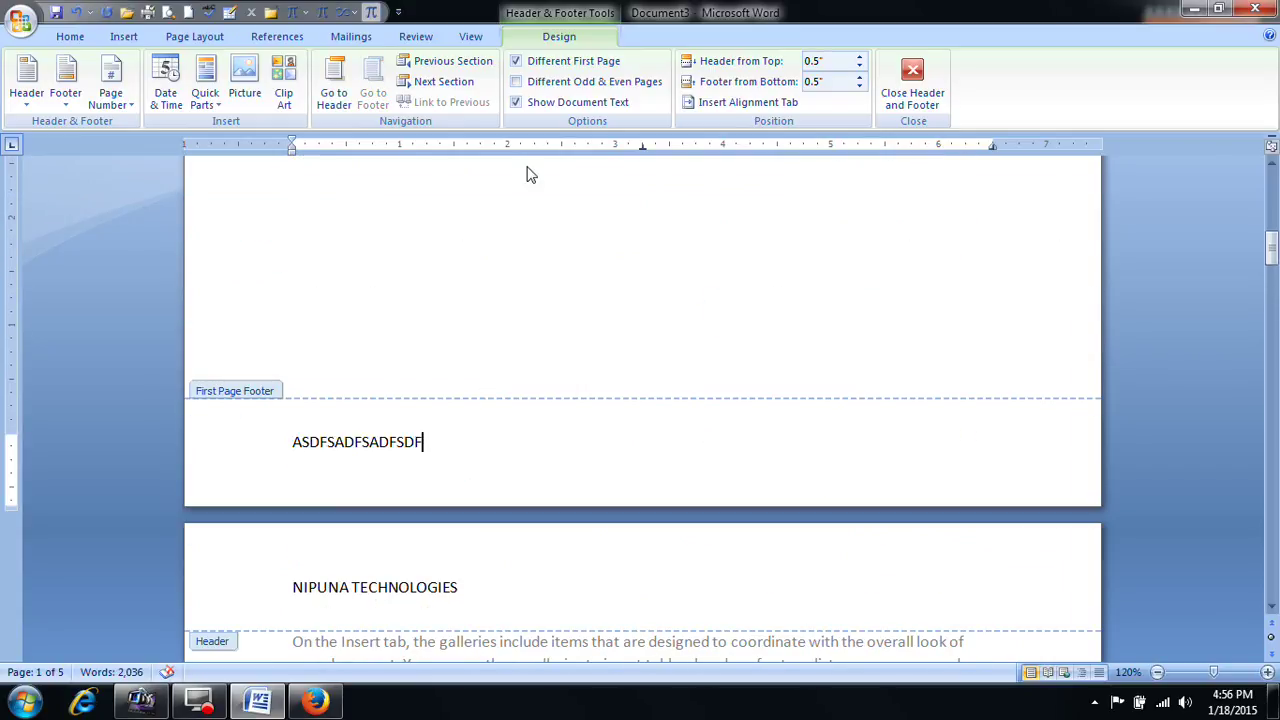
Step: Turn on Different Odd & Even Pages; type 'SADFSADF' in the even header and 'SADF' in the even footer
{"action": "left_click", "coordinate": [517, 82]}
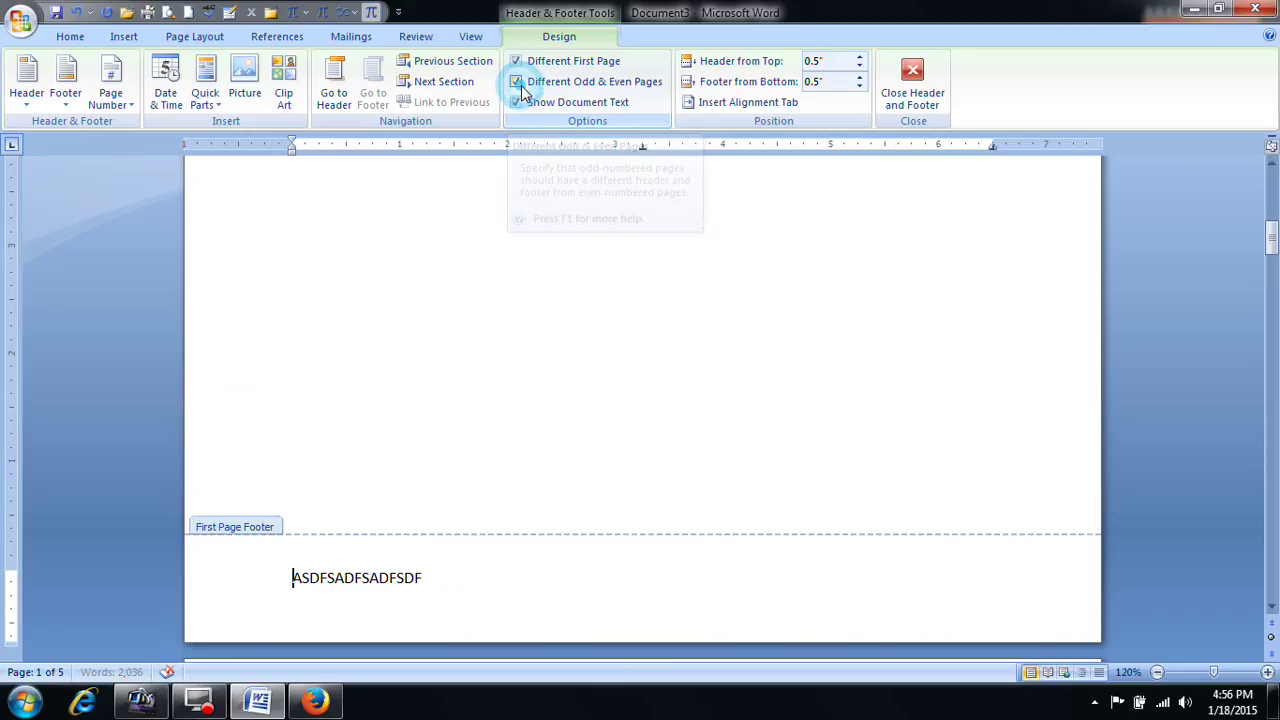
{"action": "scroll", "coordinate": [594, 405], "scroll_direction": "down", "scroll_amount": 8}
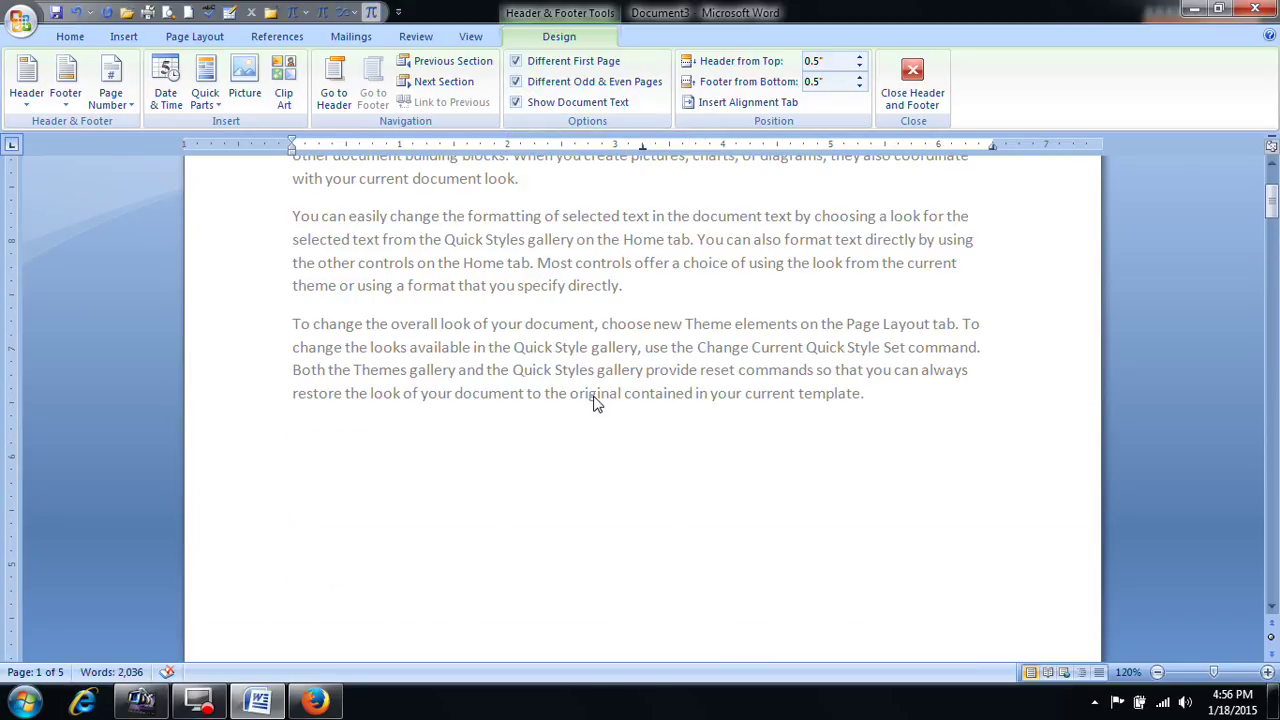
{"action": "scroll", "coordinate": [594, 405], "scroll_direction": "down", "scroll_amount": 18}
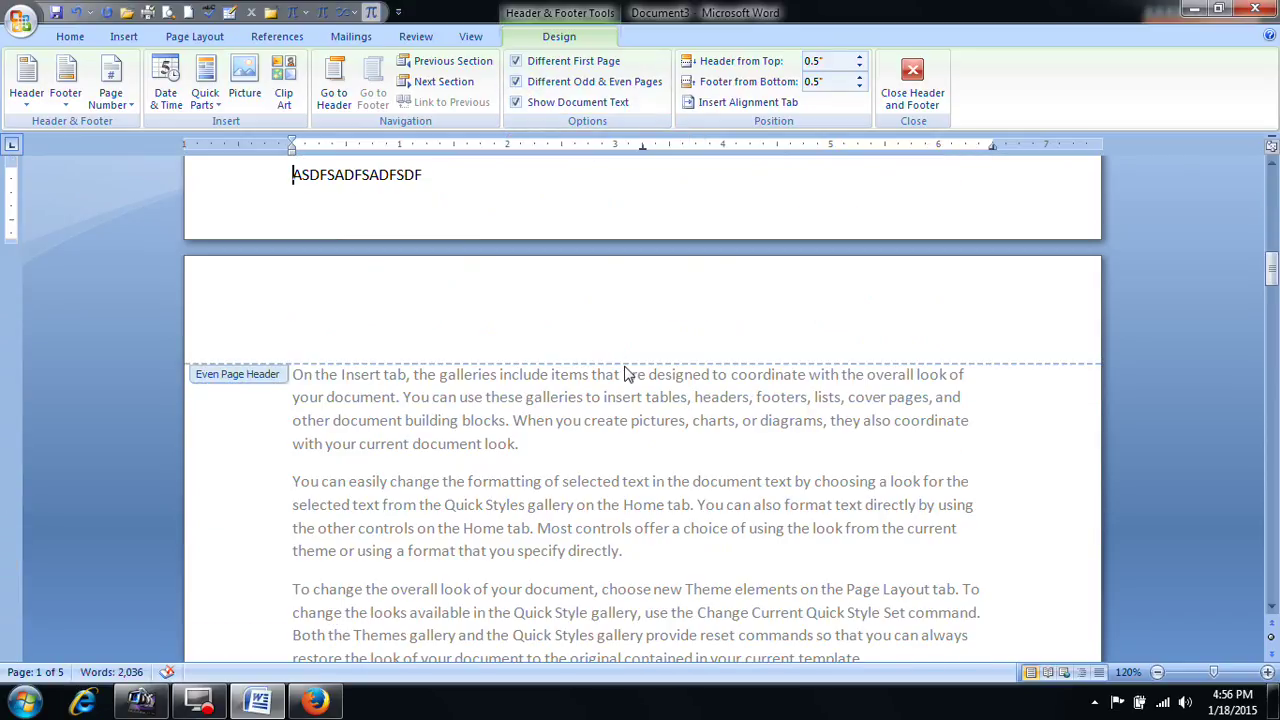
{"action": "left_click", "coordinate": [494, 283]}
{"action": "type", "text": "SADFSADFSADF"}
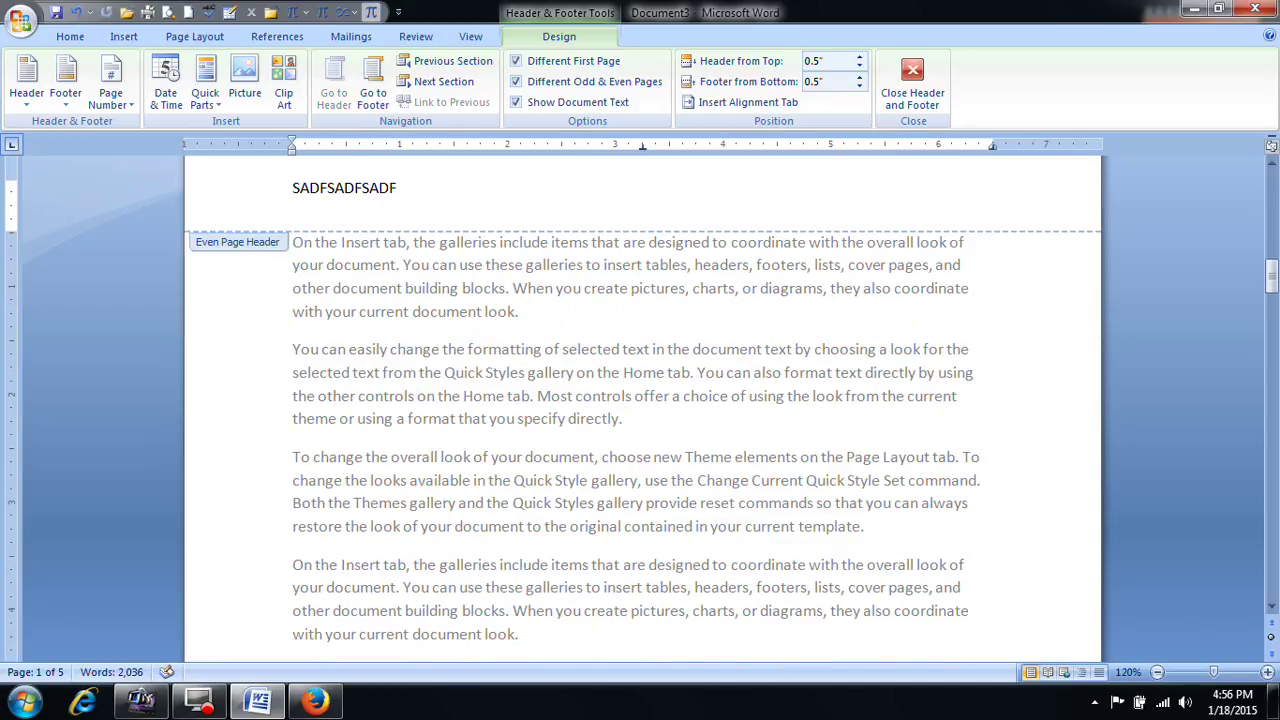
{"action": "scroll", "coordinate": [563, 326], "scroll_direction": "down", "scroll_amount": 5}
{"action": "left_click", "coordinate": [514, 397]}
{"action": "type", "text": "SADFSADFSADF"}
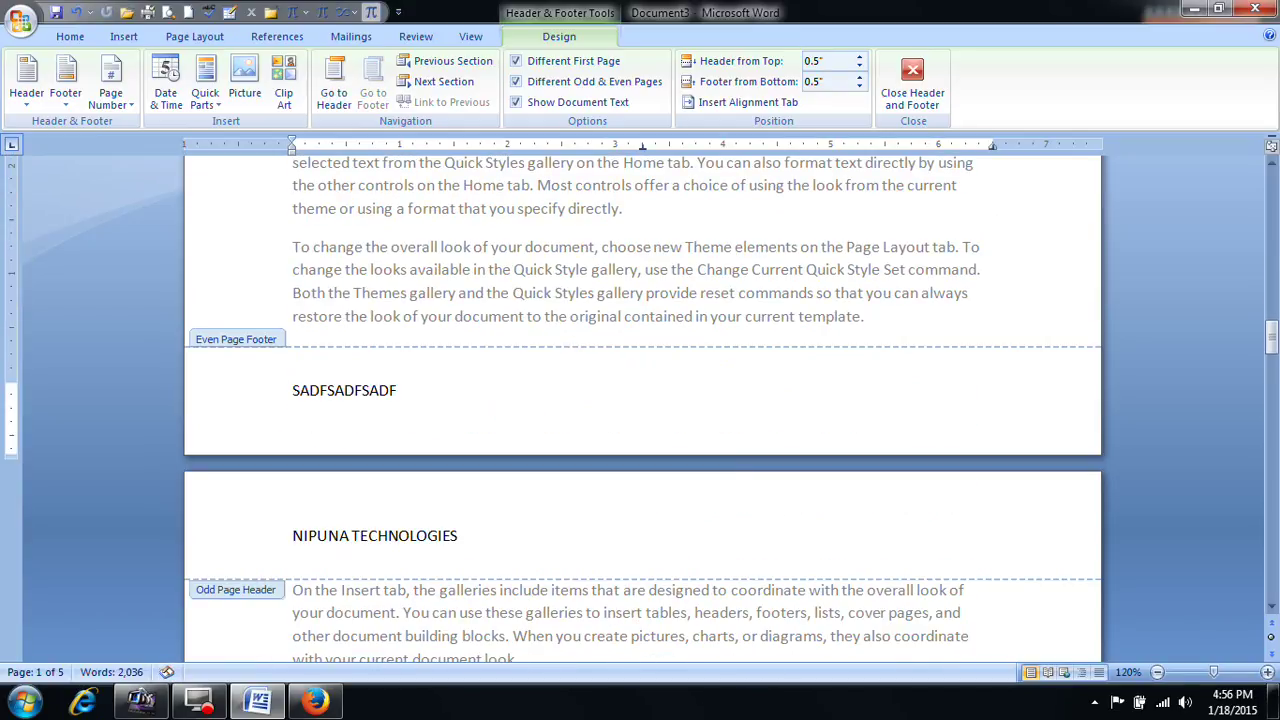
Step: Scroll through the pages and close header and footer editing
{"action": "scroll", "coordinate": [517, 404], "scroll_direction": "down", "scroll_amount": 20}
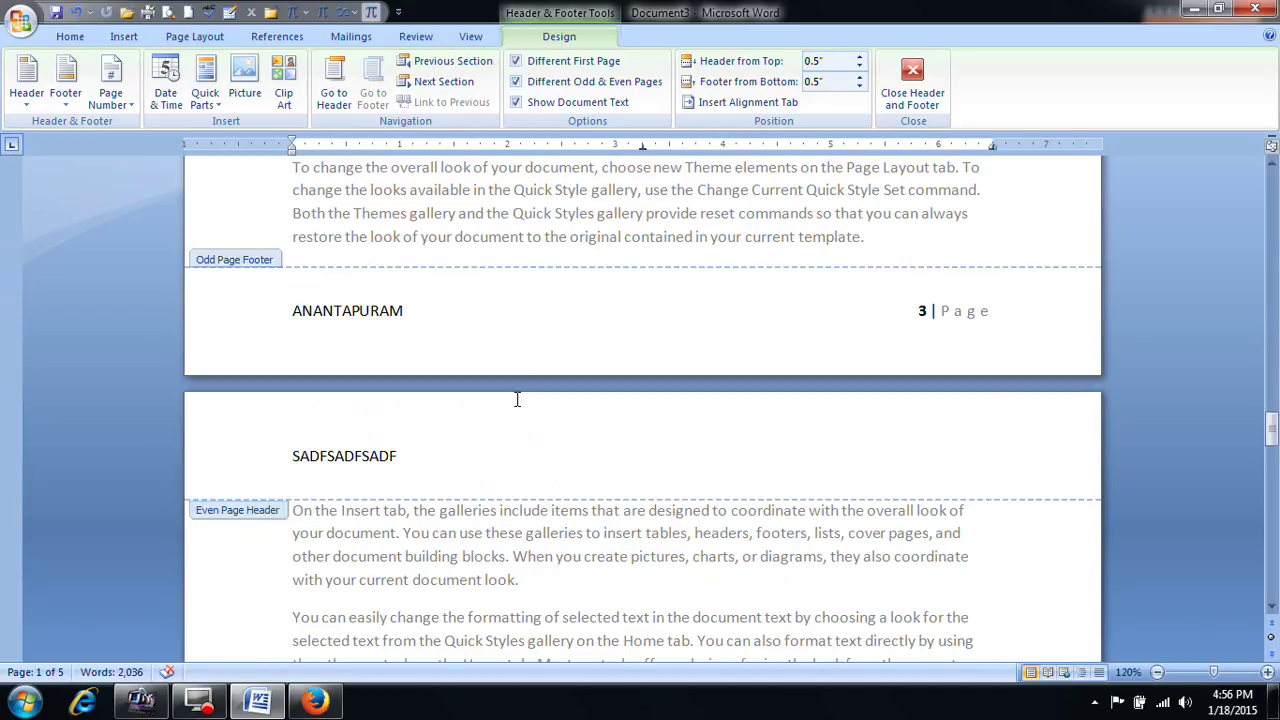
{"action": "scroll", "coordinate": [517, 404], "scroll_direction": "up", "scroll_amount": 1}
{"action": "scroll", "coordinate": [517, 404], "scroll_direction": "down", "scroll_amount": 10}
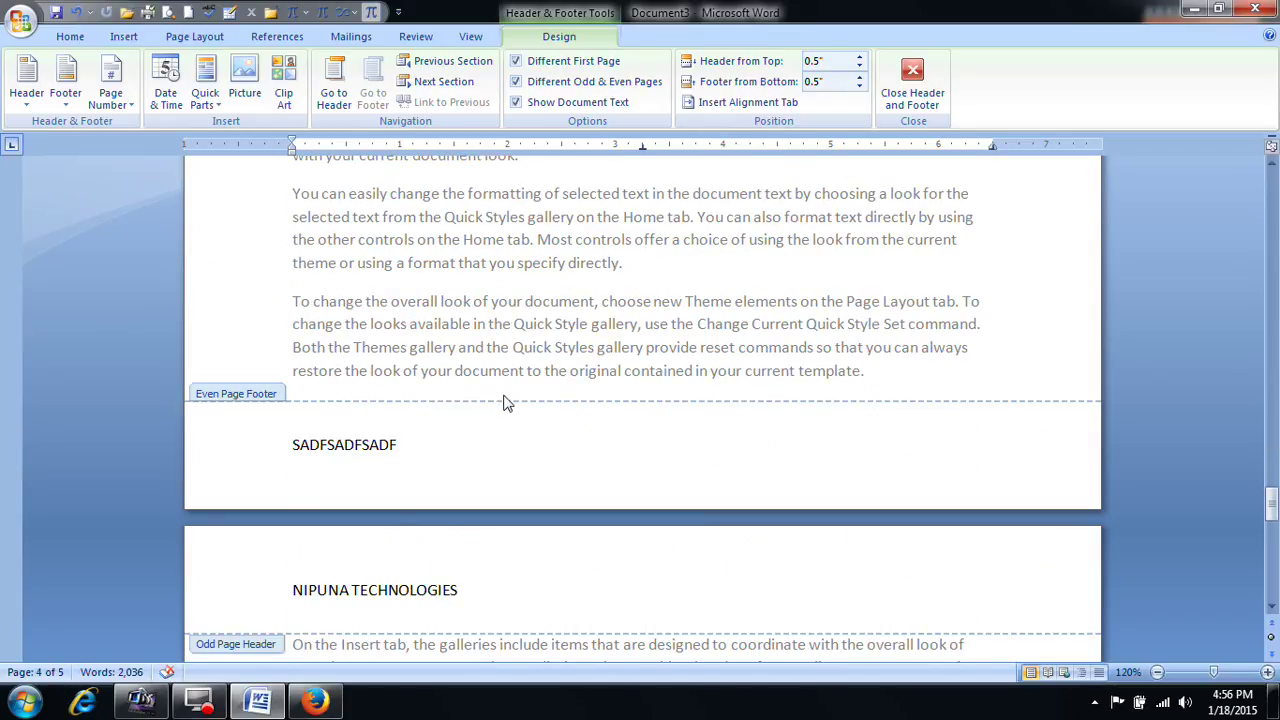
{"action": "scroll", "coordinate": [507, 402], "scroll_direction": "down", "scroll_amount": 4}
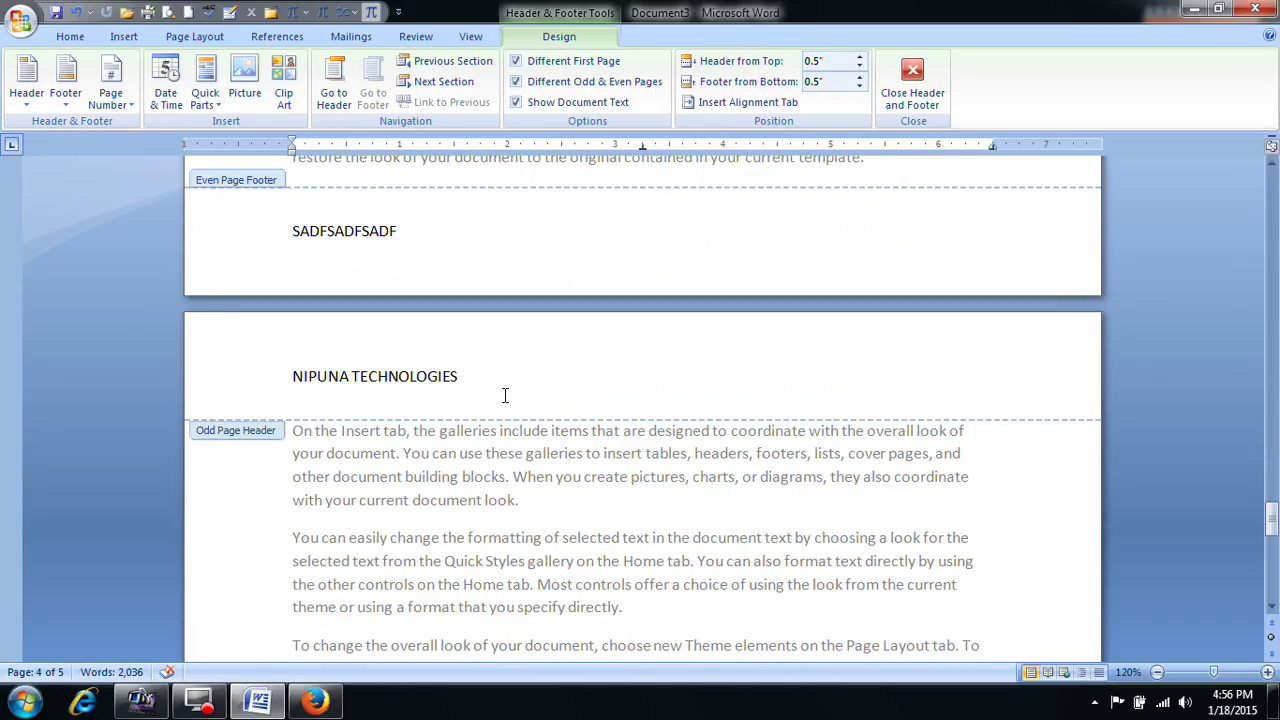
{"action": "left_click", "coordinate": [927, 102]}
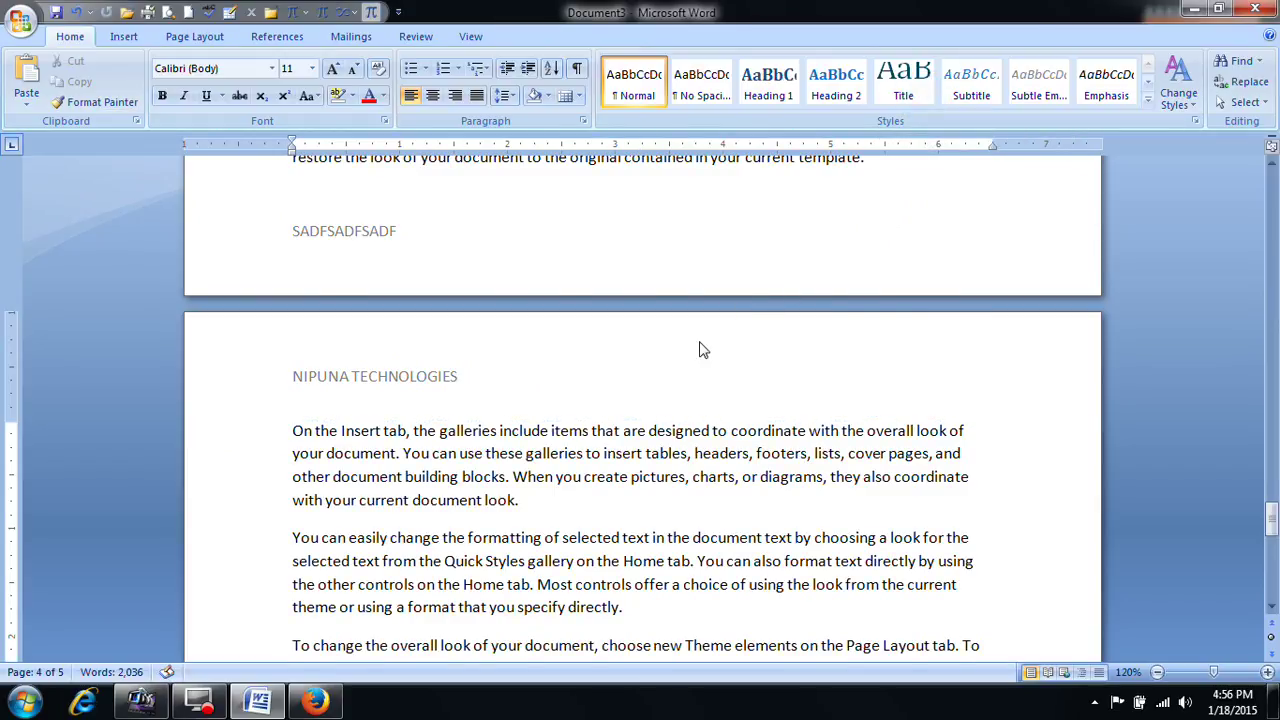
Step: Browse the built-in footer and header galleries and try removing the header
{"action": "scroll", "coordinate": [700, 342], "scroll_direction": "up", "scroll_amount": 7}
{"action": "scroll", "coordinate": [700, 342], "scroll_direction": "up", "scroll_amount": 12}
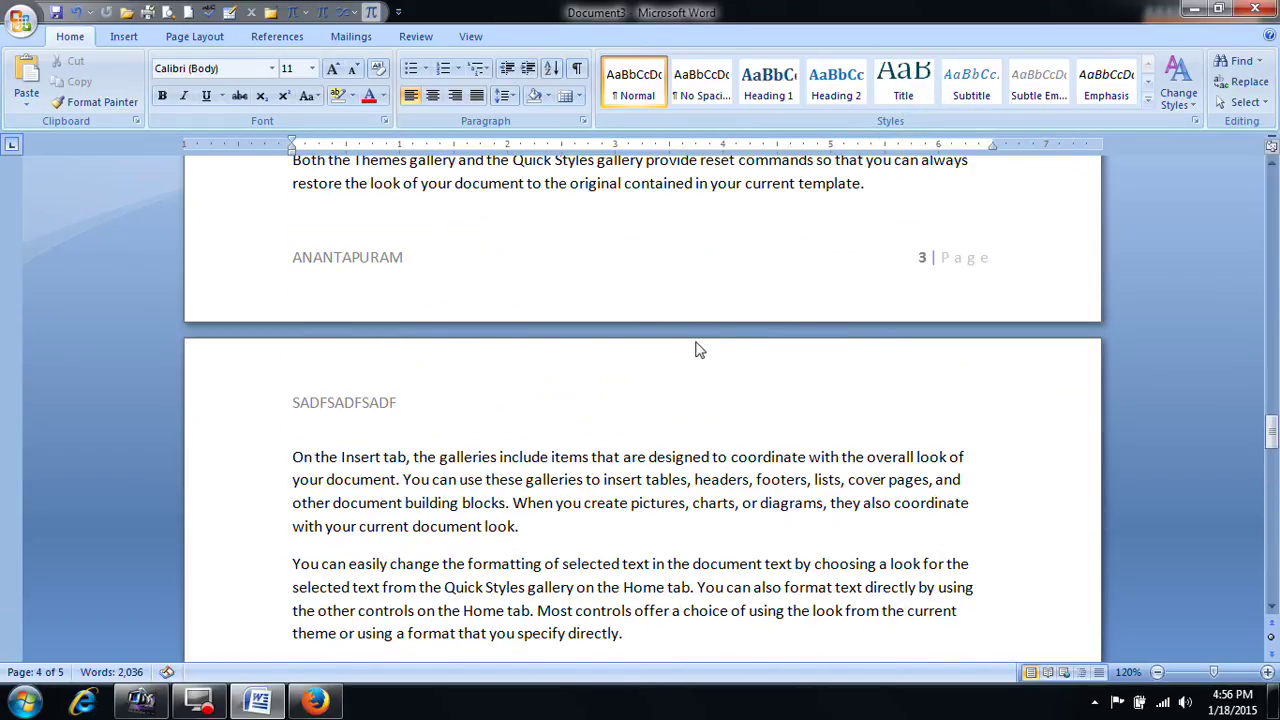
{"action": "left_click_drag", "start_coordinate": [1273, 400], "coordinate": [1237, 237]}
{"action": "left_click", "coordinate": [124, 36]}
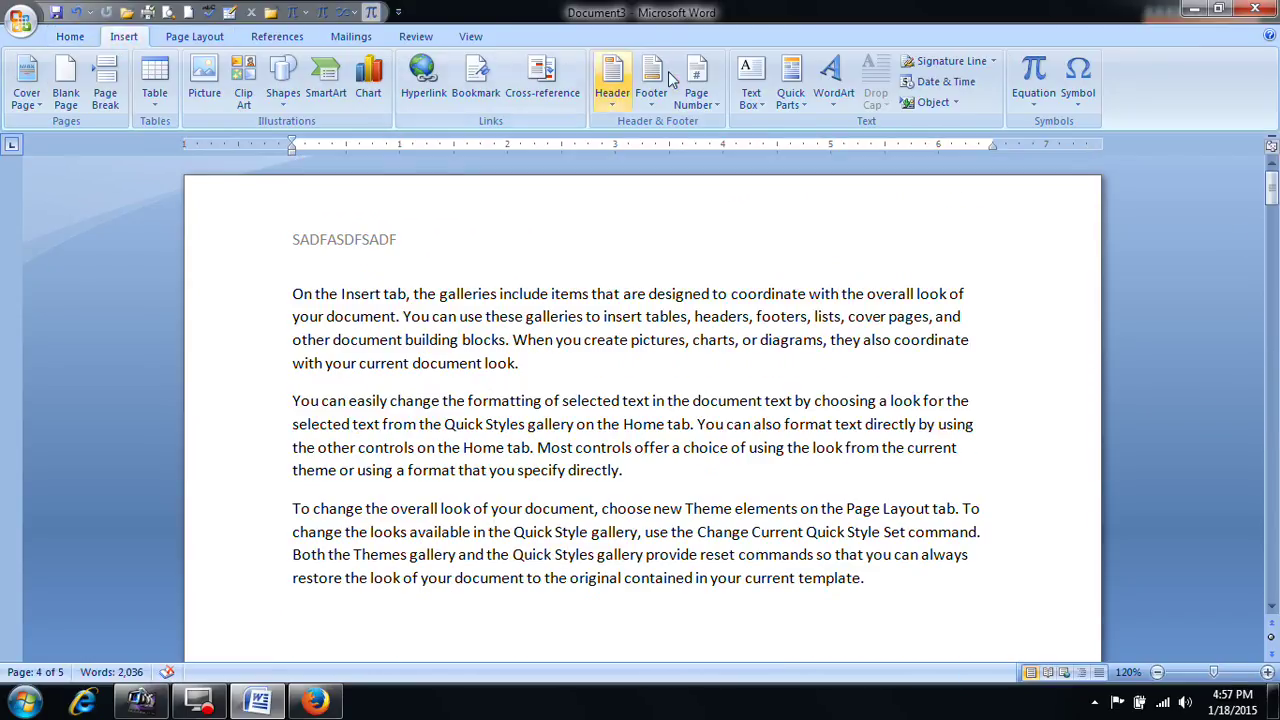
{"action": "left_click", "coordinate": [663, 108]}
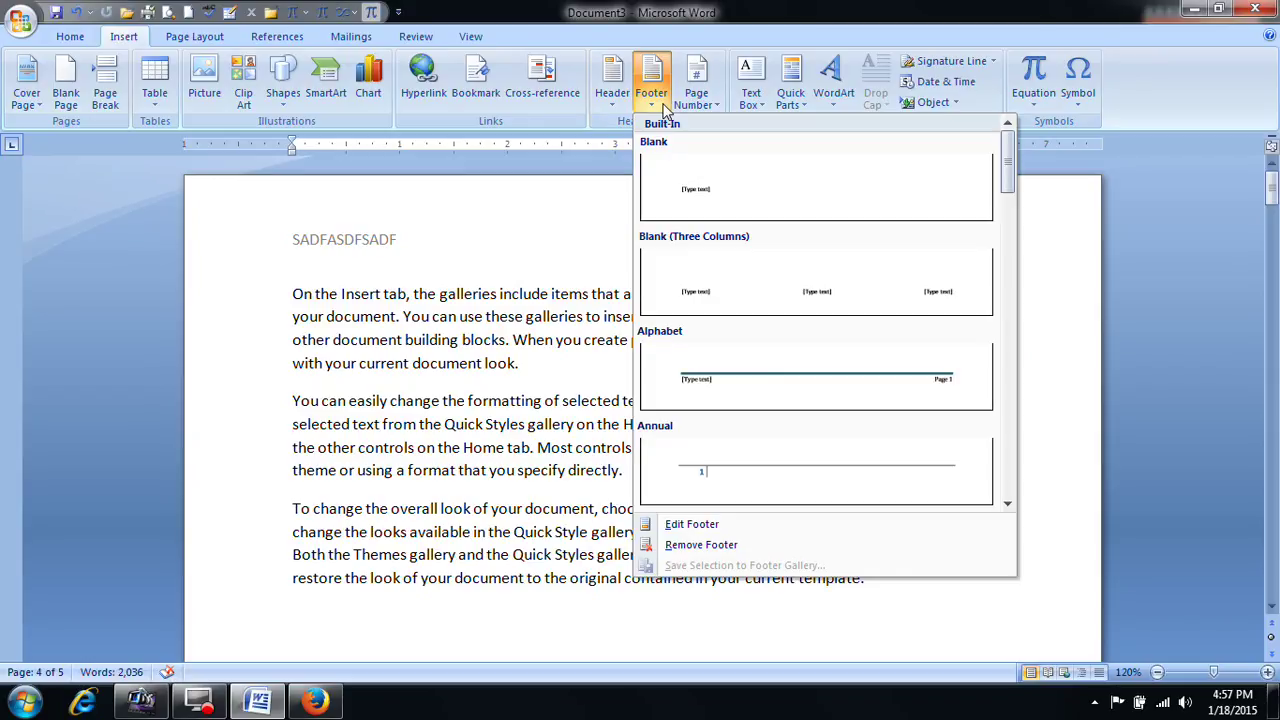
{"action": "left_click", "coordinate": [447, 232]}
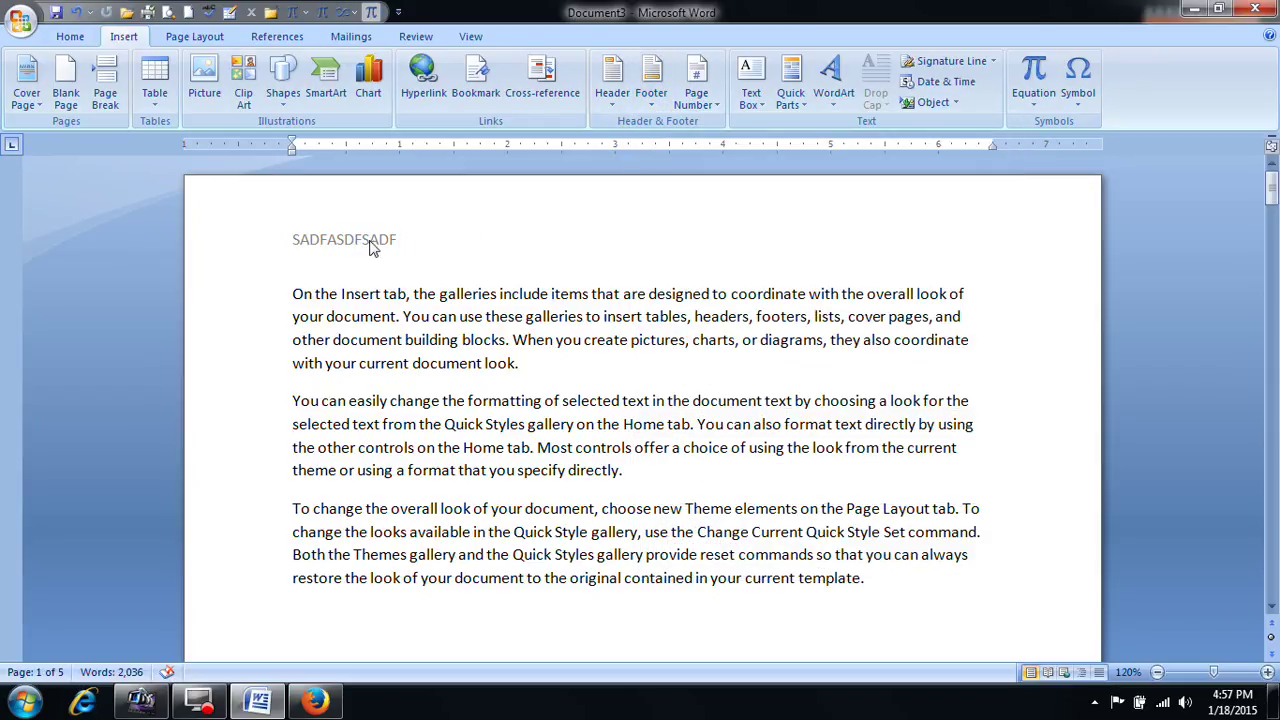
{"action": "left_click", "coordinate": [612, 78]}
{"action": "left_click", "coordinate": [683, 540]}
{"action": "left_click", "coordinate": [350, 235]}
Step: Delete the first-page header text and close header editing
{"action": "double_click", "coordinate": [352, 238]}
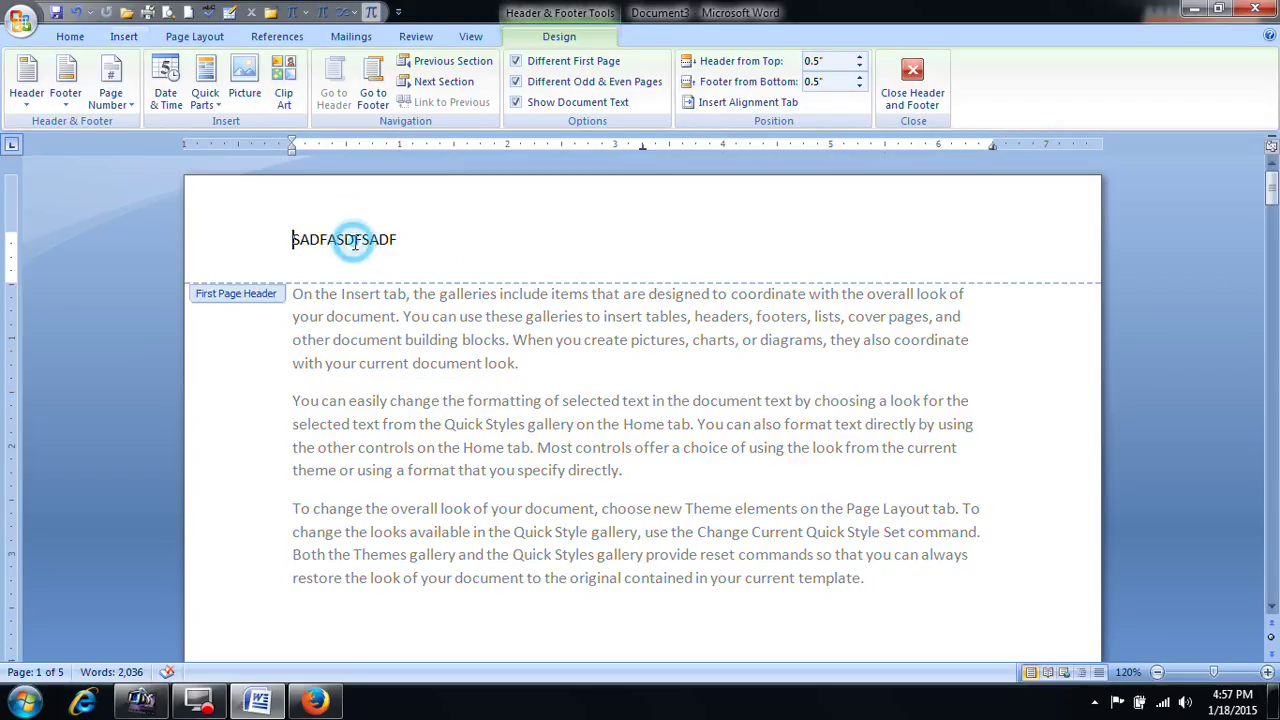
{"action": "double_click", "coordinate": [290, 238]}
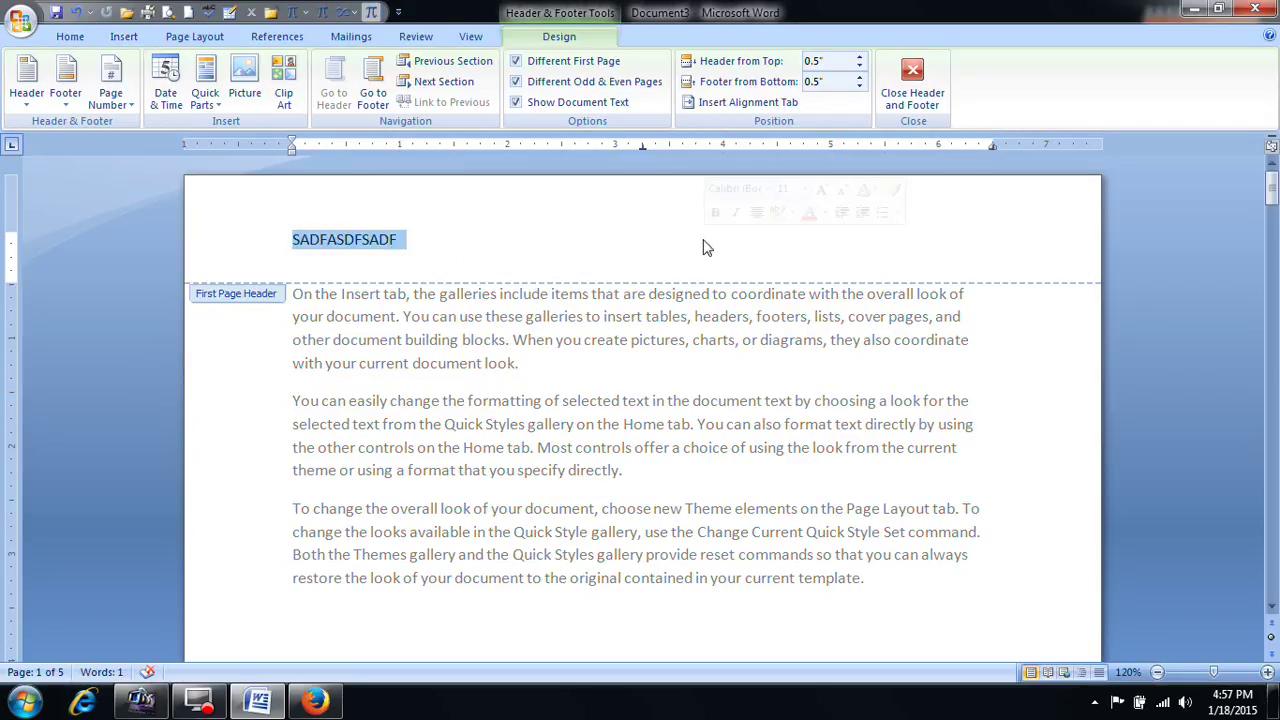
{"action": "key", "text": "Delete"}
{"action": "left_click", "coordinate": [911, 84]}
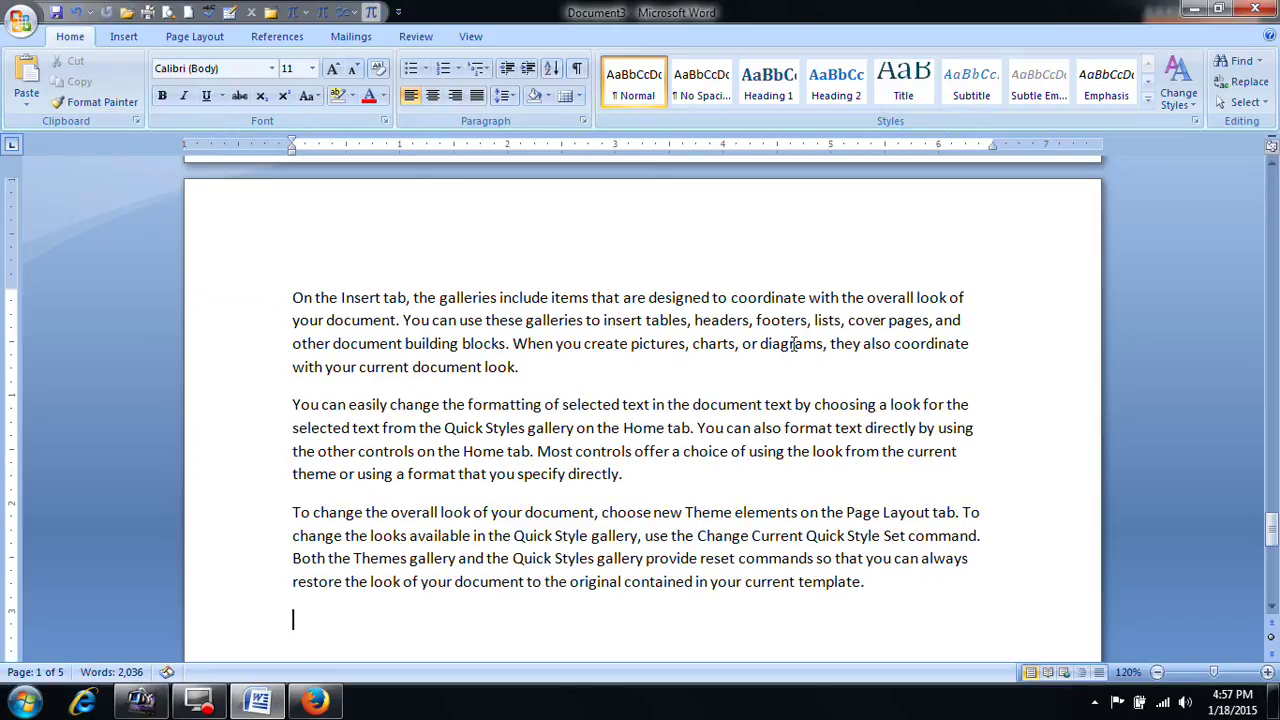
Step: Clear the even-page header and footer text, then delete all of the document's content
{"action": "scroll", "coordinate": [790, 343], "scroll_direction": "up", "scroll_amount": 15}
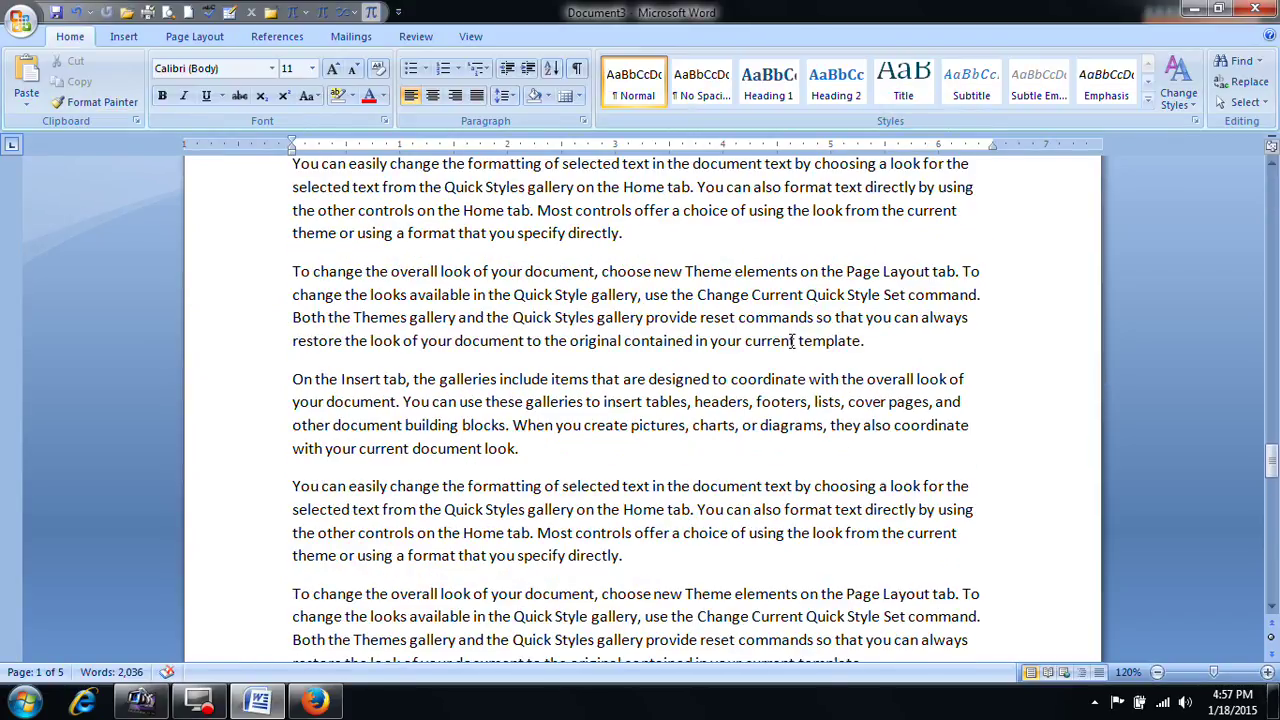
{"action": "scroll", "coordinate": [790, 348], "scroll_direction": "up", "scroll_amount": 1}
{"action": "double_click", "coordinate": [339, 374]}
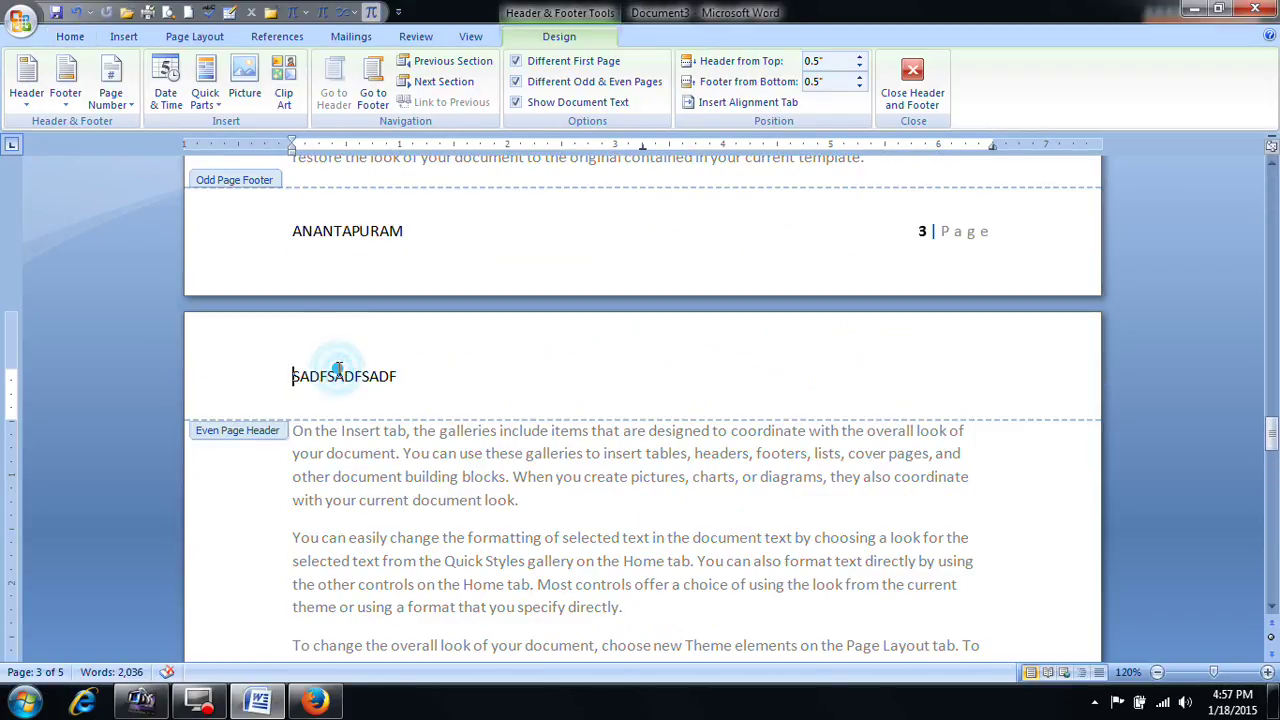
{"action": "left_click", "coordinate": [262, 376]}
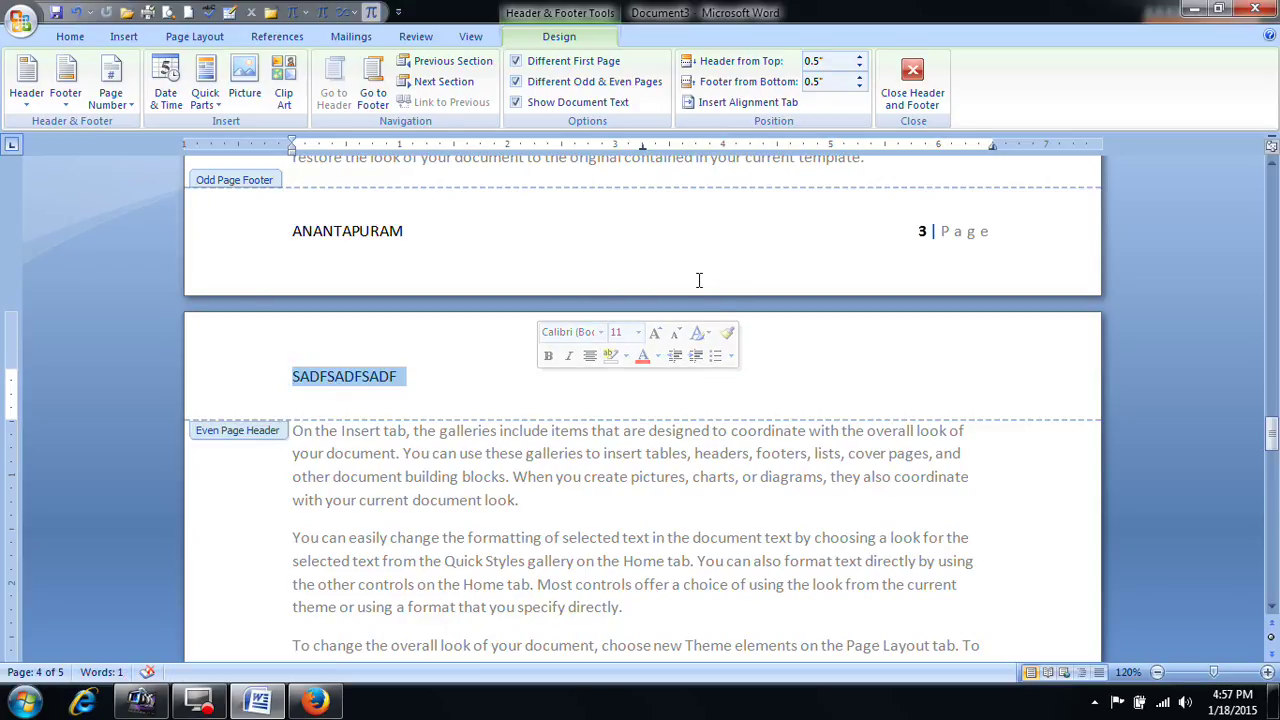
{"action": "key", "text": "Delete"}
{"action": "left_click_drag", "start_coordinate": [286, 231], "coordinate": [1090, 240]}
{"action": "key", "text": "Delete"}
{"action": "left_click", "coordinate": [910, 75]}
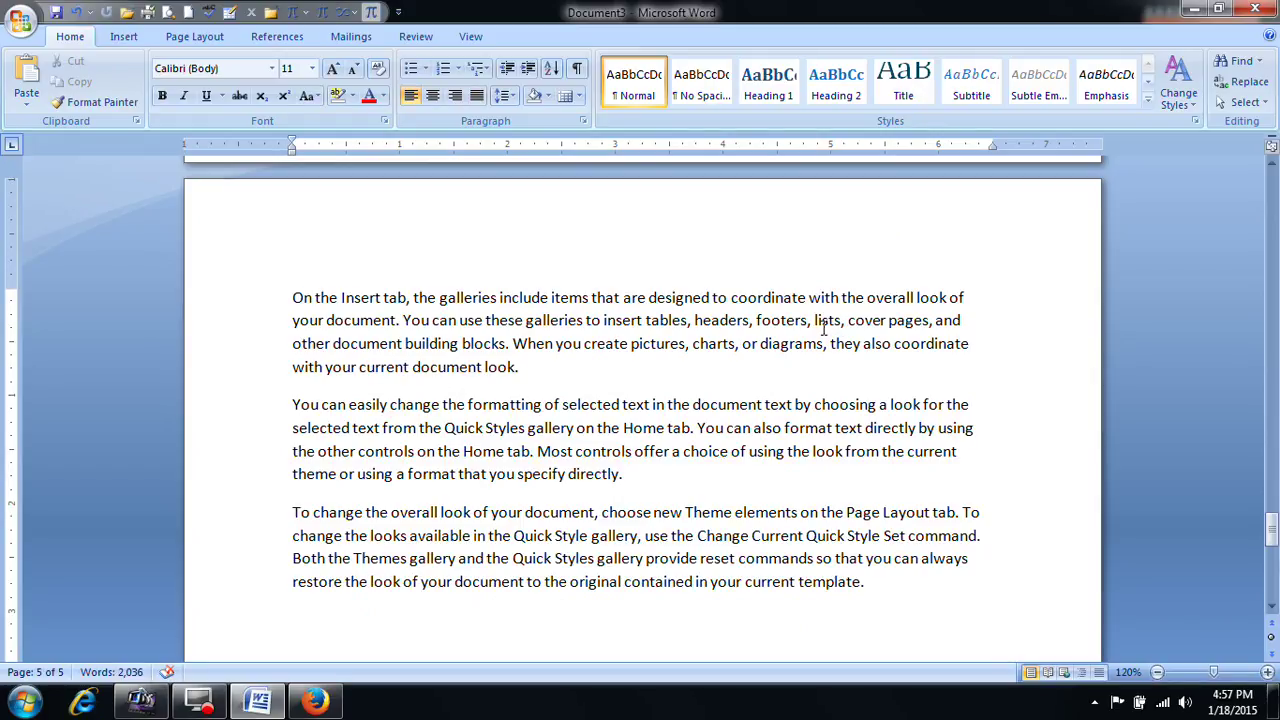
{"action": "key", "text": "ctrl+a"}
{"action": "key", "text": "Delete"}
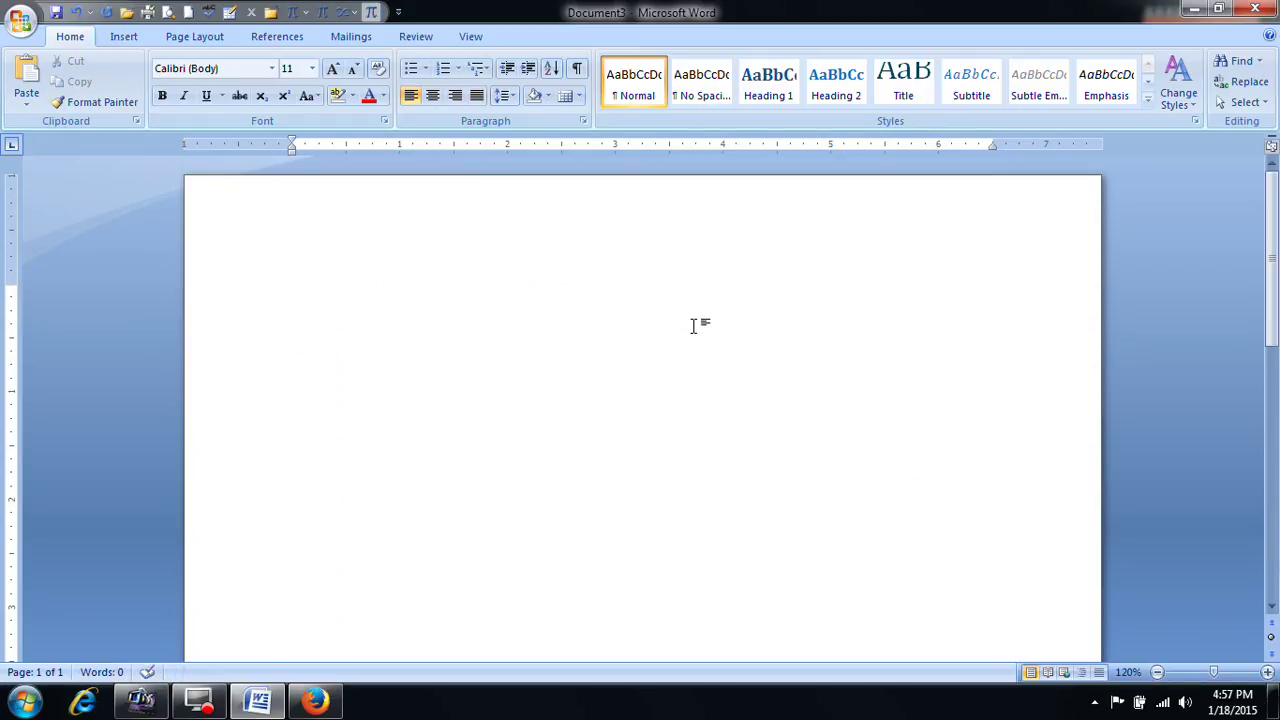
Step: Close Document3 without saving with Ctrl+W and open a new blank Document4
{"action": "left_click", "coordinate": [124, 36]}
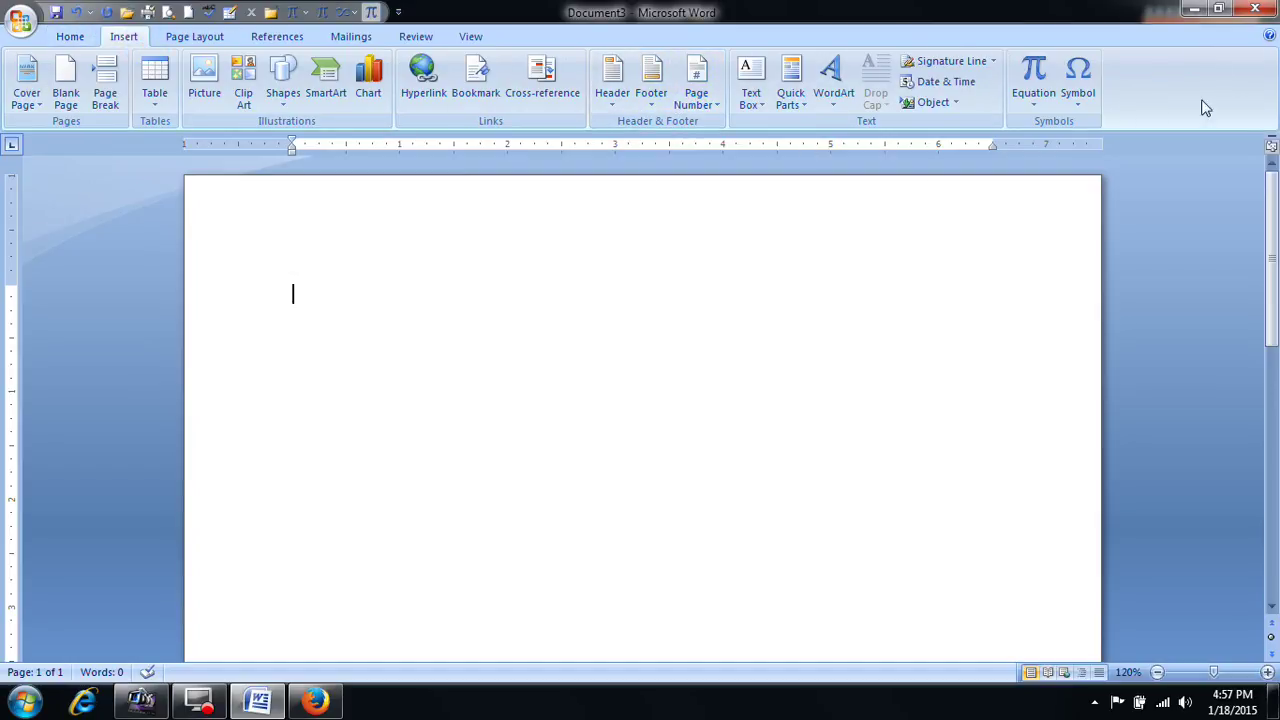
{"action": "key", "text": "ctrl+w"}
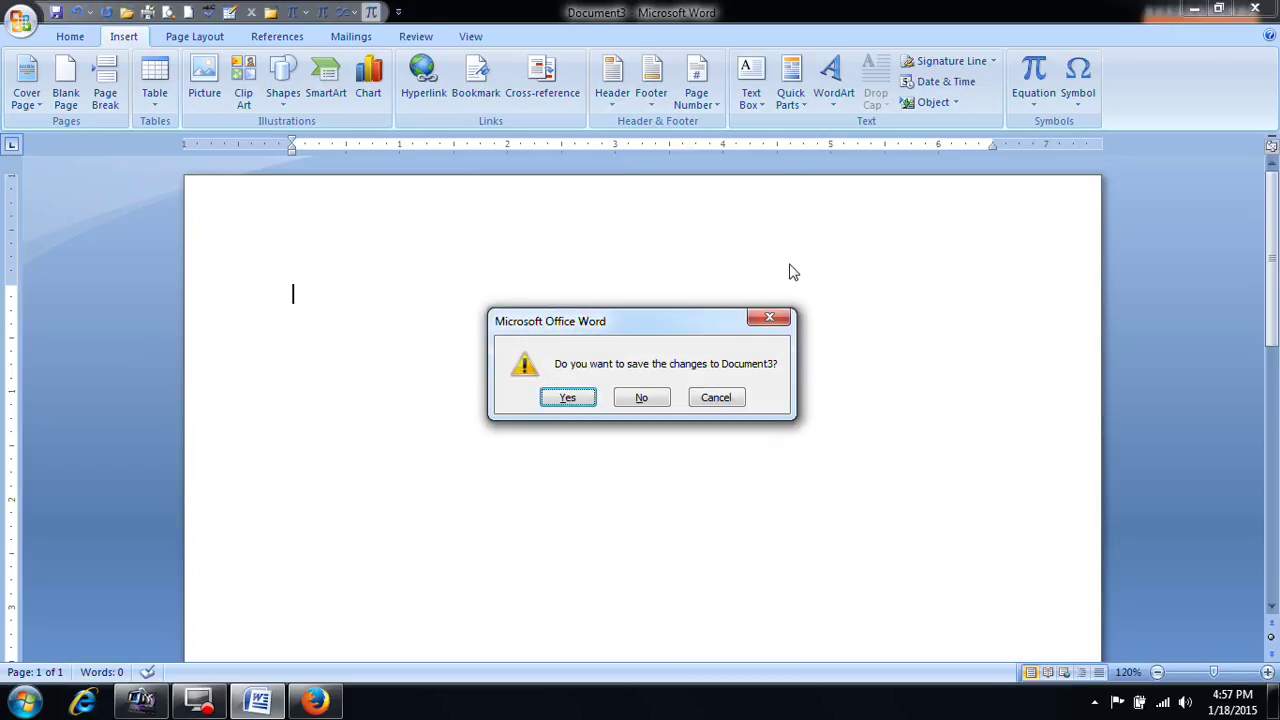
{"action": "key", "text": "n"}
{"action": "key", "text": "ctrl+n"}
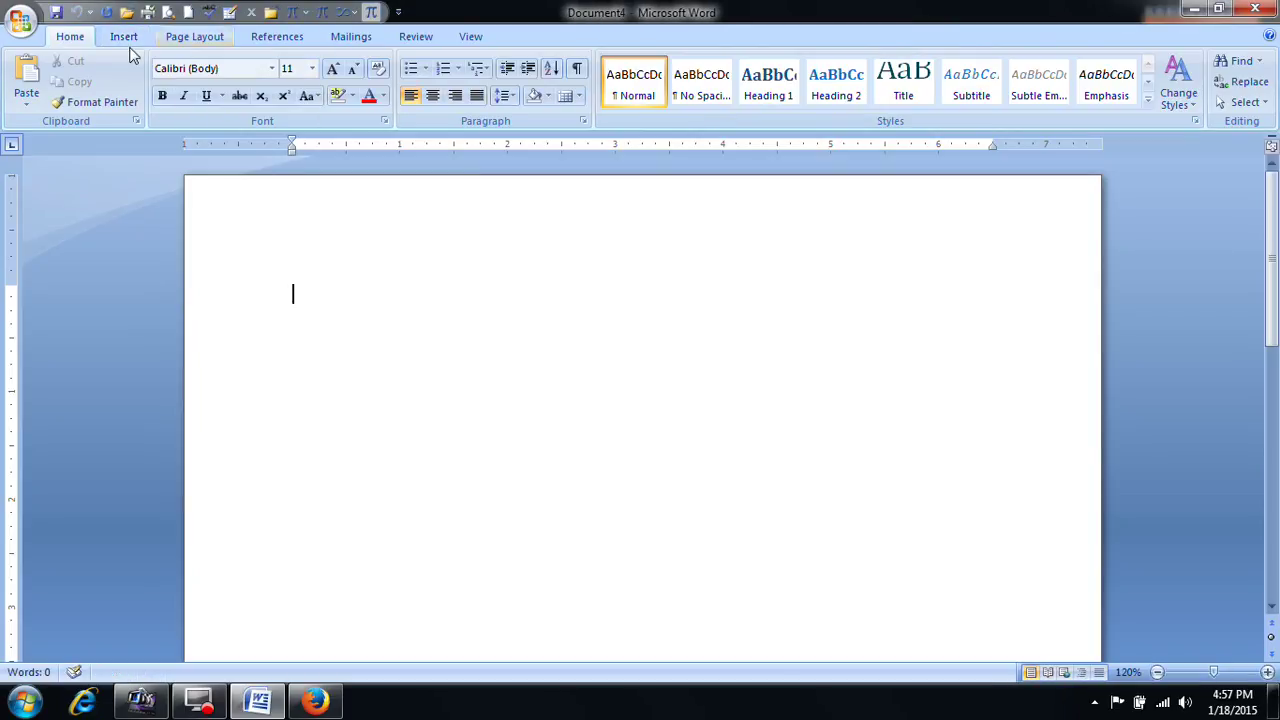
{"action": "left_click", "coordinate": [124, 36]}
Step: Generate three sample paragraphs with =rand() and select them
{"action": "type", "text": "=r"}
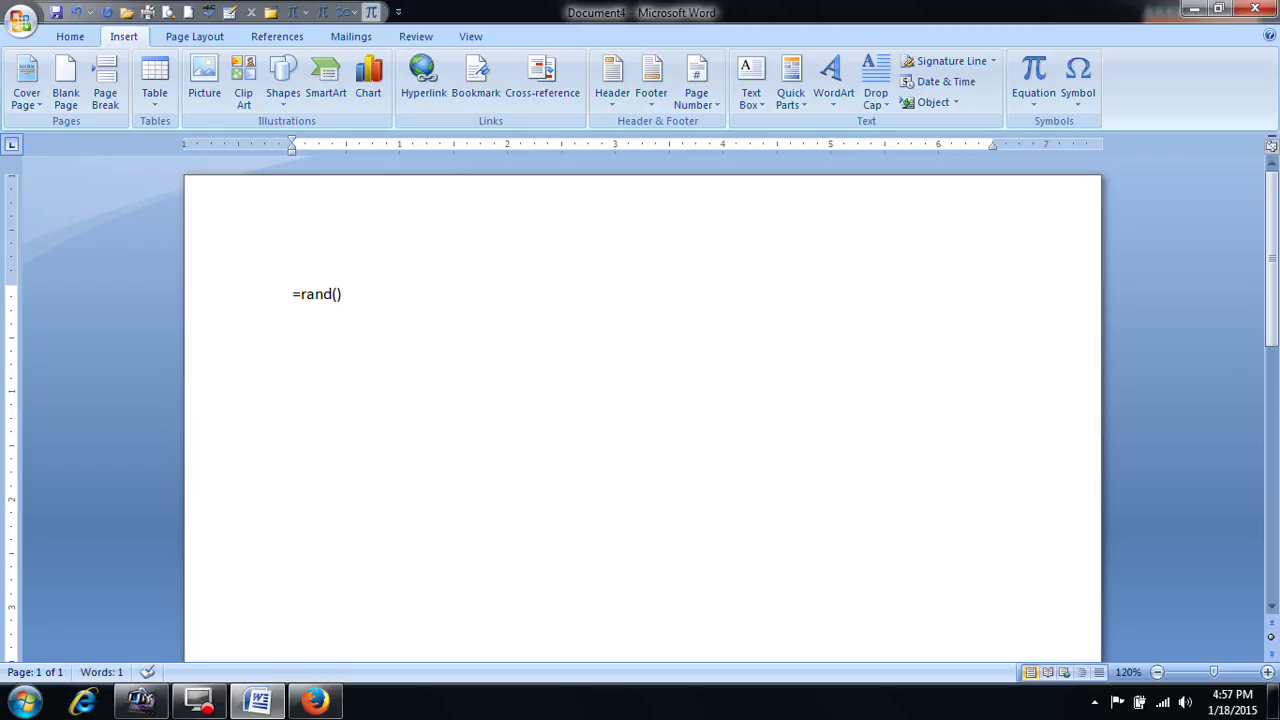
{"action": "type", "text": "and()"}
{"action": "key", "text": "Return"}
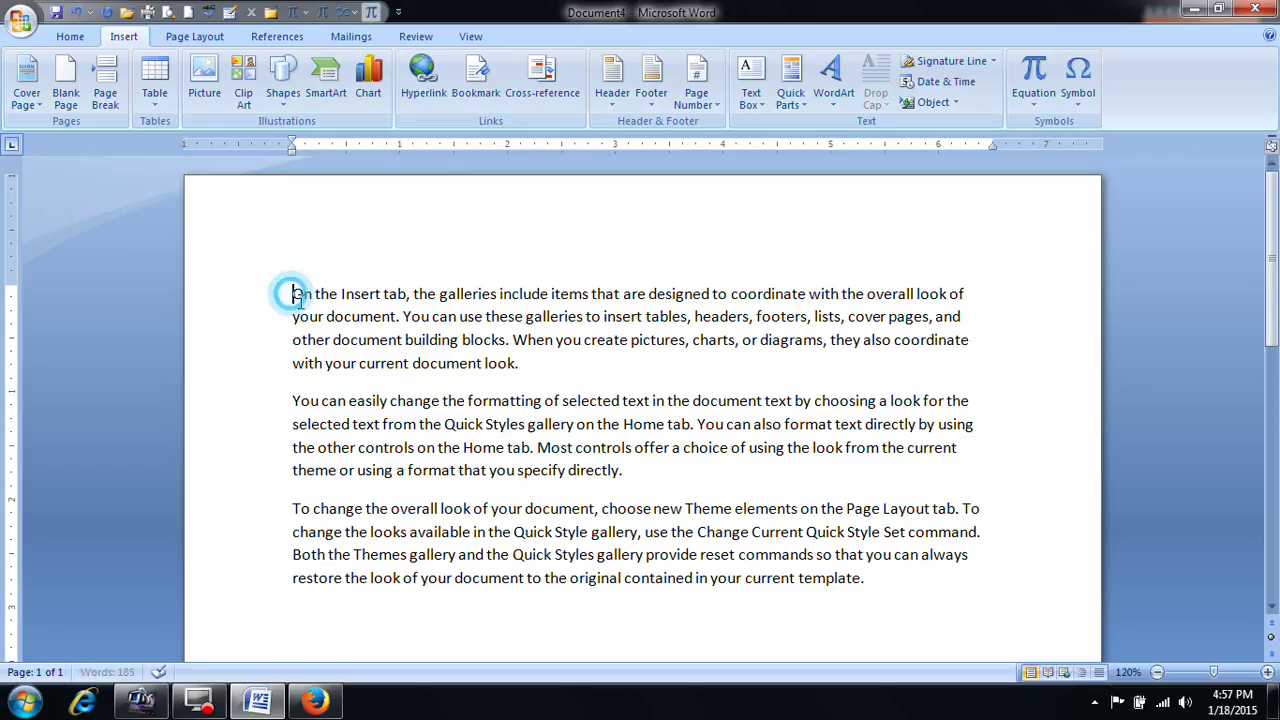
{"action": "left_click_drag", "start_coordinate": [290, 292], "coordinate": [852, 586]}
Step: Copy the three paragraphs and paste them twice after the last paragraph
{"action": "key", "text": "ctrl+c"}
{"action": "left_click", "coordinate": [855, 586]}
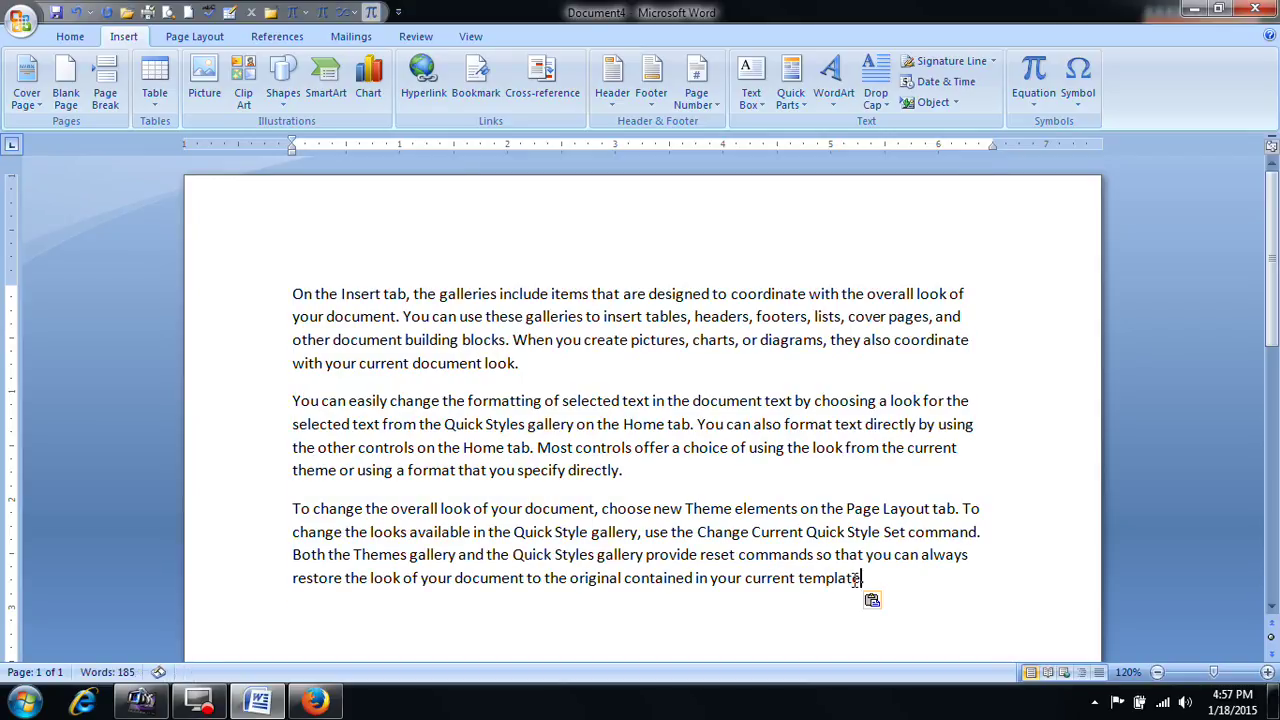
{"action": "key", "text": "ctrl+v"}
{"action": "key", "text": "ctrl+v"}
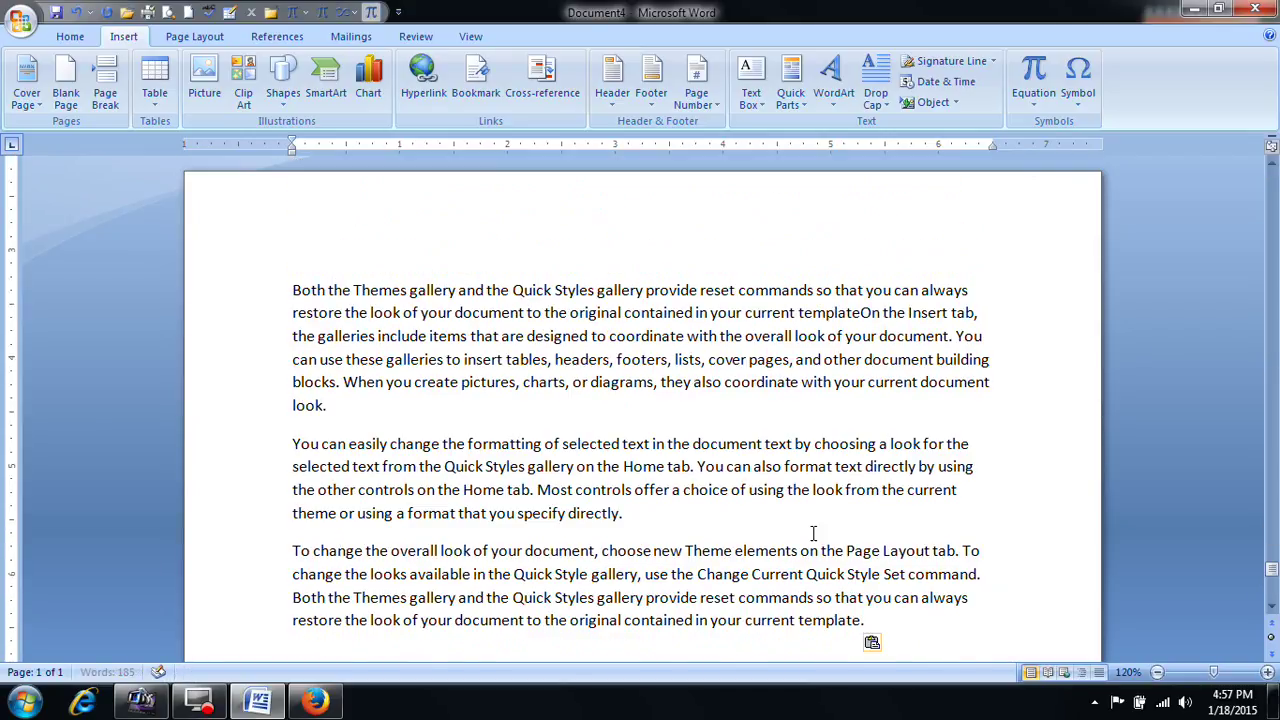
{"action": "left_click", "coordinate": [671, 511]}
{"action": "scroll", "coordinate": [737, 437], "scroll_direction": "down", "scroll_amount": 4}
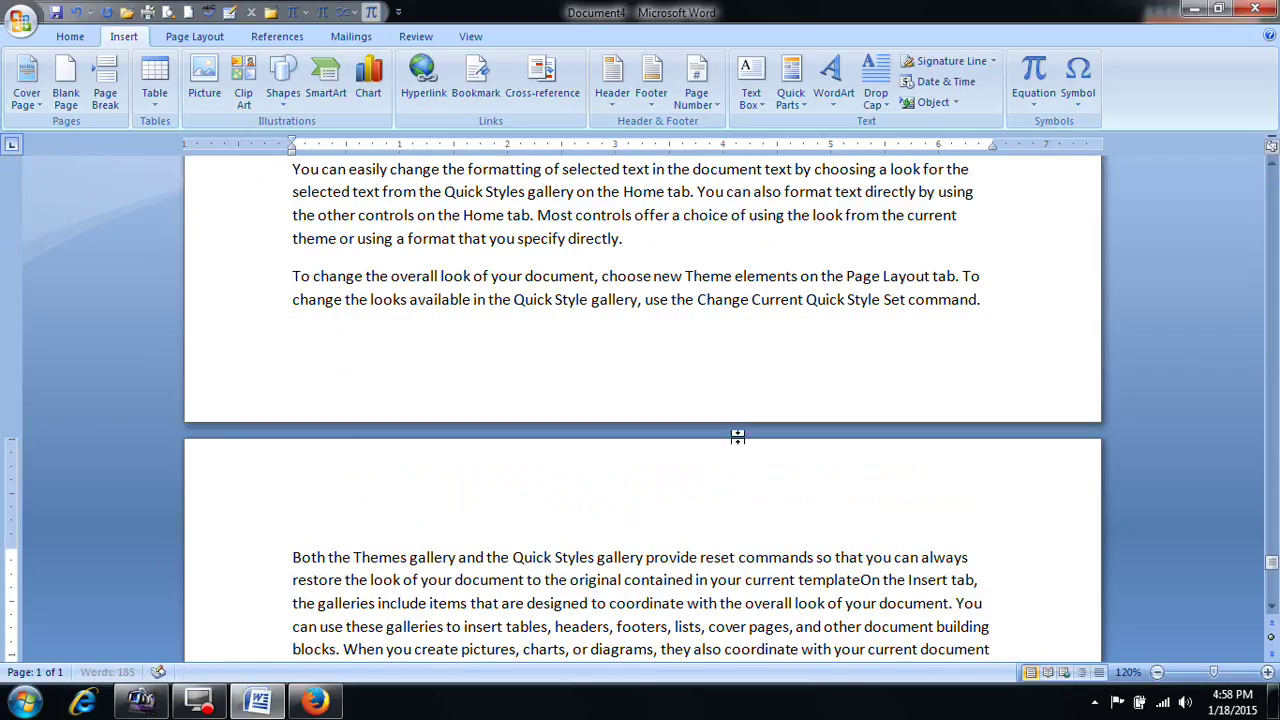
{"action": "scroll", "coordinate": [736, 486], "scroll_direction": "up", "scroll_amount": 5}
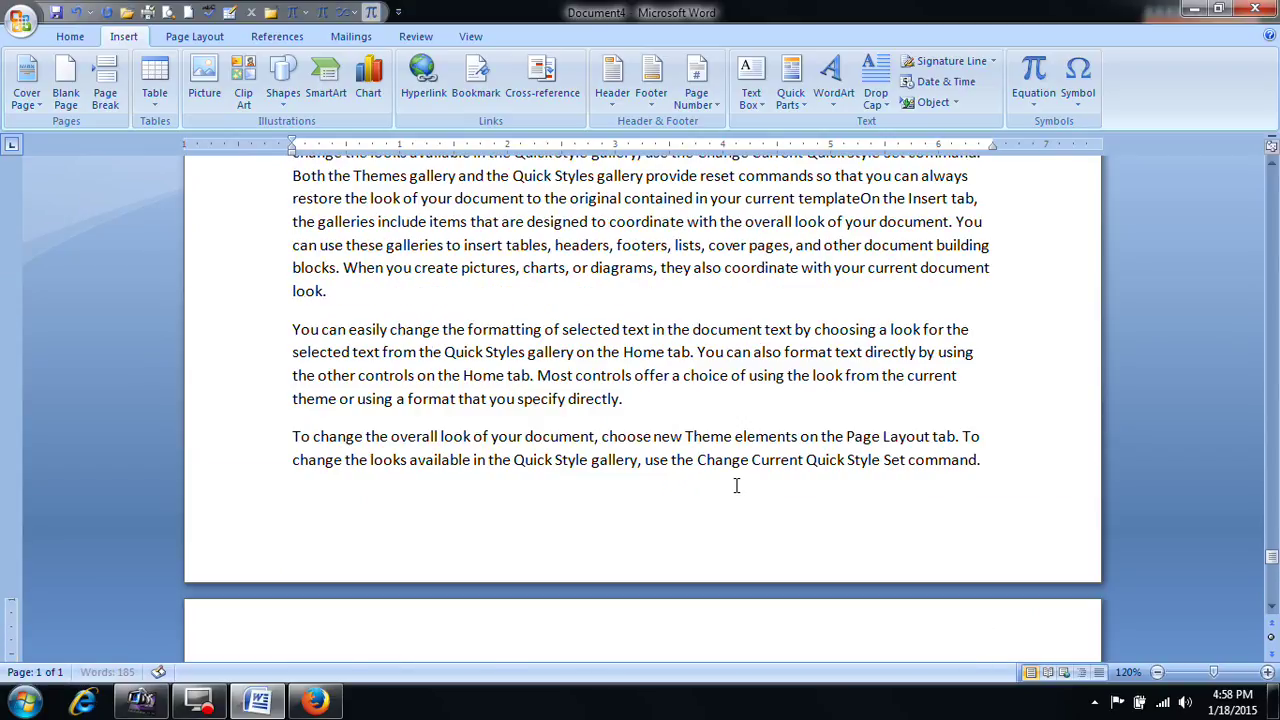
{"action": "scroll", "coordinate": [736, 486], "scroll_direction": "up", "scroll_amount": 8}
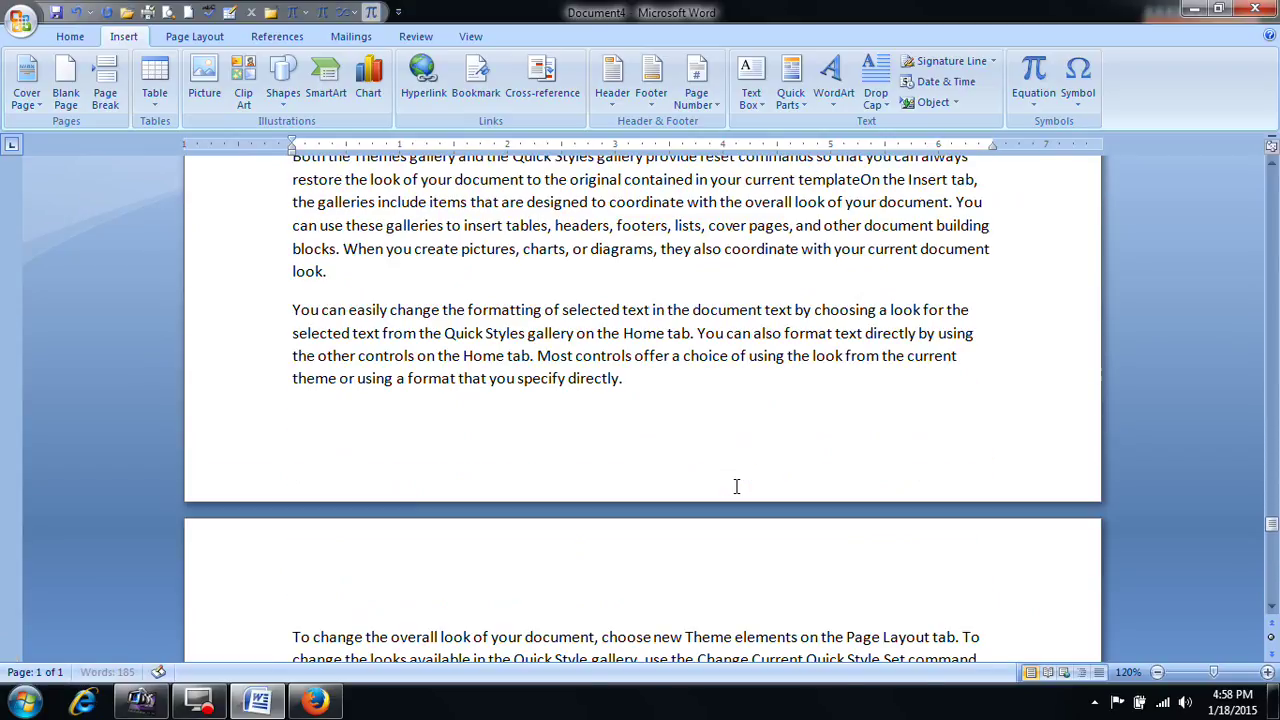
{"action": "scroll", "coordinate": [736, 486], "scroll_direction": "up", "scroll_amount": 3}
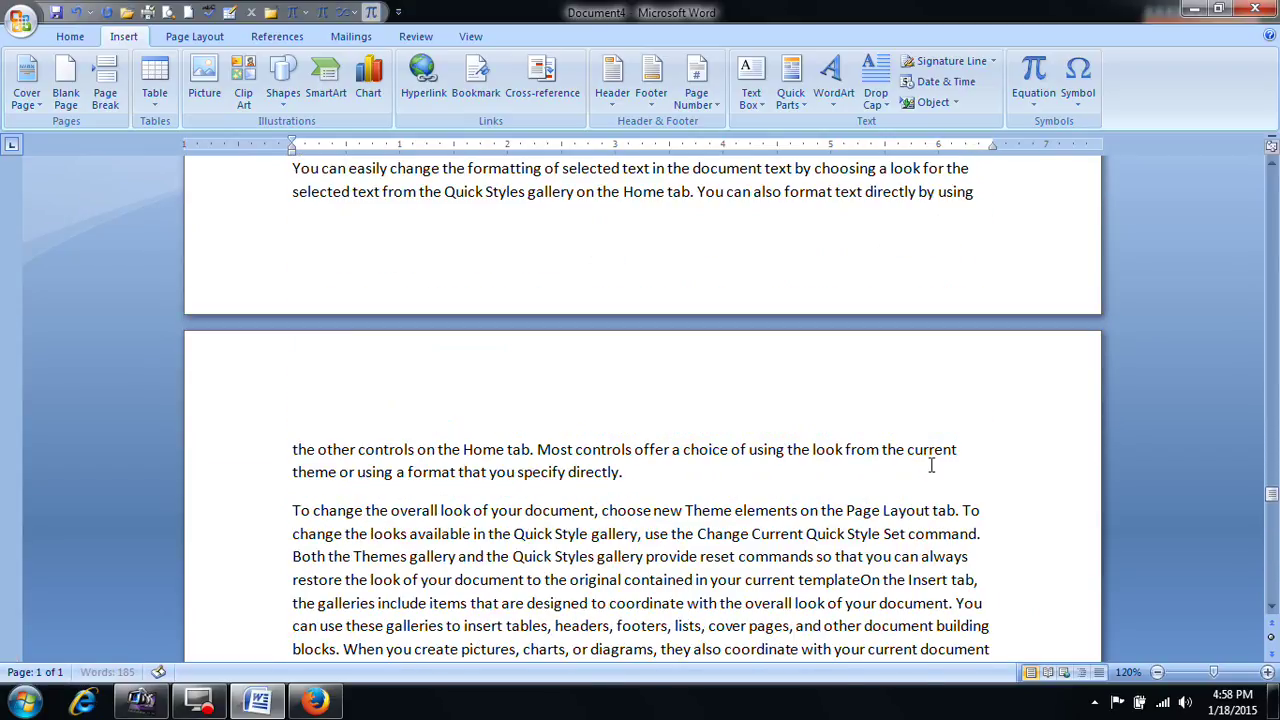
{"action": "left_click_drag", "start_coordinate": [1258, 495], "coordinate": [1265, 400]}
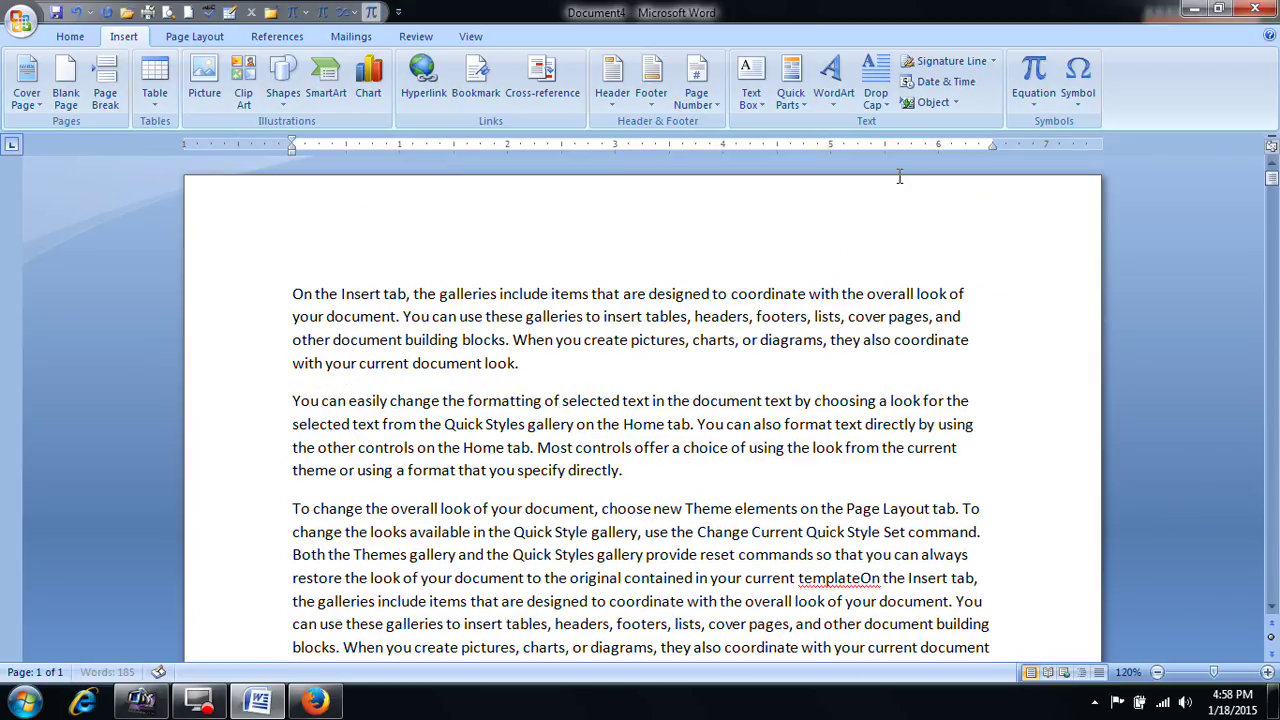
Step: Add a centred Plain Number 2 page number at the bottom of the pages
{"action": "left_click", "coordinate": [719, 108]}
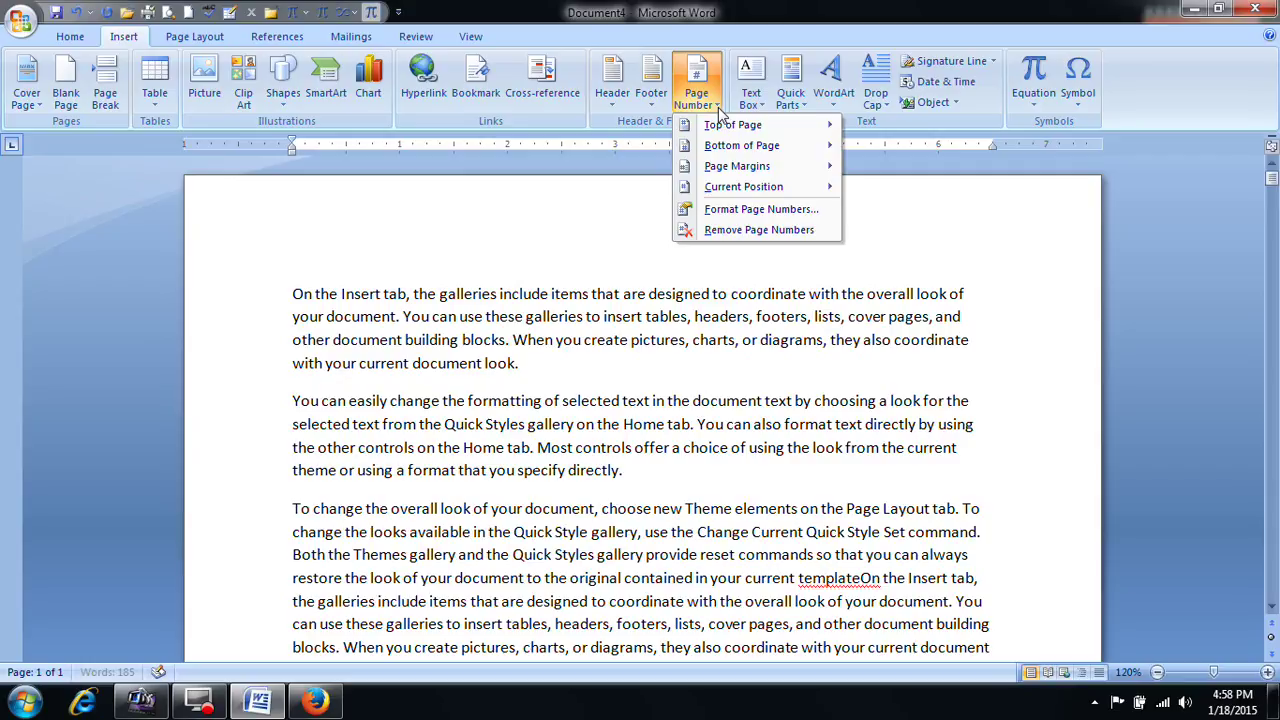
{"action": "mouse_move", "coordinate": [722, 128]}
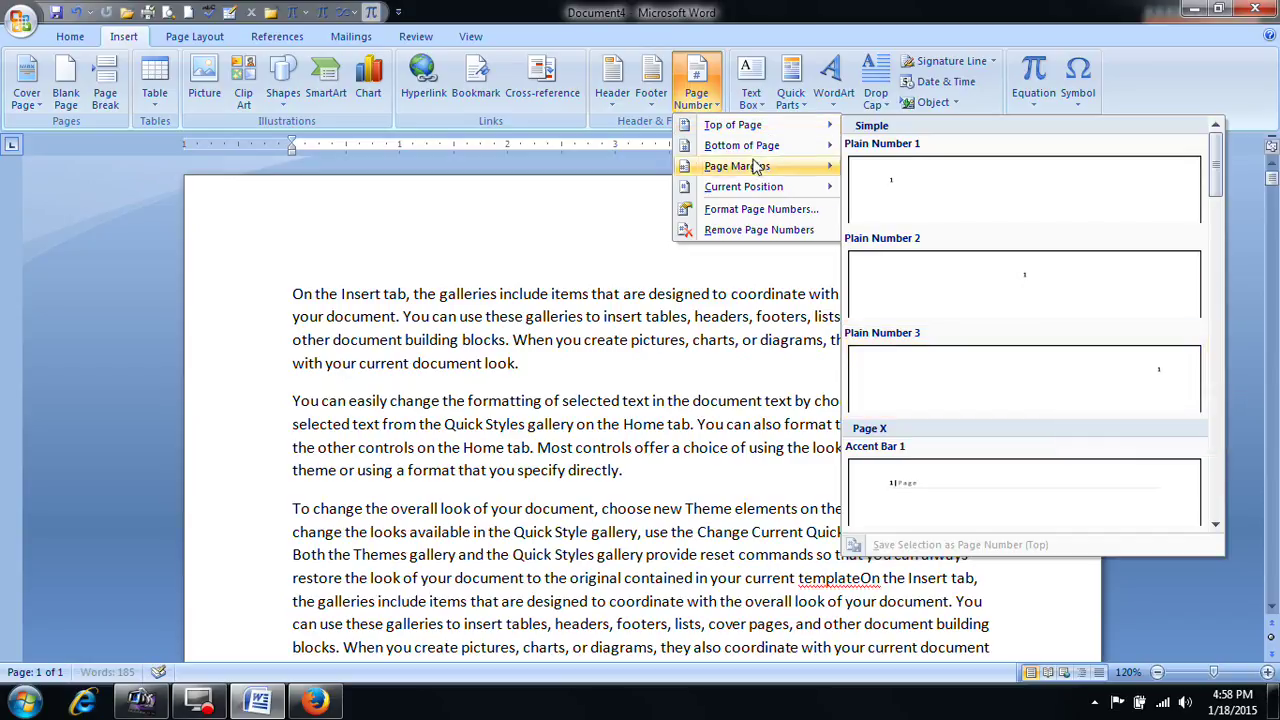
{"action": "mouse_move", "coordinate": [752, 148]}
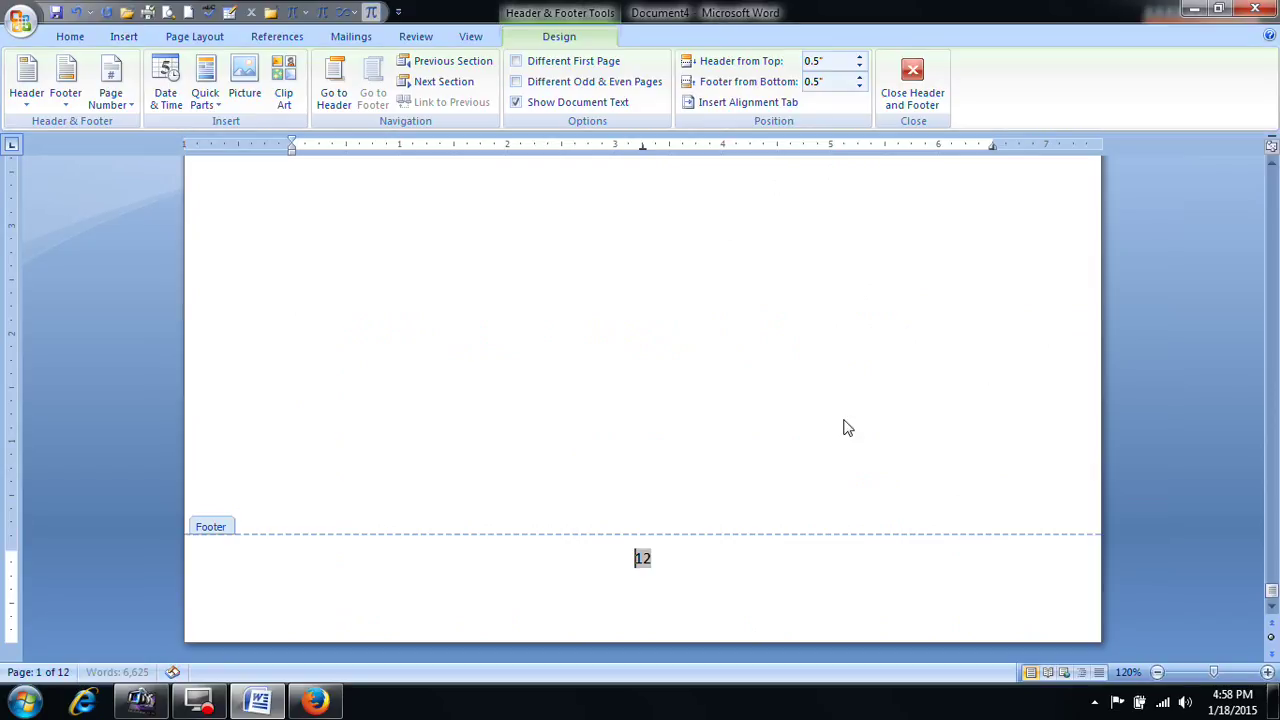
{"action": "scroll", "coordinate": [700, 520], "scroll_direction": "up", "scroll_amount": 15}
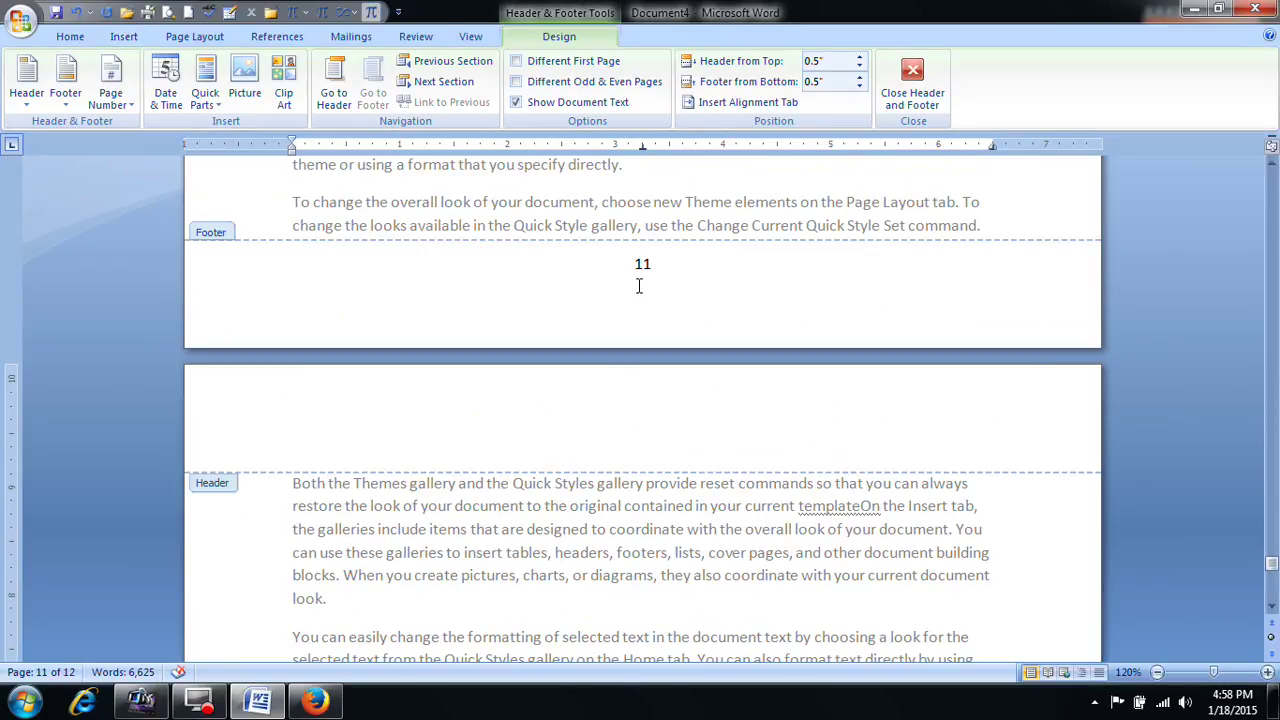
{"action": "left_click", "coordinate": [912, 86]}
Step: Delete the page number from the footer of page 10 and close the footer
{"action": "scroll", "coordinate": [838, 396], "scroll_direction": "up", "scroll_amount": 5}
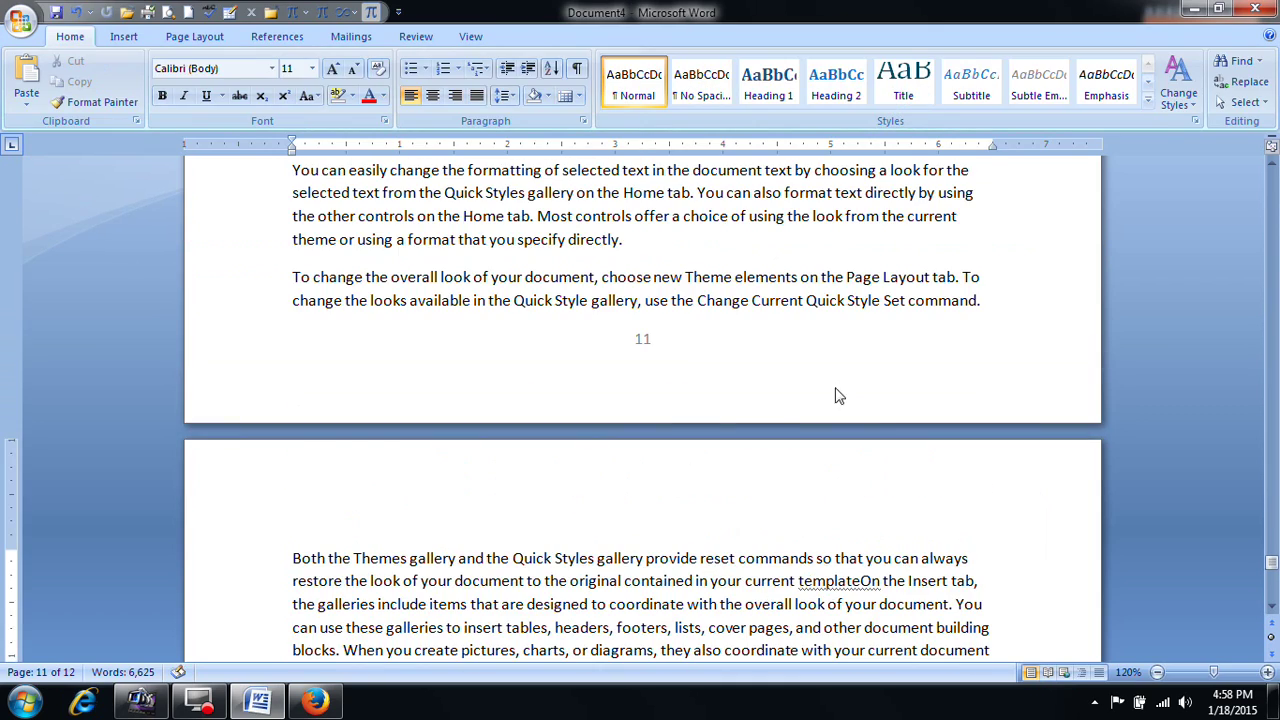
{"action": "scroll", "coordinate": [650, 345], "scroll_direction": "up", "scroll_amount": 15}
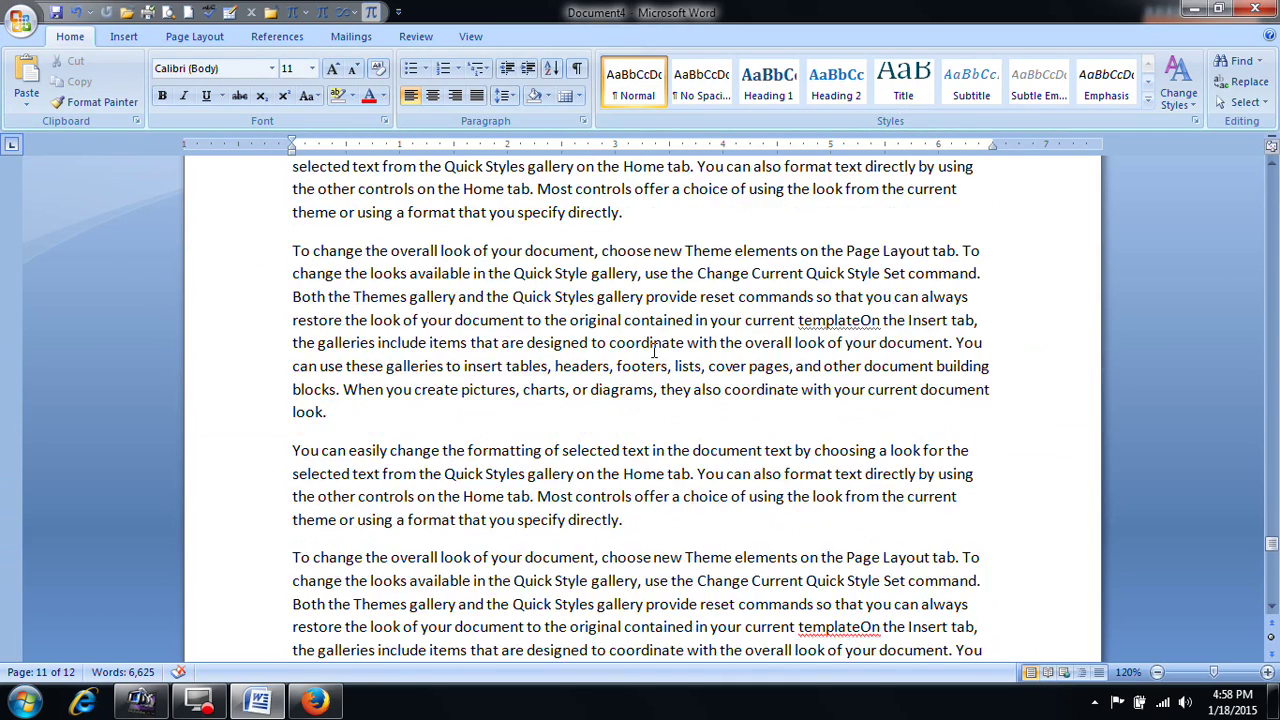
{"action": "scroll", "coordinate": [656, 358], "scroll_direction": "up", "scroll_amount": 8}
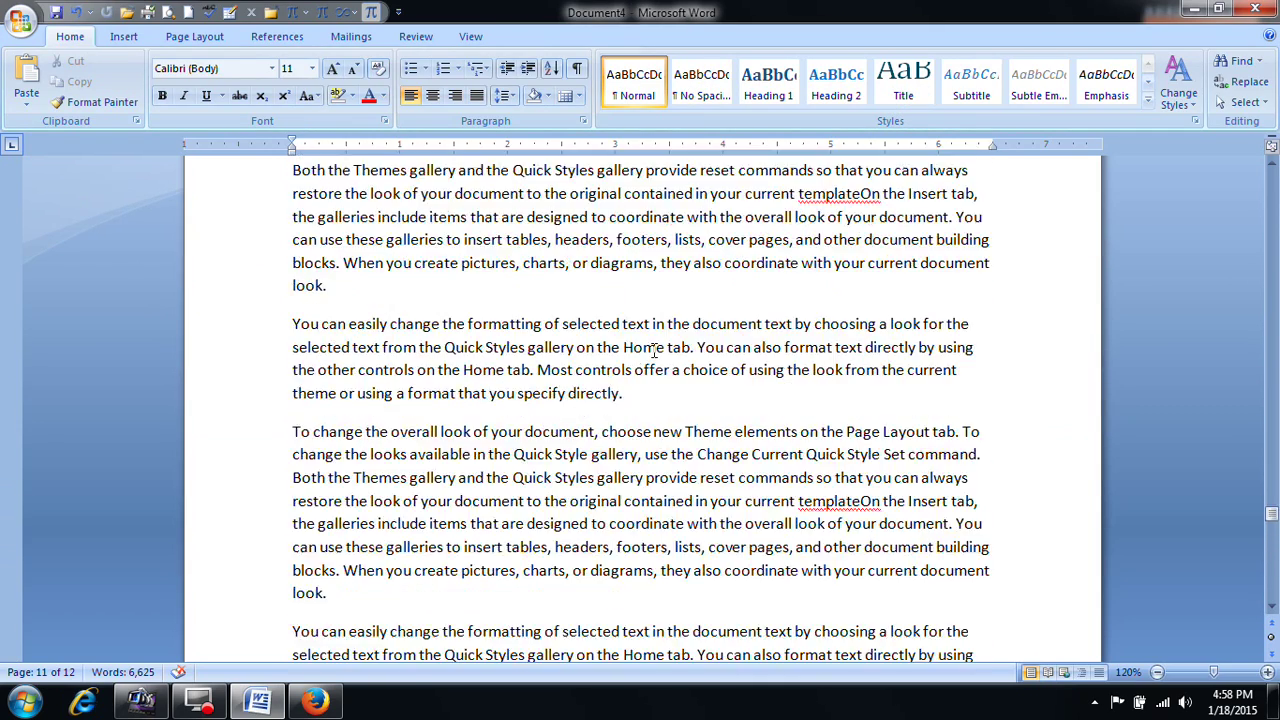
{"action": "scroll", "coordinate": [652, 355], "scroll_direction": "down", "scroll_amount": 9}
{"action": "double_click", "coordinate": [645, 265]}
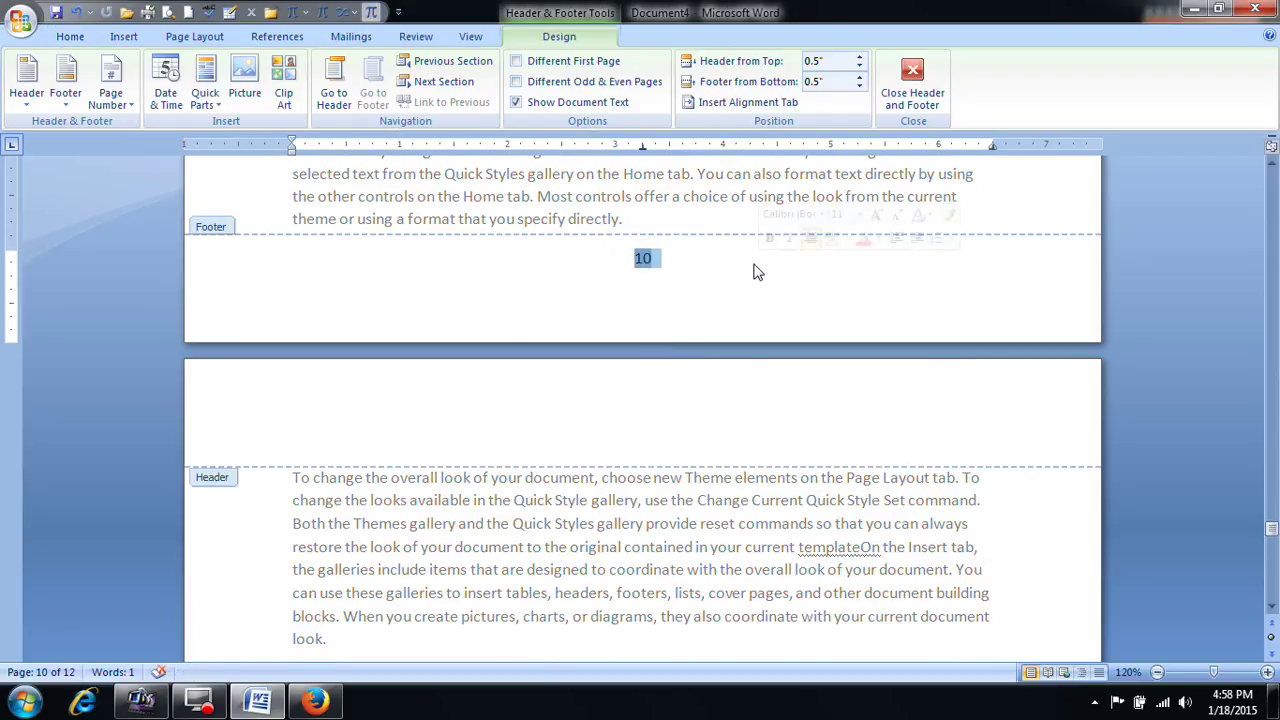
{"action": "key", "text": "Delete"}
{"action": "left_click", "coordinate": [914, 100]}
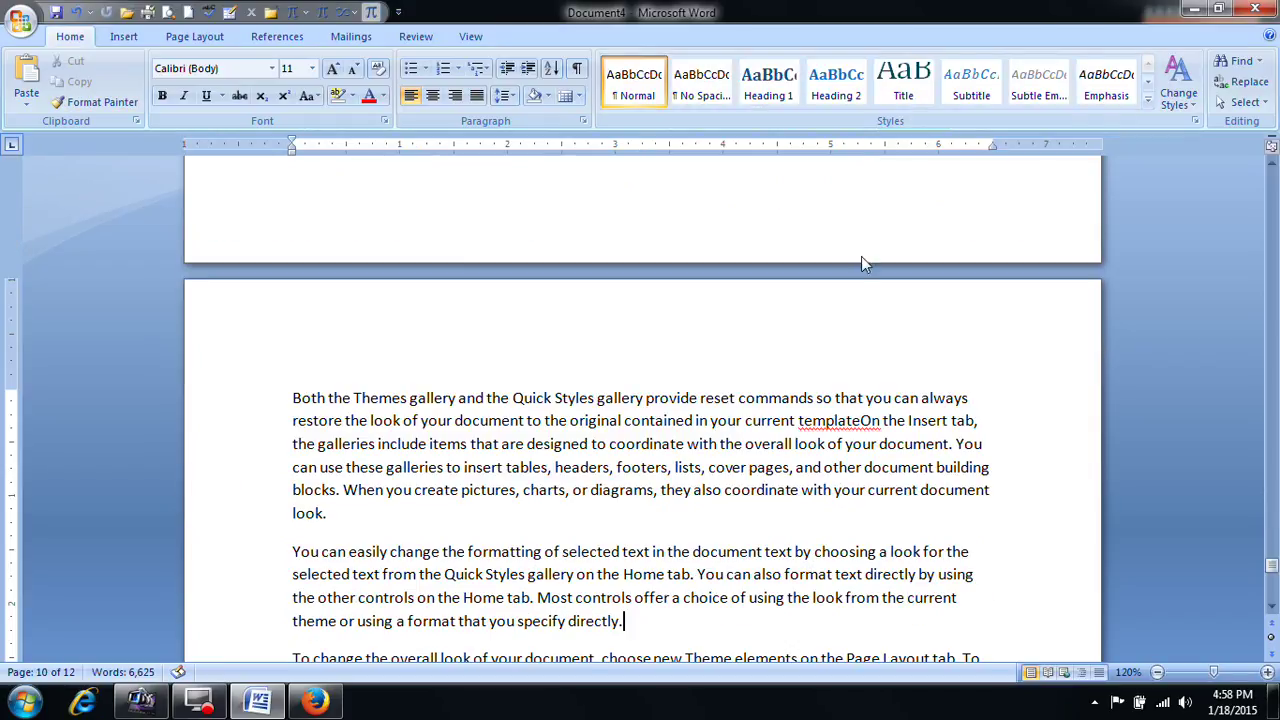
{"action": "scroll", "coordinate": [789, 405], "scroll_direction": "down", "scroll_amount": 10}
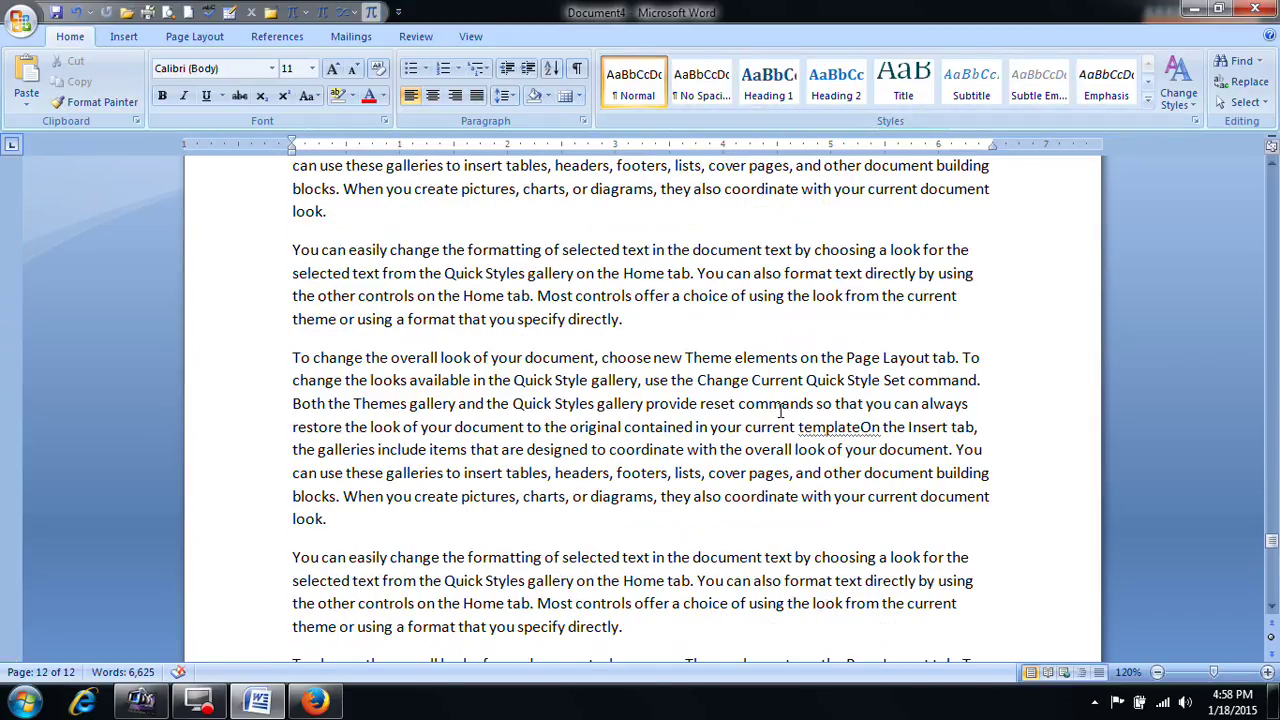
Step: Add a right-aligned page number at the top of the pages
{"action": "left_click", "coordinate": [125, 38]}
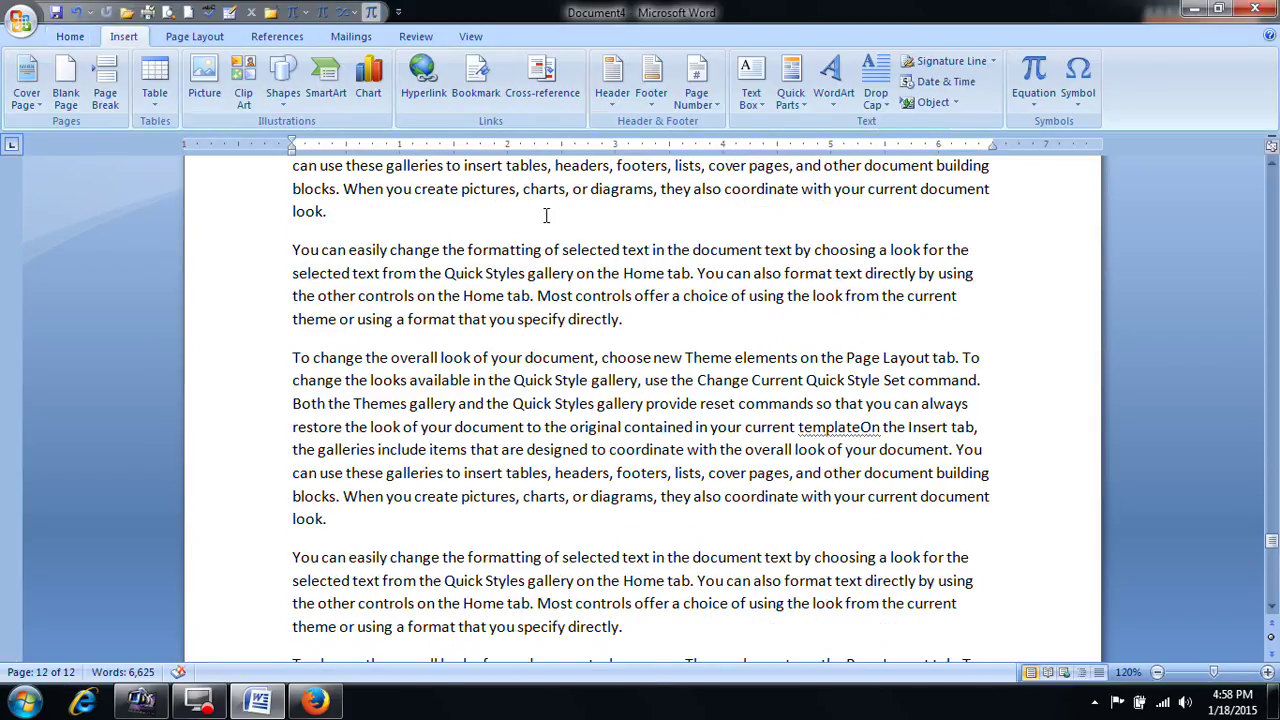
{"action": "left_click", "coordinate": [697, 88]}
{"action": "mouse_move", "coordinate": [740, 125]}
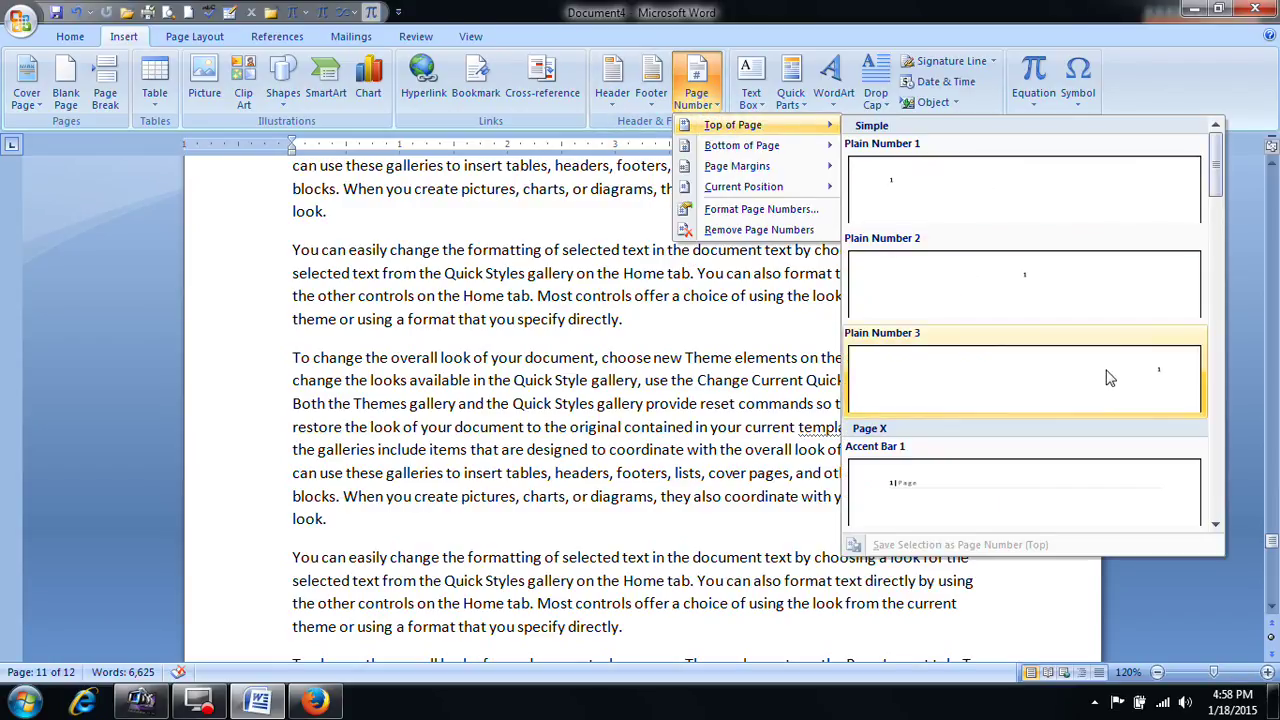
{"action": "left_click", "coordinate": [1108, 372]}
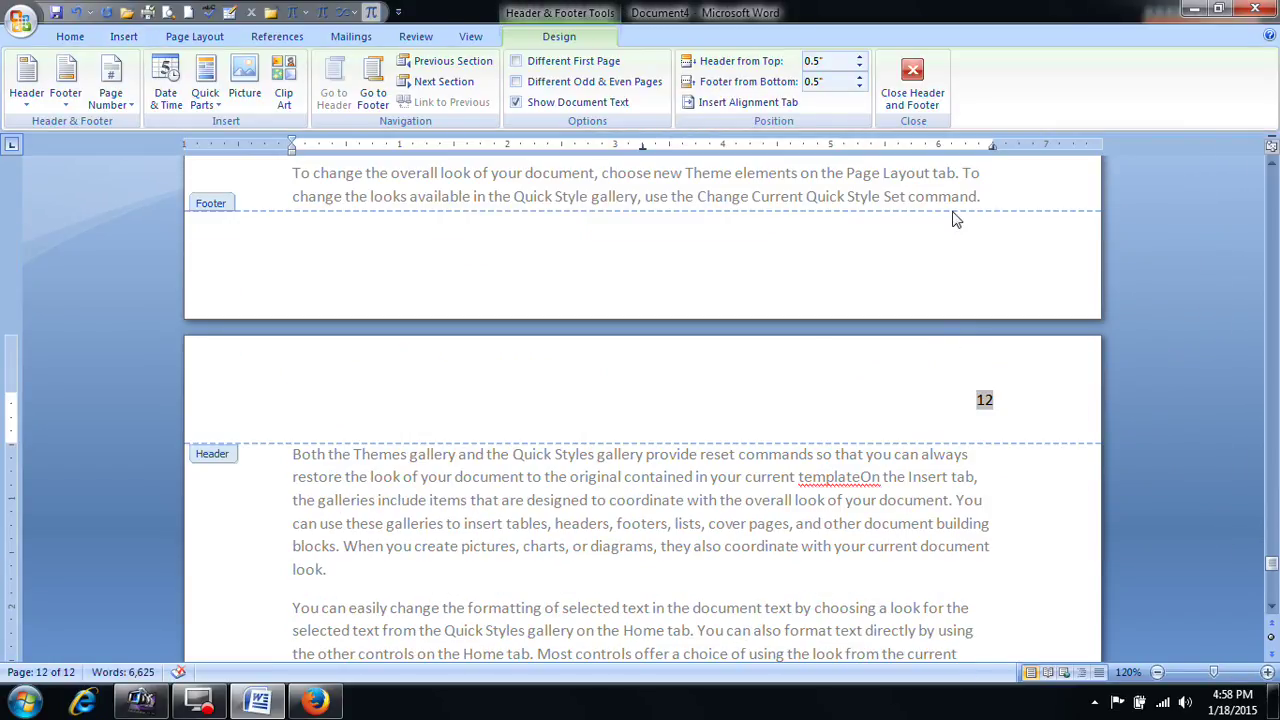
{"action": "left_click", "coordinate": [910, 118]}
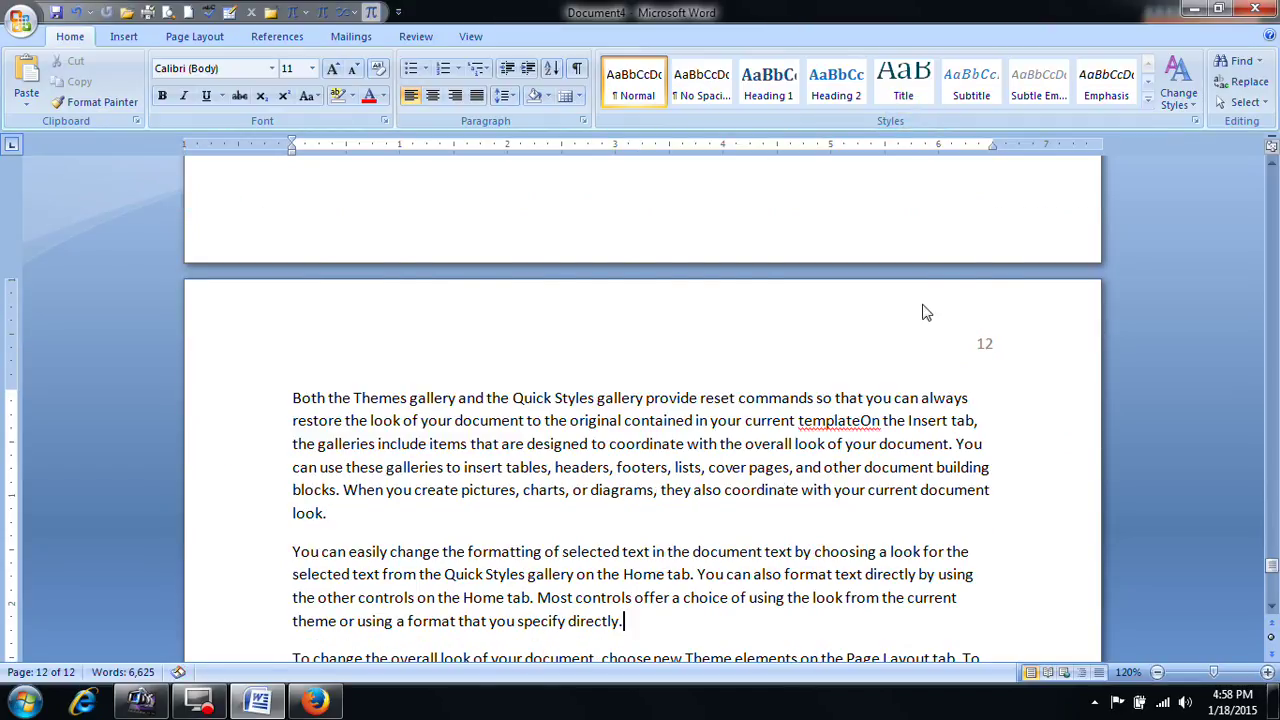
Step: Delete page number 10 from the header and bring up the Page Number menu
{"action": "scroll", "coordinate": [920, 300], "scroll_direction": "down", "scroll_amount": 4}
{"action": "scroll", "coordinate": [917, 291], "scroll_direction": "up", "scroll_amount": 10}
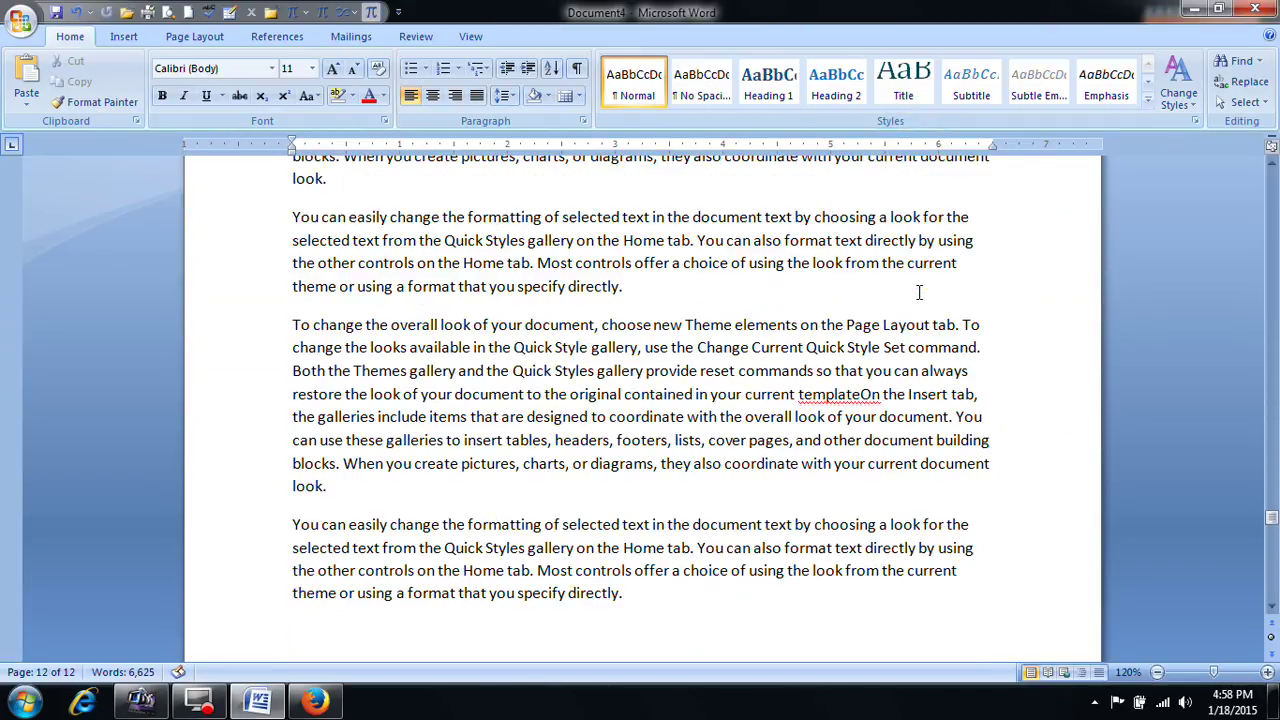
{"action": "scroll", "coordinate": [917, 291], "scroll_direction": "up", "scroll_amount": 3}
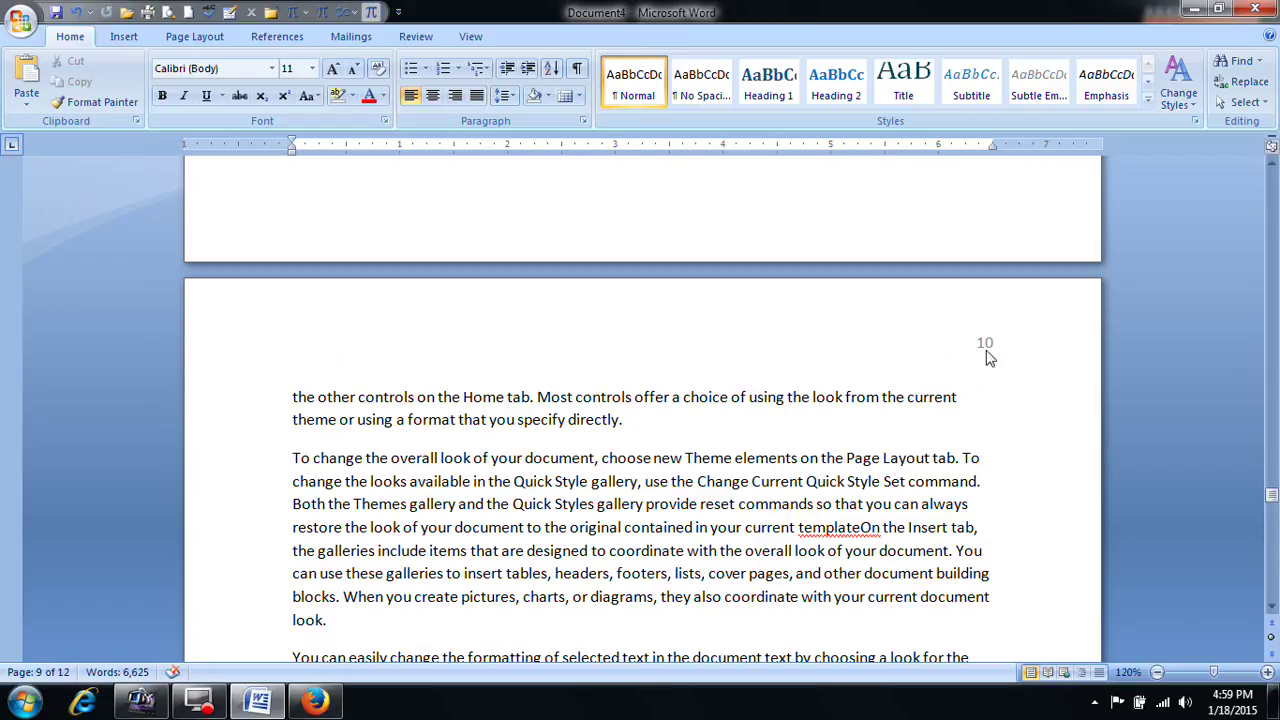
{"action": "double_click", "coordinate": [986, 346]}
{"action": "left_click", "coordinate": [962, 348]}
{"action": "key", "text": "Delete"}
{"action": "left_click", "coordinate": [912, 85]}
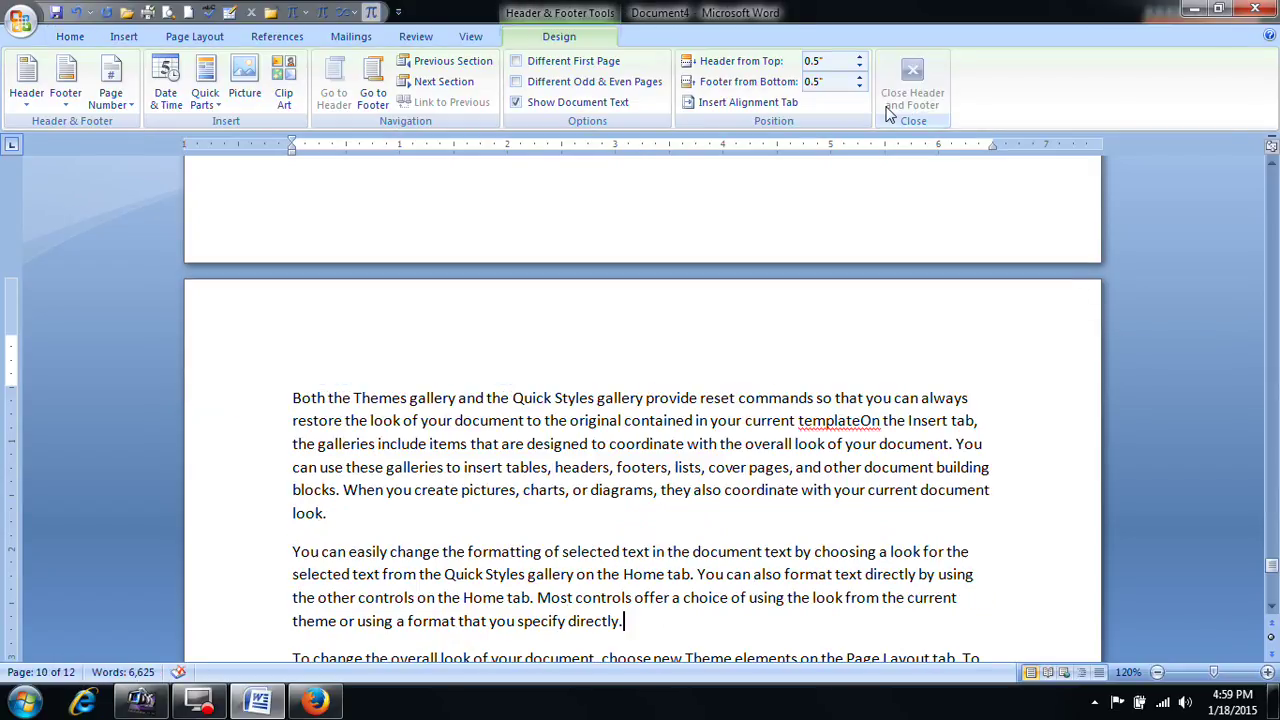
{"action": "left_click", "coordinate": [124, 36]}
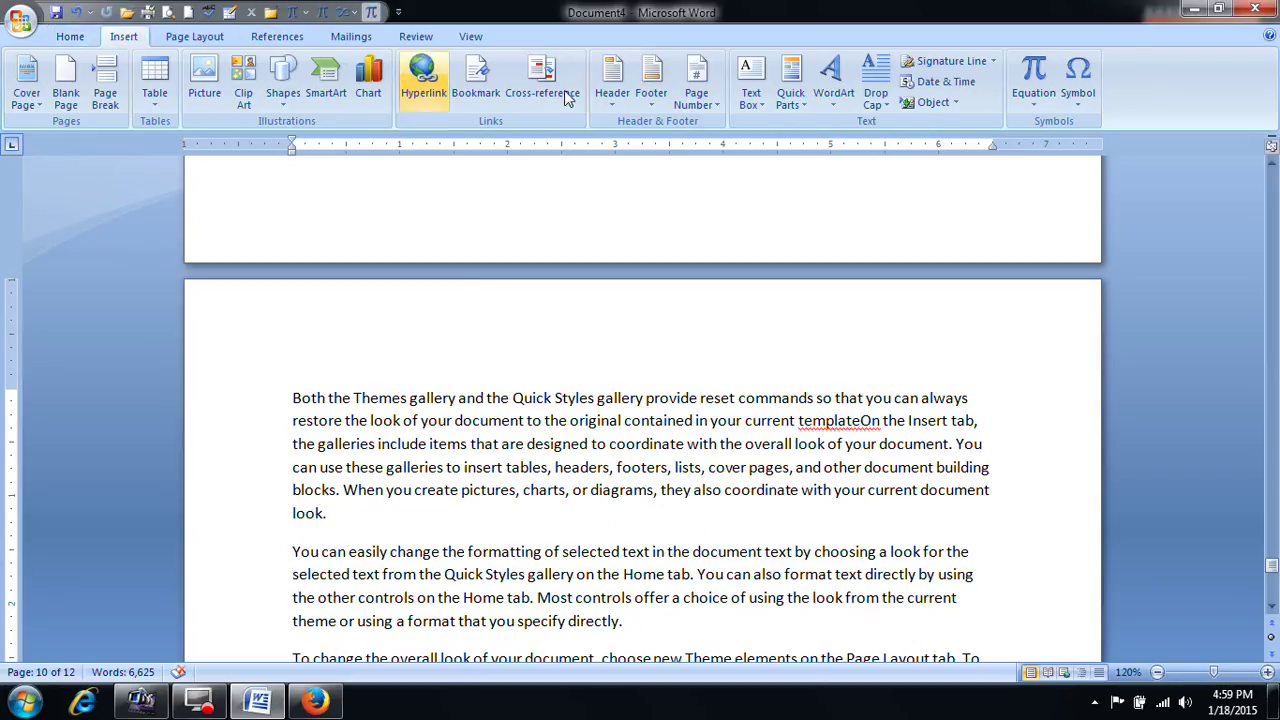
{"action": "left_click", "coordinate": [697, 92]}
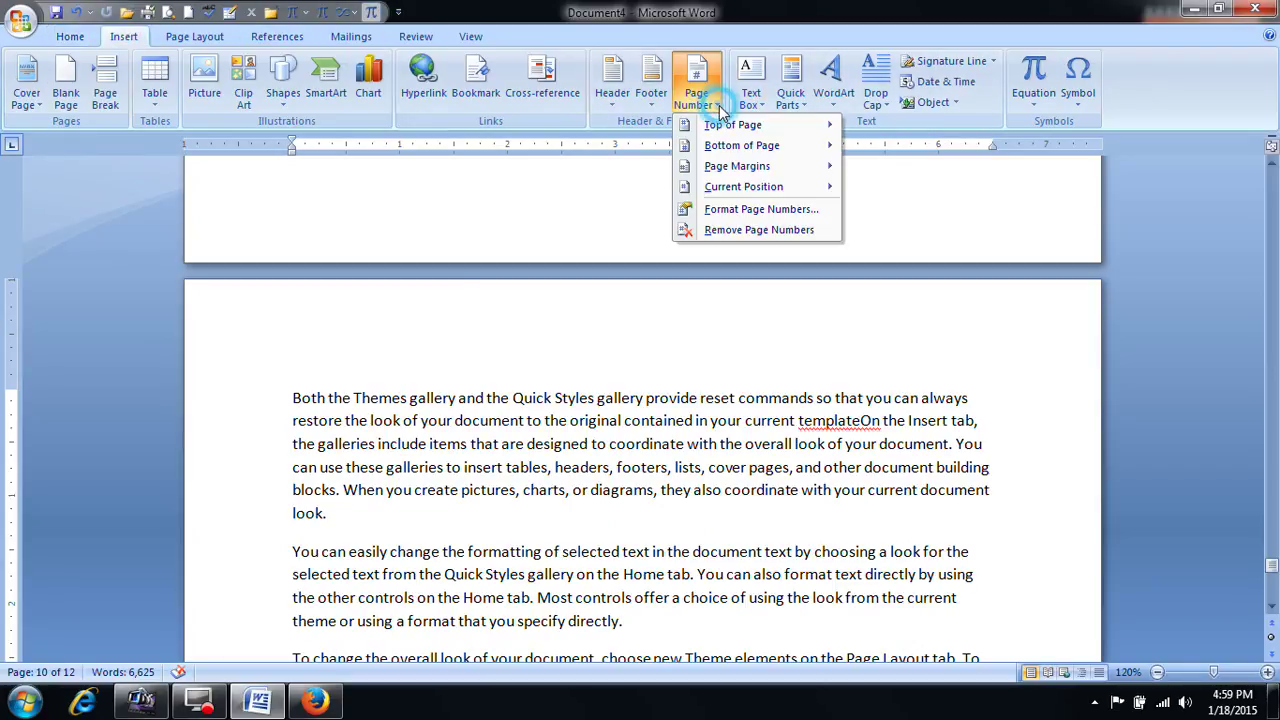
Step: Number the pages with A, B, C letters using a Plain Number 1 at the page top
{"action": "left_click", "coordinate": [762, 210]}
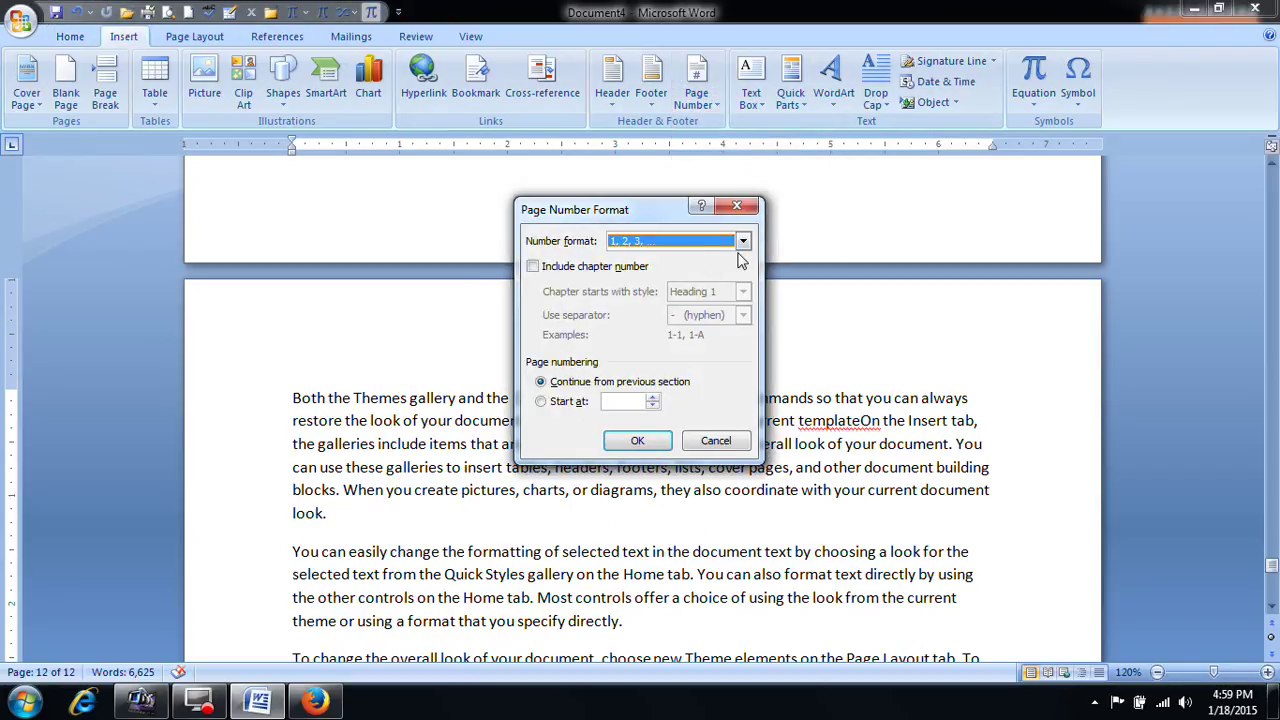
{"action": "left_click", "coordinate": [743, 241]}
{"action": "left_click", "coordinate": [650, 287]}
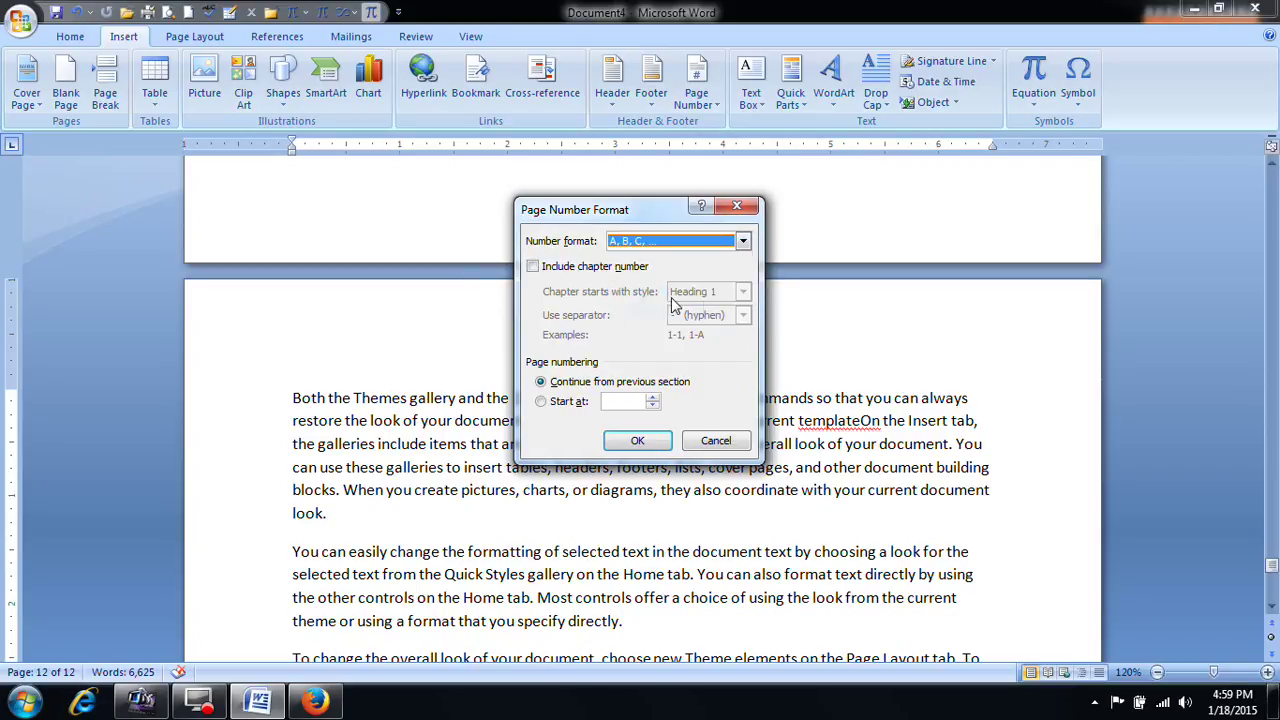
{"action": "left_click", "coordinate": [640, 441]}
{"action": "left_click", "coordinate": [697, 85]}
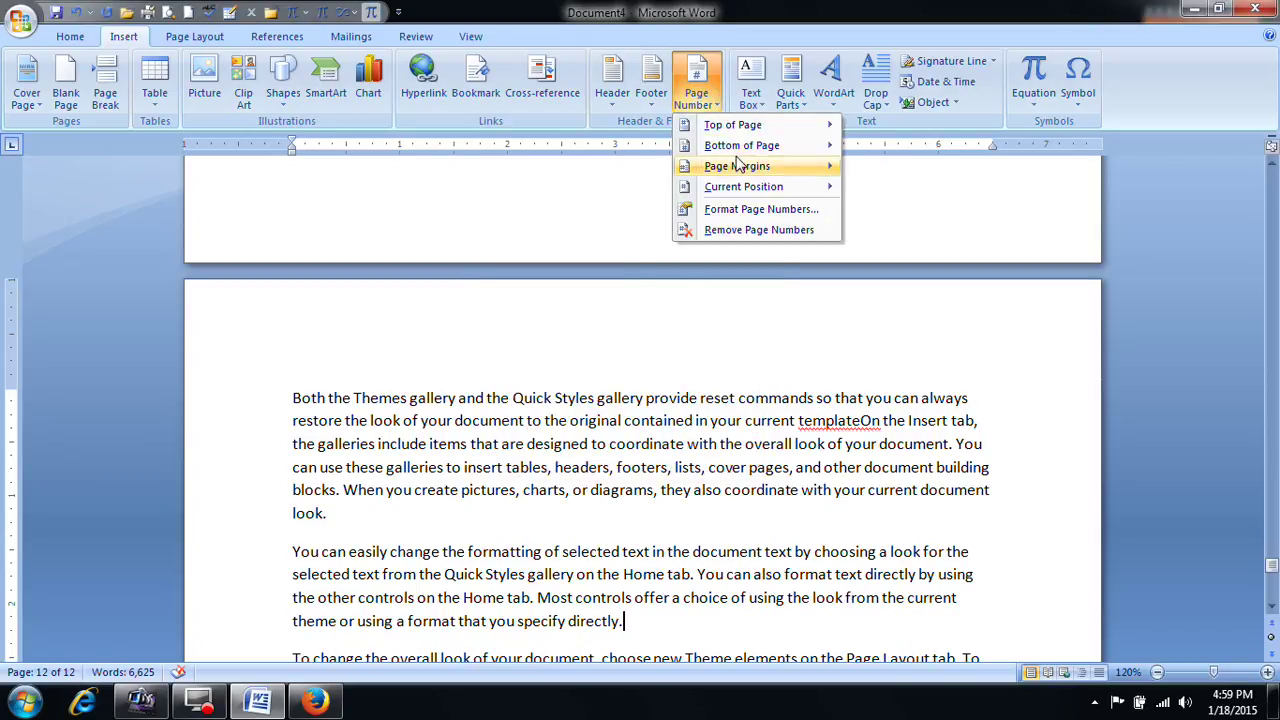
{"action": "mouse_move", "coordinate": [757, 135]}
{"action": "left_click", "coordinate": [929, 180]}
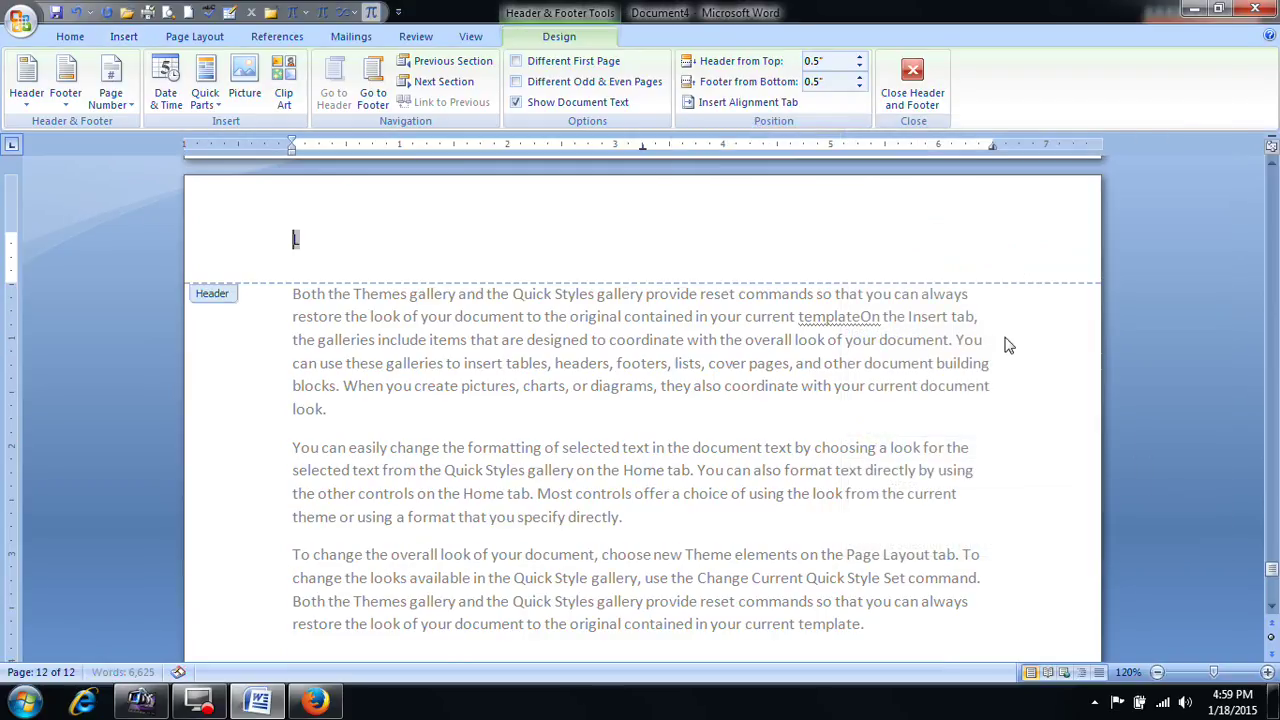
{"action": "left_click", "coordinate": [912, 80]}
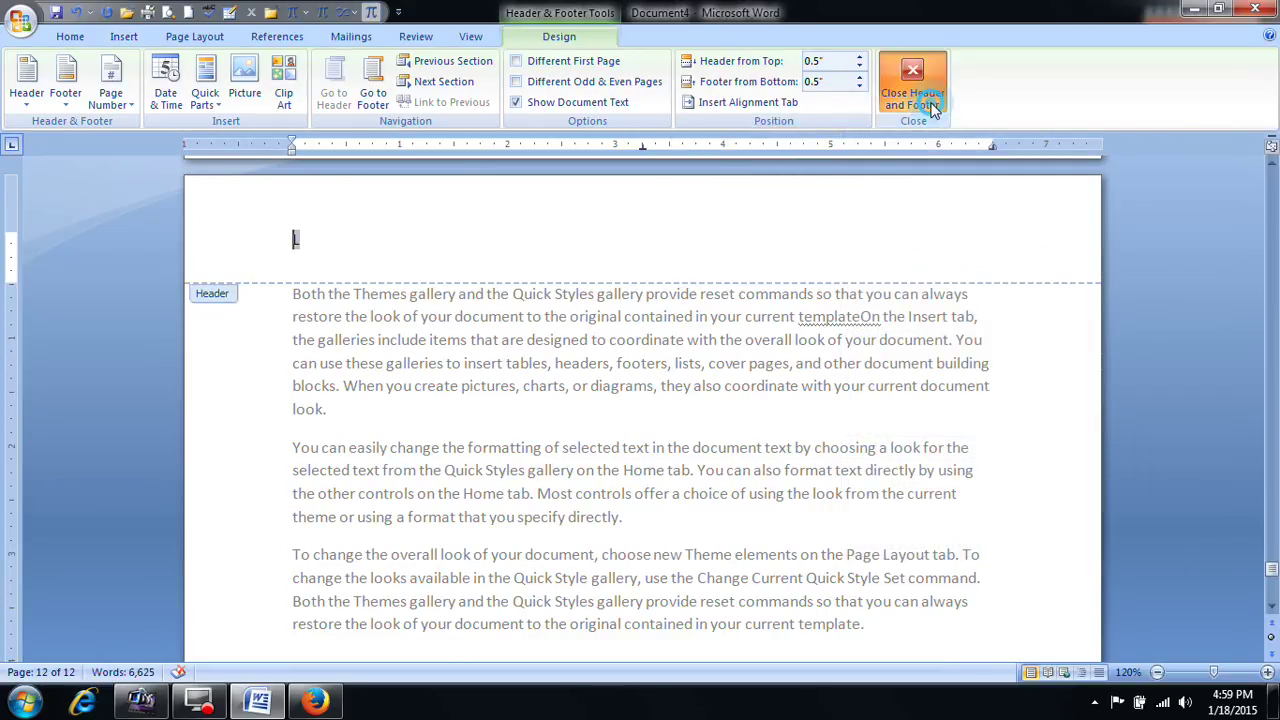
Step: Inspect the lettered number in the page 10 header, then close the header
{"action": "scroll", "coordinate": [300, 405], "scroll_direction": "up", "scroll_amount": 15}
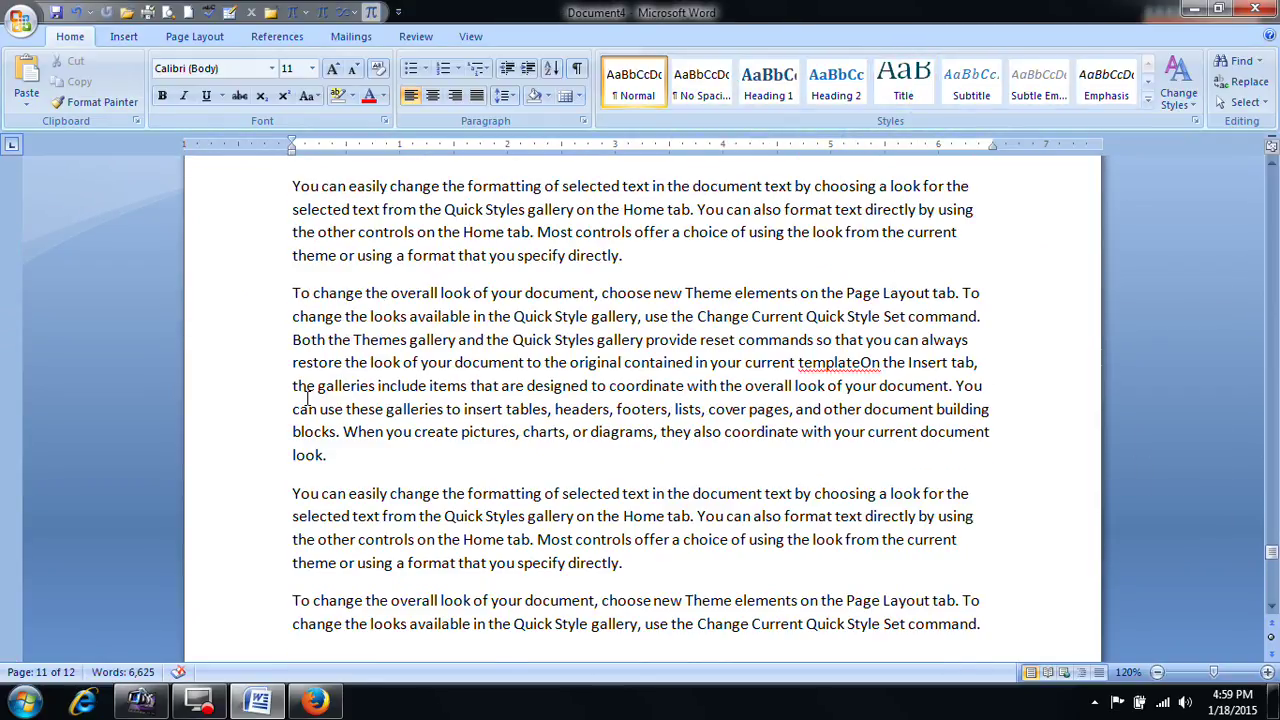
{"action": "scroll", "coordinate": [310, 398], "scroll_direction": "up", "scroll_amount": 4}
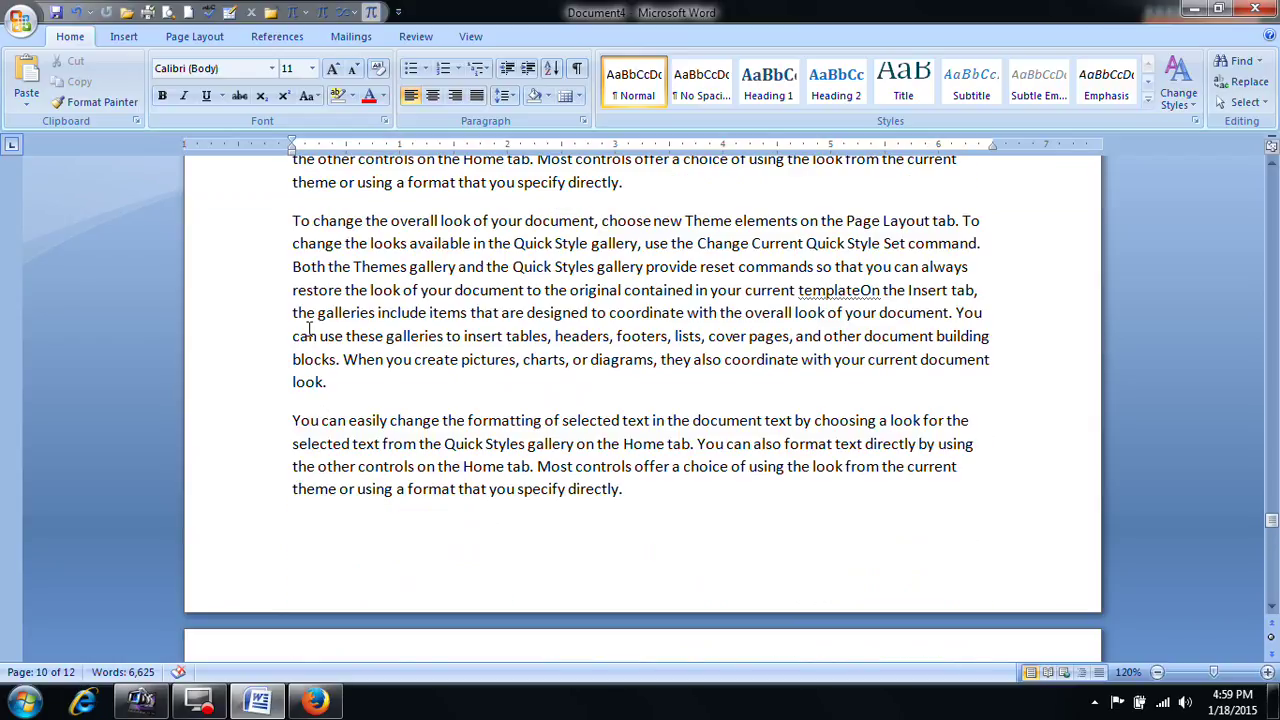
{"action": "scroll", "coordinate": [300, 455], "scroll_direction": "up", "scroll_amount": 15}
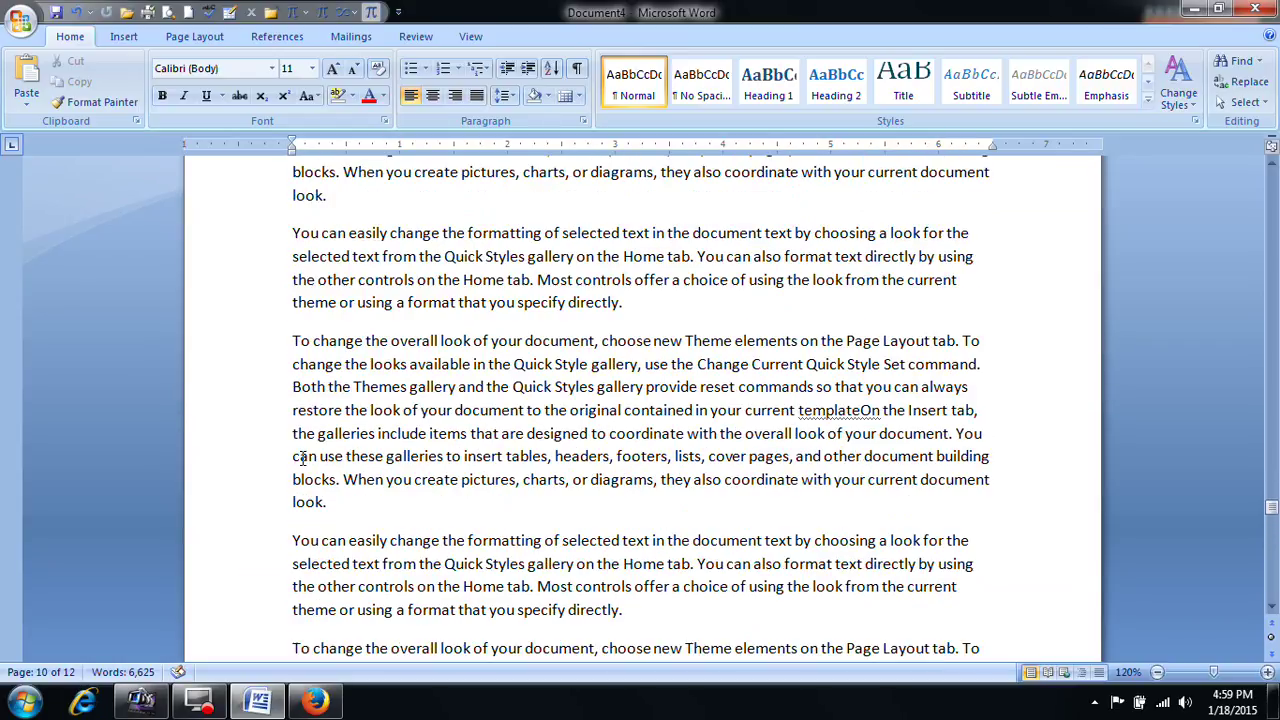
{"action": "double_click", "coordinate": [288, 452]}
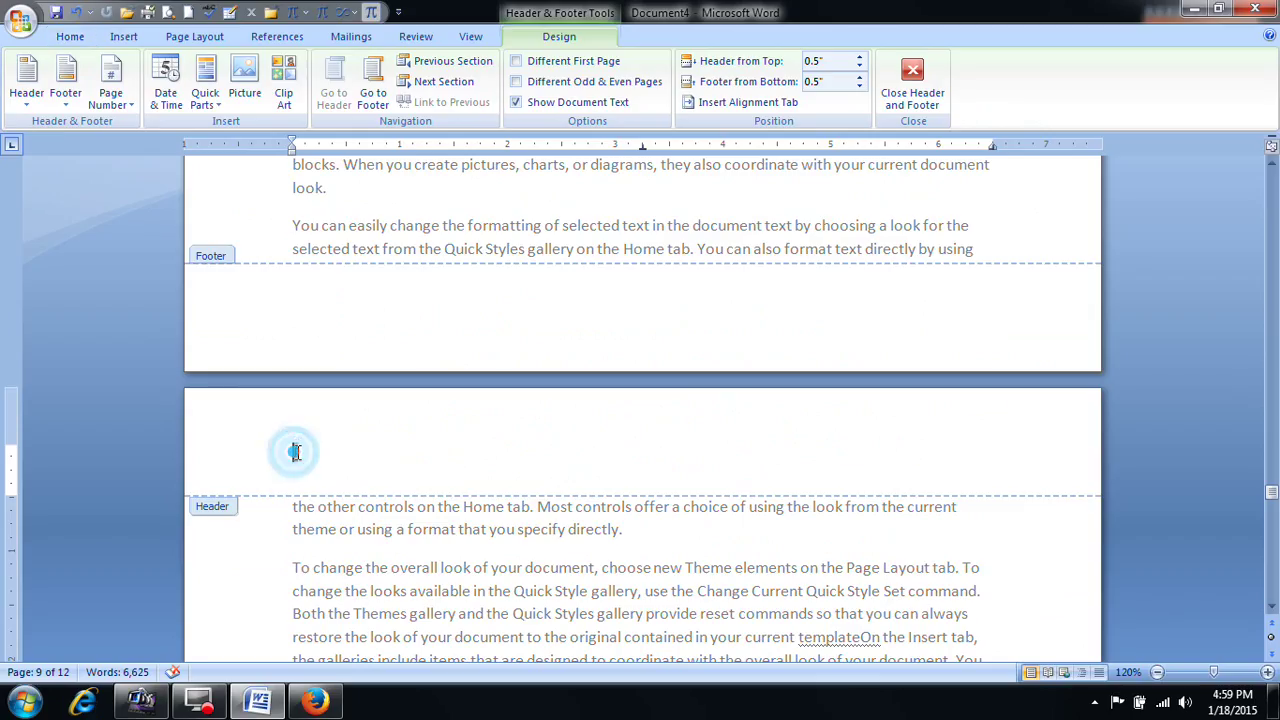
{"action": "left_click_drag", "start_coordinate": [285, 455], "coordinate": [333, 462]}
{"action": "left_click", "coordinate": [336, 460]}
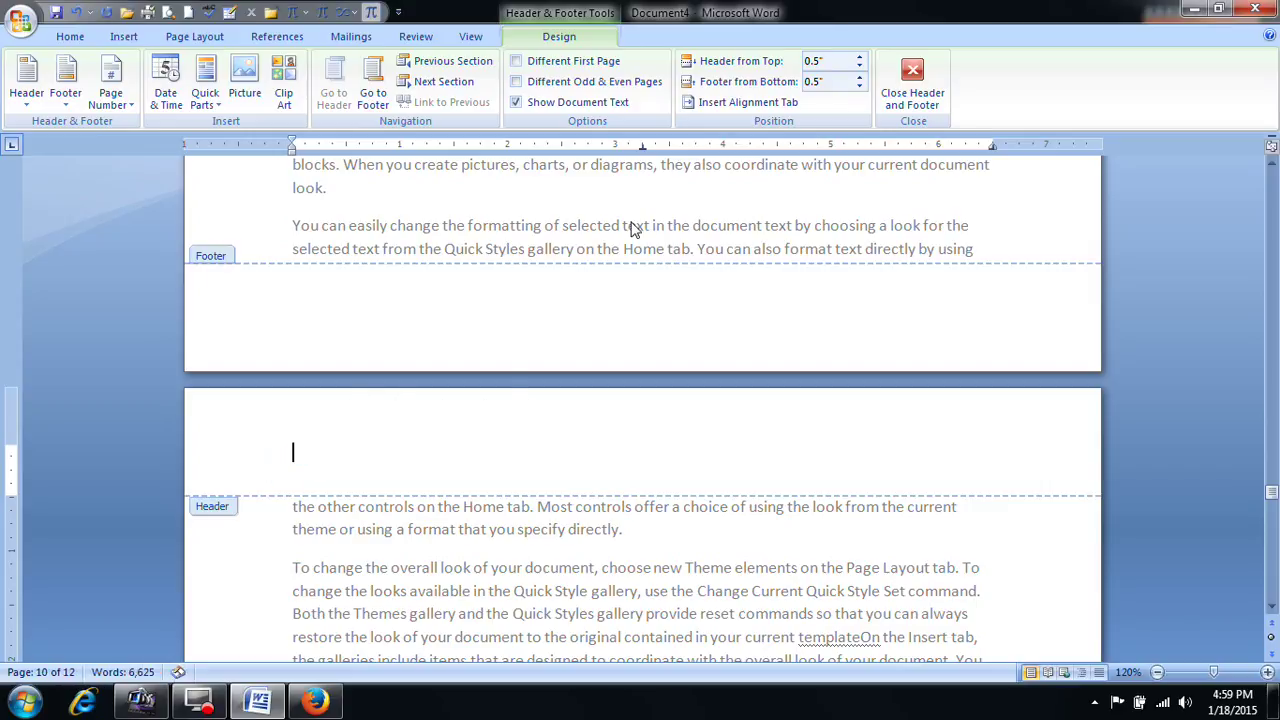
{"action": "left_click", "coordinate": [921, 112]}
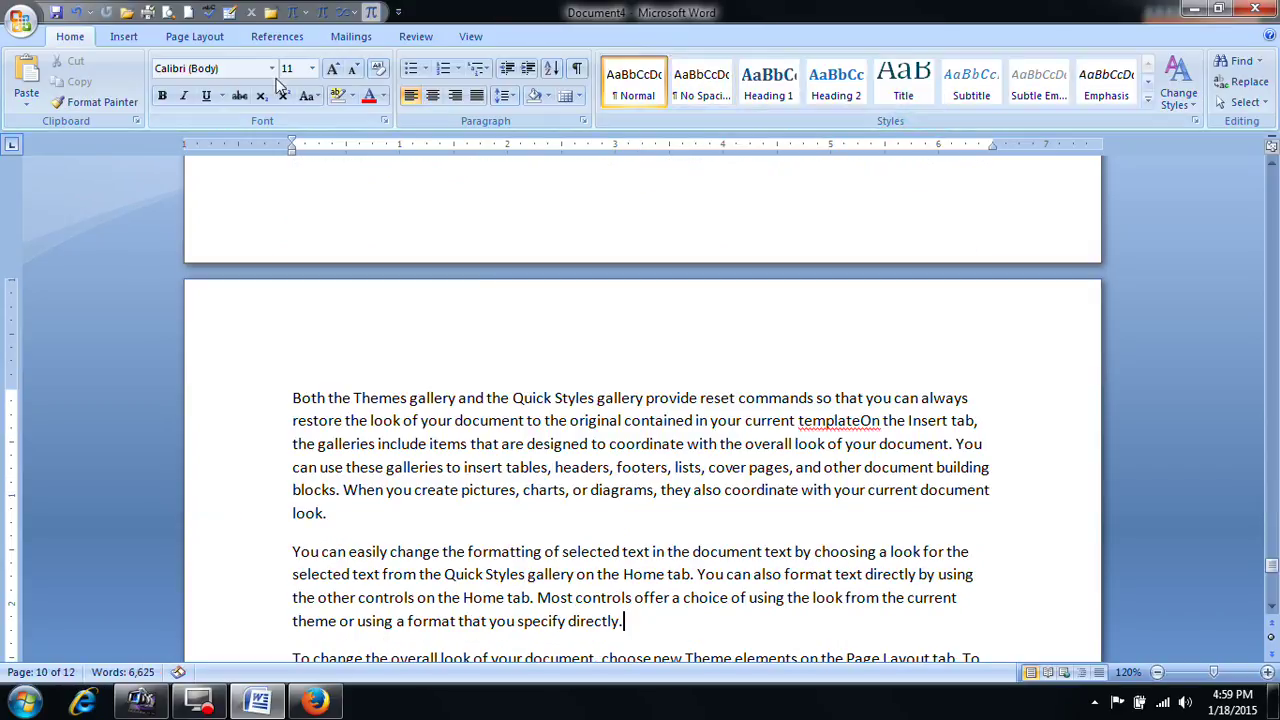
Step: Delete all the document text to leave a single blank page
{"action": "left_click", "coordinate": [124, 36]}
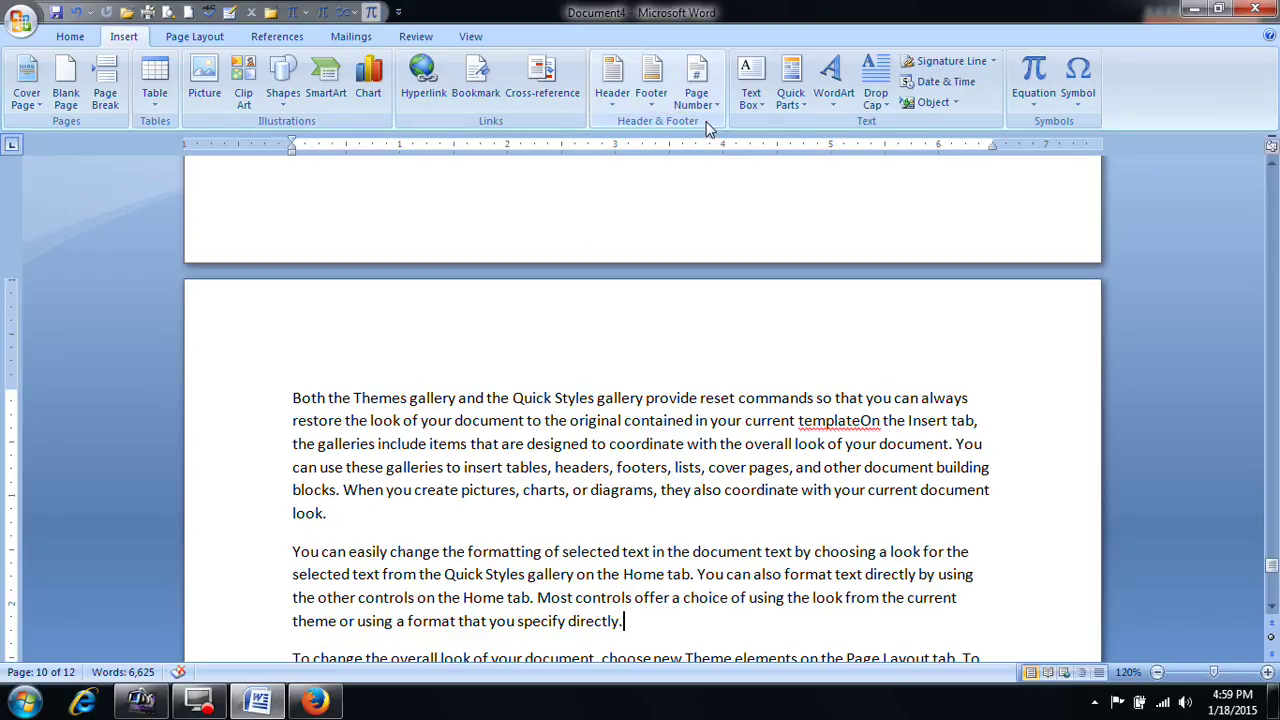
{"action": "key", "text": "ctrl+a"}
{"action": "key", "text": "Delete"}
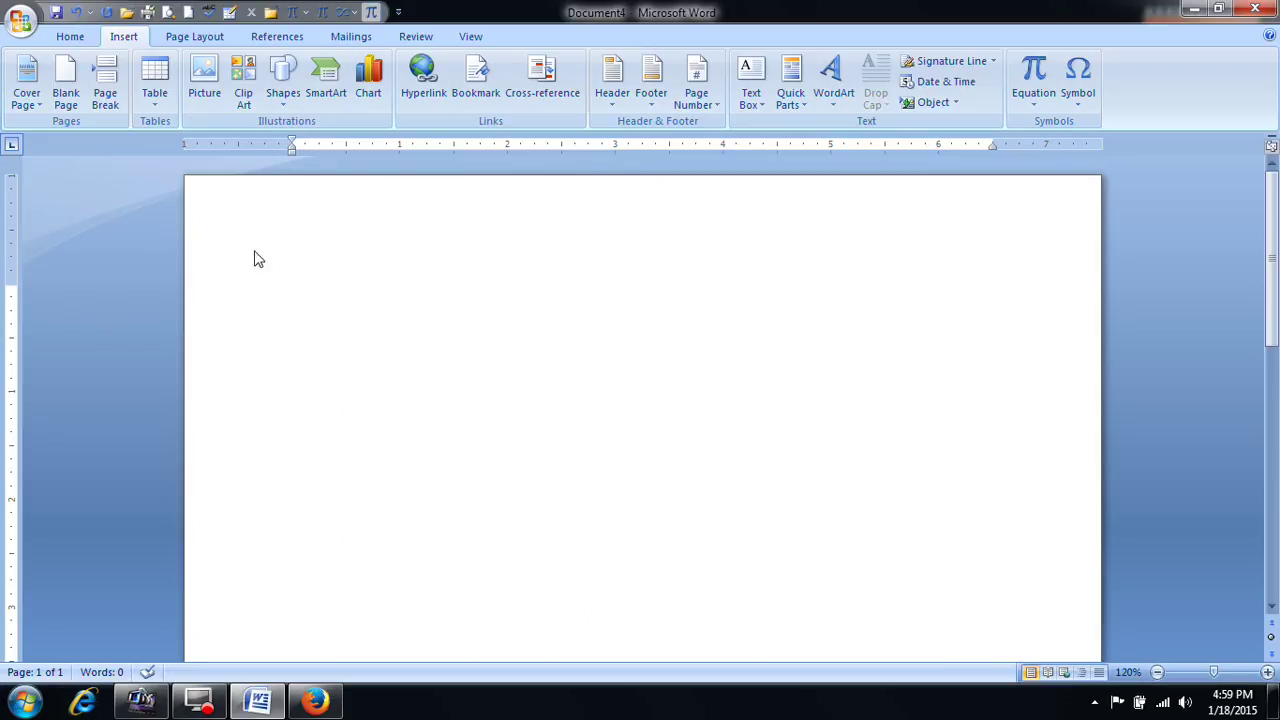
Step: Choose Draw Text Box from the Text Box gallery on the empty page
{"action": "left_click", "coordinate": [634, 447]}
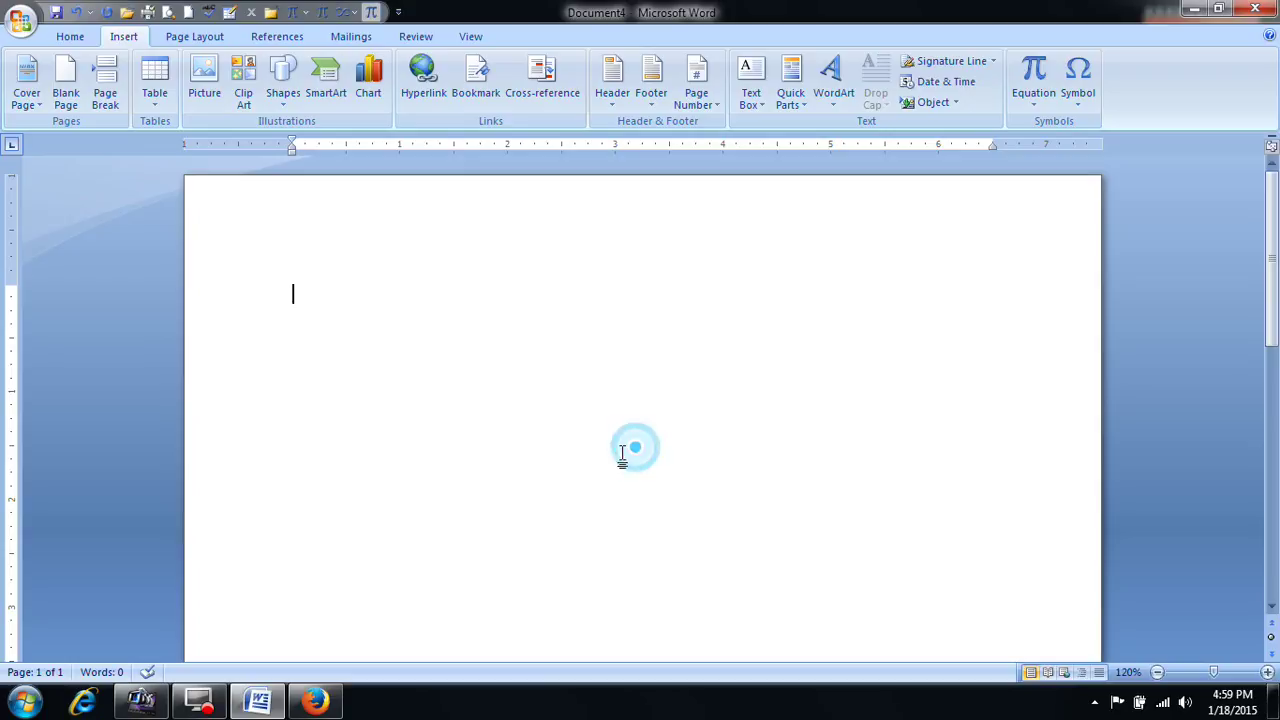
{"action": "left_click", "coordinate": [758, 103]}
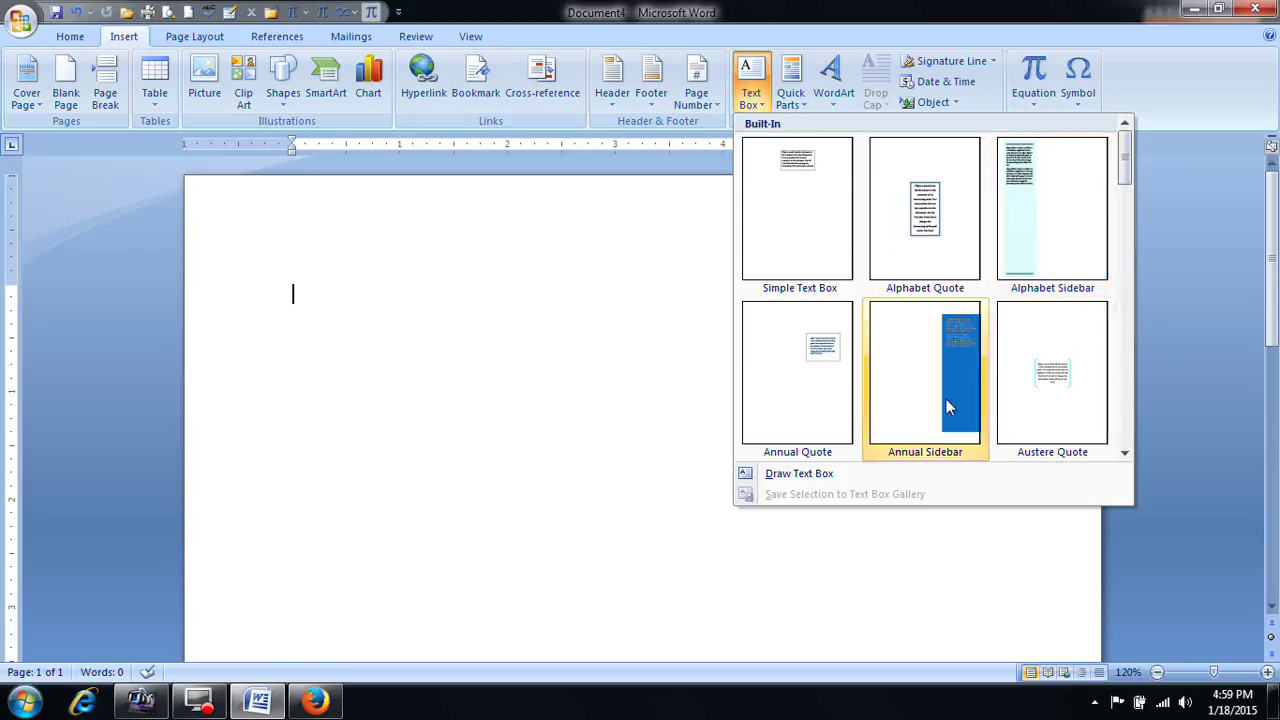
{"action": "left_click", "coordinate": [801, 476]}
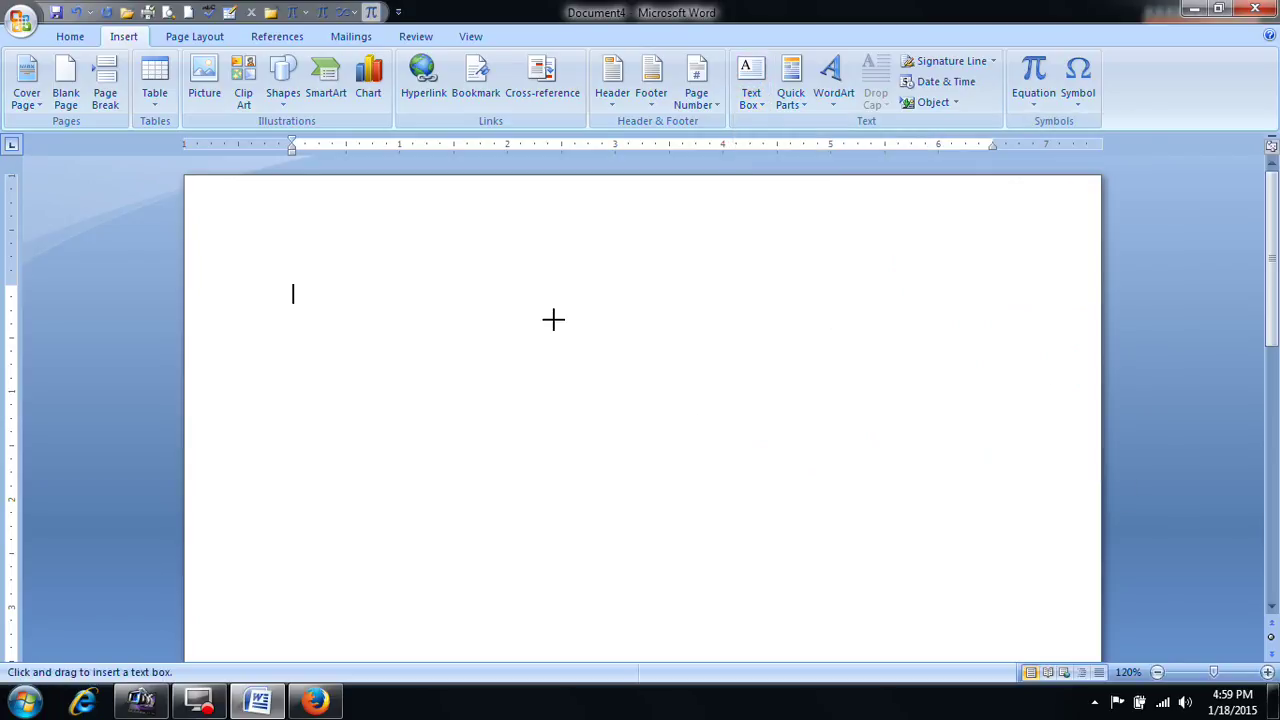
Step: Draw a square text box and type 'Attest your photo' with a blank line above it
{"action": "mouse_move", "coordinate": [232, 236]}
{"action": "left_mouse_down"}
{"action": "mouse_move", "coordinate": [269, 297]}
{"action": "mouse_move", "coordinate": [372, 396]}
{"action": "left_mouse_up"}
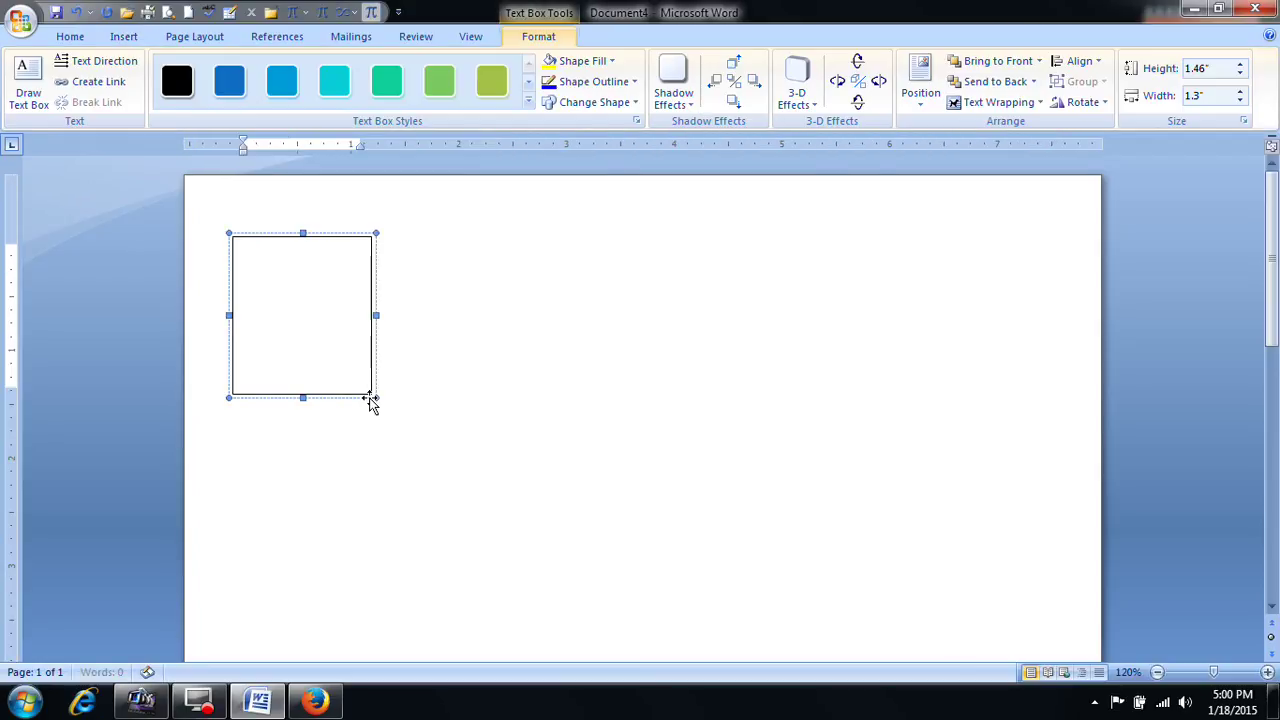
{"action": "type", "text": "Attest your photo Here"}
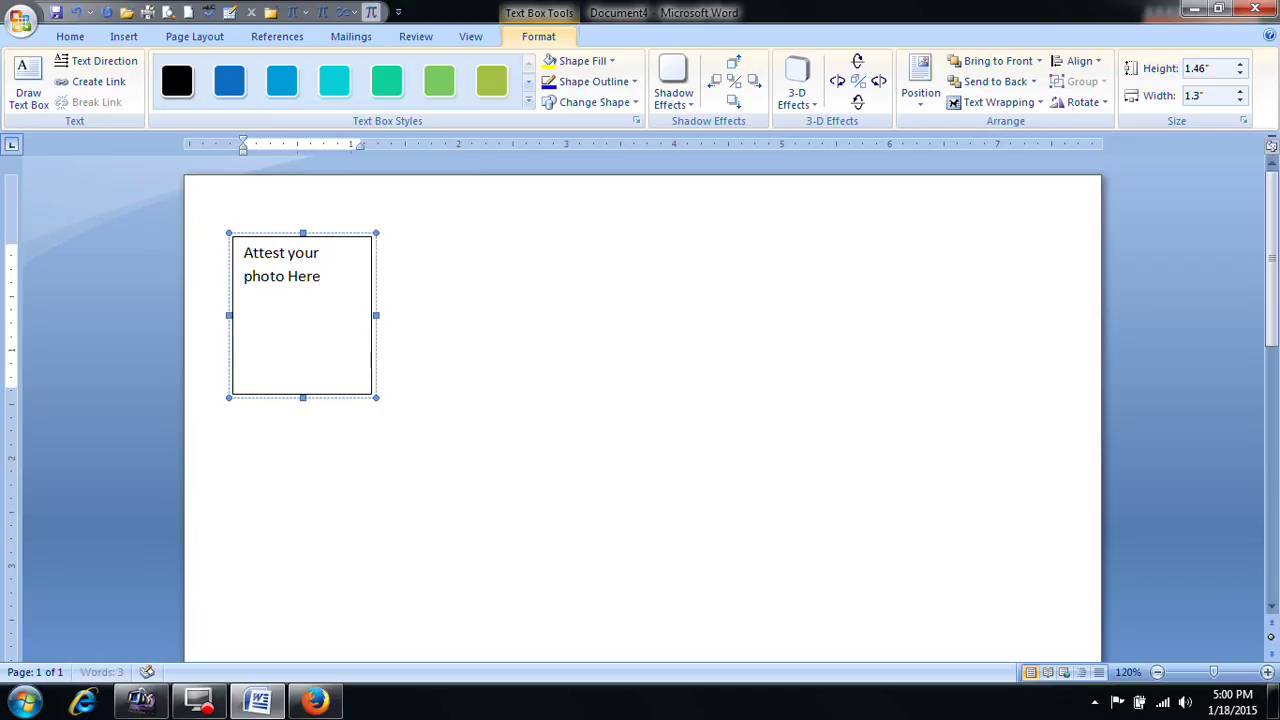
{"action": "left_click", "coordinate": [249, 252]}
{"action": "key", "text": "Return"}
{"action": "key", "text": "Return"}
{"action": "key", "text": "Return"}
{"action": "key", "text": "BackSpace"}
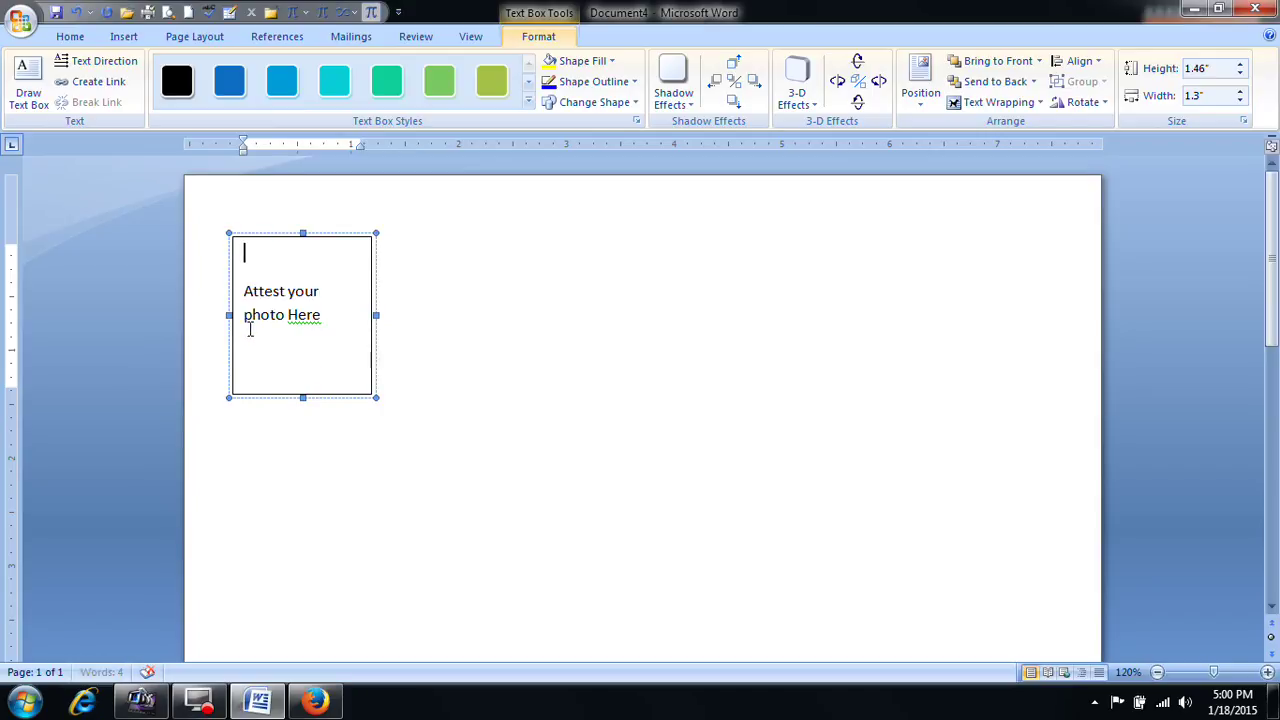
Step: Centre the box's text and move the text box toward the page's right side
{"action": "left_click_drag", "start_coordinate": [246, 289], "coordinate": [265, 385]}
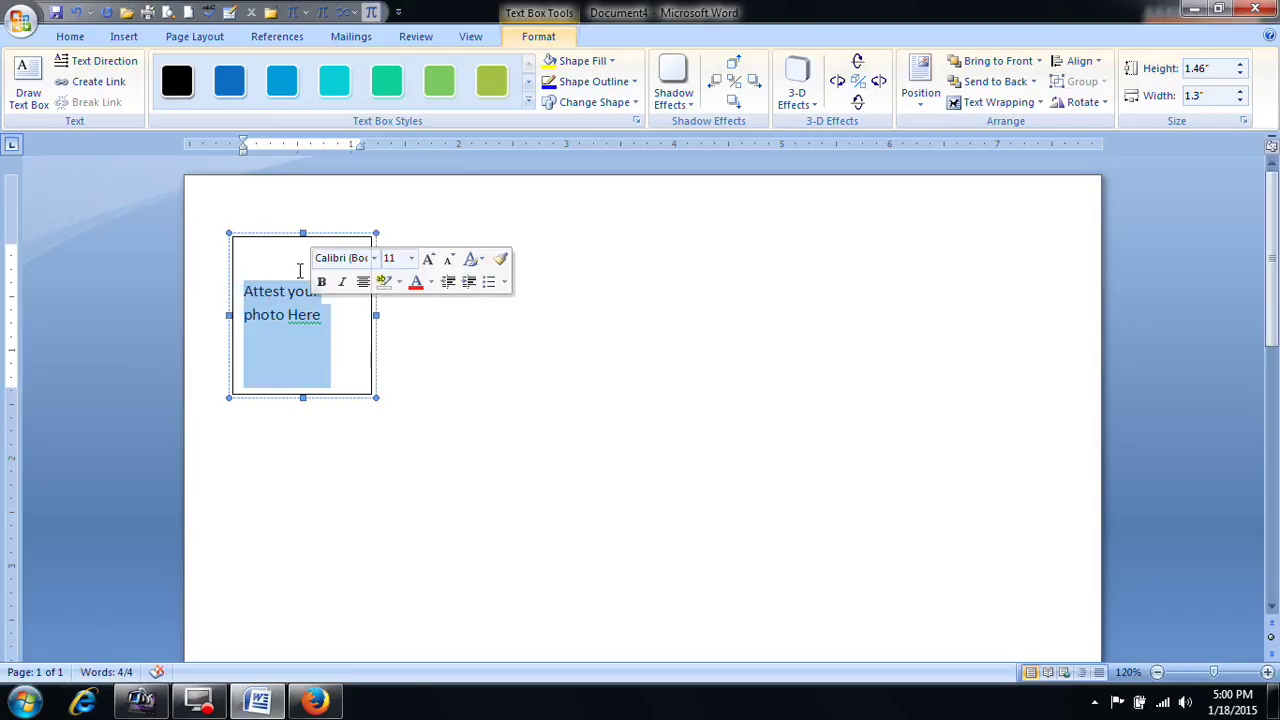
{"action": "key", "text": "ctrl+e"}
{"action": "left_click", "coordinate": [378, 290]}
{"action": "left_click", "coordinate": [326, 238]}
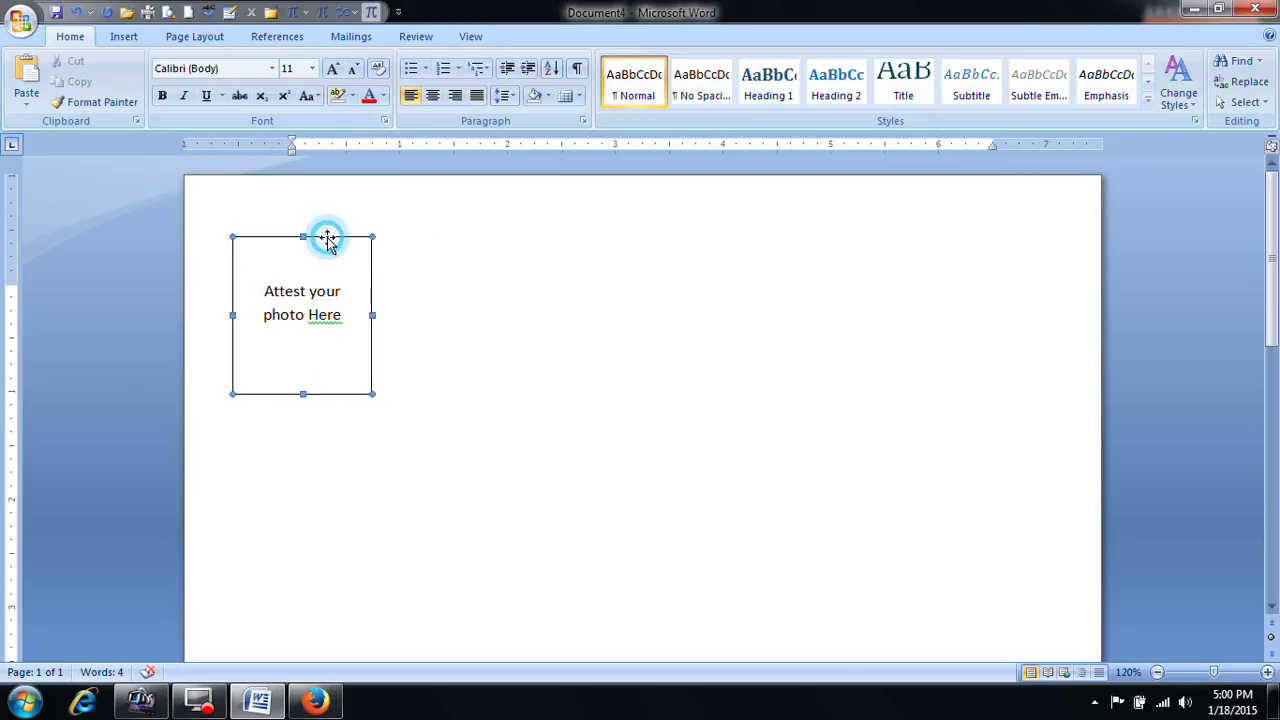
{"action": "left_click_drag", "start_coordinate": [326, 238], "coordinate": [645, 374]}
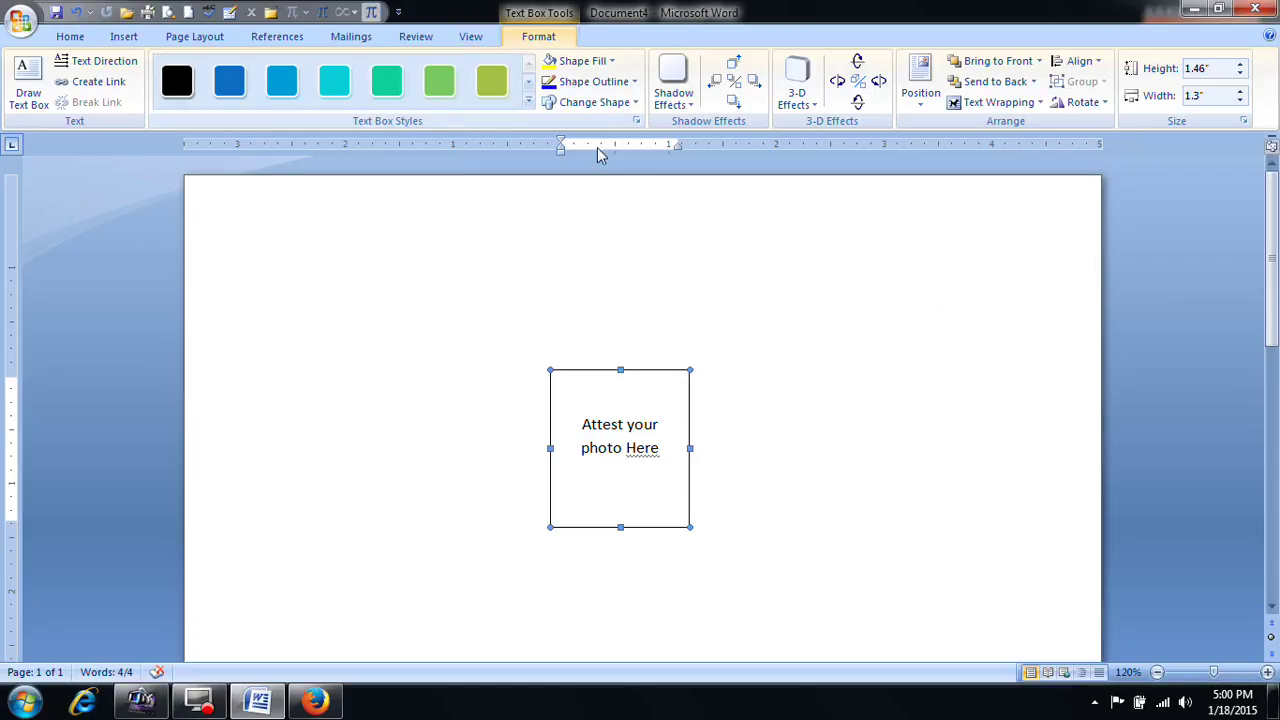
Step: Cycle the text box's text direction through vertical and back to horizontal
{"action": "left_click", "coordinate": [125, 62]}
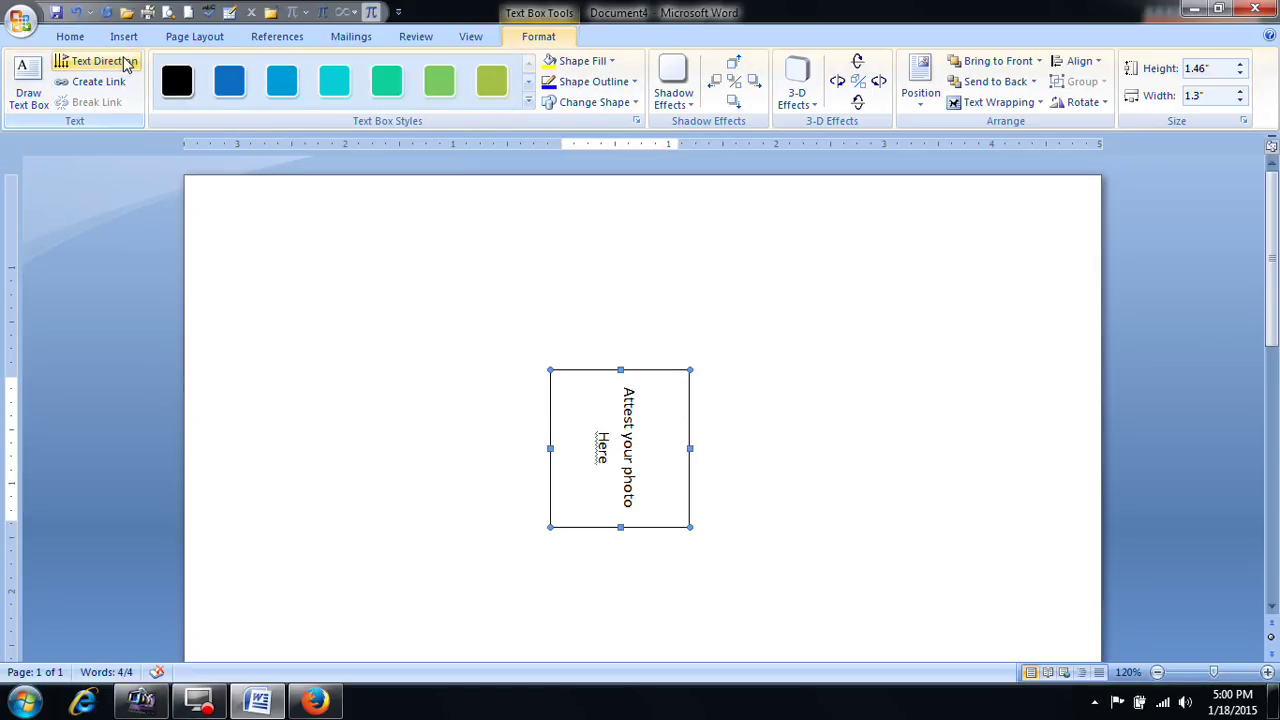
{"action": "left_click", "coordinate": [125, 62]}
{"action": "left_click", "coordinate": [125, 62]}
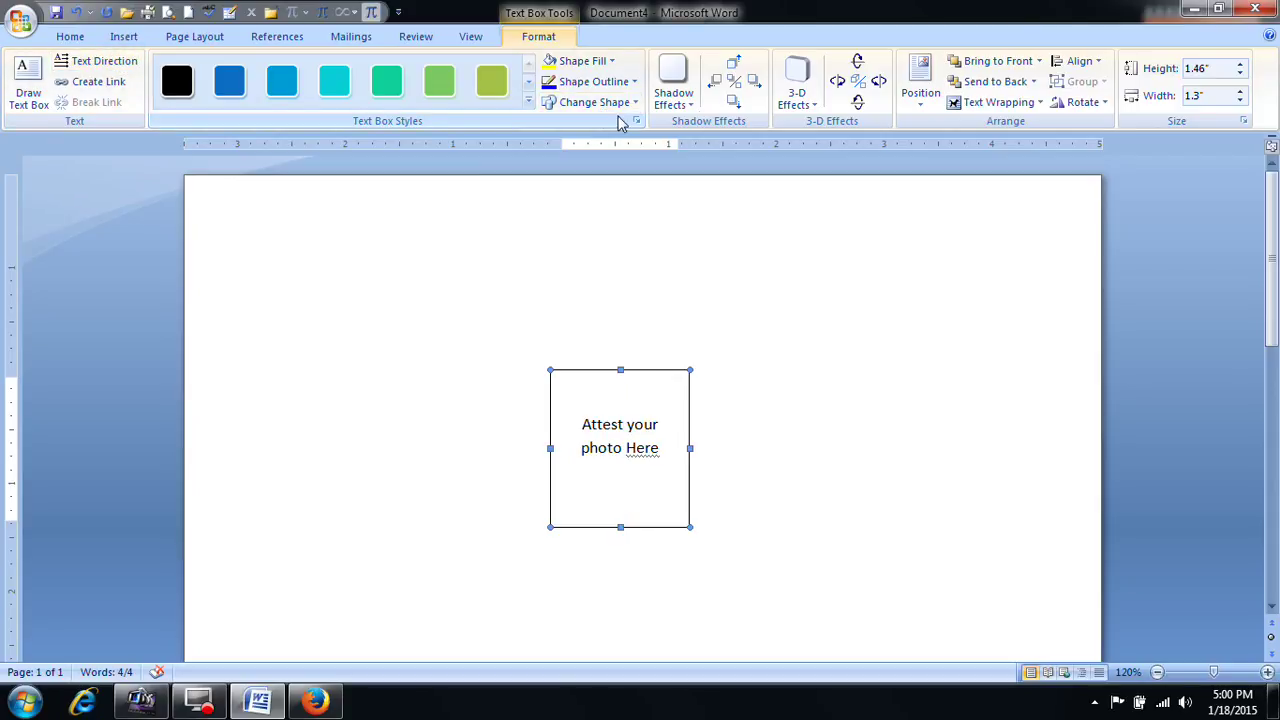
Step: Move the text box to the page's upper-right corner, keeping its outline
{"action": "left_click", "coordinate": [757, 349]}
{"action": "left_click", "coordinate": [663, 385]}
{"action": "left_click_drag", "start_coordinate": [656, 370], "coordinate": [913, 280]}
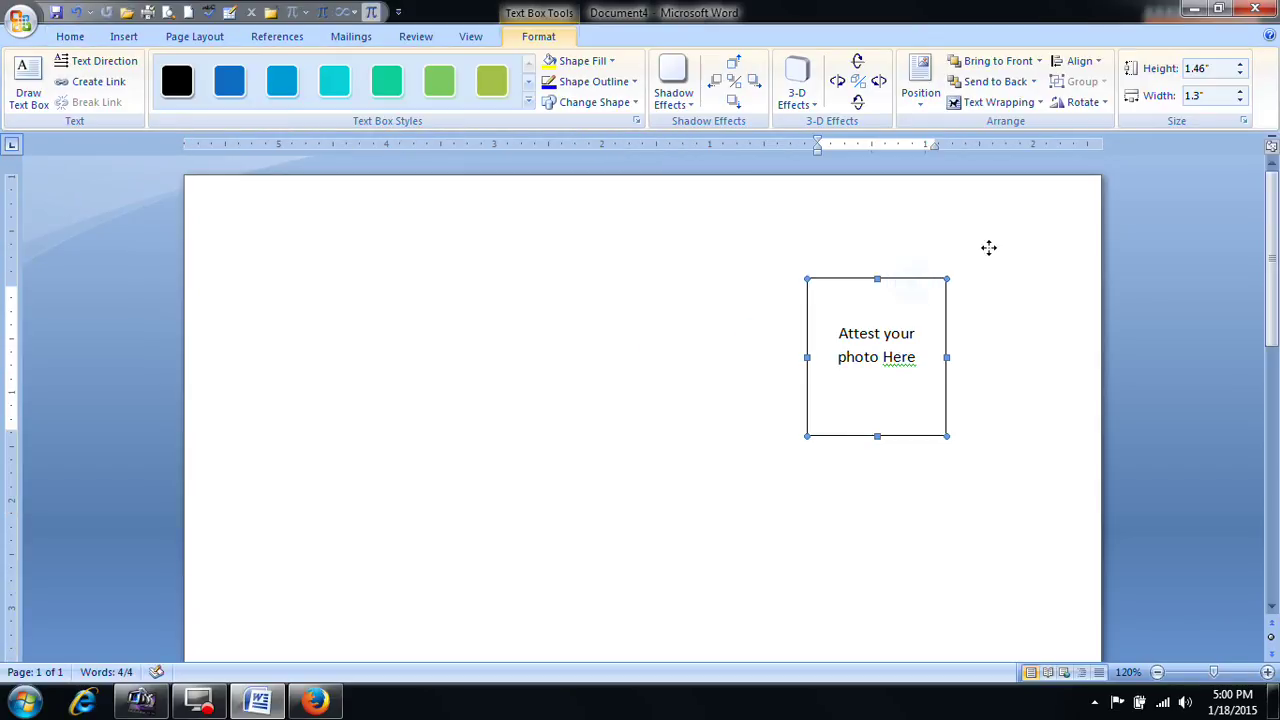
{"action": "left_click_drag", "start_coordinate": [1036, 251], "coordinate": [1016, 268]}
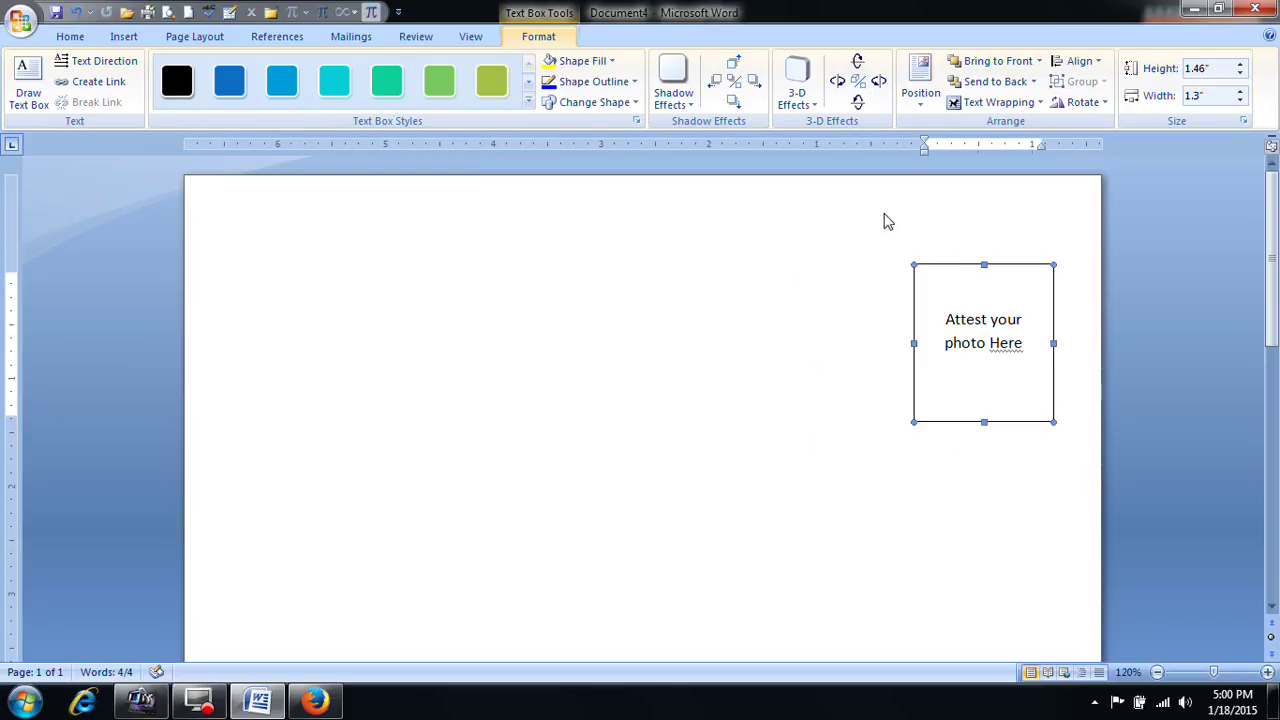
{"action": "left_click", "coordinate": [633, 82]}
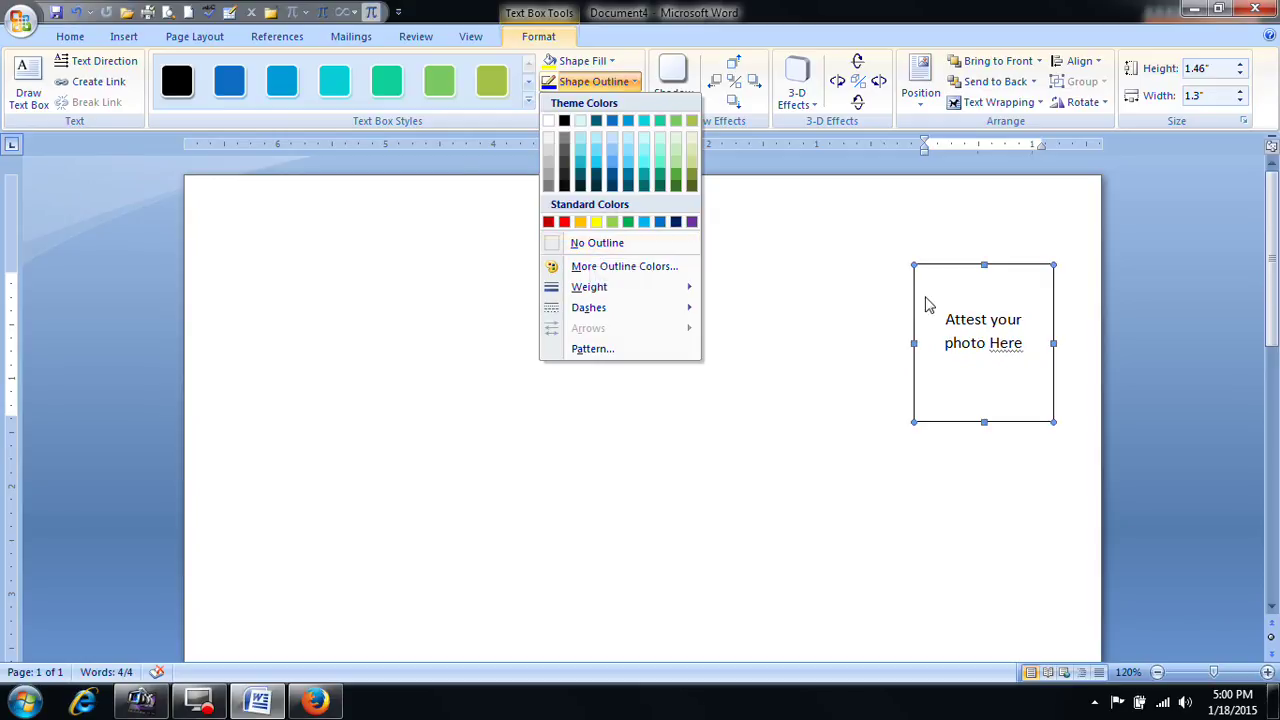
{"action": "left_click", "coordinate": [957, 300]}
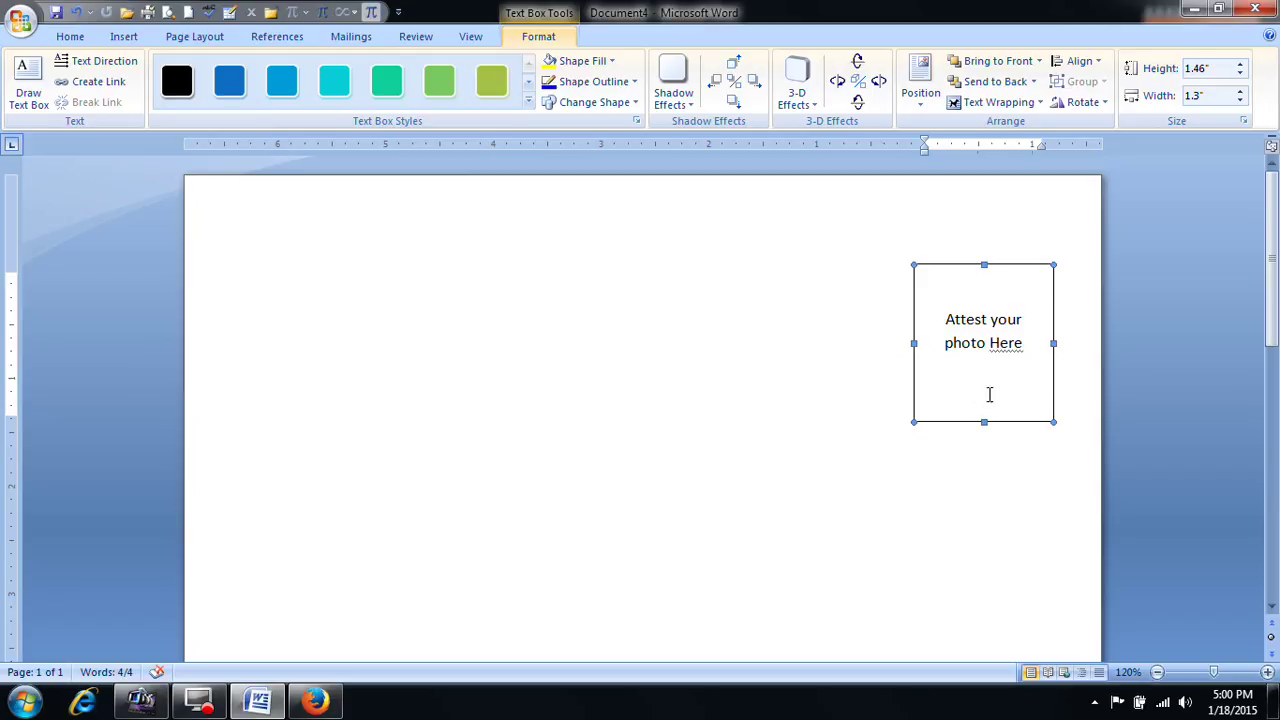
Step: Move the photo text box left and down and delete its text
{"action": "left_click", "coordinate": [1000, 355]}
{"action": "left_click", "coordinate": [978, 280]}
{"action": "left_click_drag", "start_coordinate": [1008, 267], "coordinate": [813, 322]}
{"action": "left_click", "coordinate": [822, 349]}
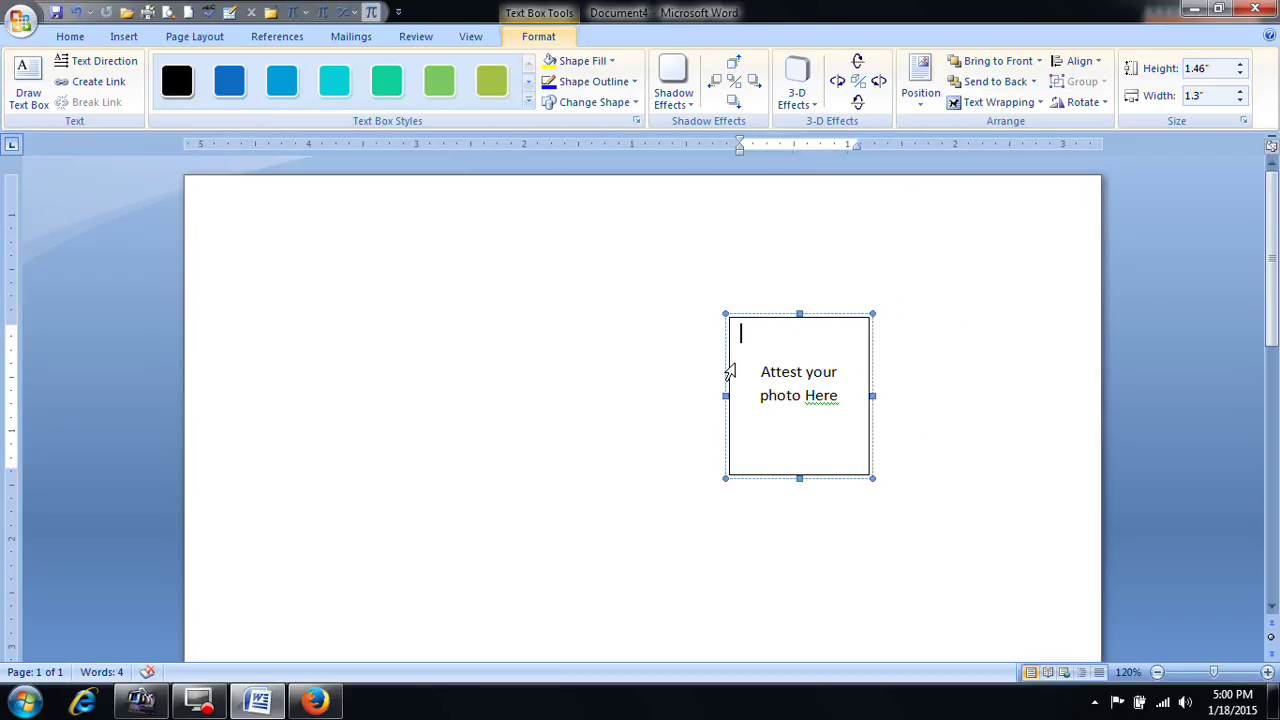
{"action": "key", "text": "Delete"}
{"action": "key", "text": "Delete"}
{"action": "key", "text": "Delete"}
{"action": "key", "text": "Delete"}
{"action": "key", "text": "Delete"}
{"action": "key", "text": "Delete"}
{"action": "key", "text": "Delete"}
{"action": "key", "text": "Delete"}
{"action": "key", "text": "Delete"}
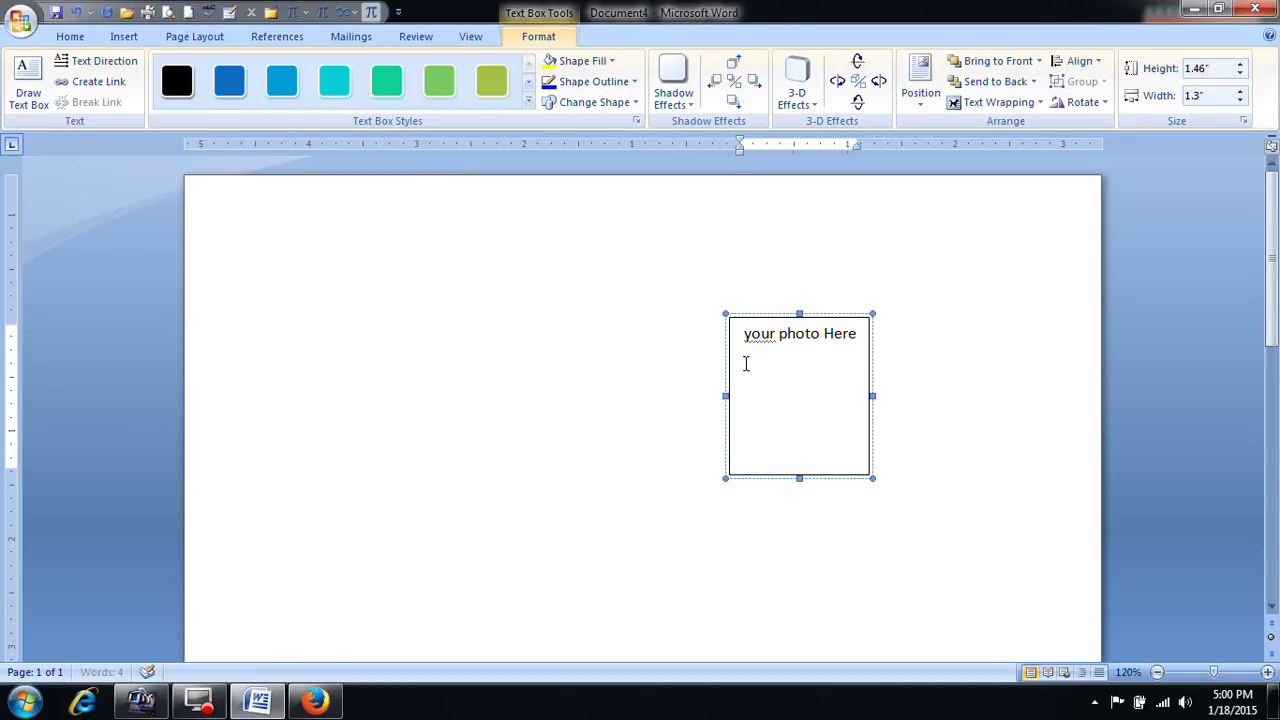
{"action": "key", "text": "Delete"}
{"action": "key", "text": "Delete"}
{"action": "key", "text": "Delete"}
{"action": "key", "text": "Delete"}
{"action": "key", "text": "Delete"}
{"action": "key", "text": "Delete"}
{"action": "key", "text": "Delete"}
{"action": "key", "text": "Delete"}
{"action": "key", "text": "Delete"}
{"action": "key", "text": "Delete"}
{"action": "key", "text": "Delete"}
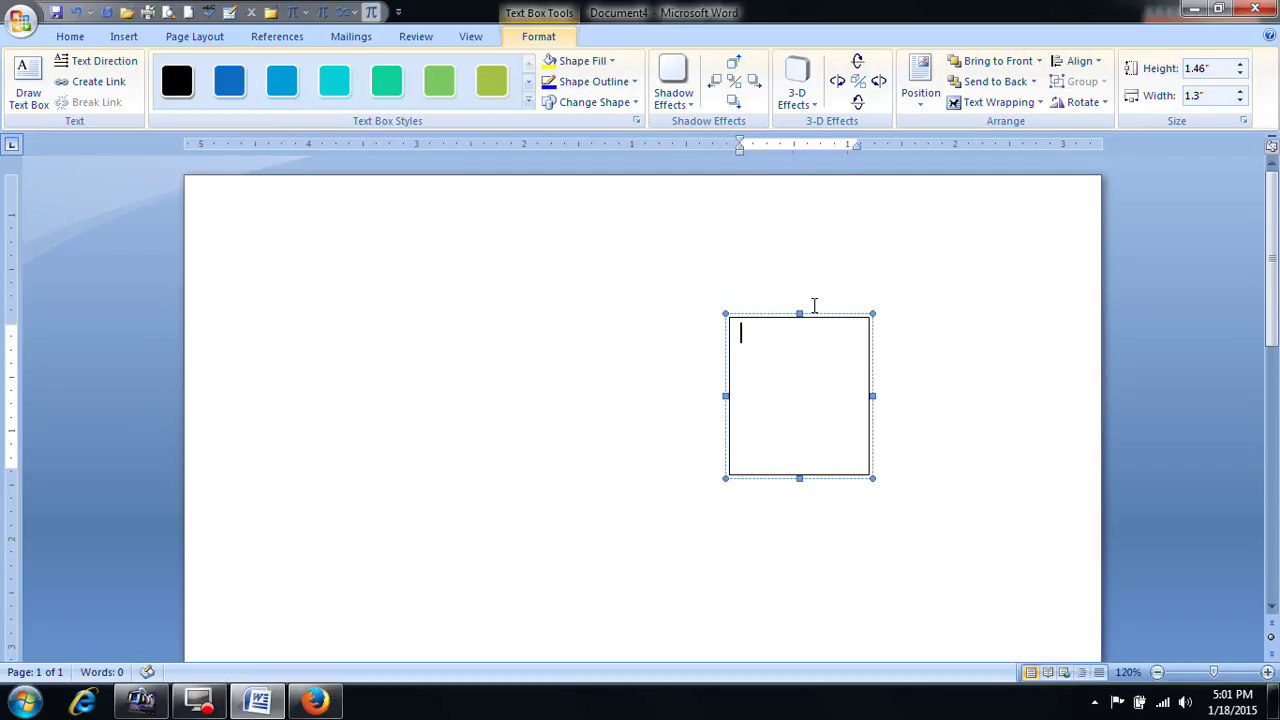
Step: Delete the empty text box itself from the page
{"action": "left_click", "coordinate": [828, 314]}
{"action": "key", "text": "Delete"}
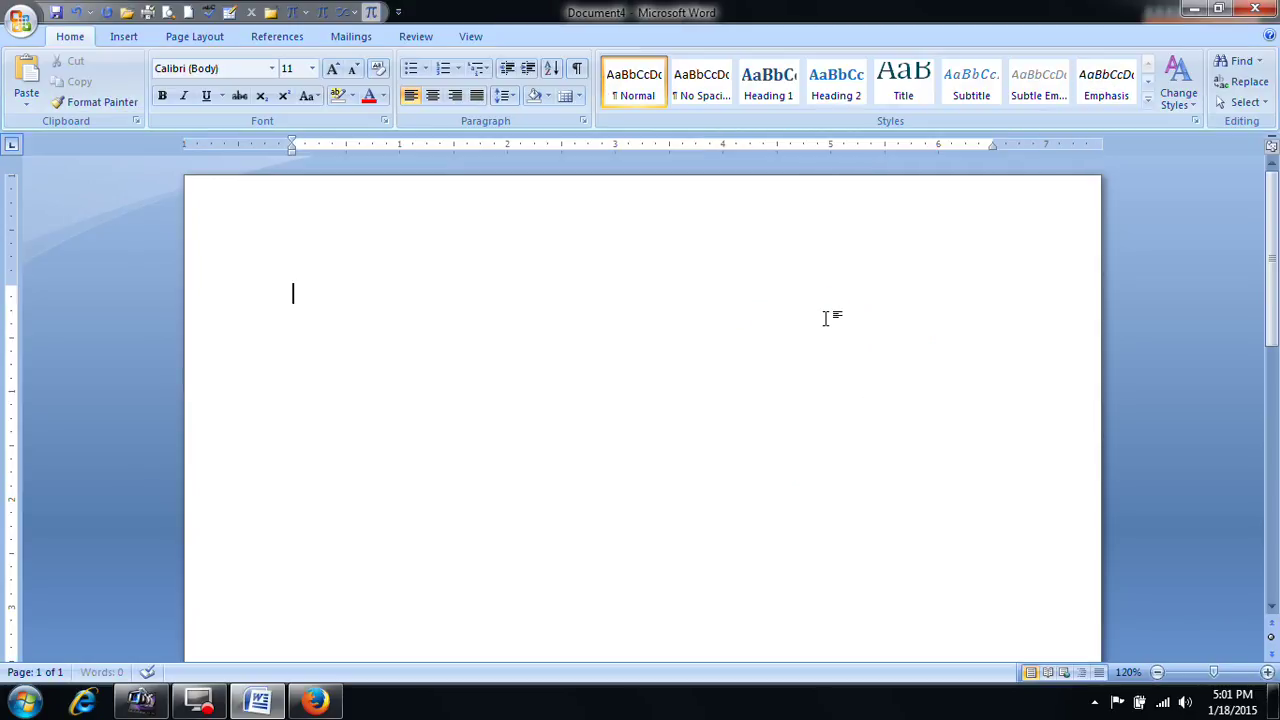
{"action": "left_click", "coordinate": [121, 38]}
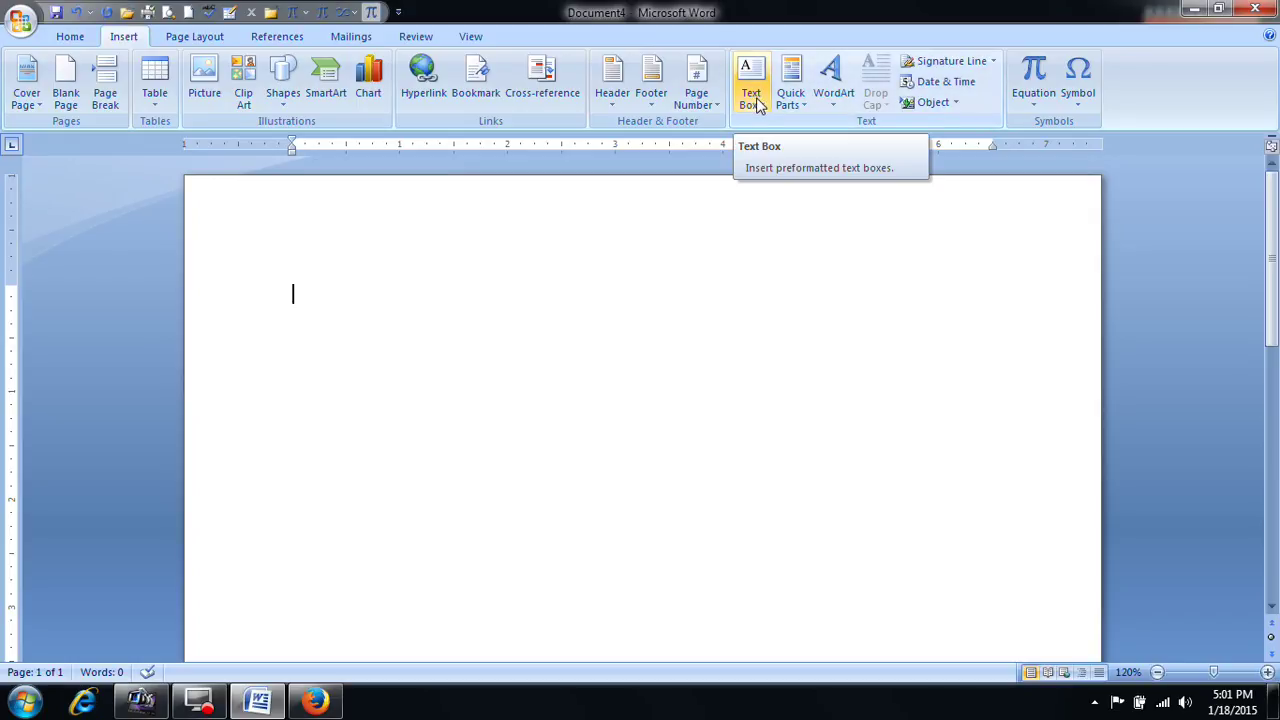
Step: Insert a rainbow-style WordArt reading MINNY on the blank page
{"action": "left_click", "coordinate": [670, 290]}
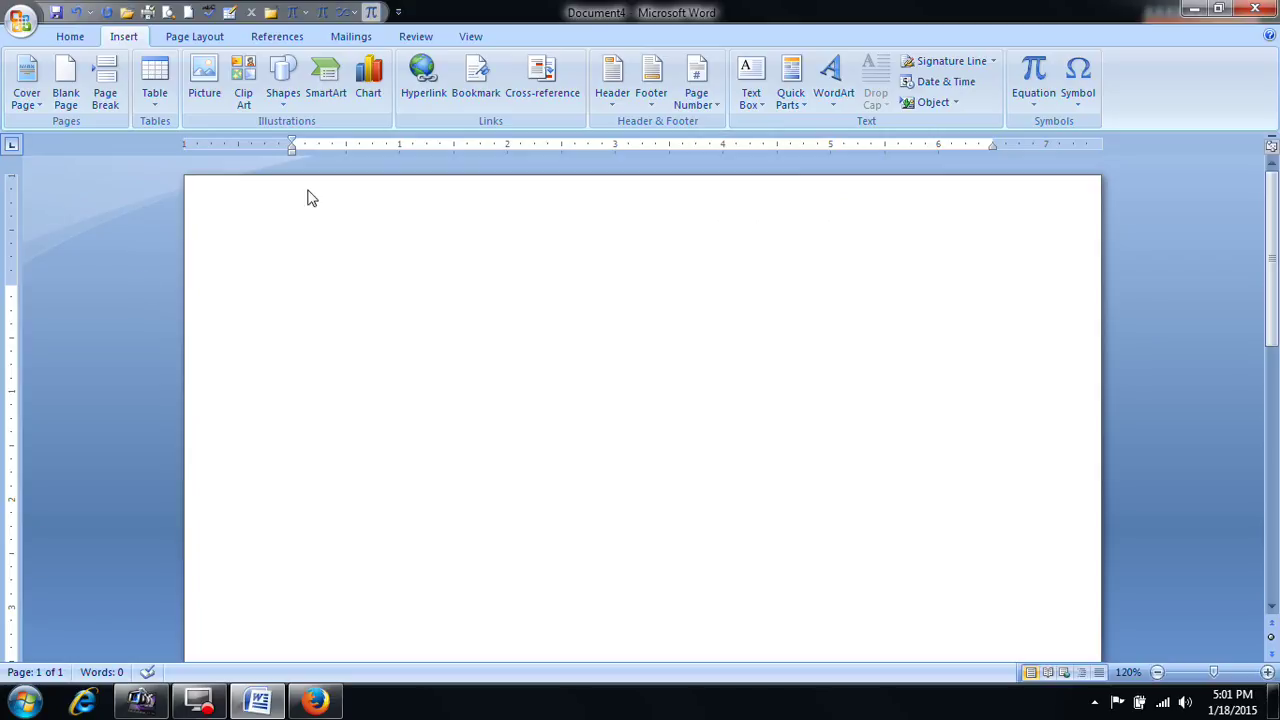
{"action": "left_click", "coordinate": [837, 108]}
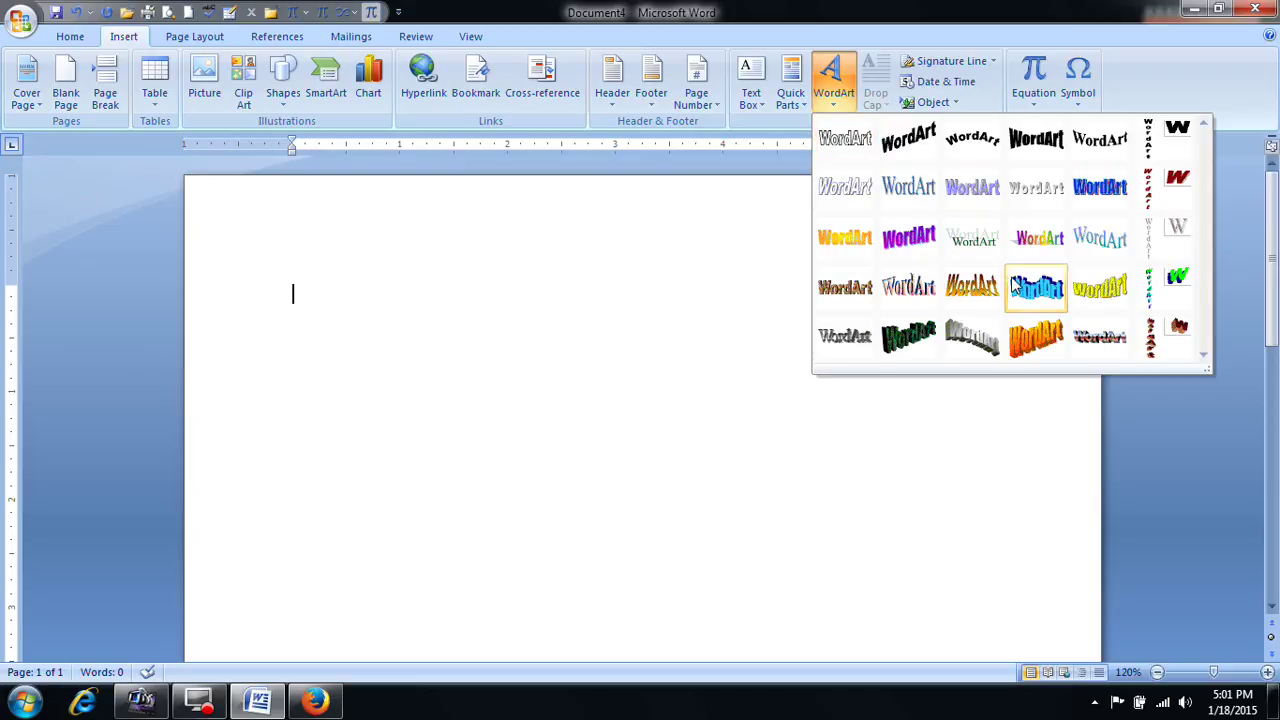
{"action": "left_click", "coordinate": [1052, 245]}
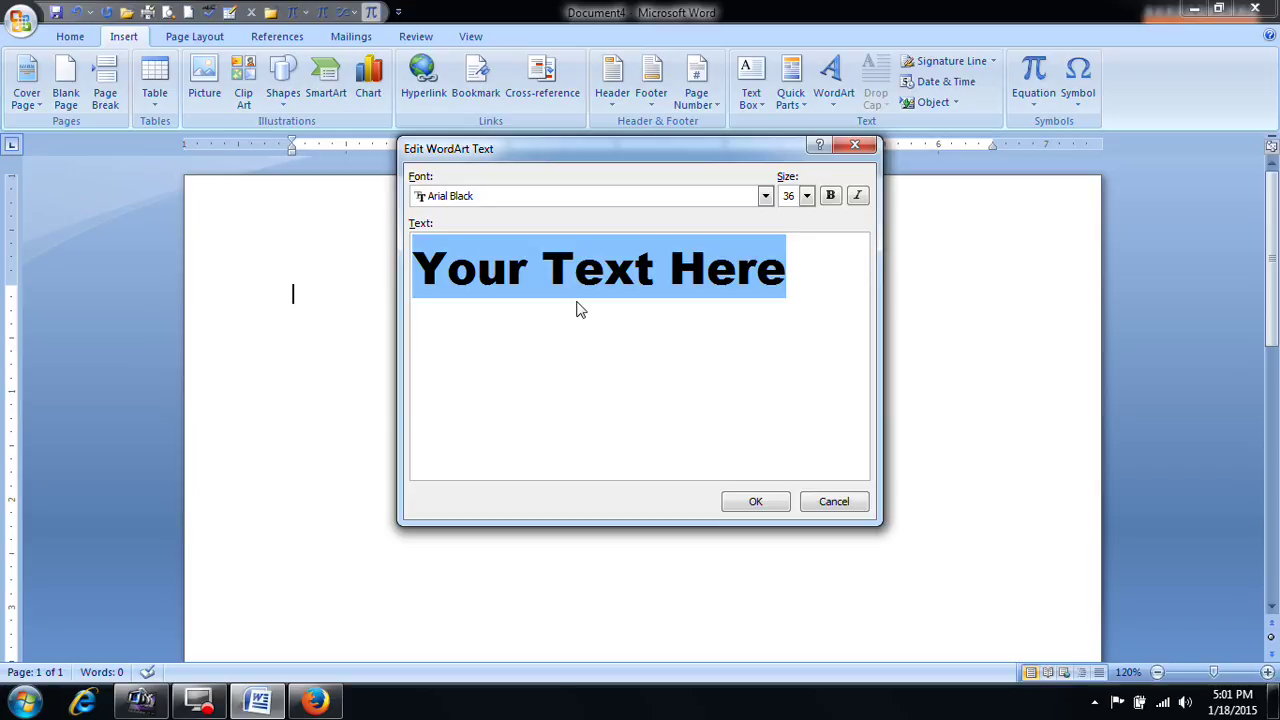
{"action": "type", "text": "MINNY"}
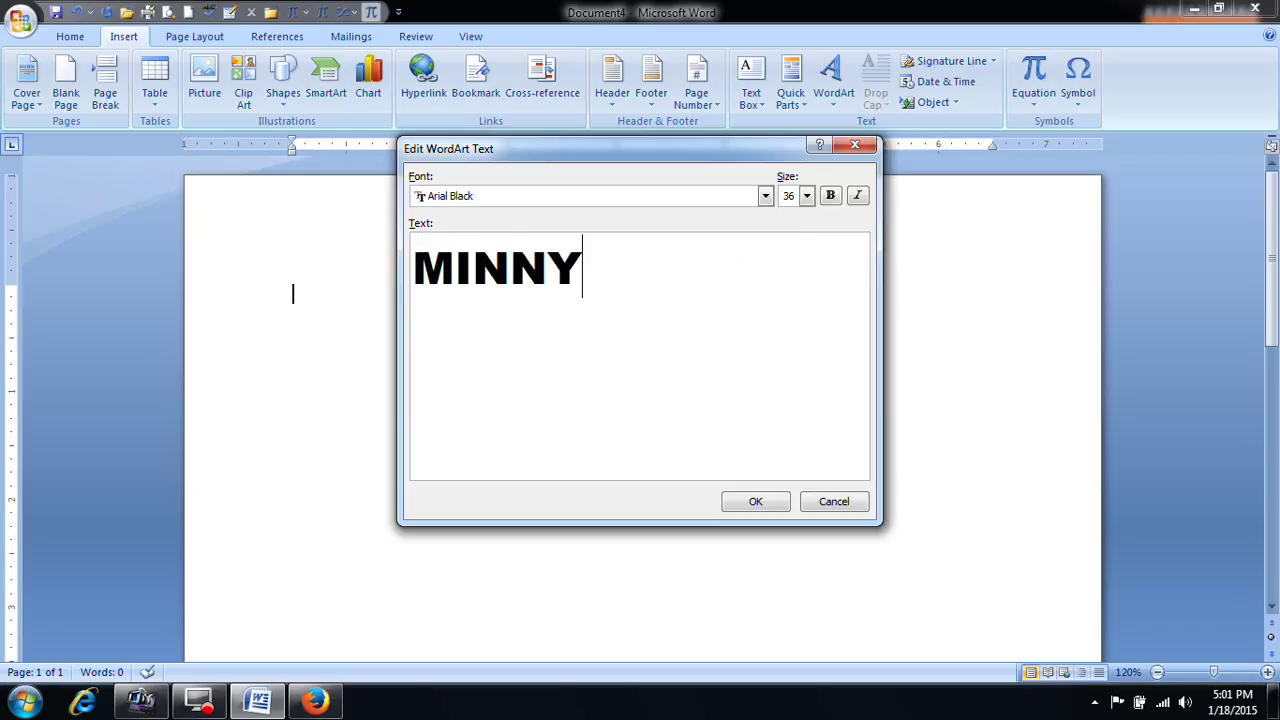
{"action": "left_click", "coordinate": [764, 504]}
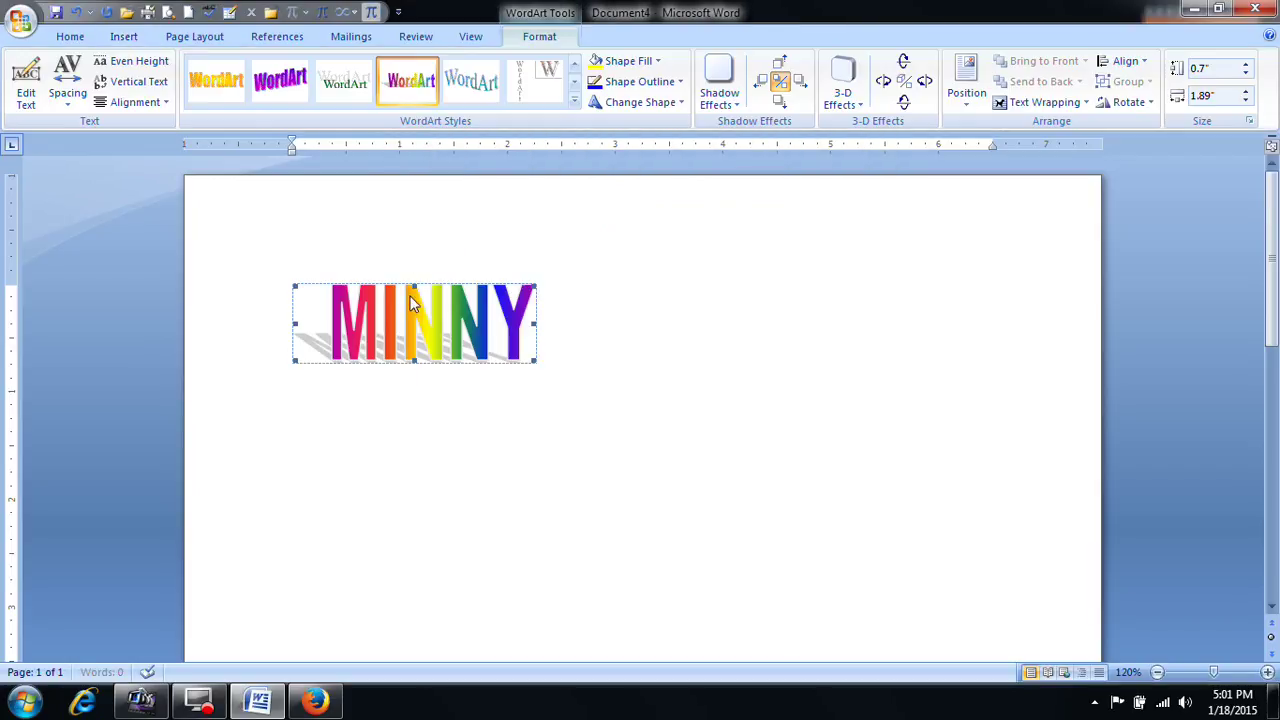
Step: Widen the MINNY WordArt, apply Square text wrapping and move it toward the centre
{"action": "mouse_move", "coordinate": [537, 326]}
{"action": "left_mouse_down"}
{"action": "mouse_move", "coordinate": [630, 324]}
{"action": "mouse_move", "coordinate": [533, 330]}
{"action": "left_mouse_up"}
{"action": "left_click", "coordinate": [555, 335]}
{"action": "left_click", "coordinate": [520, 338]}
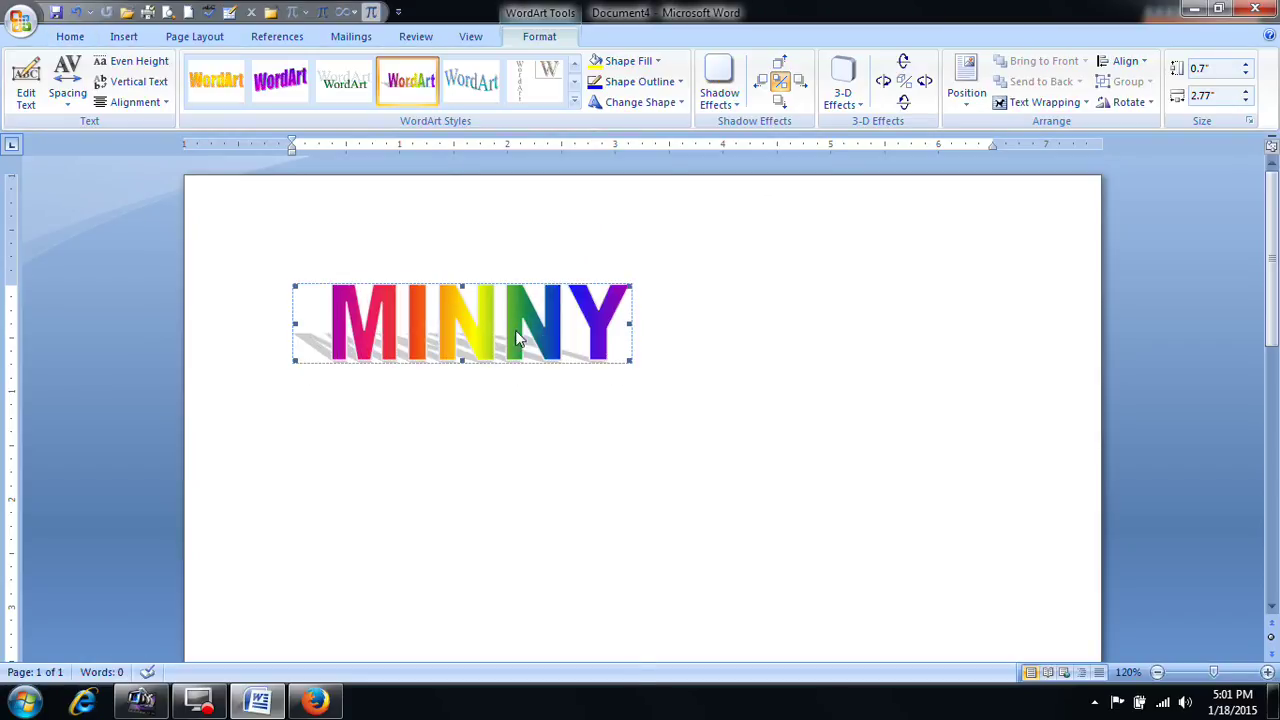
{"action": "left_click", "coordinate": [1045, 102]}
{"action": "left_click", "coordinate": [1040, 147]}
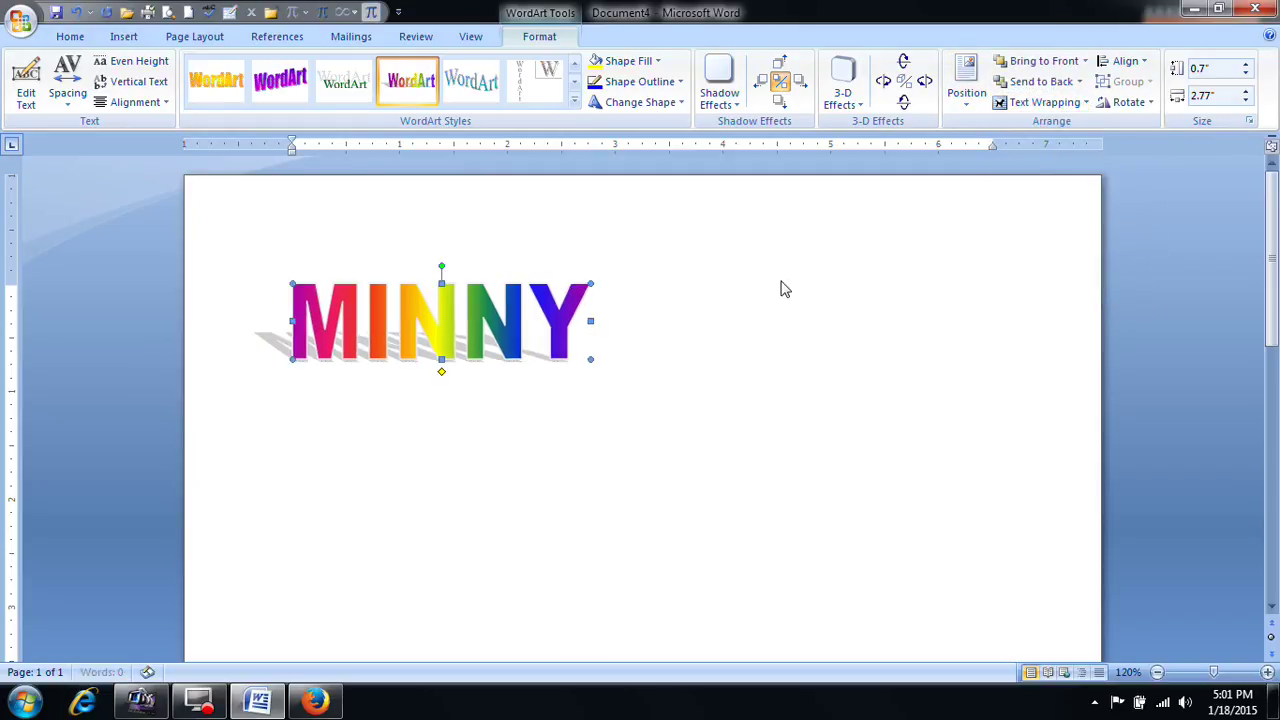
{"action": "left_click_drag", "start_coordinate": [508, 322], "coordinate": [738, 390]}
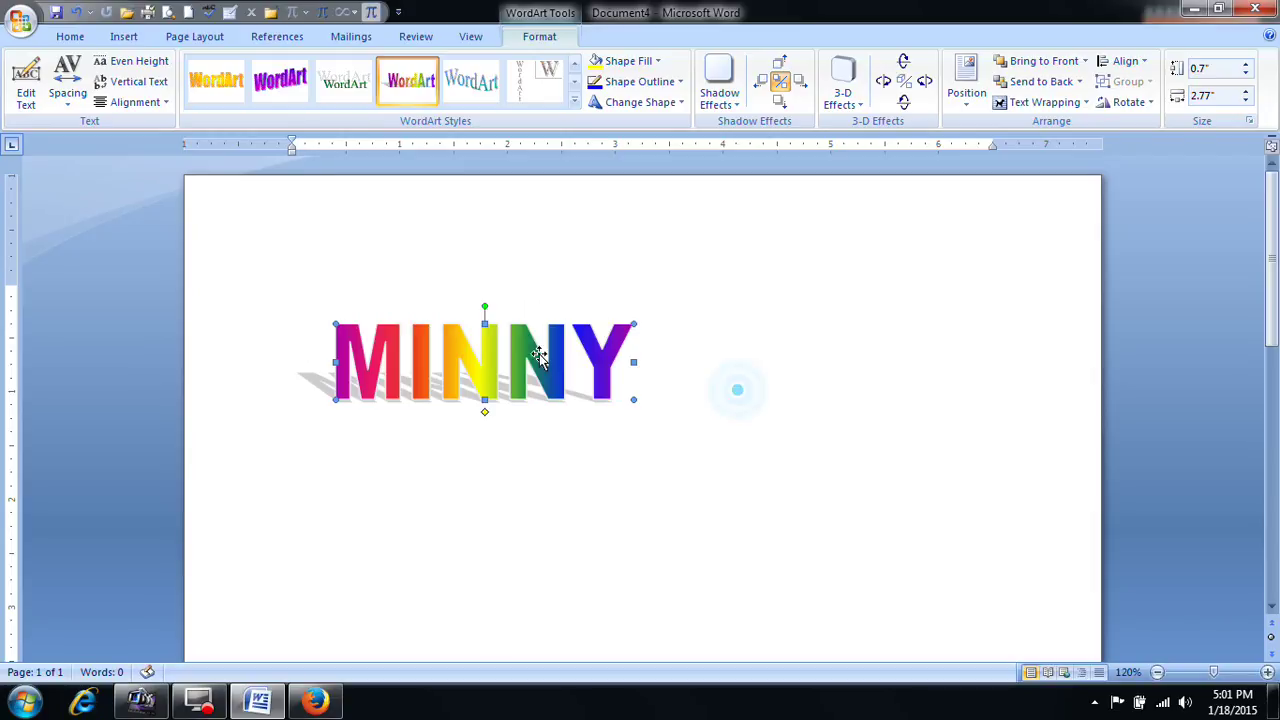
Step: Try rotating (undone) and skewing the MINNY letters, keeping the rainbow style
{"action": "left_click_drag", "start_coordinate": [567, 318], "coordinate": [618, 318]}
{"action": "key", "text": "ctrl+z"}
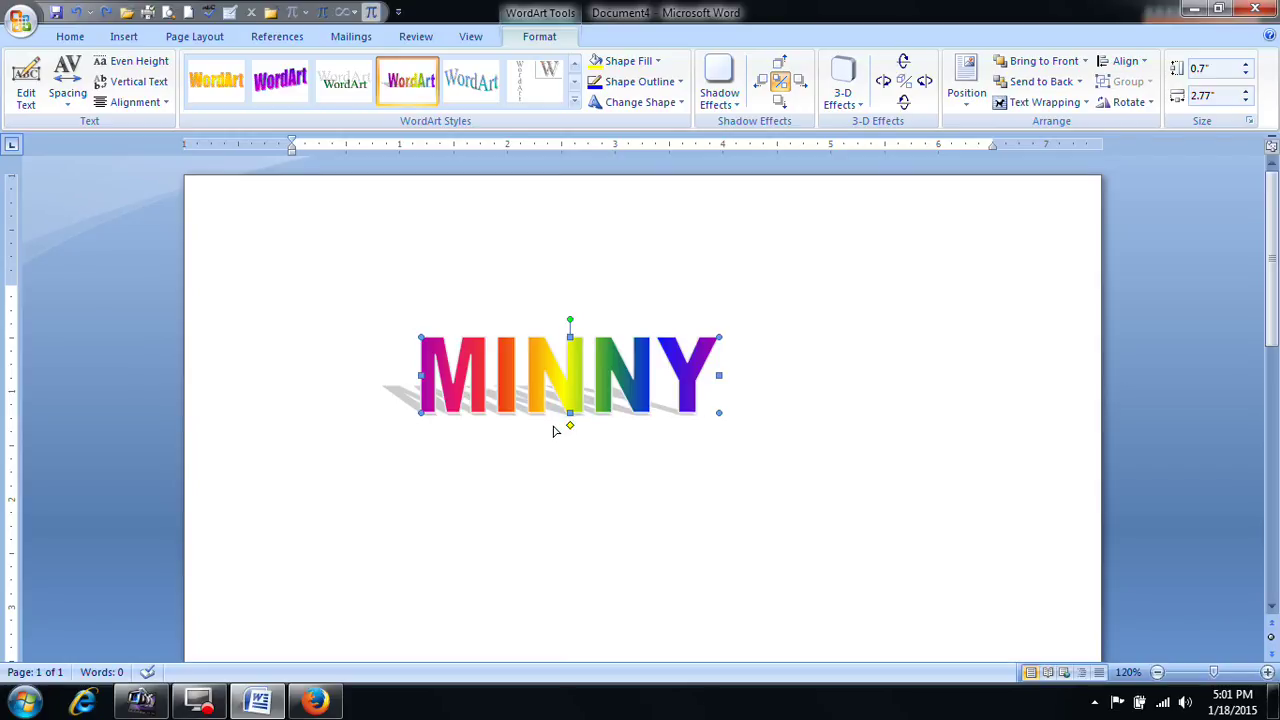
{"action": "left_click_drag", "start_coordinate": [555, 428], "coordinate": [548, 428]}
{"action": "left_click", "coordinate": [574, 100]}
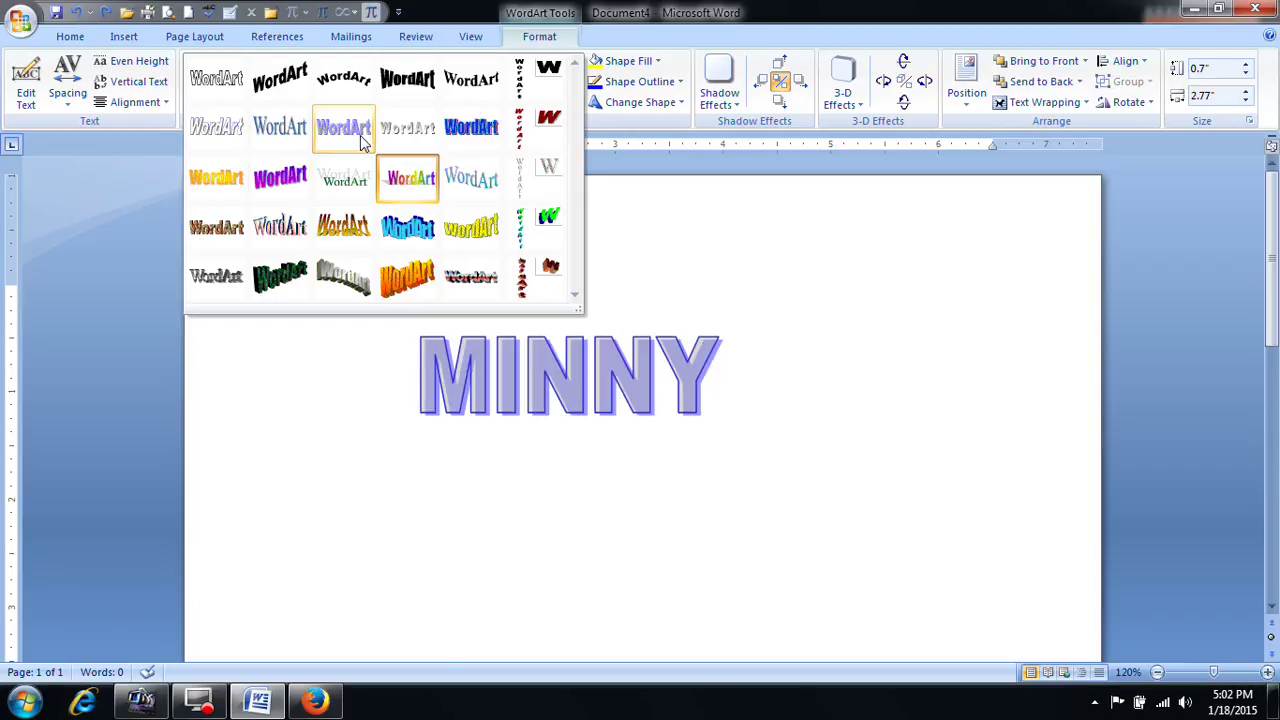
{"action": "left_click", "coordinate": [957, 346]}
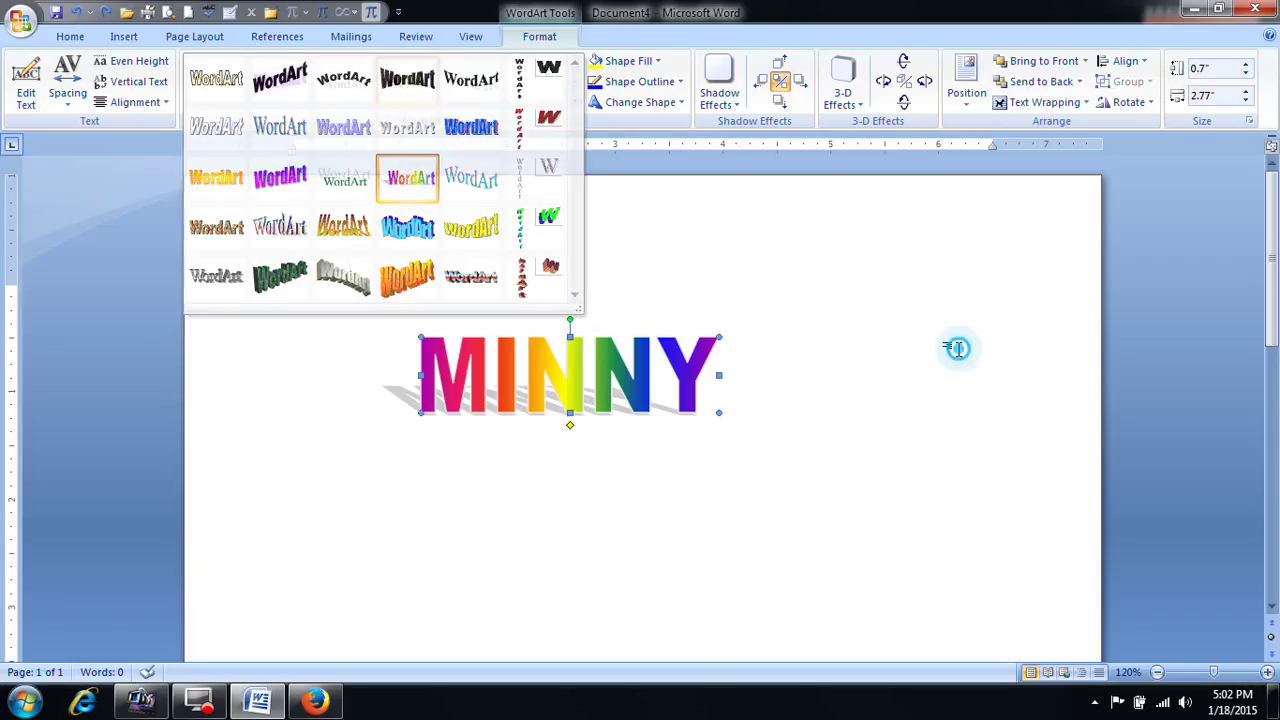
Step: Extend the WordArt text to read MINNY-CHINTU
{"action": "left_click", "coordinate": [29, 108]}
{"action": "left_click", "coordinate": [614, 307]}
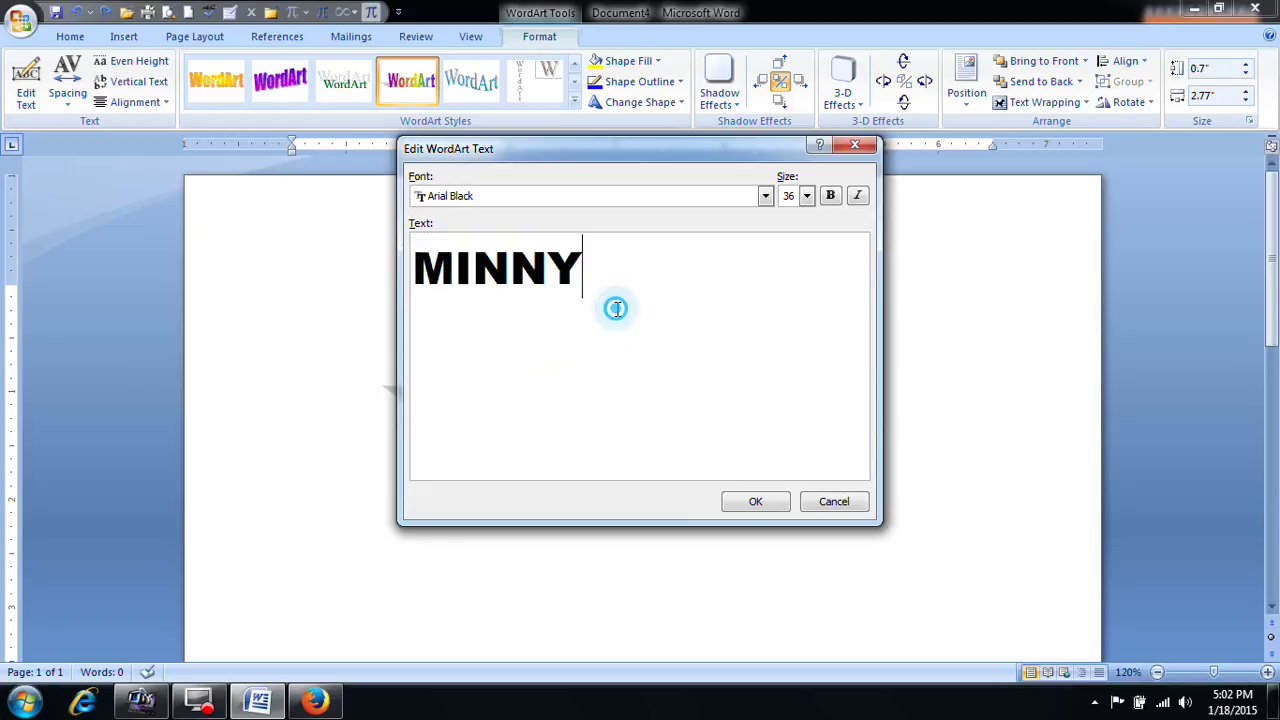
{"action": "type", "text": "-CHI"}
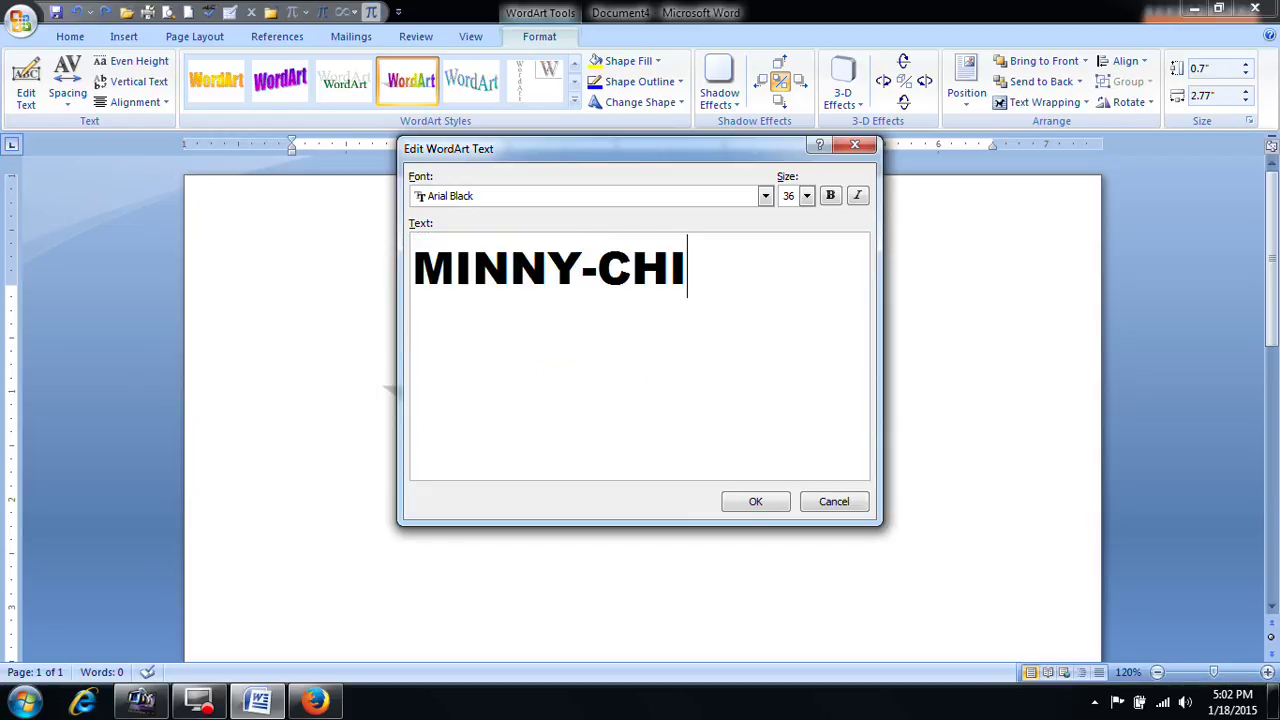
{"action": "type", "text": "NTU"}
{"action": "left_click", "coordinate": [765, 505]}
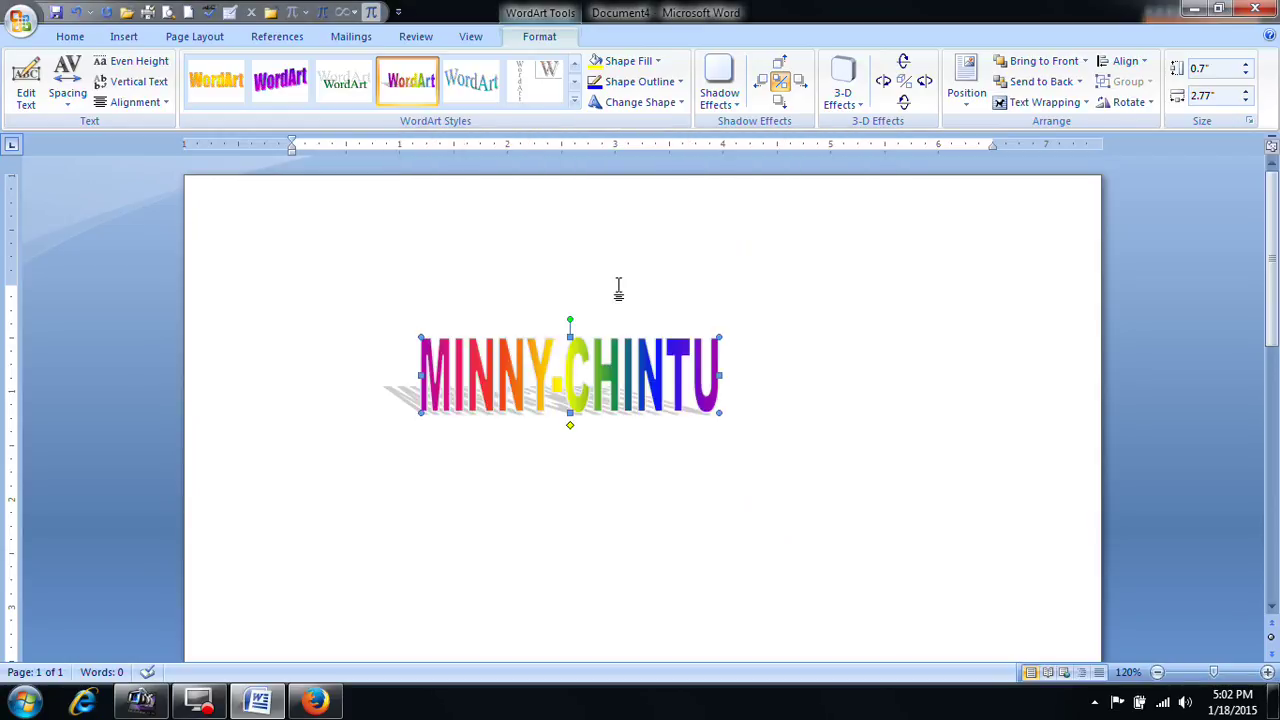
Step: Try very tight, loose and very loose letter spacing, then return it to normal
{"action": "left_click", "coordinate": [68, 98]}
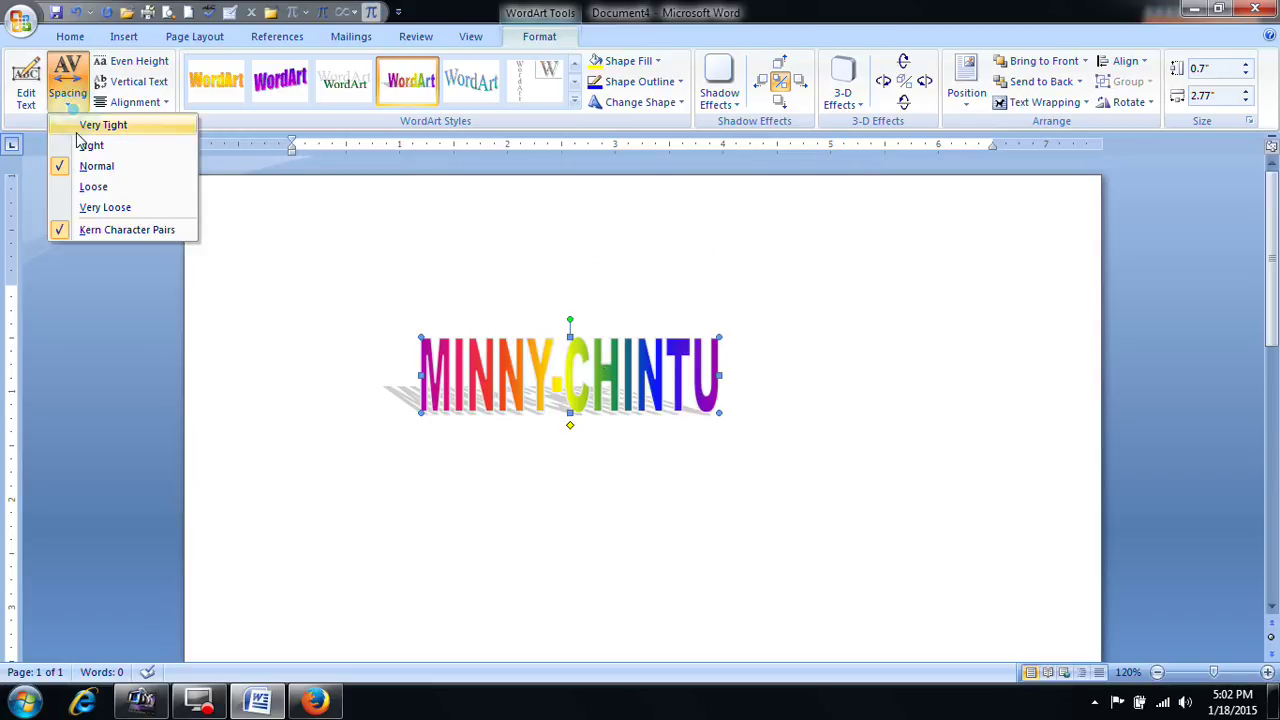
{"action": "left_click", "coordinate": [100, 132]}
{"action": "left_click", "coordinate": [66, 96]}
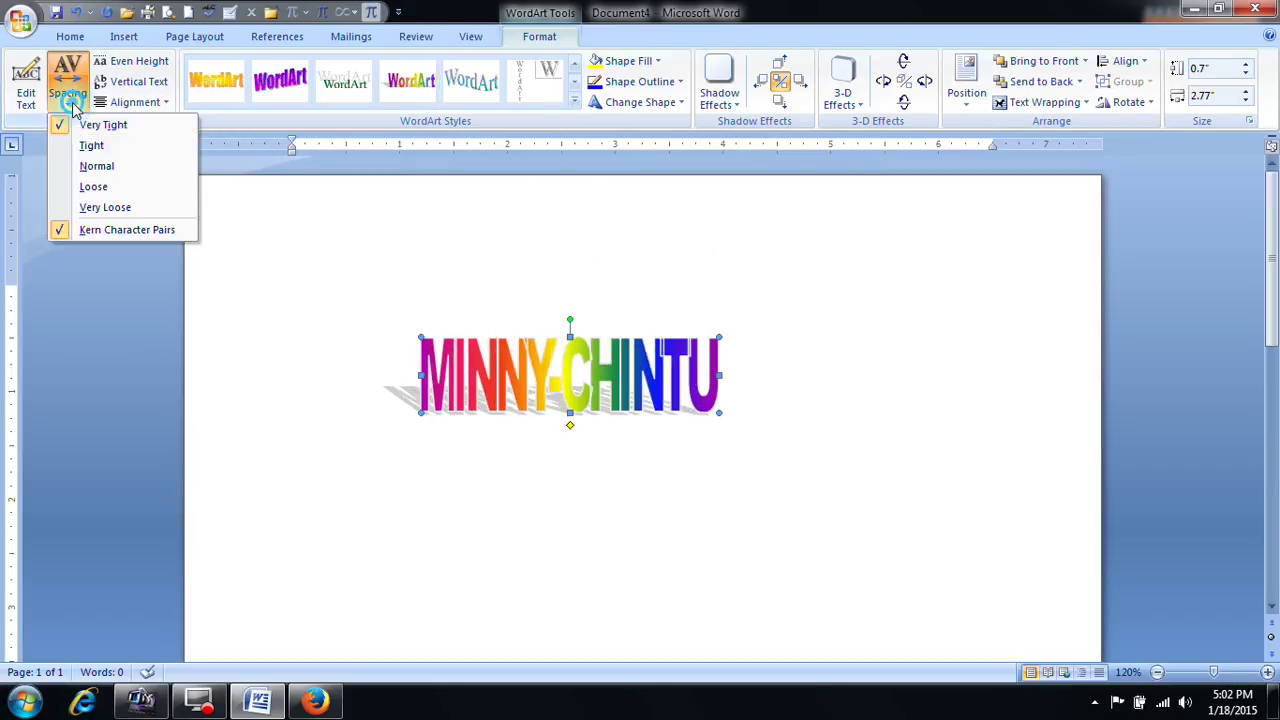
{"action": "left_click", "coordinate": [87, 186]}
{"action": "left_click", "coordinate": [67, 90]}
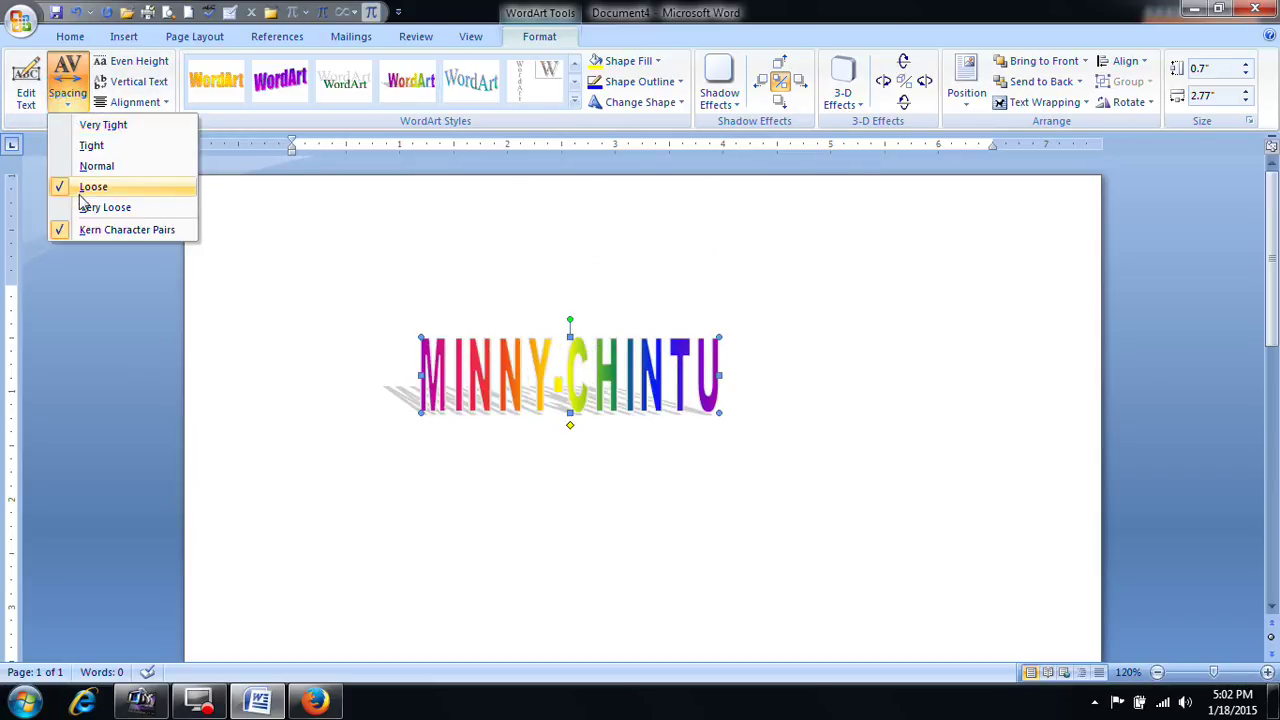
{"action": "left_click", "coordinate": [90, 207]}
{"action": "left_click", "coordinate": [68, 100]}
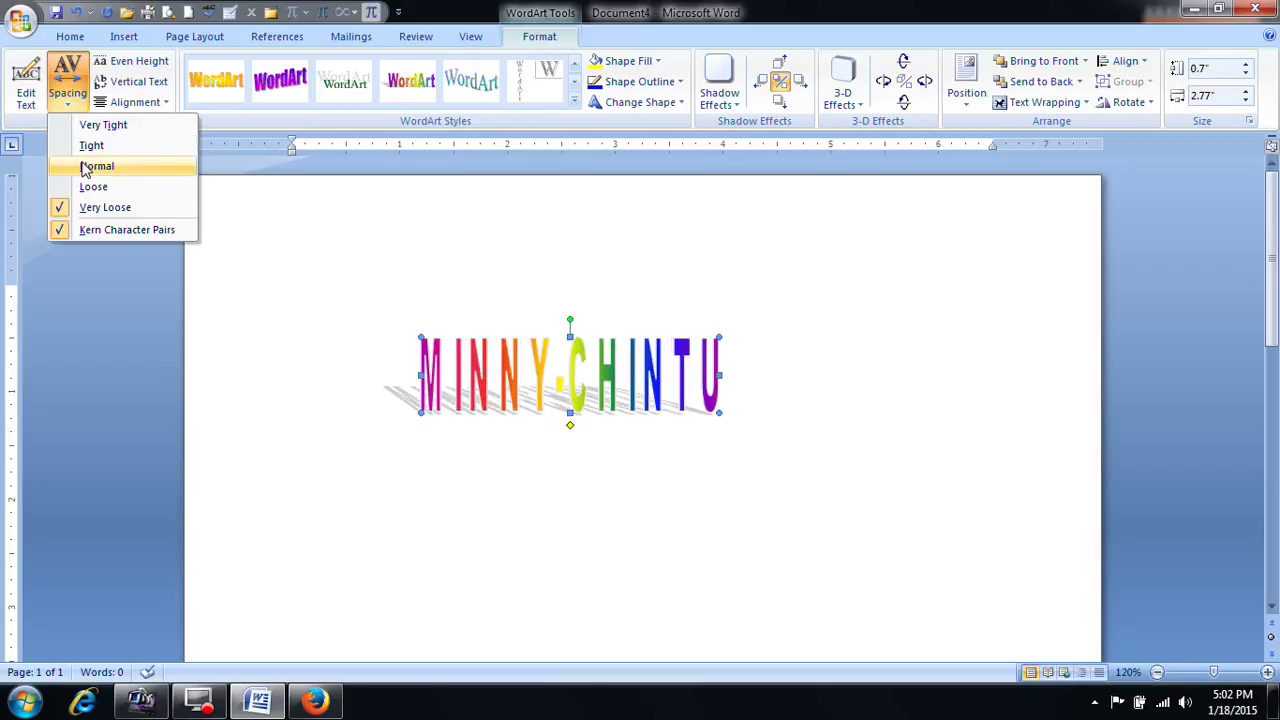
{"action": "left_click", "coordinate": [86, 166]}
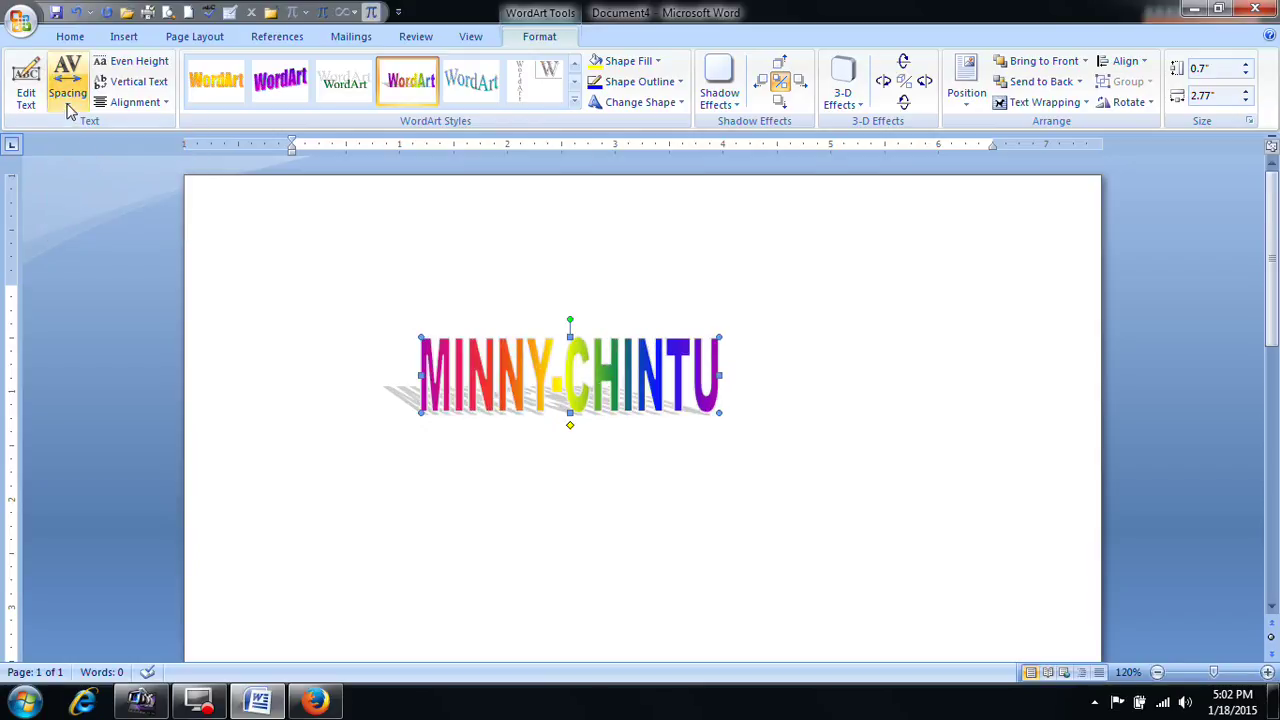
Step: Toggle even letter height and vertical text on and off, right-align the text, and show the Shape Fill palette
{"action": "left_click", "coordinate": [140, 62]}
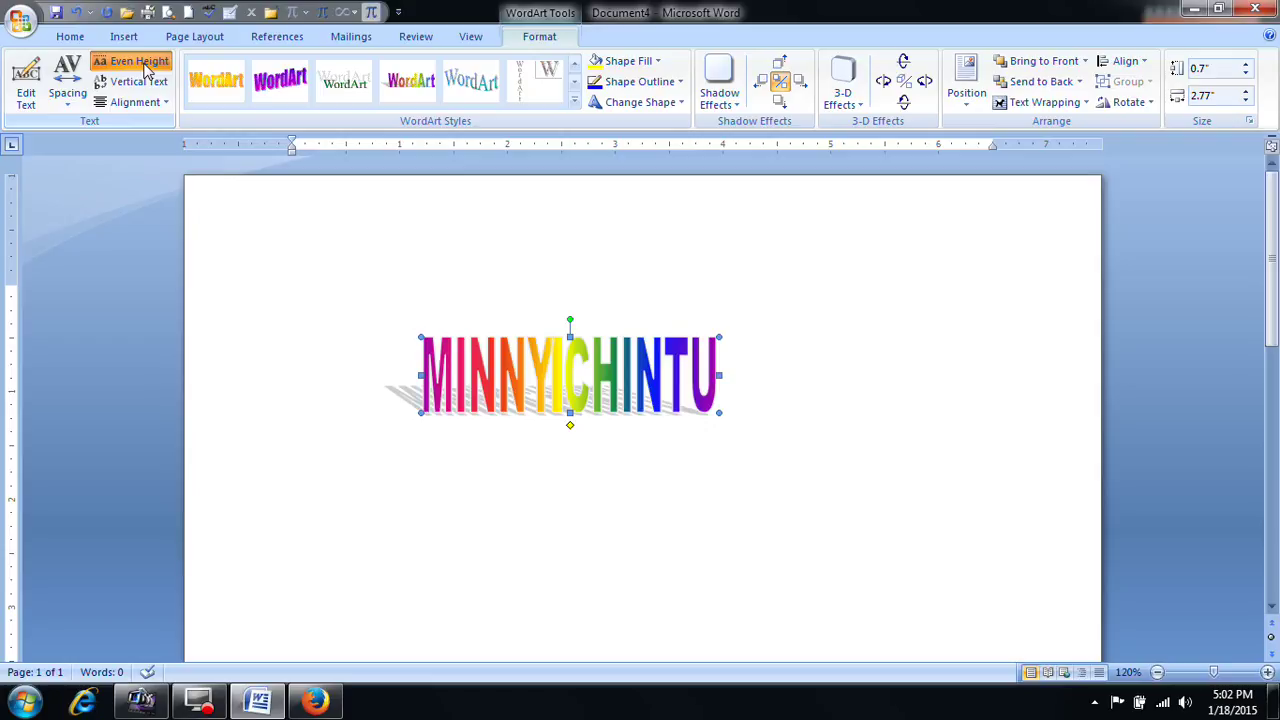
{"action": "left_click", "coordinate": [140, 81]}
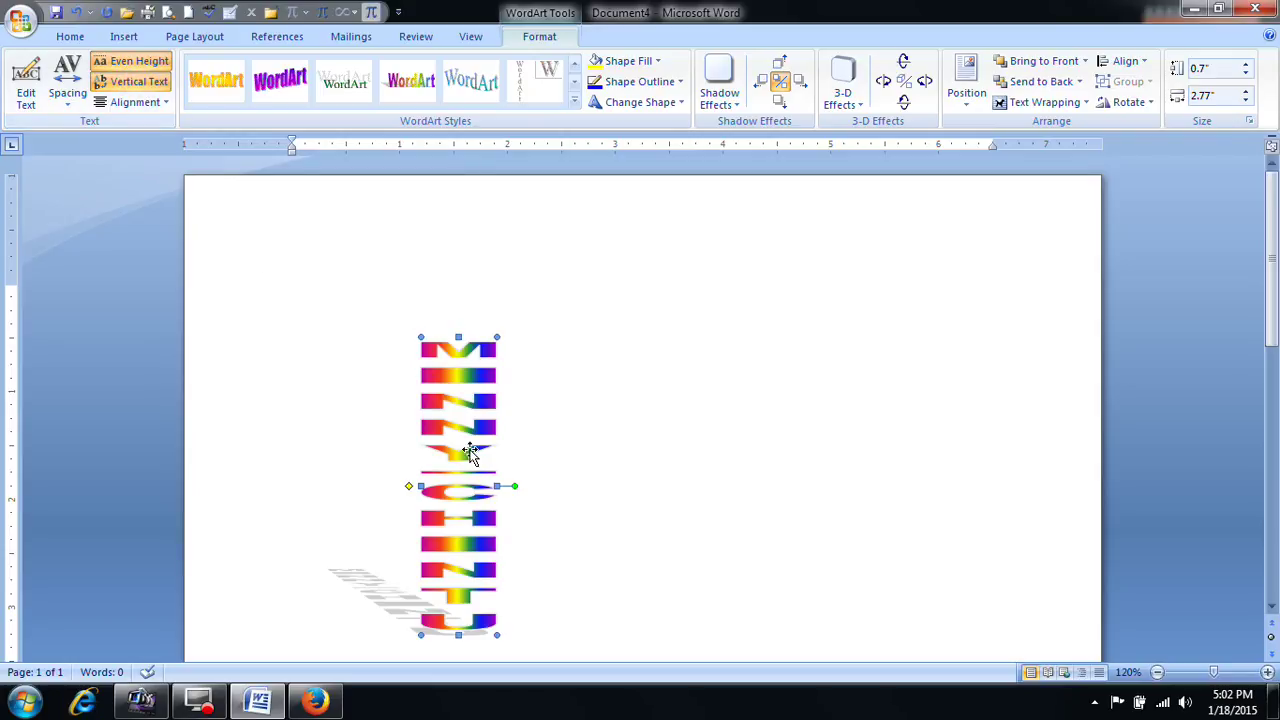
{"action": "scroll", "coordinate": [471, 451], "scroll_direction": "down", "scroll_amount": 1}
{"action": "left_click", "coordinate": [137, 61]}
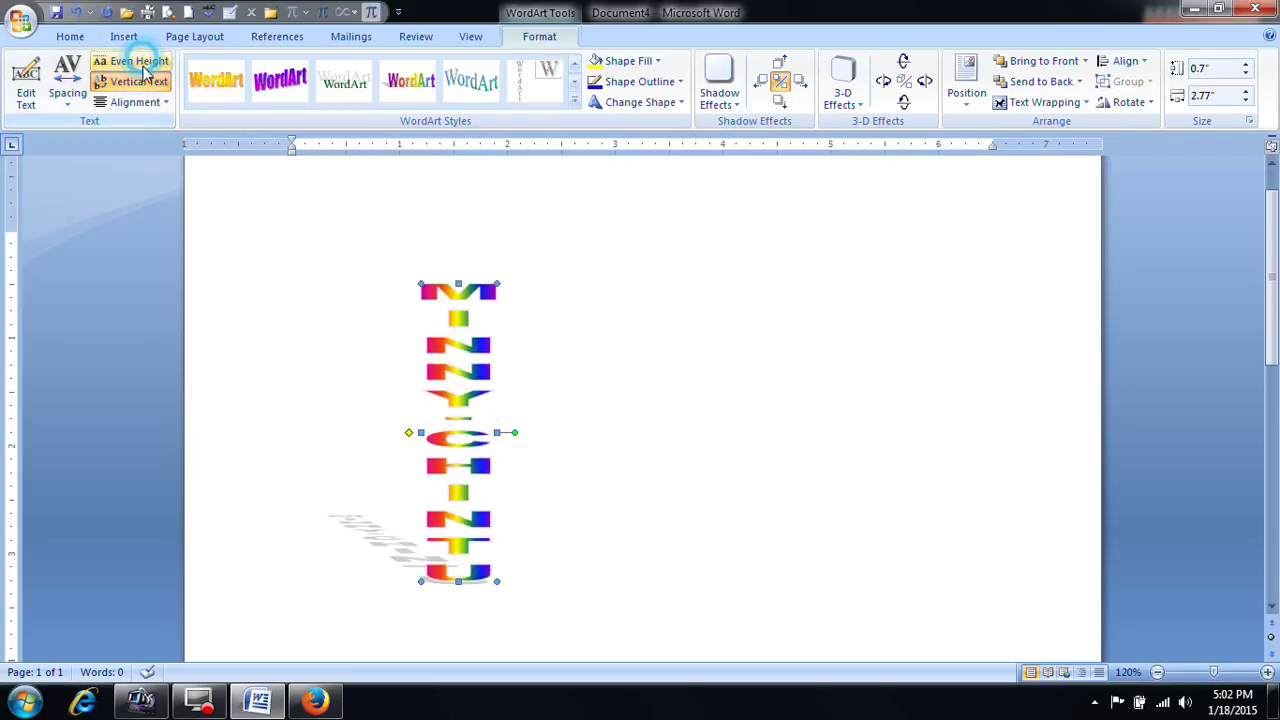
{"action": "left_click", "coordinate": [138, 81]}
{"action": "left_click", "coordinate": [135, 102]}
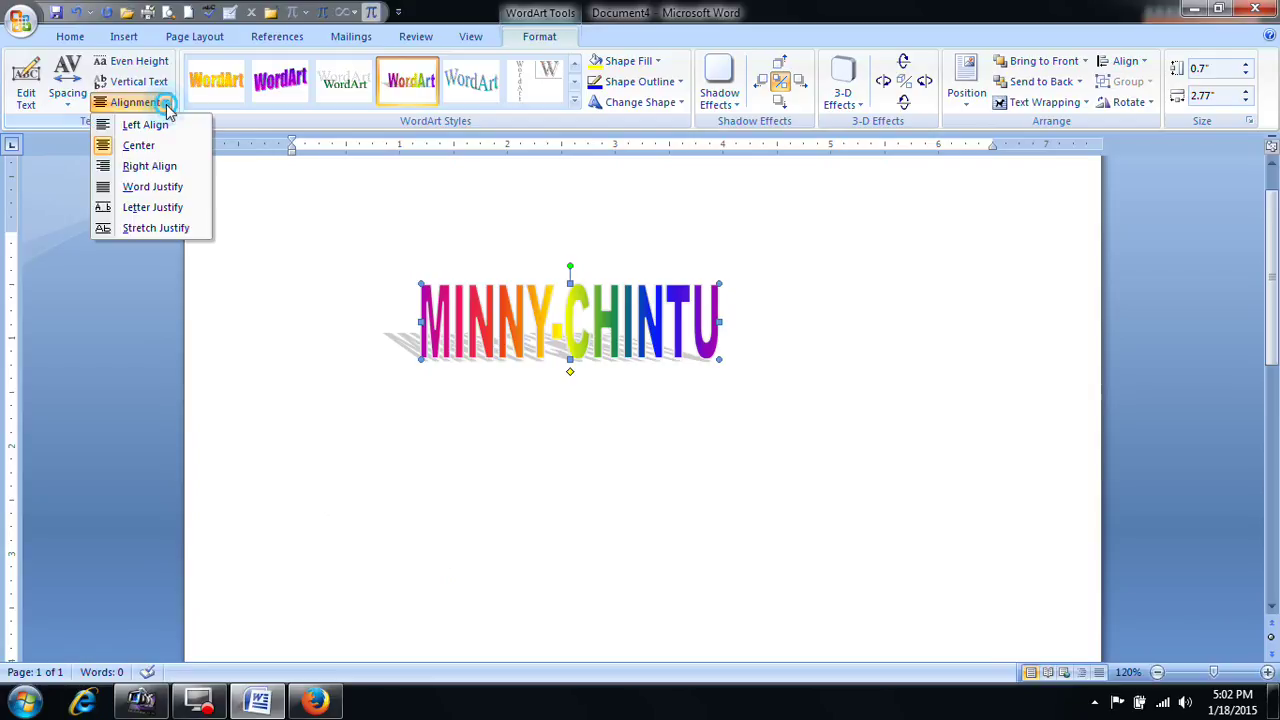
{"action": "left_click", "coordinate": [160, 165]}
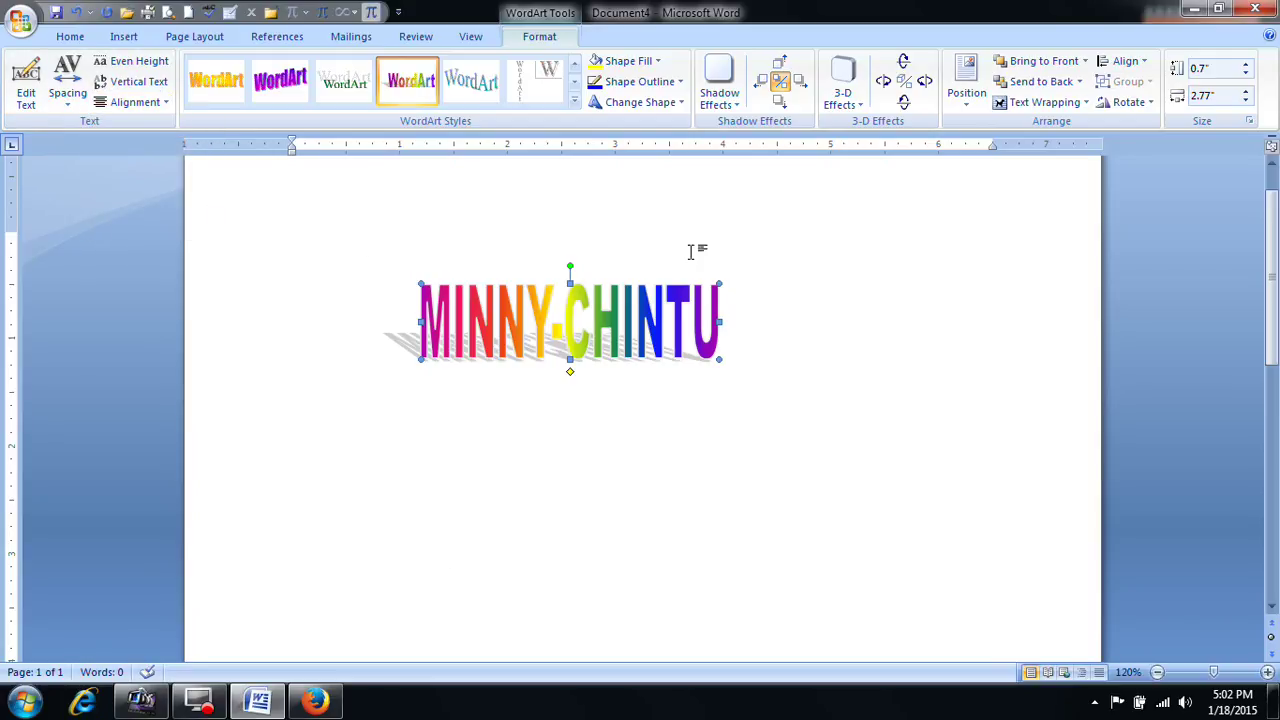
{"action": "left_click", "coordinate": [657, 61]}
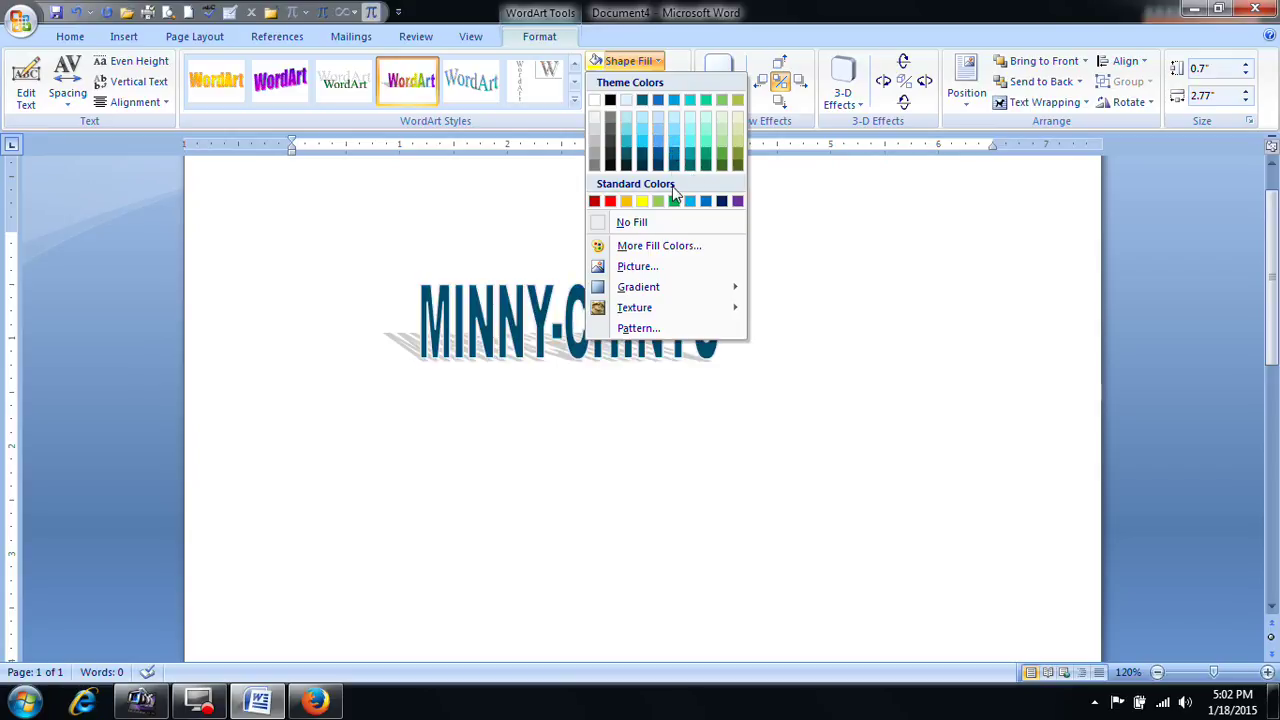
Step: Fill the MINNY-CHINTU letters with the JPEG photo from the Downloads folder
{"action": "left_click", "coordinate": [642, 267]}
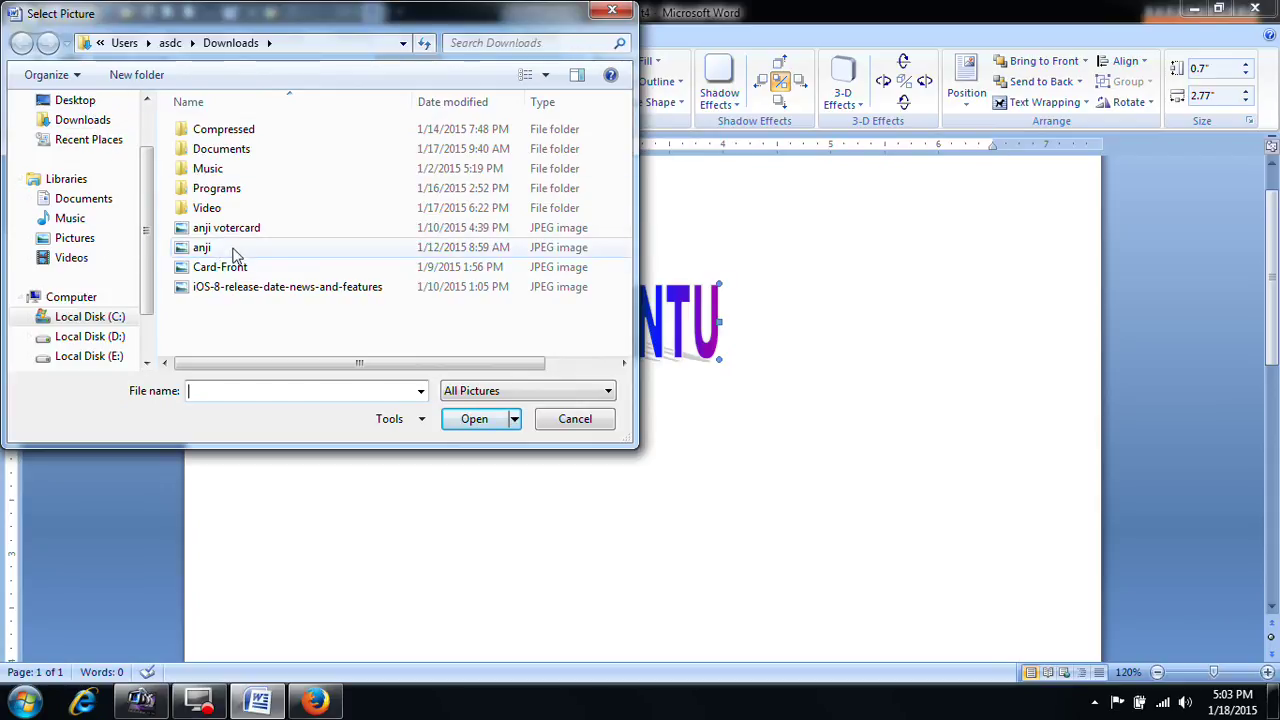
{"action": "left_click", "coordinate": [201, 247]}
{"action": "left_click", "coordinate": [474, 418]}
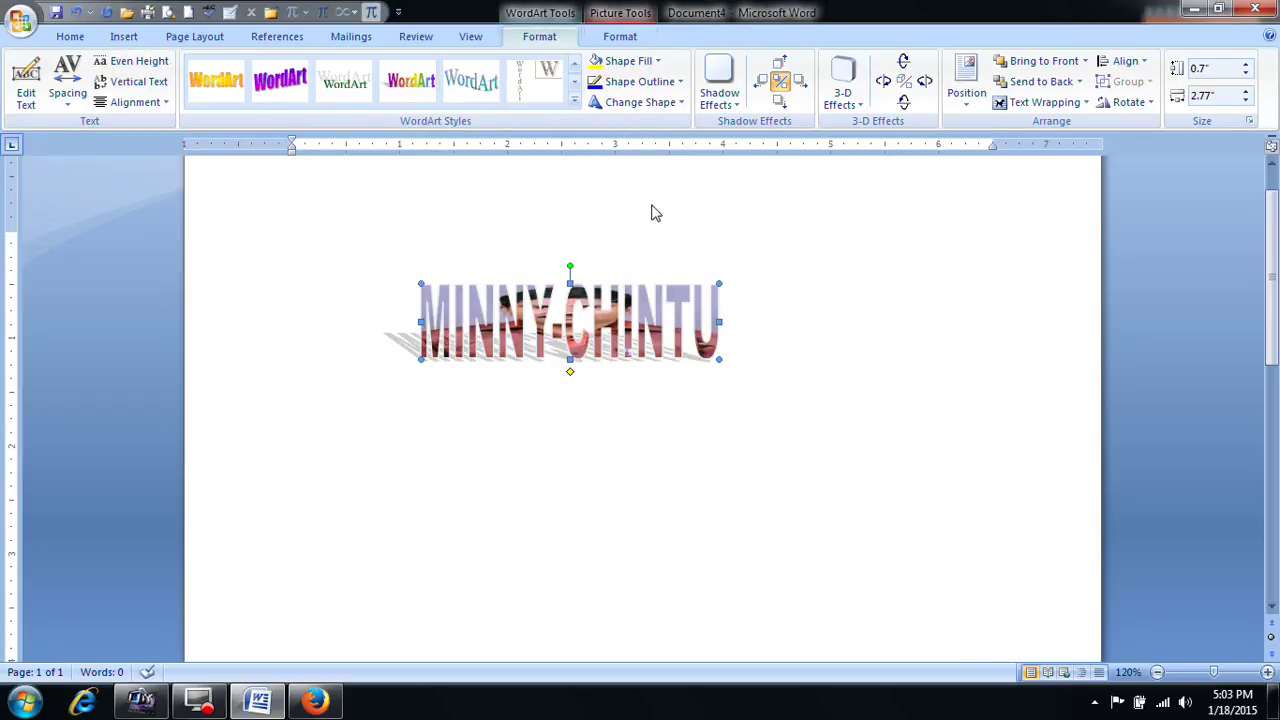
Step: Give the letters a light blue outline and try warp shapes, including a circular button warp
{"action": "left_click", "coordinate": [678, 82]}
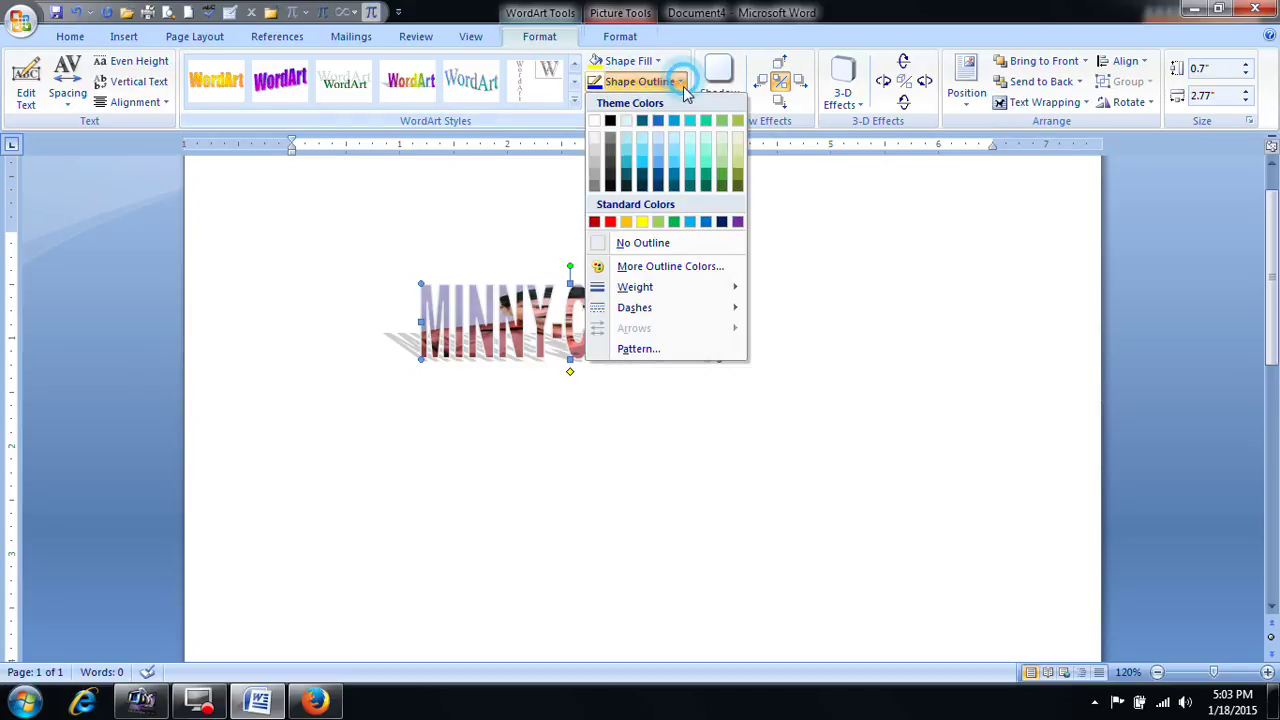
{"action": "left_click", "coordinate": [691, 223]}
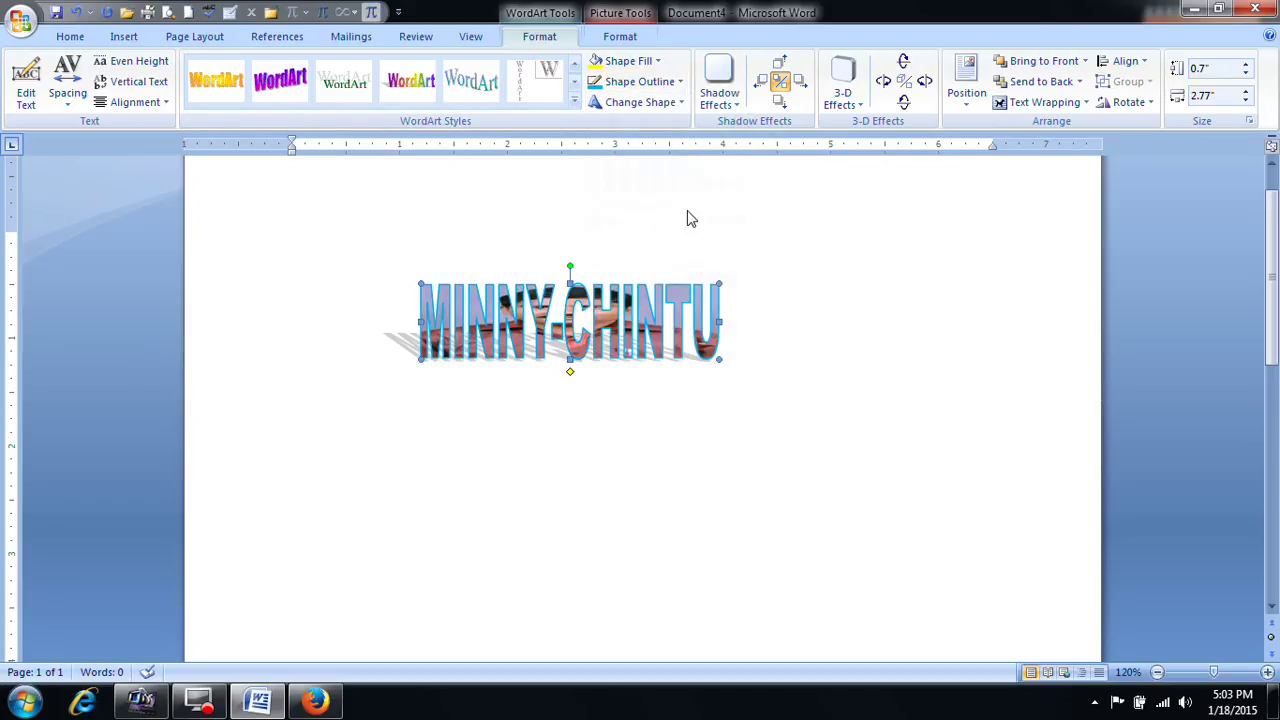
{"action": "left_click", "coordinate": [650, 102]}
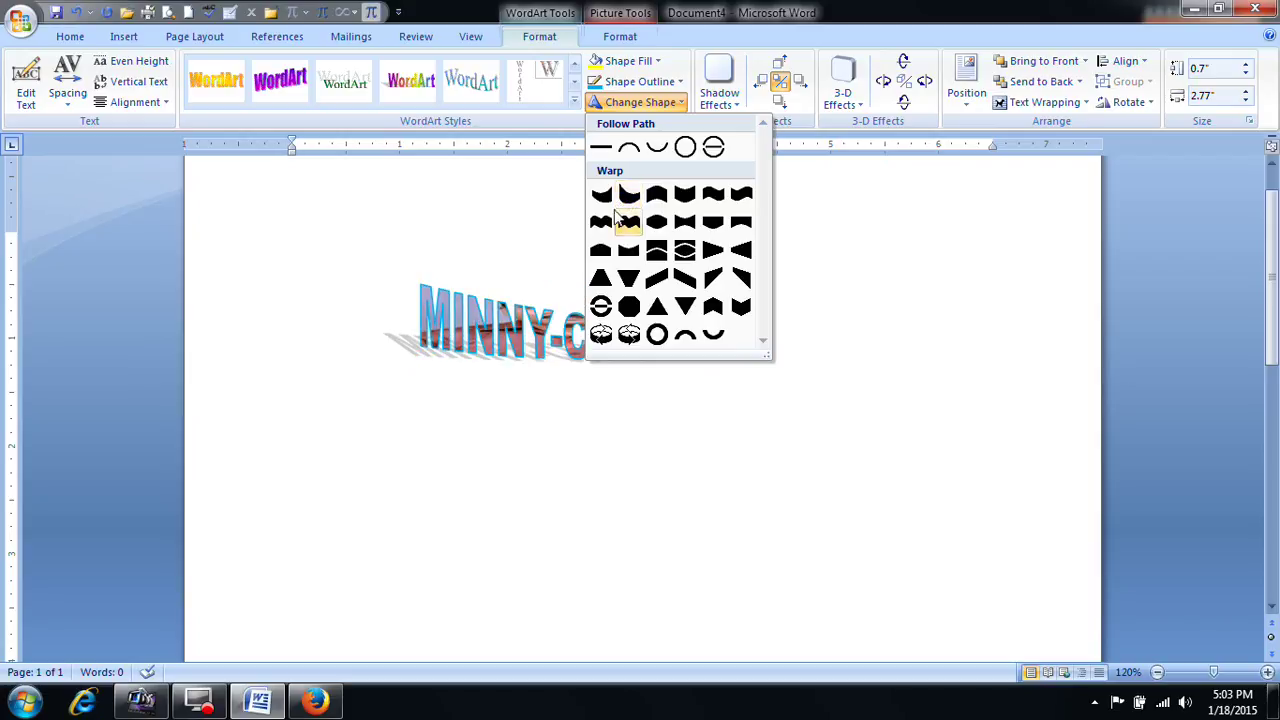
{"action": "left_click", "coordinate": [657, 283]}
{"action": "left_click", "coordinate": [670, 103]}
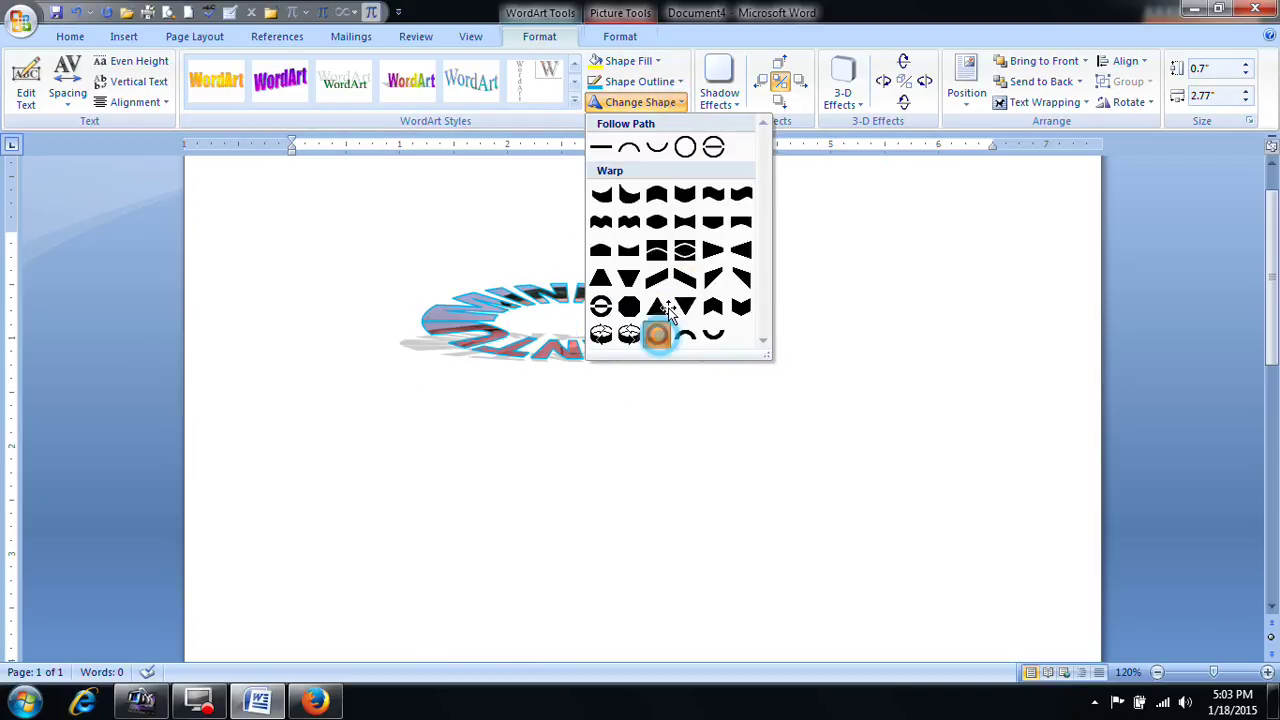
{"action": "left_click", "coordinate": [657, 334]}
Step: Try arch and other warp shapes, then return the WordArt to plain straight text
{"action": "left_click", "coordinate": [683, 104]}
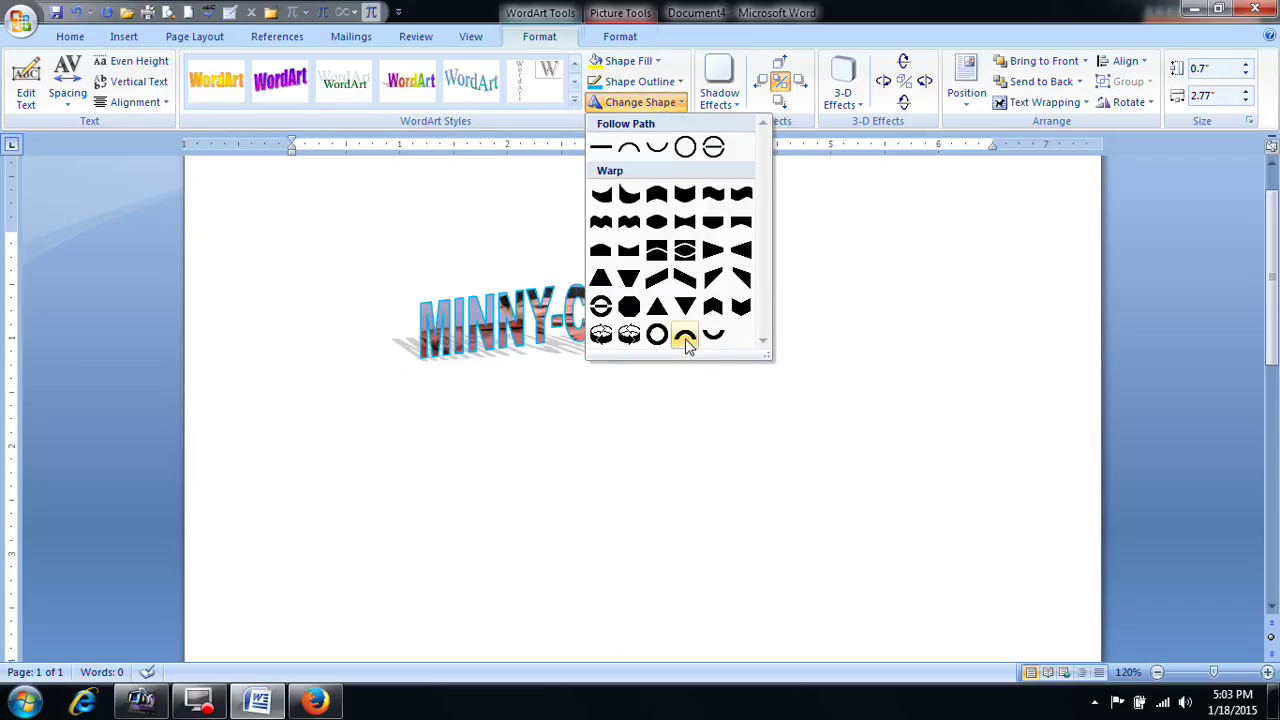
{"action": "left_click", "coordinate": [686, 334]}
{"action": "left_click", "coordinate": [680, 104]}
{"action": "left_click", "coordinate": [713, 334]}
{"action": "left_click", "coordinate": [681, 104]}
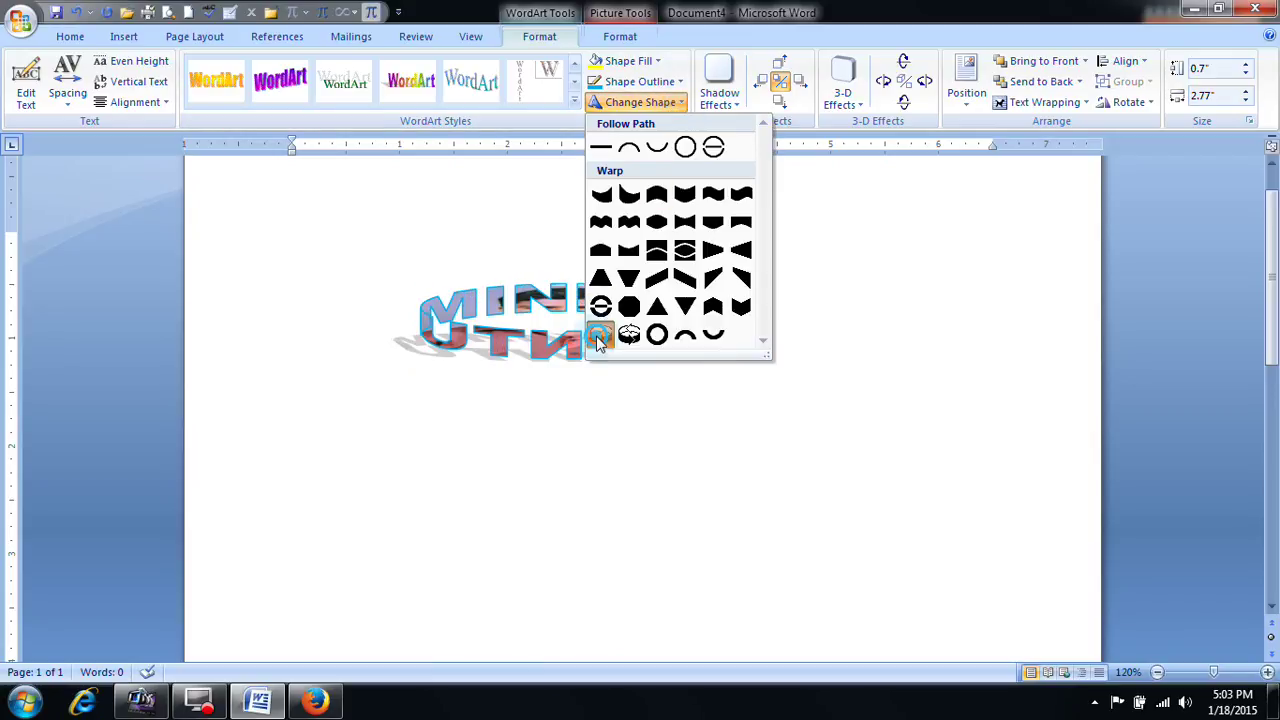
{"action": "left_click", "coordinate": [628, 250]}
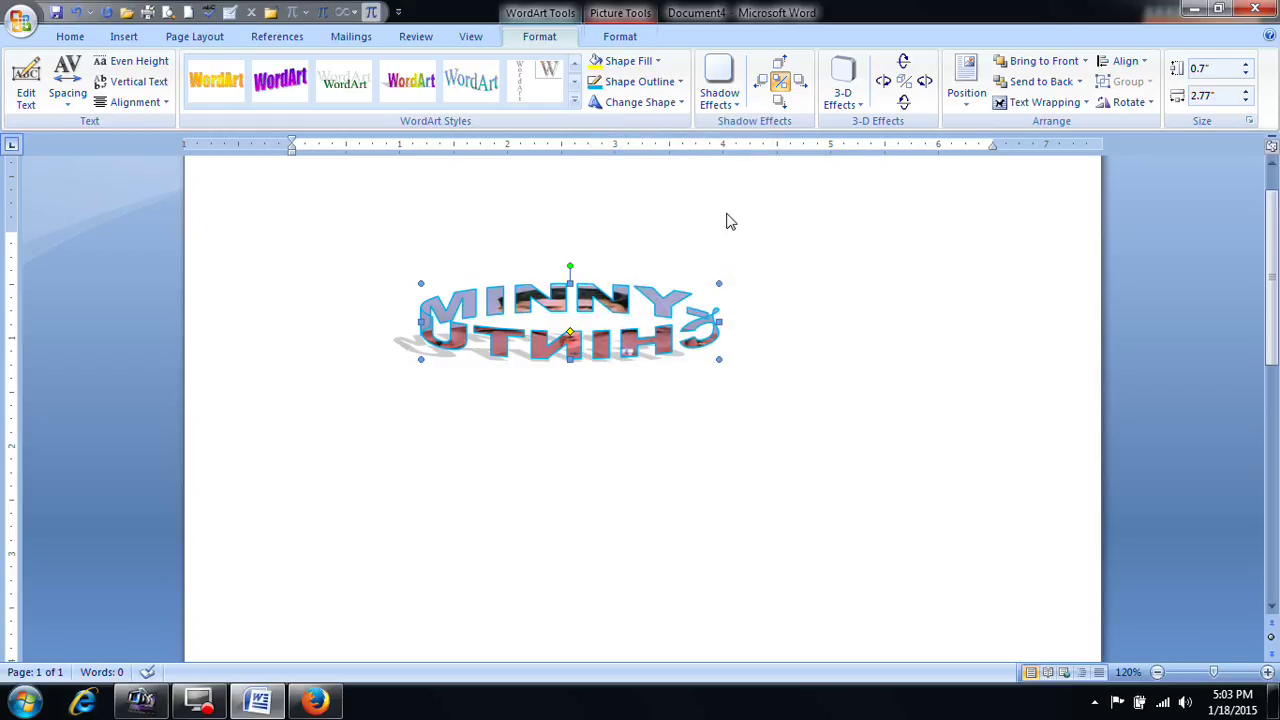
{"action": "left_click", "coordinate": [663, 102]}
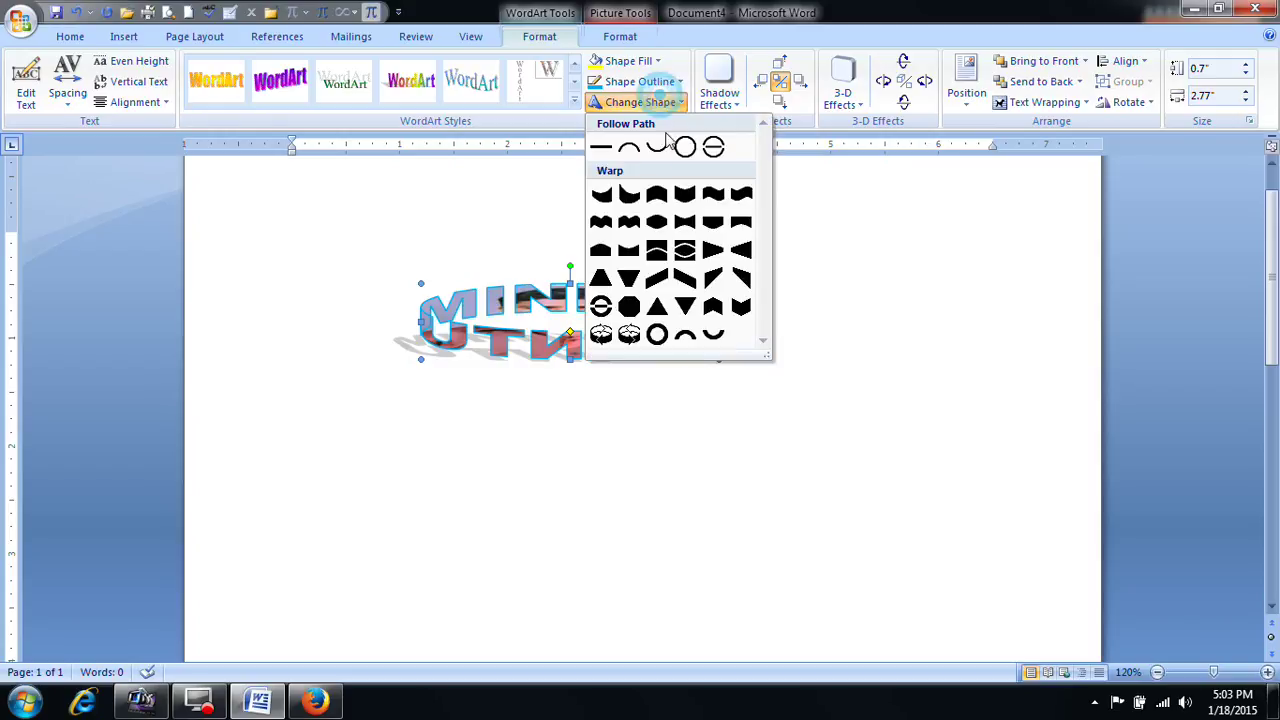
{"action": "left_click", "coordinate": [601, 148]}
Step: Add Shadow Style 2 to the WordArt and make the shadow light blue
{"action": "left_click", "coordinate": [719, 88]}
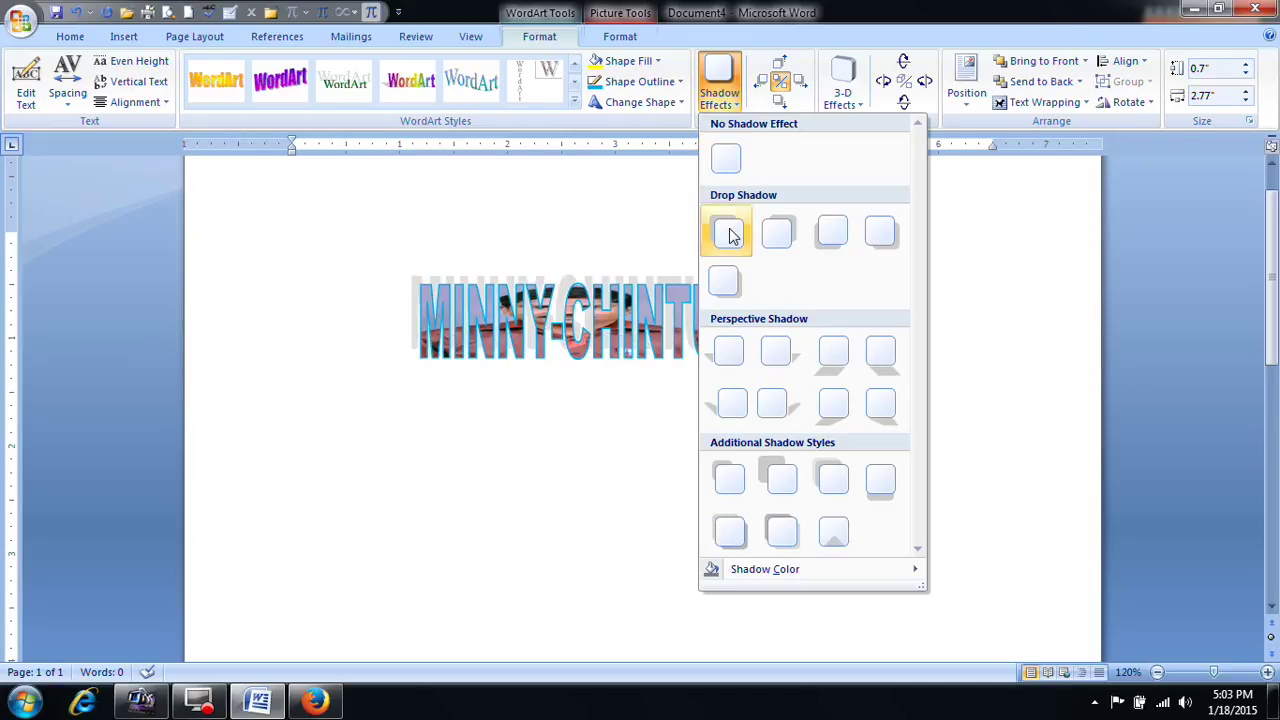
{"action": "left_click", "coordinate": [777, 232]}
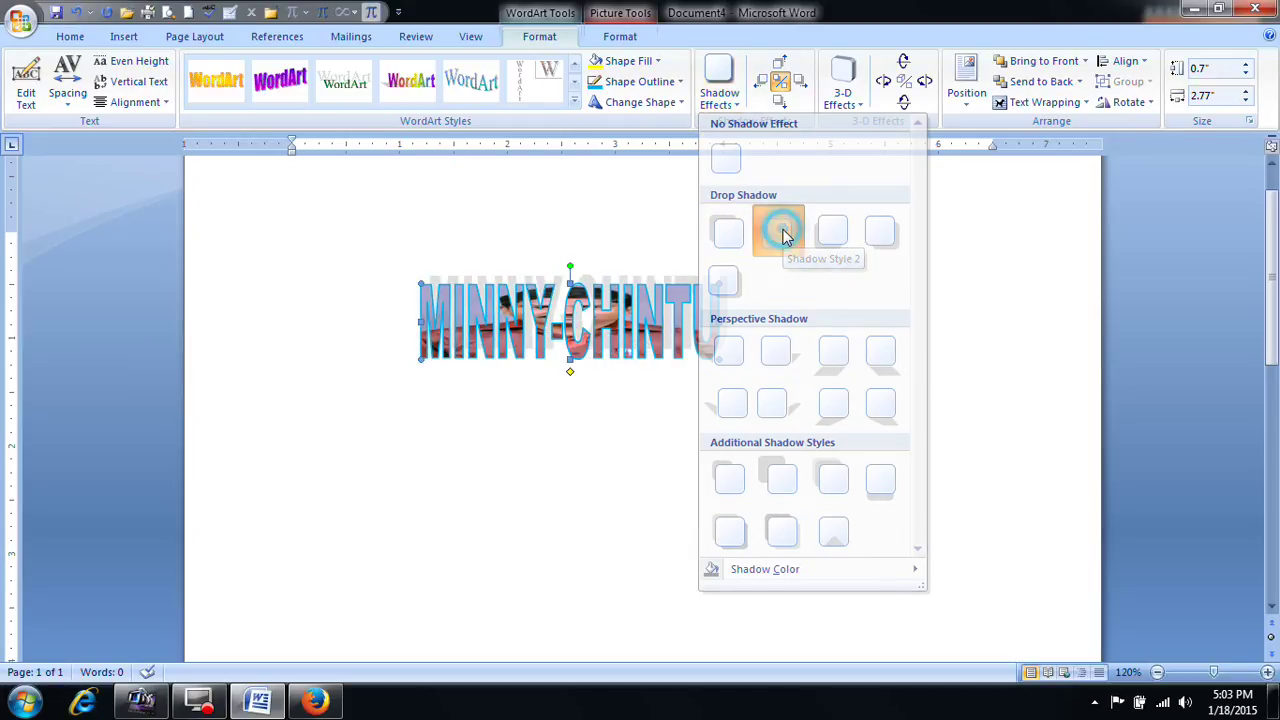
{"action": "left_click", "coordinate": [719, 88]}
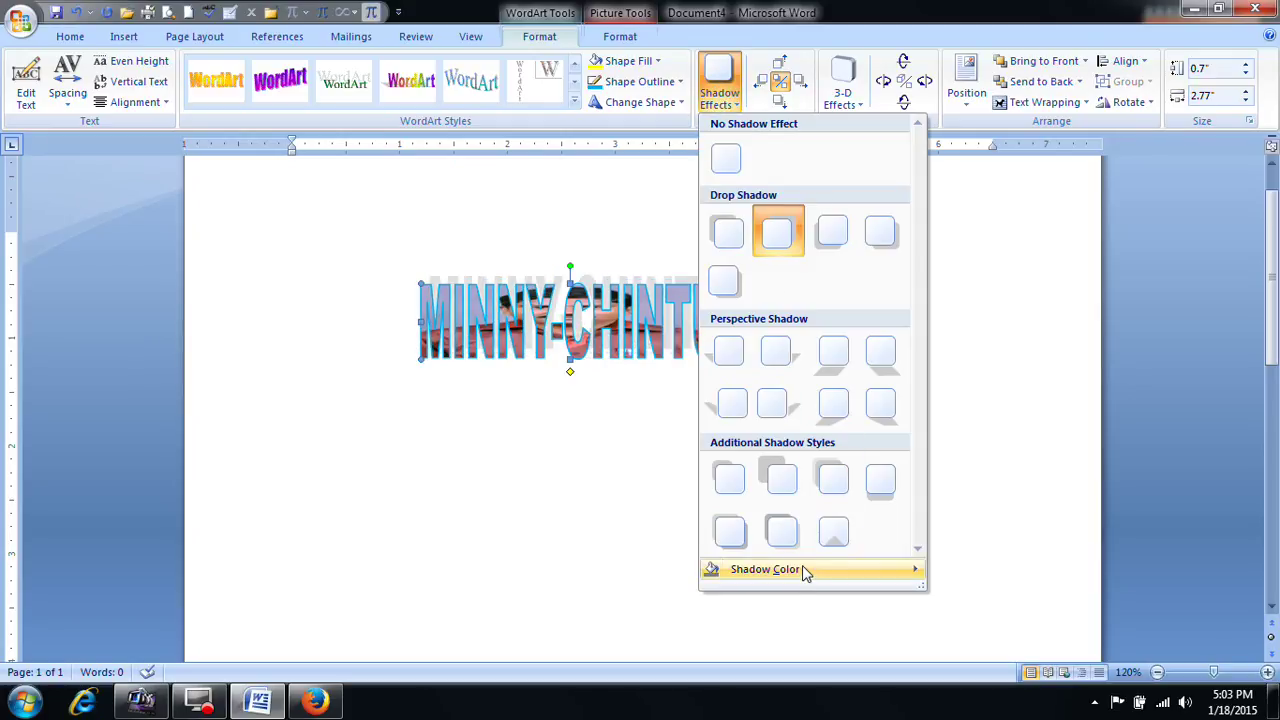
{"action": "mouse_move", "coordinate": [810, 571]}
{"action": "left_click", "coordinate": [1010, 577]}
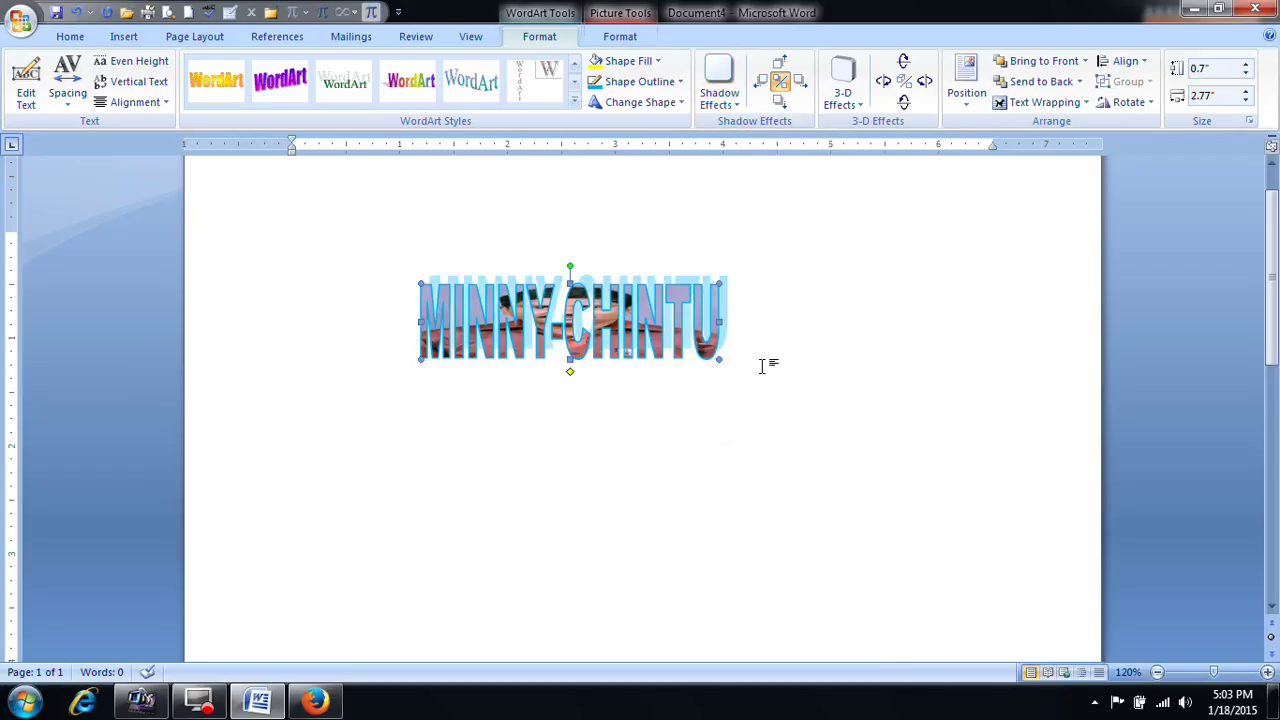
Step: Nudge the shadow right six times, back left twice, and down three times
{"action": "left_click", "coordinate": [803, 83]}
{"action": "left_click", "coordinate": [803, 83]}
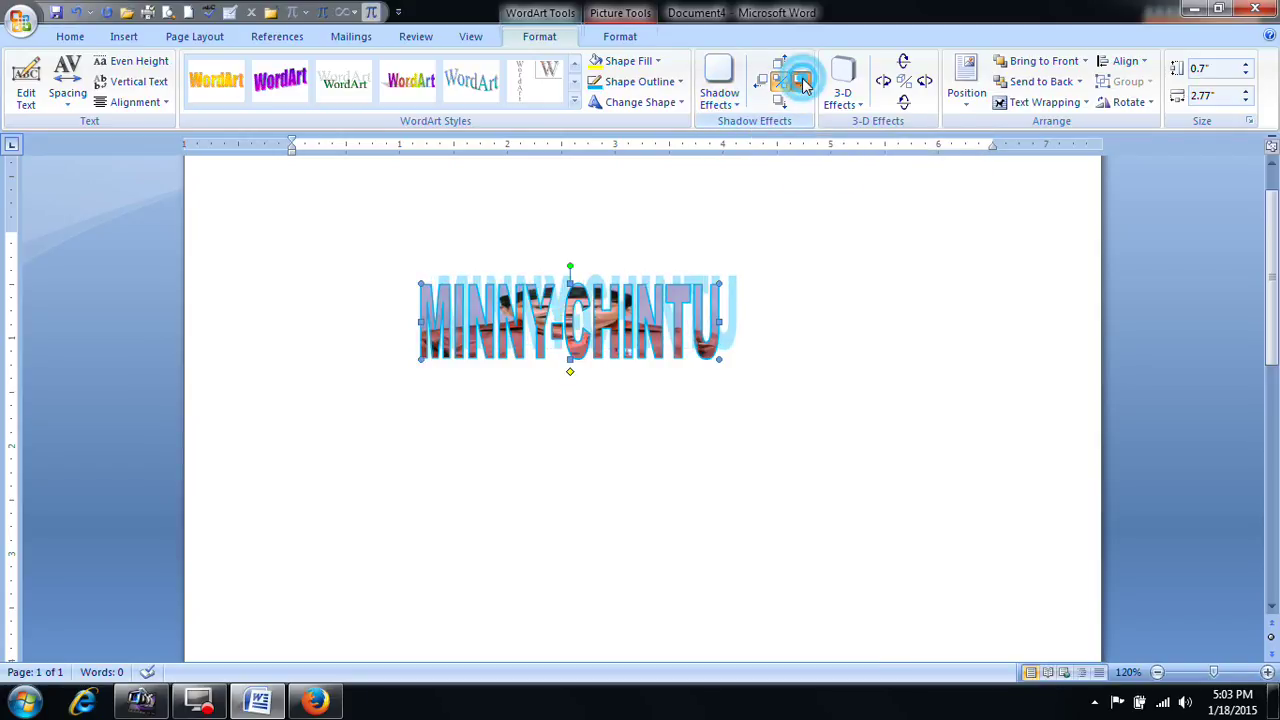
{"action": "left_click", "coordinate": [803, 83]}
{"action": "left_click", "coordinate": [803, 83]}
{"action": "left_click", "coordinate": [801, 85]}
{"action": "left_click", "coordinate": [801, 85]}
{"action": "left_click", "coordinate": [801, 85]}
{"action": "left_click", "coordinate": [801, 84]}
{"action": "left_click", "coordinate": [764, 84]}
{"action": "left_click", "coordinate": [764, 84]}
{"action": "left_click", "coordinate": [765, 84]}
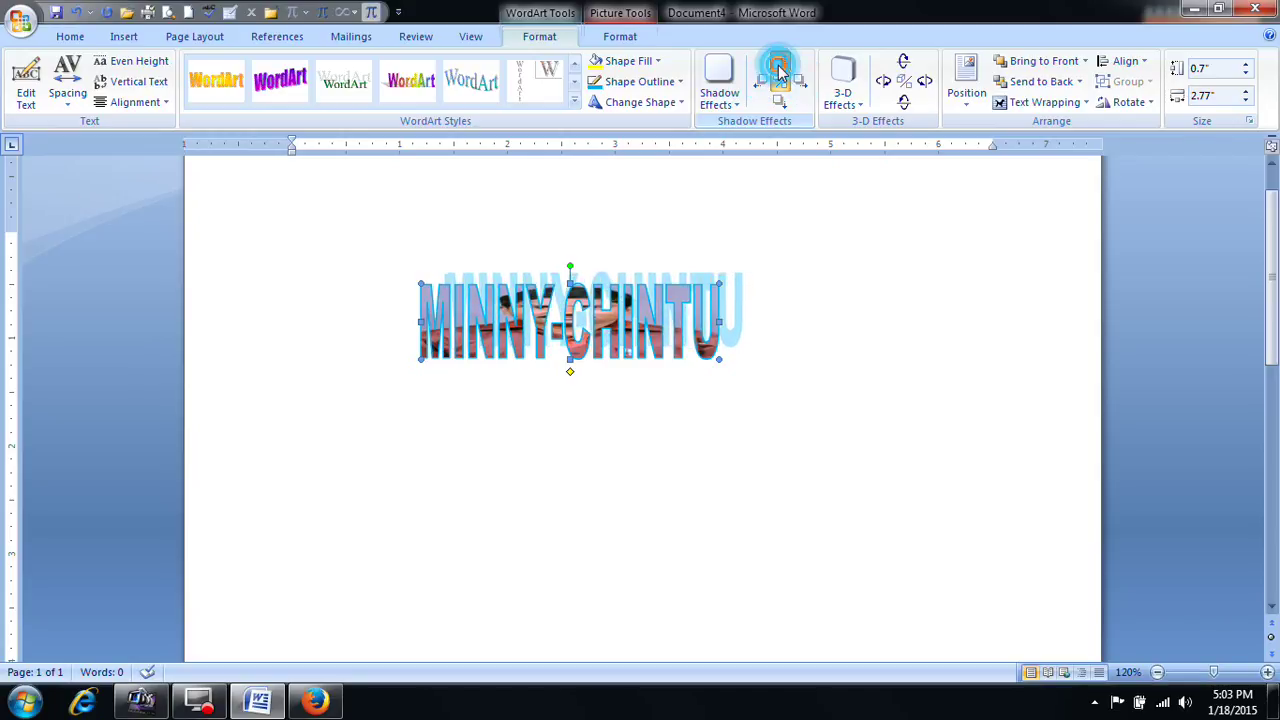
{"action": "left_click", "coordinate": [783, 103]}
{"action": "left_click", "coordinate": [784, 105]}
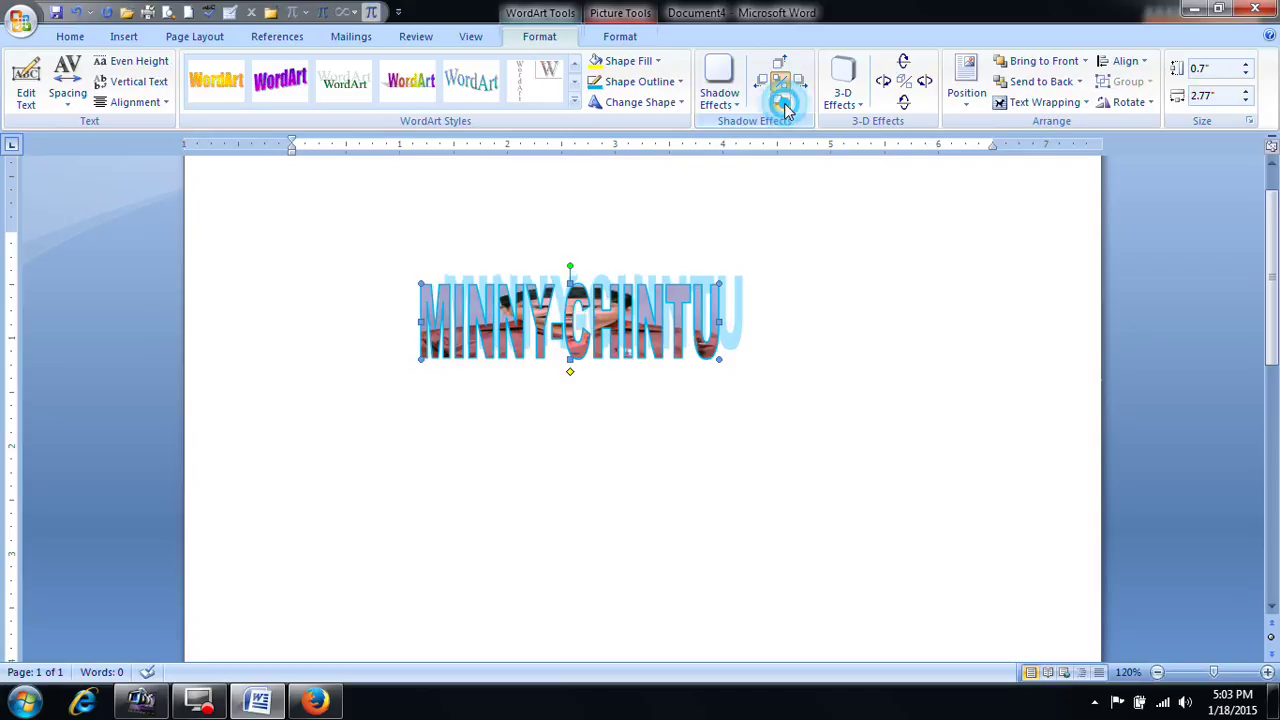
{"action": "left_click", "coordinate": [785, 105]}
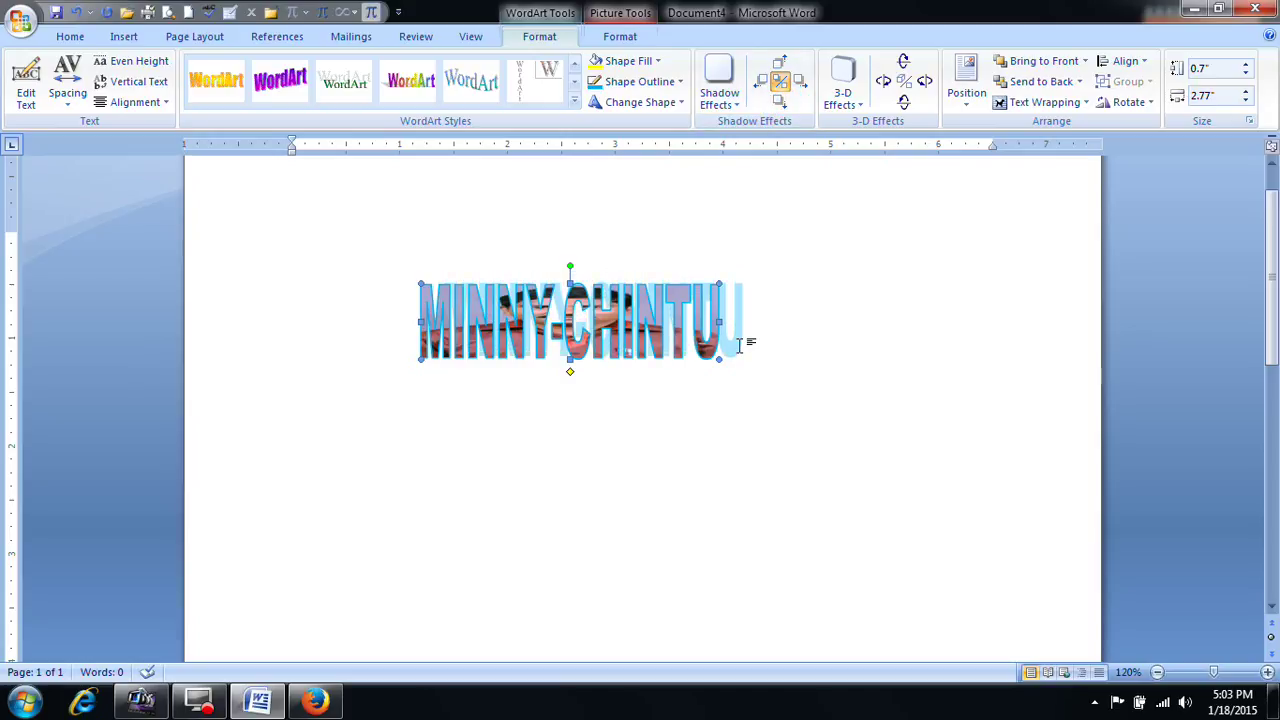
{"action": "left_click", "coordinate": [850, 100]}
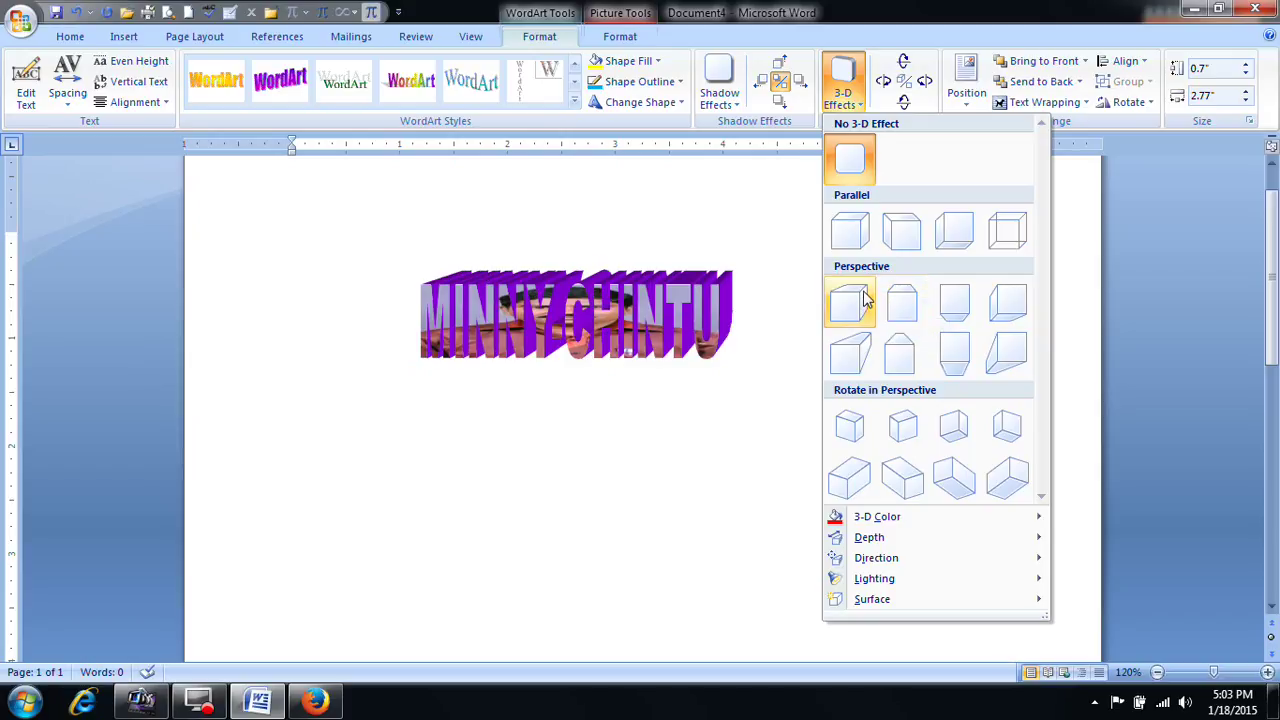
Step: Apply a rotate-in-perspective 3-D style and colour its sides teal blue
{"action": "left_click", "coordinate": [958, 422]}
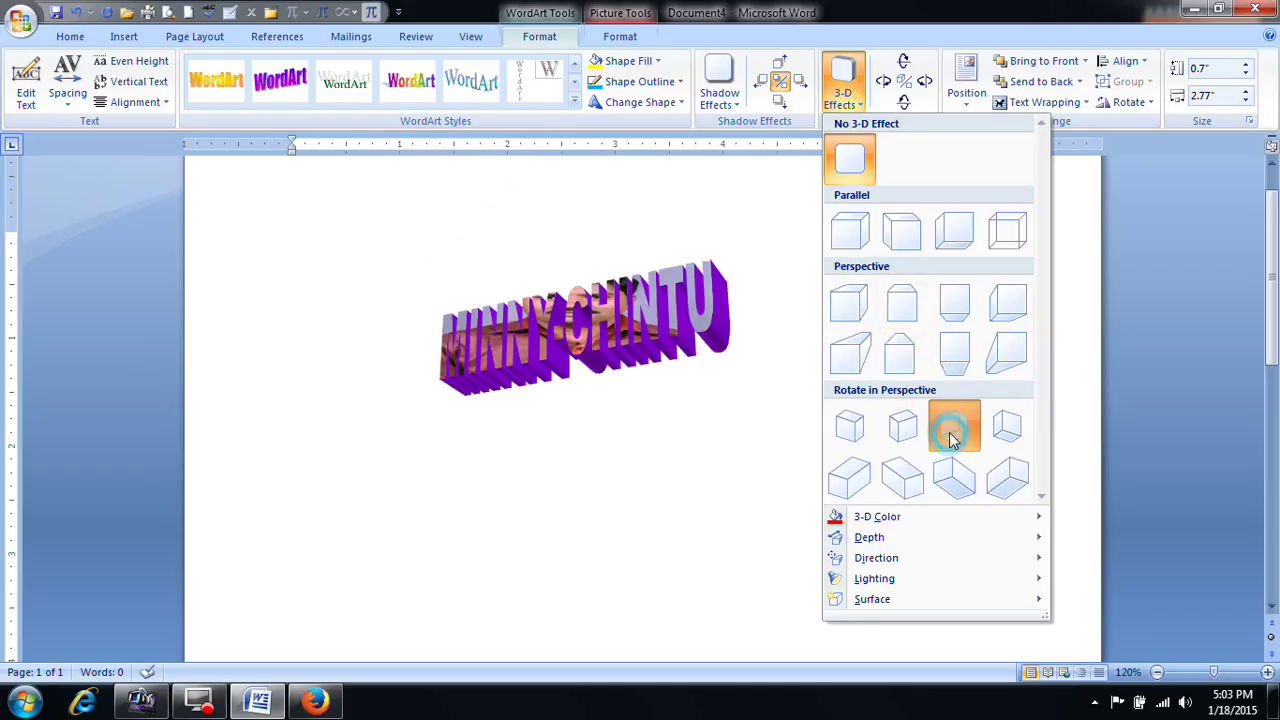
{"action": "left_click", "coordinate": [843, 90]}
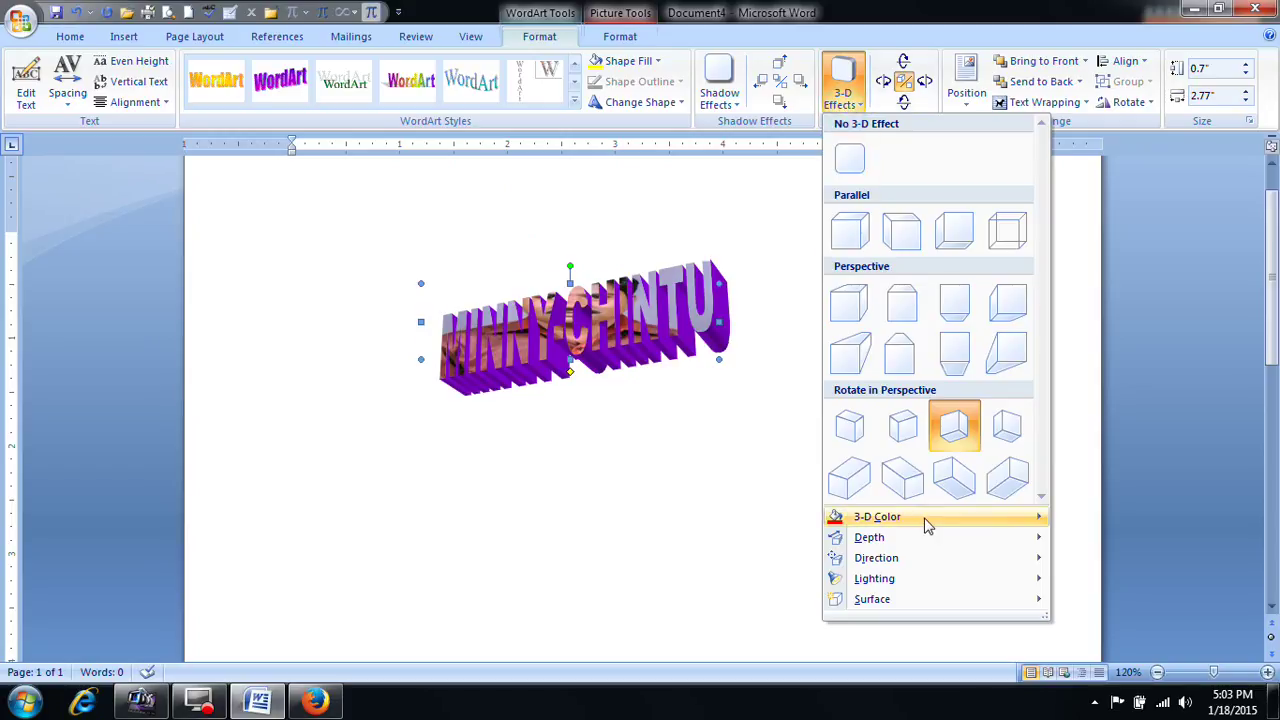
{"action": "mouse_move", "coordinate": [928, 520]}
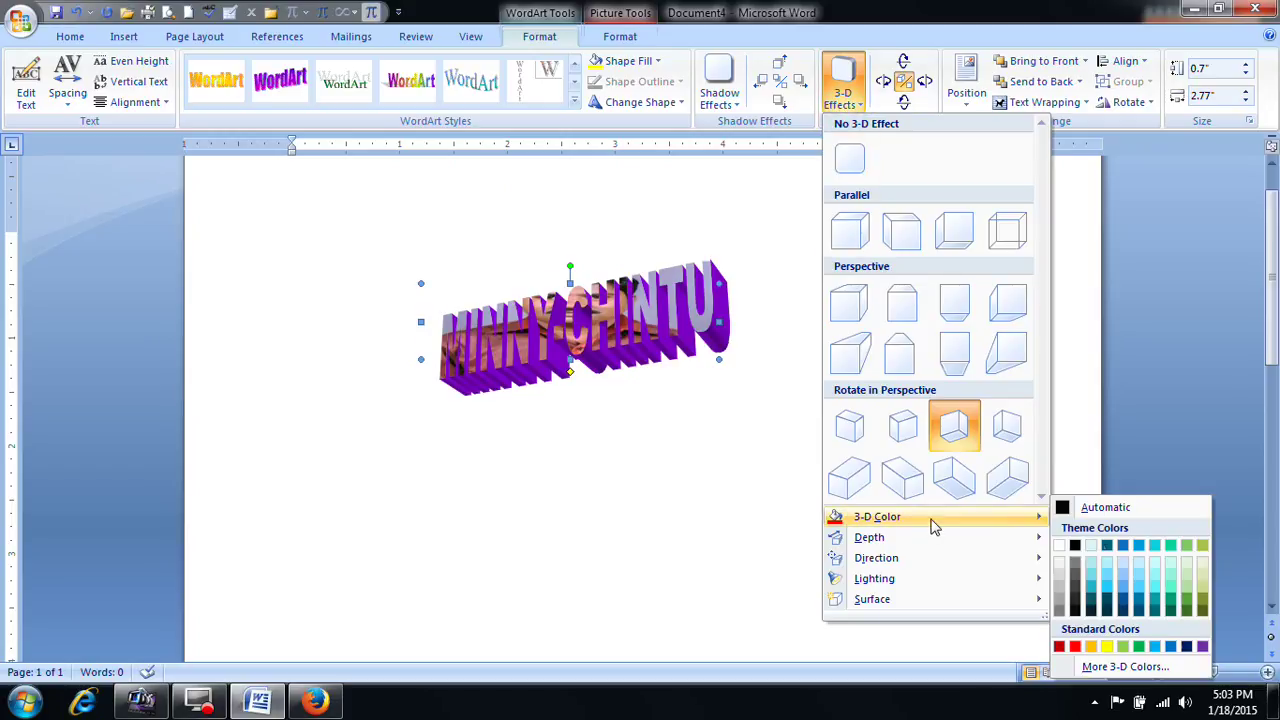
{"action": "left_click", "coordinate": [1141, 608]}
Step: Browse the Depth, Direction, Lighting and Surface options, then close the 3-D menu unchanged
{"action": "left_click", "coordinate": [853, 103]}
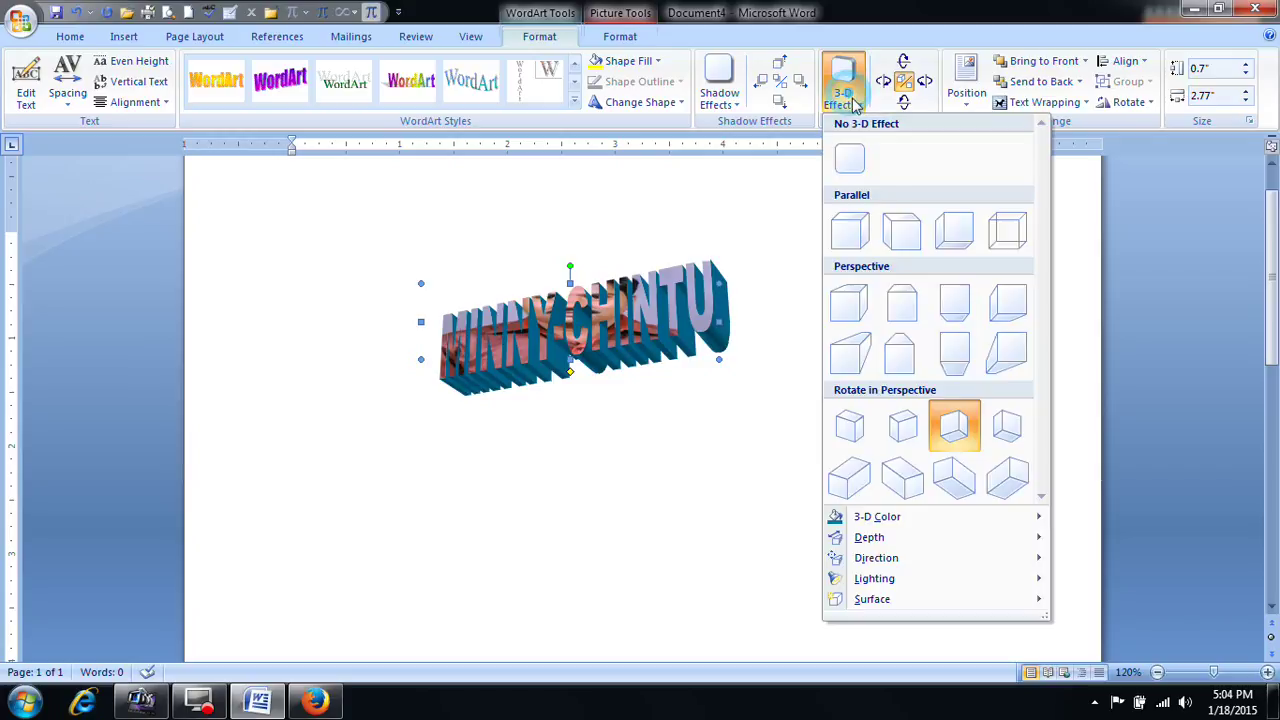
{"action": "mouse_move", "coordinate": [914, 537]}
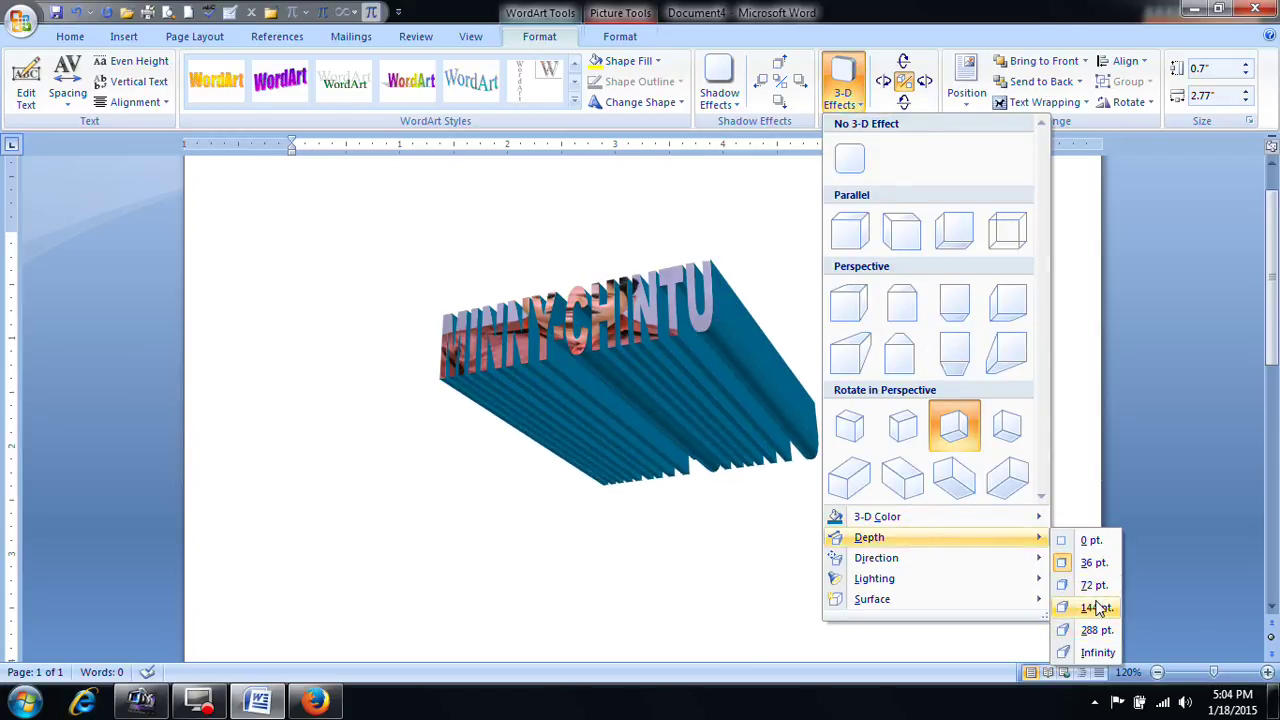
{"action": "mouse_move", "coordinate": [958, 563]}
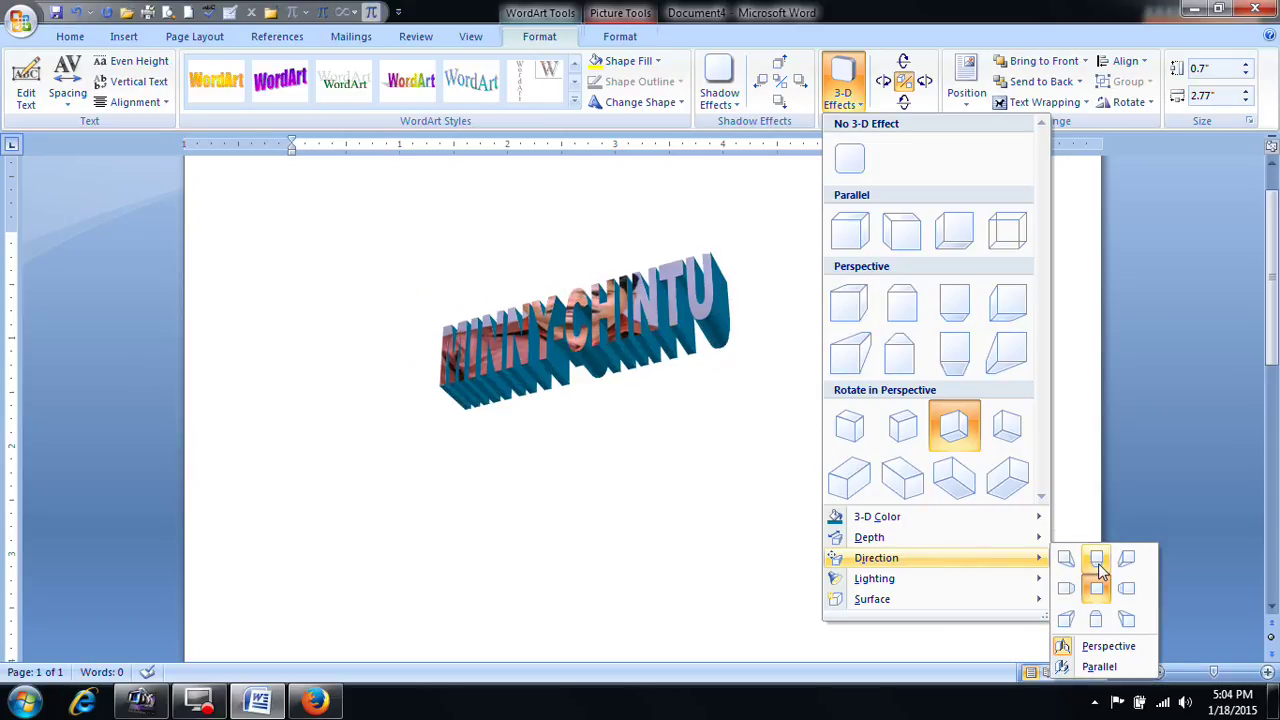
{"action": "mouse_move", "coordinate": [1040, 590]}
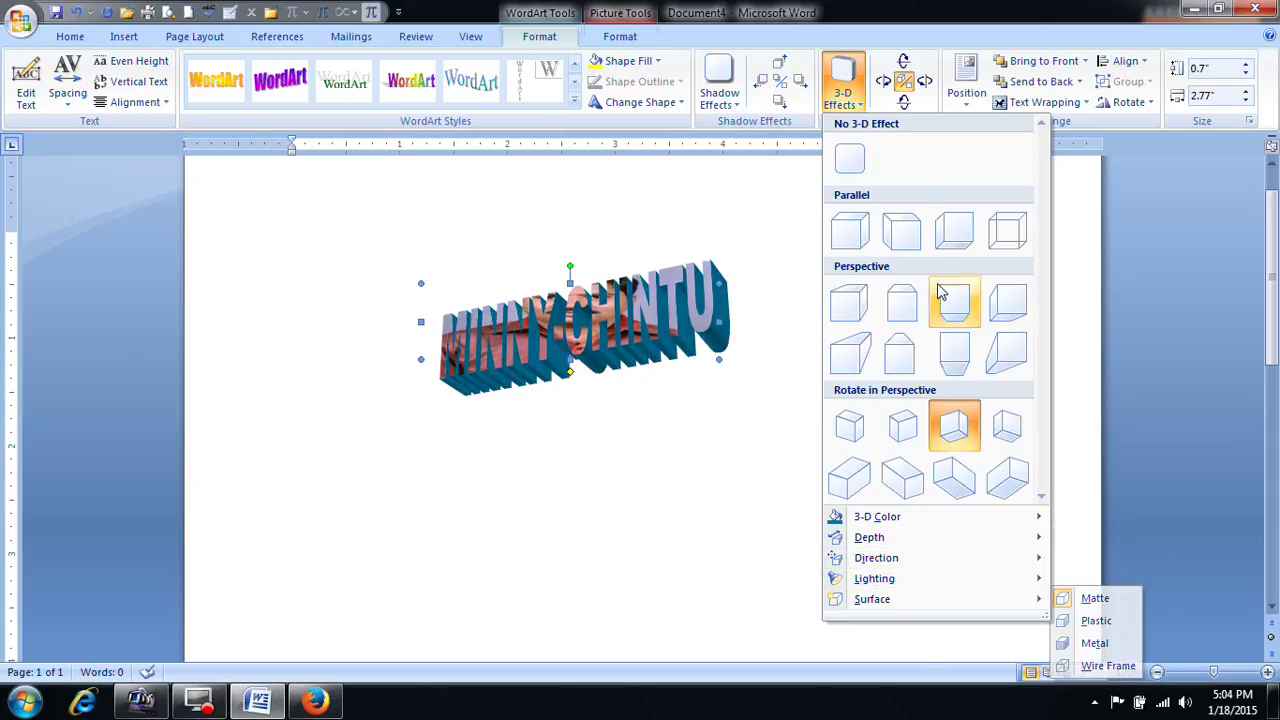
{"action": "left_click", "coordinate": [661, 312]}
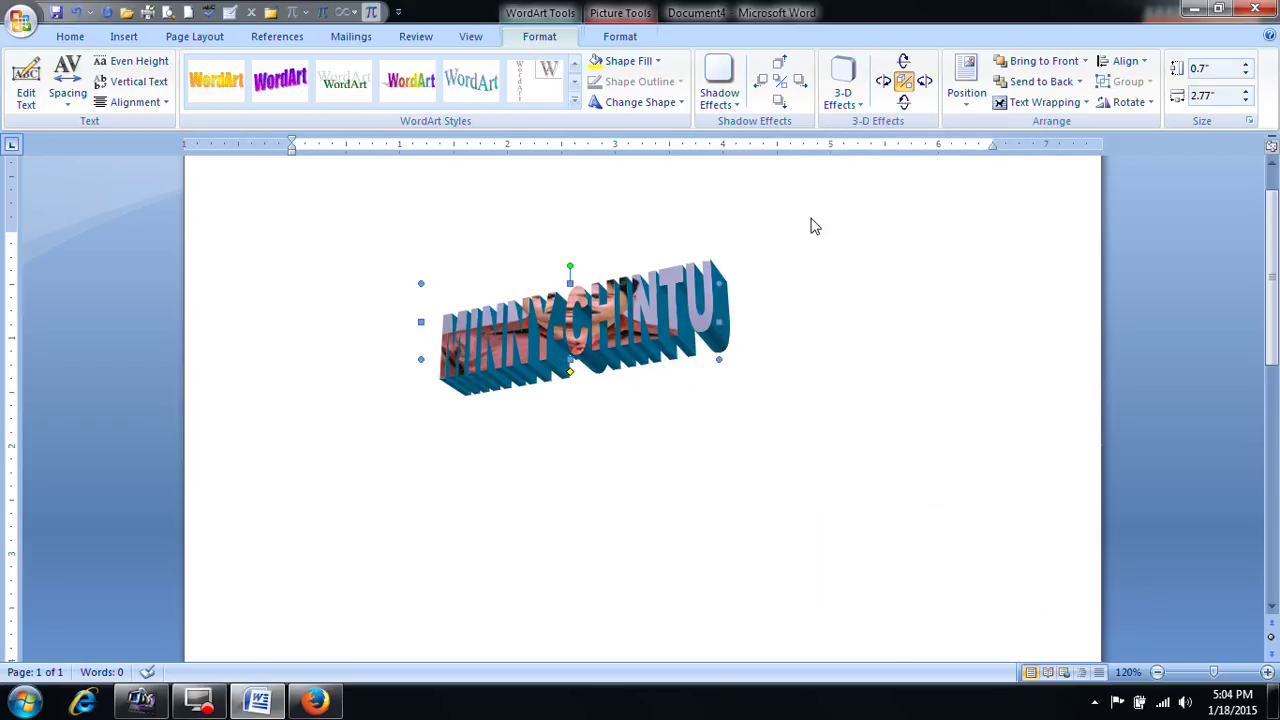
Step: Tilt the 3-D WordArt down five steps, then back up seven steps toward flat
{"action": "left_click", "coordinate": [905, 104]}
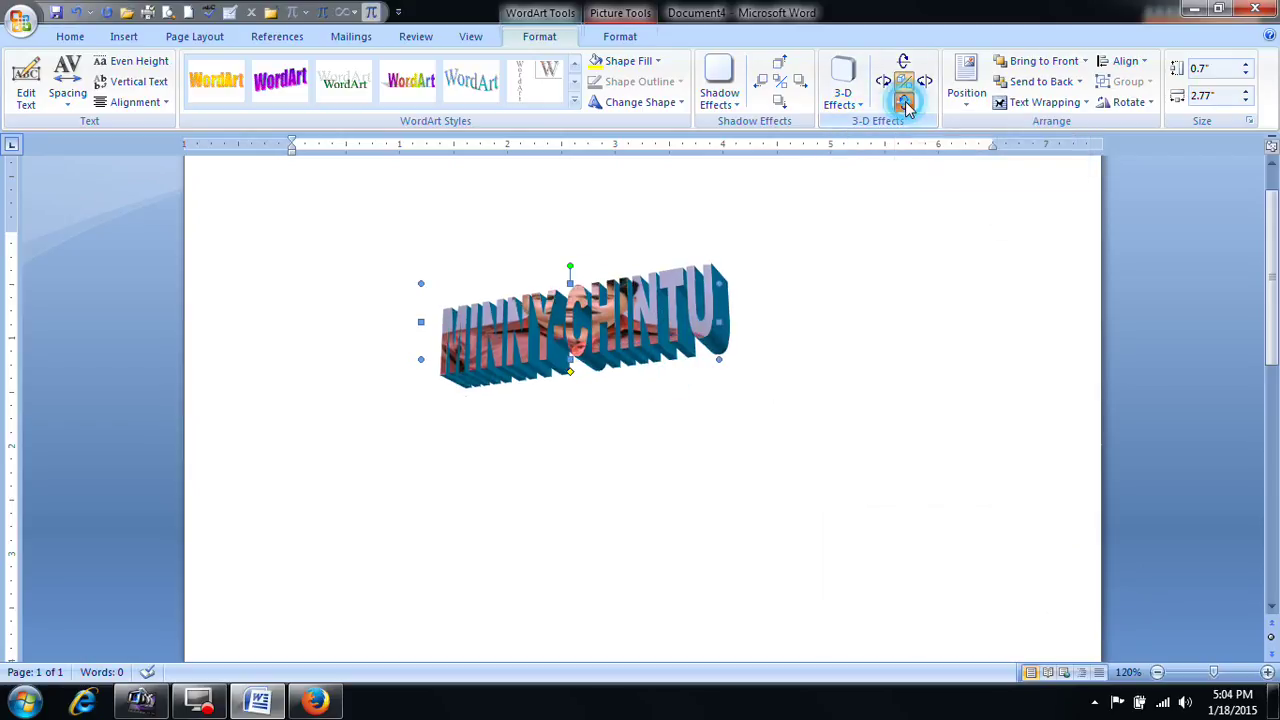
{"action": "left_click", "coordinate": [905, 104]}
{"action": "left_click", "coordinate": [905, 102]}
{"action": "left_click", "coordinate": [905, 102]}
{"action": "left_click", "coordinate": [905, 102]}
{"action": "left_click", "coordinate": [905, 63]}
{"action": "left_click", "coordinate": [905, 63]}
{"action": "left_click", "coordinate": [905, 63]}
{"action": "left_click", "coordinate": [905, 63]}
{"action": "left_click", "coordinate": [905, 63]}
{"action": "left_click", "coordinate": [905, 63]}
{"action": "left_click", "coordinate": [905, 63]}
Step: Turn the WordArt left four steps, then right eight steps past front view, and deselect it
{"action": "left_click", "coordinate": [884, 86]}
{"action": "left_click", "coordinate": [884, 86]}
{"action": "left_click", "coordinate": [884, 86]}
{"action": "left_click", "coordinate": [884, 86]}
{"action": "left_click", "coordinate": [922, 86]}
{"action": "left_click", "coordinate": [922, 86]}
{"action": "left_click", "coordinate": [922, 86]}
{"action": "left_click", "coordinate": [922, 86]}
{"action": "left_click", "coordinate": [922, 86]}
{"action": "left_click", "coordinate": [922, 86]}
{"action": "left_click", "coordinate": [922, 86]}
{"action": "left_click", "coordinate": [922, 86]}
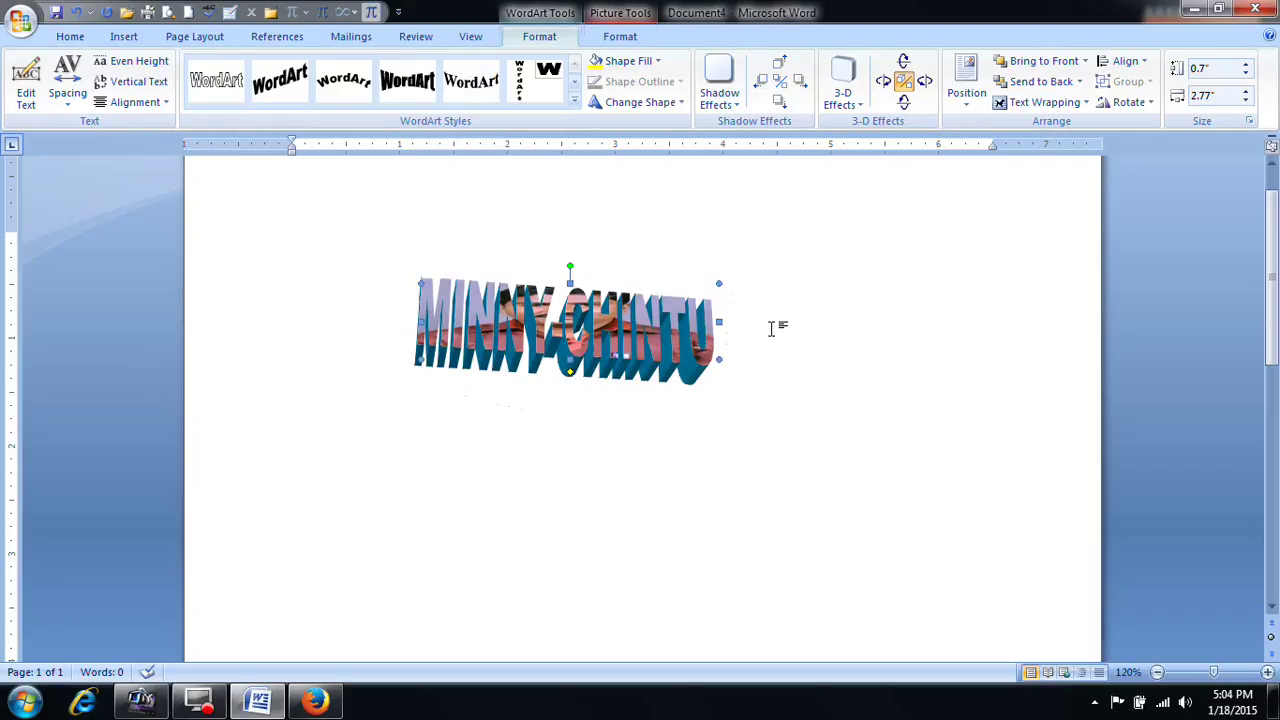
{"action": "left_click", "coordinate": [778, 245]}
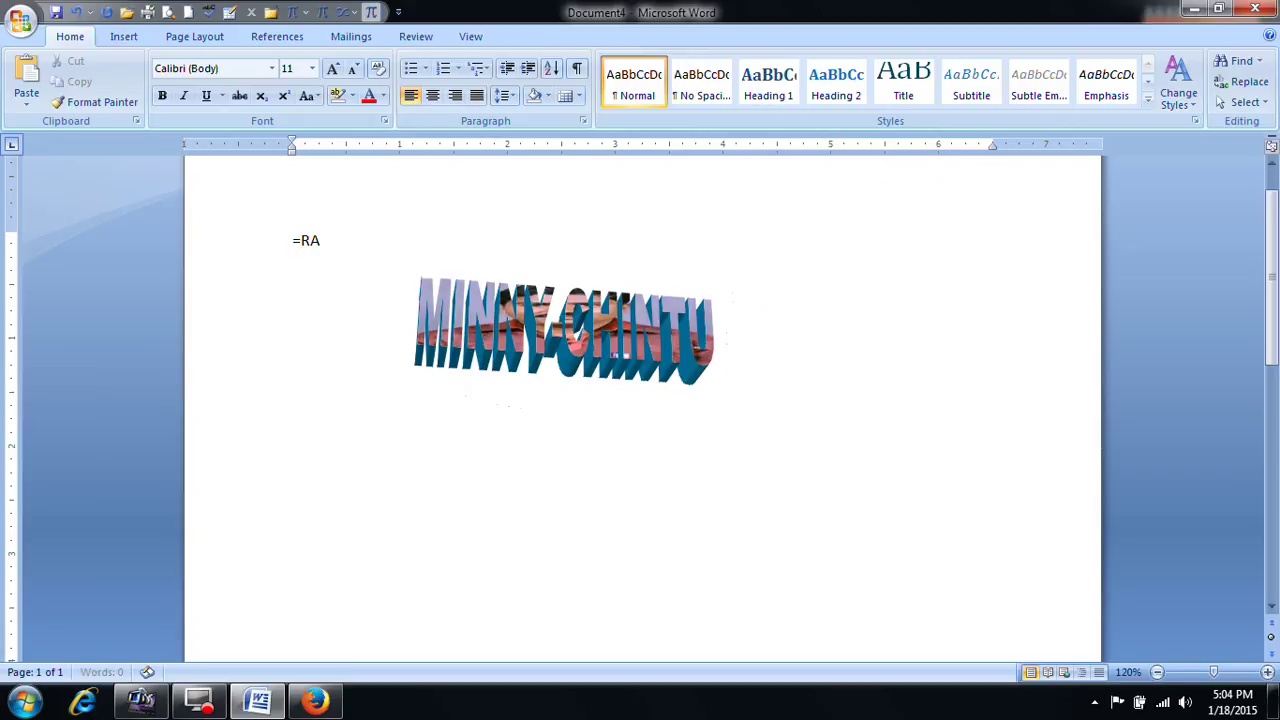
Step: Generate three sample paragraphs with =RAND(), then show the WordArt's Position choices
{"action": "type", "text": "=RAND()"}
{"action": "key", "text": "Return"}
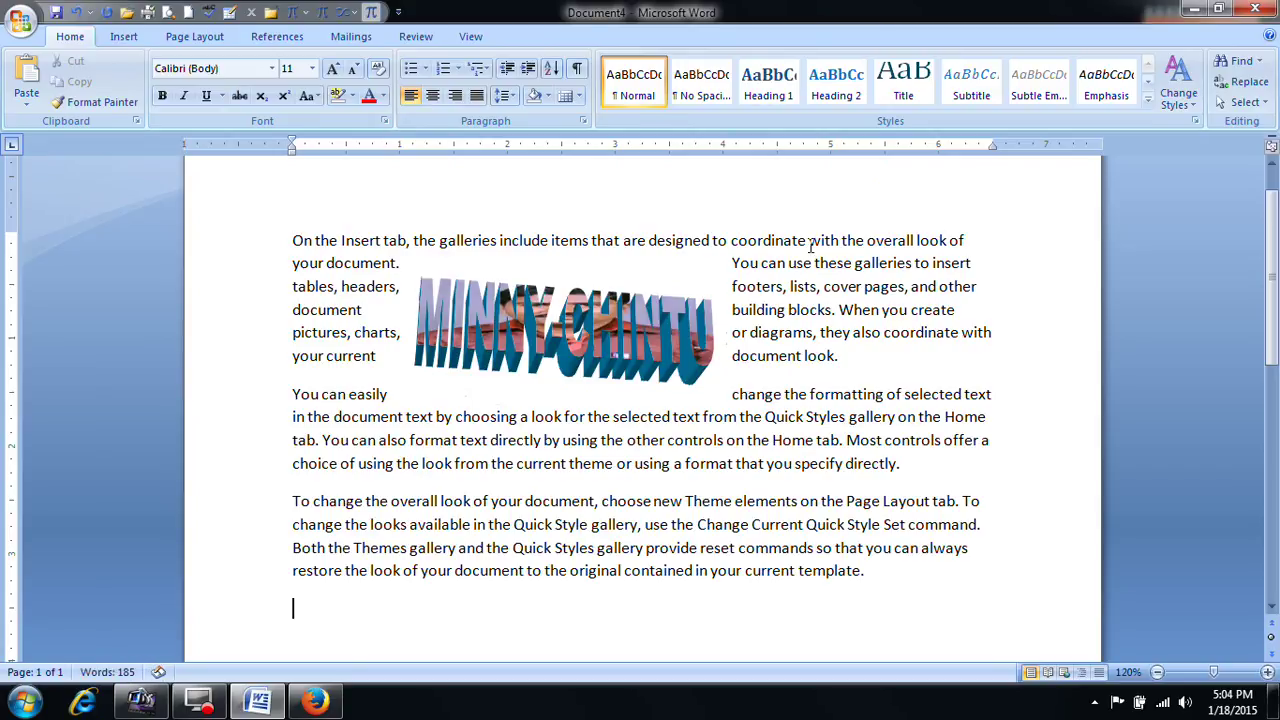
{"action": "left_click", "coordinate": [524, 329]}
{"action": "left_click", "coordinate": [622, 38]}
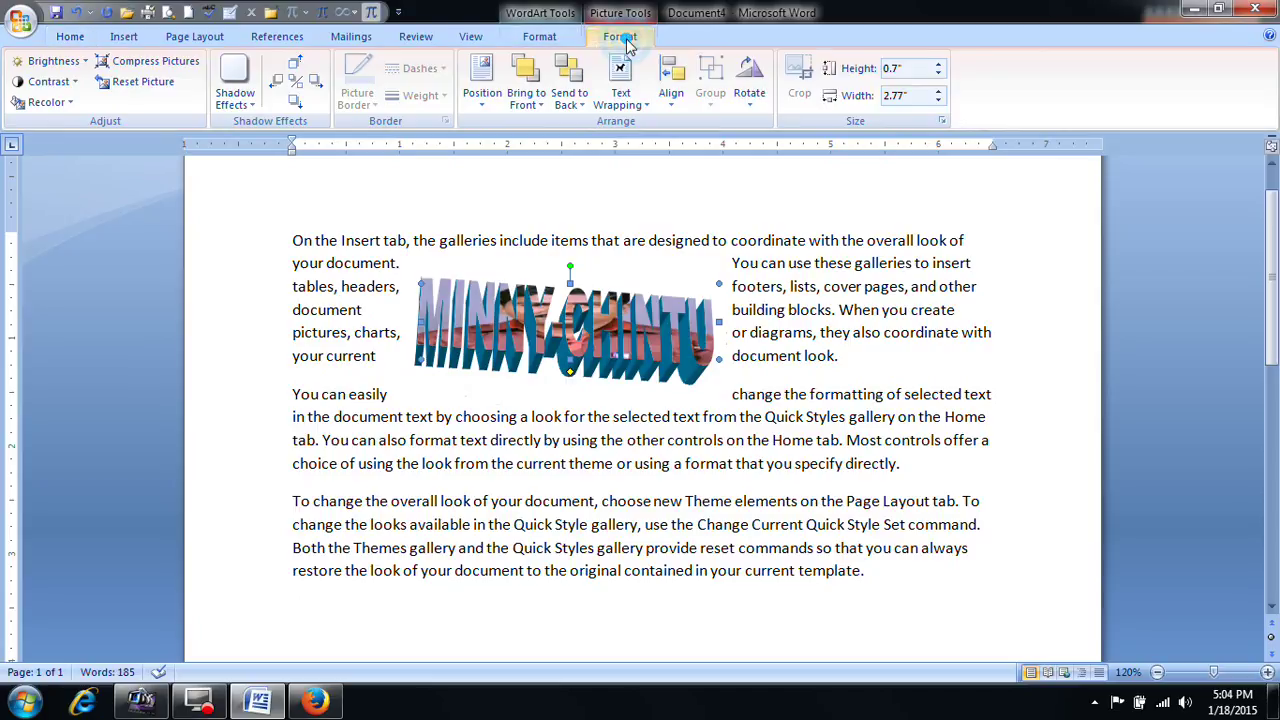
{"action": "left_click", "coordinate": [539, 36]}
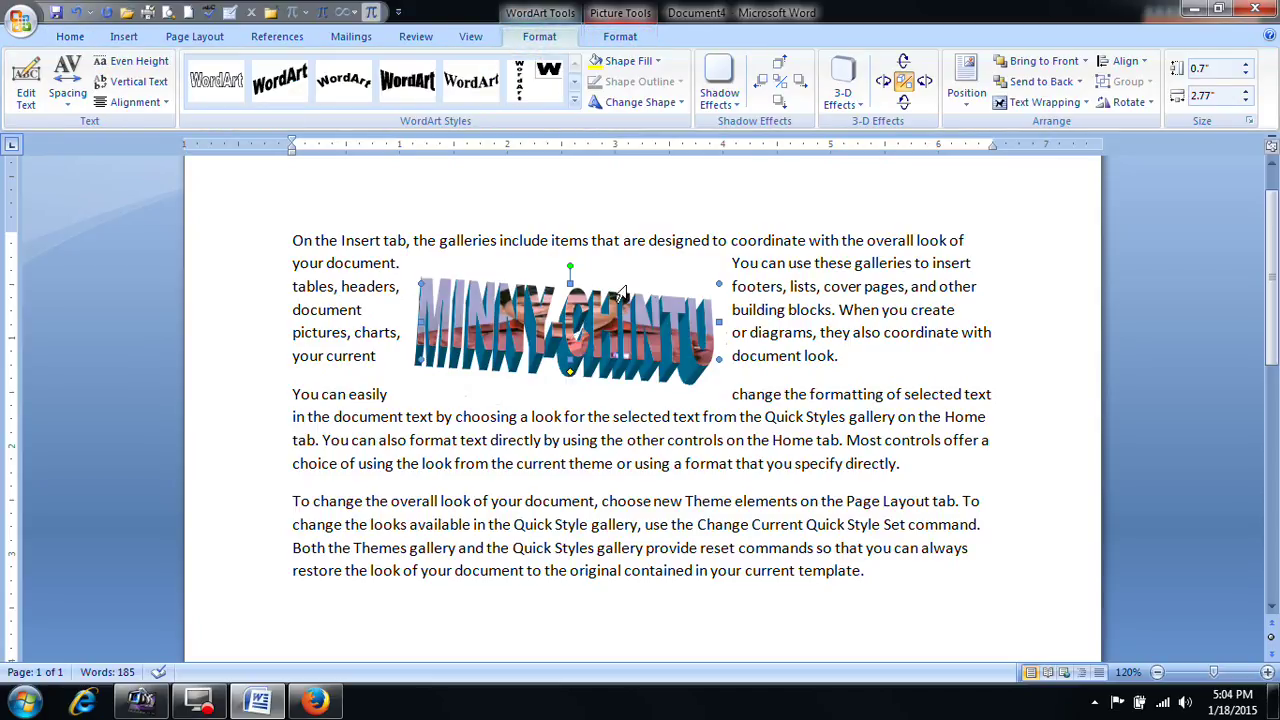
{"action": "left_click", "coordinate": [966, 105]}
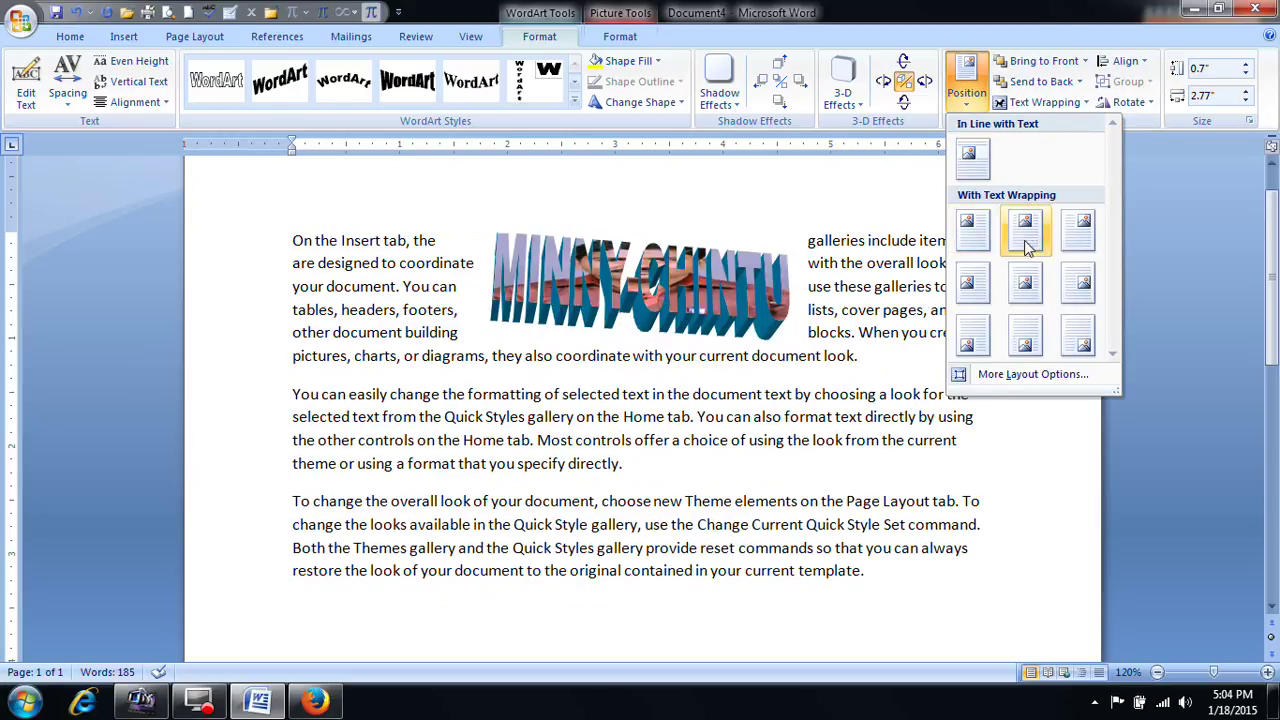
Step: Set the WordArt's text wrapping to Behind Text, then to In Front of Text
{"action": "left_click", "coordinate": [850, 181]}
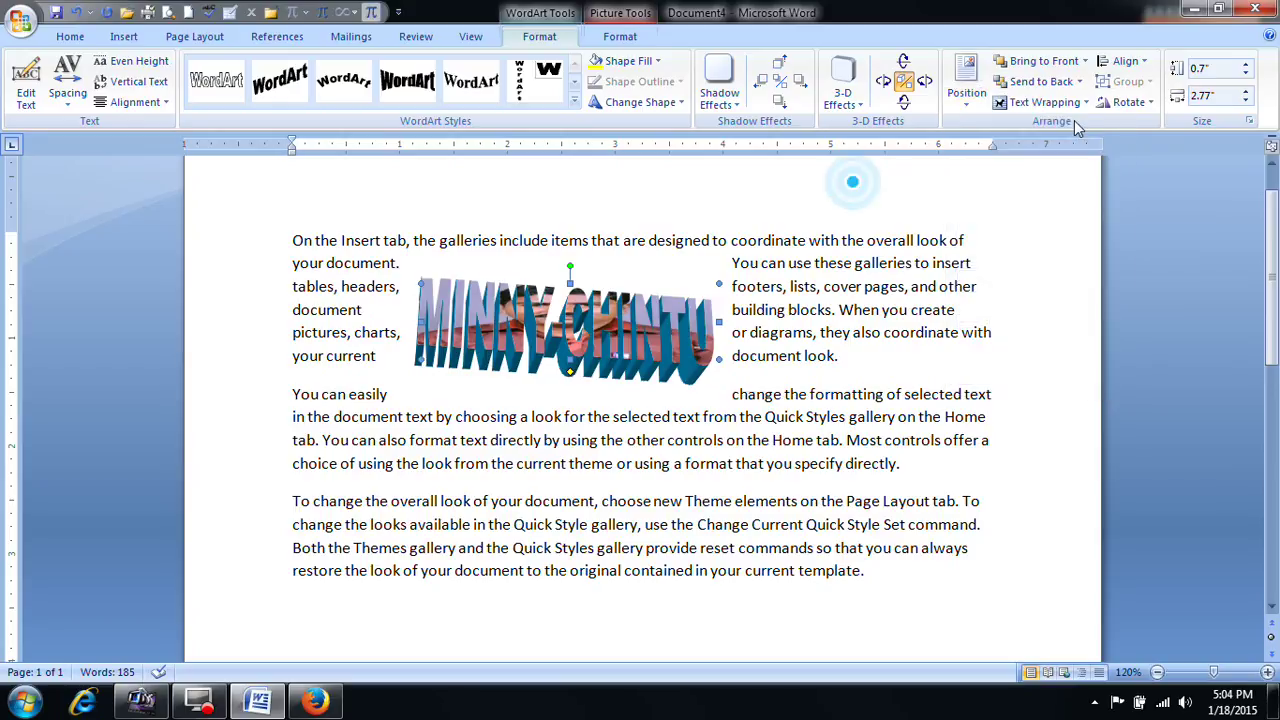
{"action": "left_click", "coordinate": [1045, 102]}
{"action": "left_click", "coordinate": [1047, 190]}
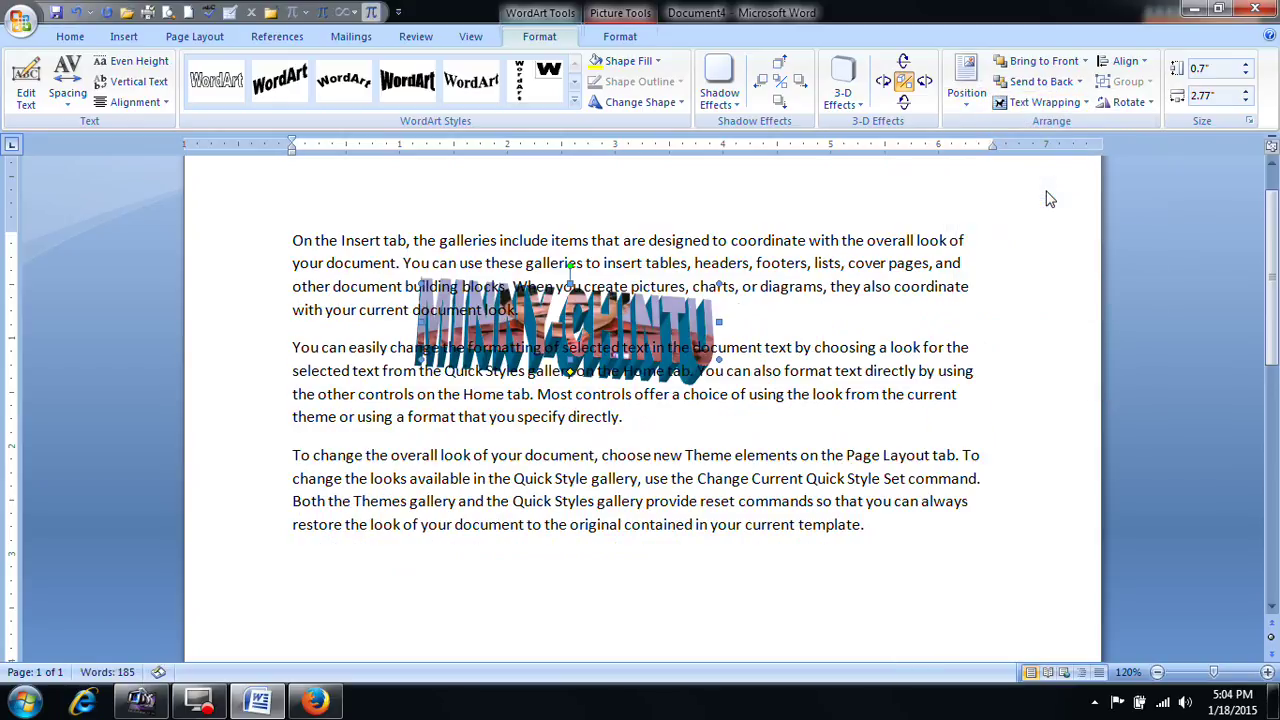
{"action": "left_click", "coordinate": [1063, 102]}
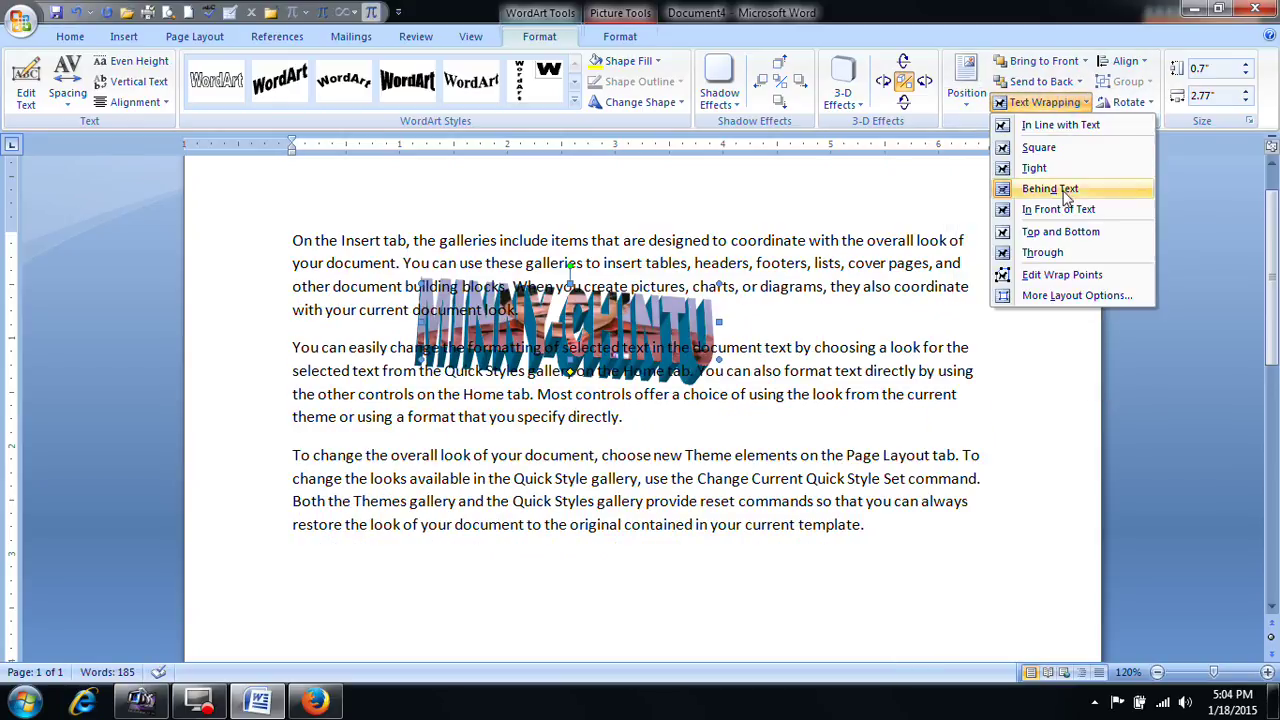
{"action": "left_click", "coordinate": [1066, 212]}
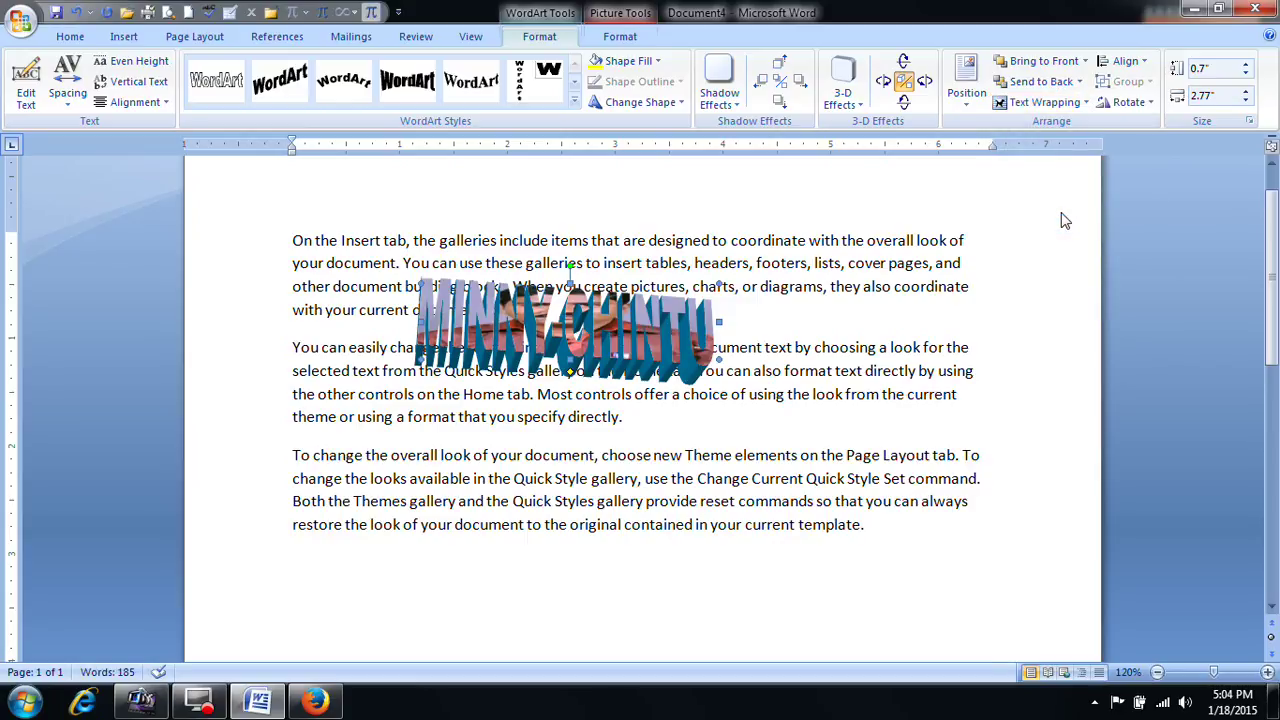
Step: Rotate the WordArt right 90° and align it to the right margin, then select the whole document
{"action": "left_click", "coordinate": [1136, 102]}
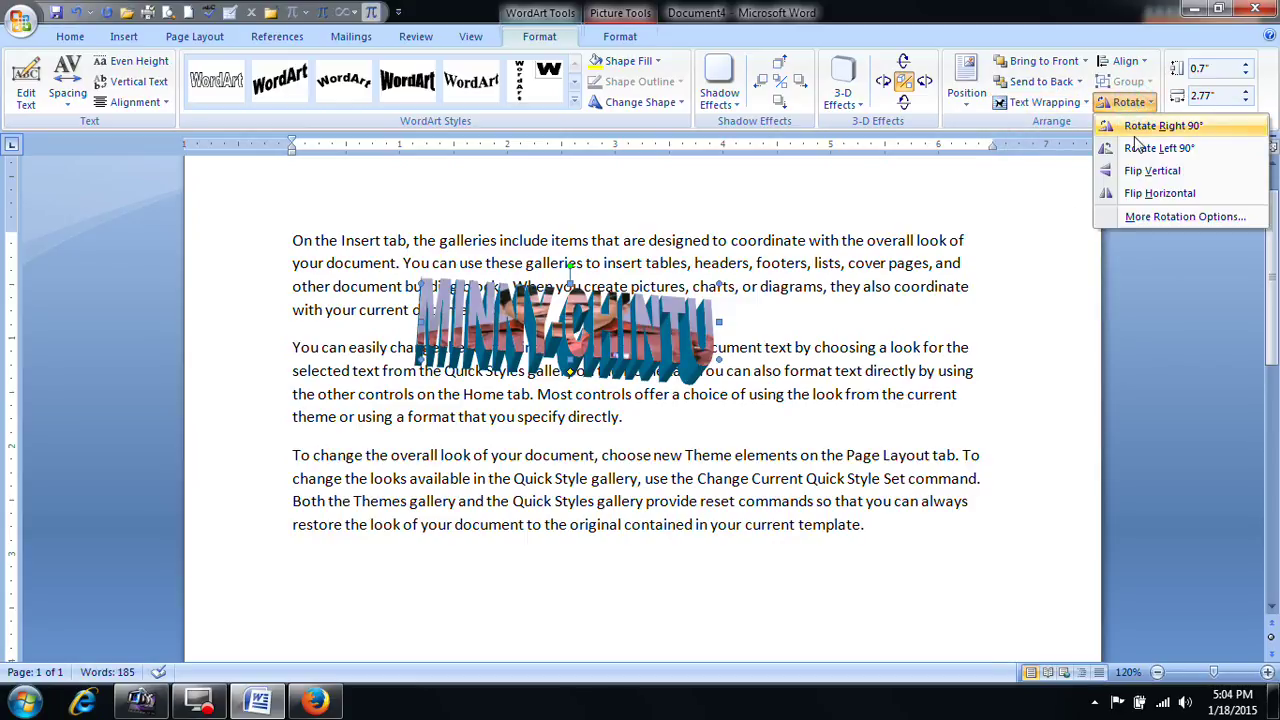
{"action": "left_click", "coordinate": [1138, 124]}
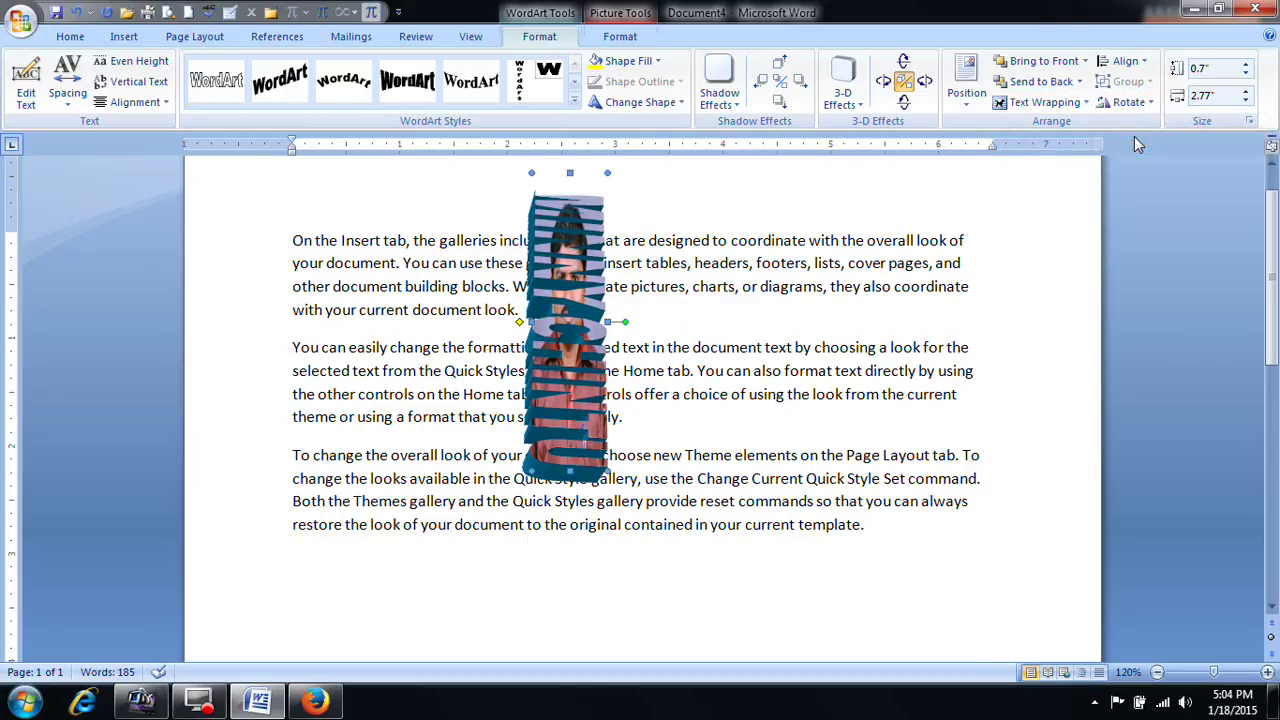
{"action": "left_click", "coordinate": [1124, 60]}
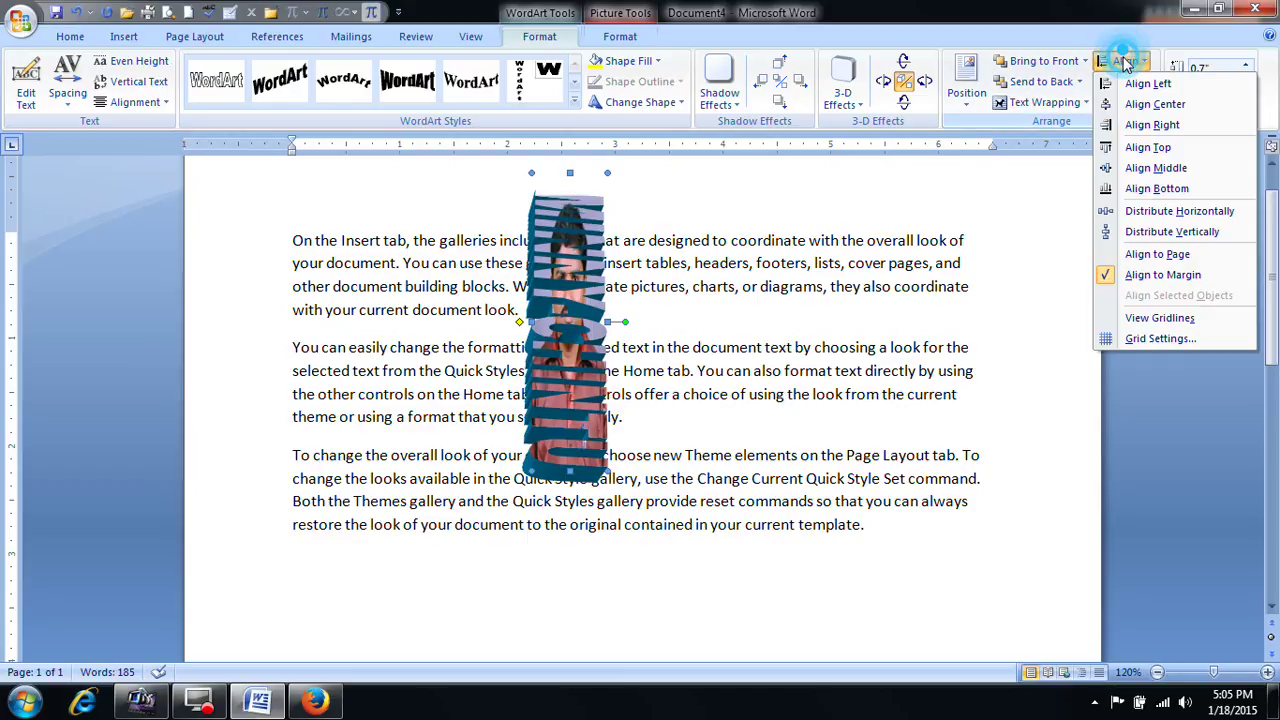
{"action": "left_click", "coordinate": [1141, 122]}
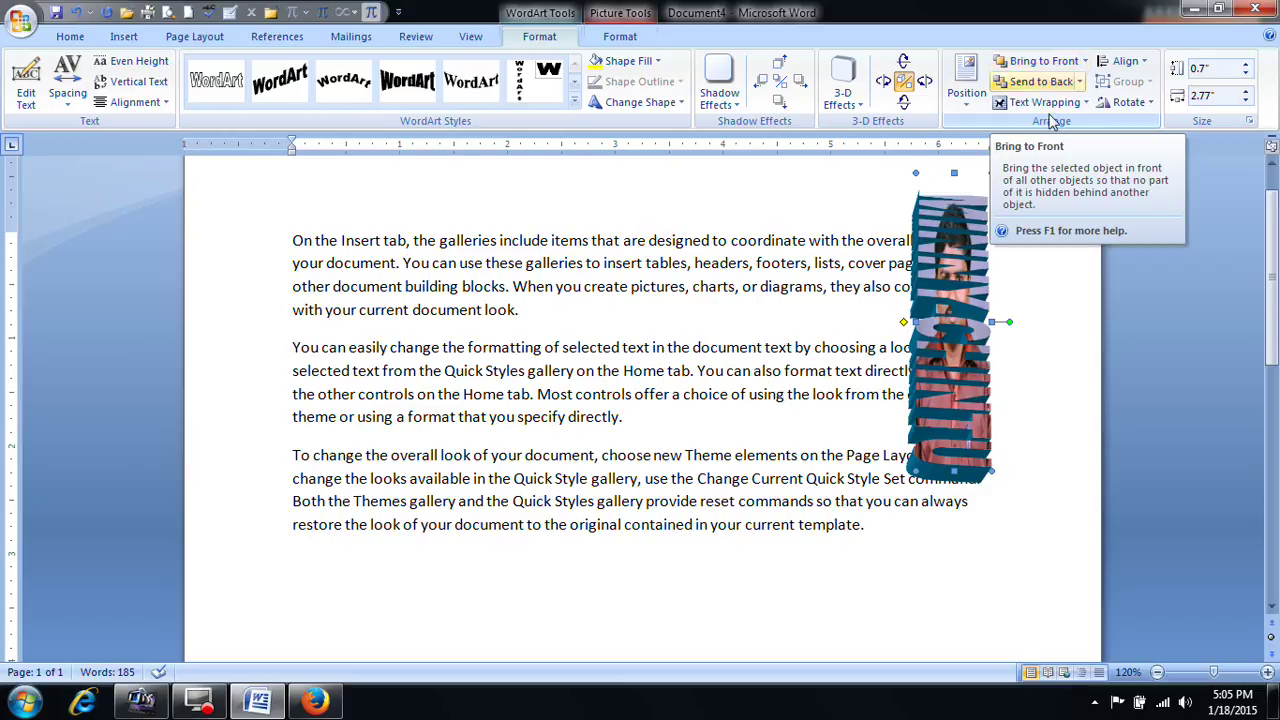
{"action": "left_click", "coordinate": [1014, 303]}
{"action": "left_click", "coordinate": [955, 310]}
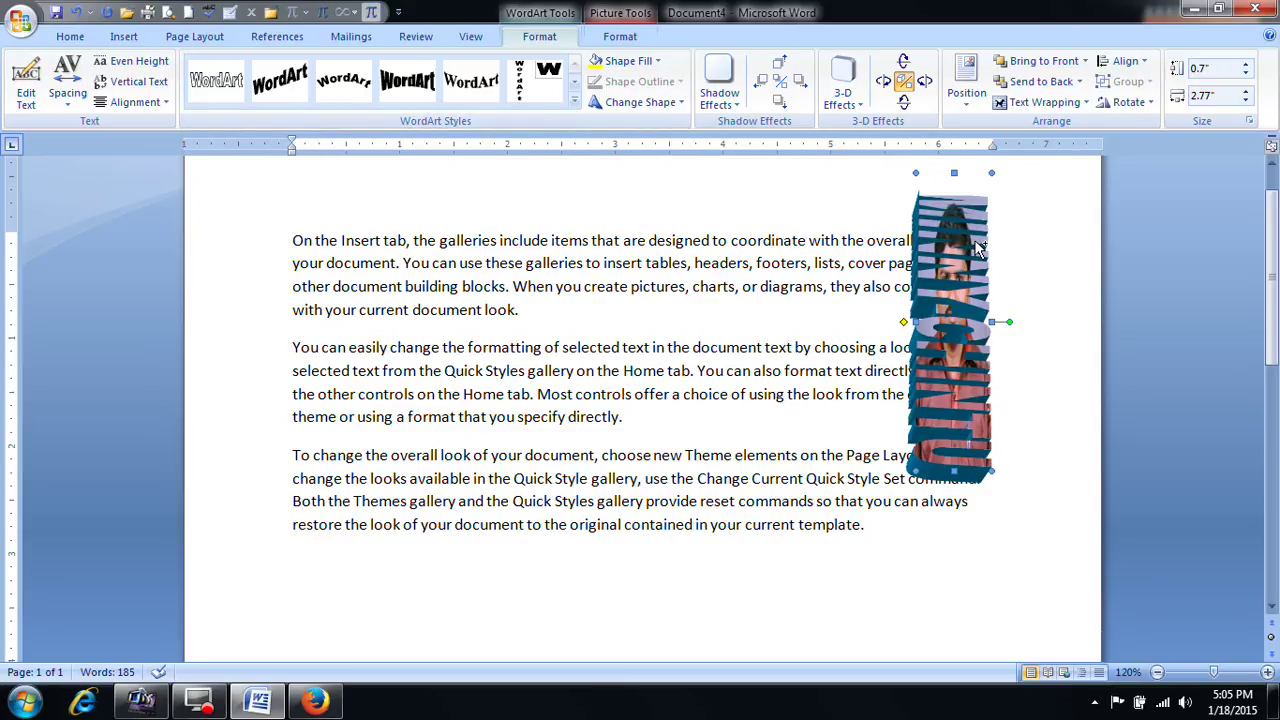
{"action": "key", "text": "ctrl+a"}
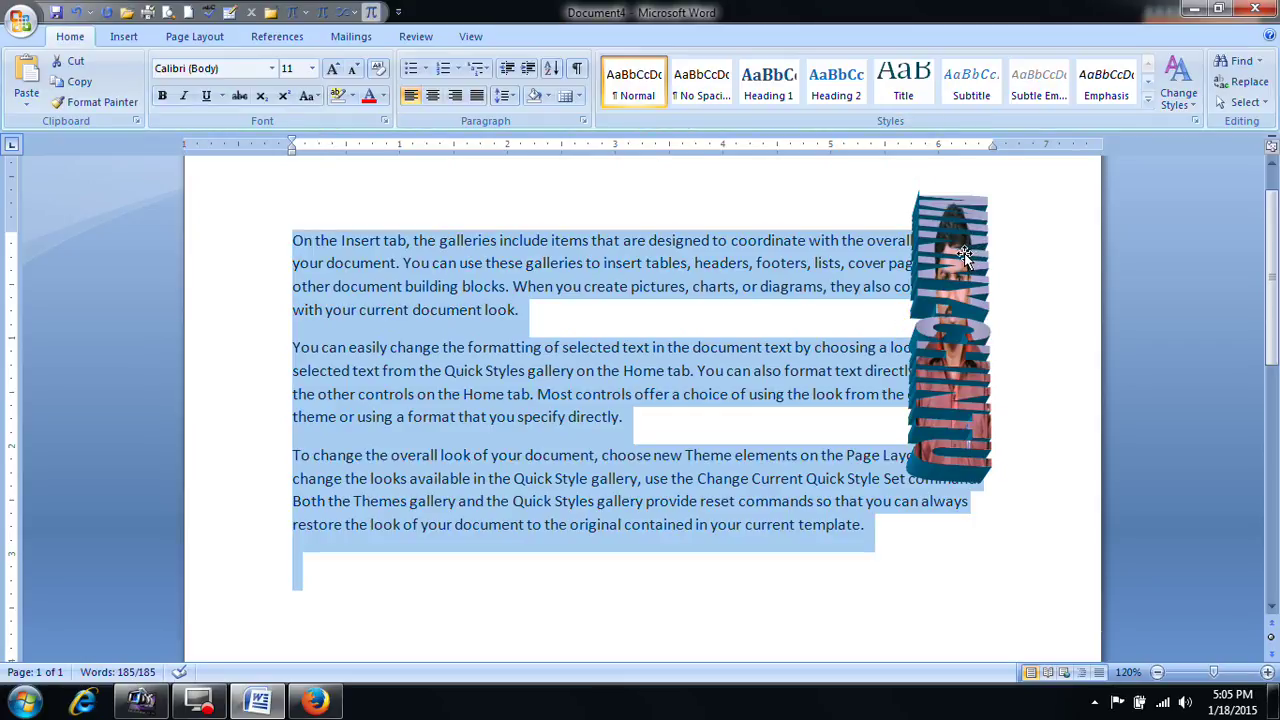
Step: Delete everything and regenerate three sample paragraphs with =RAND(), removing the empty last line
{"action": "key", "text": "Delete"}
{"action": "left_click", "coordinate": [115, 38]}
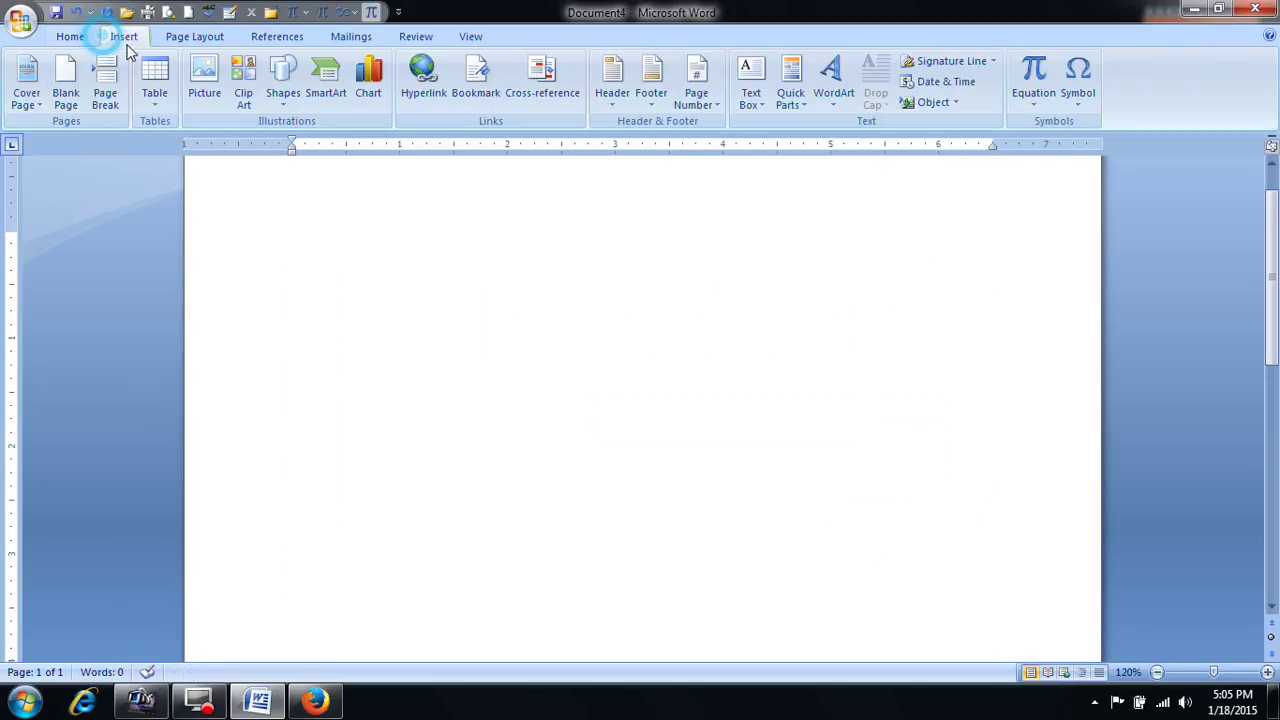
{"action": "scroll", "coordinate": [620, 380], "scroll_direction": "up", "scroll_amount": 1}
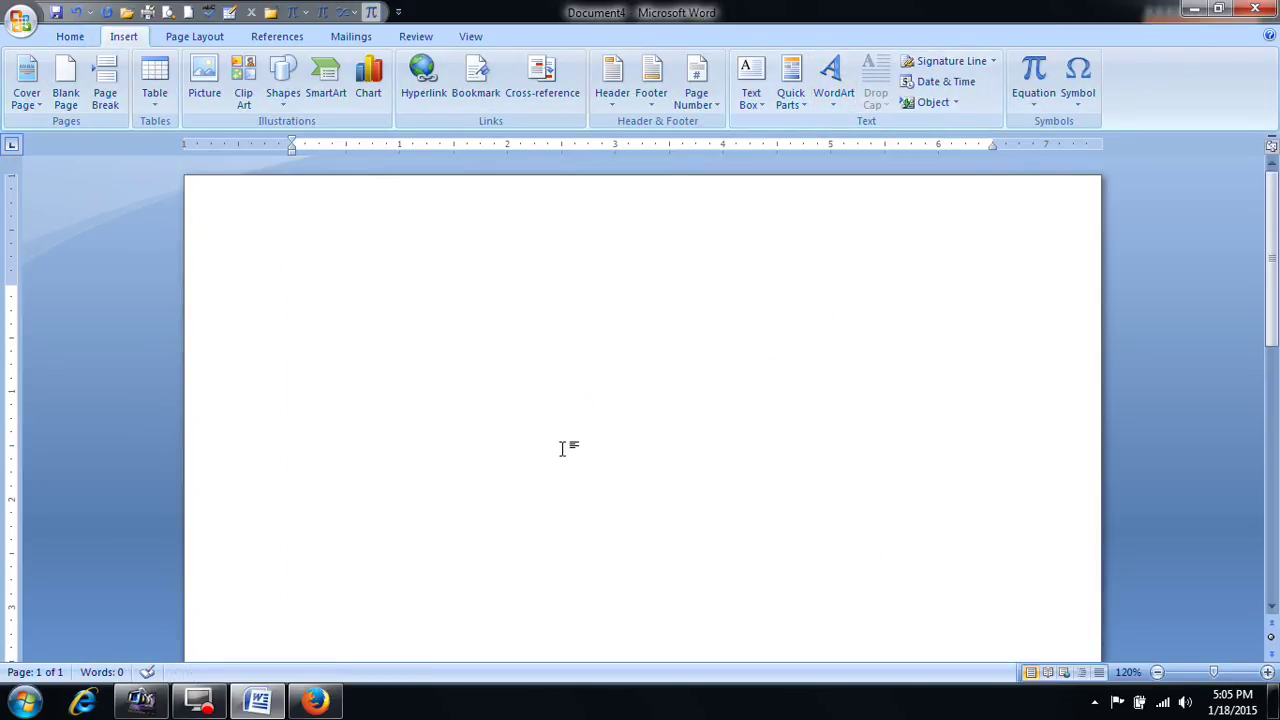
{"action": "type", "text": "ND()"}
{"action": "key", "text": "Return"}
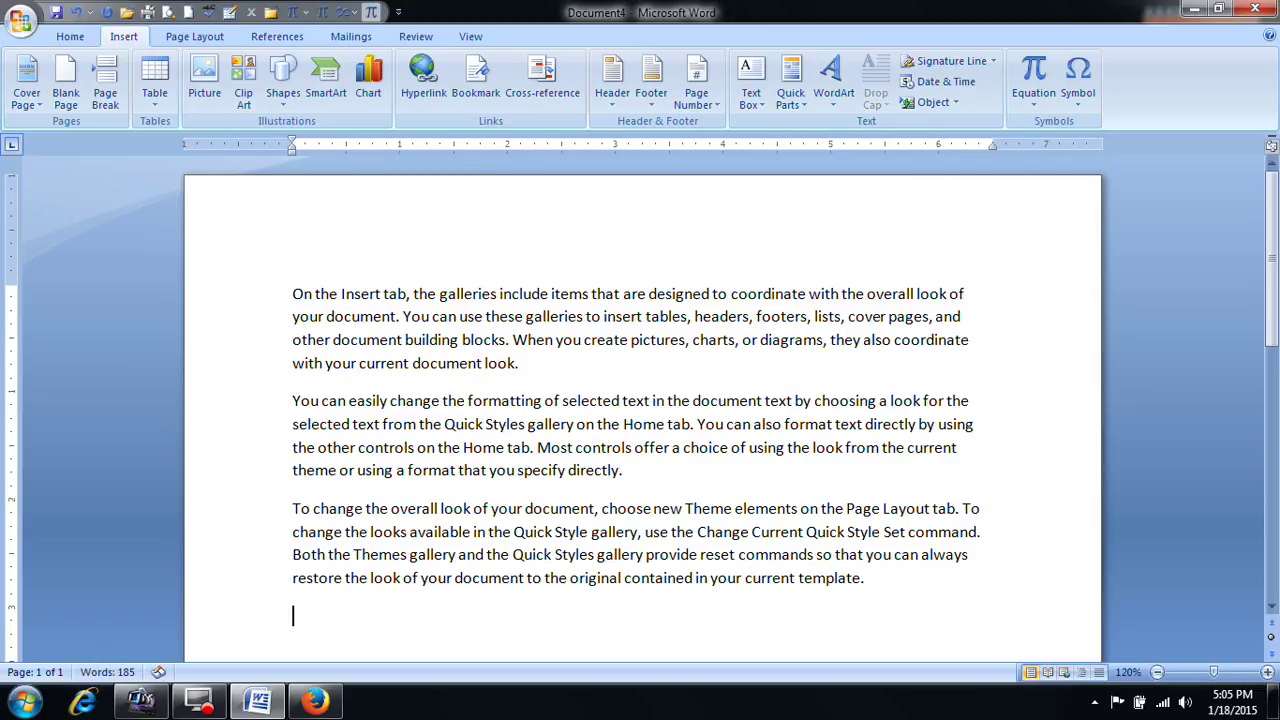
{"action": "key", "text": "BackSpace"}
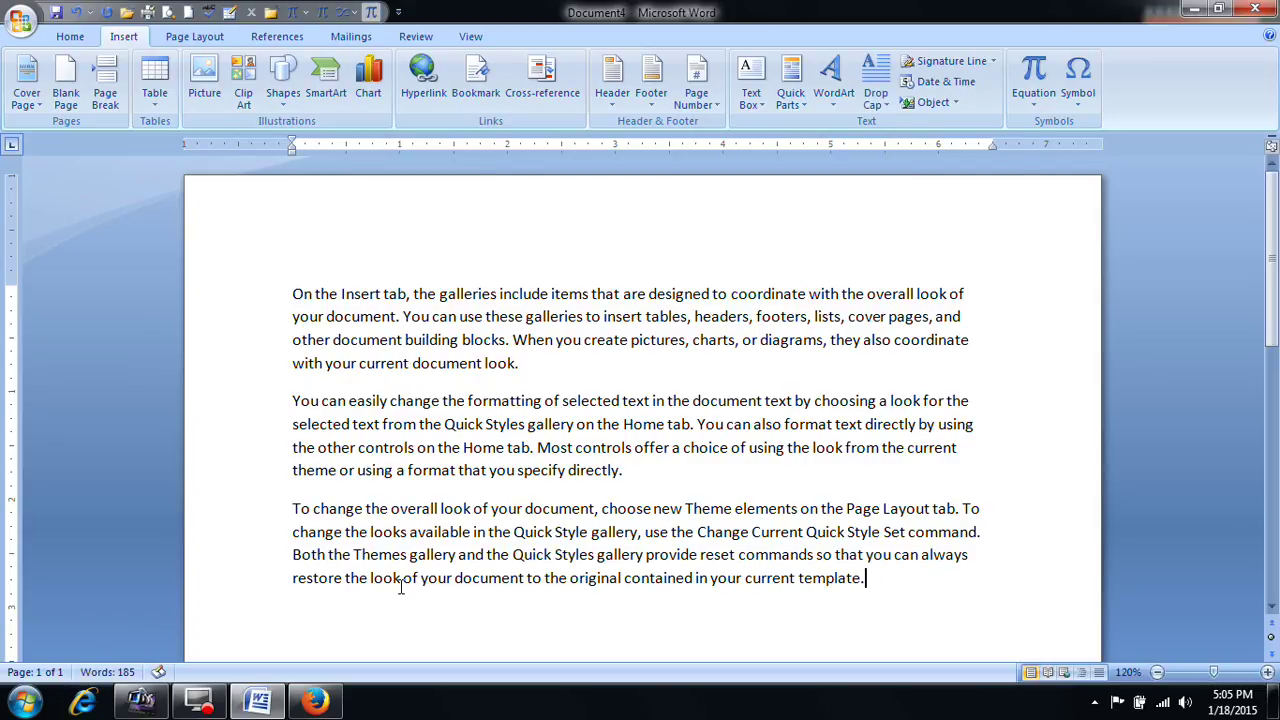
{"action": "left_click", "coordinate": [297, 293]}
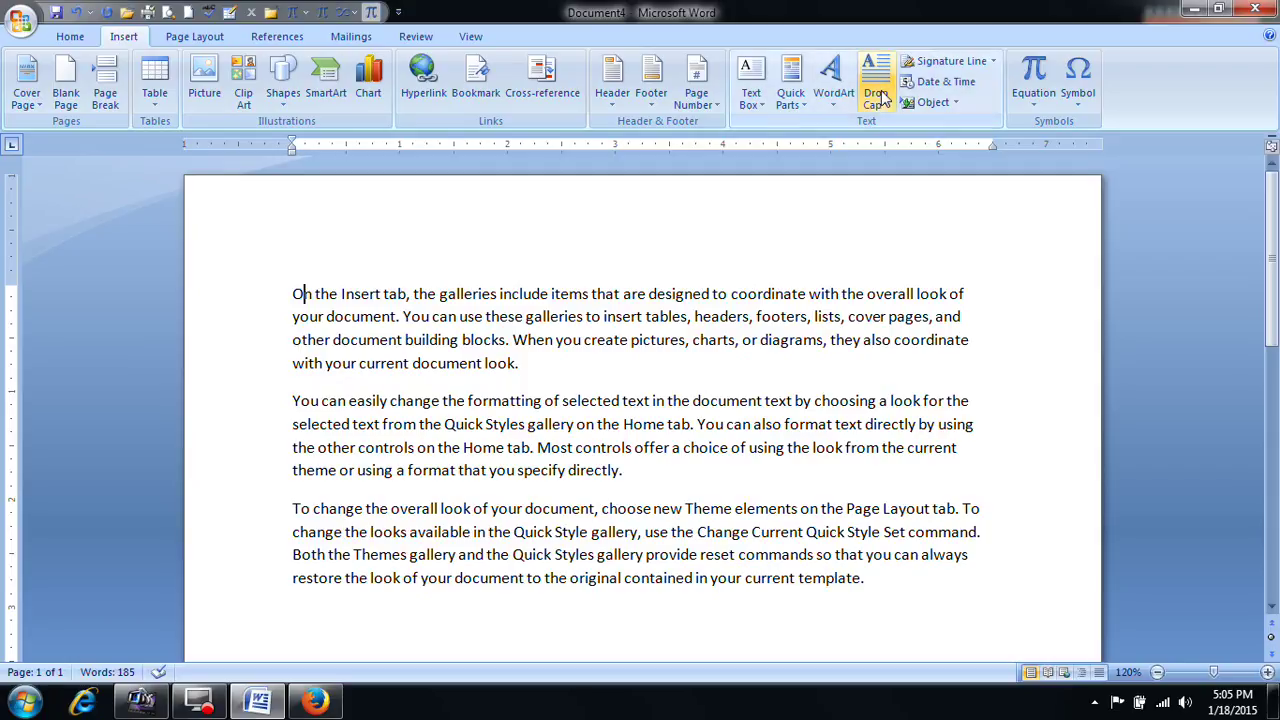
{"action": "left_click", "coordinate": [312, 333]}
{"action": "left_click", "coordinate": [327, 340]}
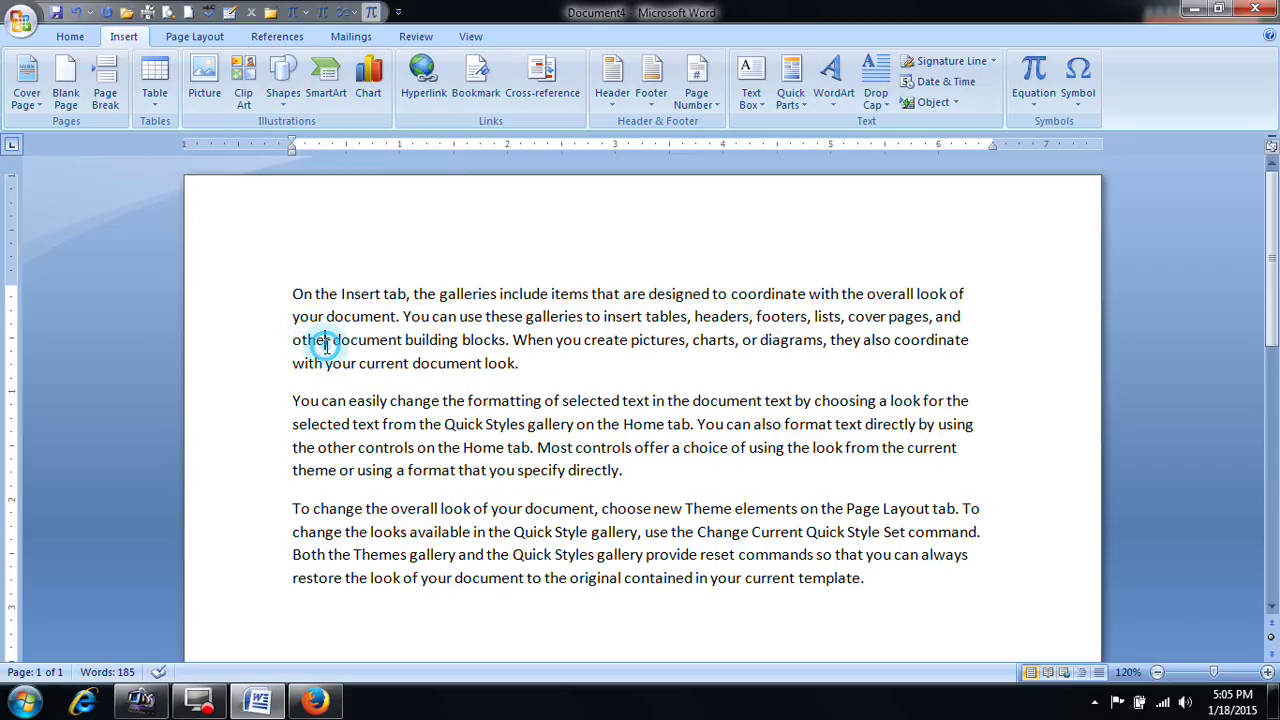
{"action": "left_click", "coordinate": [301, 297]}
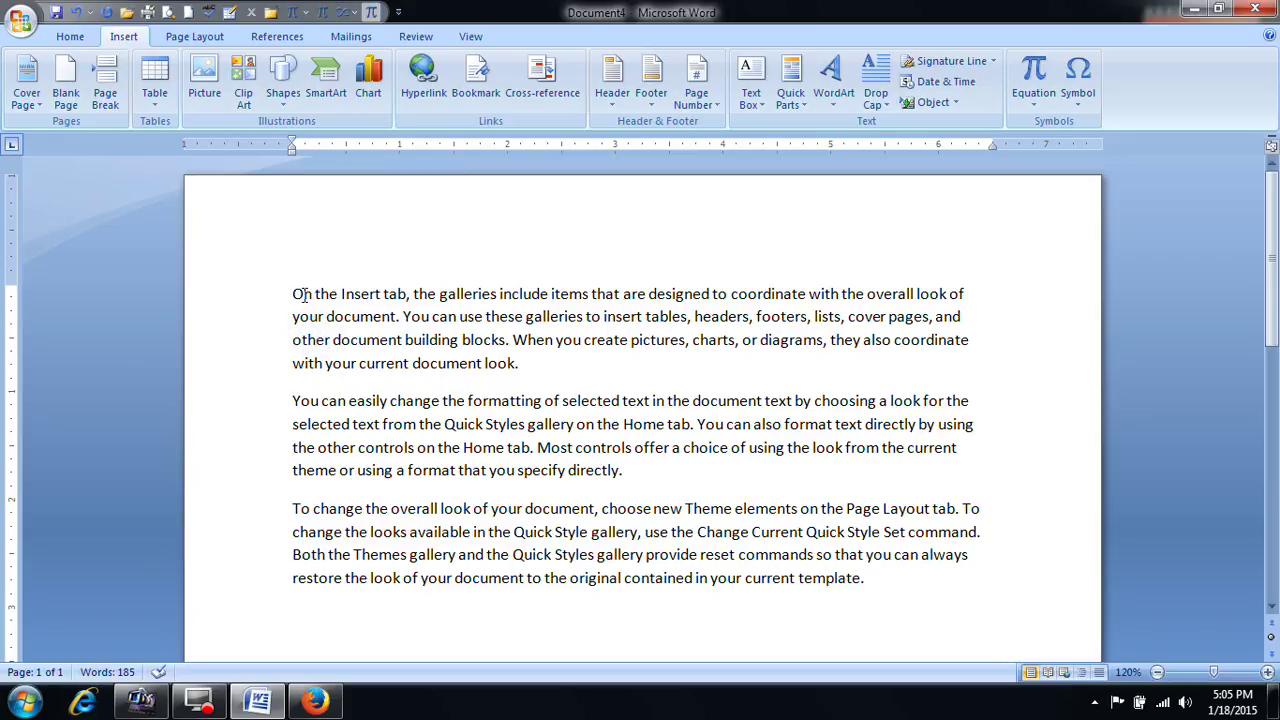
{"action": "left_click", "coordinate": [893, 113]}
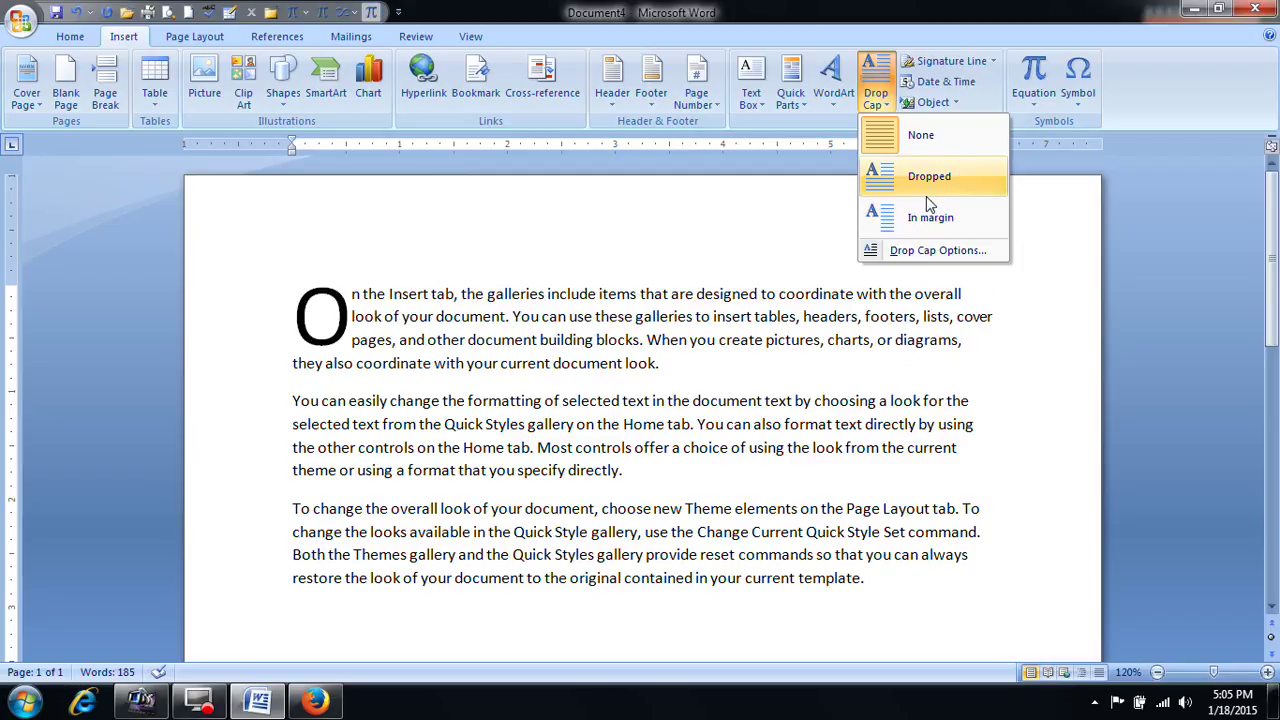
{"action": "left_click", "coordinate": [940, 252]}
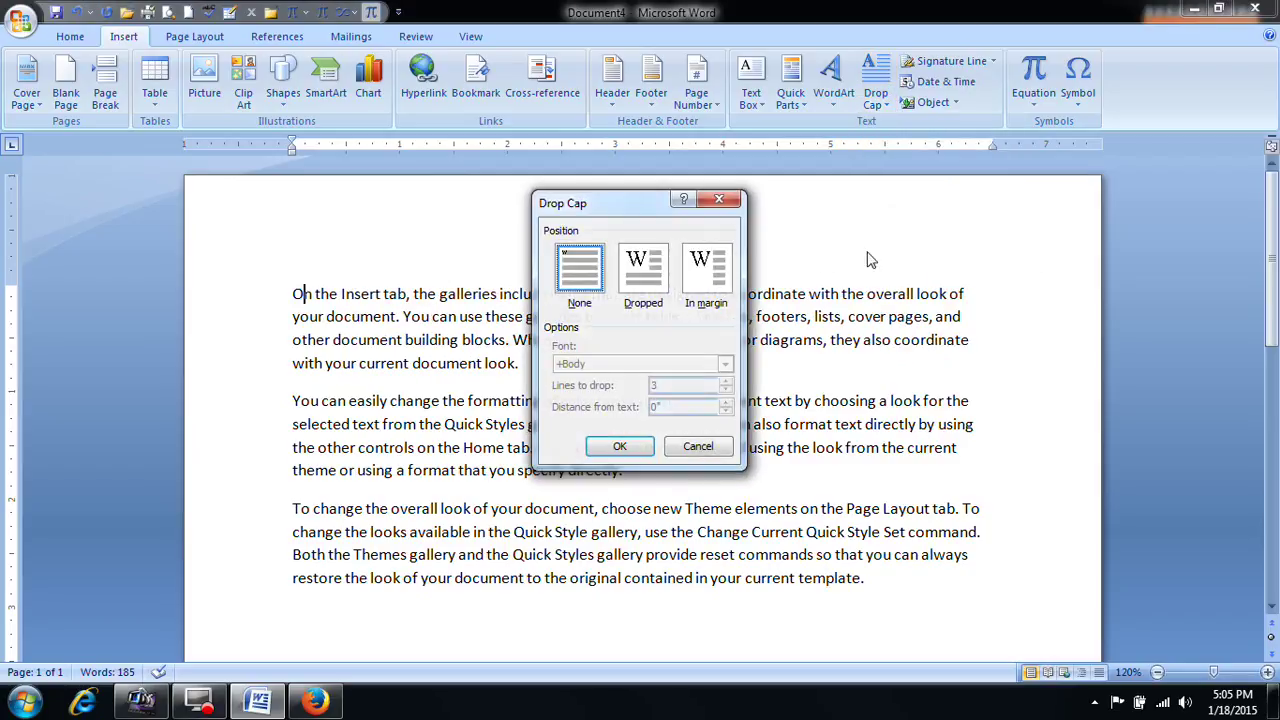
{"action": "left_click", "coordinate": [646, 272]}
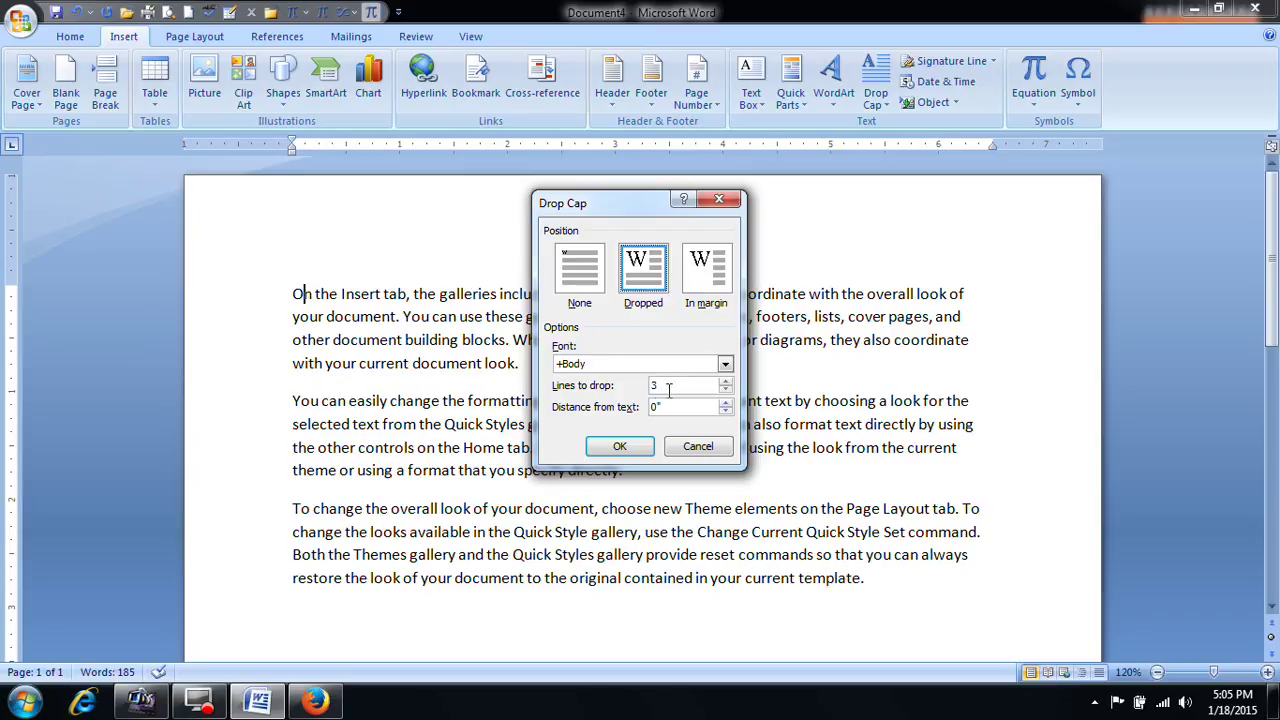
{"action": "left_click", "coordinate": [725, 381]}
{"action": "left_click", "coordinate": [725, 381]}
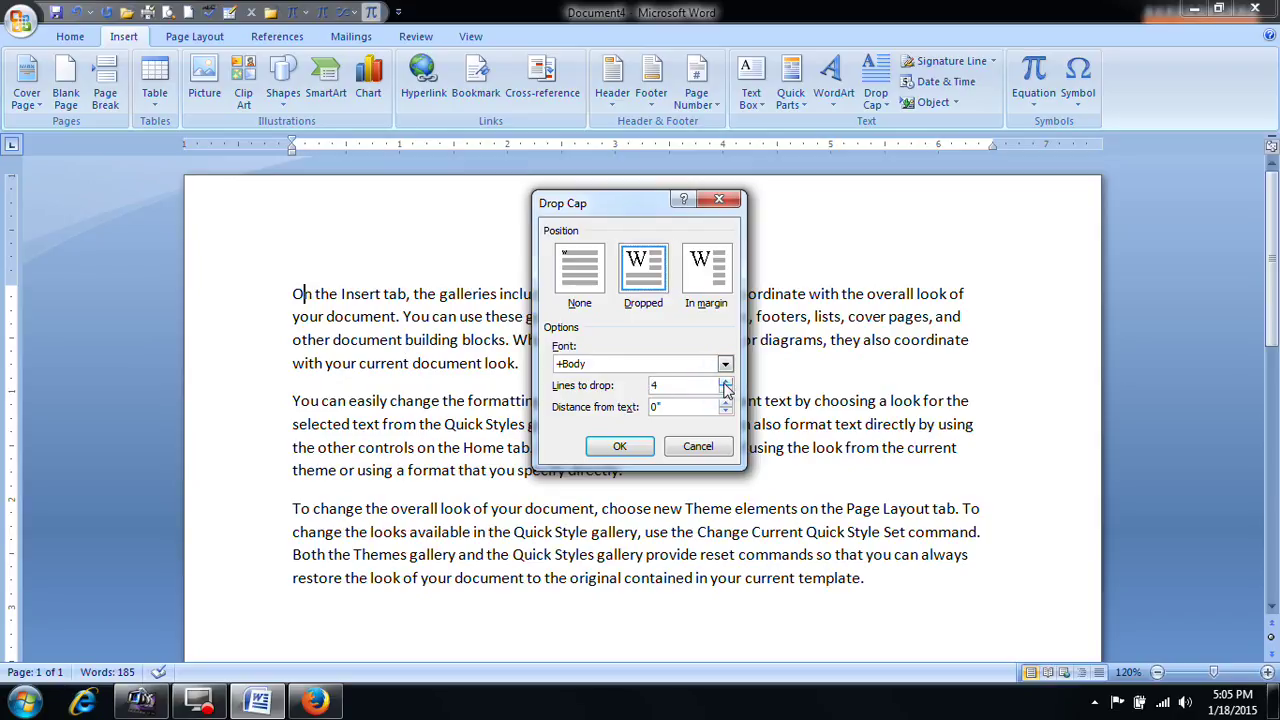
{"action": "left_click", "coordinate": [602, 450]}
{"action": "left_click", "coordinate": [497, 316]}
{"action": "left_click", "coordinate": [372, 358]}
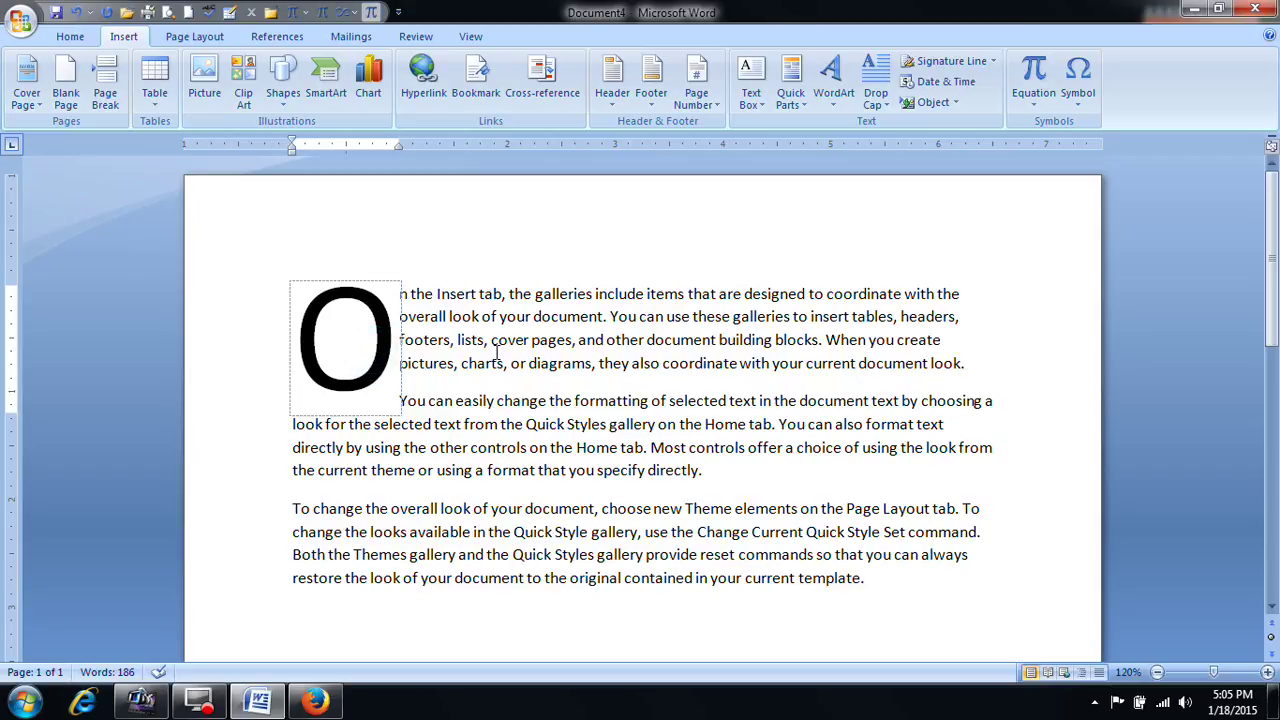
{"action": "left_click", "coordinate": [876, 100]}
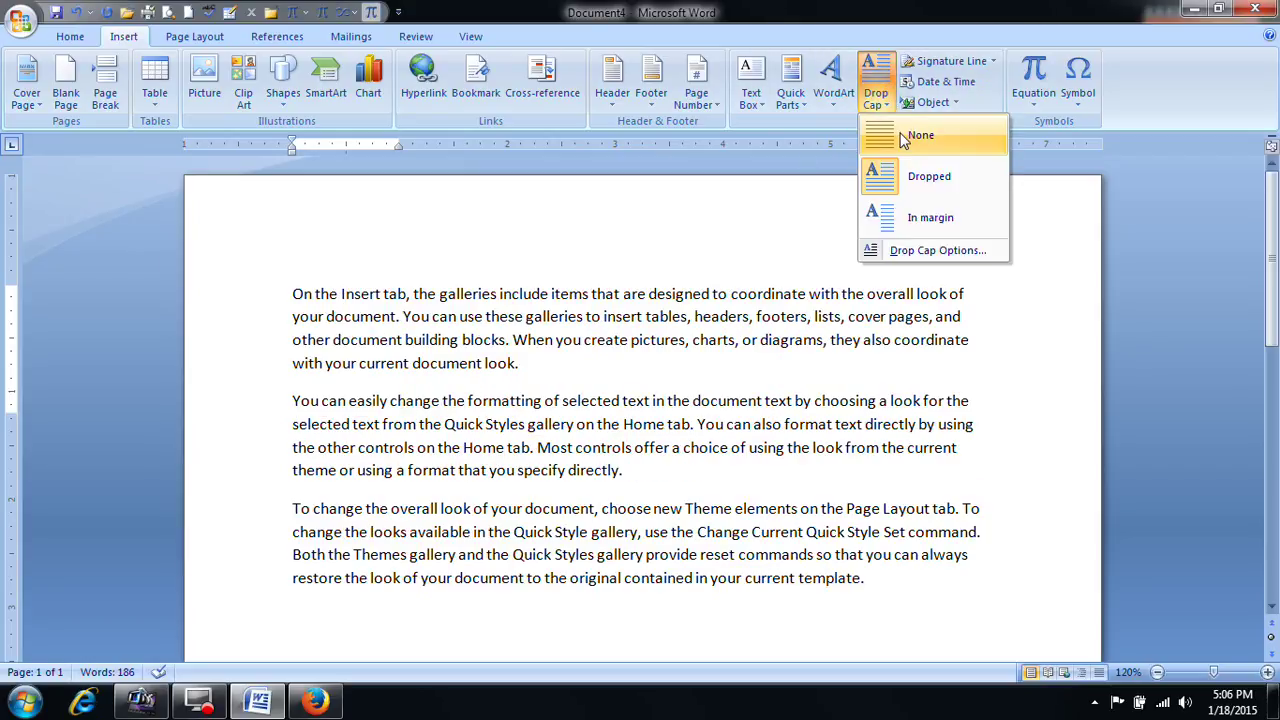
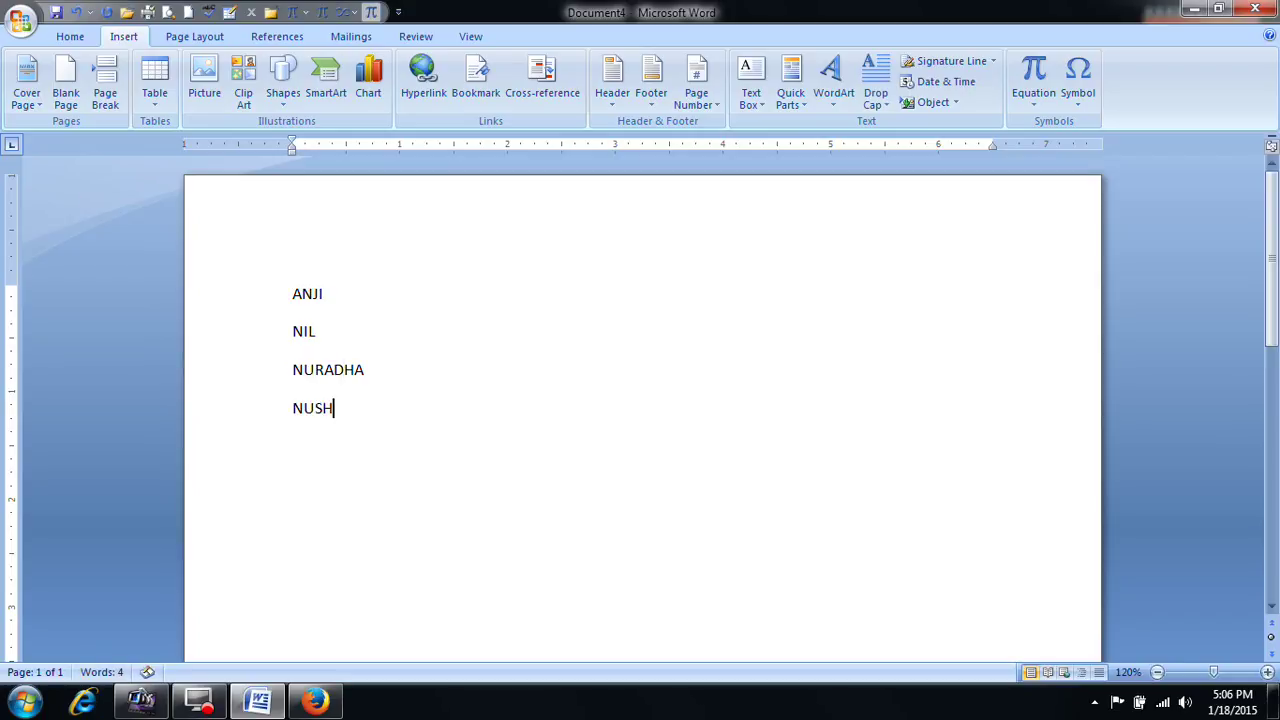
Step: Type NUSHKA, ISWARA RAI, NUPAMA and NAND on separate lines, fixing typos along the way
{"action": "type", "text": "USHKA"}
{"action": "key", "text": "Return"}
{"action": "type", "text": "ANJI"}
{"action": "key", "text": "BackSpace"}
{"action": "key", "text": "BackSpace"}
{"action": "type", "text": "ISW"}
{"action": "key", "text": "BackSpace"}
{"action": "type", "text": "WARA RAI"}
{"action": "key", "text": "Return"}
{"action": "type", "text": "NUPAMA"}
{"action": "key", "text": "Return"}
{"action": "type", "text": "NAND"}
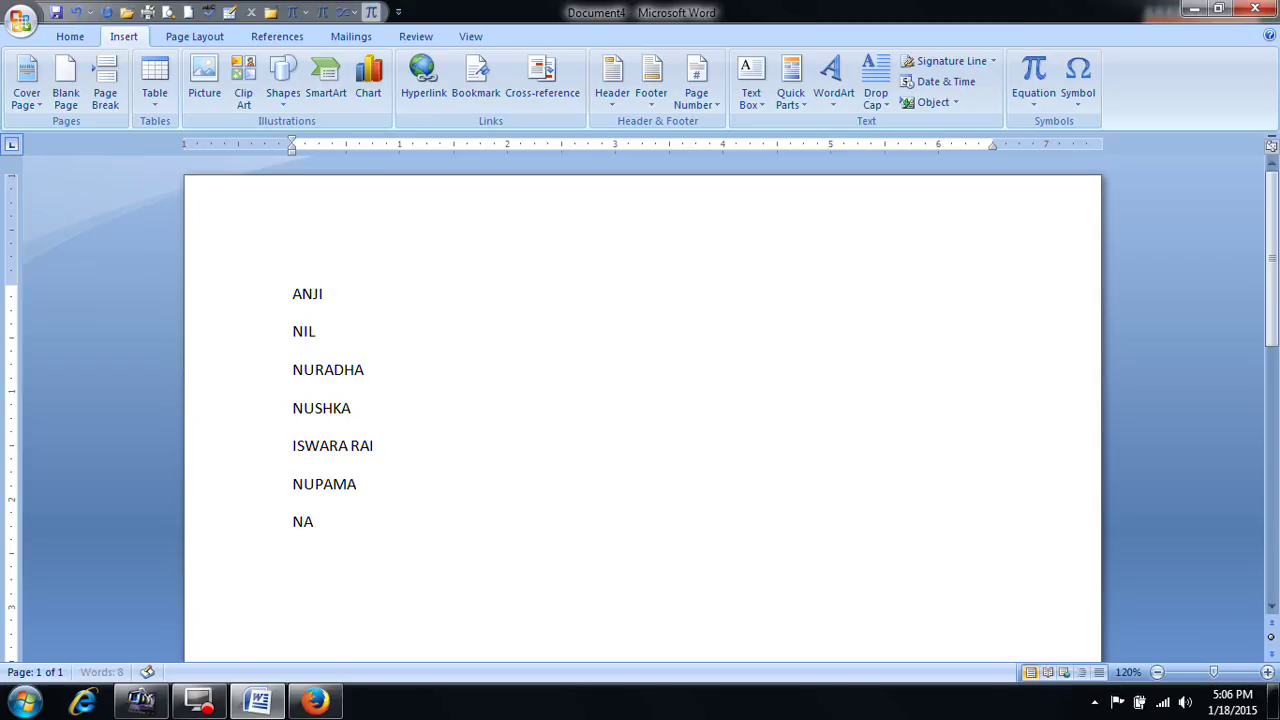
Step: Apply Remove Space After Paragraph to all seven names, then return the cursor to the first name
{"action": "left_click_drag", "start_coordinate": [294, 294], "coordinate": [409, 520]}
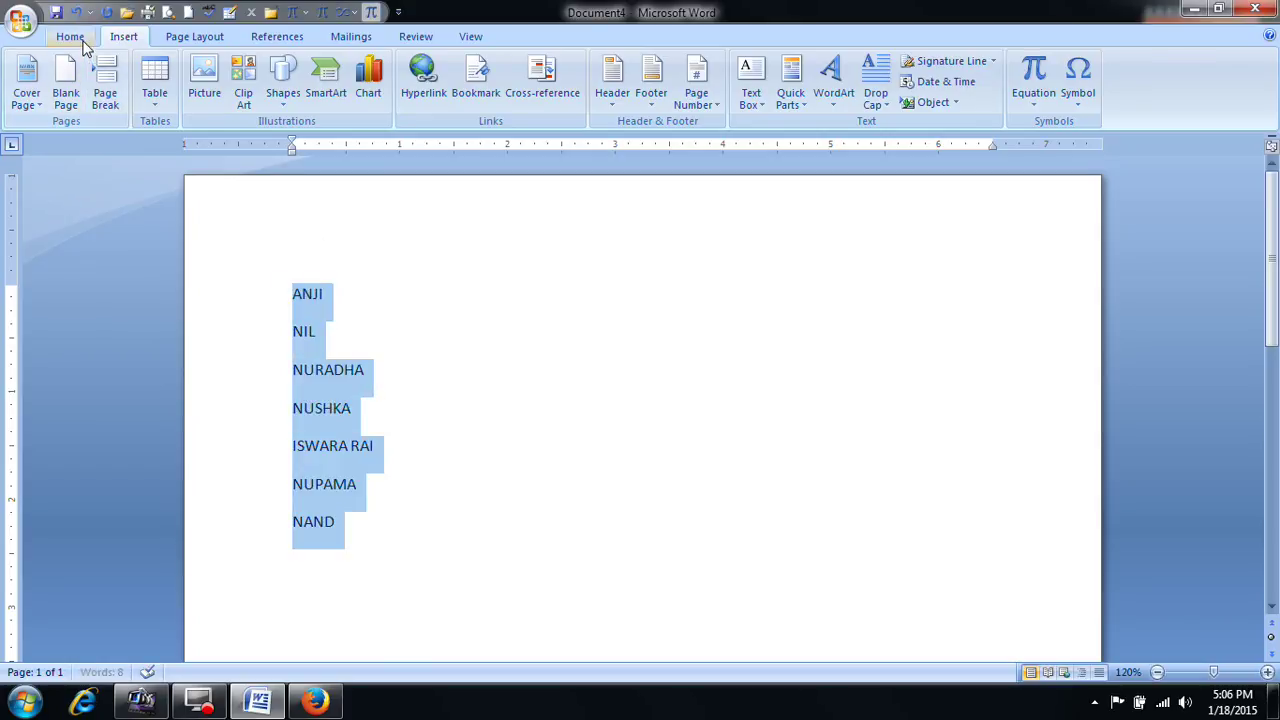
{"action": "left_click", "coordinate": [75, 37]}
{"action": "left_click", "coordinate": [507, 95]}
{"action": "left_click", "coordinate": [531, 138]}
{"action": "left_click", "coordinate": [507, 95]}
{"action": "left_click", "coordinate": [590, 285]}
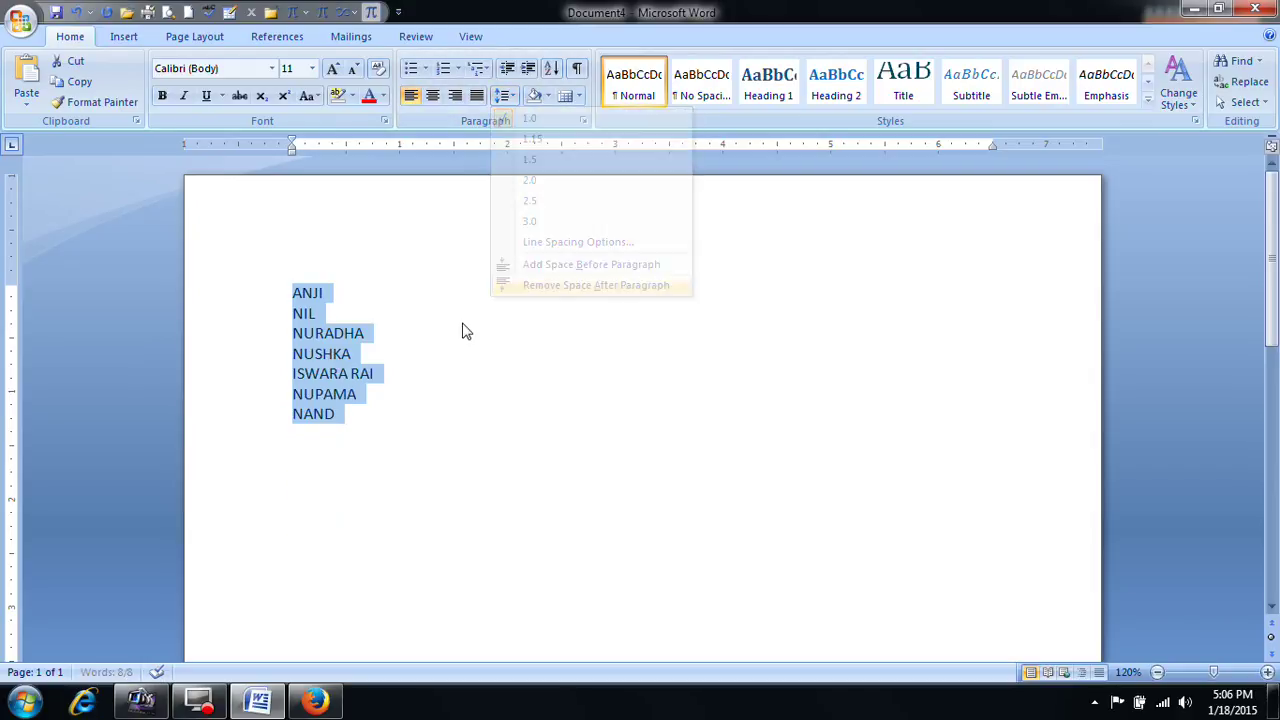
{"action": "left_click", "coordinate": [334, 333]}
{"action": "left_click", "coordinate": [303, 293]}
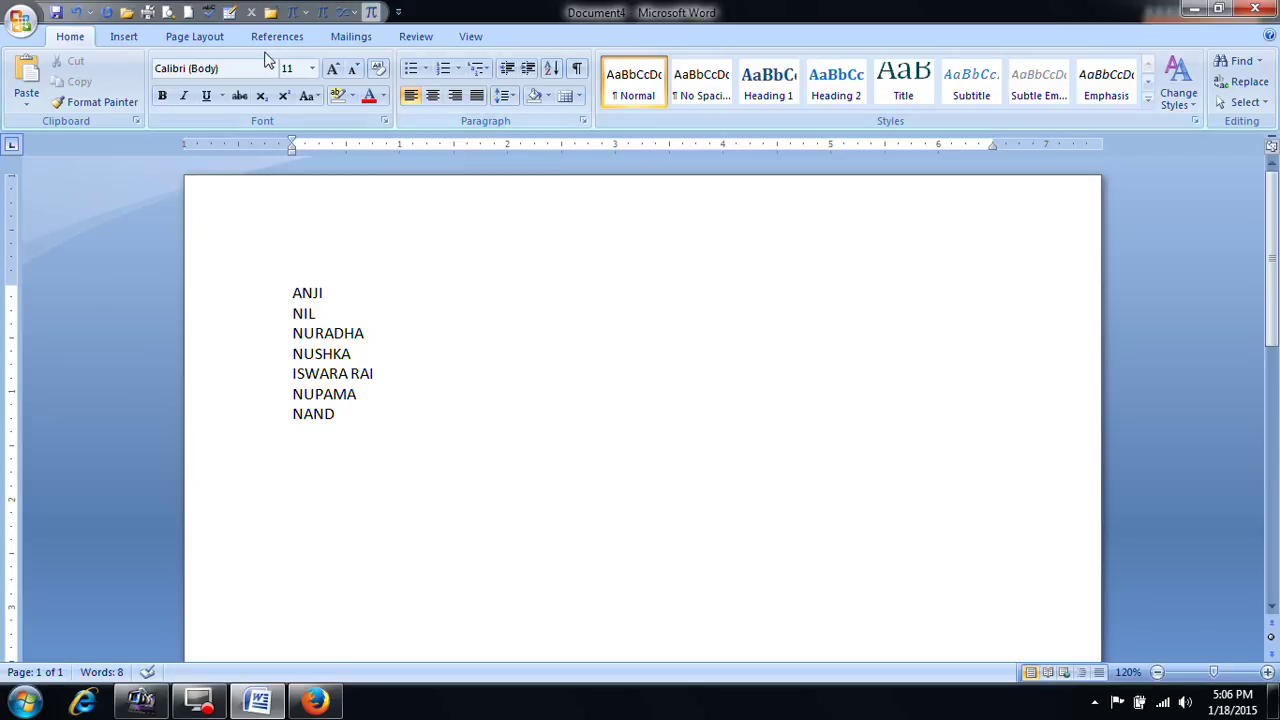
{"action": "left_click", "coordinate": [124, 36]}
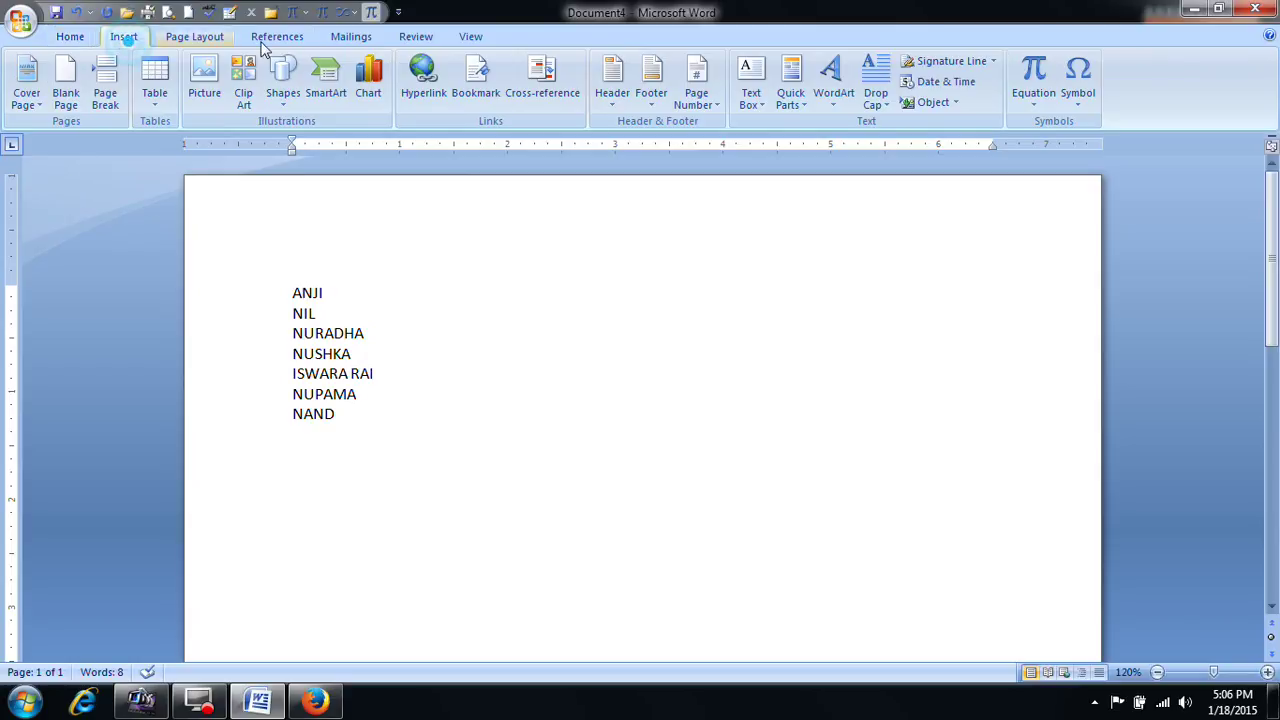
{"action": "left_click", "coordinate": [882, 107]}
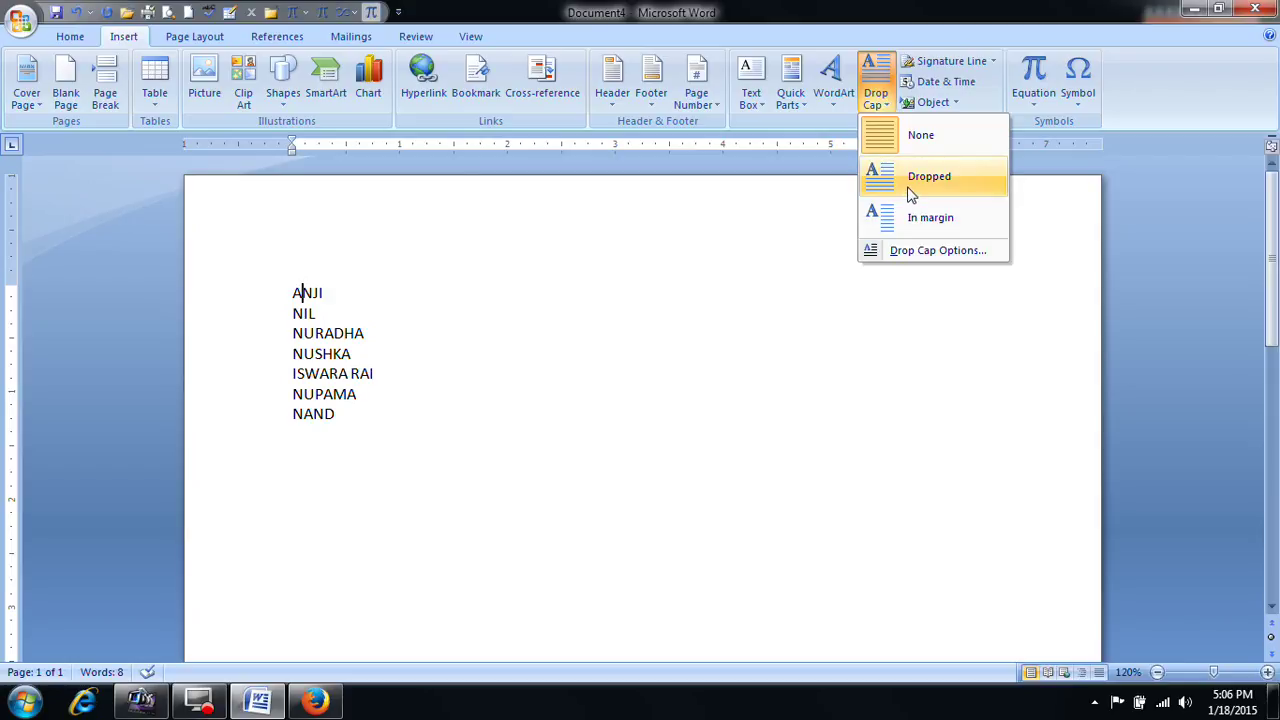
{"action": "left_click", "coordinate": [918, 252]}
{"action": "left_click", "coordinate": [652, 287]}
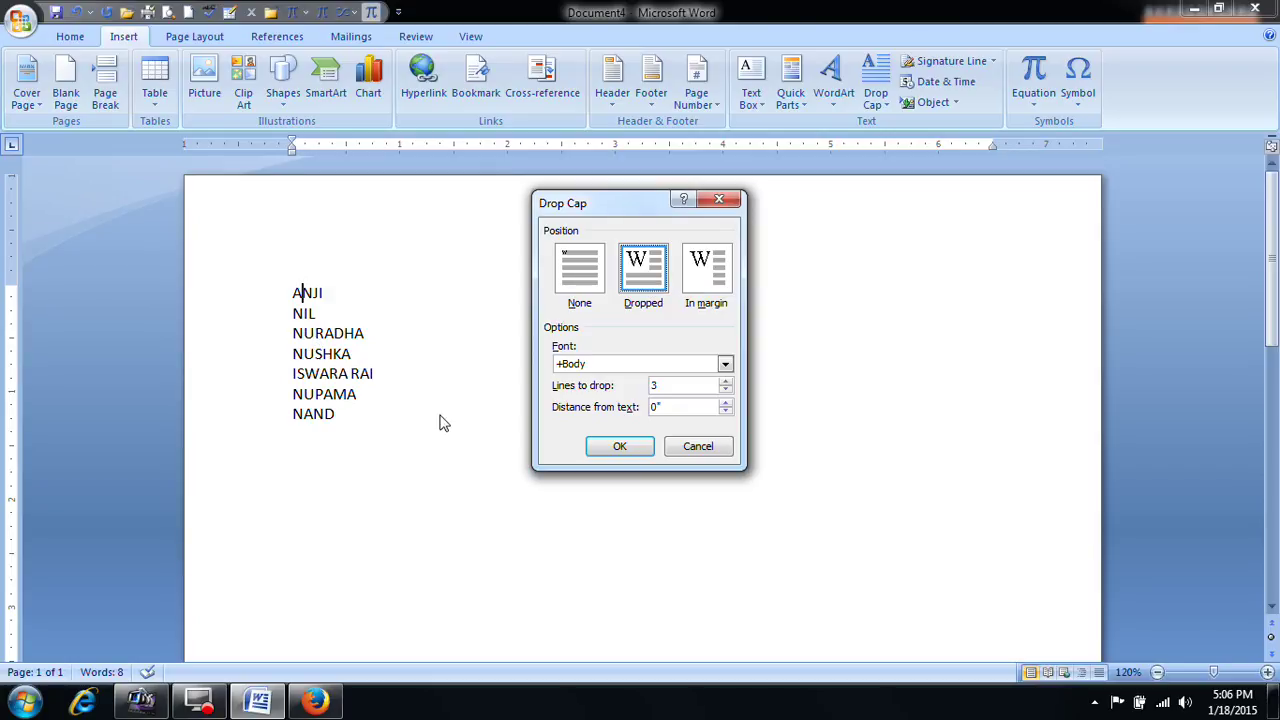
{"action": "left_click", "coordinate": [725, 381]}
{"action": "left_click", "coordinate": [725, 381]}
{"action": "left_click", "coordinate": [620, 446]}
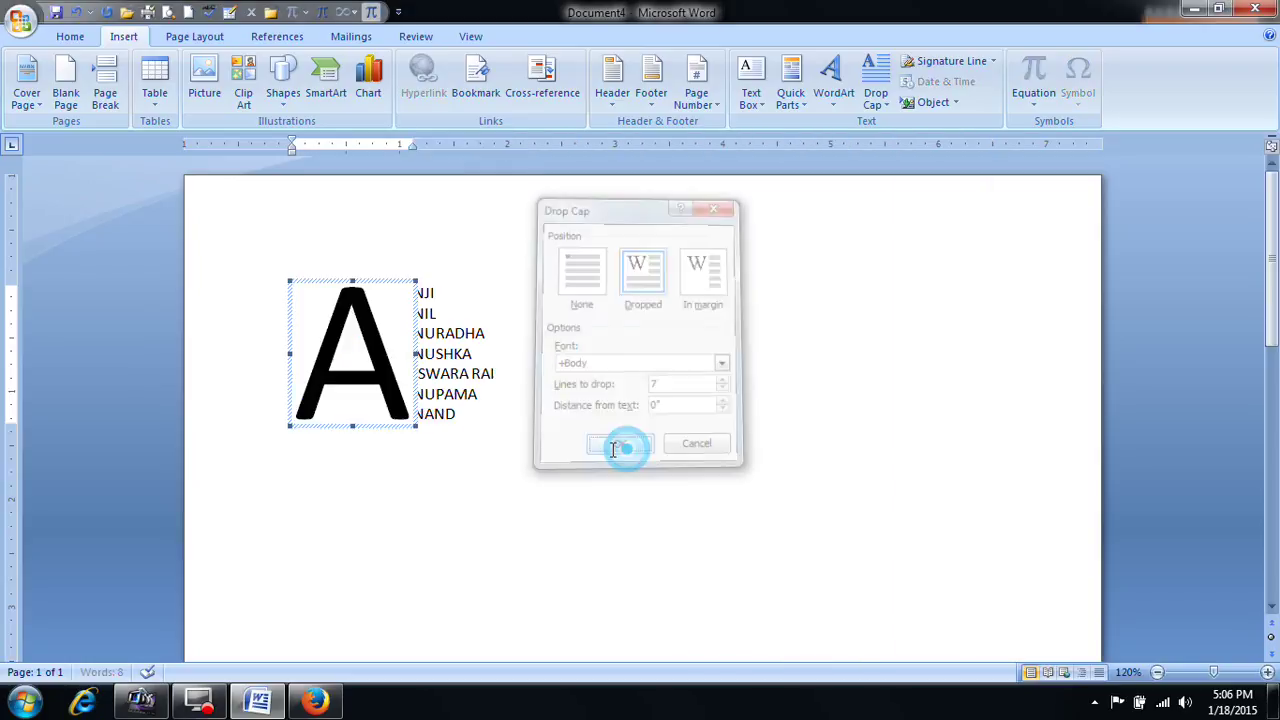
{"action": "left_click", "coordinate": [322, 378]}
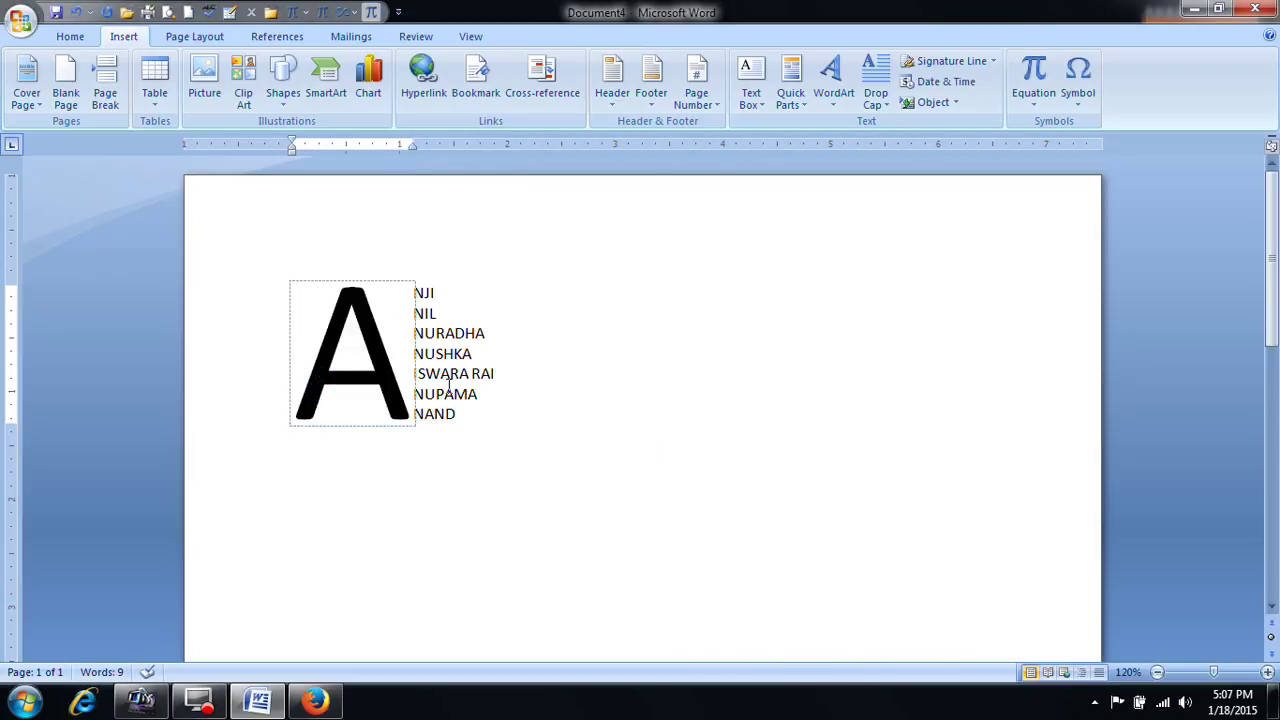
{"action": "left_click", "coordinate": [376, 358]}
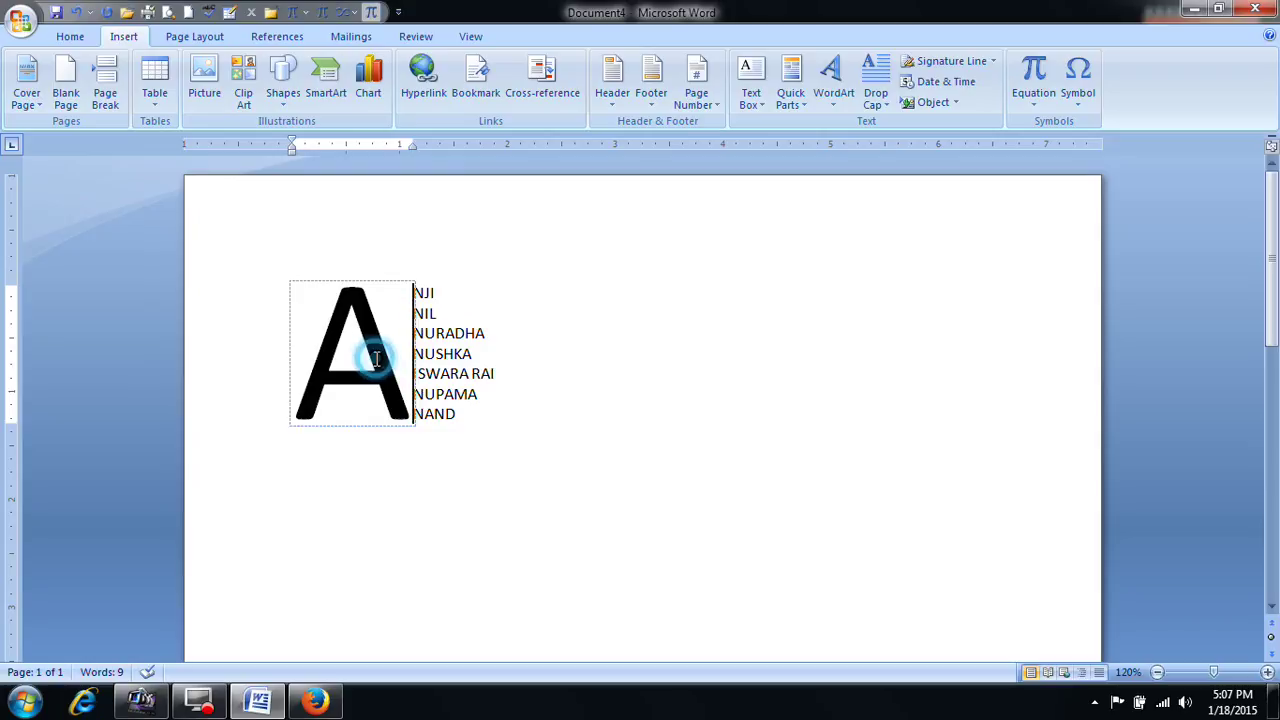
{"action": "left_click", "coordinate": [443, 357]}
{"action": "left_click", "coordinate": [383, 358]}
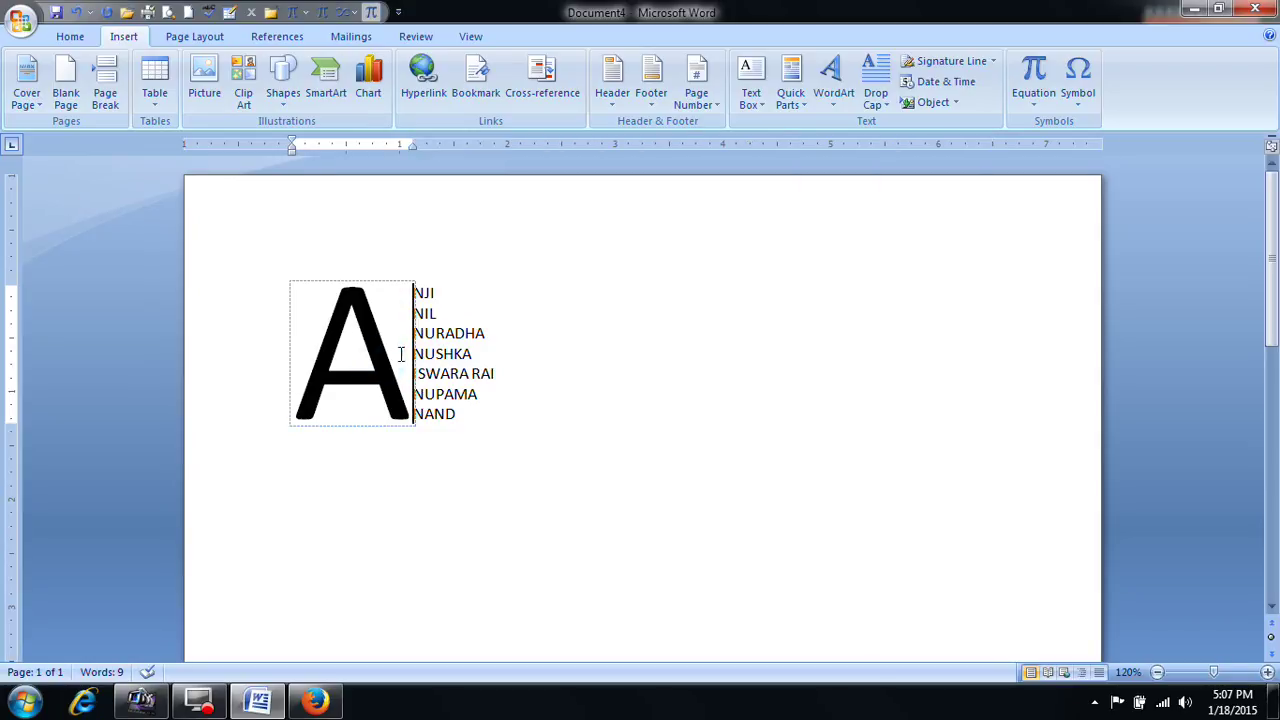
{"action": "left_click", "coordinate": [540, 358]}
{"action": "left_click", "coordinate": [380, 355]}
{"action": "left_click", "coordinate": [884, 100]}
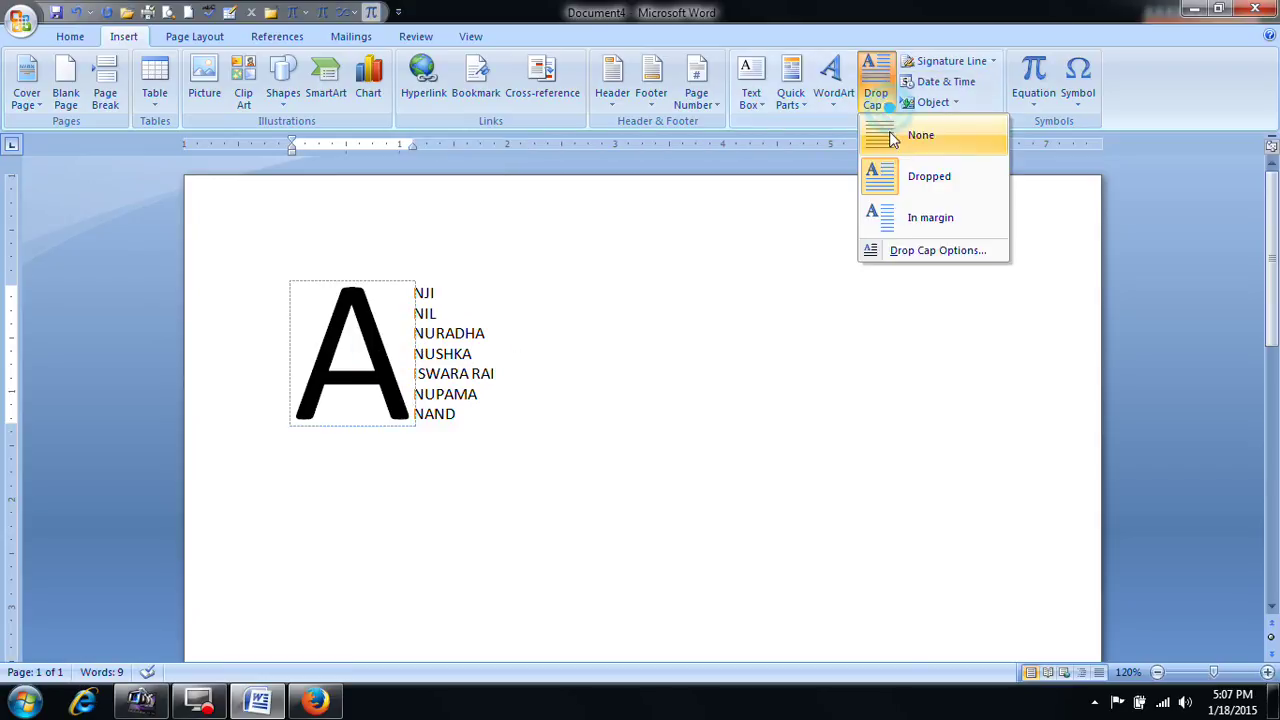
{"action": "left_click", "coordinate": [893, 138]}
{"action": "left_click", "coordinate": [697, 304]}
Step: Delete the seven-name list and enter =RAND() to generate three sample paragraphs
{"action": "left_click_drag", "start_coordinate": [273, 291], "coordinate": [419, 428]}
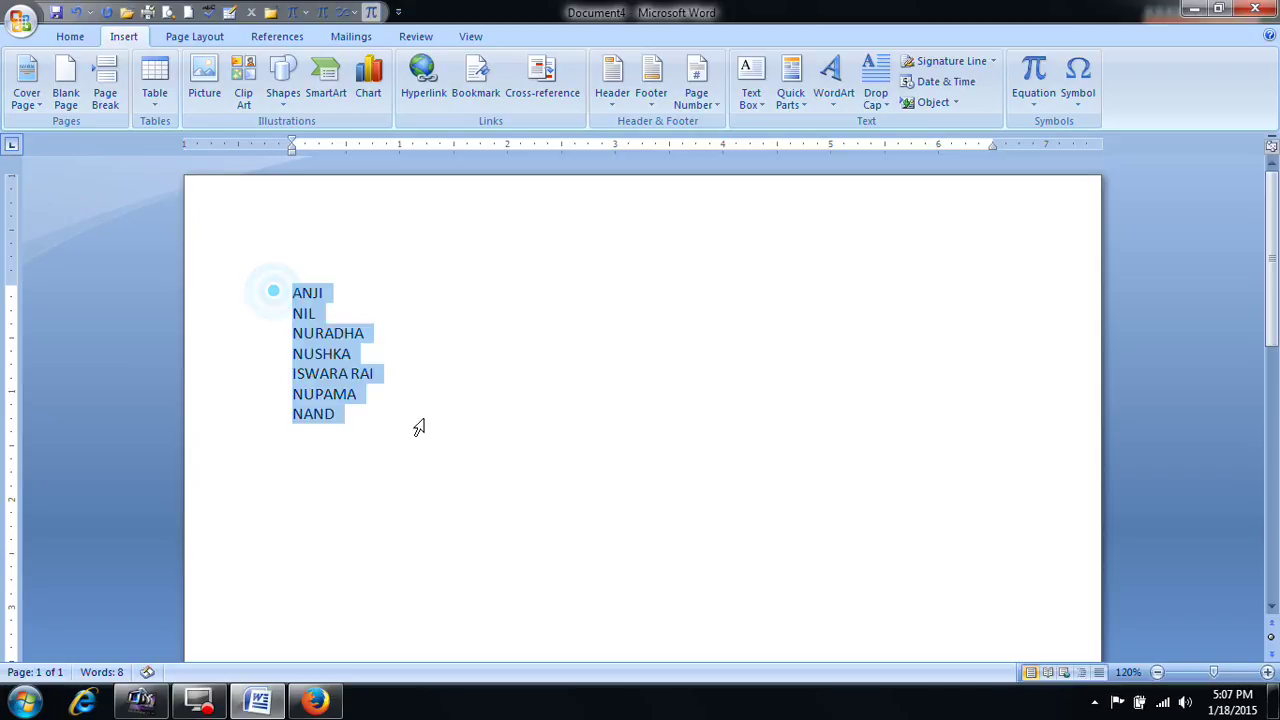
{"action": "key", "text": "Delete"}
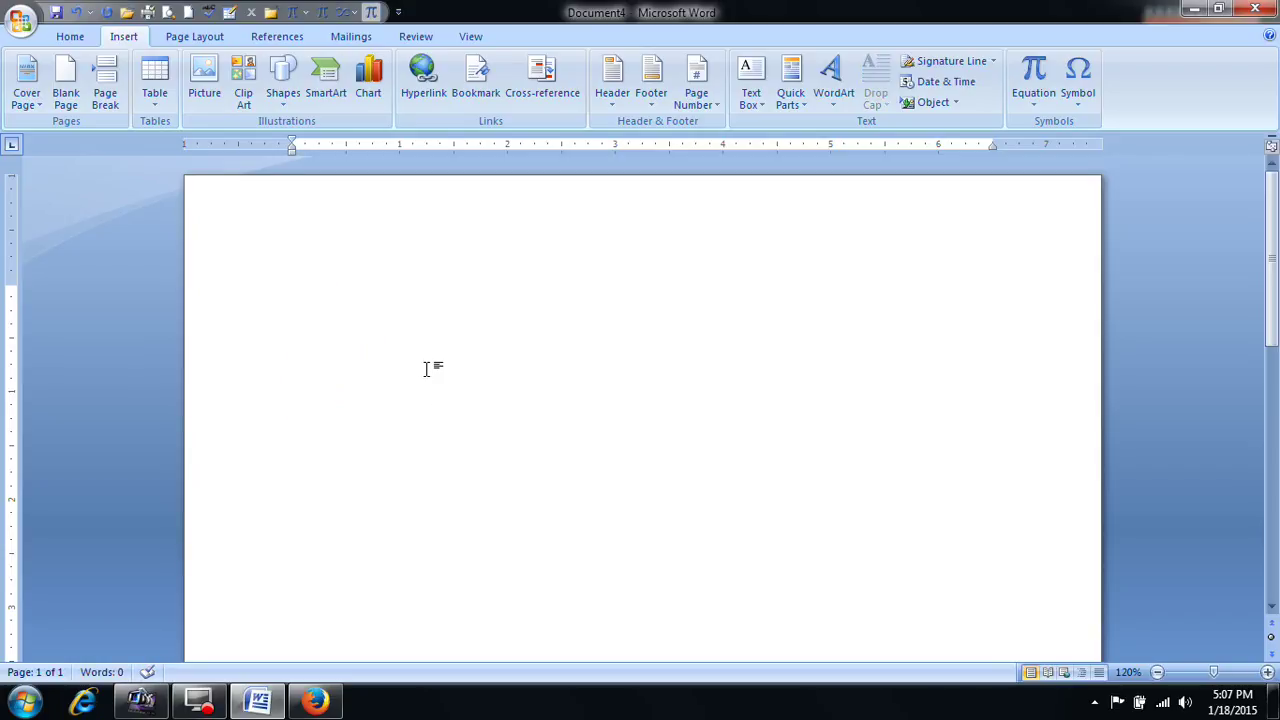
{"action": "left_click", "coordinate": [328, 320]}
{"action": "type", "text": "=RAND()"}
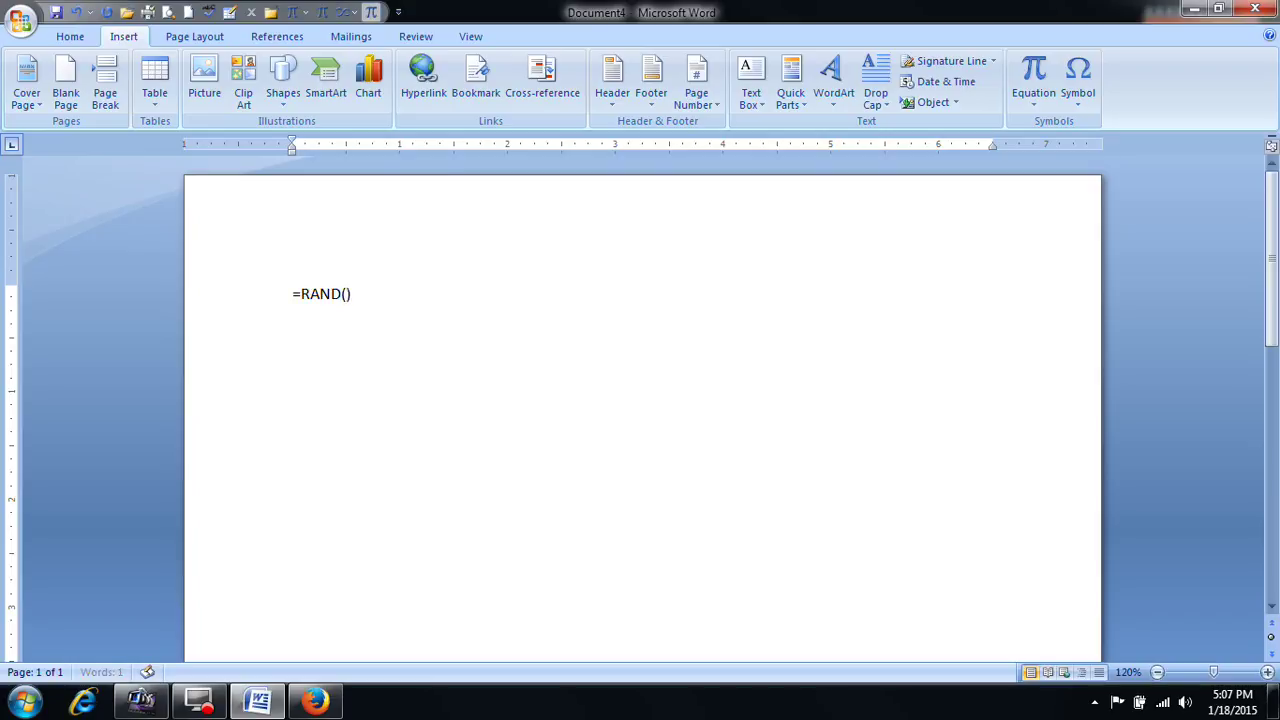
{"action": "key", "text": "Return"}
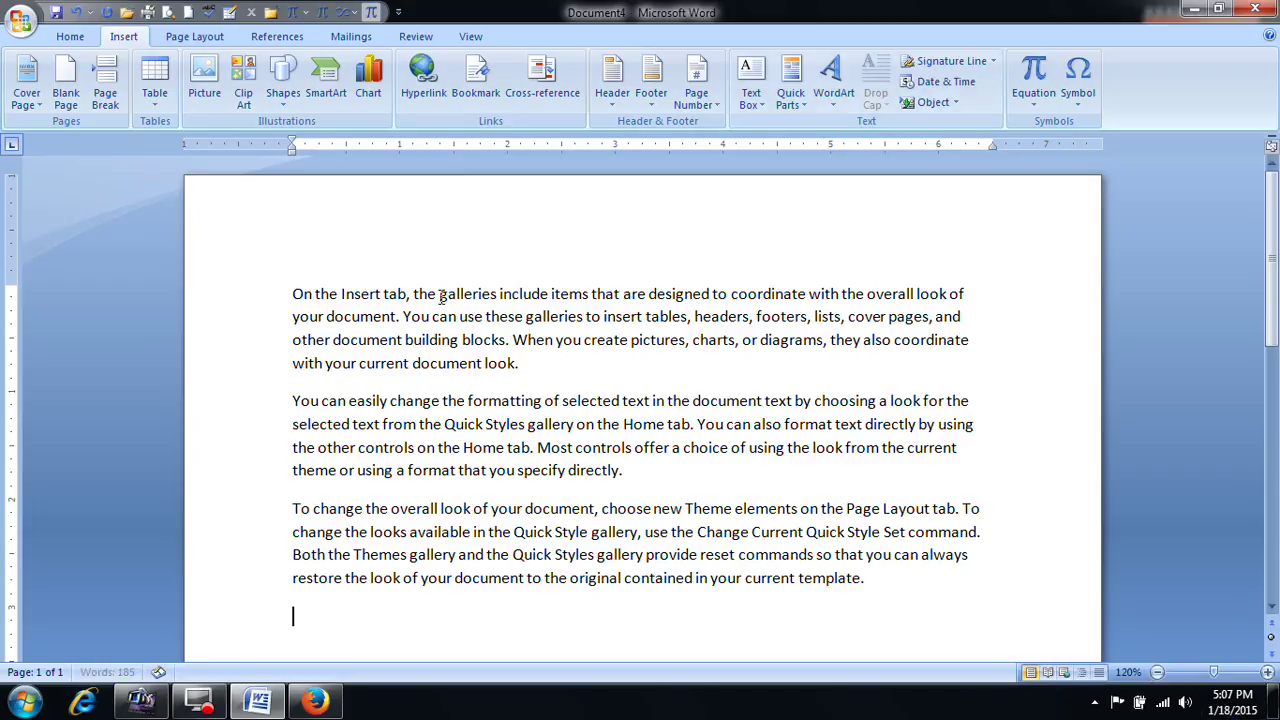
Step: Insert the date 'Sunday, January 18, 2015' with Update automatically enabled
{"action": "left_click", "coordinate": [953, 90]}
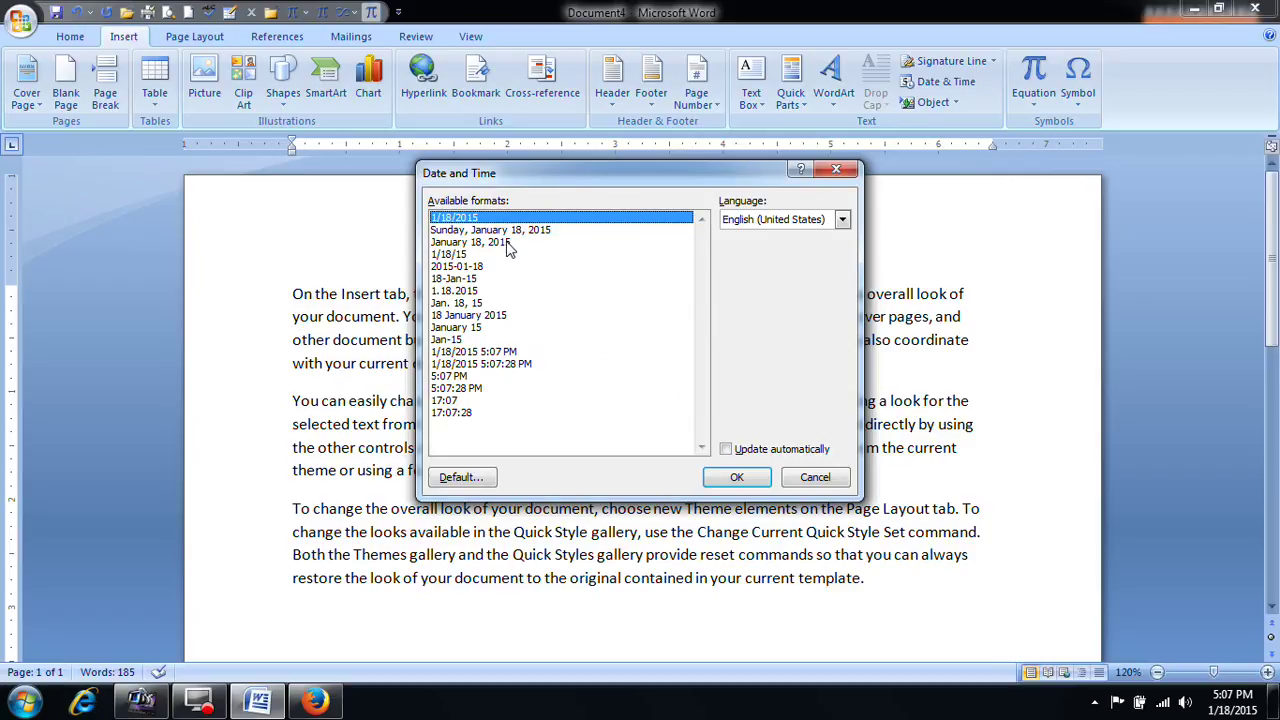
{"action": "left_click", "coordinate": [537, 232]}
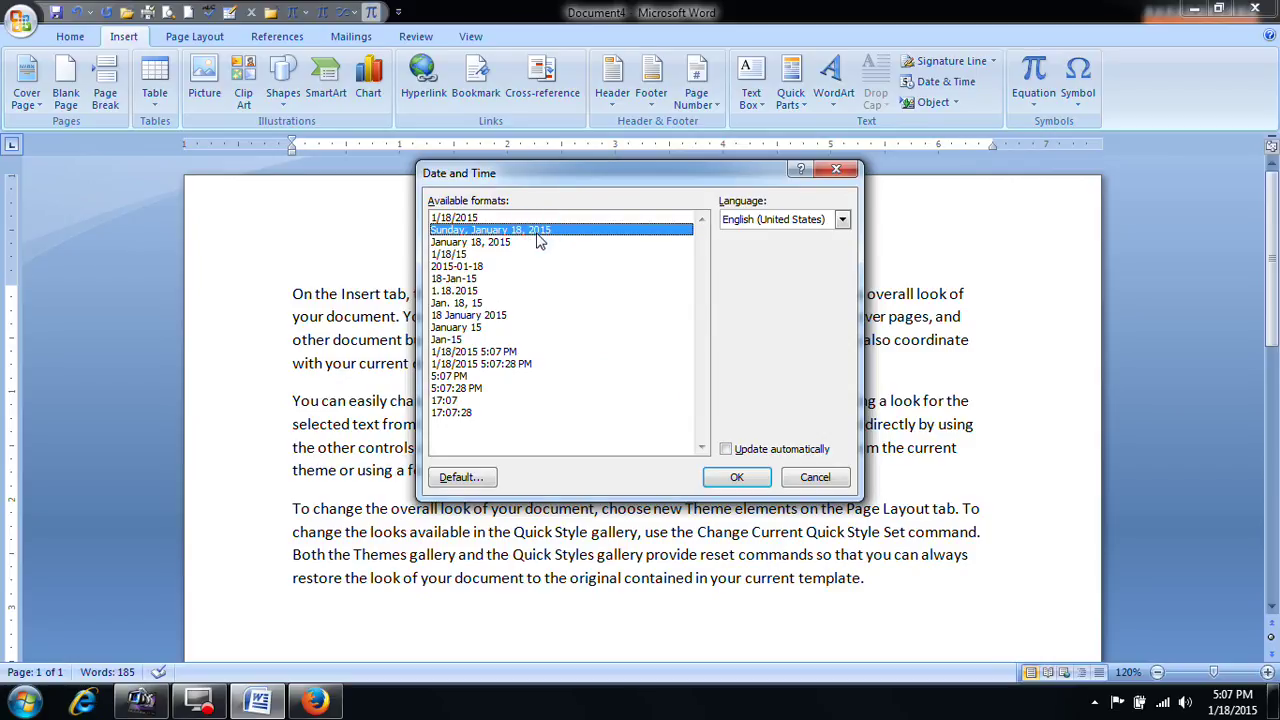
{"action": "left_click", "coordinate": [745, 450]}
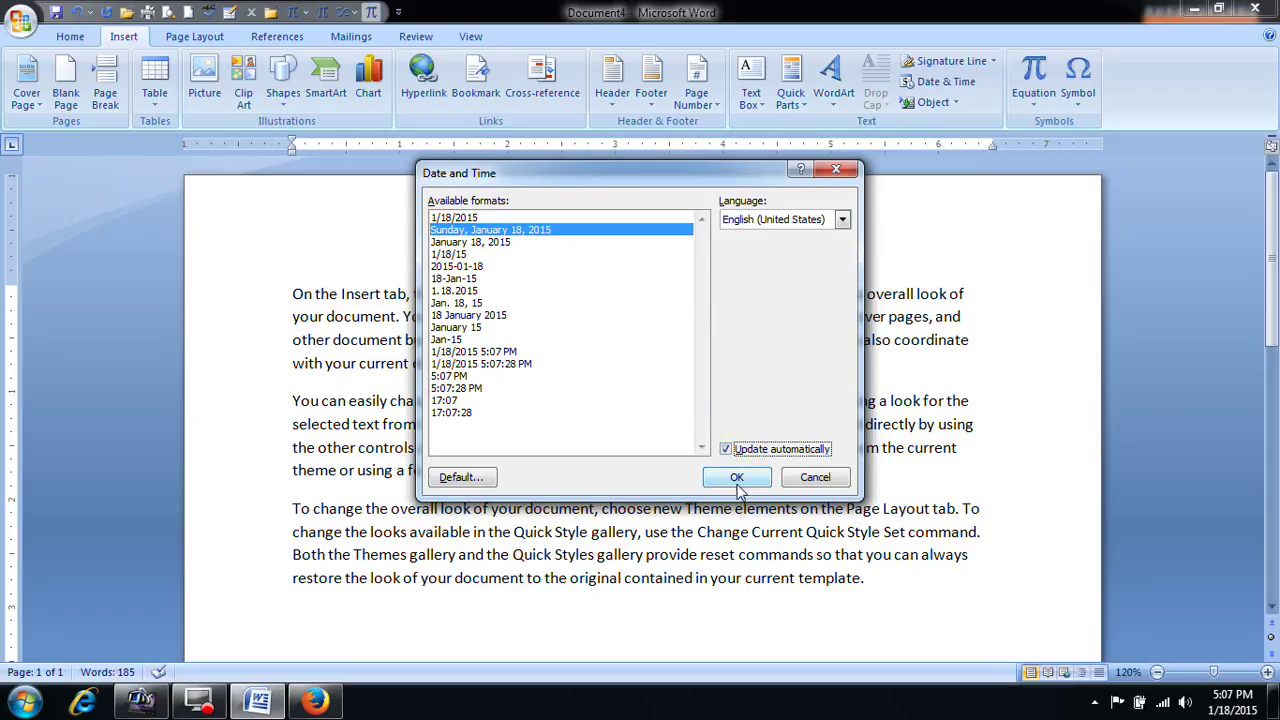
{"action": "left_click", "coordinate": [737, 479]}
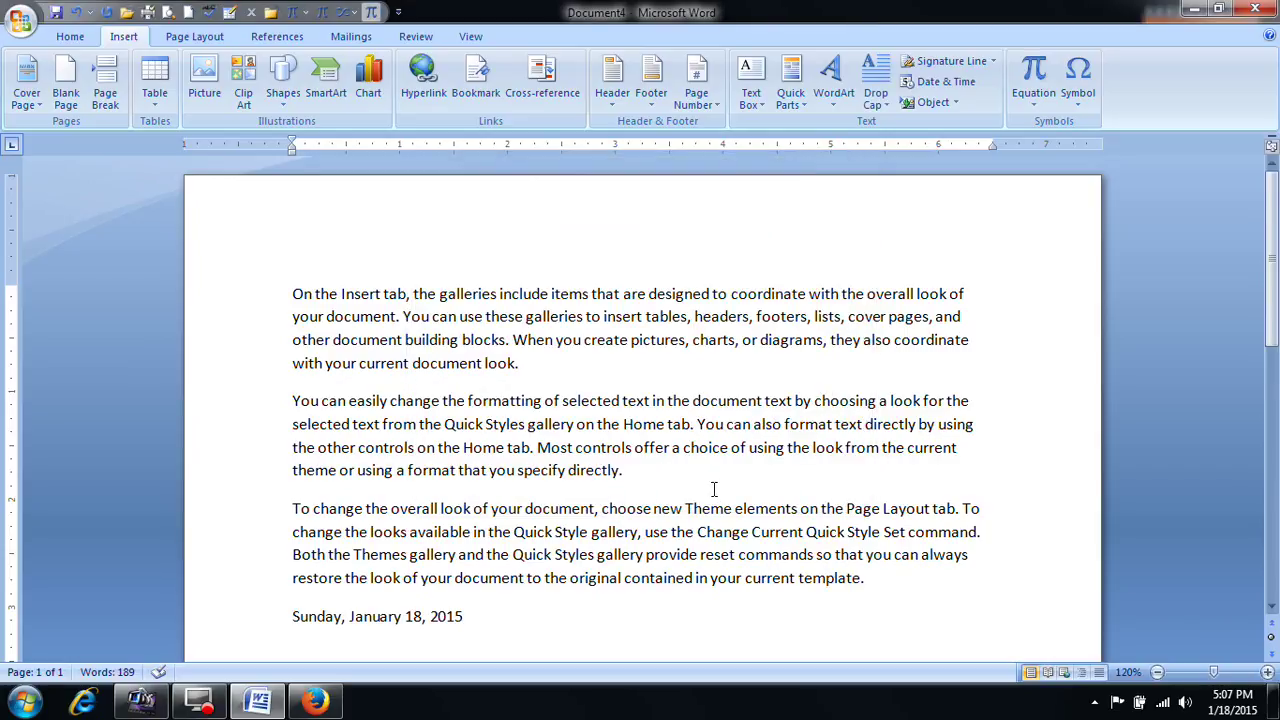
{"action": "scroll", "coordinate": [714, 489], "scroll_direction": "down", "scroll_amount": 2}
{"action": "scroll", "coordinate": [678, 478], "scroll_direction": "up", "scroll_amount": 1}
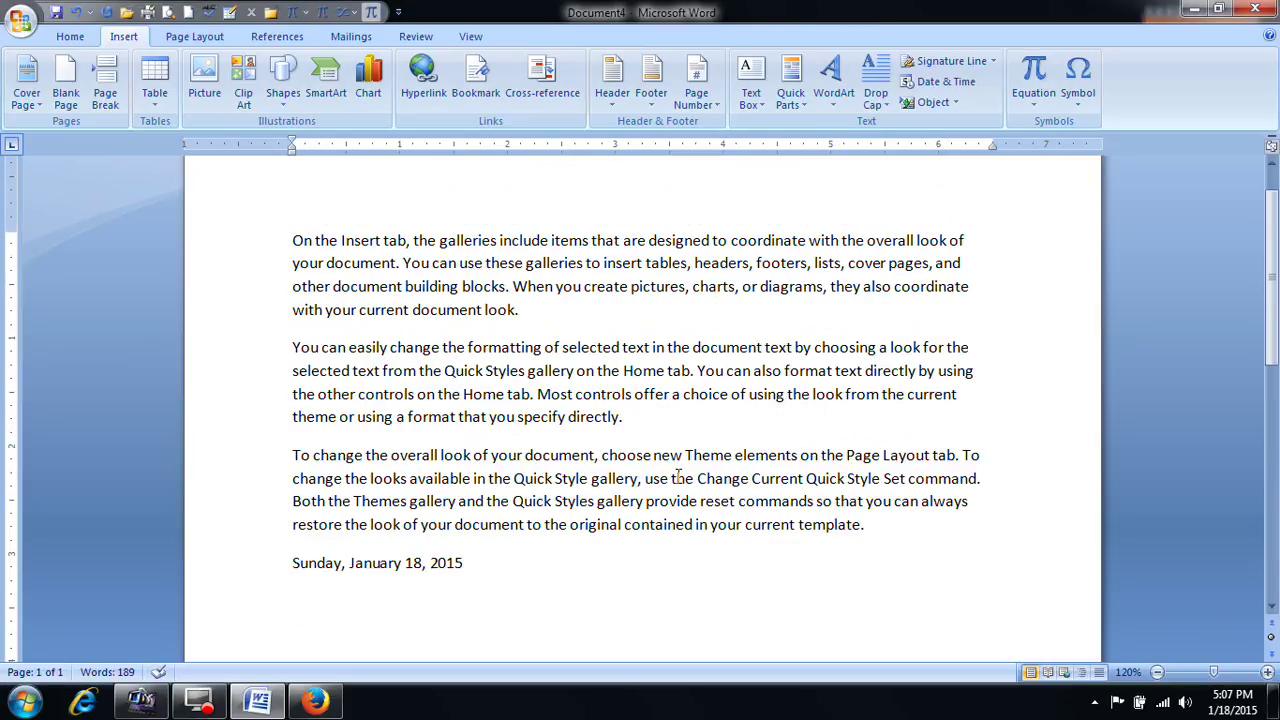
{"action": "left_click", "coordinate": [672, 478]}
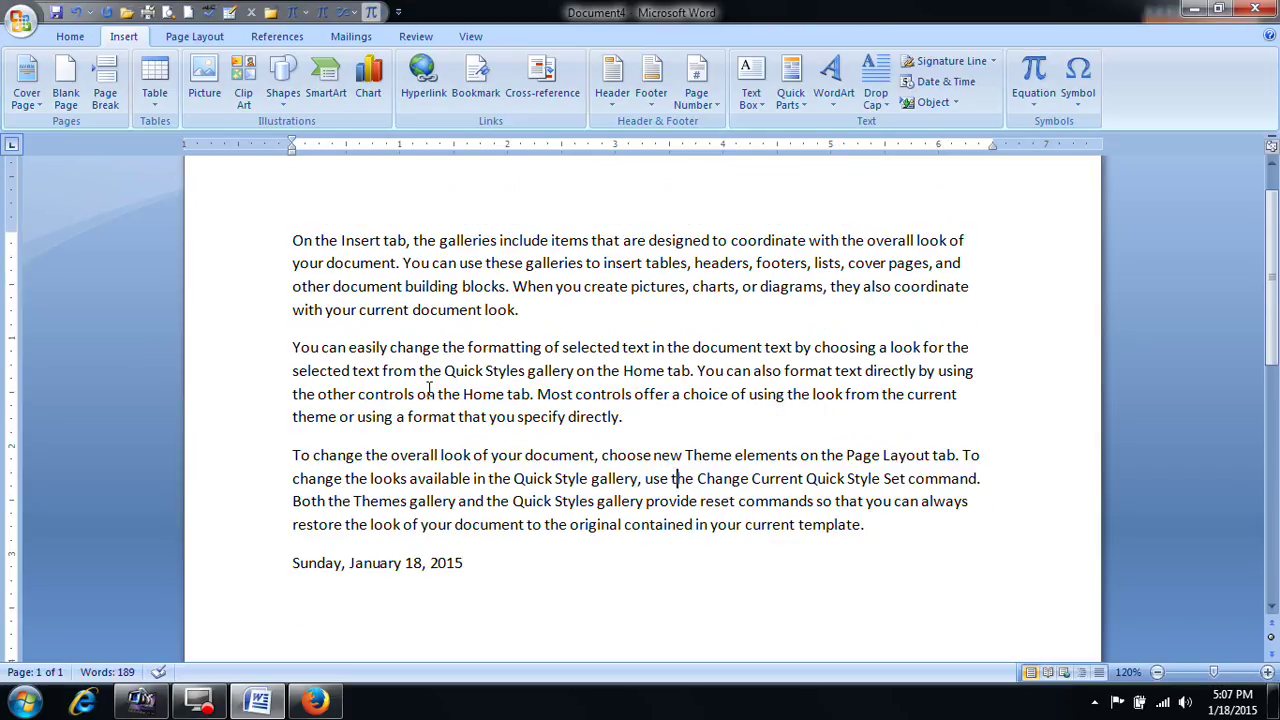
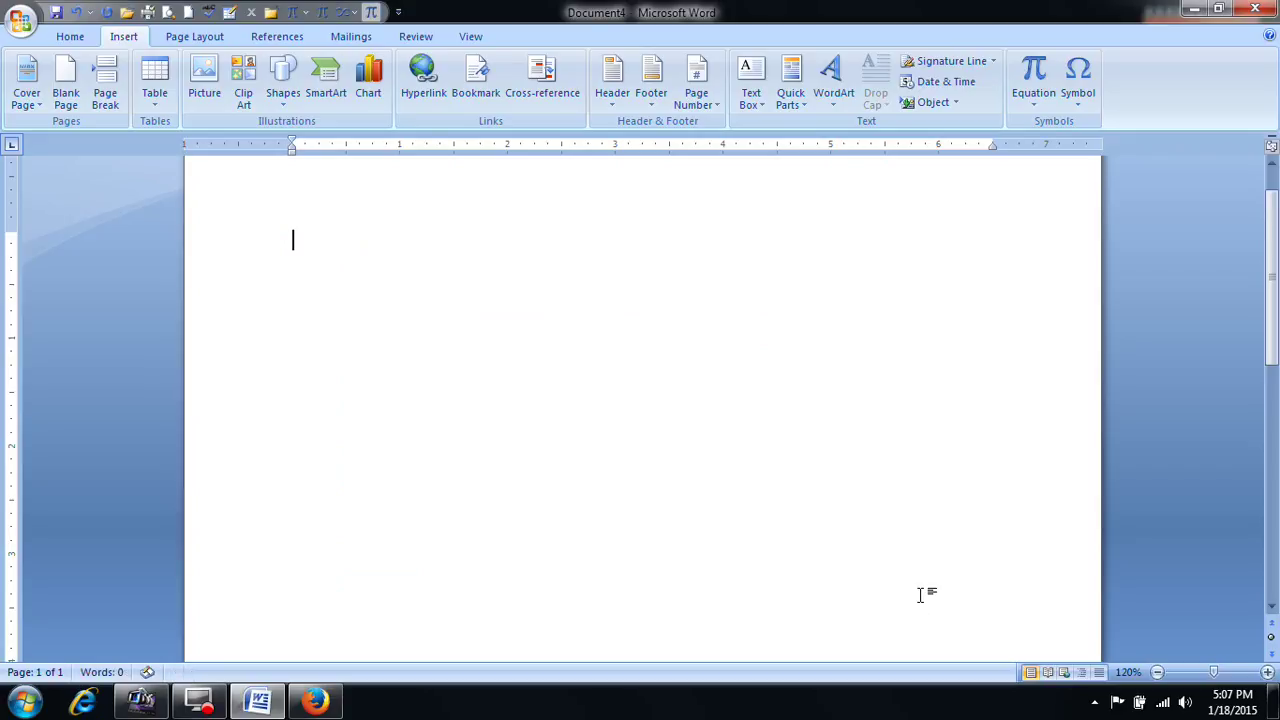
Step: Embed a new Bitmap Image object through the Insert Object dialog
{"action": "scroll", "coordinate": [920, 443], "scroll_direction": "up", "scroll_amount": 1}
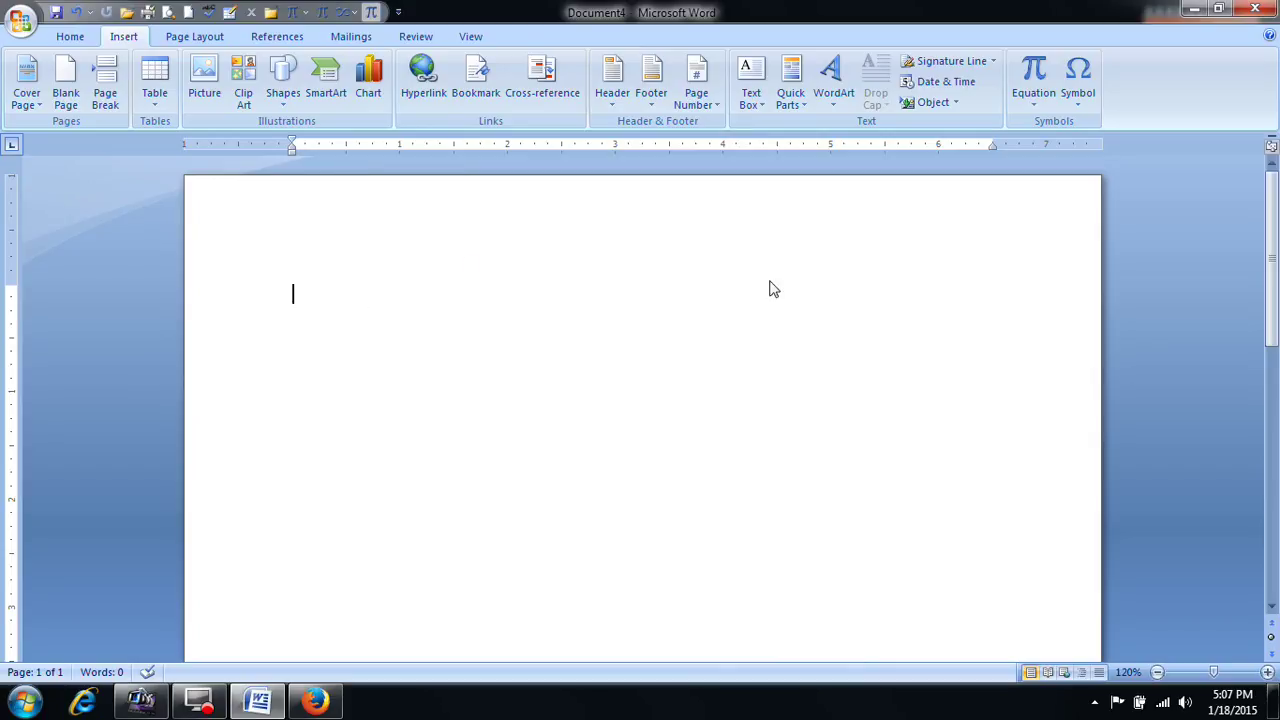
{"action": "left_click", "coordinate": [956, 102]}
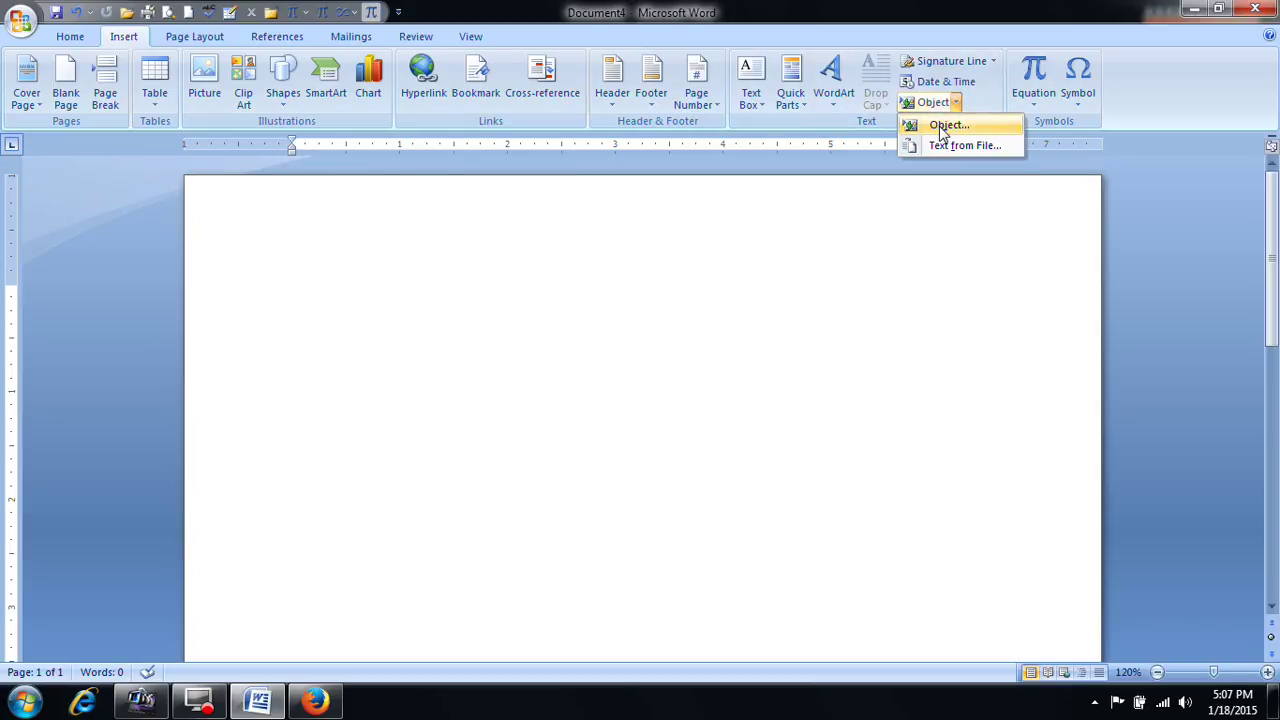
{"action": "left_click", "coordinate": [942, 126]}
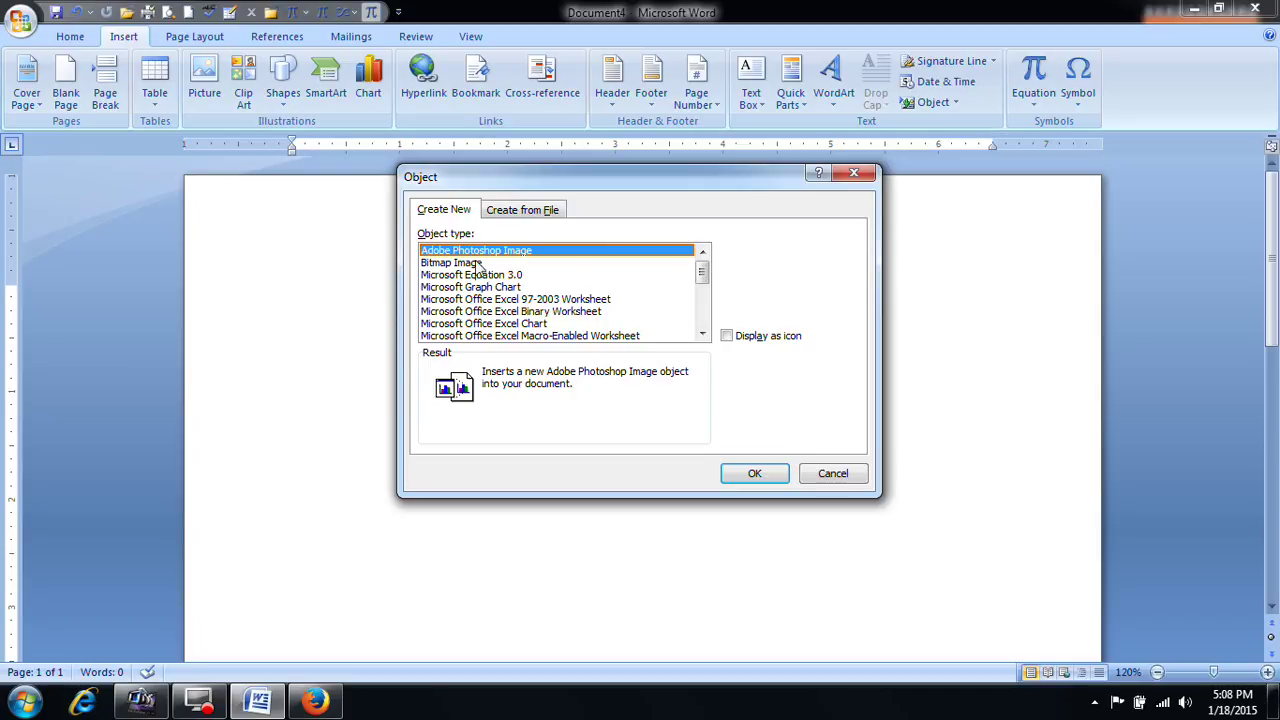
{"action": "left_click", "coordinate": [465, 264]}
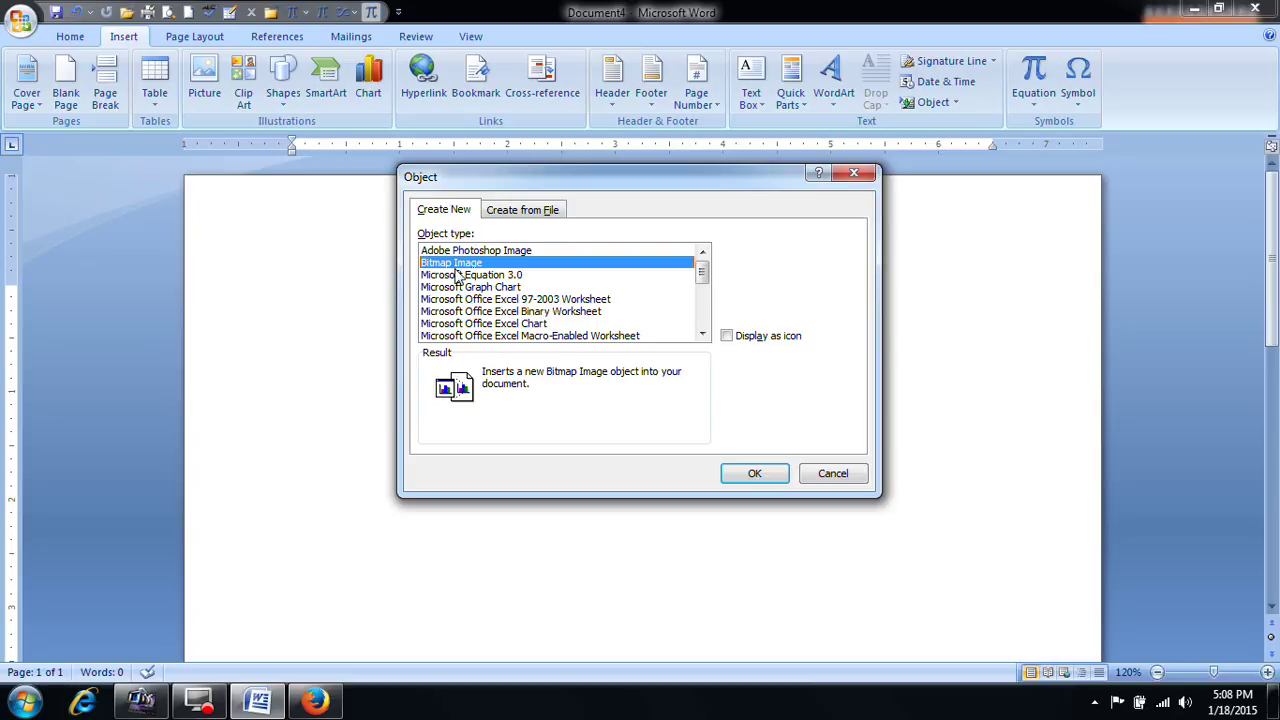
{"action": "left_click", "coordinate": [757, 476]}
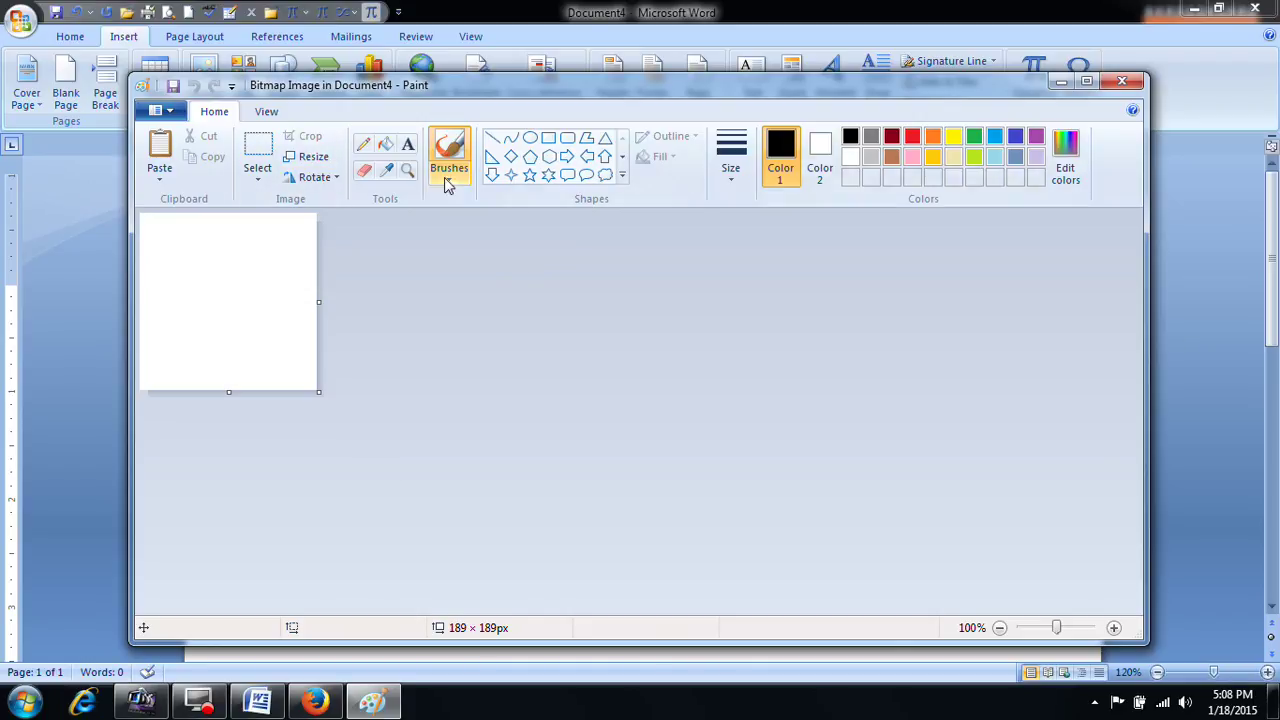
Step: Draw a red freehand doodle on the bitmap canvas with the Pencil
{"action": "left_click", "coordinate": [372, 147]}
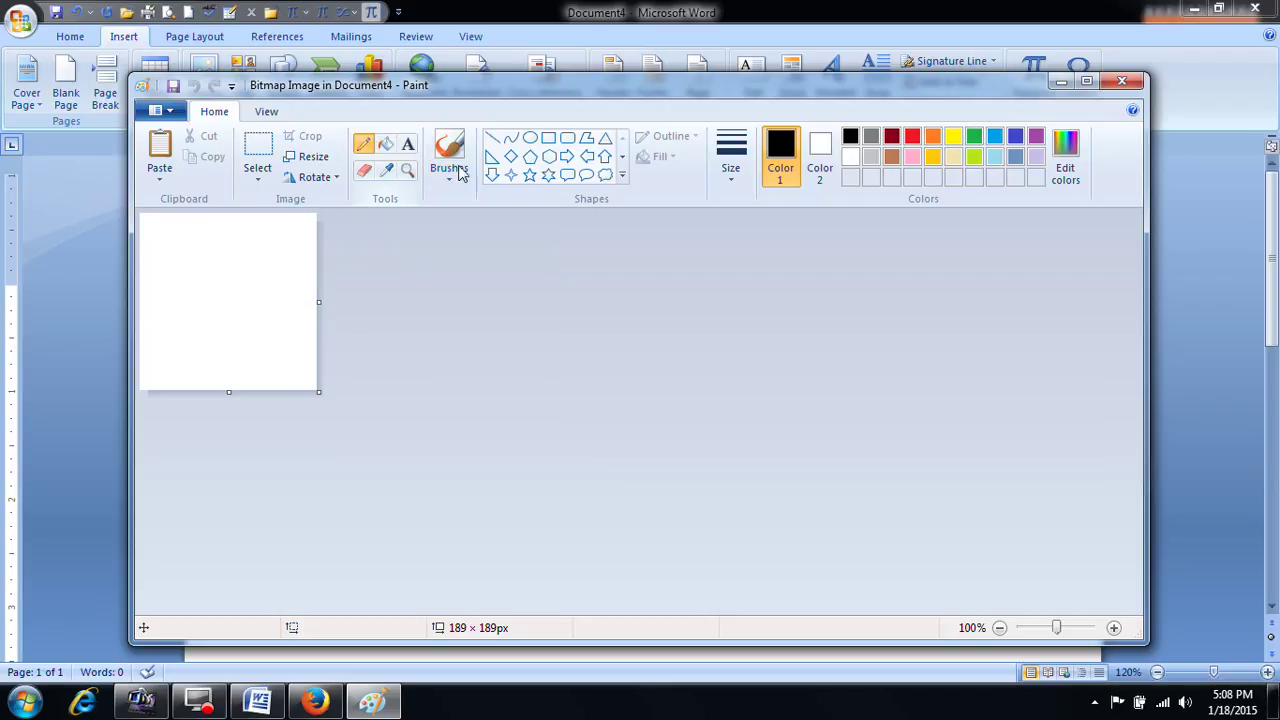
{"action": "left_click", "coordinate": [912, 137]}
{"action": "mouse_move", "coordinate": [179, 290]}
{"action": "left_mouse_down"}
{"action": "mouse_move", "coordinate": [174, 276]}
{"action": "mouse_move", "coordinate": [214, 289]}
{"action": "mouse_move", "coordinate": [194, 314]}
{"action": "mouse_move", "coordinate": [275, 245]}
{"action": "mouse_move", "coordinate": [263, 250]}
{"action": "mouse_move", "coordinate": [294, 277]}
{"action": "mouse_move", "coordinate": [303, 268]}
{"action": "mouse_move", "coordinate": [286, 242]}
{"action": "mouse_move", "coordinate": [280, 272]}
{"action": "left_mouse_up"}
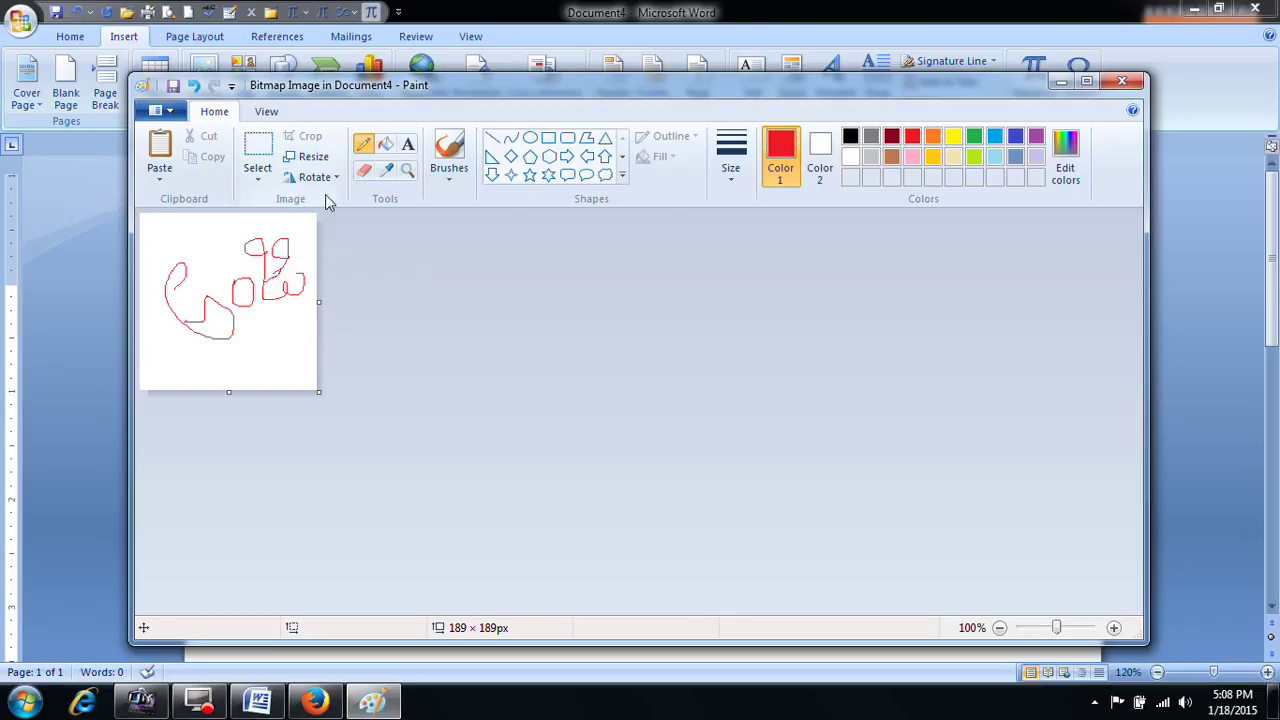
Step: Fill the background and both doodle loops lime green, then return the bitmap to Word
{"action": "left_click", "coordinate": [385, 144]}
{"action": "left_click", "coordinate": [974, 157]}
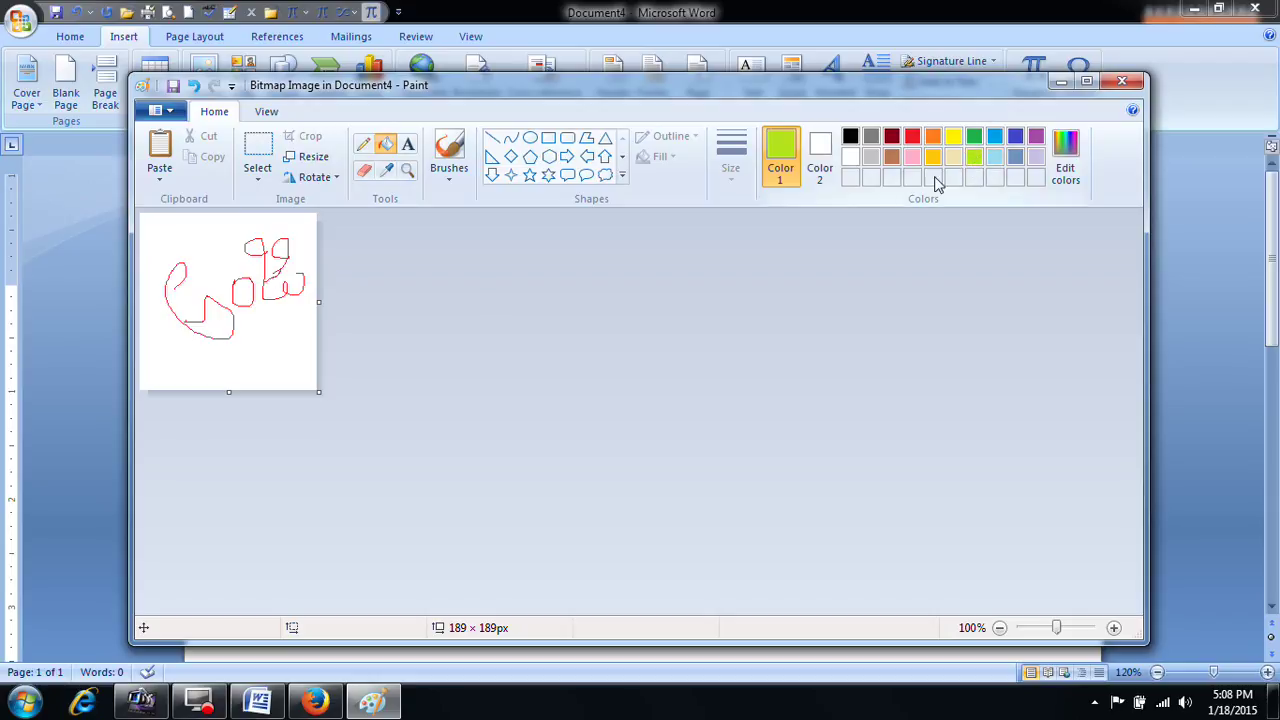
{"action": "left_click", "coordinate": [282, 326]}
{"action": "left_click", "coordinate": [254, 247]}
{"action": "left_click", "coordinate": [281, 249]}
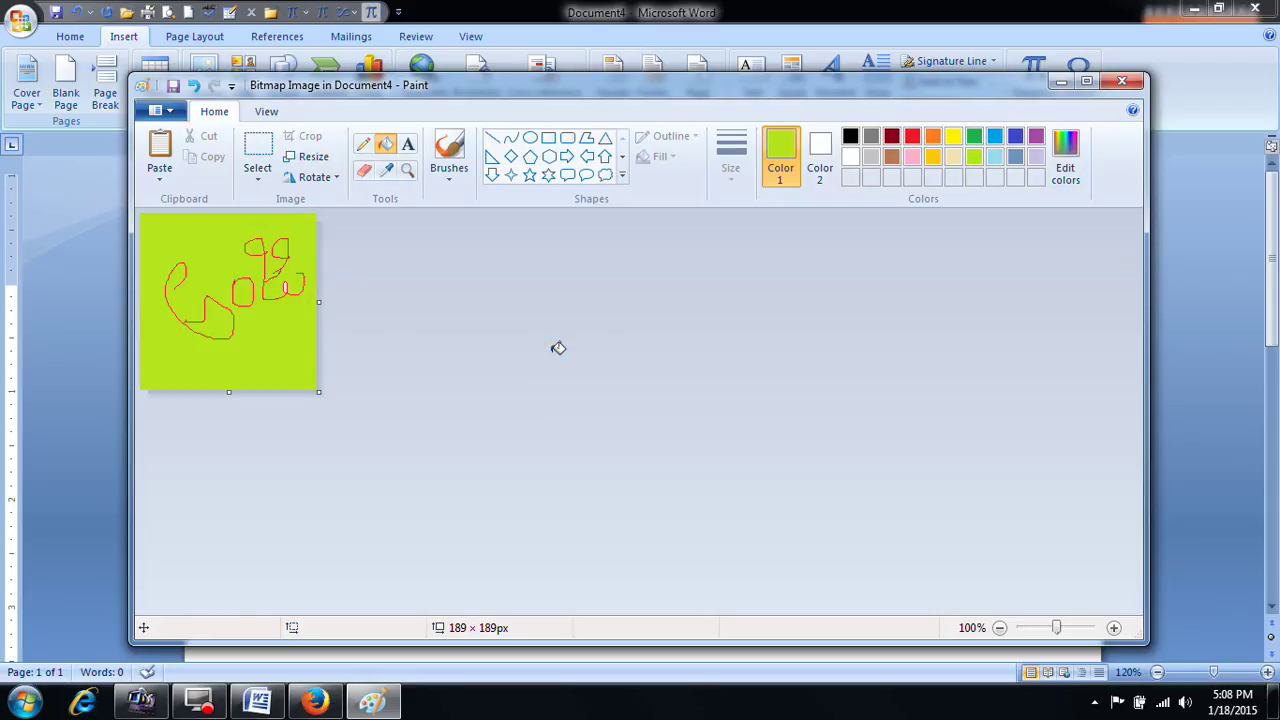
{"action": "left_click", "coordinate": [1122, 80]}
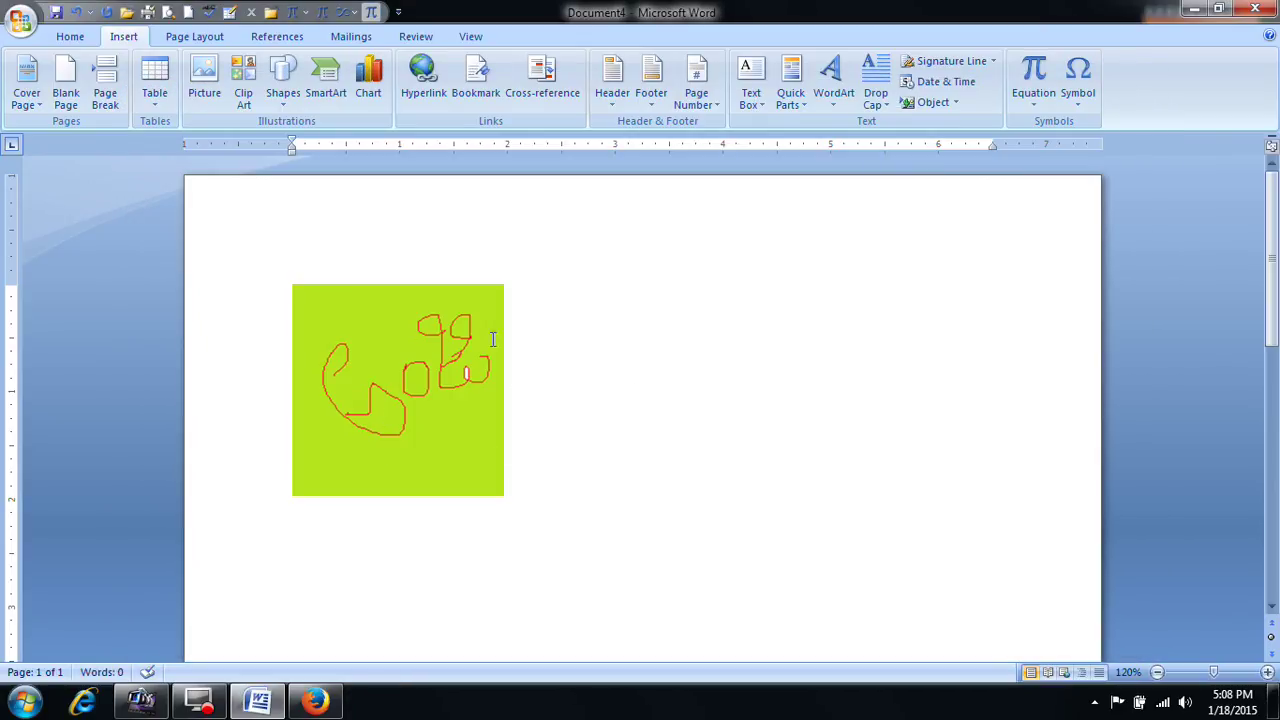
Step: Reopen the lime-green doodle in Paint, close it, and delete the image from the page
{"action": "left_click", "coordinate": [436, 444]}
{"action": "left_click", "coordinate": [612, 396]}
{"action": "left_click", "coordinate": [410, 408]}
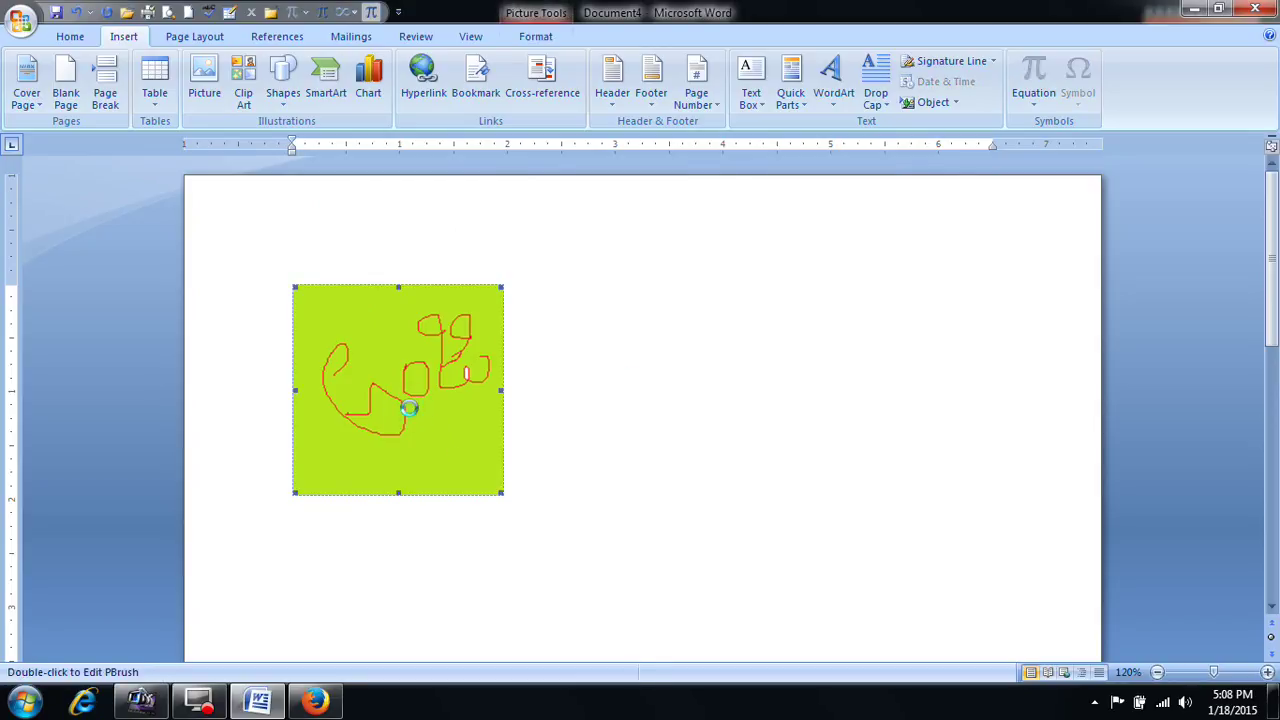
{"action": "double_click", "coordinate": [410, 430]}
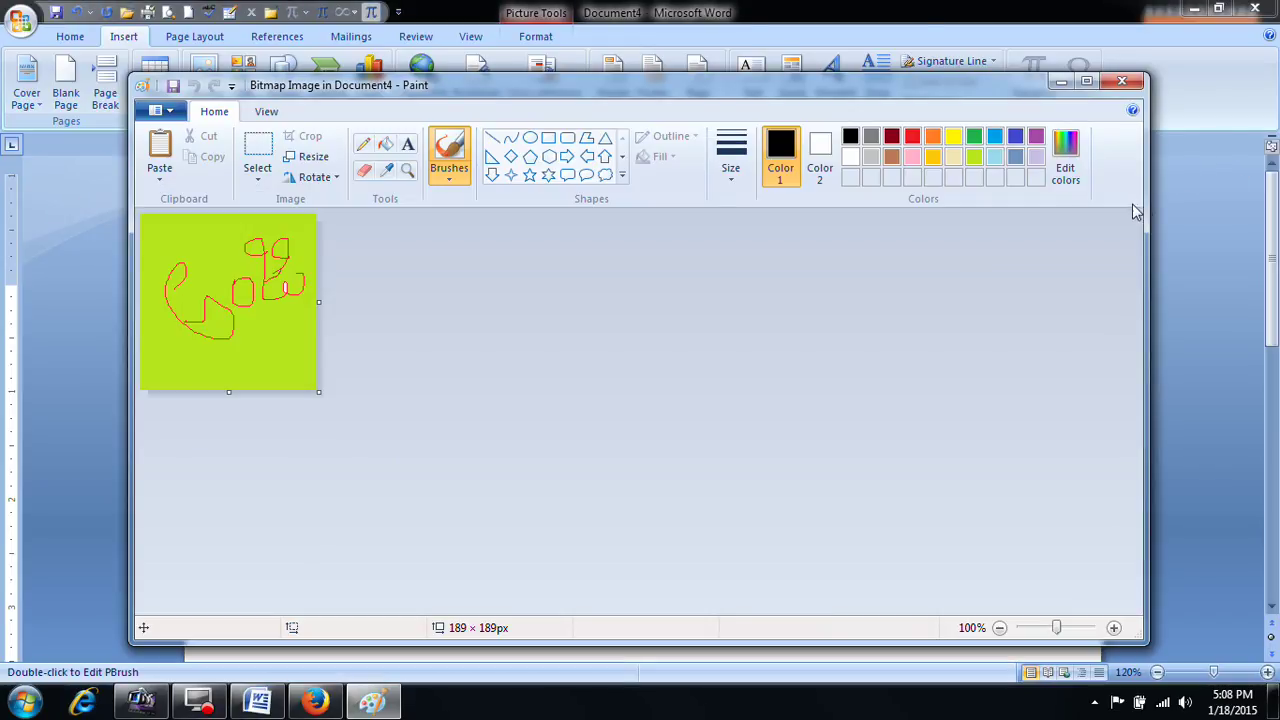
{"action": "left_click", "coordinate": [1124, 81]}
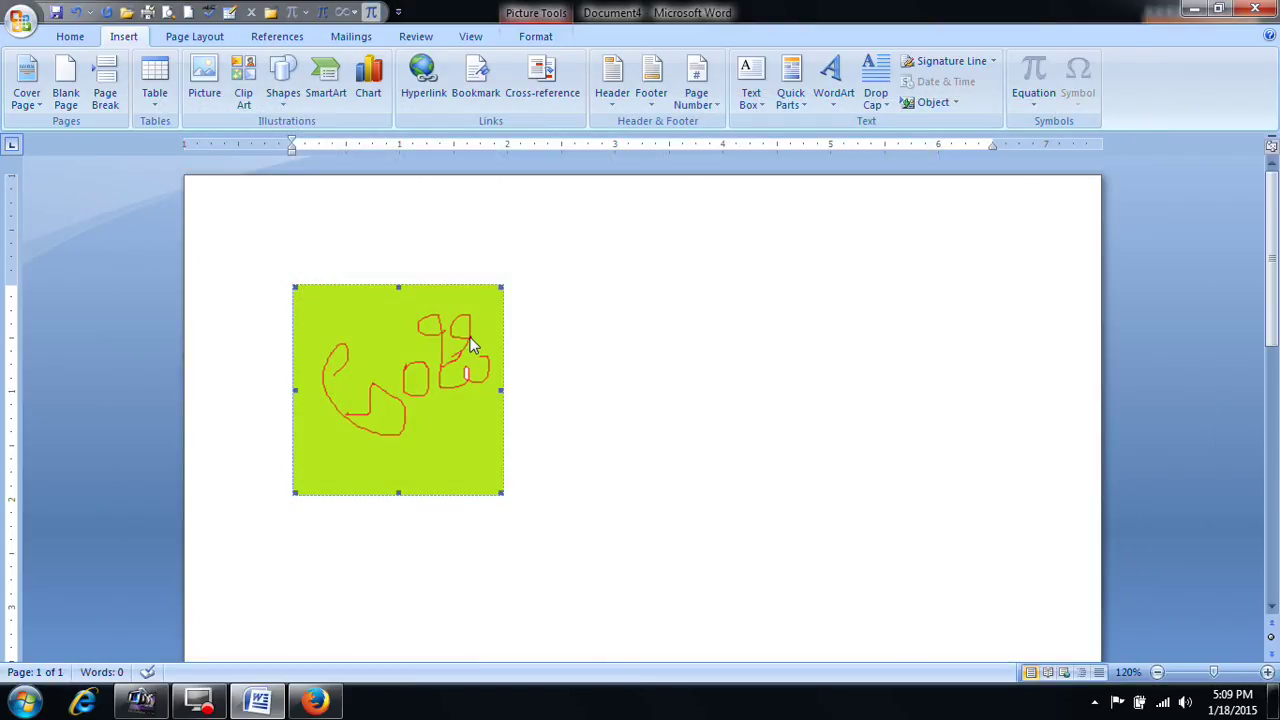
{"action": "key", "text": "Delete"}
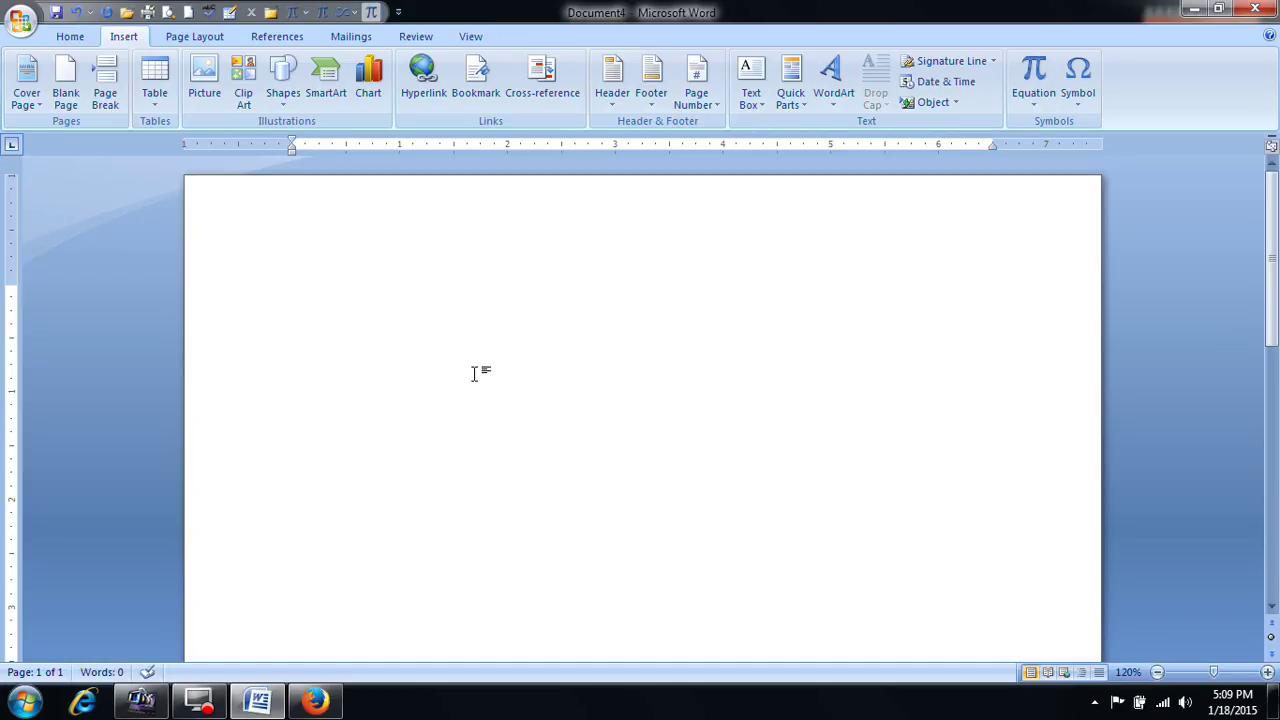
Step: Insert the text of the anji file with Text from File
{"action": "left_click", "coordinate": [957, 104]}
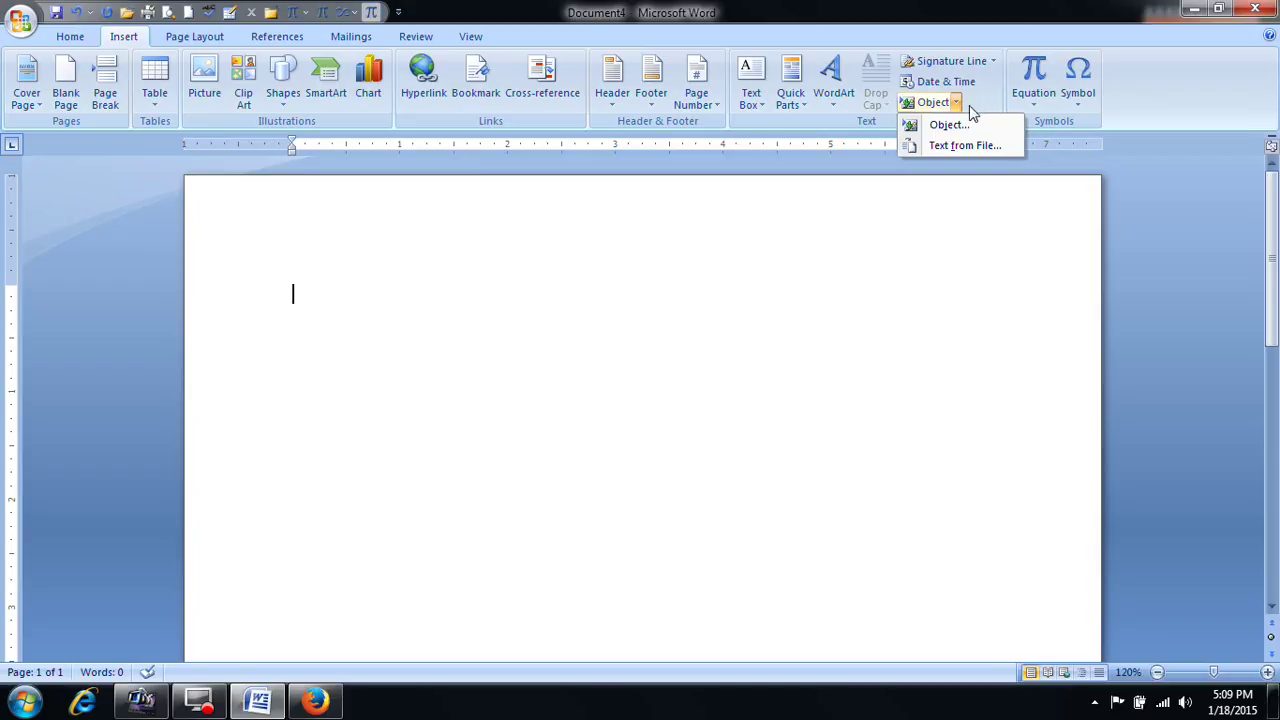
{"action": "left_click", "coordinate": [880, 241]}
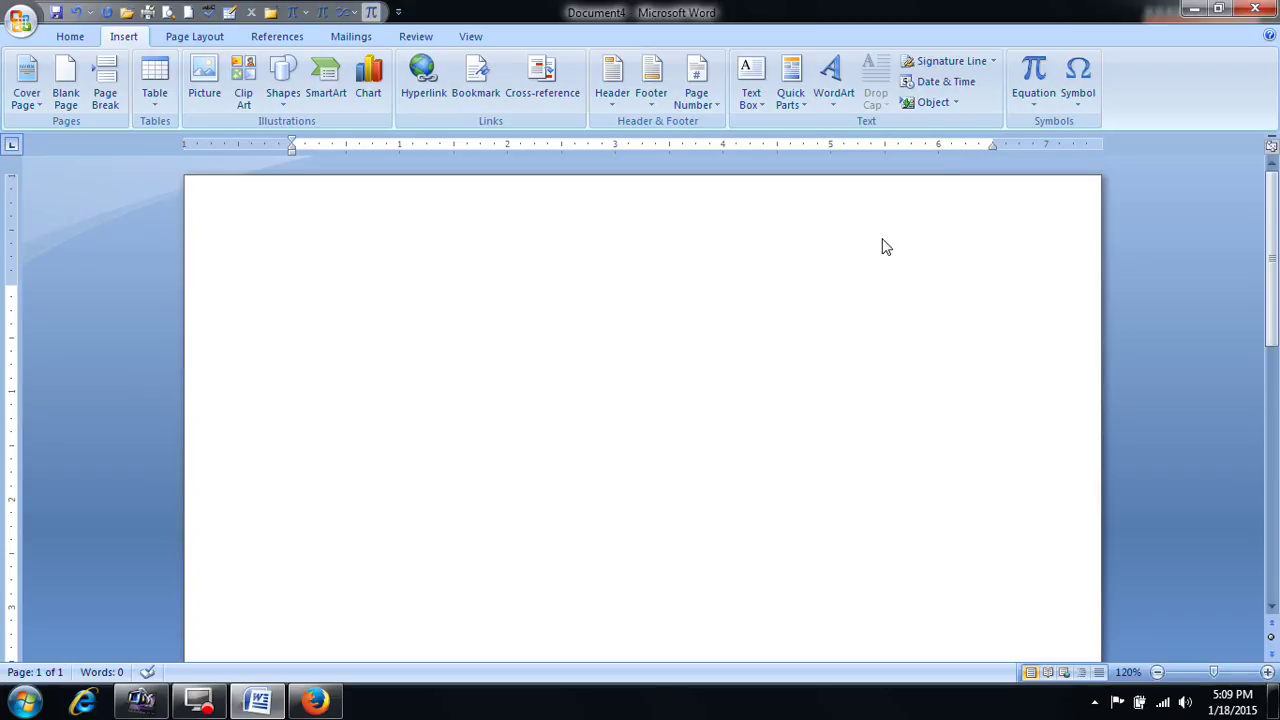
{"action": "left_click", "coordinate": [21, 21]}
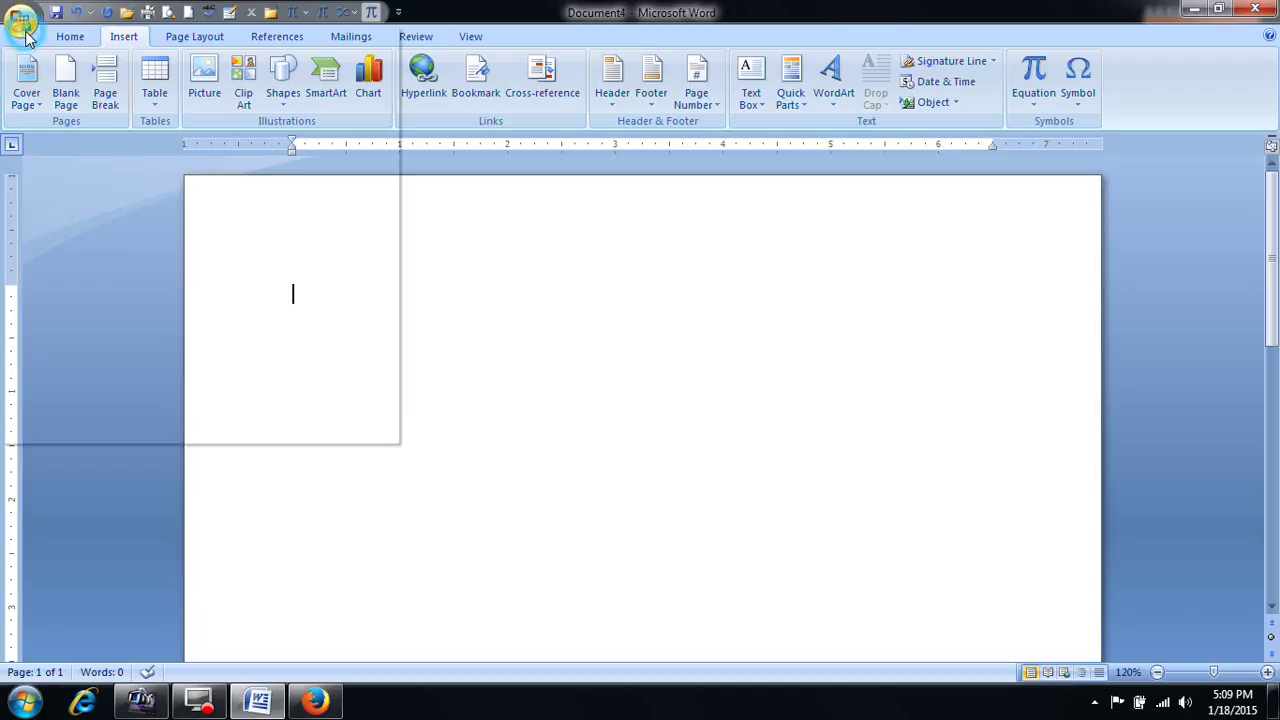
{"action": "left_click", "coordinate": [522, 261]}
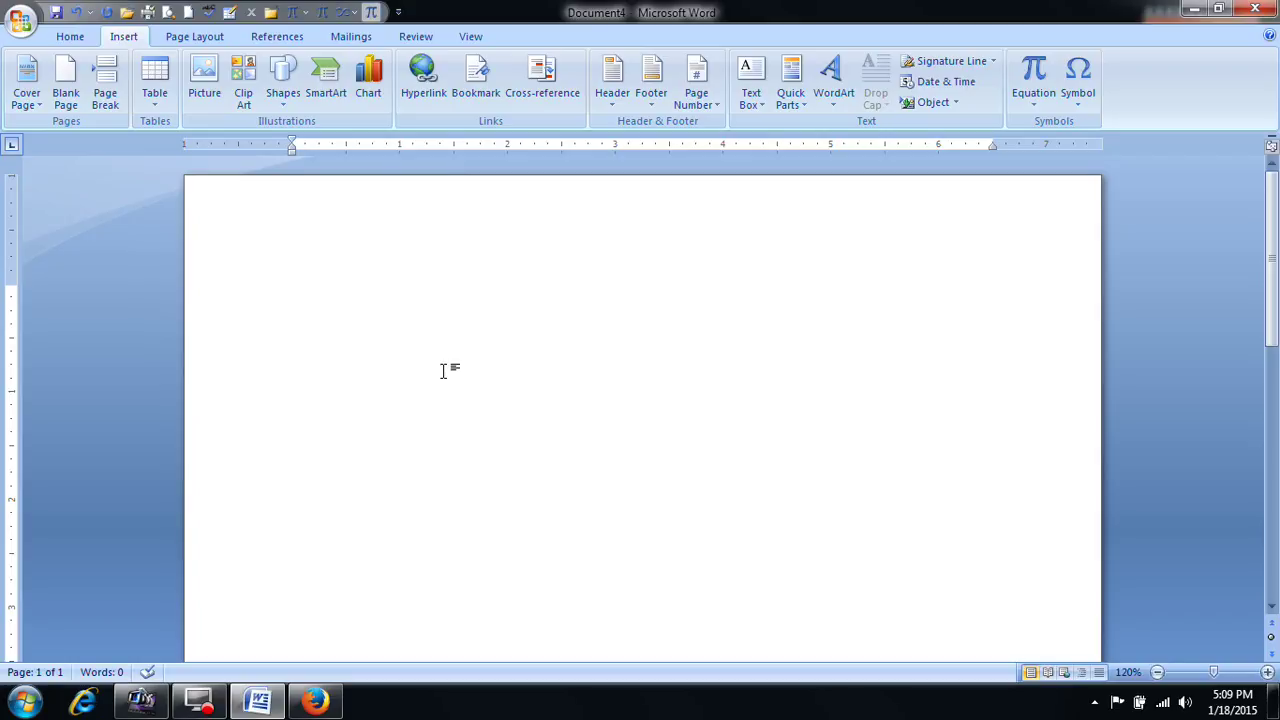
{"action": "left_click", "coordinate": [955, 103]}
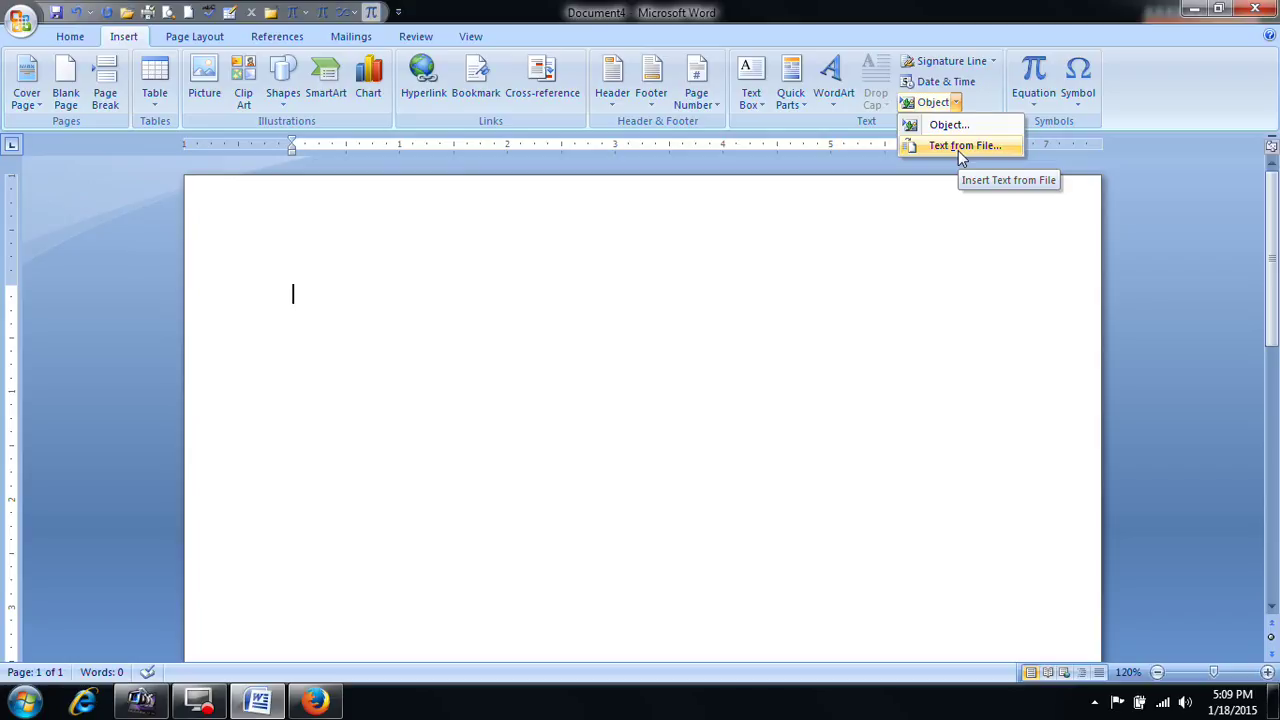
{"action": "left_click", "coordinate": [960, 147]}
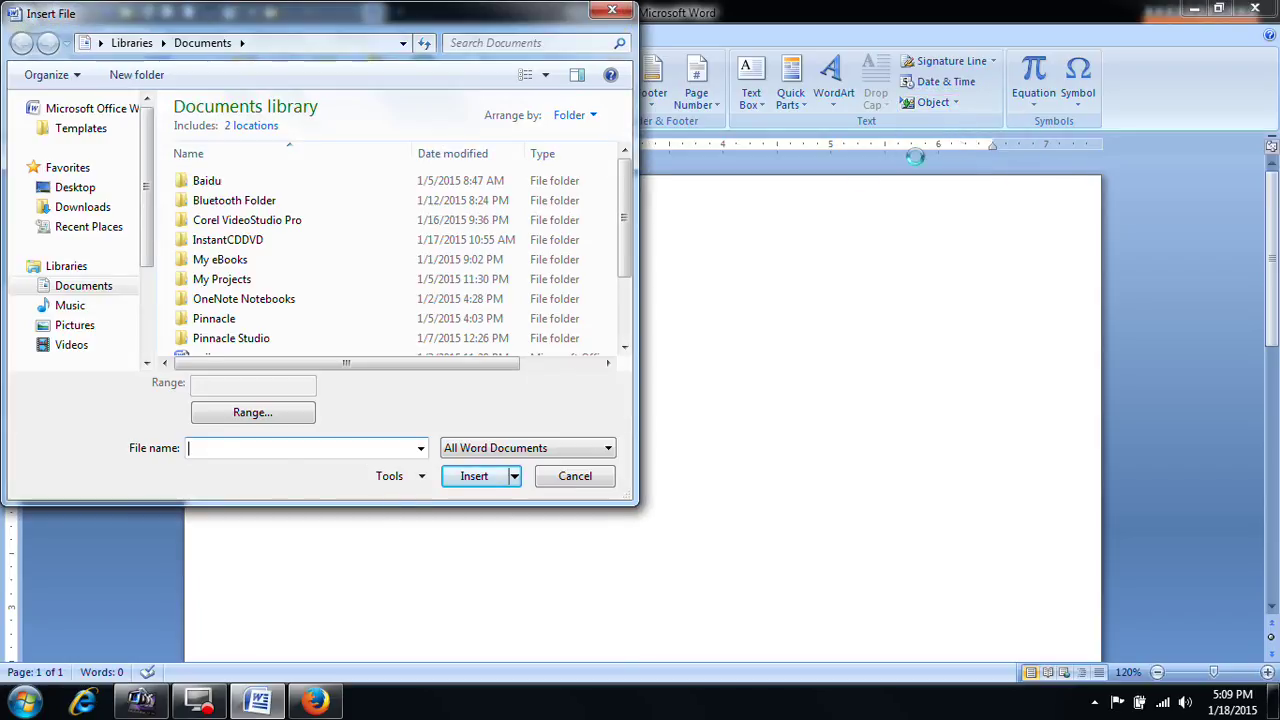
{"action": "left_click_drag", "start_coordinate": [630, 247], "coordinate": [632, 322]}
{"action": "left_click", "coordinate": [216, 268]}
{"action": "left_click", "coordinate": [500, 476]}
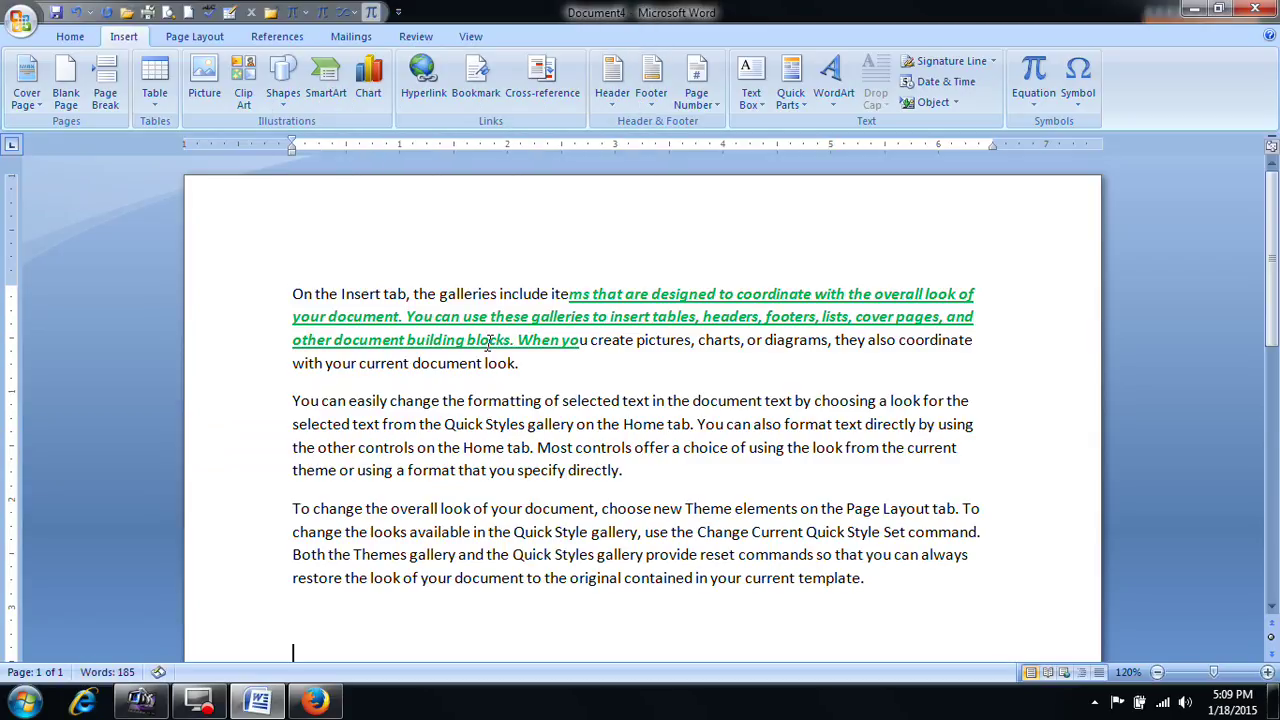
{"action": "scroll", "coordinate": [838, 380], "scroll_direction": "down", "scroll_amount": 2}
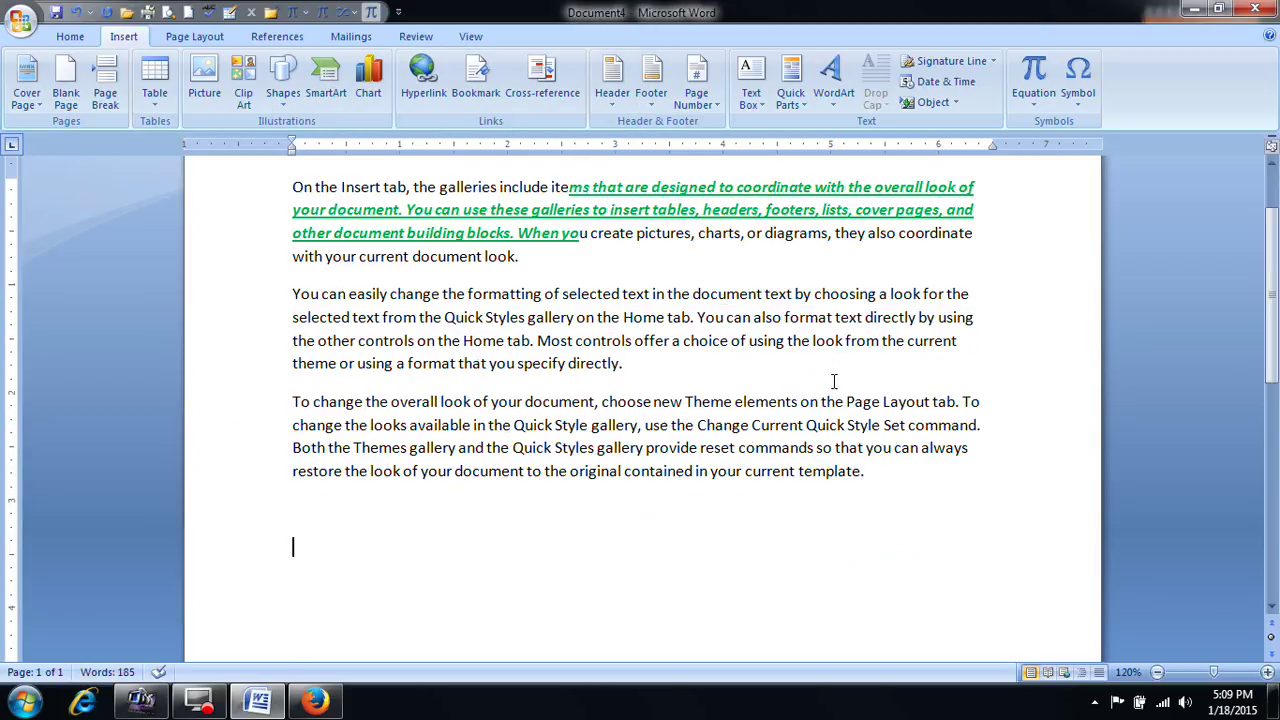
Step: Insert the contents file's text after it and scroll through the result
{"action": "left_click", "coordinate": [955, 102]}
{"action": "left_click", "coordinate": [962, 143]}
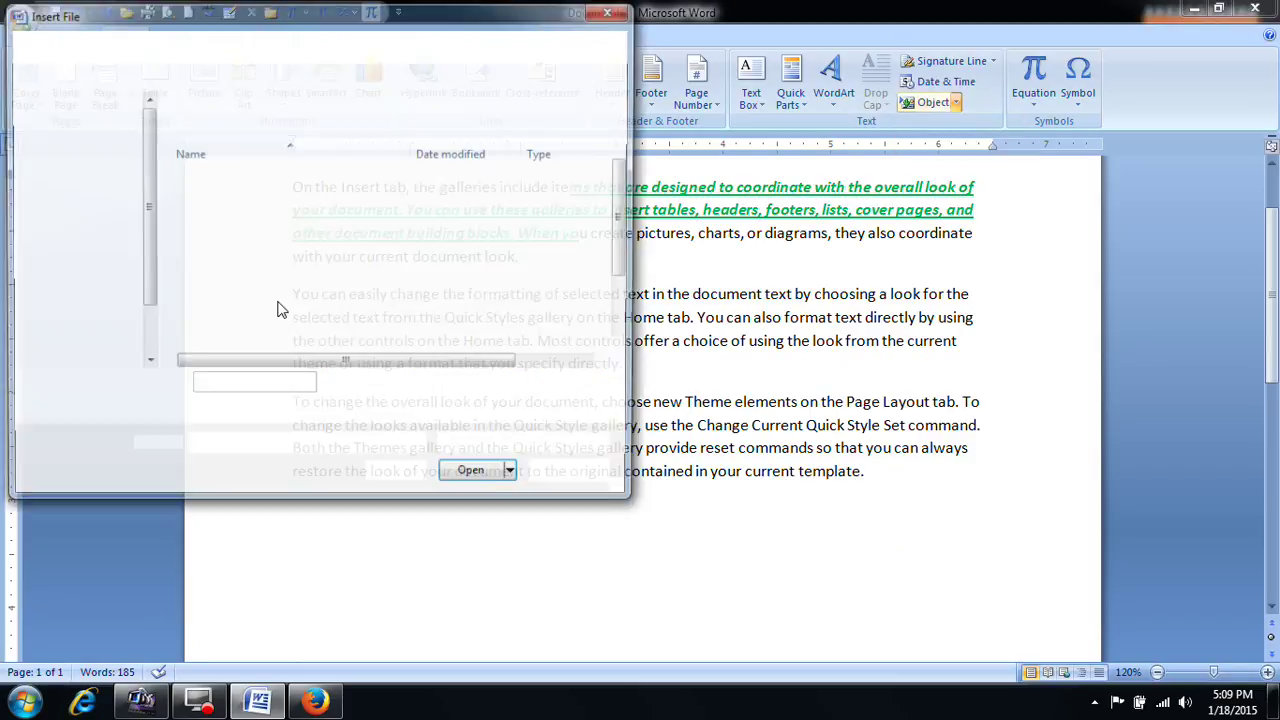
{"action": "scroll", "coordinate": [627, 313], "scroll_direction": "down", "scroll_amount": 2}
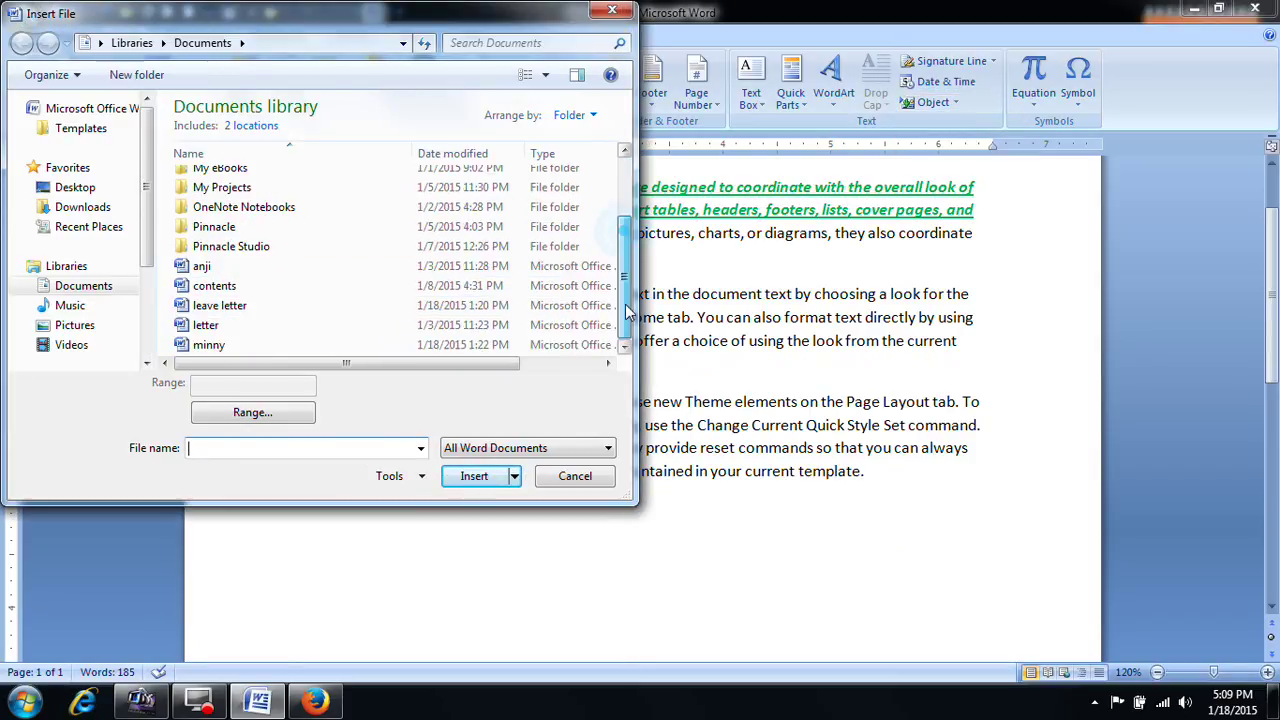
{"action": "left_click", "coordinate": [210, 286]}
{"action": "left_click", "coordinate": [470, 479]}
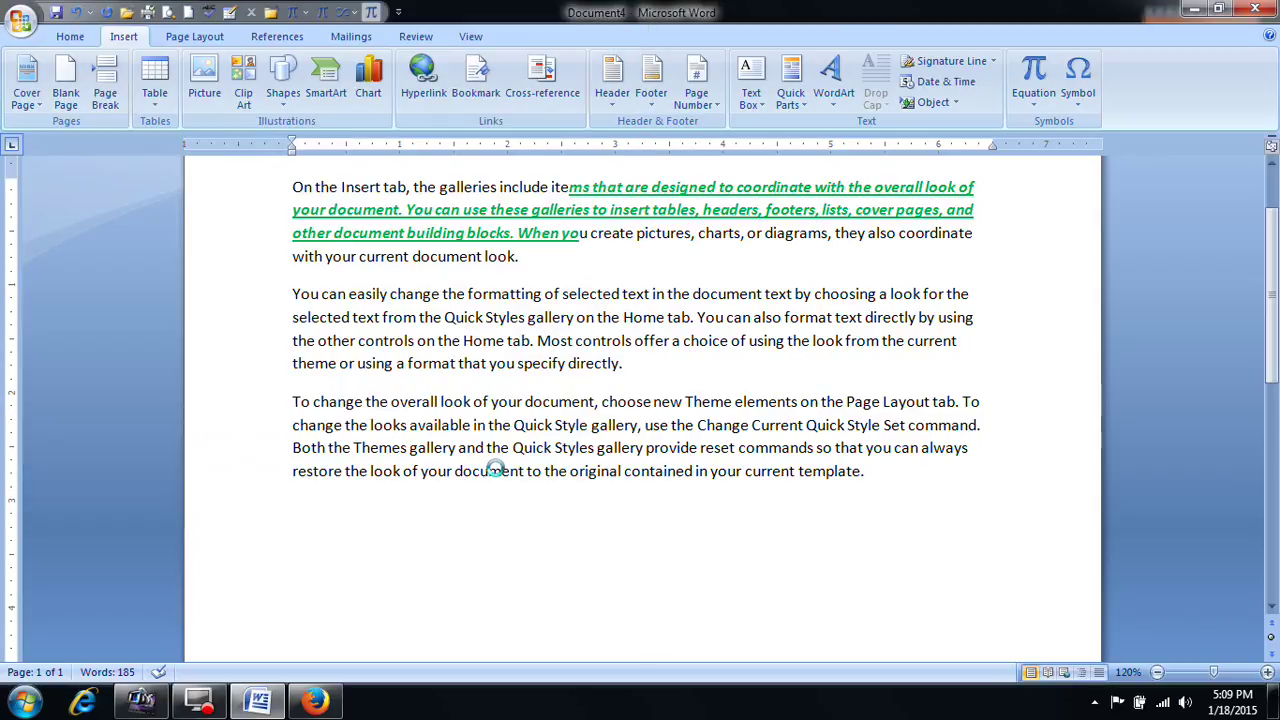
{"action": "scroll", "coordinate": [600, 404], "scroll_direction": "up", "scroll_amount": 6}
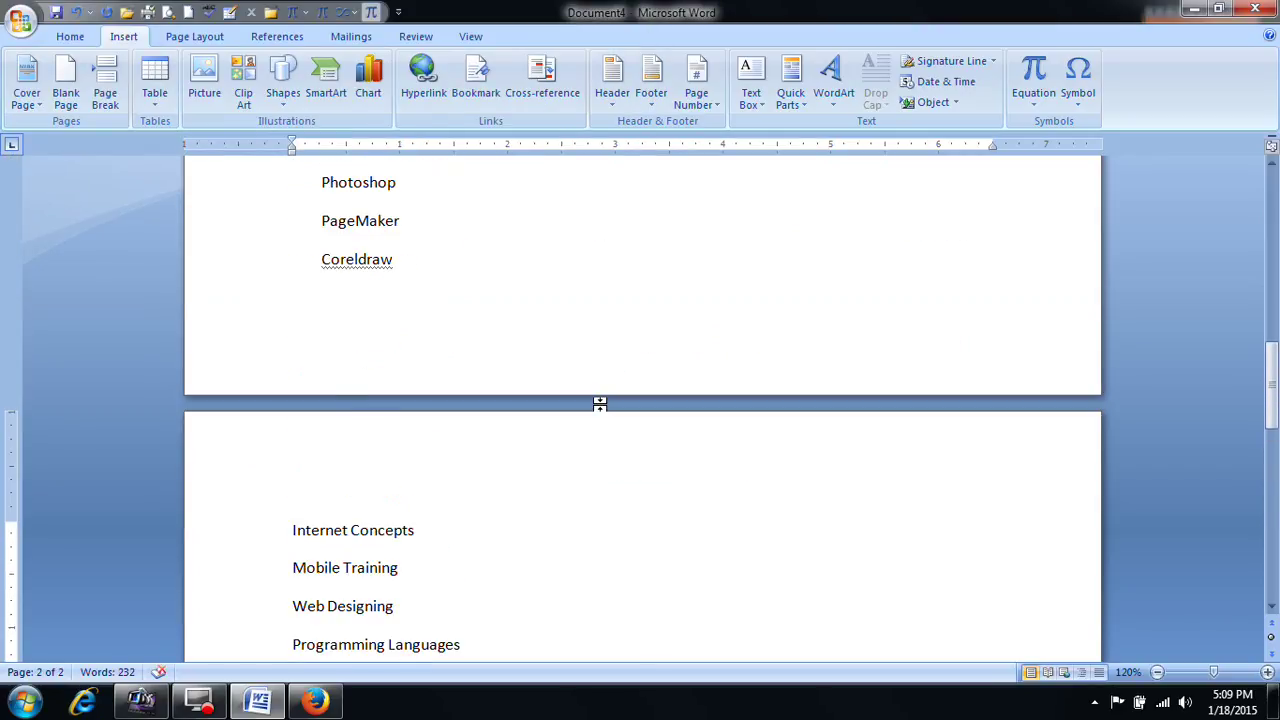
{"action": "scroll", "coordinate": [600, 402], "scroll_direction": "up", "scroll_amount": 10}
{"action": "scroll", "coordinate": [590, 403], "scroll_direction": "down", "scroll_amount": 4}
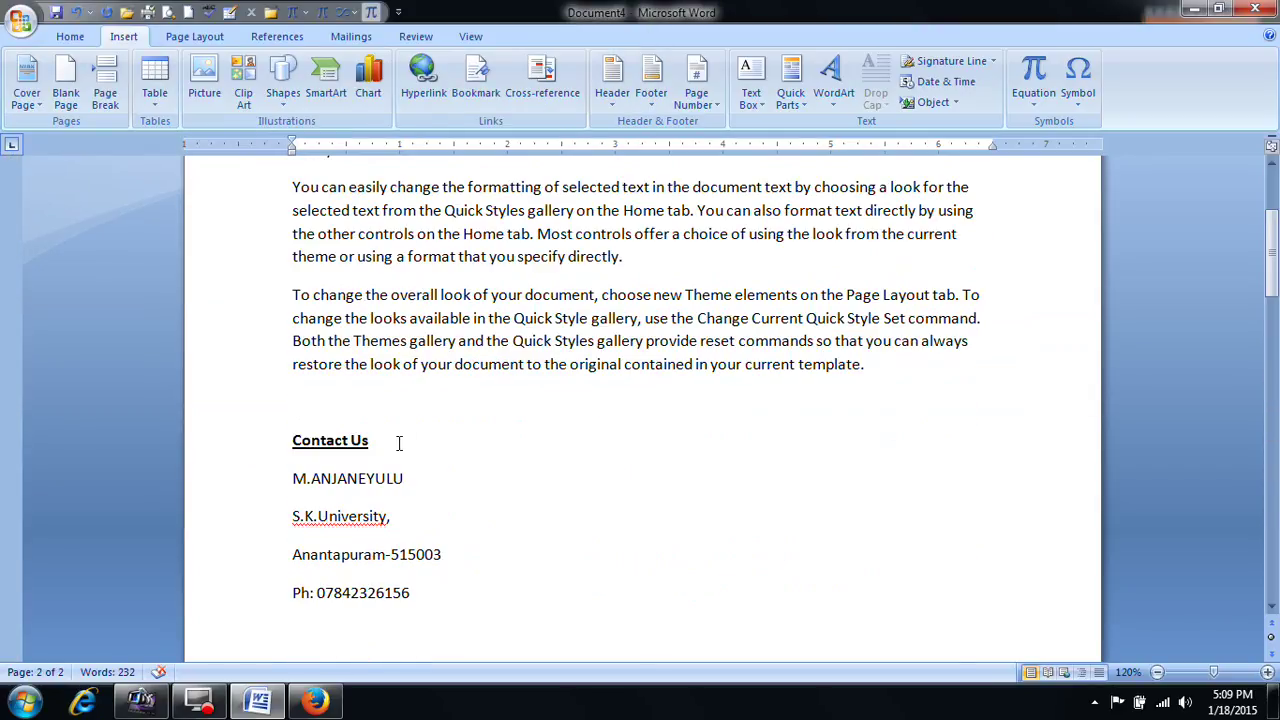
Step: Insert the leave letter file's text into the document
{"action": "left_click", "coordinate": [955, 102]}
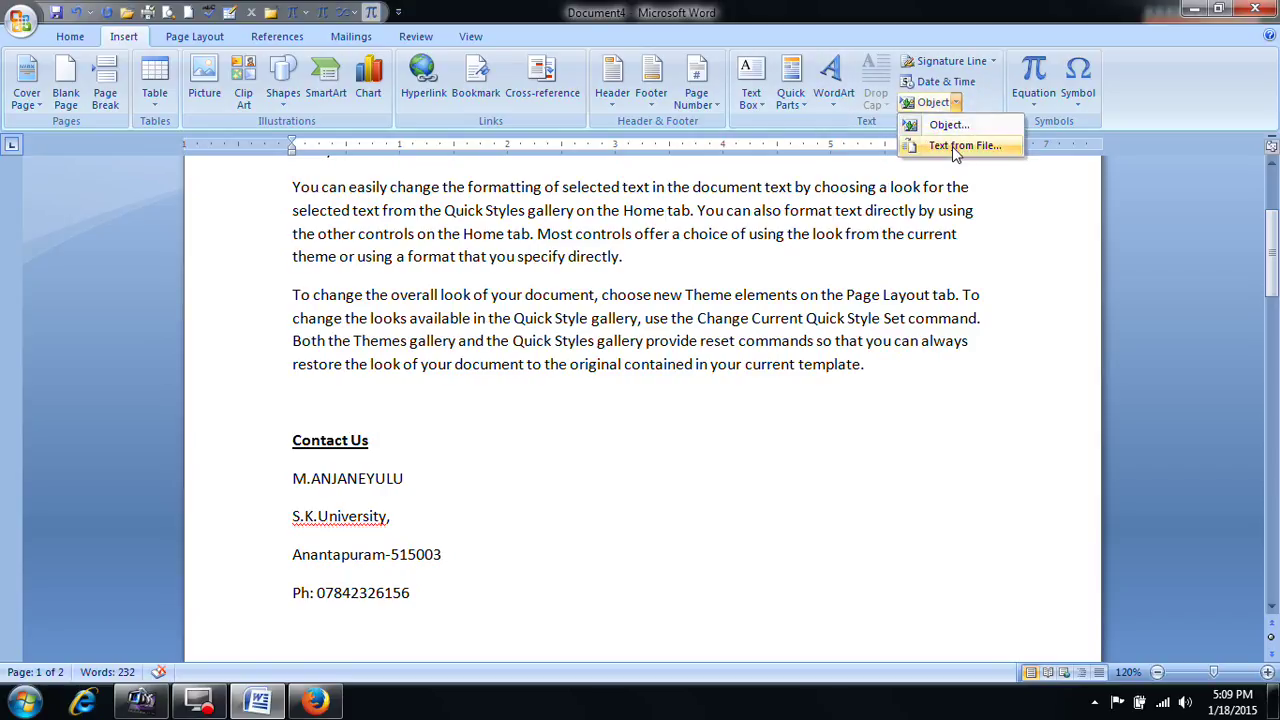
{"action": "left_click", "coordinate": [965, 146]}
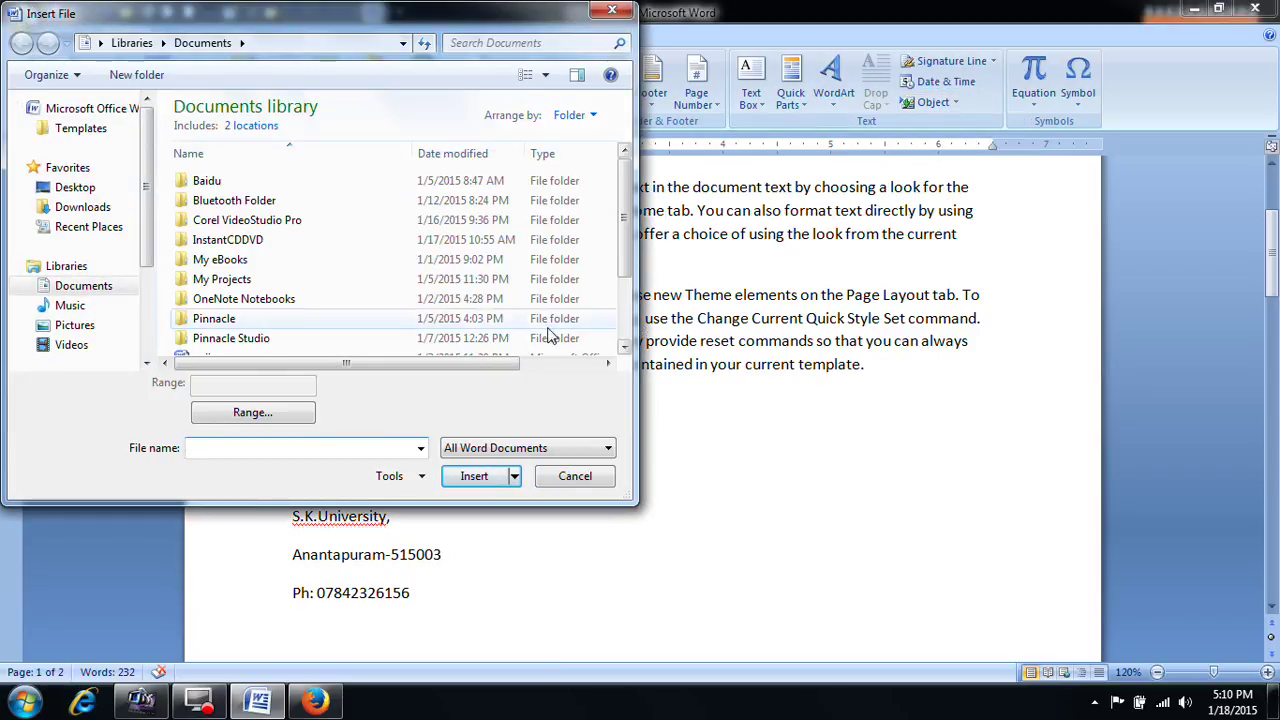
{"action": "scroll", "coordinate": [626, 250], "scroll_direction": "down", "scroll_amount": 2}
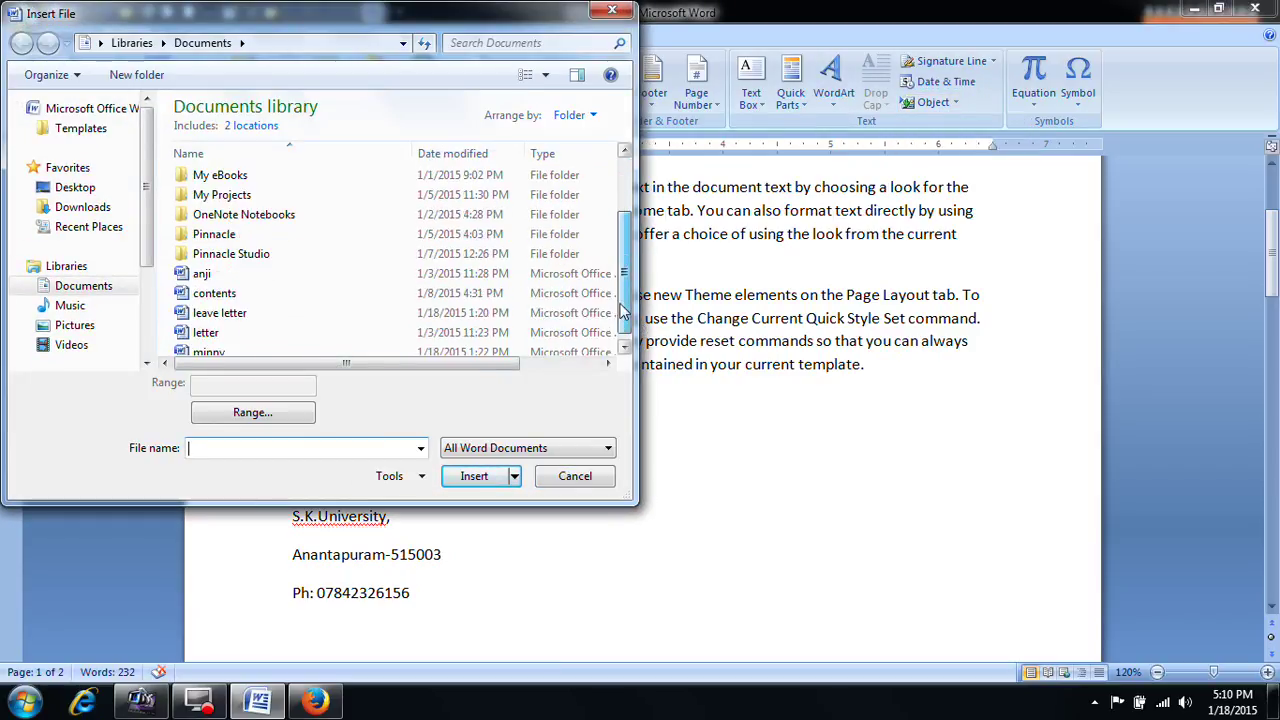
{"action": "left_click", "coordinate": [220, 313]}
{"action": "left_click", "coordinate": [474, 476]}
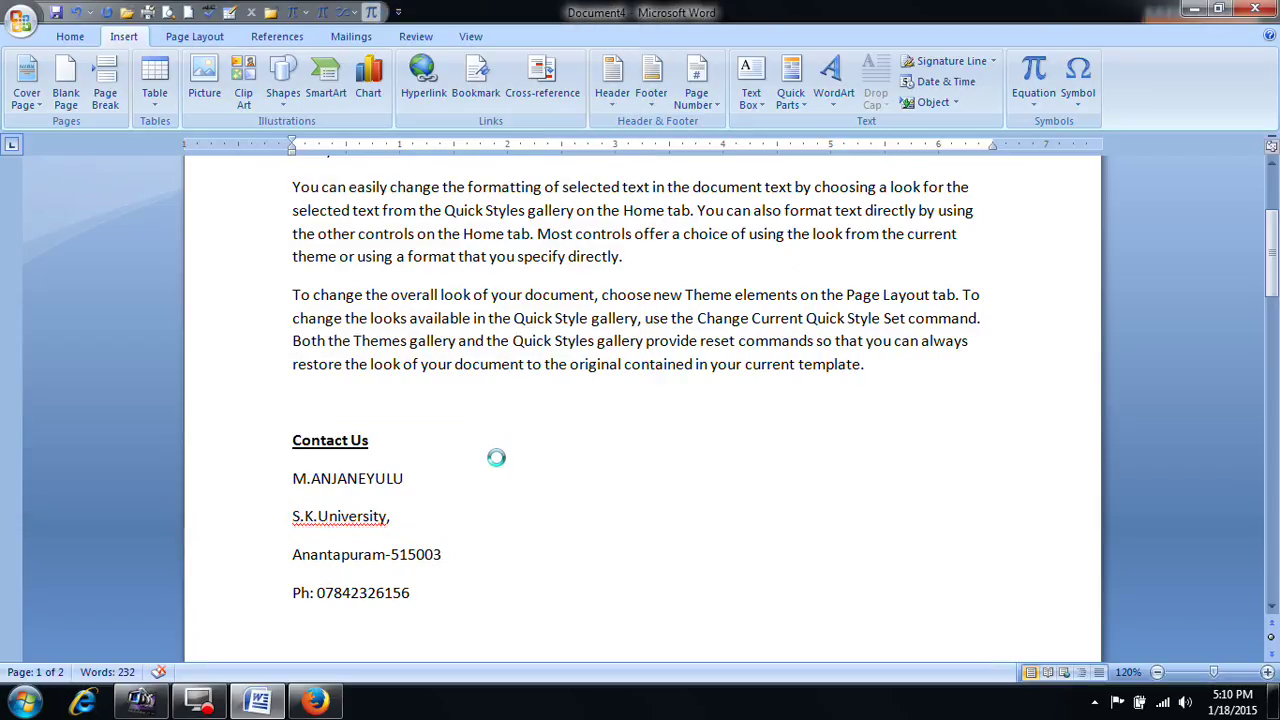
Step: Scroll through the inserted text, then select all with Ctrl+A and delete it
{"action": "scroll", "coordinate": [499, 452], "scroll_direction": "down", "scroll_amount": 3}
{"action": "scroll", "coordinate": [499, 452], "scroll_direction": "up", "scroll_amount": 14}
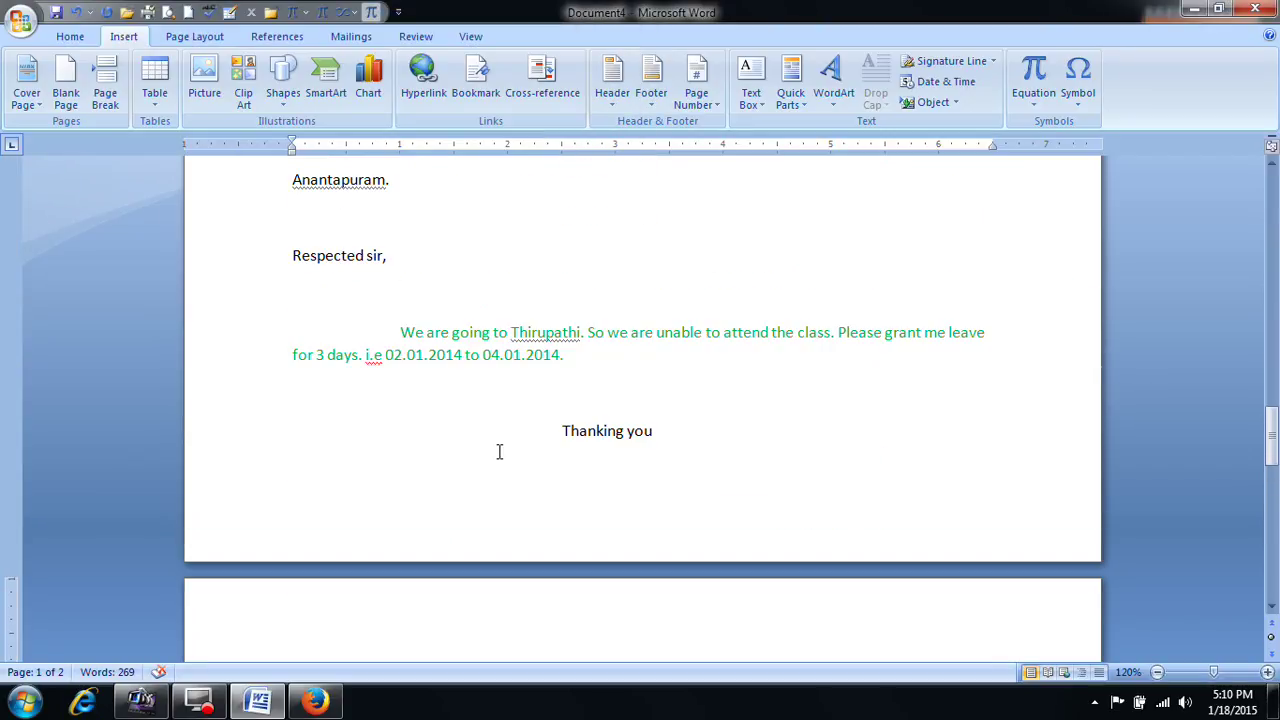
{"action": "scroll", "coordinate": [499, 452], "scroll_direction": "up", "scroll_amount": 5}
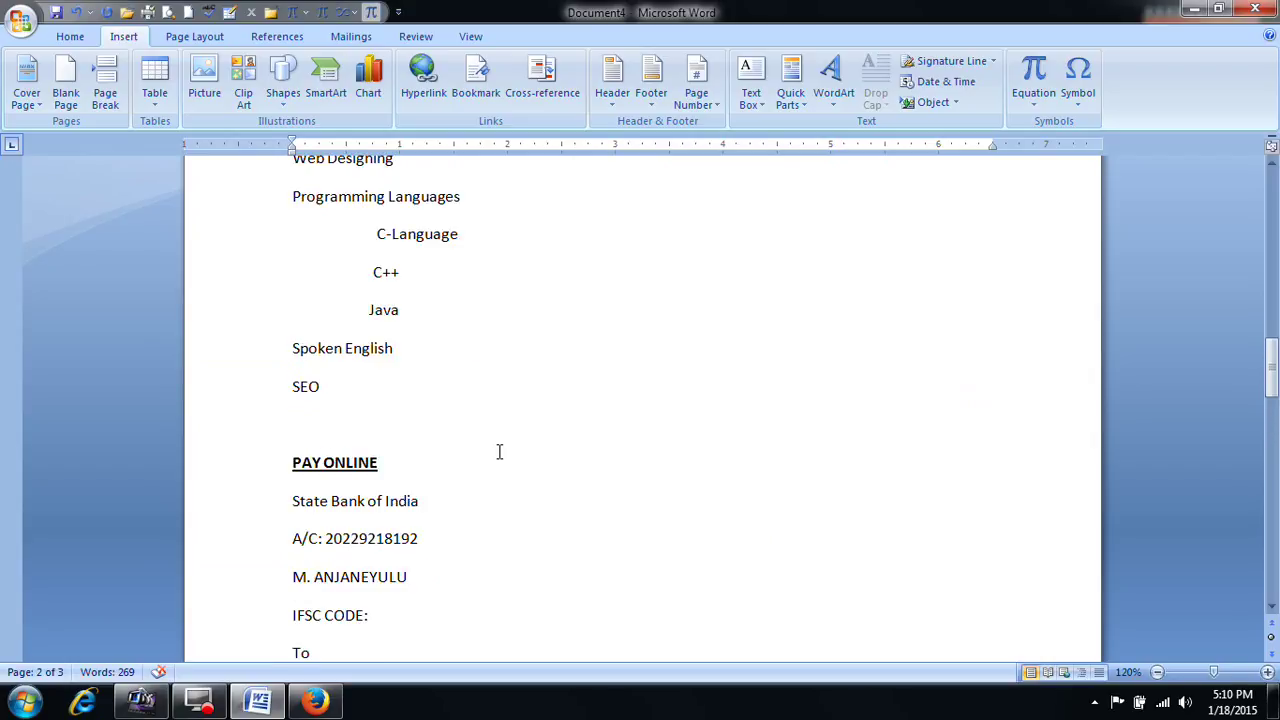
{"action": "scroll", "coordinate": [499, 452], "scroll_direction": "down", "scroll_amount": 4}
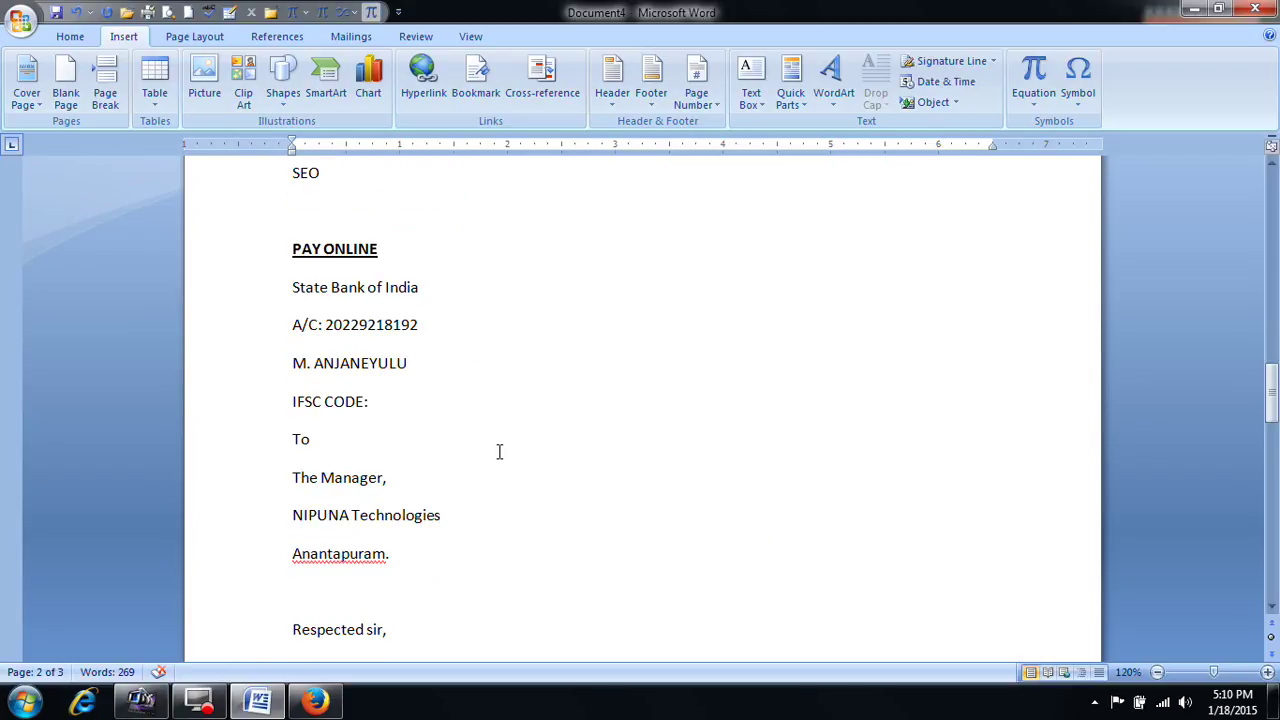
{"action": "scroll", "coordinate": [499, 452], "scroll_direction": "down", "scroll_amount": 2}
{"action": "key", "text": "ctrl+a"}
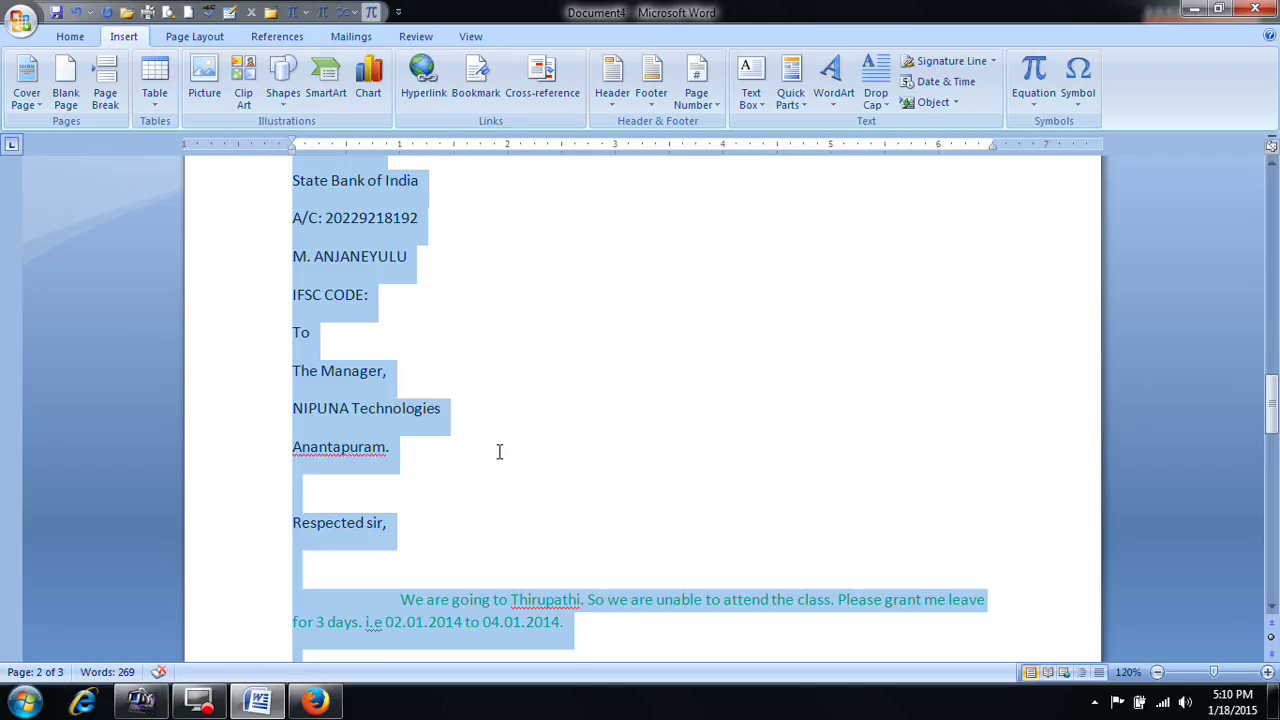
{"action": "key", "text": "Delete"}
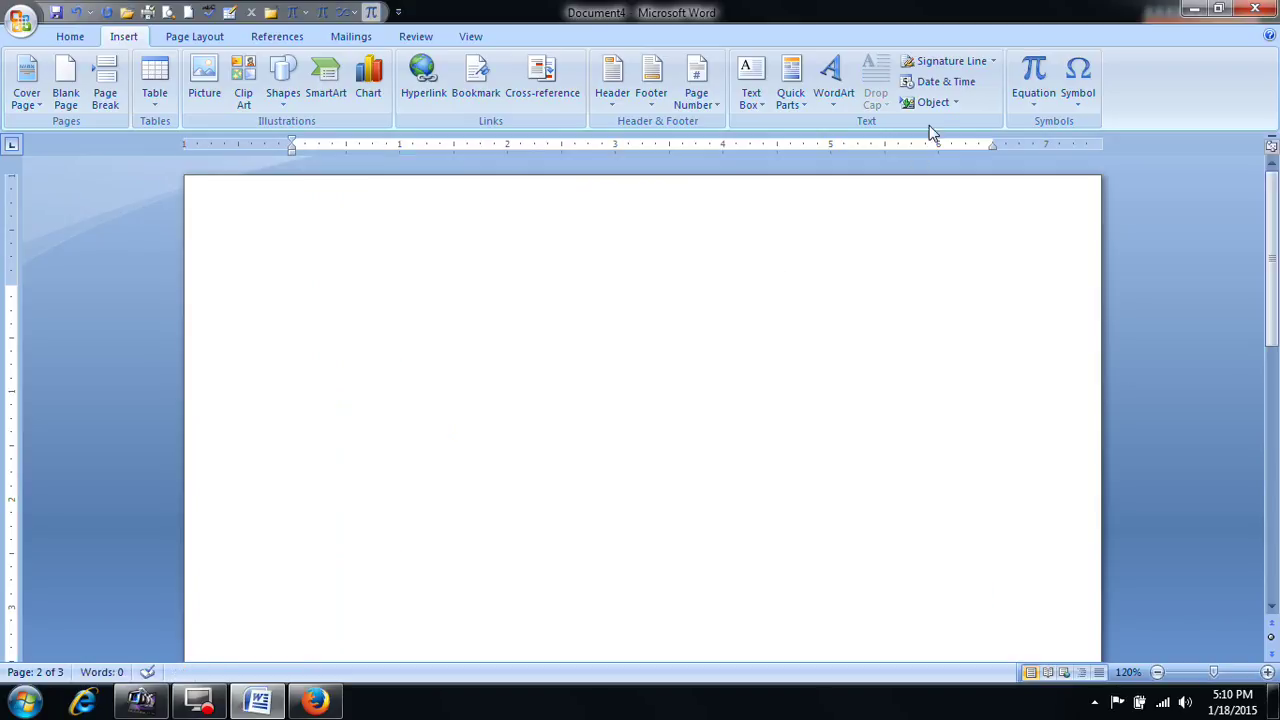
{"action": "left_click", "coordinate": [764, 270]}
{"action": "left_click", "coordinate": [1035, 105]}
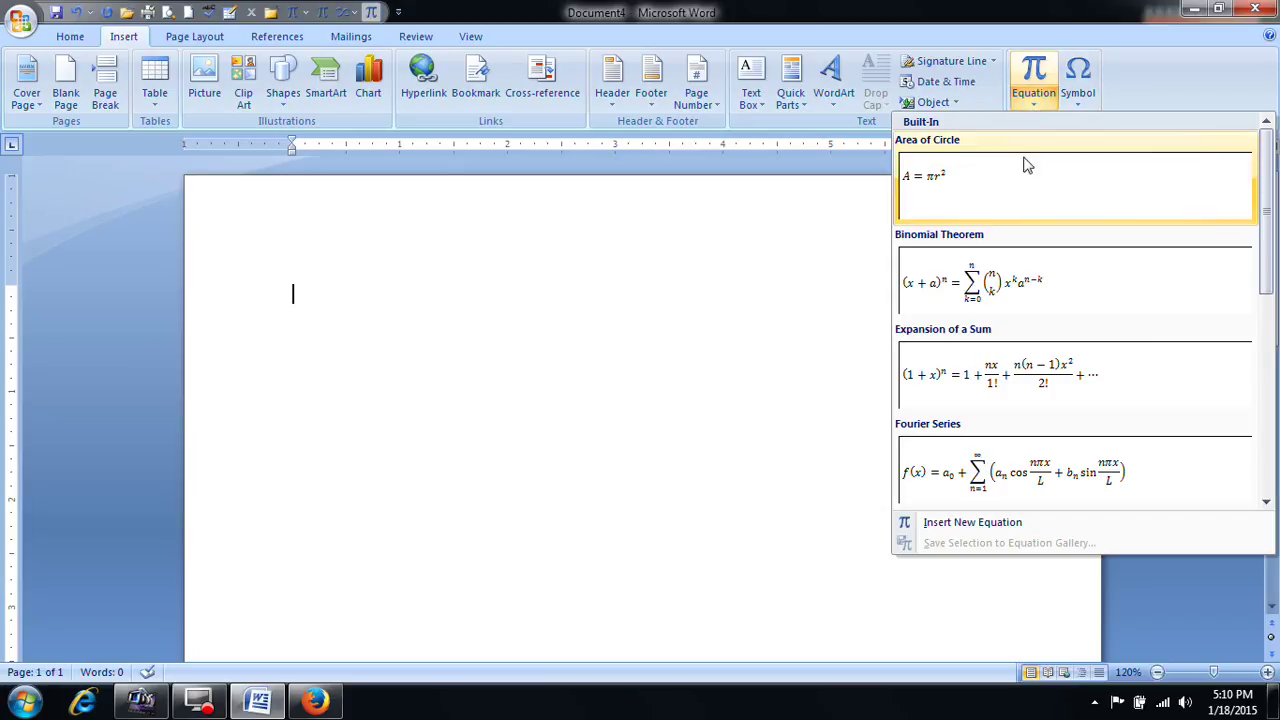
{"action": "left_click", "coordinate": [990, 285]}
{"action": "left_click", "coordinate": [530, 294]}
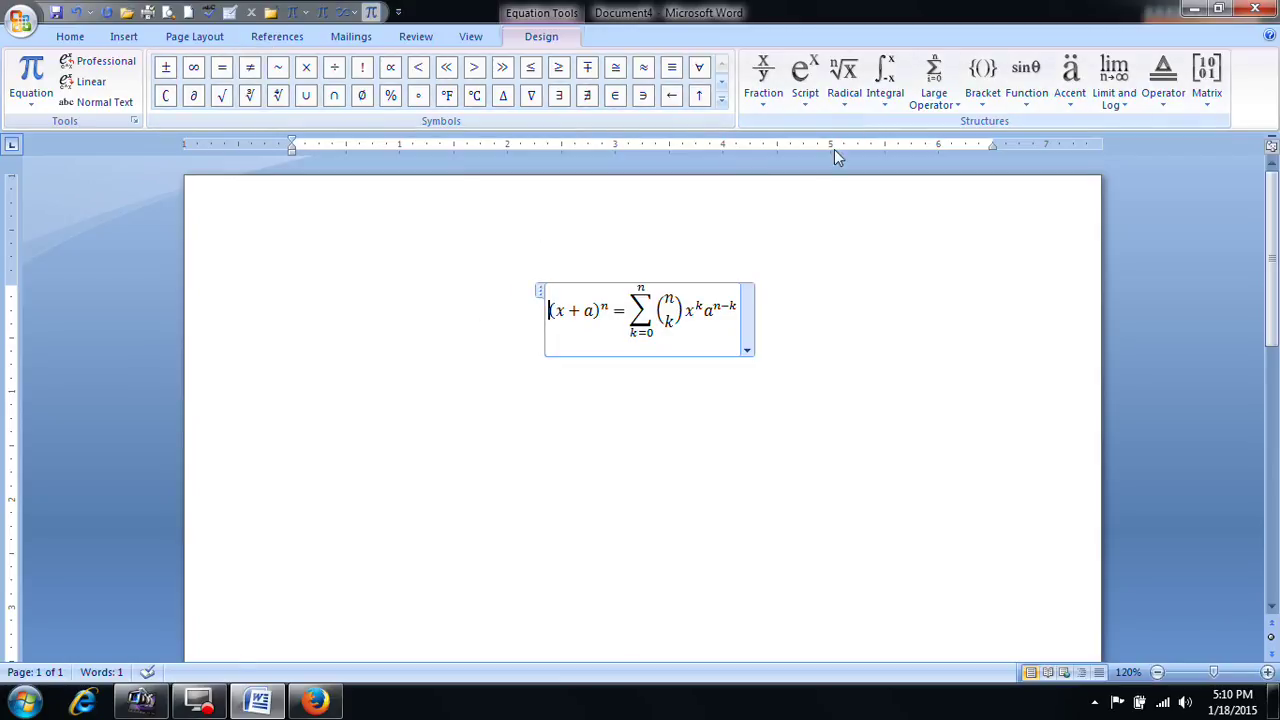
{"action": "left_click", "coordinate": [746, 320]}
{"action": "left_click", "coordinate": [851, 317]}
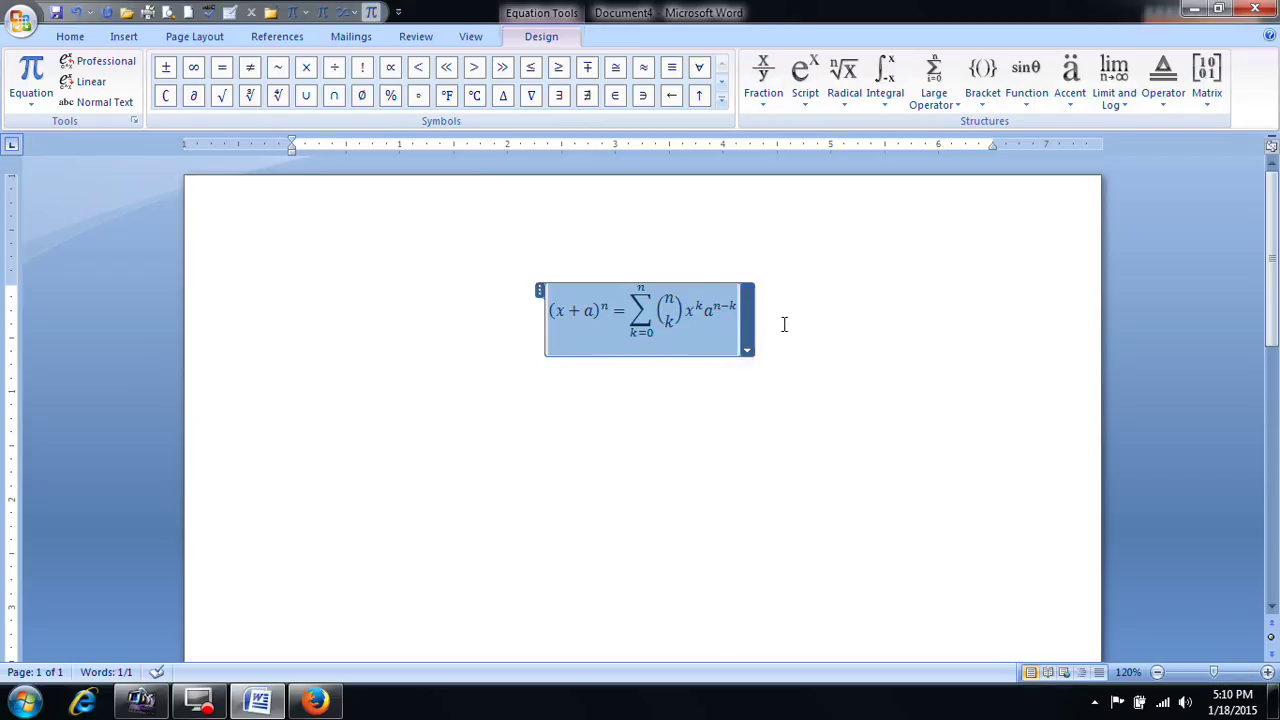
{"action": "key", "text": "Delete"}
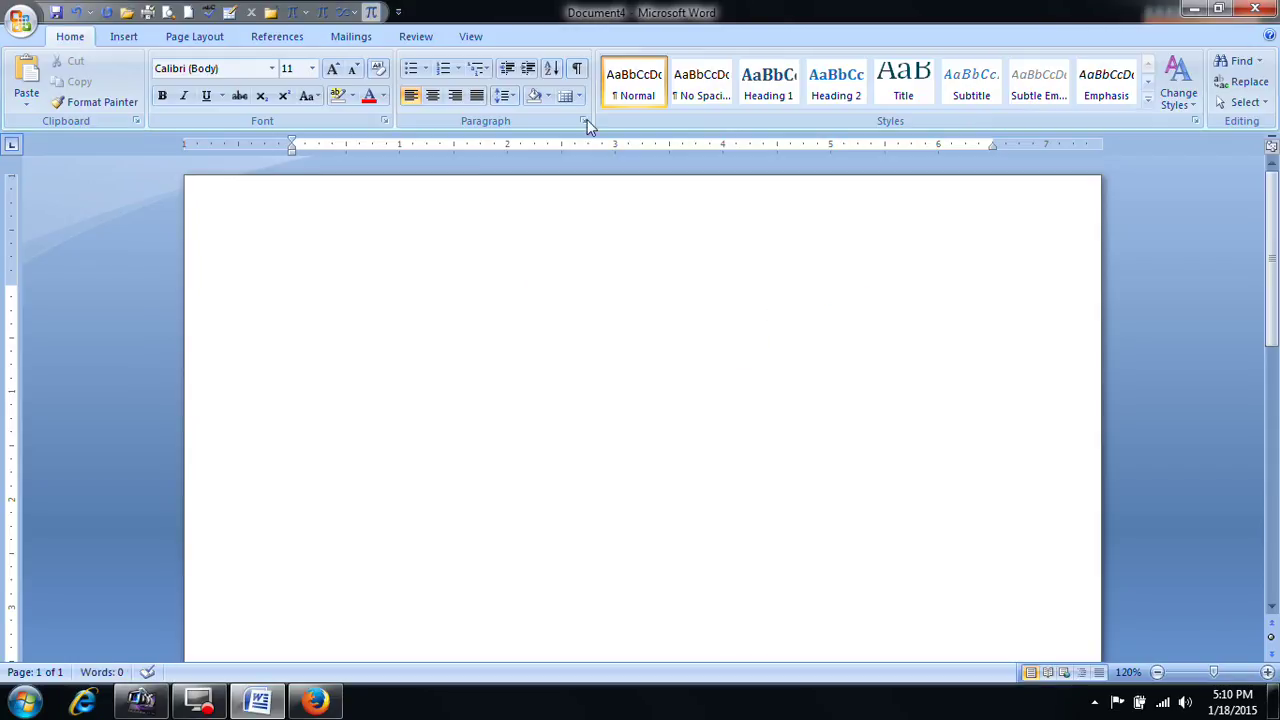
Step: Insert the ₤, ∂ and ⅟ symbols on the empty page from More Symbols
{"action": "left_click", "coordinate": [121, 42]}
{"action": "left_click", "coordinate": [291, 284]}
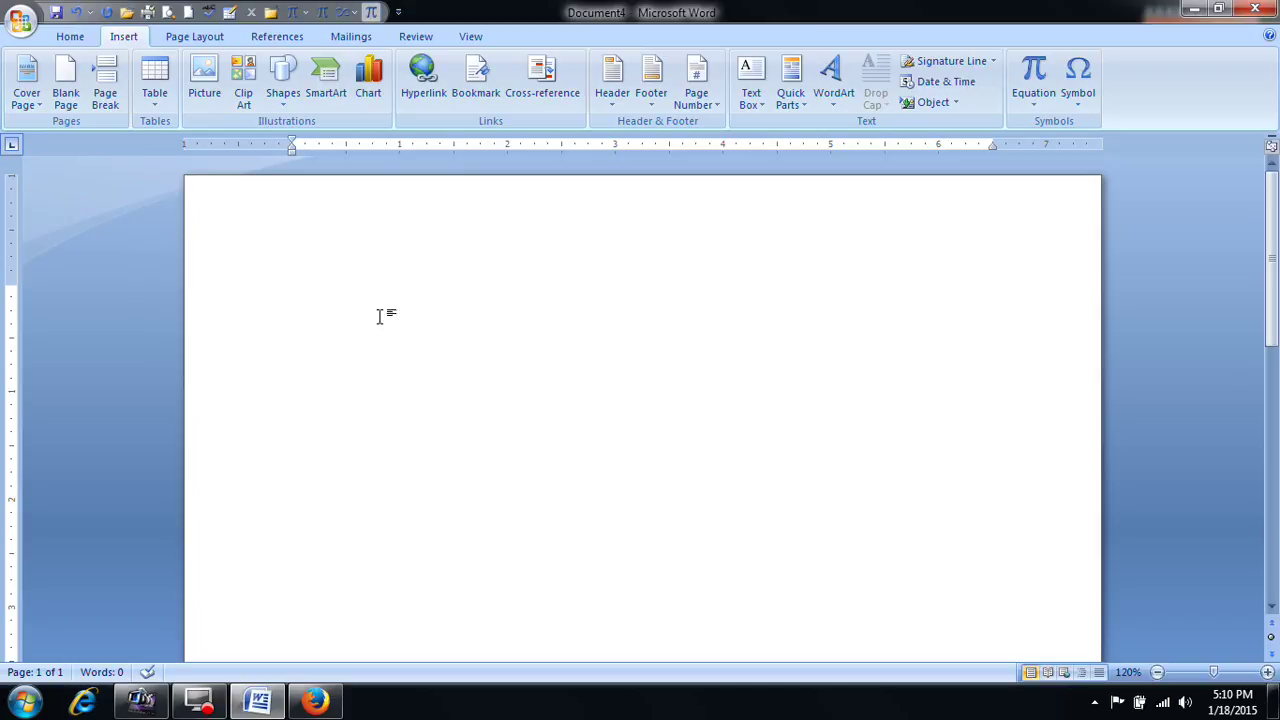
{"action": "left_click", "coordinate": [1086, 115]}
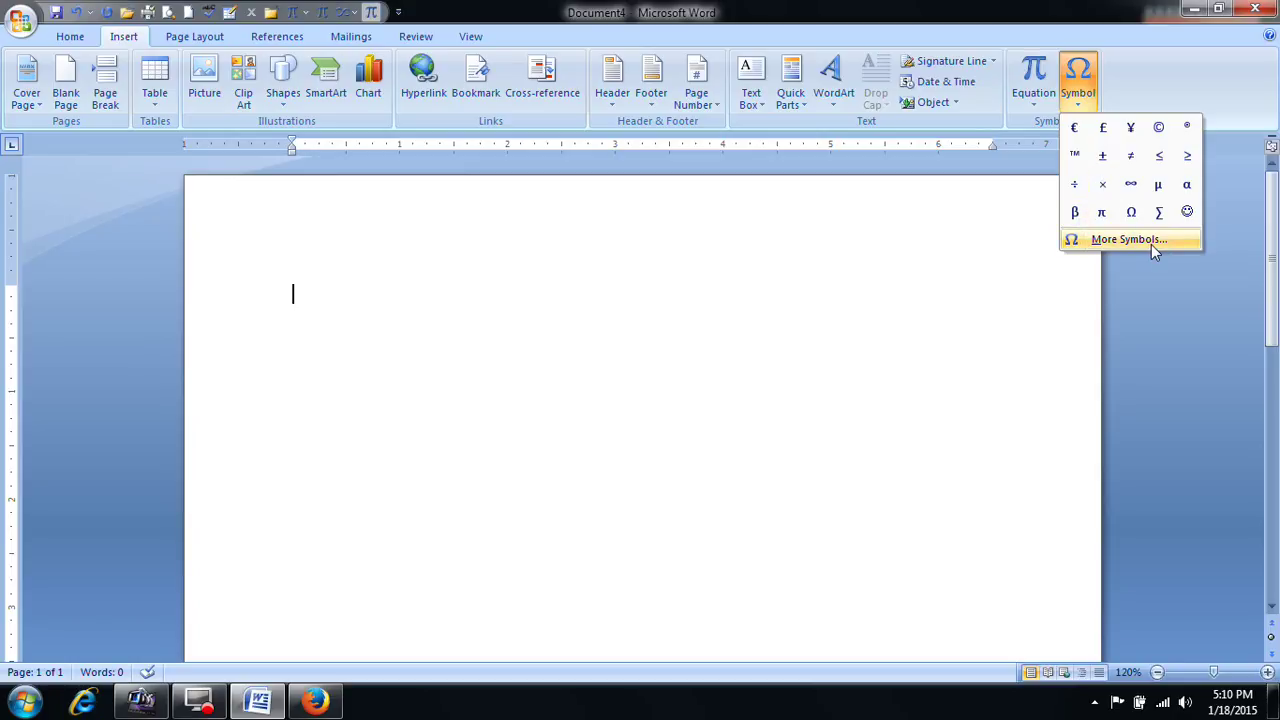
{"action": "left_click", "coordinate": [1076, 241]}
{"action": "left_click", "coordinate": [505, 248]}
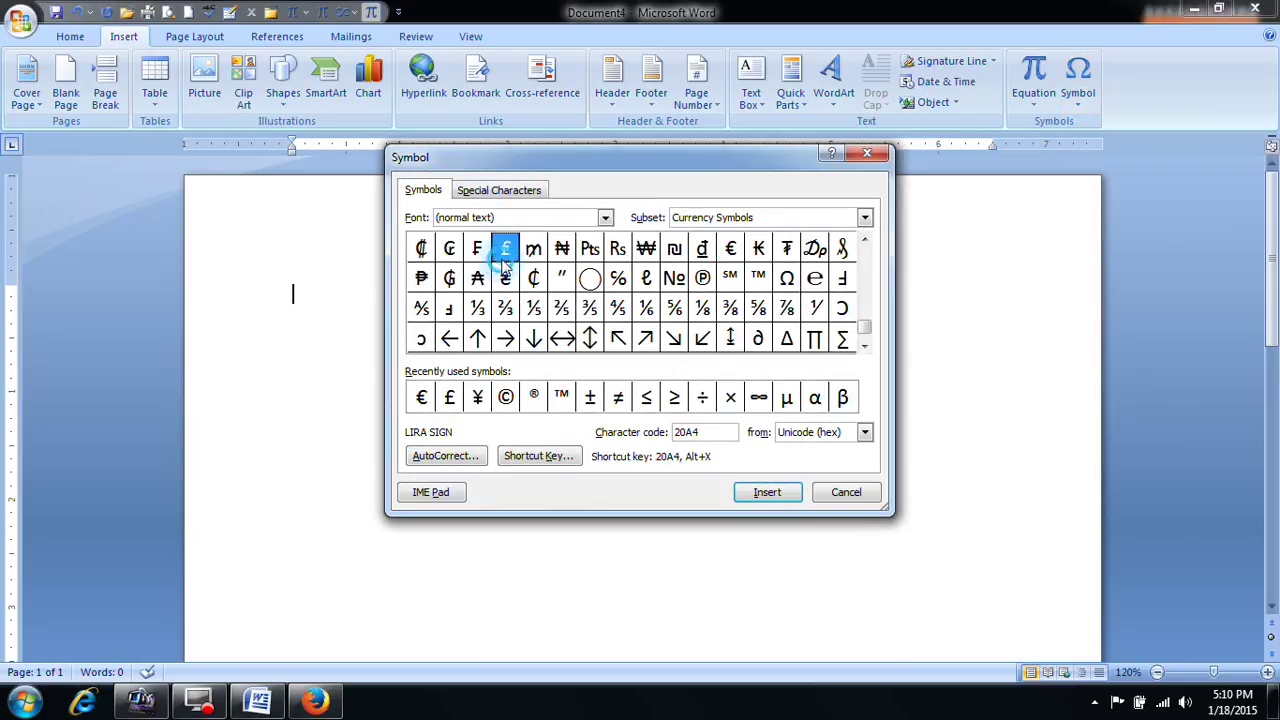
{"action": "left_click", "coordinate": [778, 494]}
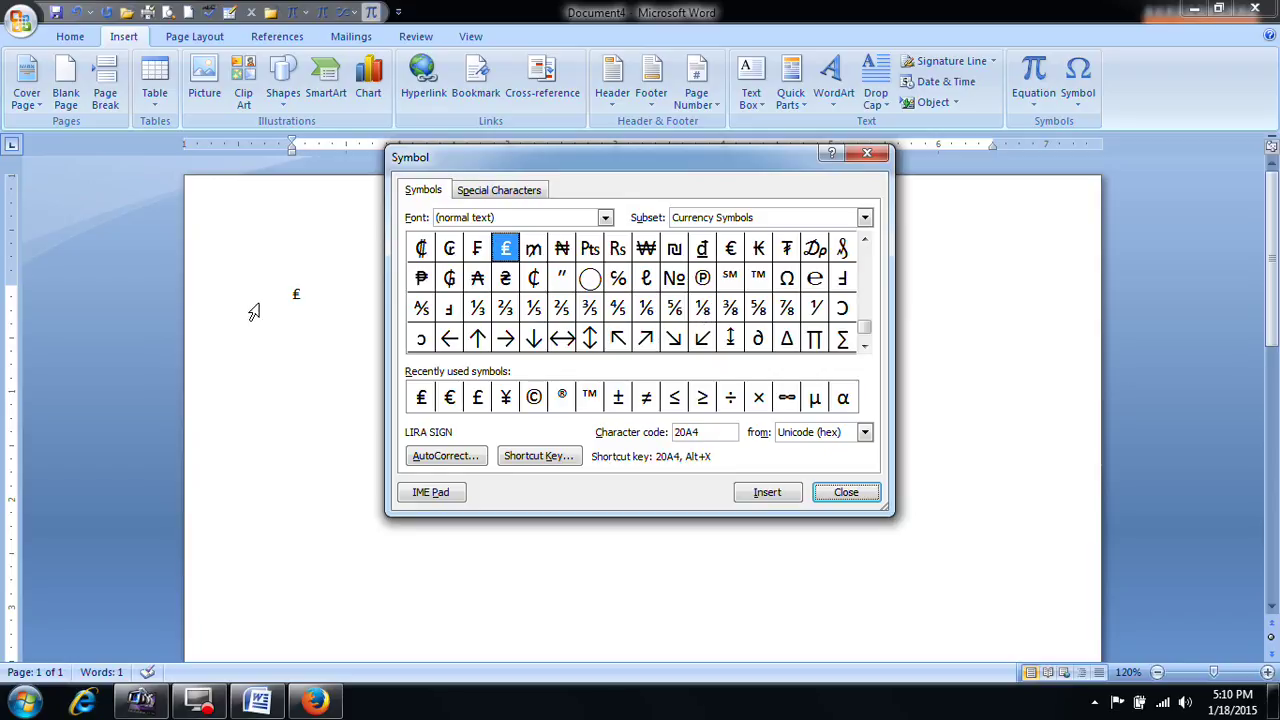
{"action": "left_click", "coordinate": [758, 338]}
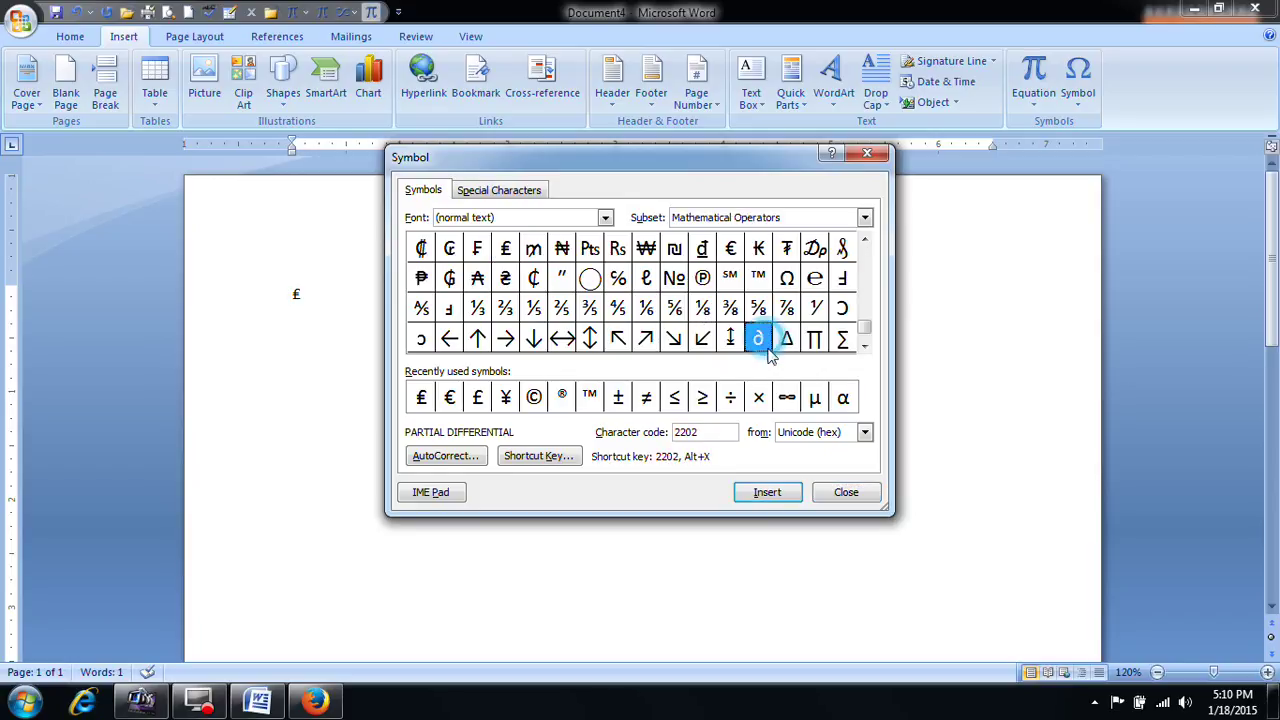
{"action": "left_click", "coordinate": [767, 492]}
{"action": "left_click", "coordinate": [815, 308]}
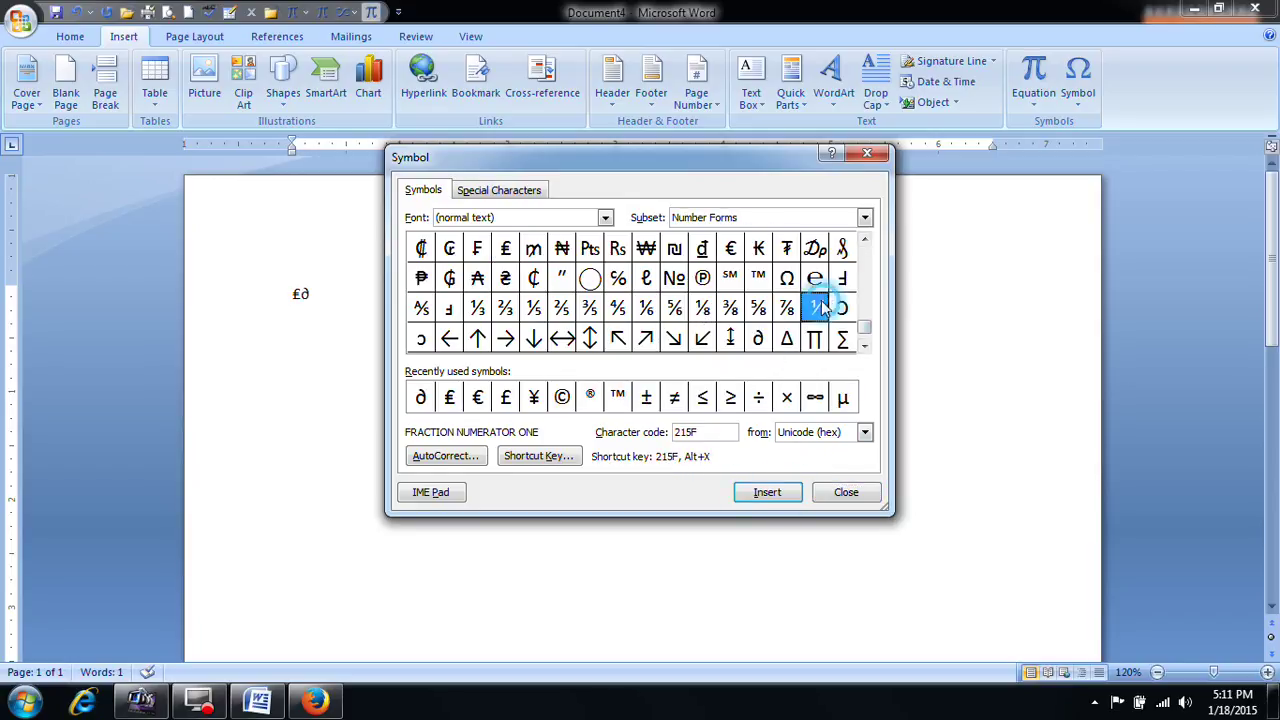
{"action": "left_click", "coordinate": [765, 492]}
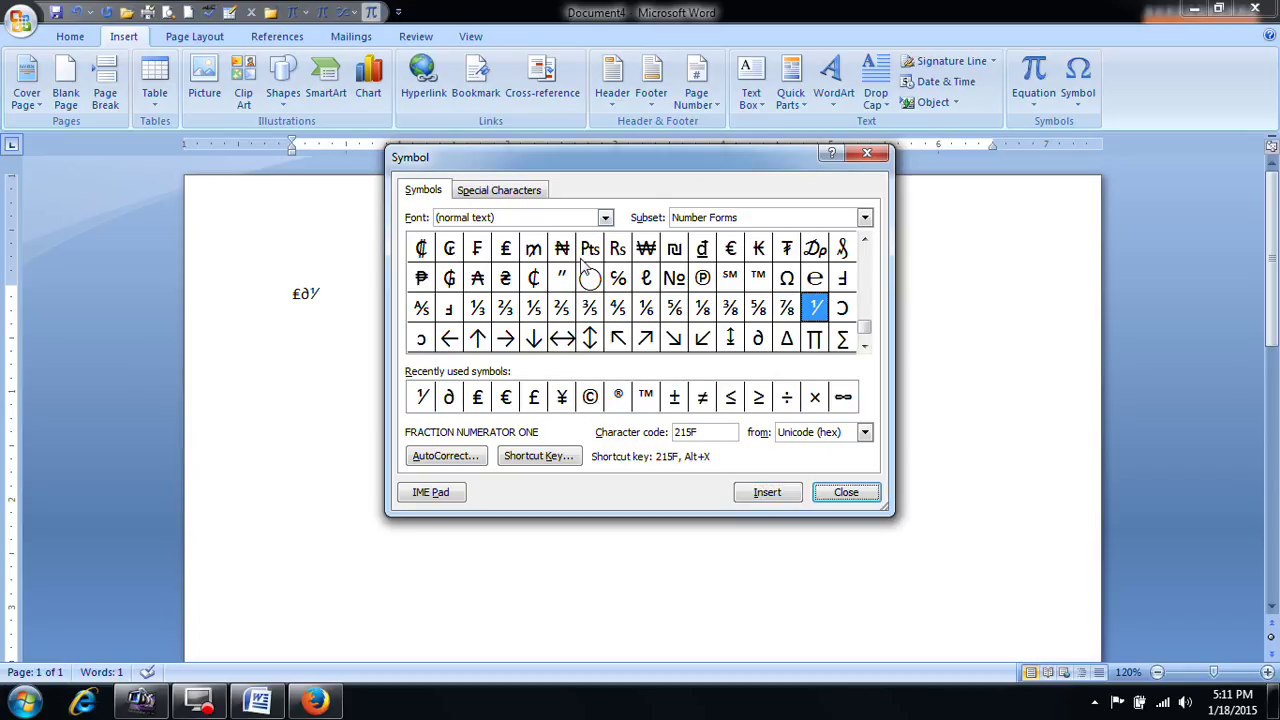
Step: Open the symbol Font list and scroll toward the Wingdings fonts
{"action": "left_click", "coordinate": [604, 217]}
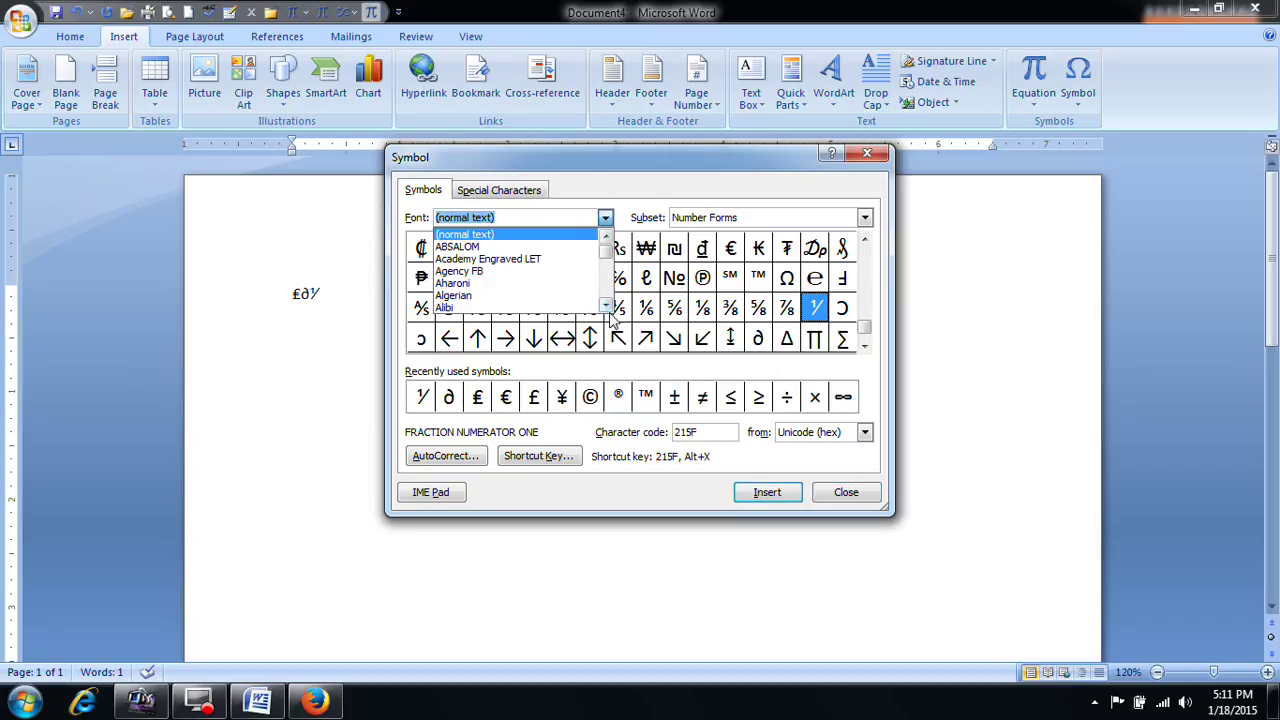
{"action": "scroll", "coordinate": [610, 316], "scroll_direction": "down", "scroll_amount": 3}
{"action": "left_click_drag", "start_coordinate": [610, 258], "coordinate": [606, 288]}
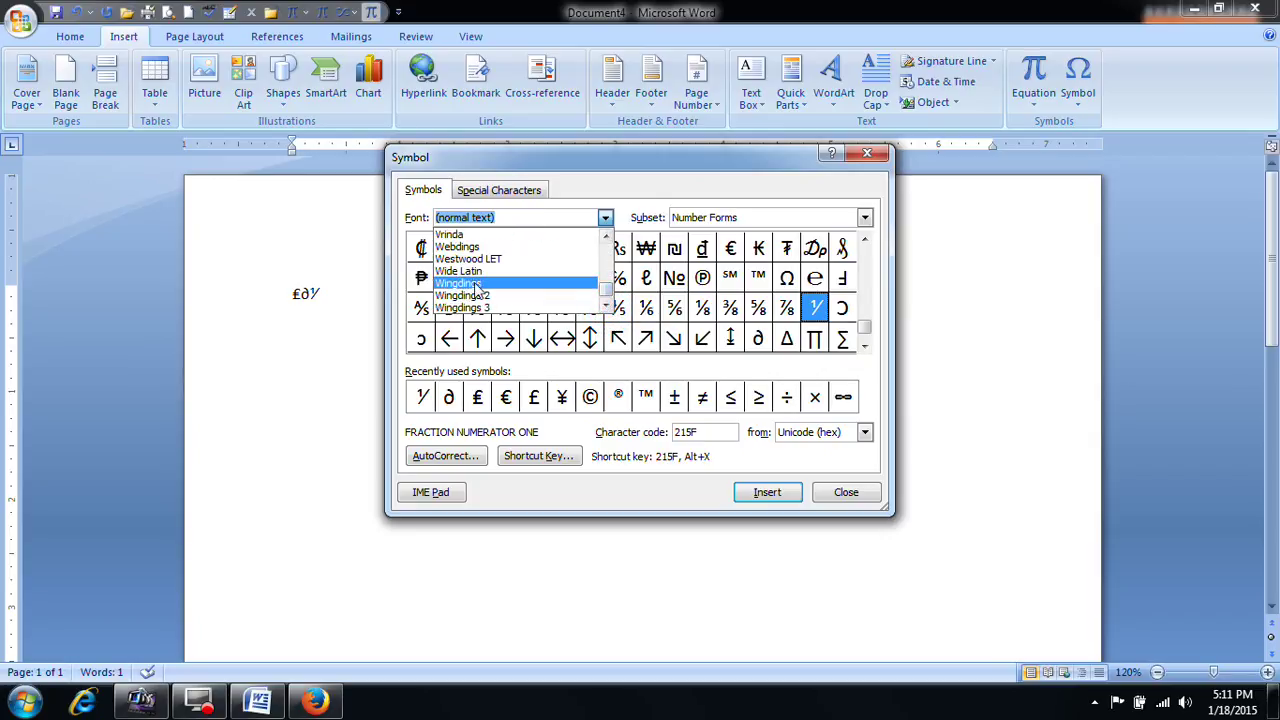
Step: Switch to Webdings and insert the spider, star, heart and running figure symbols
{"action": "left_click", "coordinate": [480, 247]}
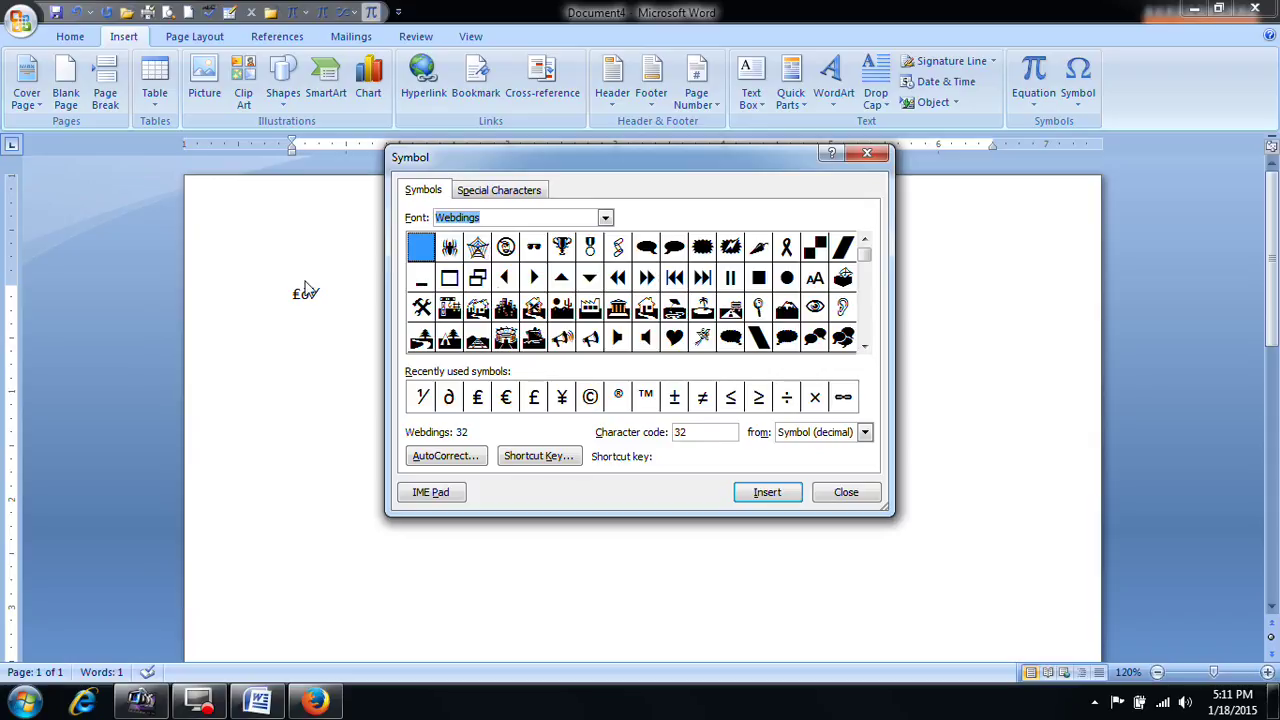
{"action": "left_click", "coordinate": [451, 252]}
{"action": "left_click", "coordinate": [740, 490]}
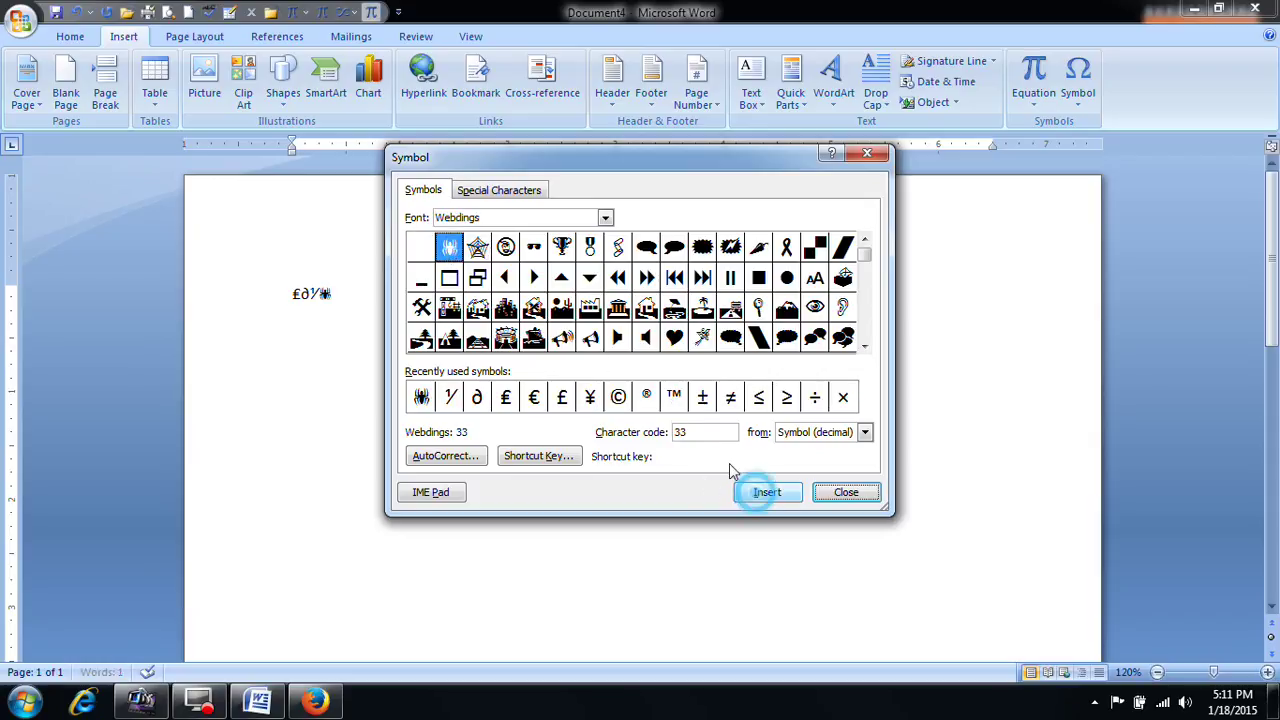
{"action": "left_click", "coordinate": [482, 258]}
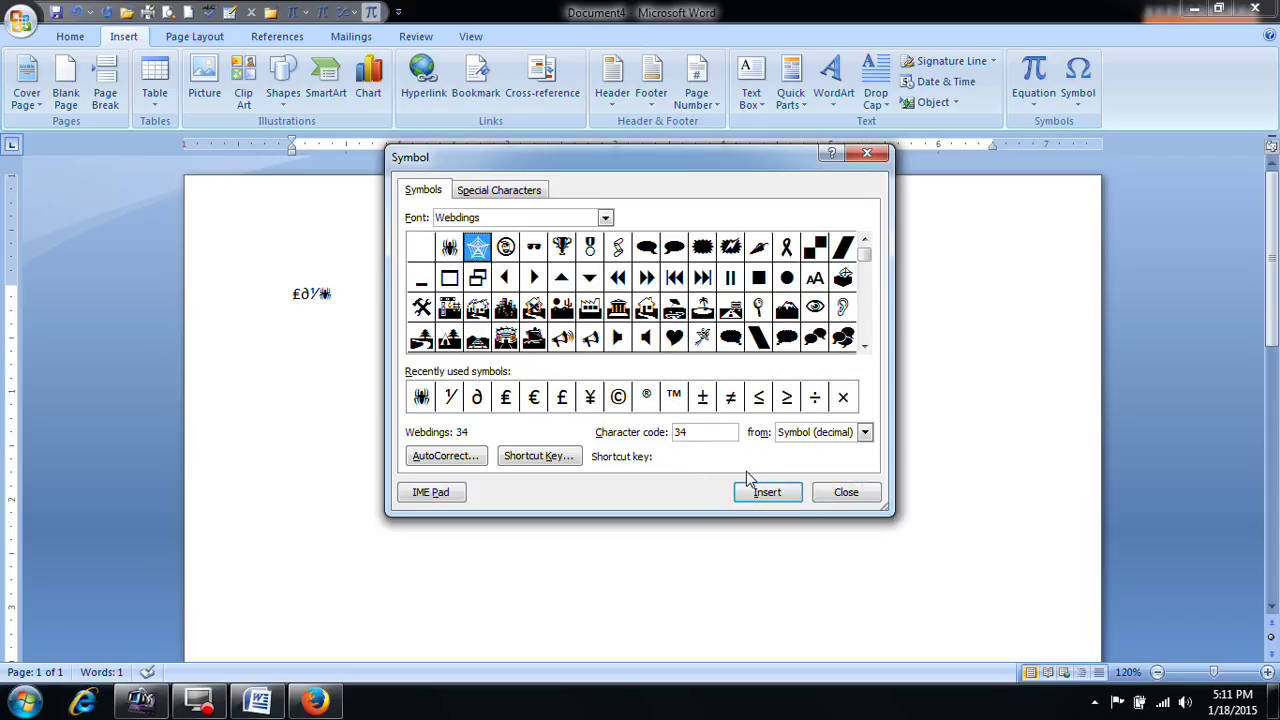
{"action": "left_click", "coordinate": [767, 492]}
{"action": "left_click", "coordinate": [674, 337]}
{"action": "left_click", "coordinate": [777, 494]}
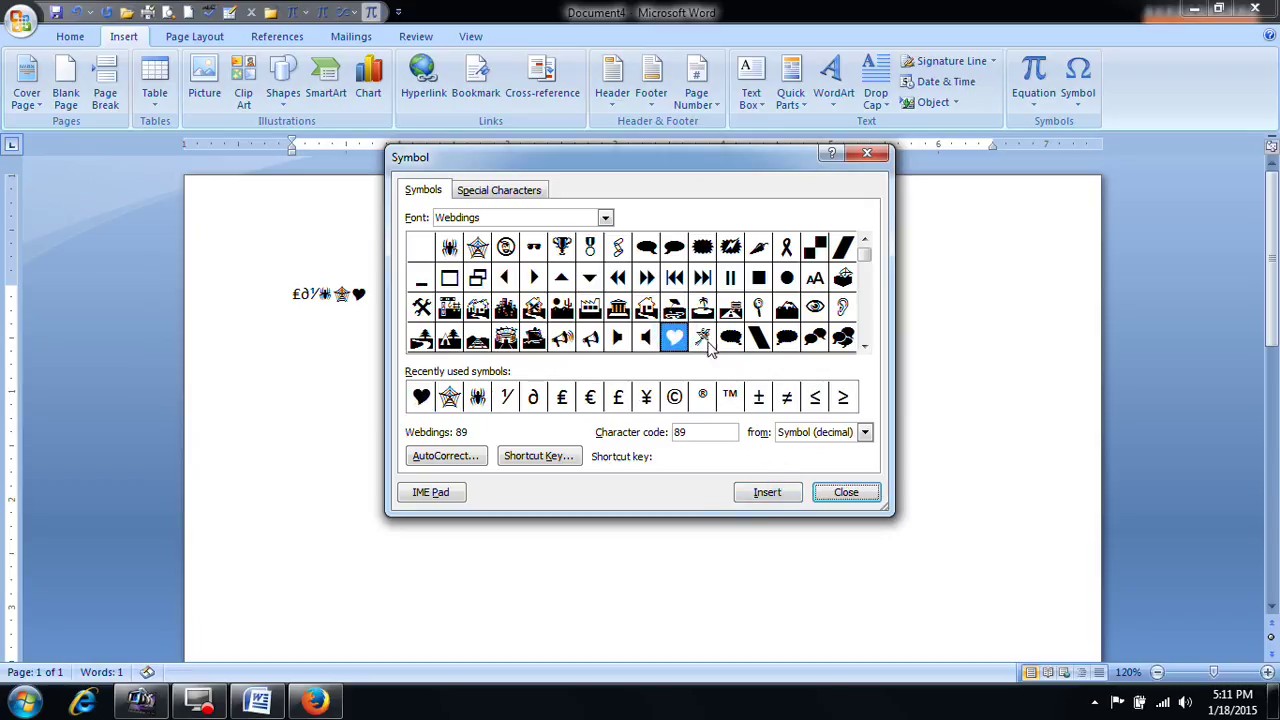
{"action": "left_click", "coordinate": [702, 337]}
{"action": "left_click", "coordinate": [765, 492]}
Step: Add the Webdings mobile phone and telephone symbols, then close the Symbol dialog
{"action": "left_click", "coordinate": [864, 345]}
{"action": "left_click", "coordinate": [864, 345]}
{"action": "left_click", "coordinate": [864, 345]}
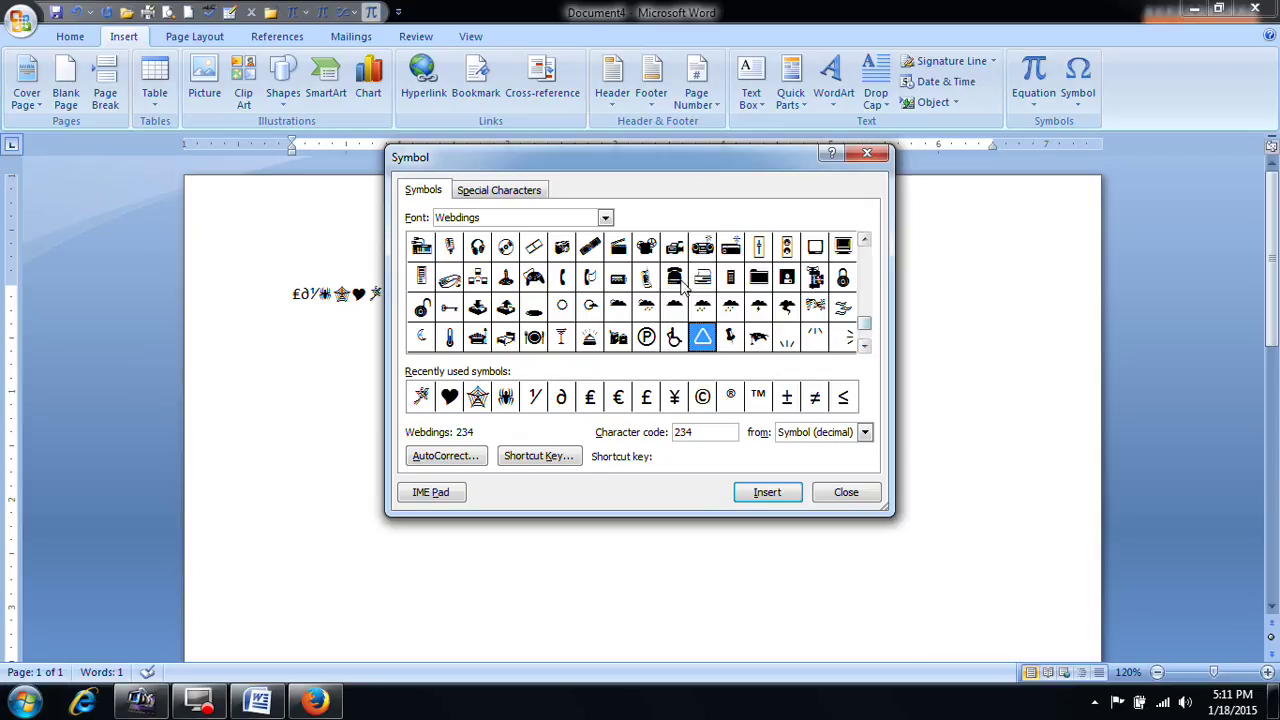
{"action": "left_click", "coordinate": [646, 277]}
{"action": "left_click", "coordinate": [767, 492]}
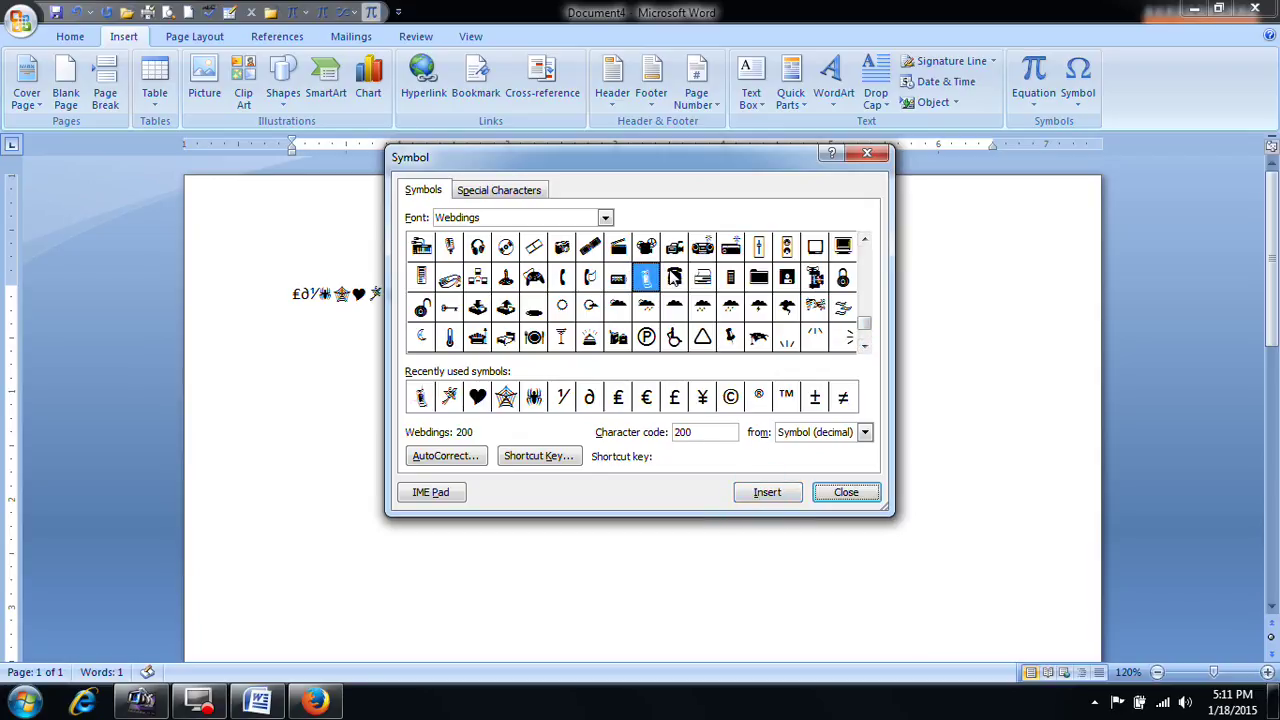
{"action": "left_click", "coordinate": [674, 277]}
{"action": "left_click", "coordinate": [767, 492]}
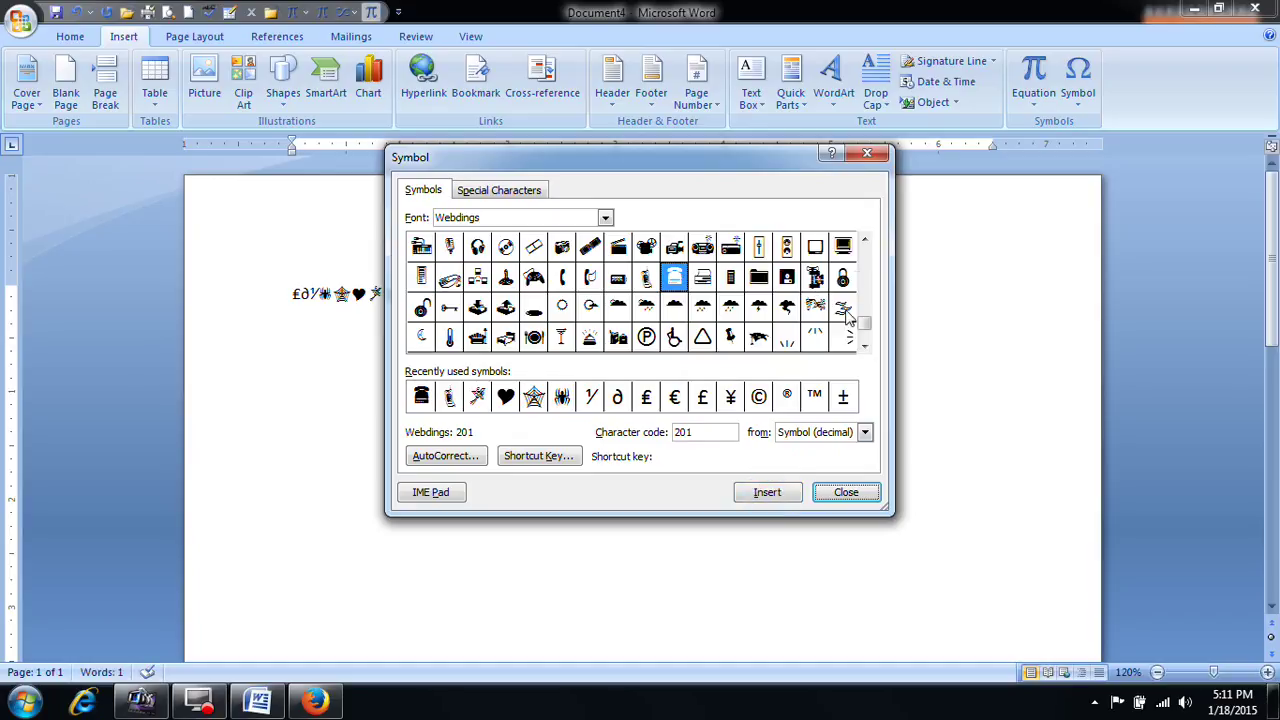
{"action": "left_click", "coordinate": [848, 493]}
Step: Enlarge the symbol line with Ctrl+] and colour it red
{"action": "left_click", "coordinate": [440, 283]}
{"action": "left_click_drag", "start_coordinate": [427, 293], "coordinate": [286, 325]}
{"action": "key", "text": "ctrl+bracketright"}
{"action": "key", "text": "ctrl+bracketright"}
{"action": "key", "text": "ctrl+bracketright"}
{"action": "key", "text": "ctrl+bracketright"}
{"action": "key", "text": "ctrl+bracketright"}
{"action": "key", "text": "ctrl+bracketright"}
{"action": "key", "text": "ctrl+bracketright"}
{"action": "key", "text": "ctrl+bracketright"}
{"action": "key", "text": "ctrl+bracketright"}
{"action": "key", "text": "ctrl+bracketright"}
{"action": "key", "text": "ctrl+bracketright"}
{"action": "key", "text": "ctrl+bracketright"}
{"action": "key", "text": "ctrl+bracketright"}
{"action": "key", "text": "ctrl+bracketright"}
{"action": "key", "text": "ctrl+bracketright"}
{"action": "key", "text": "ctrl+bracketright"}
{"action": "key", "text": "ctrl+bracketright"}
{"action": "key", "text": "ctrl+bracketright"}
{"action": "key", "text": "ctrl+bracketright"}
{"action": "key", "text": "ctrl+bracketright"}
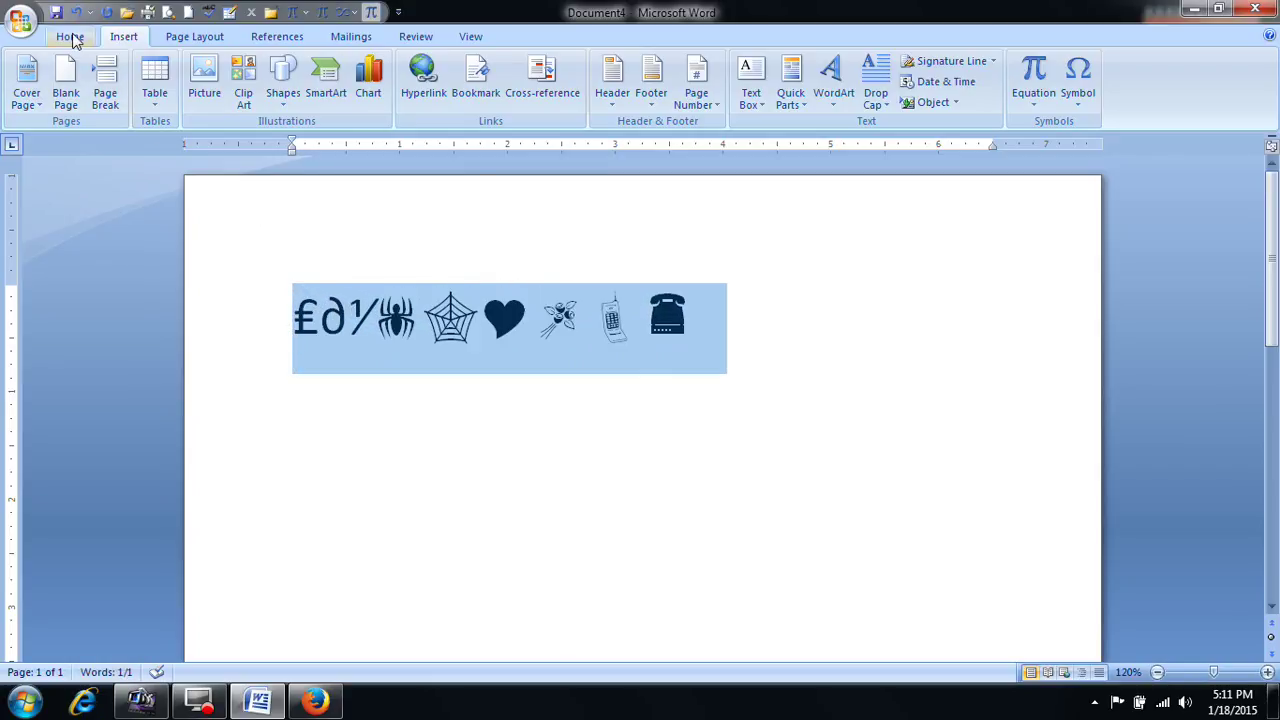
{"action": "left_click", "coordinate": [70, 36]}
{"action": "left_click", "coordinate": [369, 95]}
{"action": "left_click", "coordinate": [645, 325]}
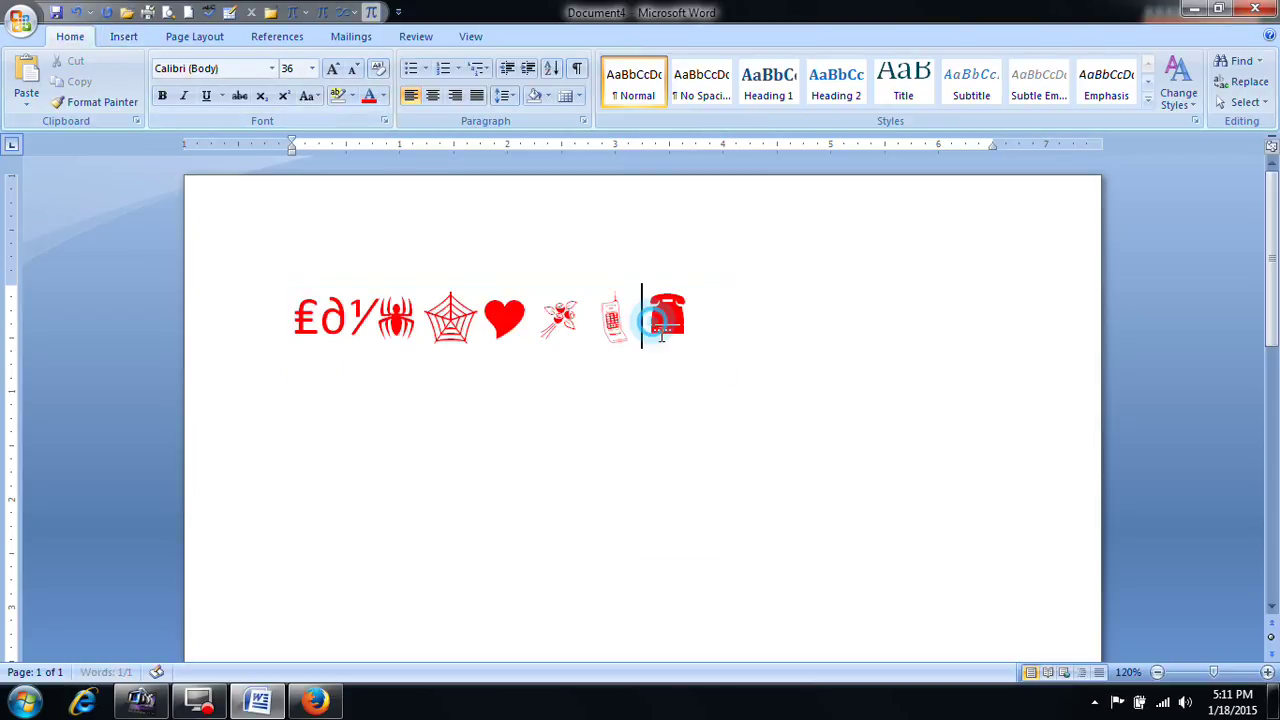
Step: Replace the symbol line with the labels 'Ph:' and 'Cell' on two lines
{"action": "left_click_drag", "start_coordinate": [712, 327], "coordinate": [223, 311]}
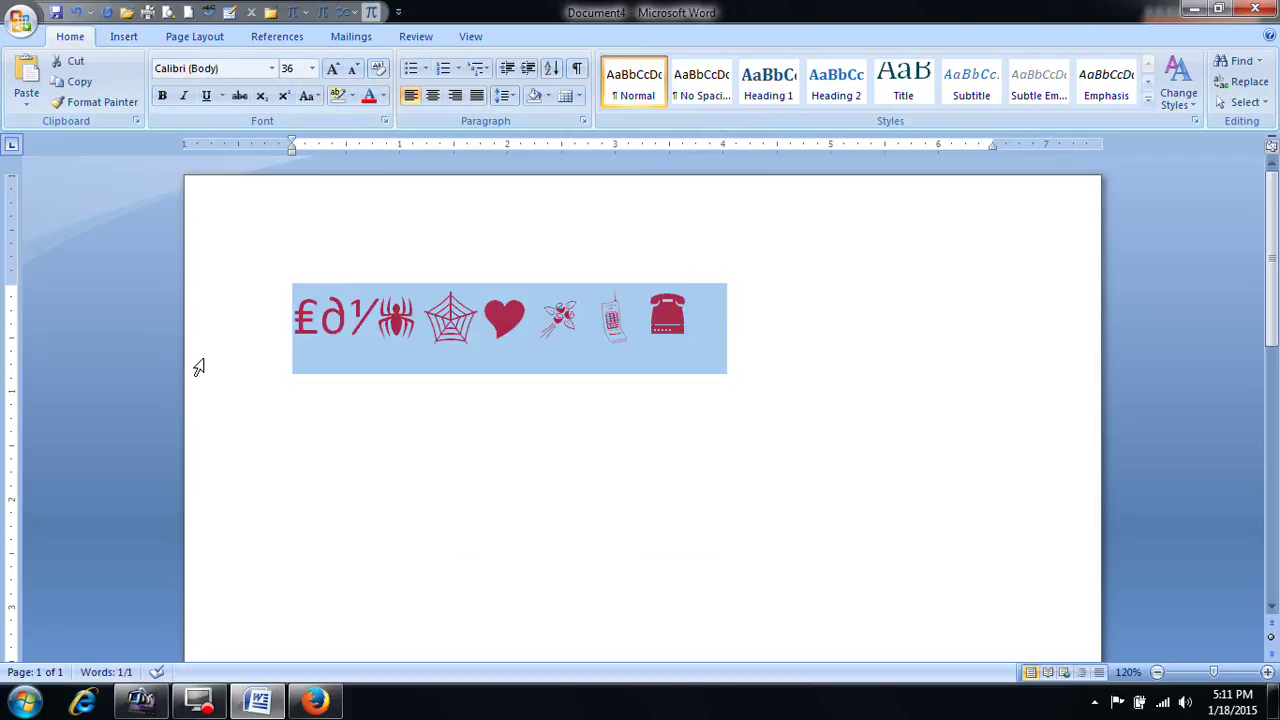
{"action": "key", "text": "Delete"}
{"action": "type", "text": "Ph:"}
{"action": "key", "text": "Return"}
{"action": "type", "text": "Cell:"}
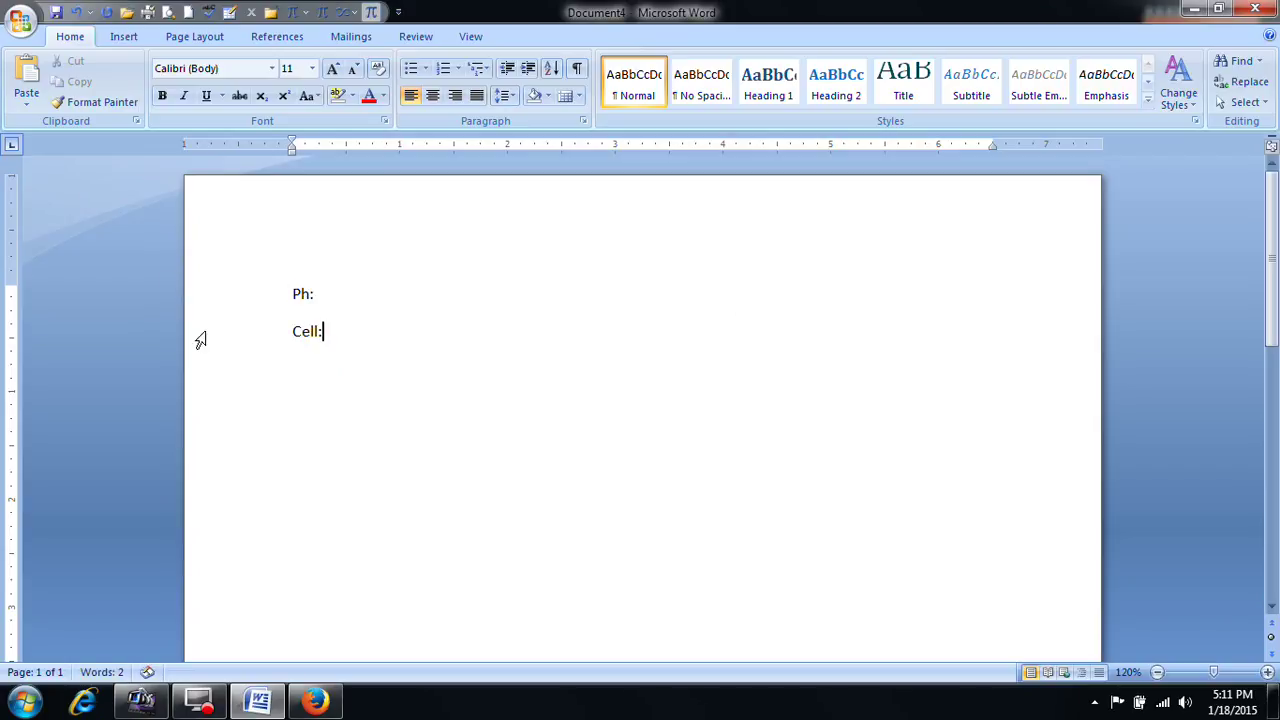
Step: Erase the Ph and Cell label words, leaving the colons
{"action": "left_click", "coordinate": [292, 295]}
{"action": "key", "text": "Delete"}
{"action": "key", "text": "Delete"}
{"action": "key", "text": "Delete"}
{"action": "left_click", "coordinate": [292, 333]}
{"action": "key", "text": "Delete"}
Step: Insert the mobile-phone symbol before the first colon and the telephone before the second
{"action": "left_click", "coordinate": [125, 37]}
{"action": "left_click", "coordinate": [1079, 88]}
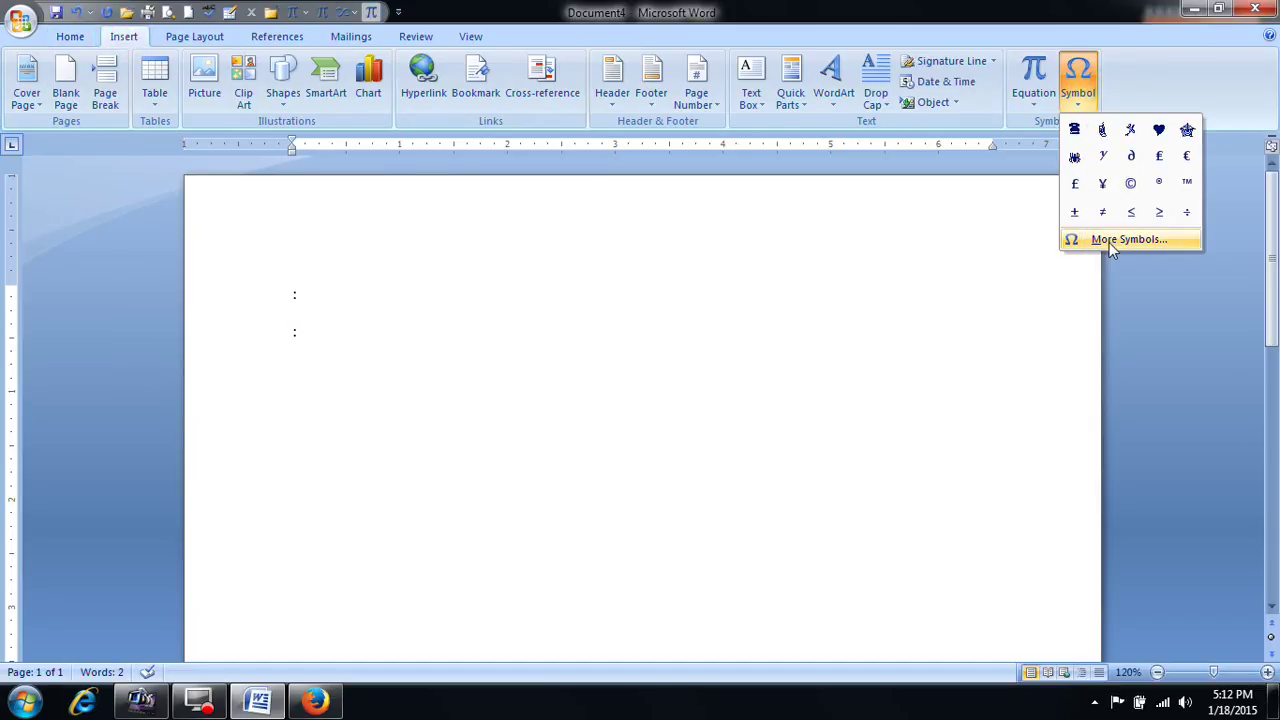
{"action": "left_click", "coordinate": [414, 303]}
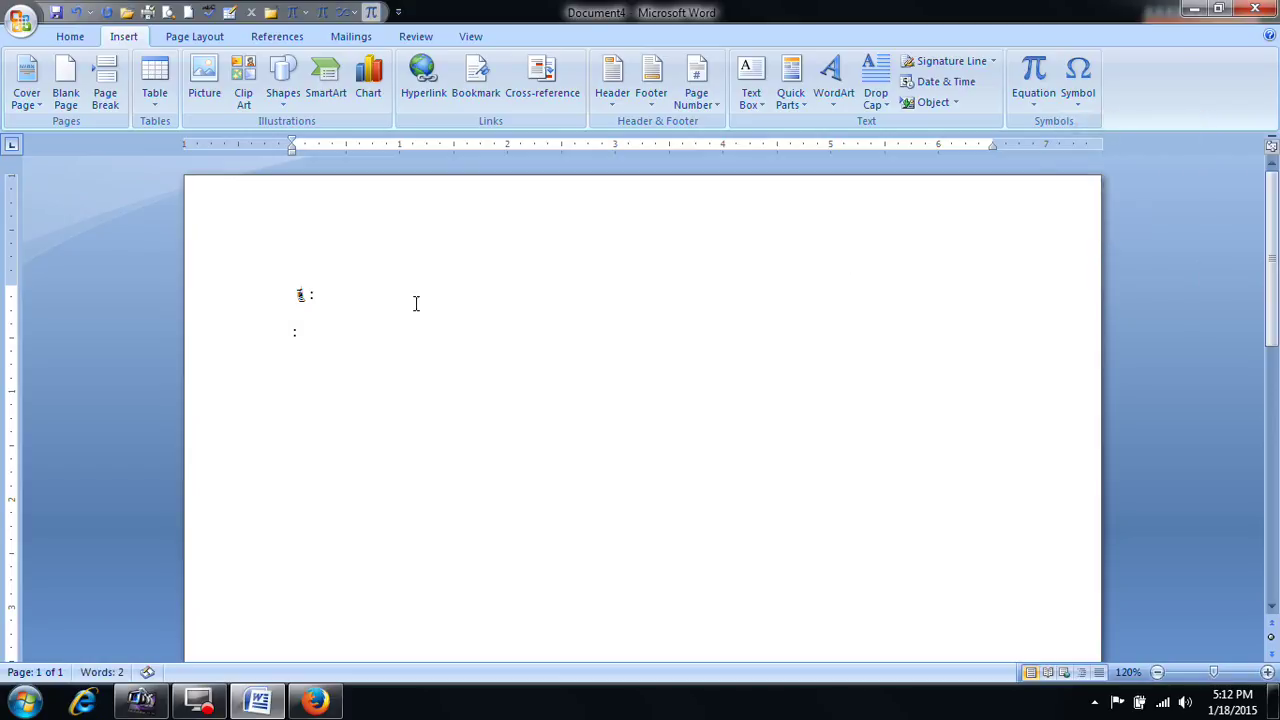
{"action": "left_click", "coordinate": [287, 333]}
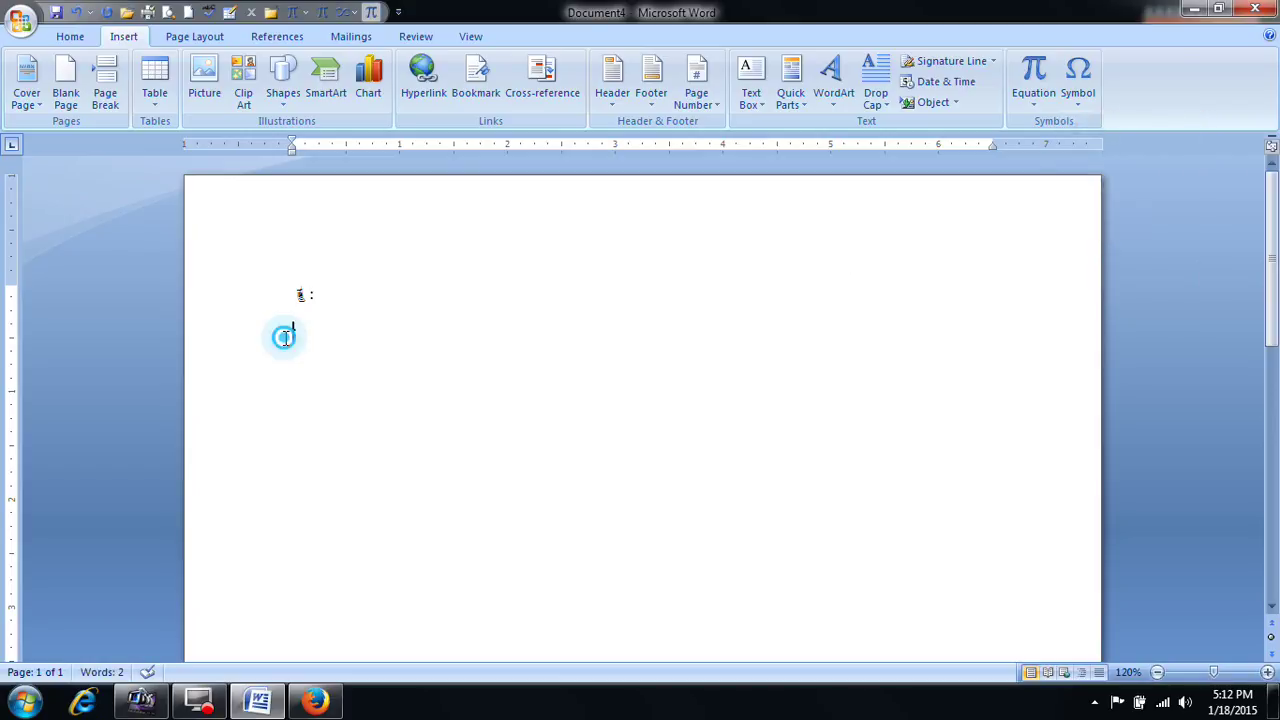
{"action": "left_click", "coordinate": [1082, 97]}
{"action": "left_click", "coordinate": [1100, 129]}
Step: Start a new empty line after the second colon
{"action": "left_click", "coordinate": [493, 398]}
{"action": "key", "text": "Return"}
{"action": "left_click", "coordinate": [1086, 112]}
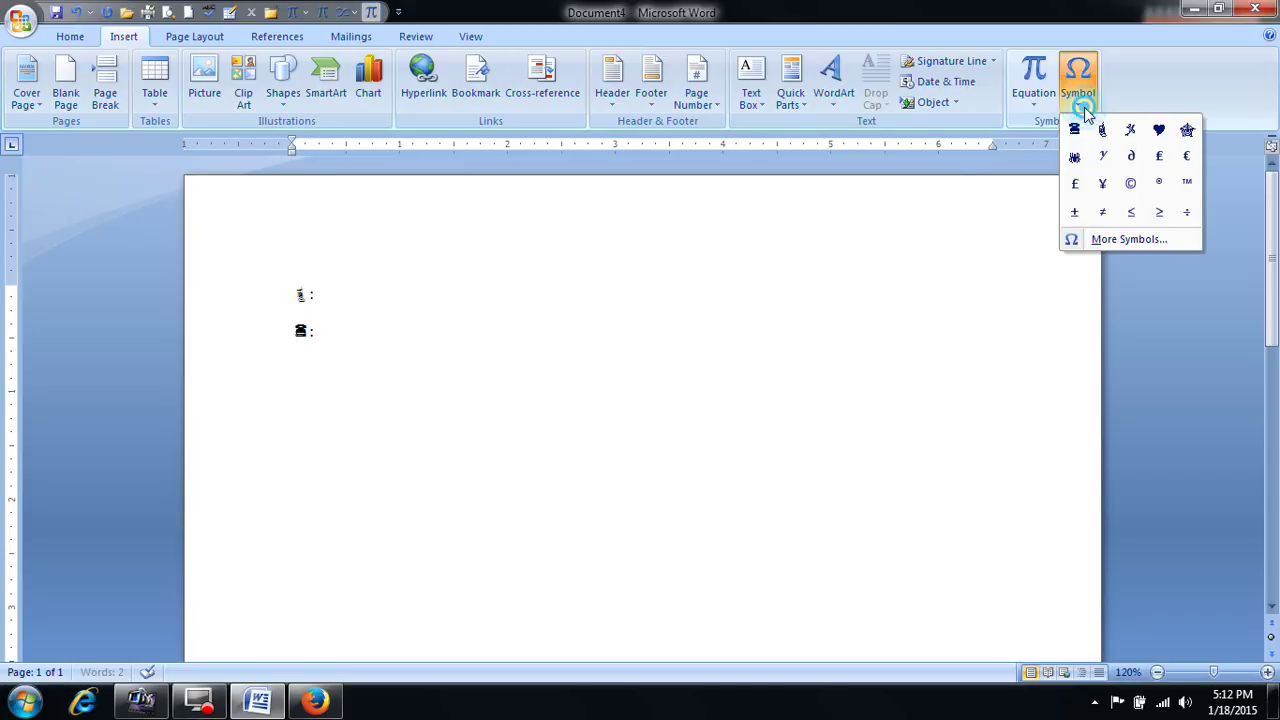
Step: Assign Ctrl+M as the shortcut key for the Webdings mobile-phone symbol (code 200)
{"action": "left_click", "coordinate": [1118, 240]}
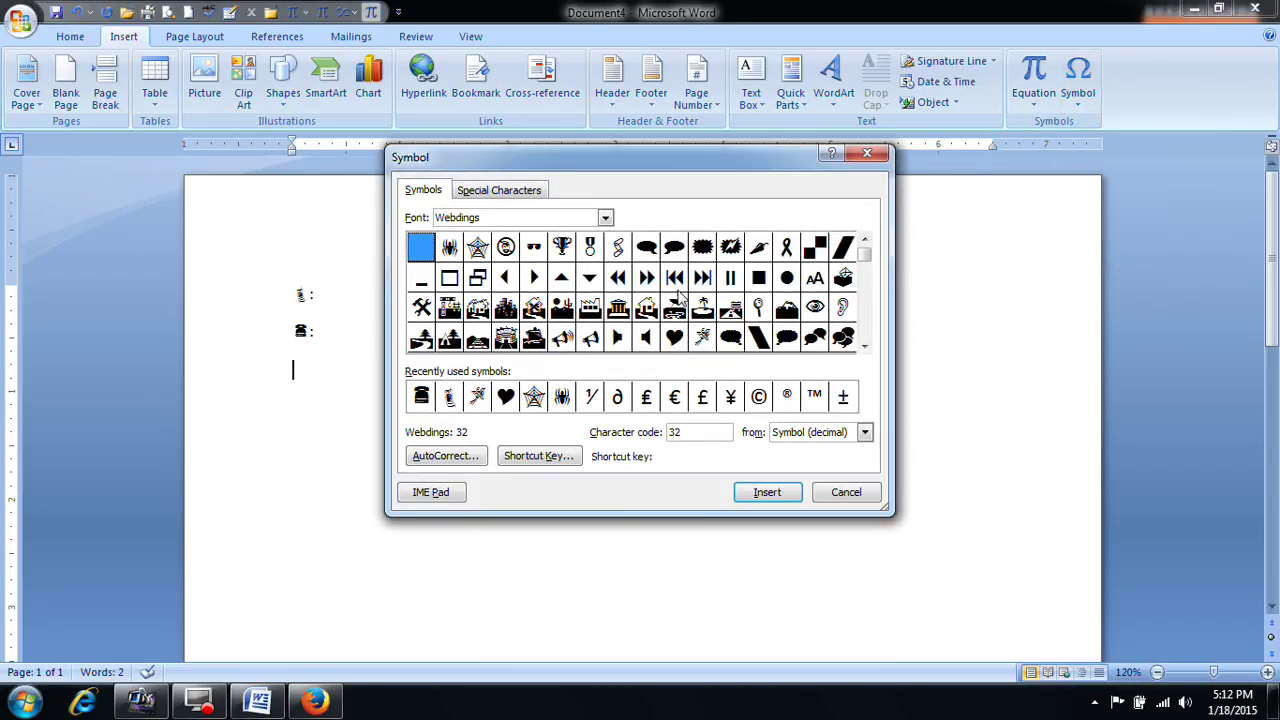
{"action": "left_click", "coordinate": [866, 347]}
{"action": "left_click", "coordinate": [866, 347]}
{"action": "left_click", "coordinate": [866, 347]}
{"action": "left_click", "coordinate": [866, 347]}
{"action": "left_click", "coordinate": [866, 347]}
{"action": "left_click", "coordinate": [866, 347]}
{"action": "left_click", "coordinate": [866, 347]}
{"action": "left_click", "coordinate": [866, 347]}
{"action": "left_click", "coordinate": [866, 348]}
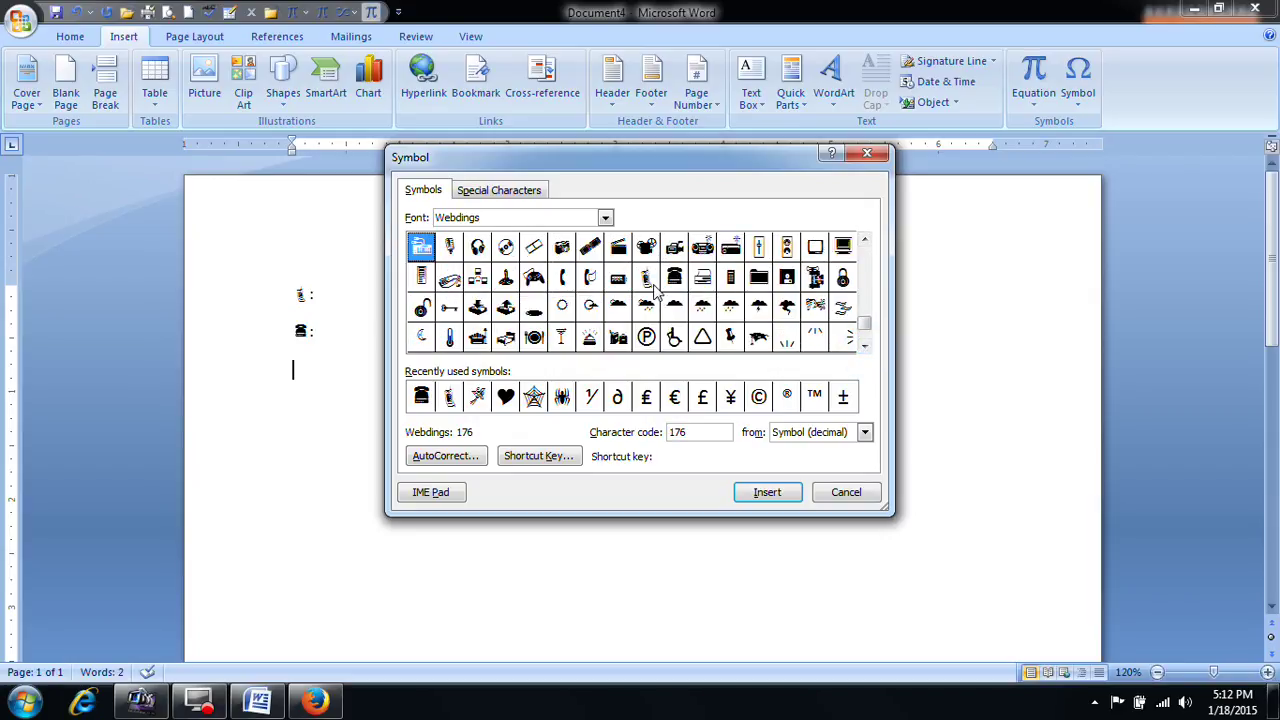
{"action": "left_click", "coordinate": [648, 280]}
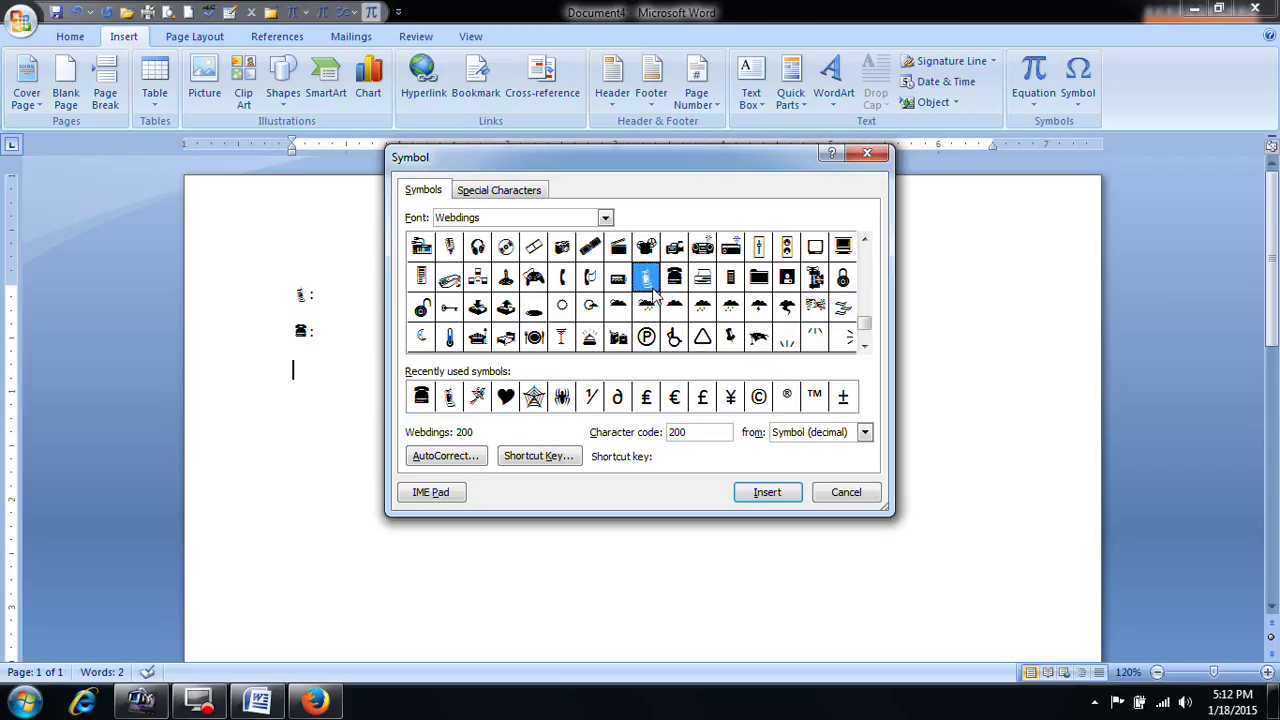
{"action": "left_click", "coordinate": [552, 462]}
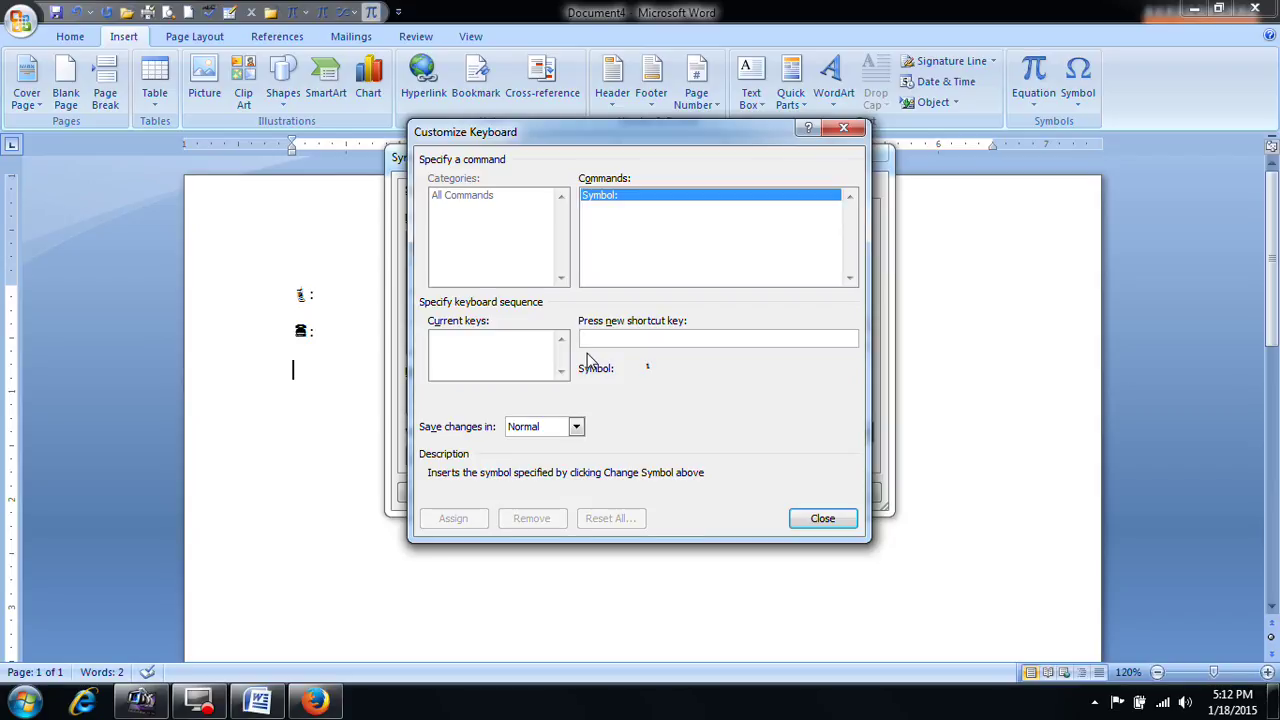
{"action": "key", "text": "ctrl+m"}
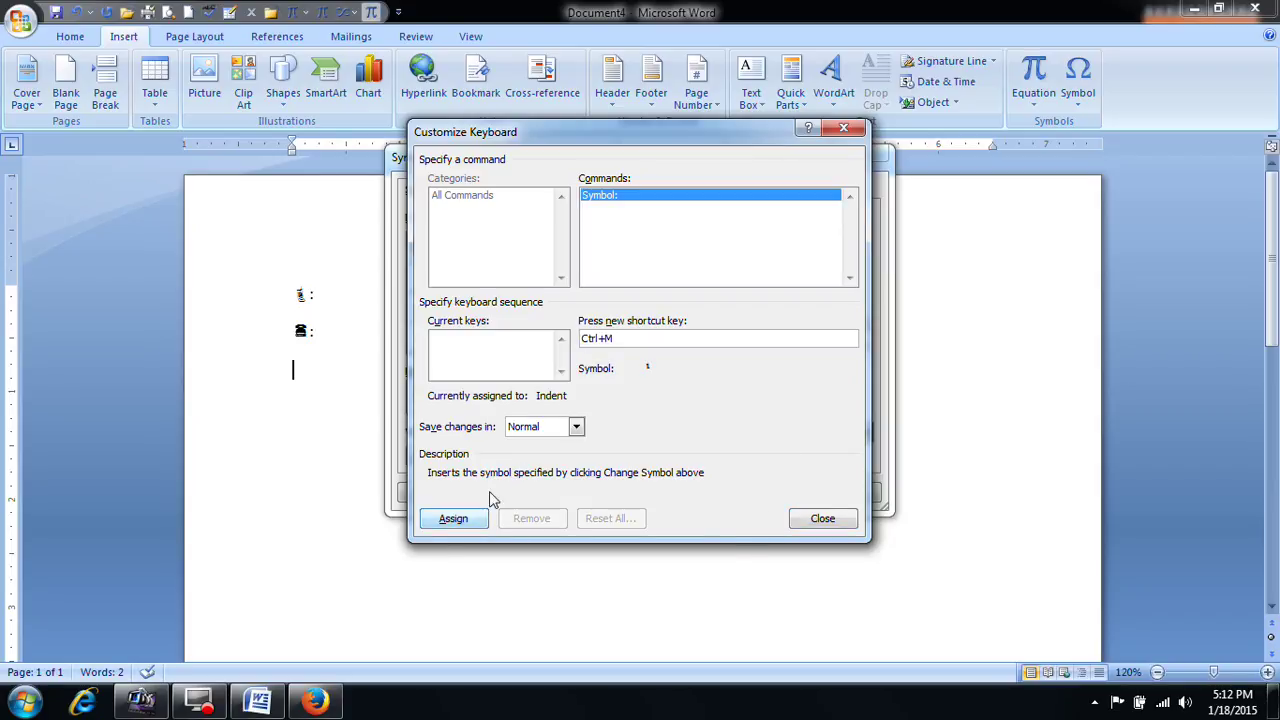
{"action": "left_click", "coordinate": [455, 519]}
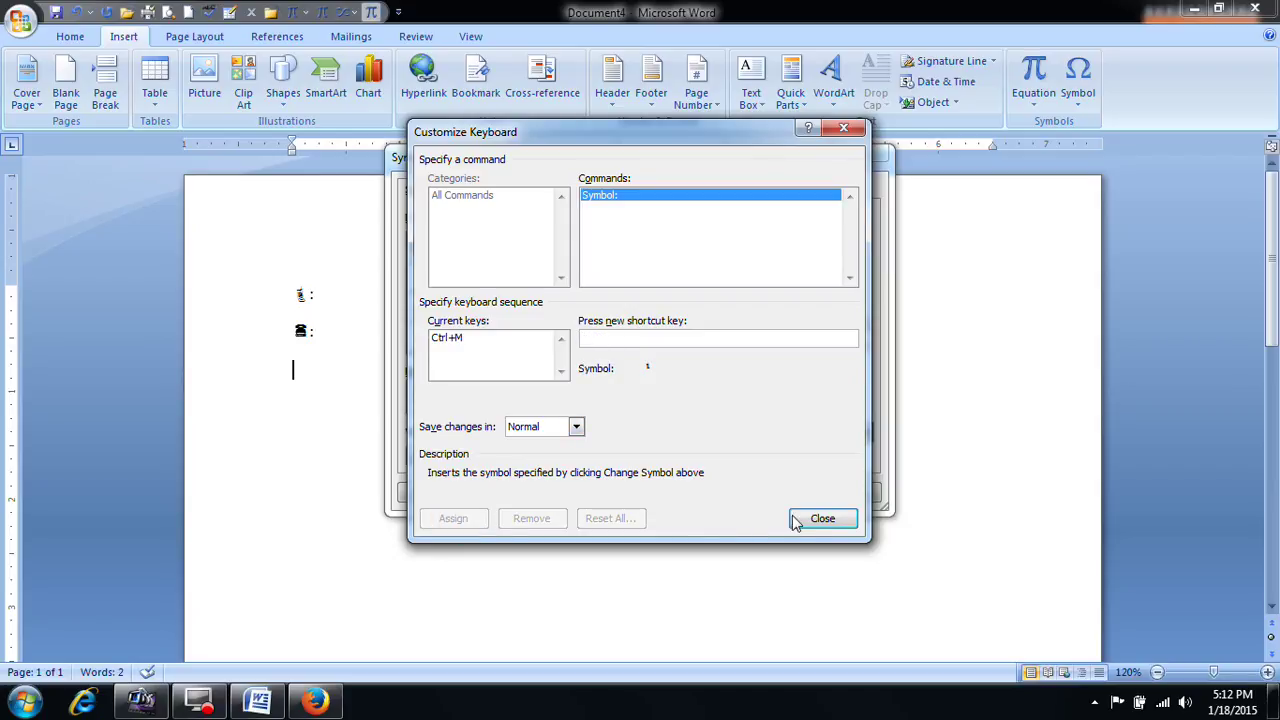
{"action": "left_click", "coordinate": [822, 518]}
Step: Assign Ctrl+L to the telephone symbol, discarding Ctrl+B because it clashes with Bold
{"action": "left_click", "coordinate": [676, 280]}
{"action": "left_click", "coordinate": [530, 456]}
{"action": "key", "text": "ctrl+b"}
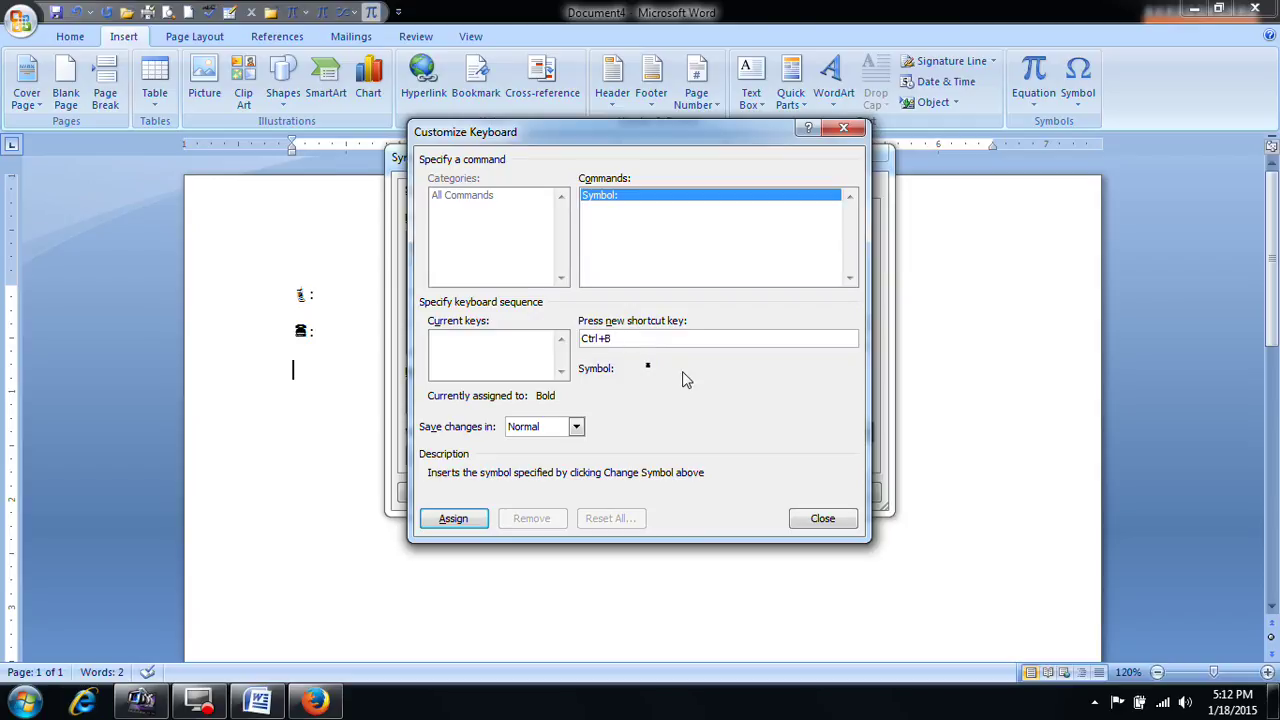
{"action": "key", "text": "BackSpace"}
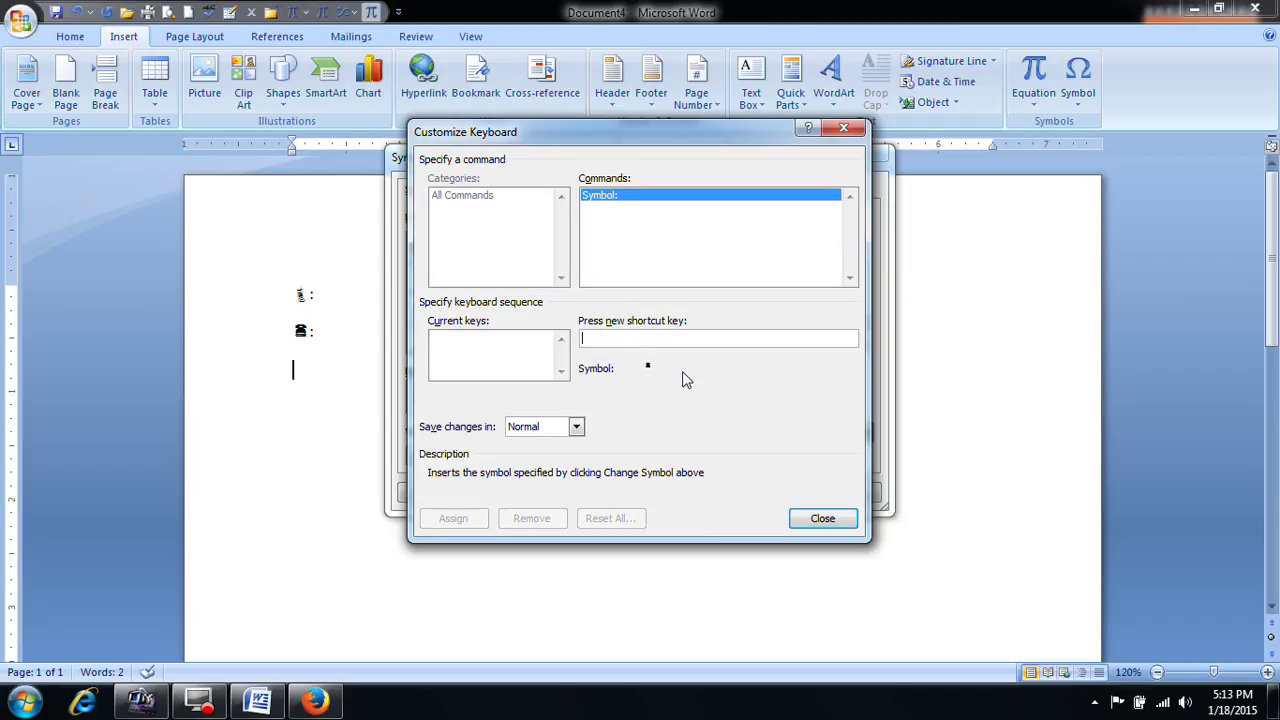
{"action": "key", "text": "ctrl+l"}
{"action": "left_click", "coordinate": [457, 518]}
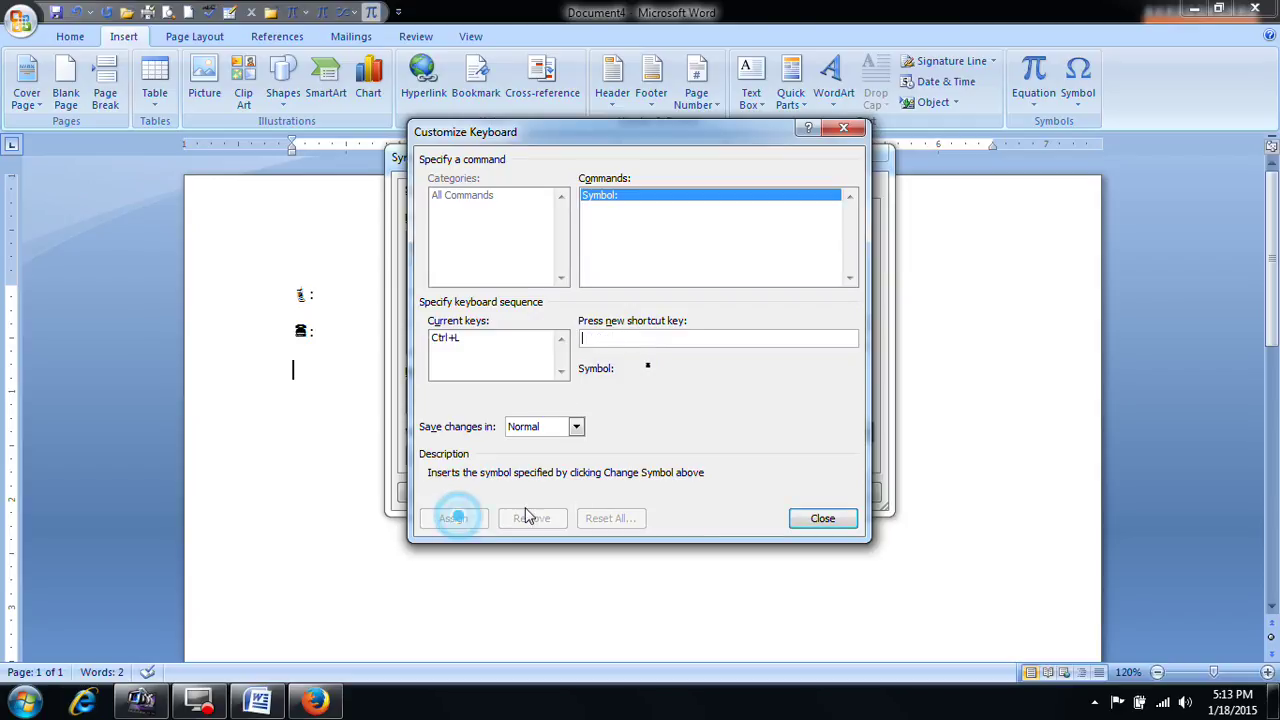
{"action": "left_click", "coordinate": [826, 518]}
{"action": "left_click", "coordinate": [846, 493]}
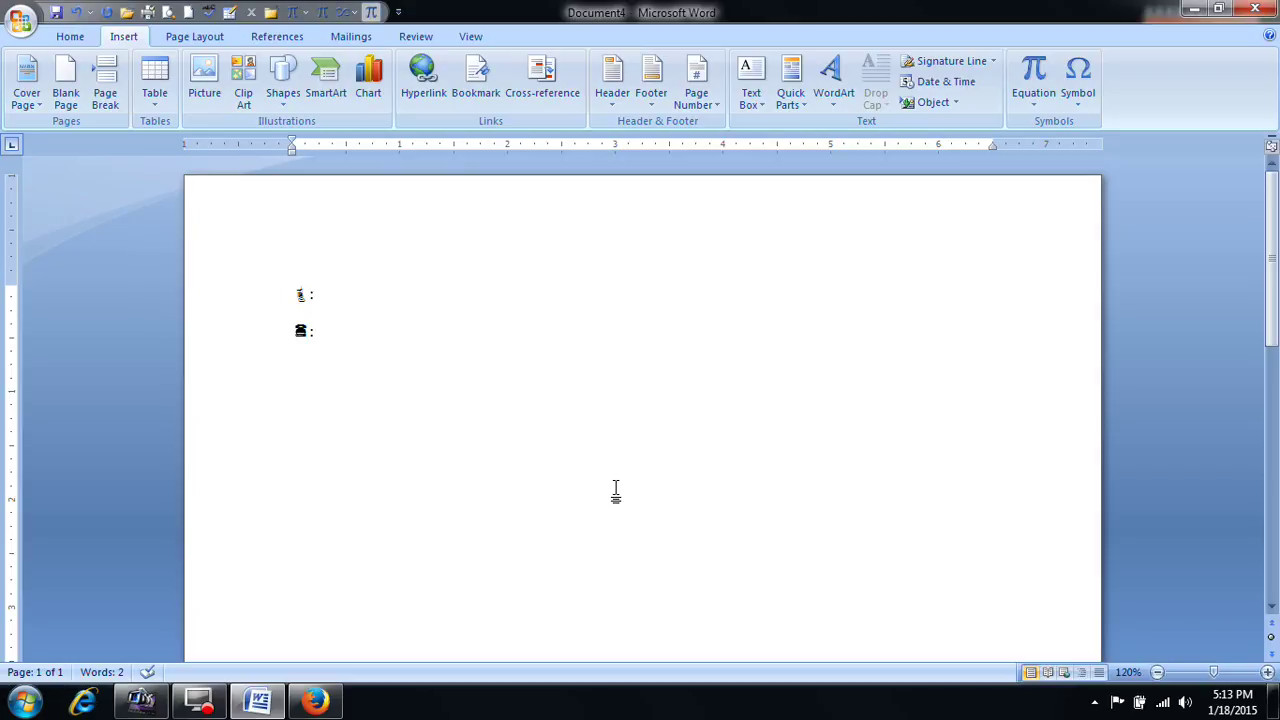
Step: Test the phone shortcuts on the third line, then select all and delete everything
{"action": "key", "text": "ctrl+l"}
{"action": "key", "text": "space"}
{"action": "key", "text": "ctrl+l"}
{"action": "key", "text": "space"}
{"action": "key", "text": "ctrl+l"}
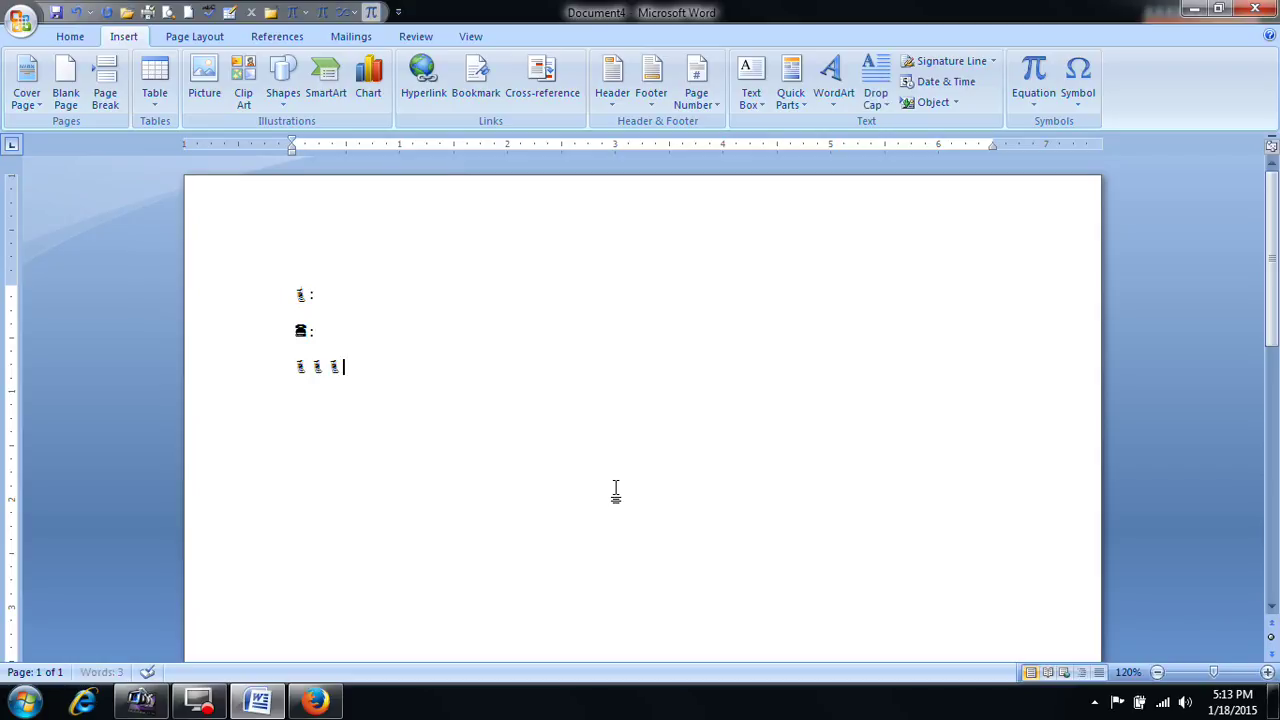
{"action": "key", "text": "ctrl+t"}
{"action": "key", "text": "ctrl+t"}
{"action": "key", "text": "ctrl+t"}
{"action": "key", "text": "ctrl+t"}
{"action": "key", "text": "ctrl+t"}
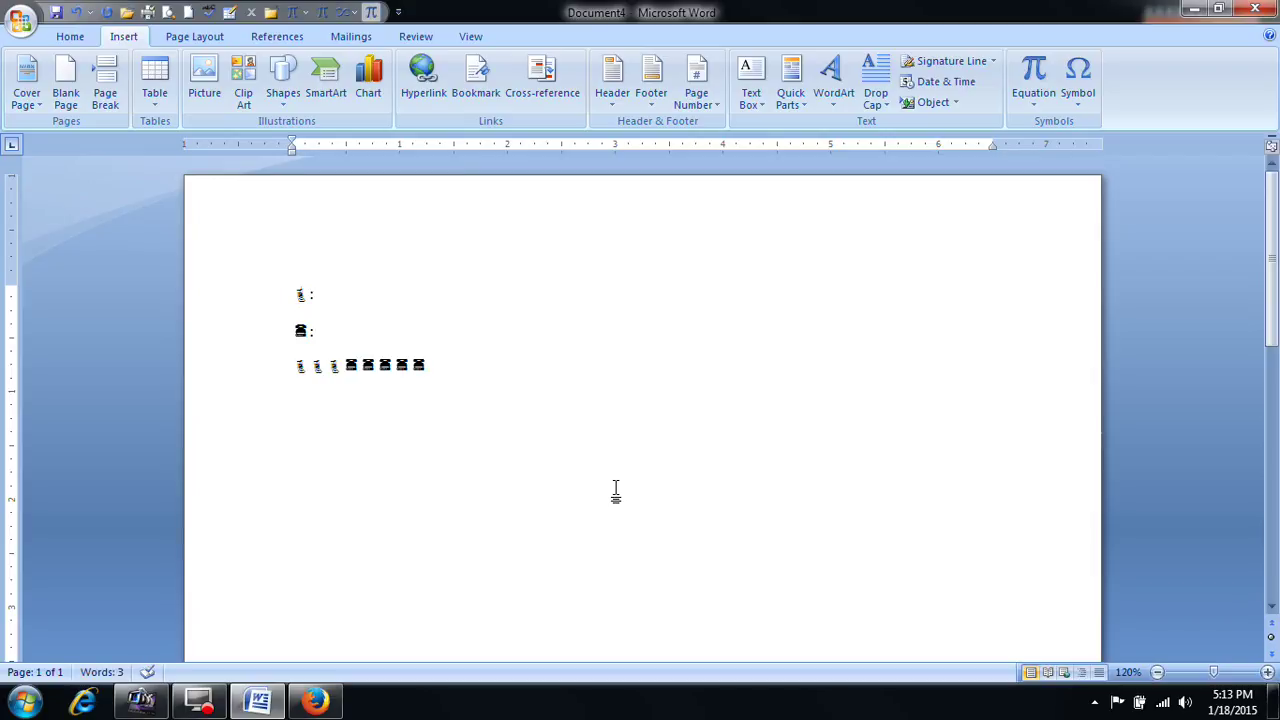
{"action": "key", "text": "ctrl+a"}
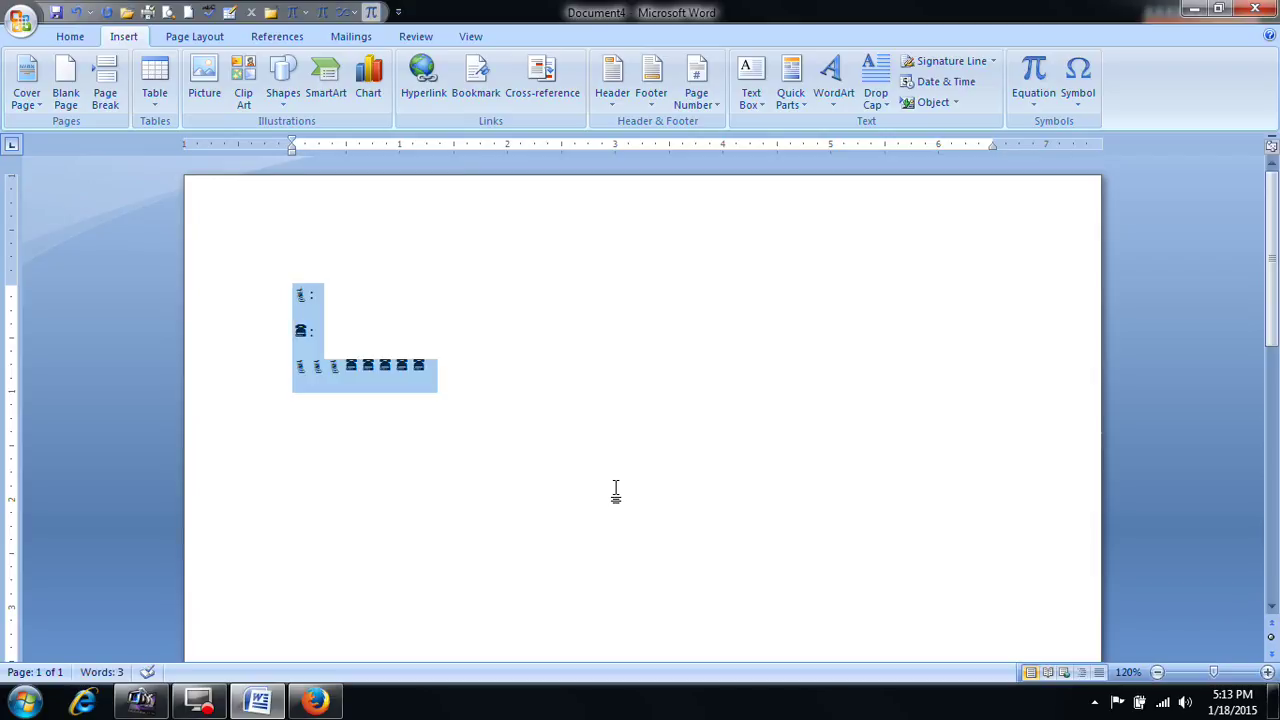
{"action": "key", "text": "Delete"}
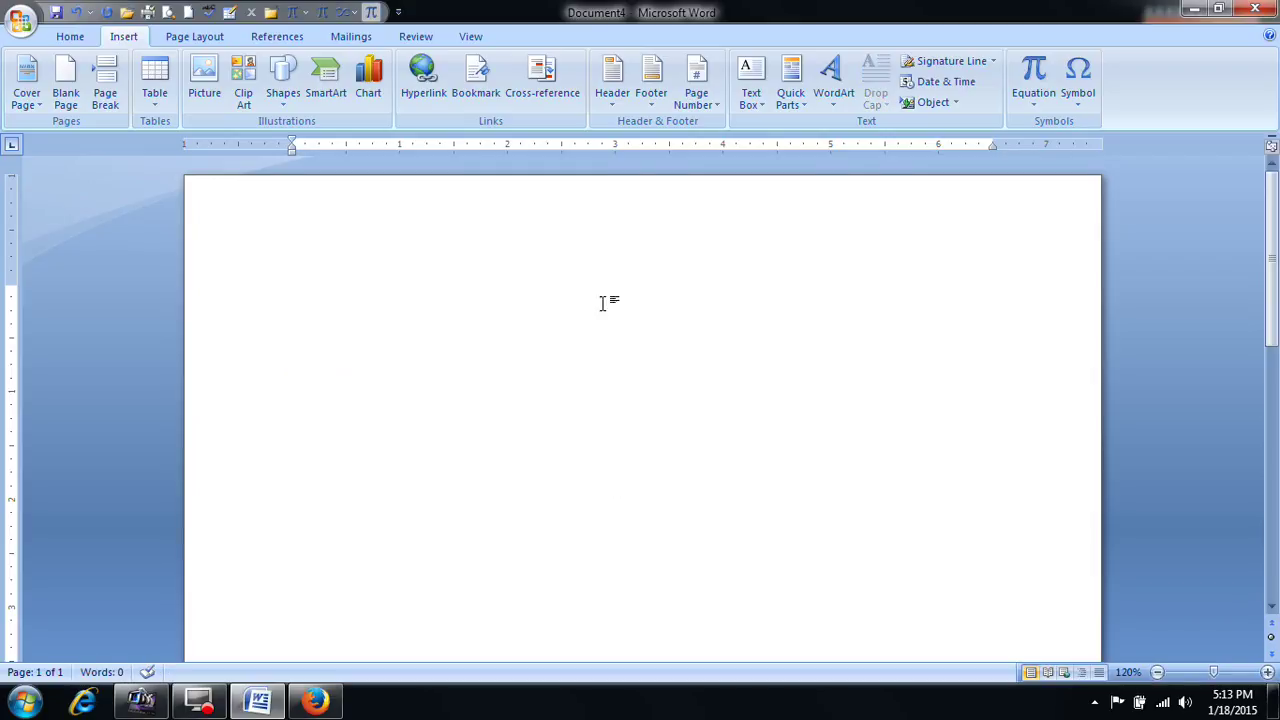
Step: Open the full symbol chart and scroll down to the phone symbols
{"action": "left_click", "coordinate": [1088, 106]}
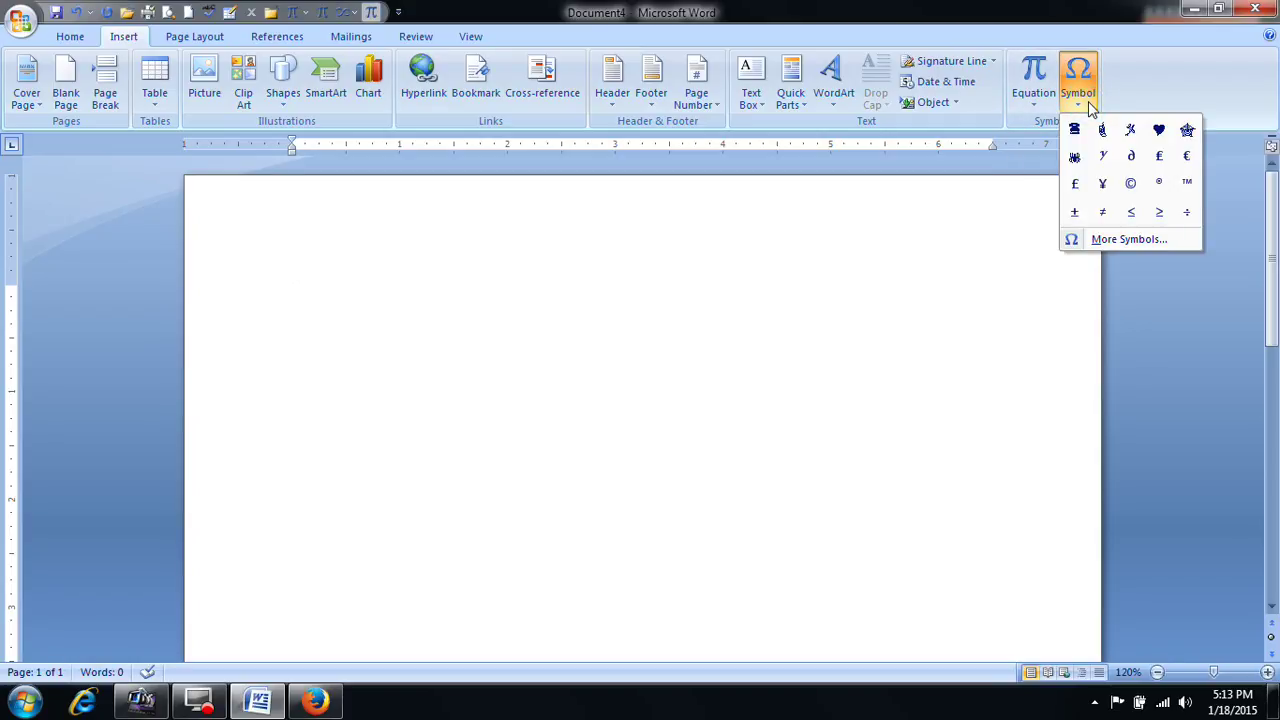
{"action": "left_click", "coordinate": [1115, 240]}
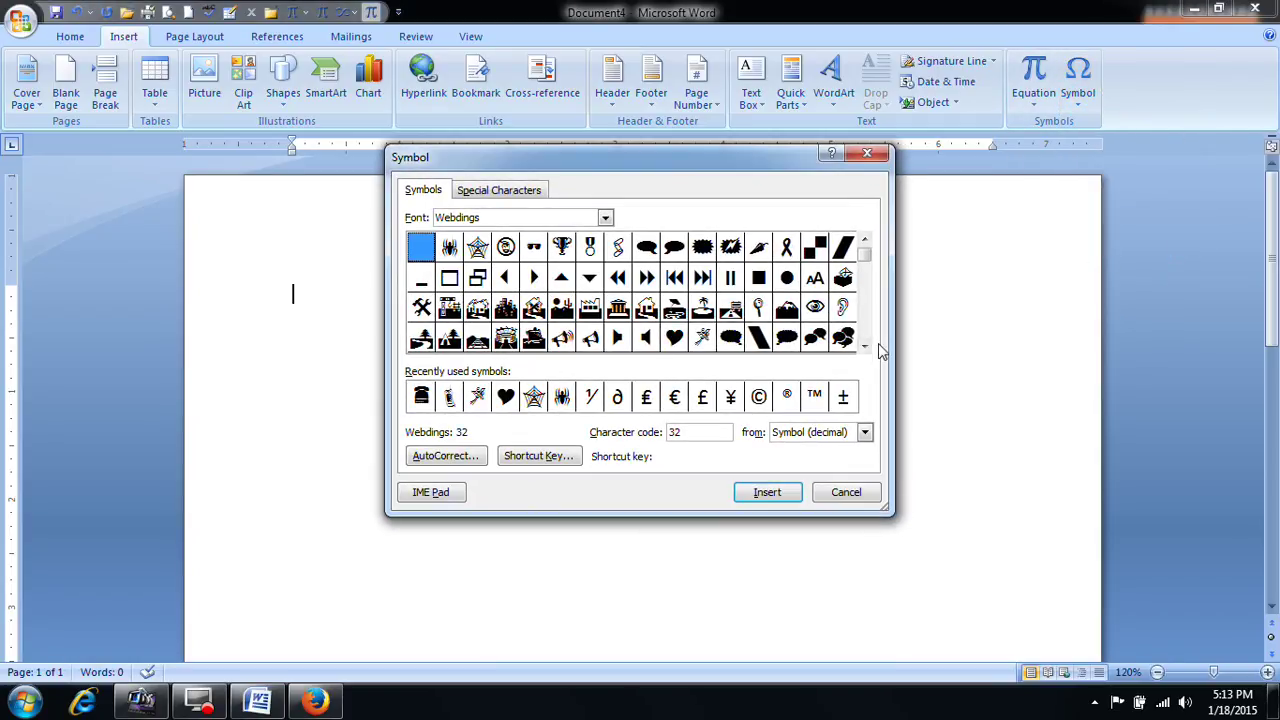
{"action": "left_click", "coordinate": [866, 346]}
{"action": "left_click", "coordinate": [866, 346]}
{"action": "left_click", "coordinate": [866, 346]}
{"action": "left_click", "coordinate": [866, 346]}
{"action": "left_click", "coordinate": [866, 346]}
{"action": "left_click", "coordinate": [866, 346]}
{"action": "left_click", "coordinate": [866, 346]}
{"action": "left_click", "coordinate": [866, 346]}
{"action": "left_click", "coordinate": [866, 346]}
Step: Remove the Ctrl+M shortcut from the mobile-phone symbol, code 200
{"action": "left_click", "coordinate": [646, 277]}
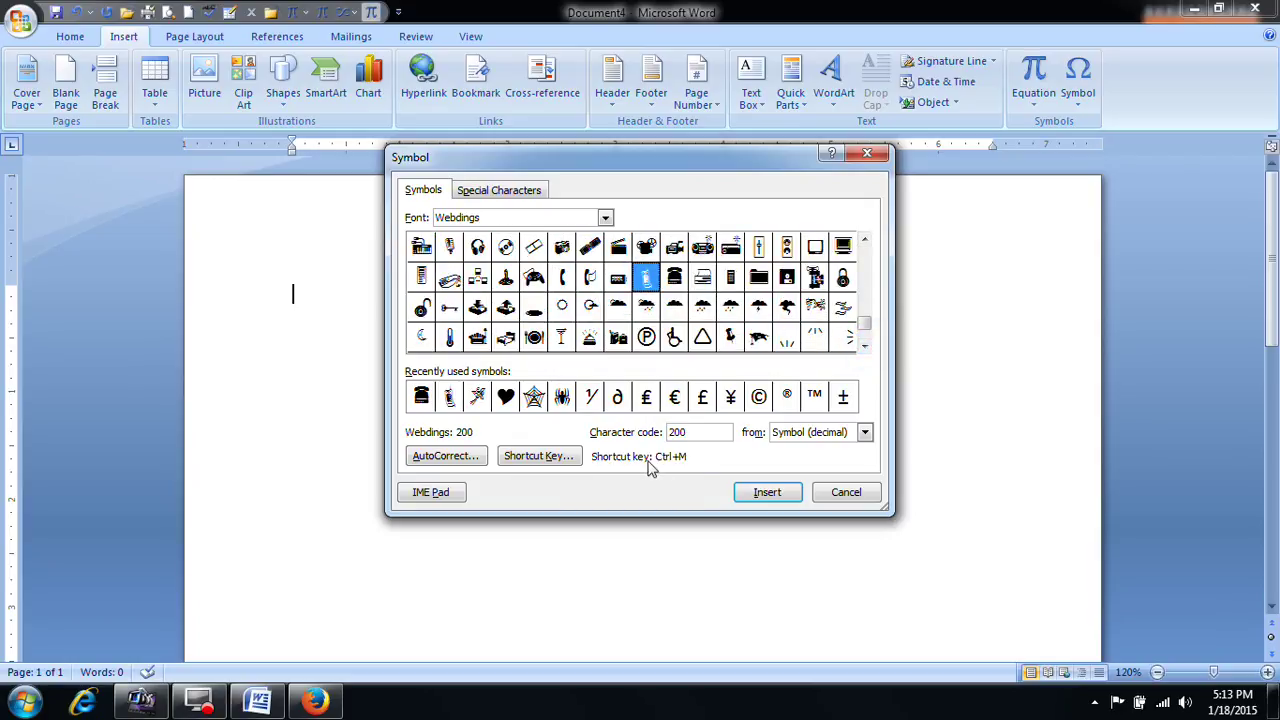
{"action": "left_click", "coordinate": [557, 457]}
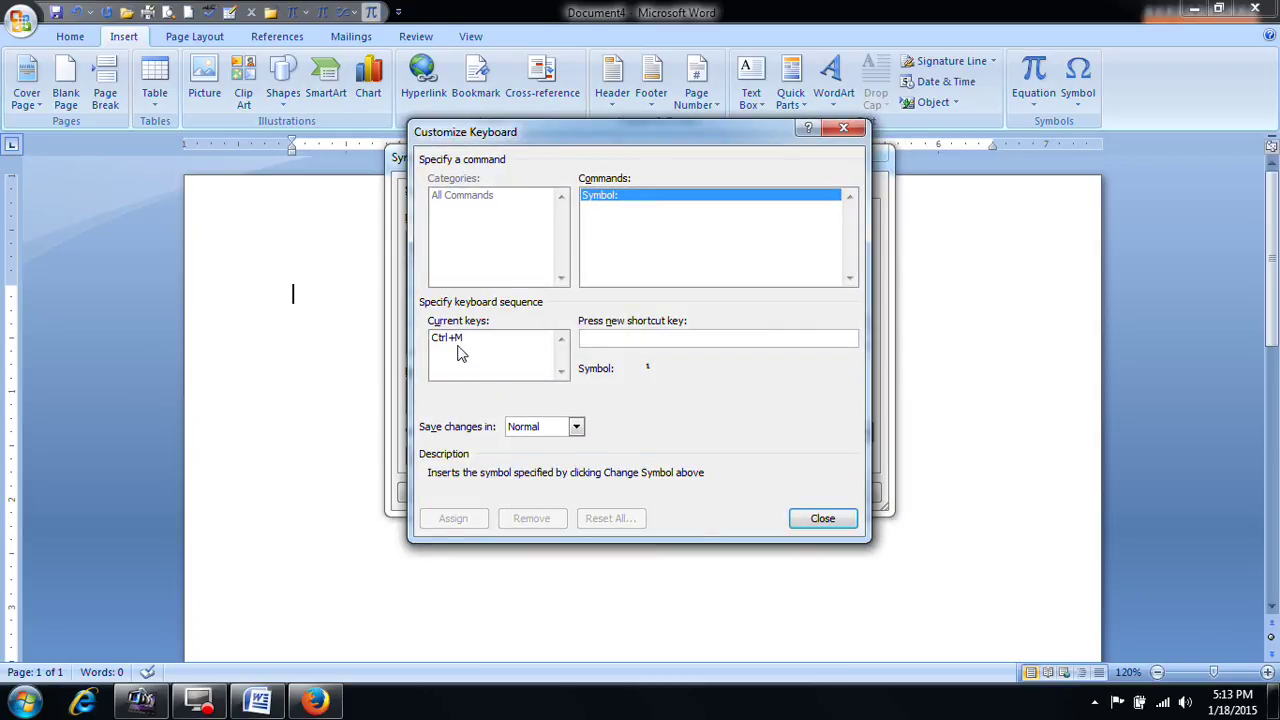
{"action": "left_click", "coordinate": [445, 342]}
{"action": "left_click", "coordinate": [531, 518]}
{"action": "left_click", "coordinate": [822, 518]}
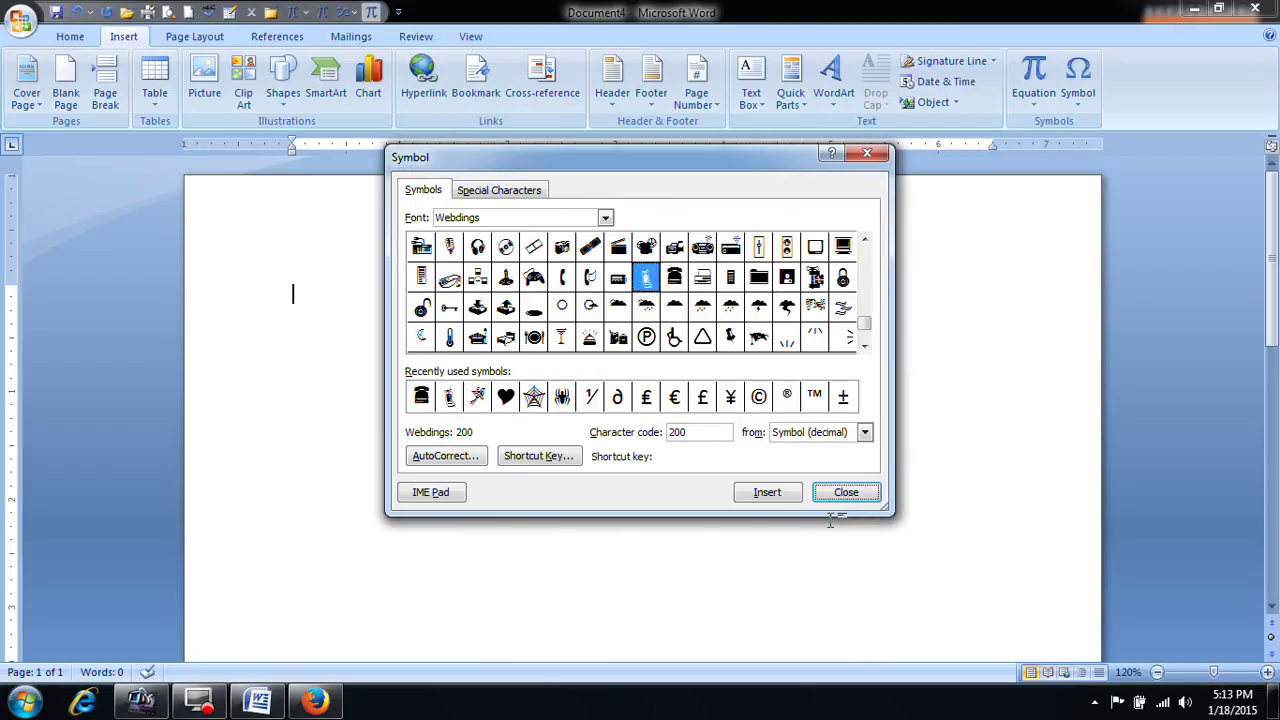
Step: Remove the Ctrl+L shortcut from the telephone symbol, code 201, then close the chart and minimise Word
{"action": "left_click", "coordinate": [674, 277]}
{"action": "left_click", "coordinate": [549, 465]}
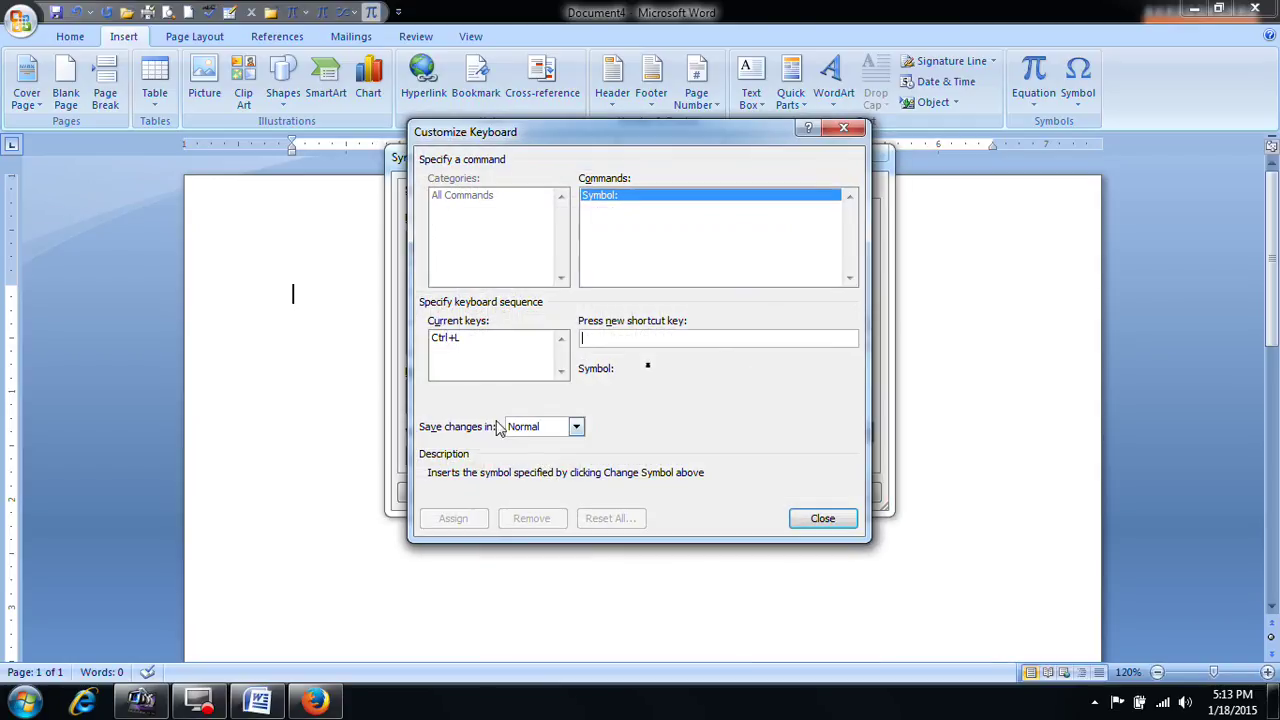
{"action": "left_click", "coordinate": [458, 338]}
{"action": "left_click", "coordinate": [531, 518]}
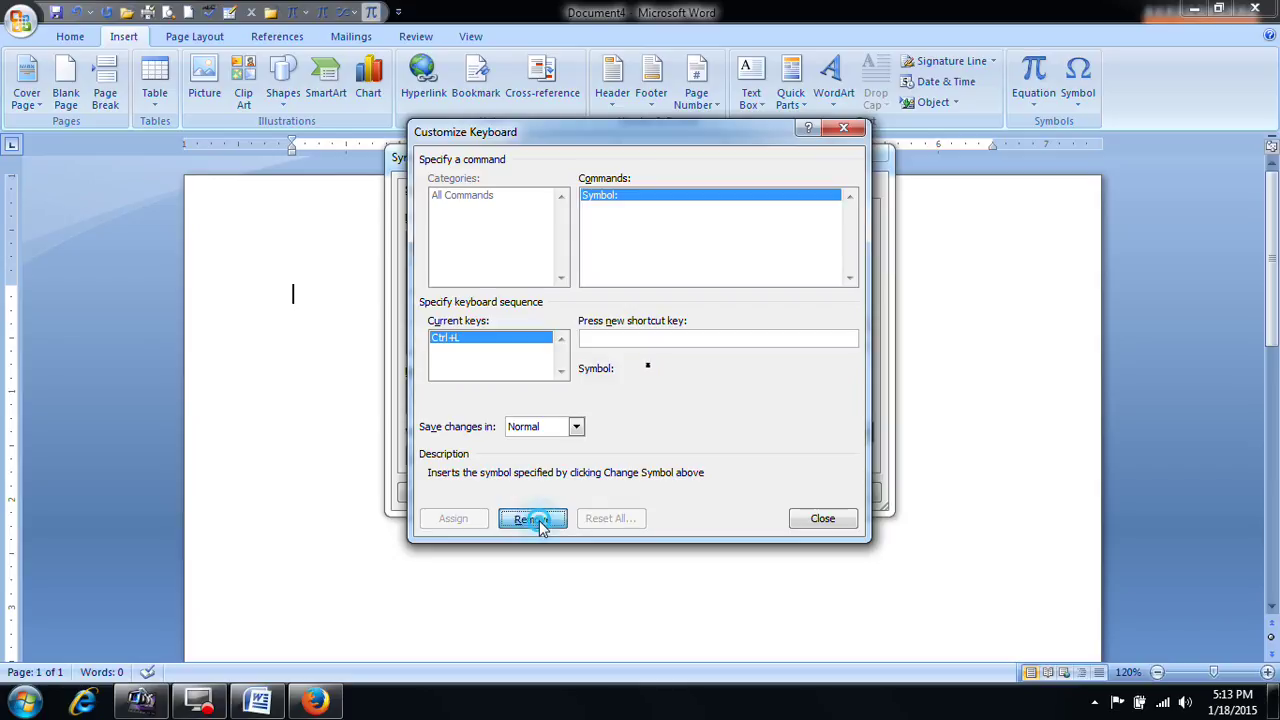
{"action": "left_click", "coordinate": [822, 518]}
{"action": "left_click", "coordinate": [856, 496]}
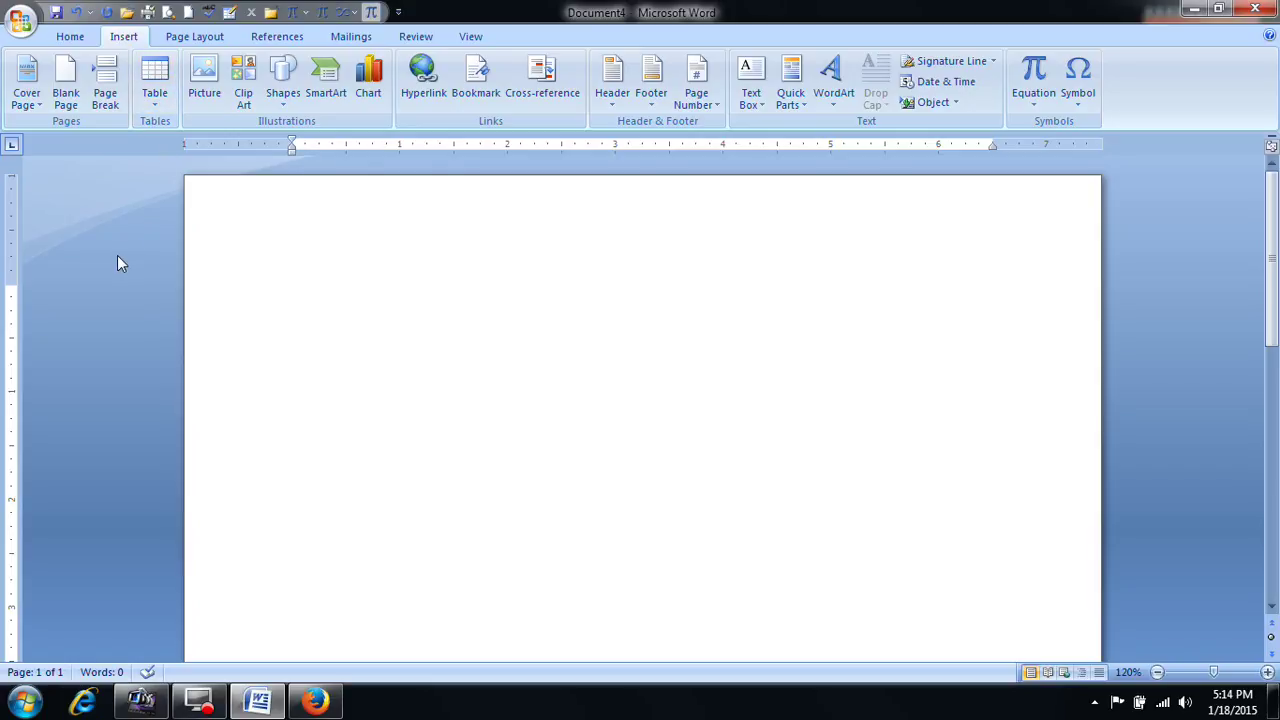
{"action": "left_click", "coordinate": [1193, 9]}
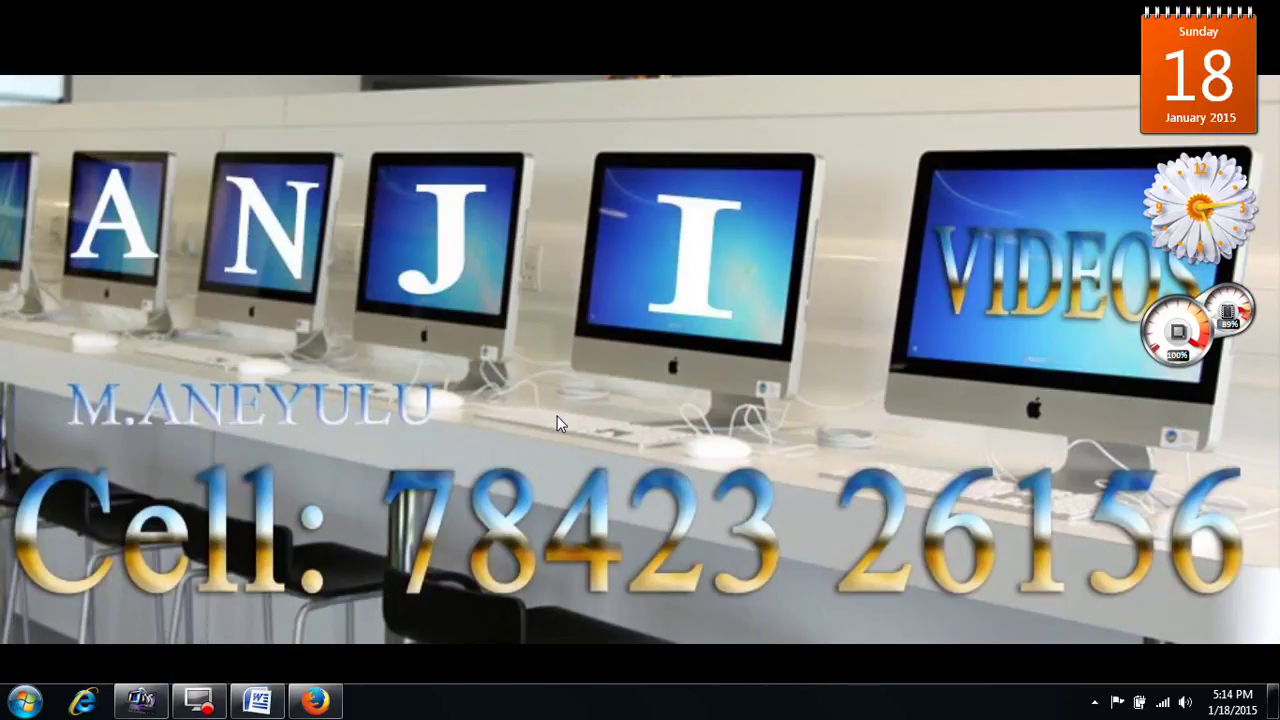